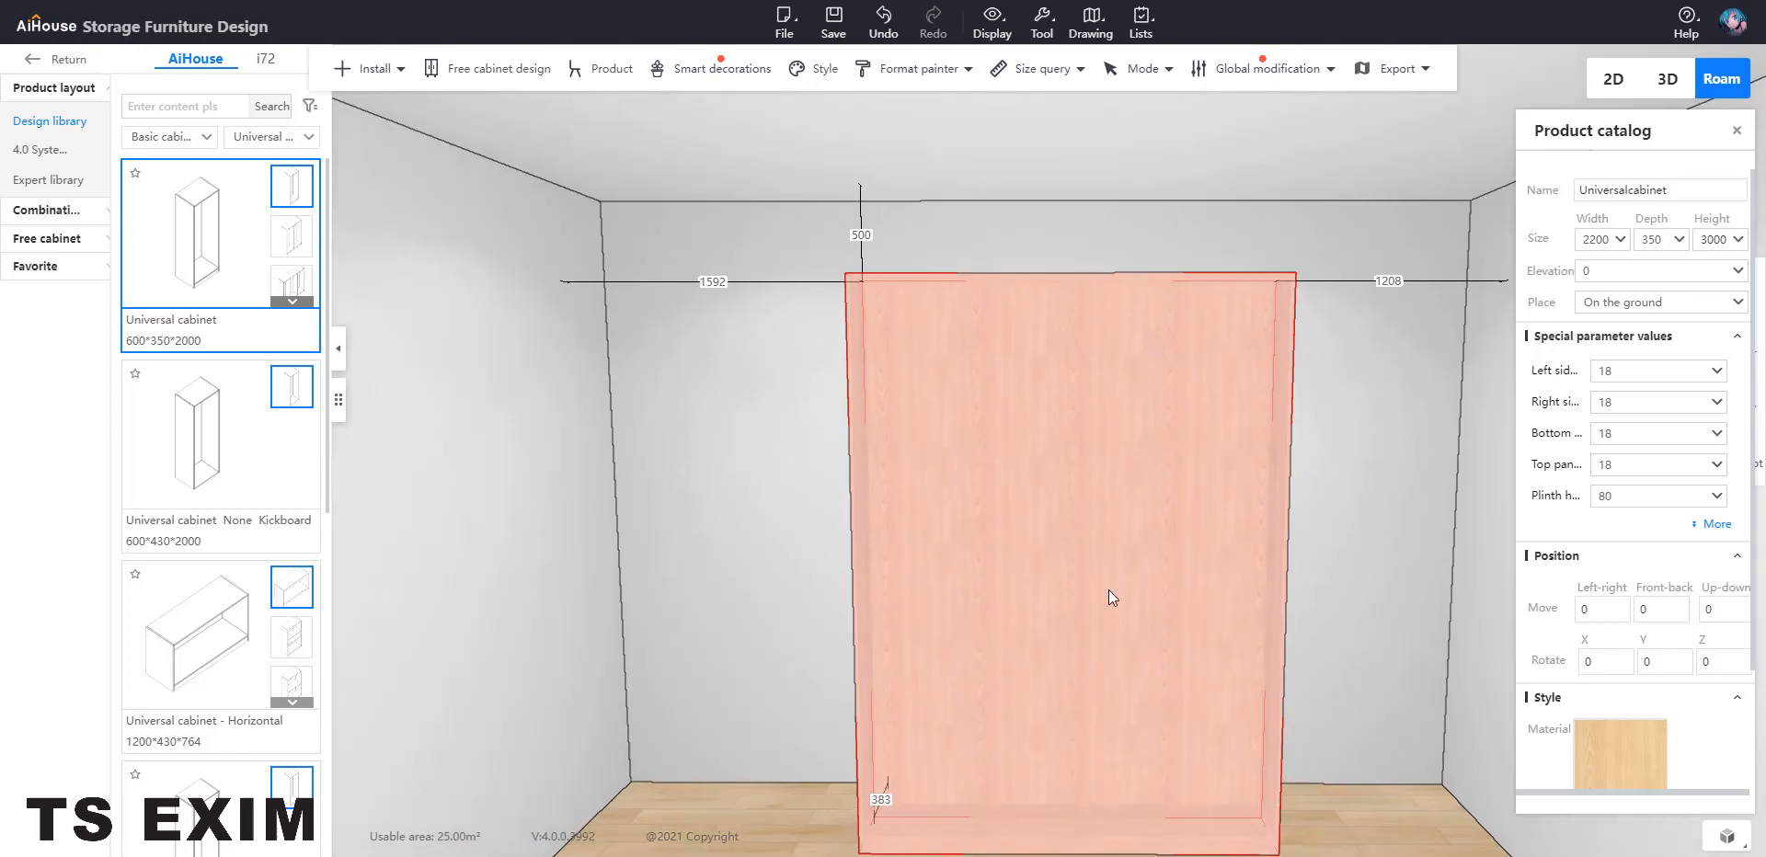
# Open the function part library for the universal cabinet and go to the standard functional parts of the 18mm panel class
pyautogui.moveTo(1108, 589); pyautogui.dragTo(1118, 597, button='right')
pyautogui.scroll(2, 1167, 649)
pyautogui.moveTo(1167, 650); pyautogui.dragTo(1013, 479, button='right')
pyautogui.press('Escape')
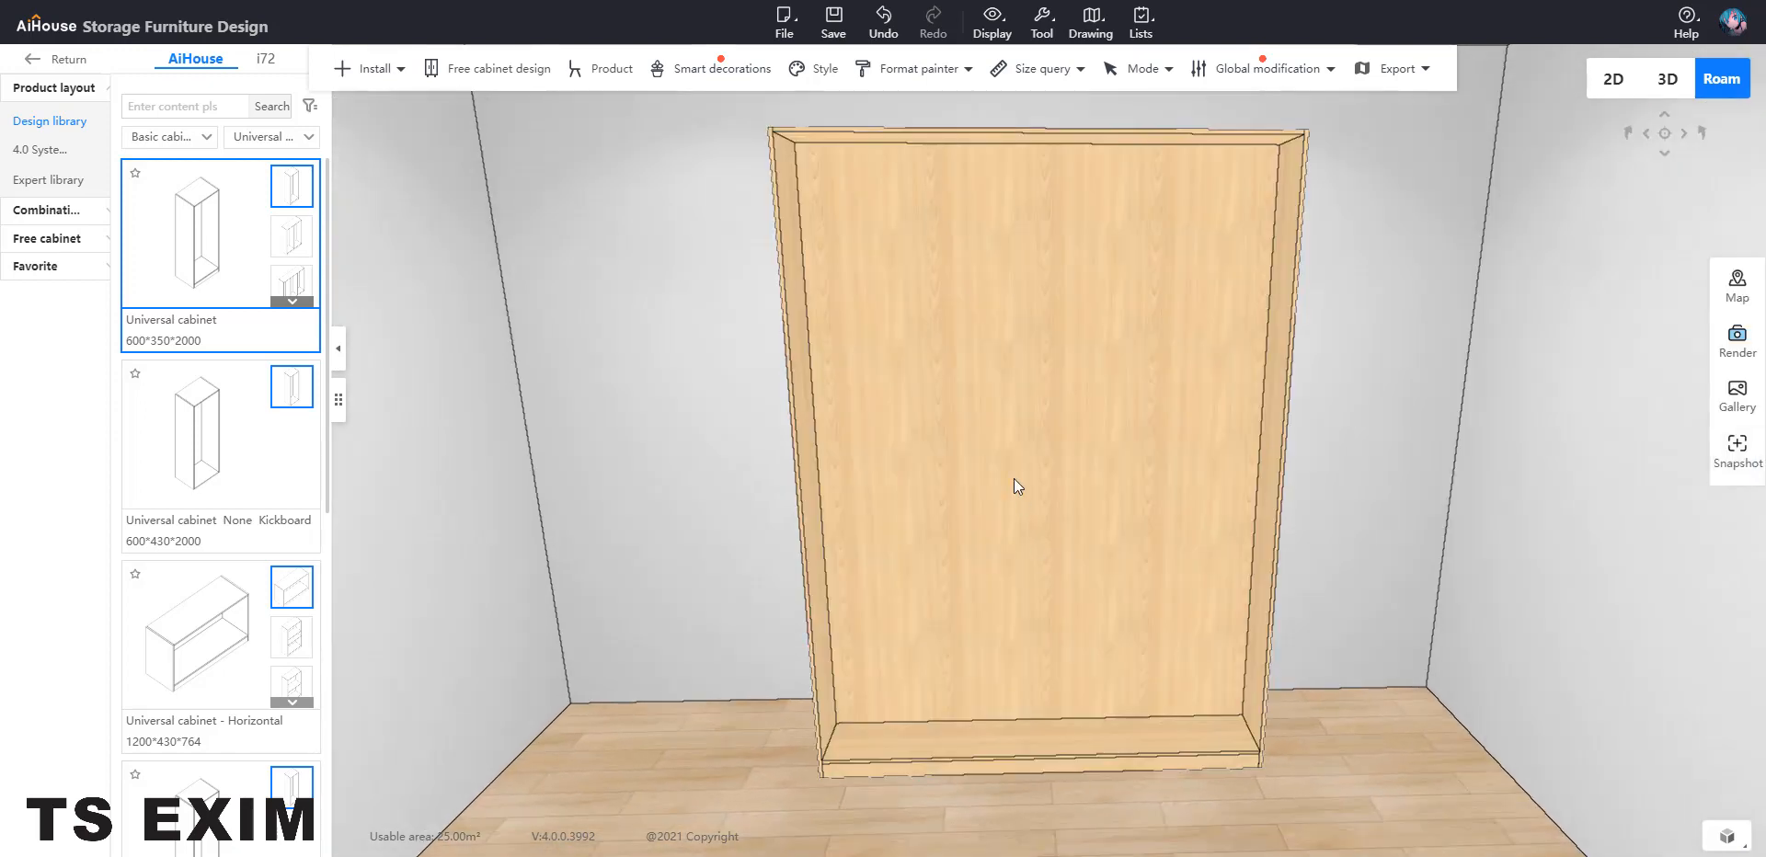
pyautogui.rightClick(983, 403)
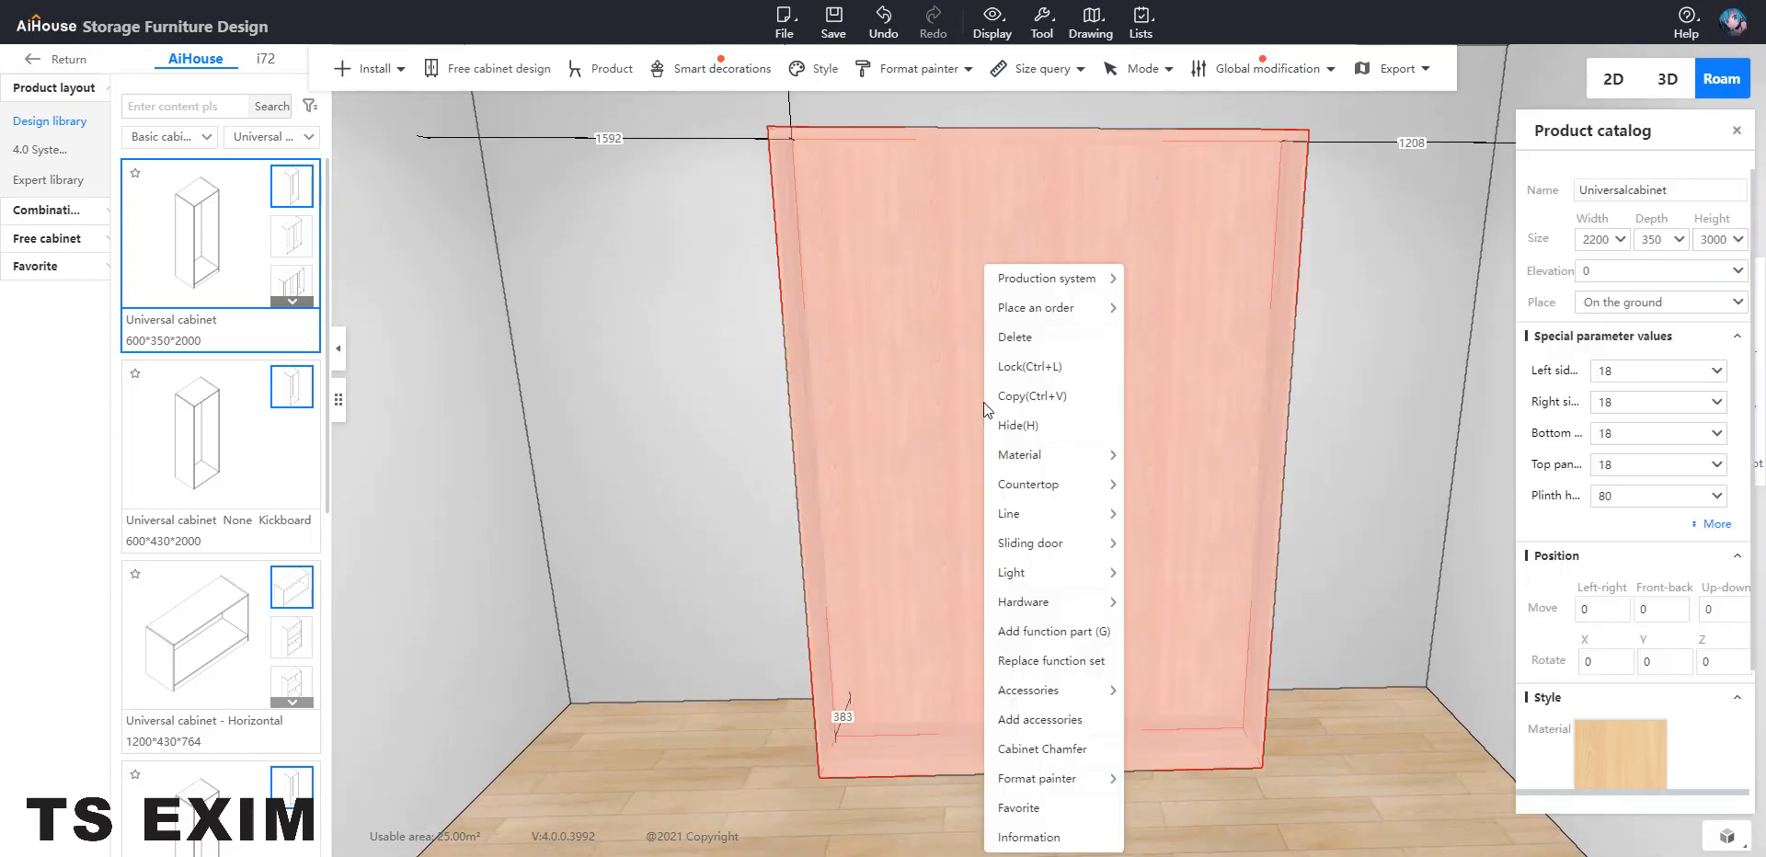
pyautogui.click(1055, 633)
pyautogui.doubleClick(434, 236)
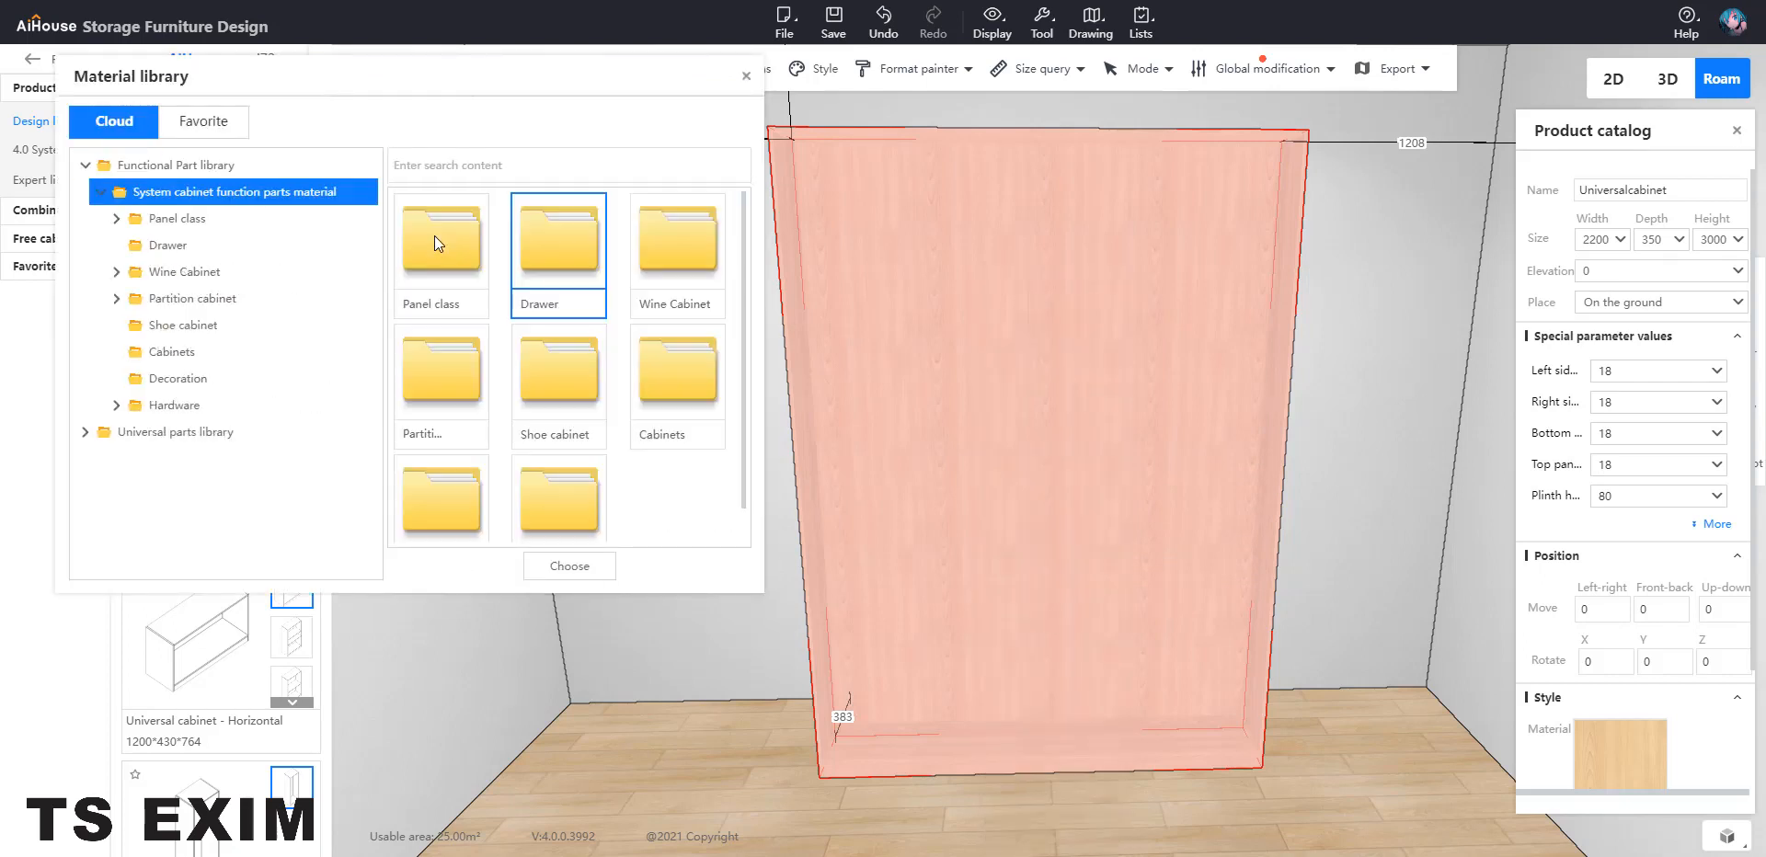
pyautogui.click(434, 235)
pyautogui.doubleClick(438, 241)
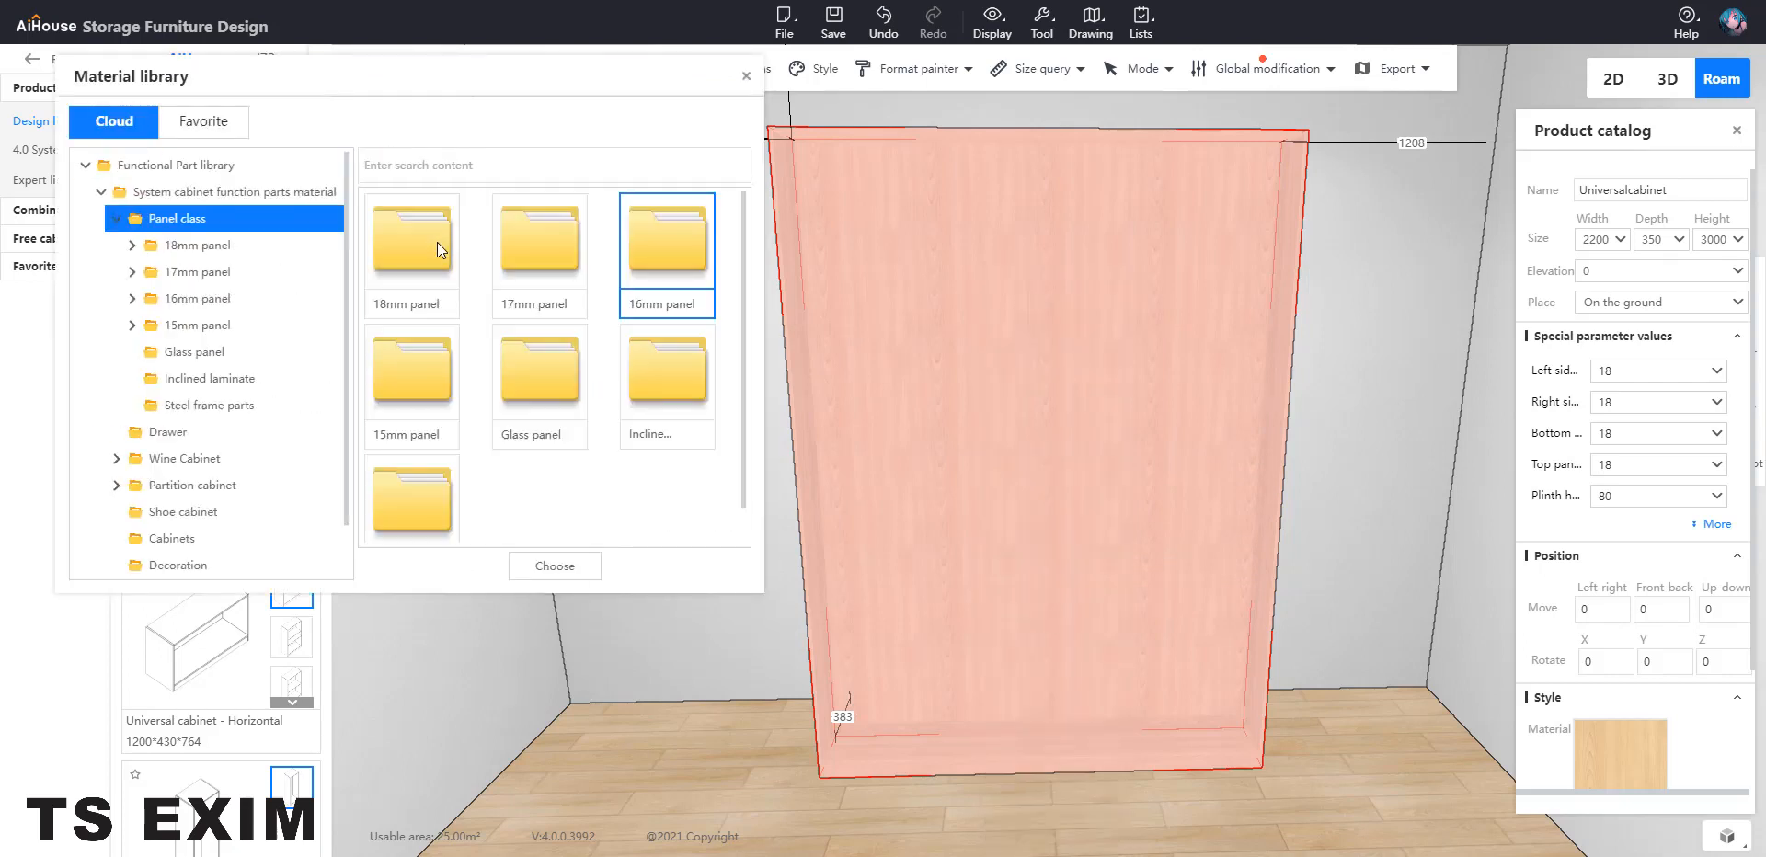
pyautogui.click(438, 241)
pyautogui.doubleClick(438, 241)
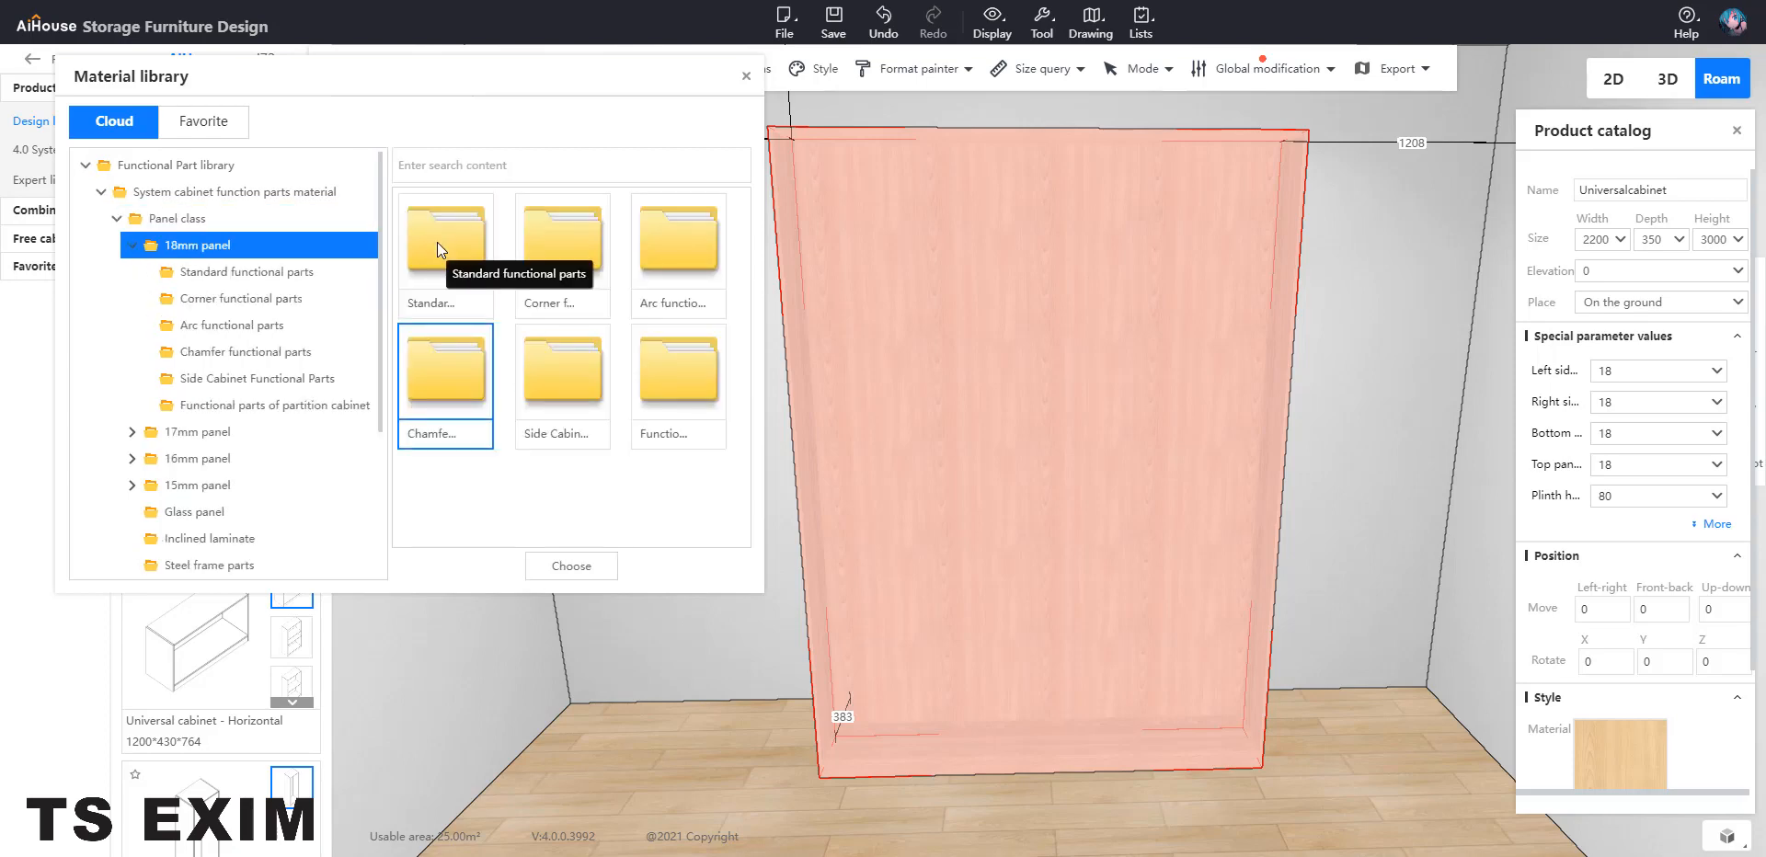
pyautogui.click(437, 241)
pyautogui.doubleClick(438, 241)
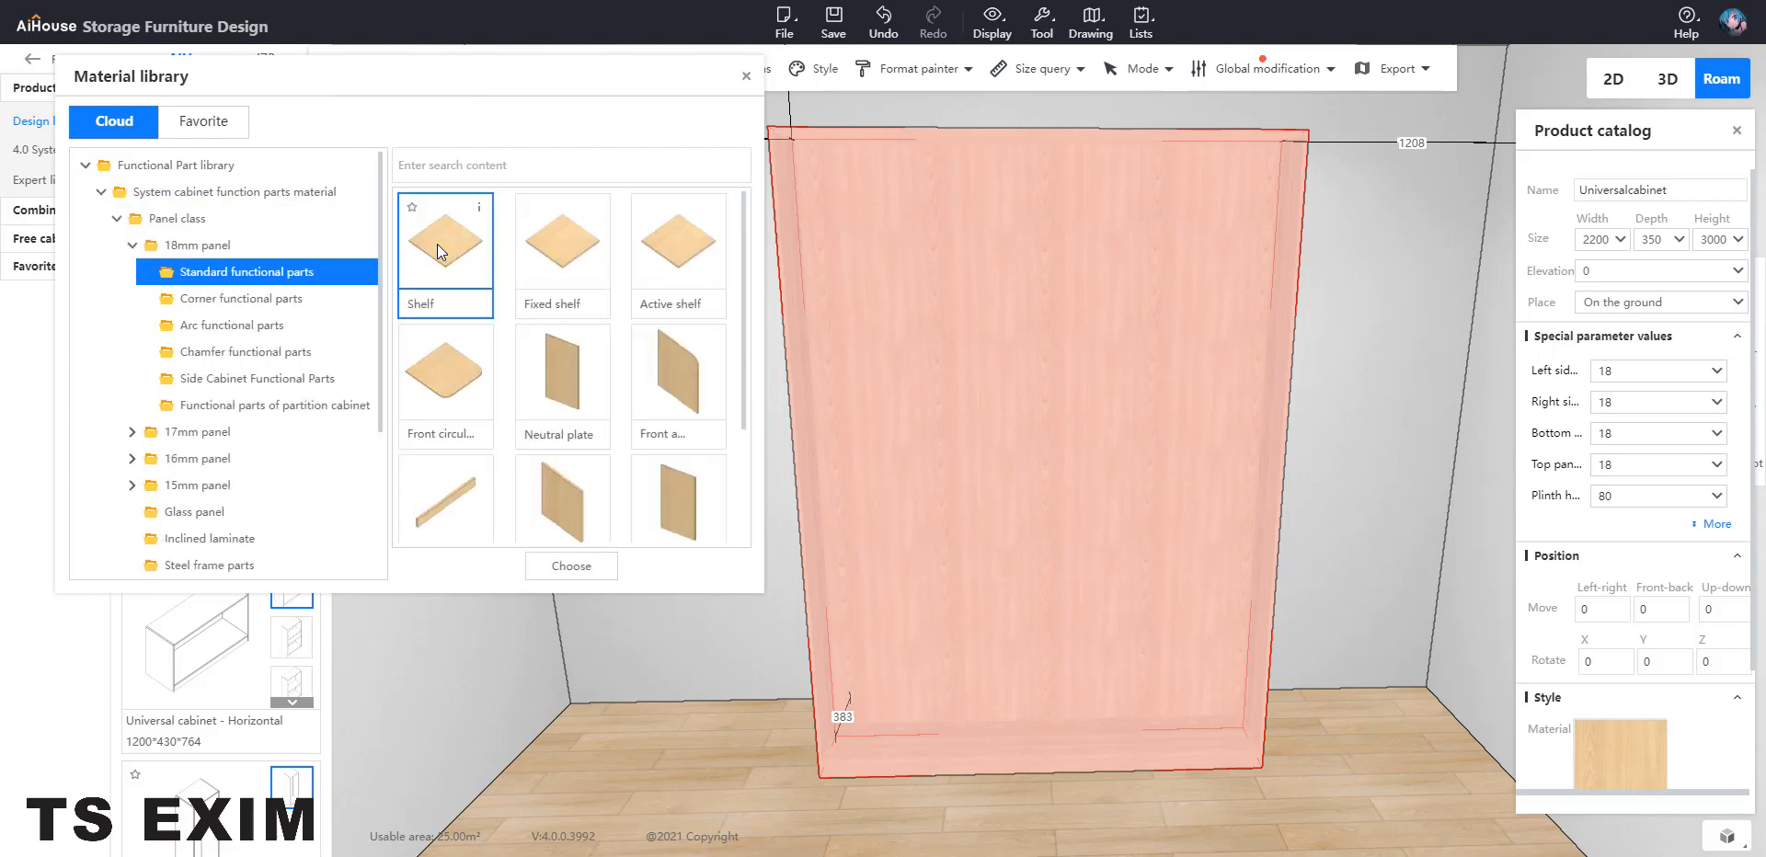
# Add a full-width Shelf inside the cabinet and set its elevation to 2850
pyautogui.moveTo(438, 245); pyautogui.dragTo(1092, 482)
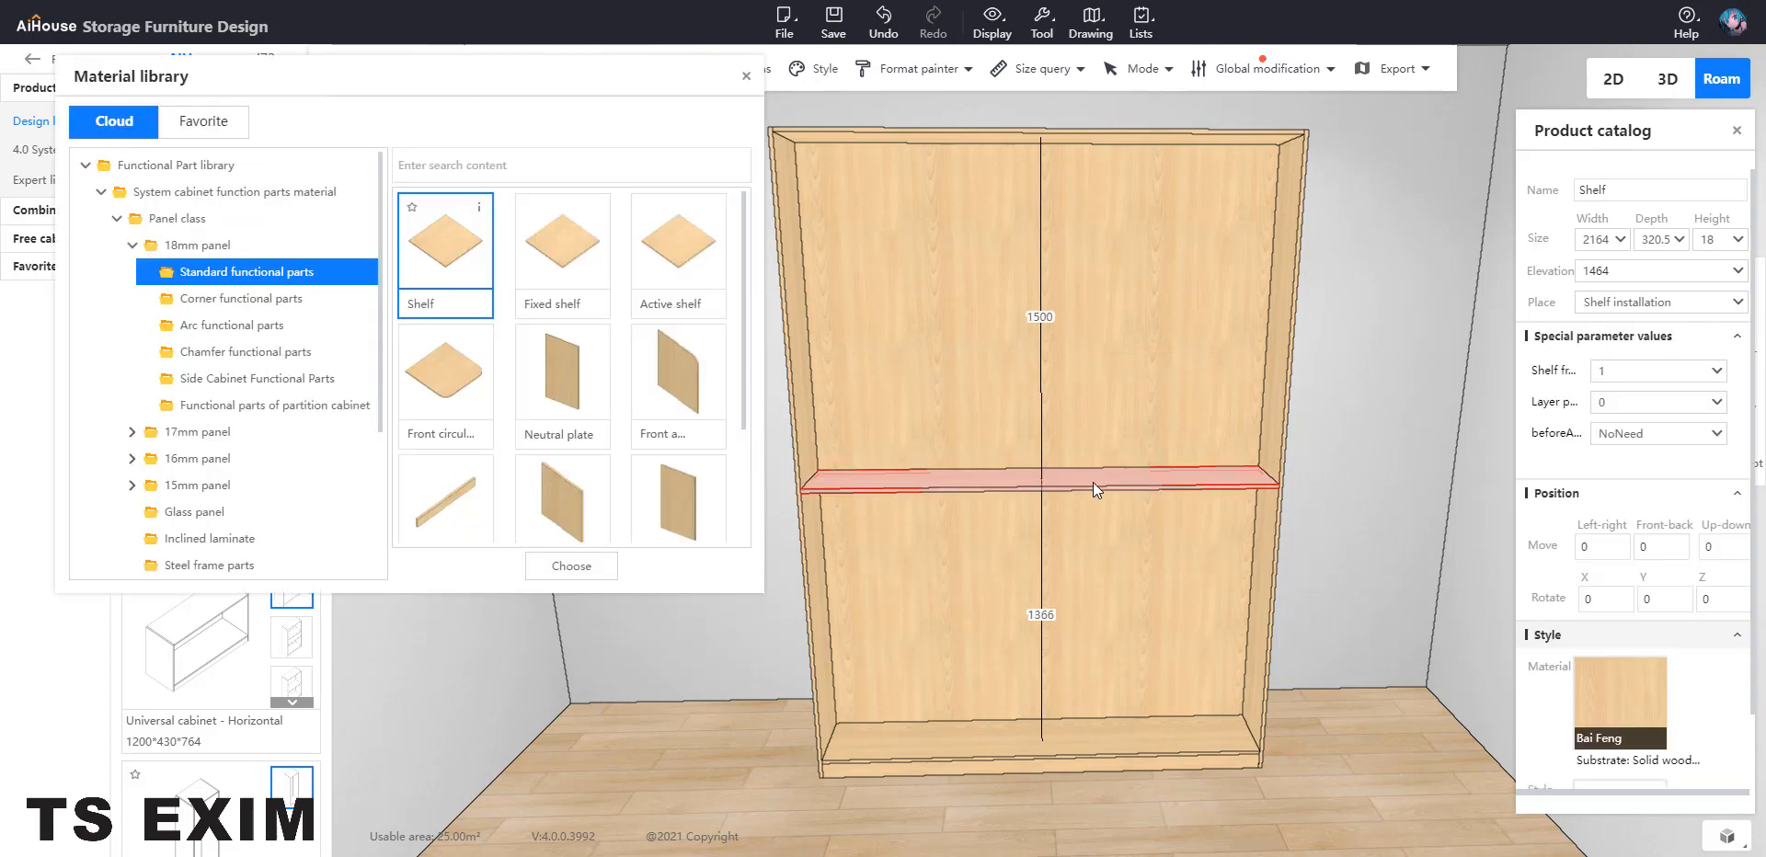
pyautogui.doubleClick(1619, 278)
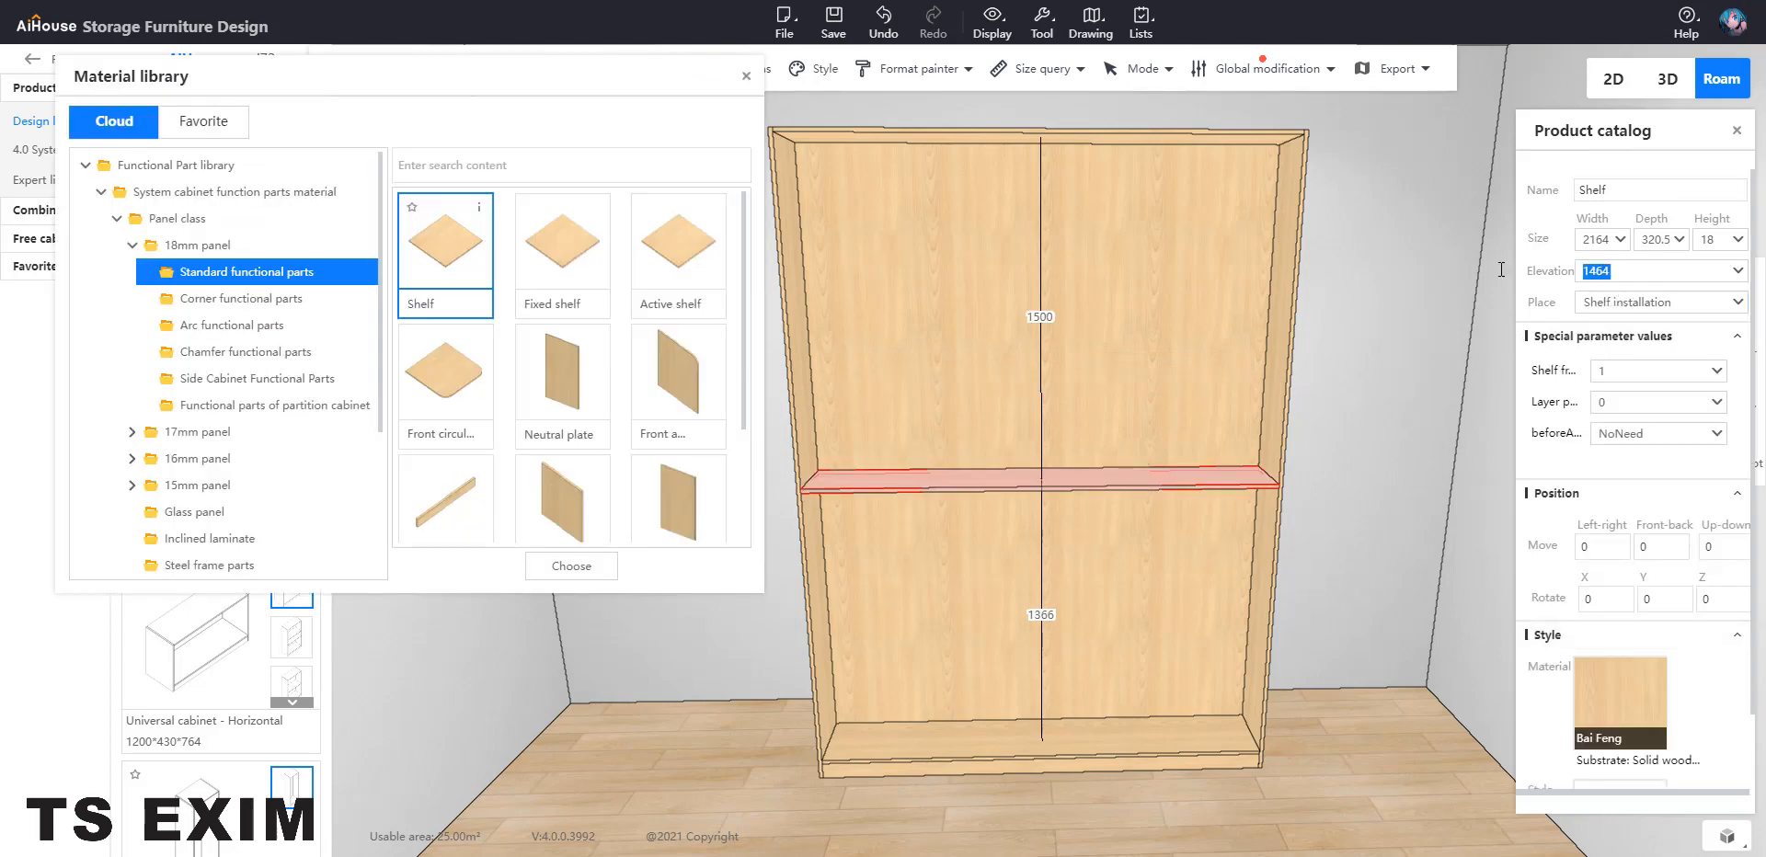
pyautogui.write('2850')
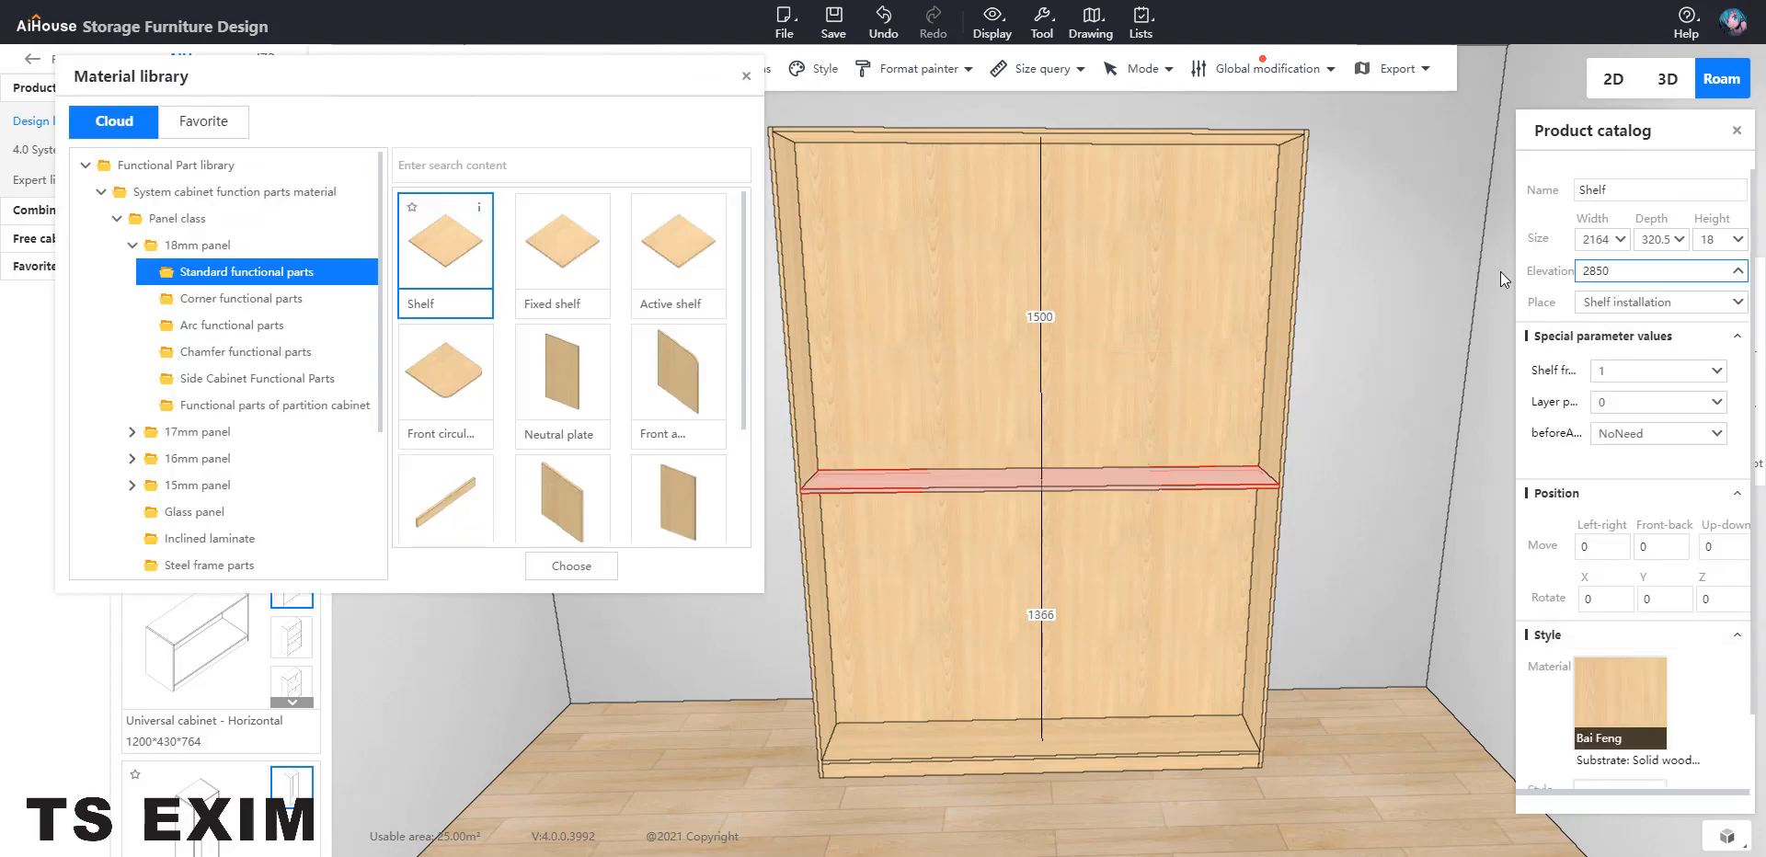
pyautogui.press('Return')
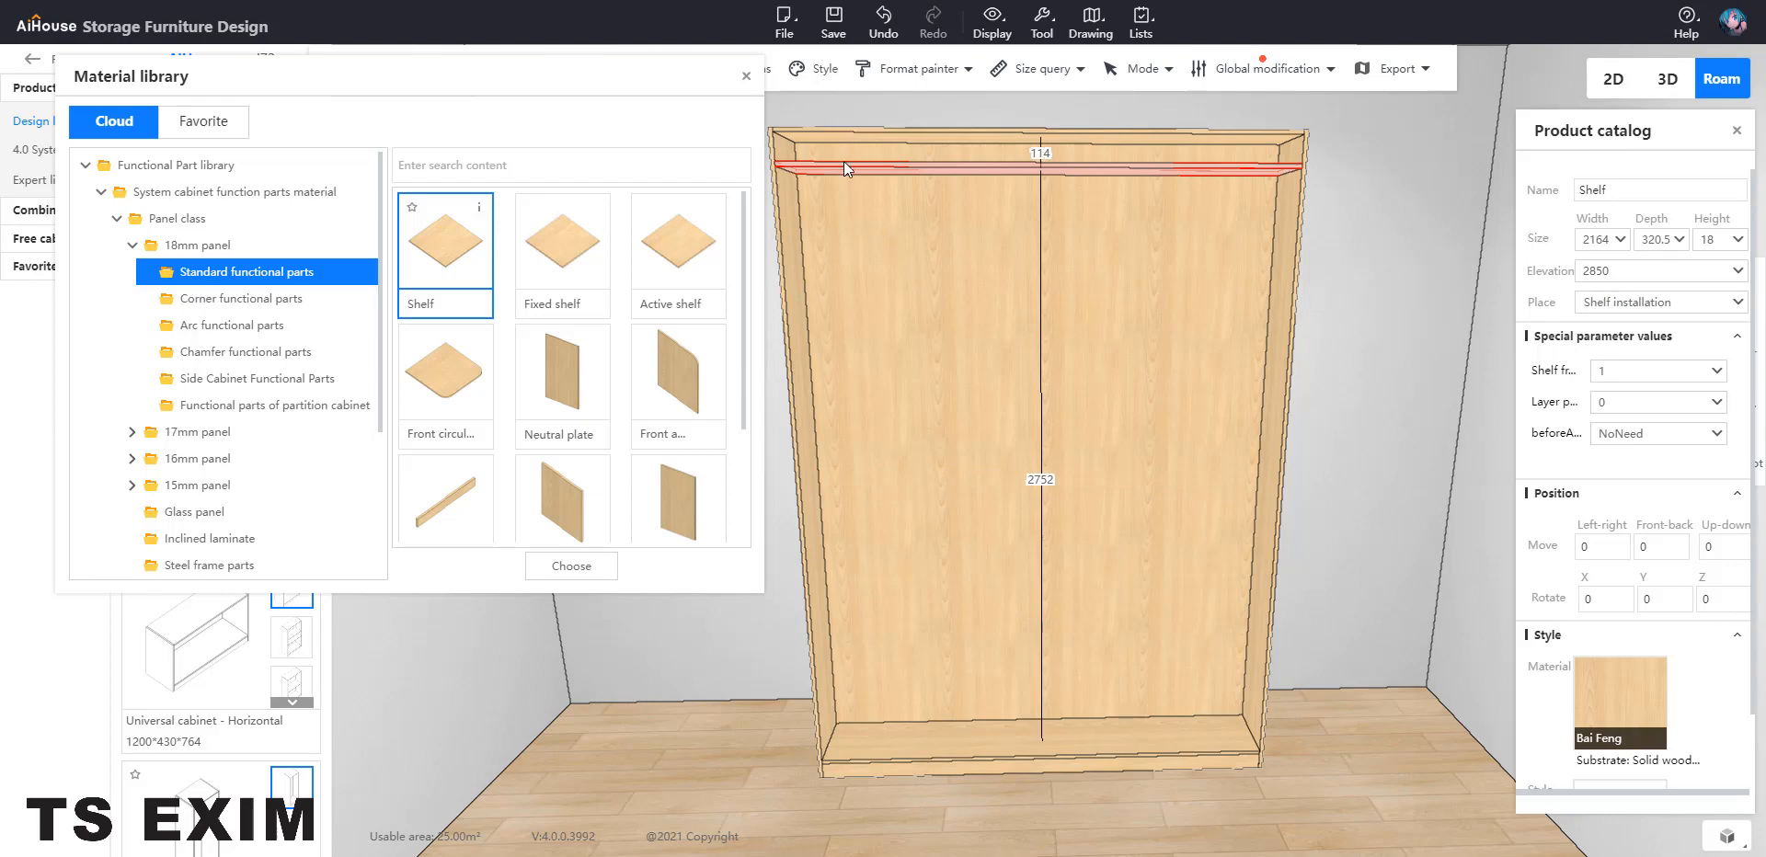
# Add a second Shelf below the top one and set its elevation to 2300
pyautogui.click(940, 467)
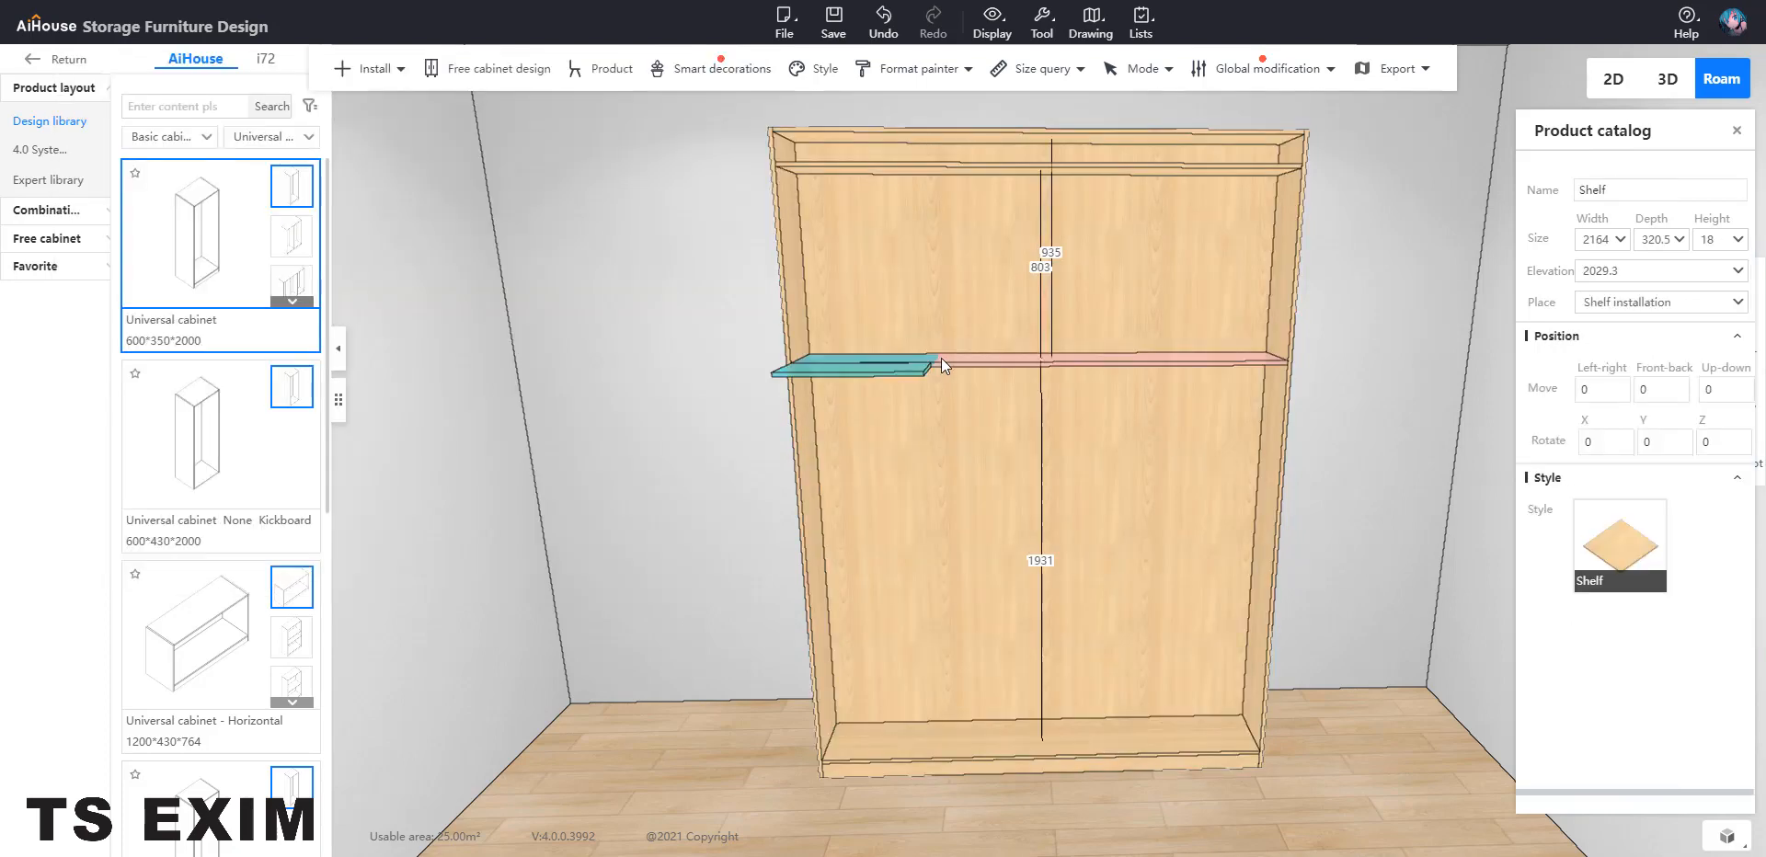
pyautogui.click(1174, 368)
pyautogui.rightClick(1222, 371)
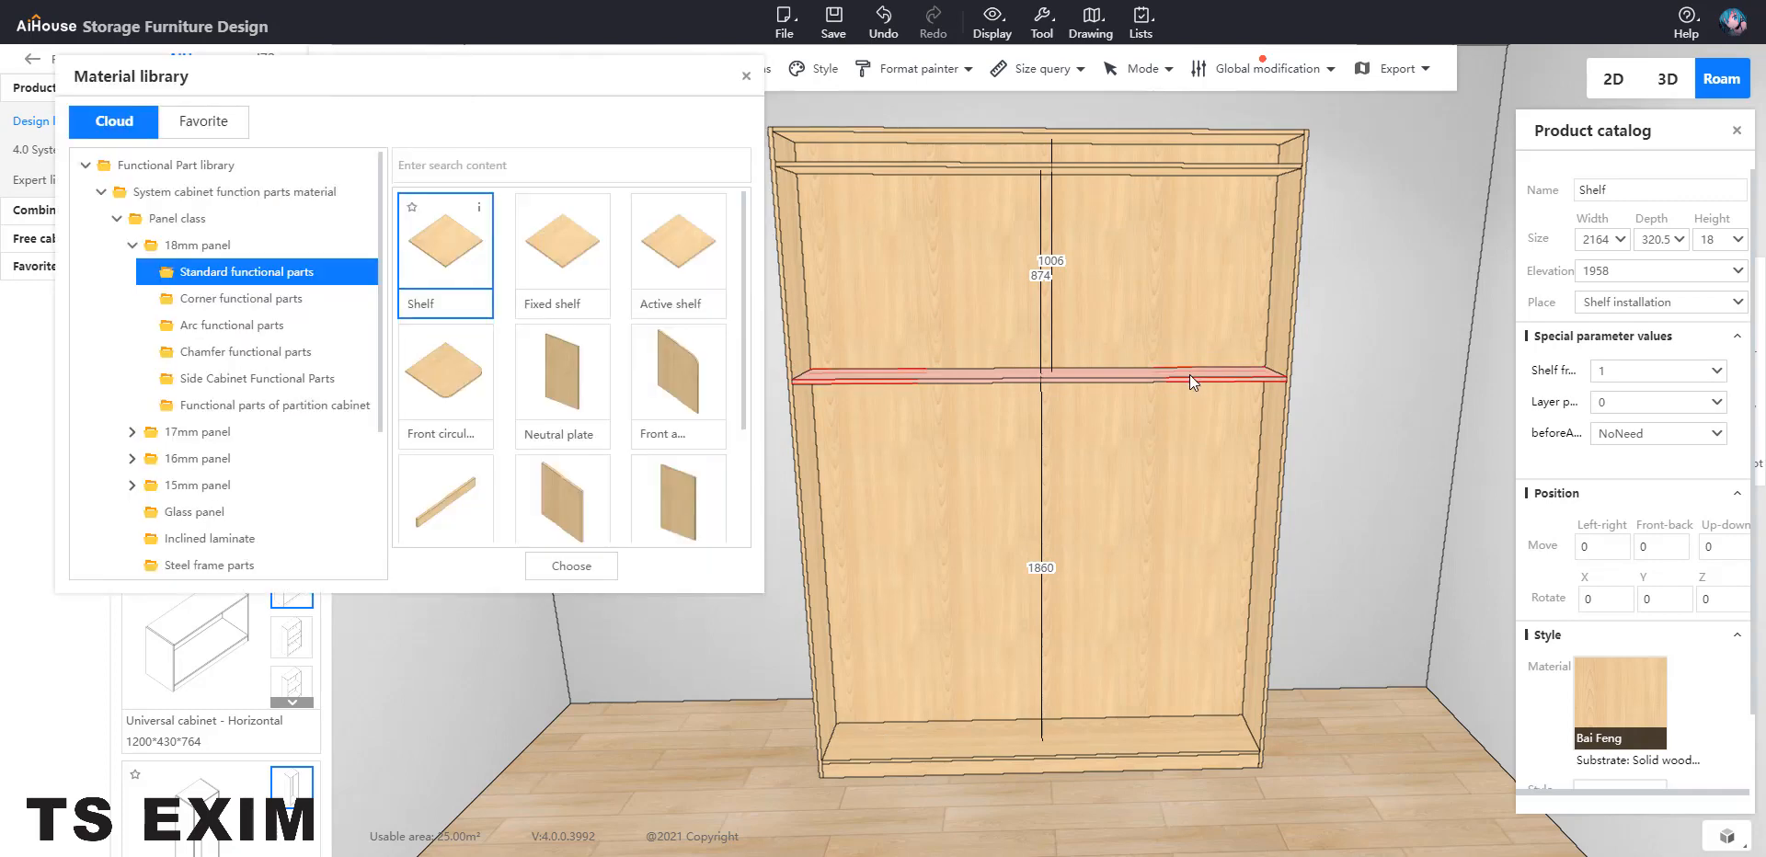
pyautogui.rightClick(1190, 375)
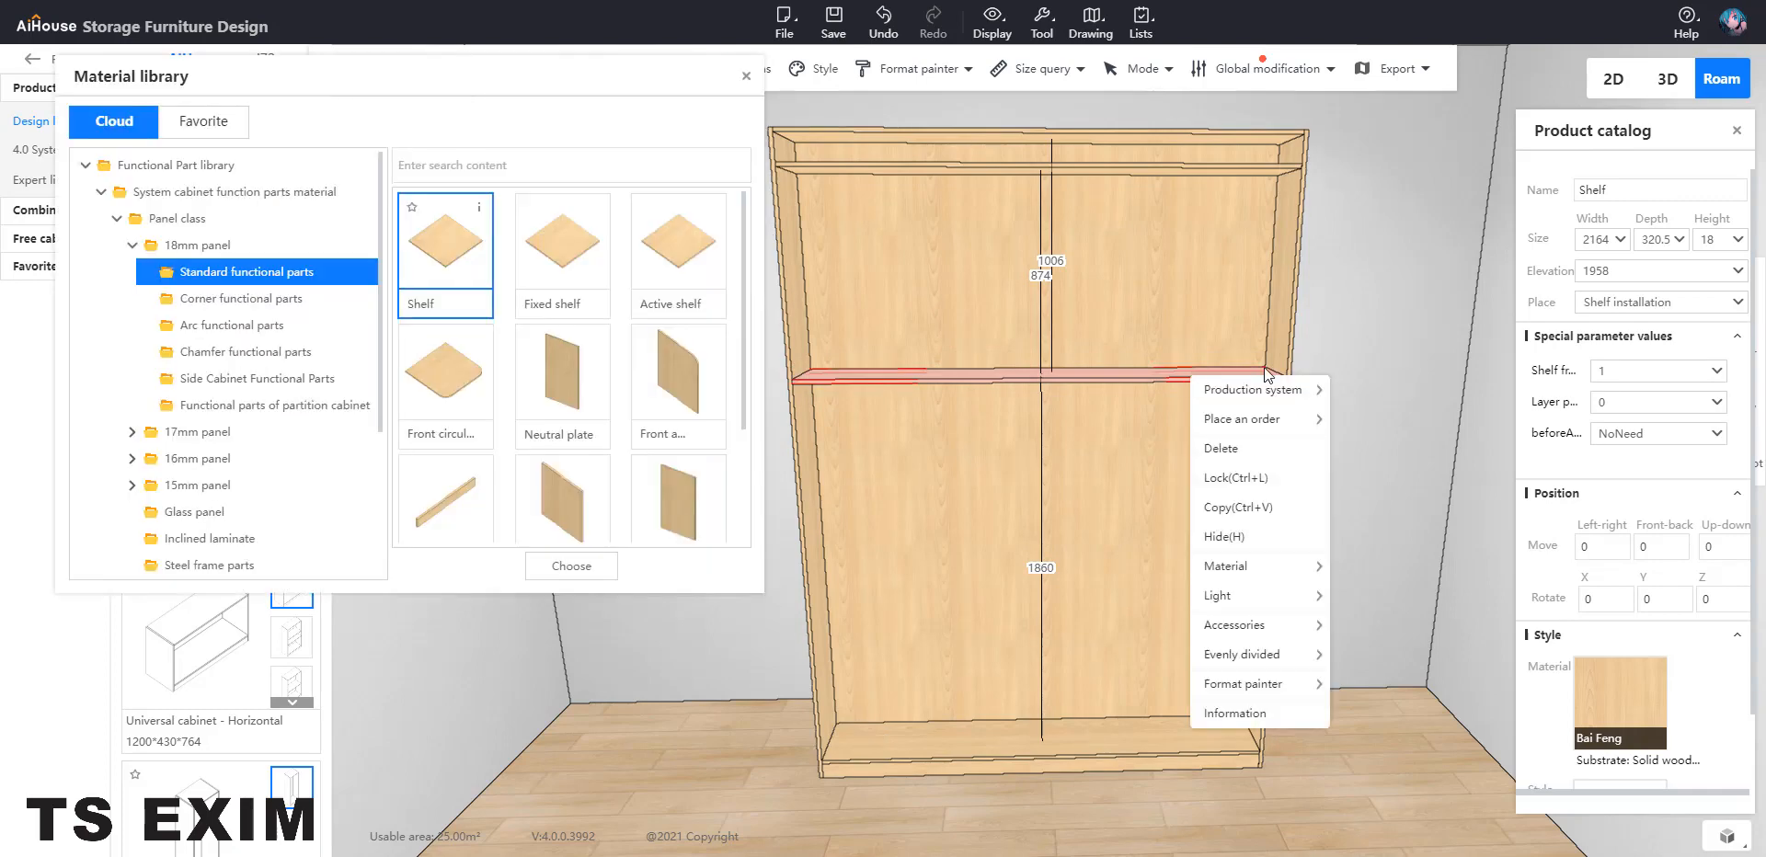
pyautogui.click(1582, 271)
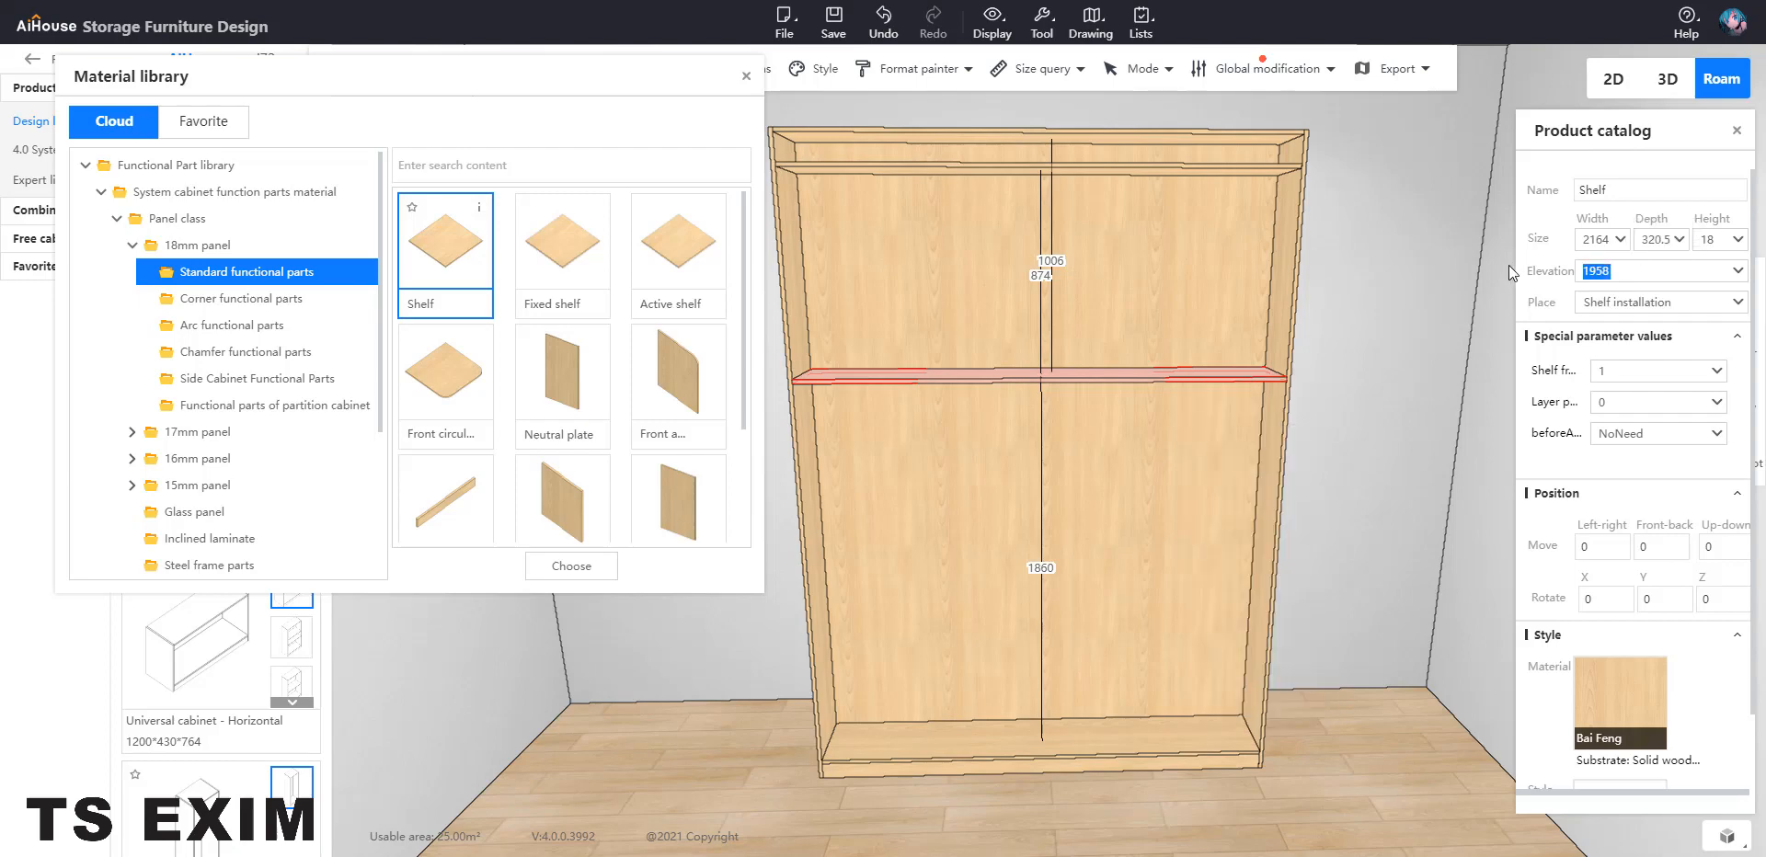
pyautogui.write('2300')
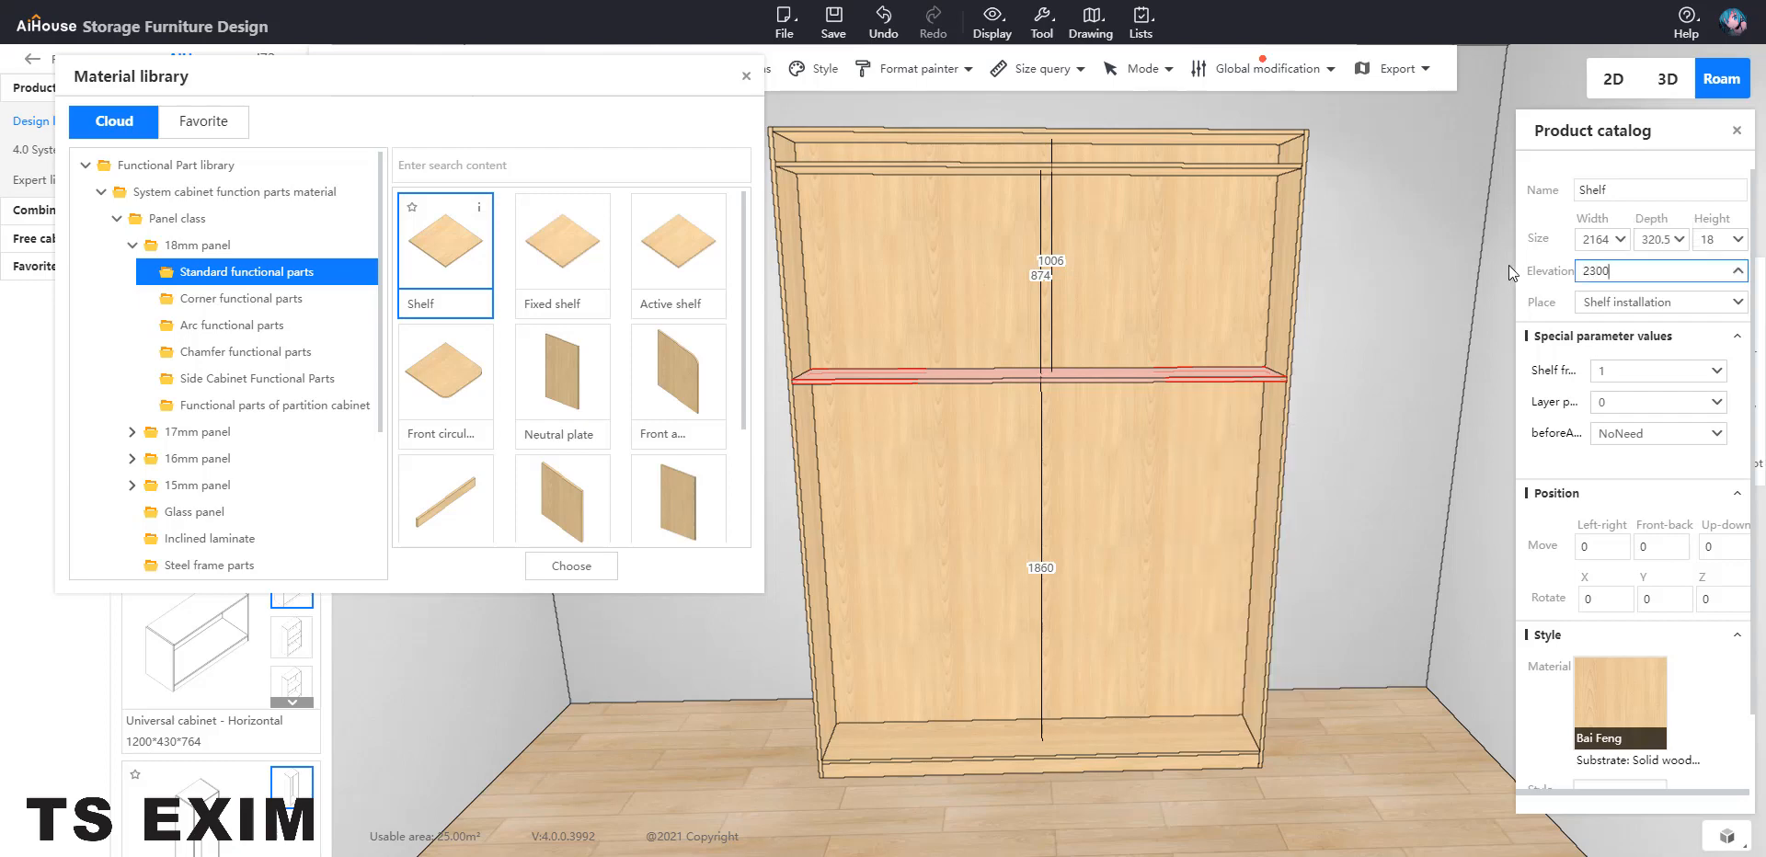
pyautogui.press('Return')
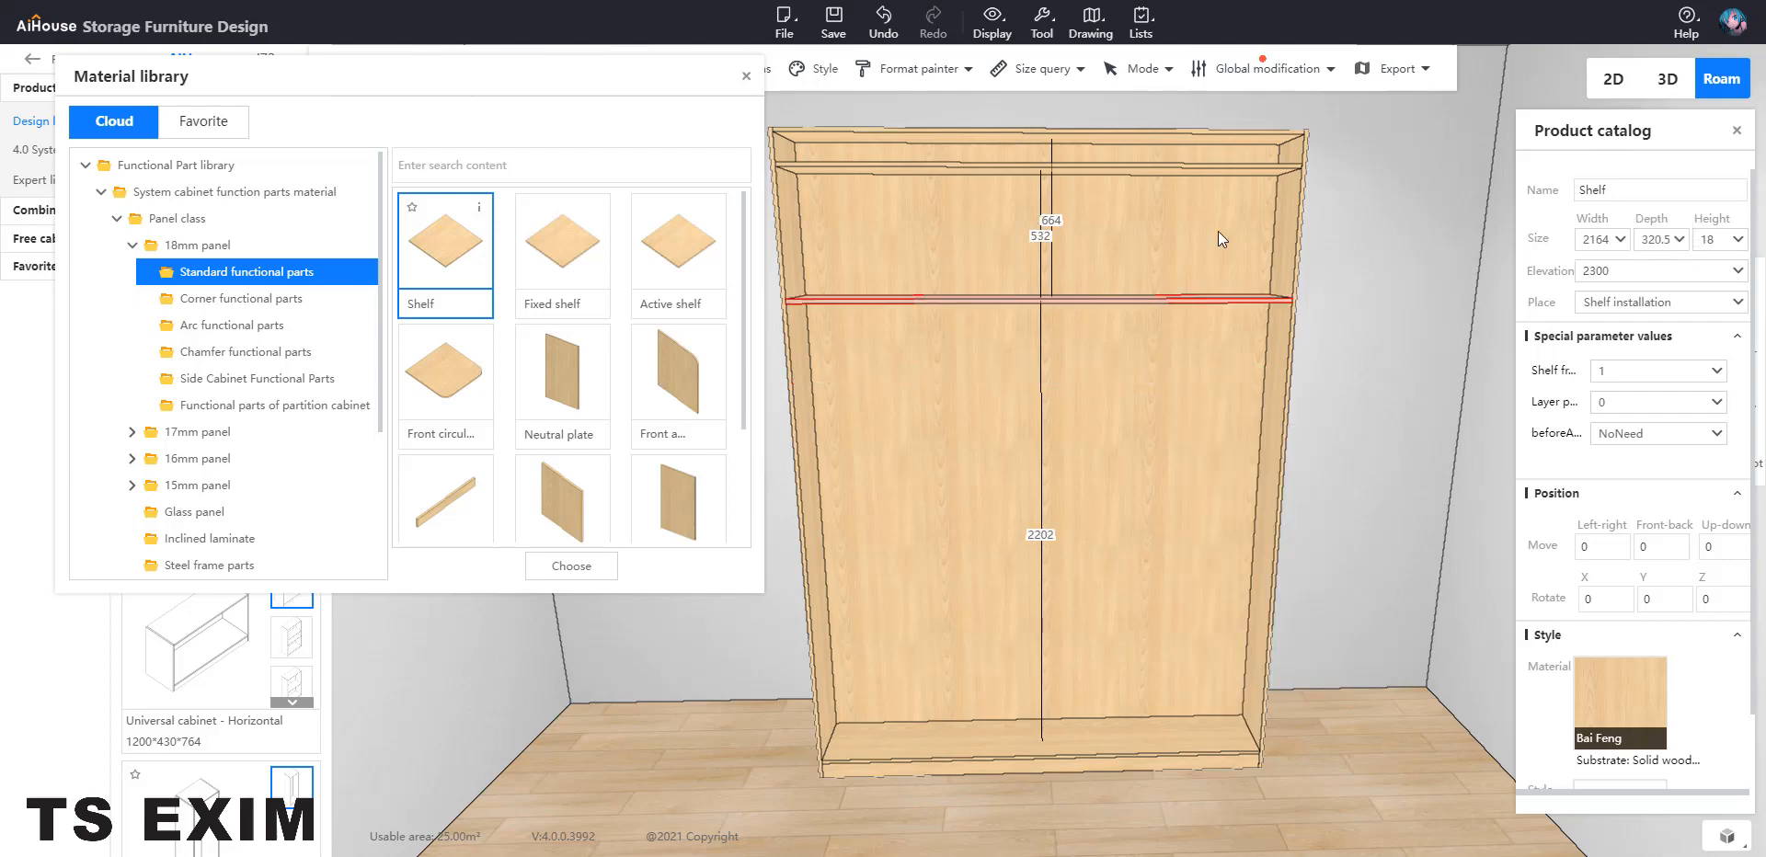
# Add a third Shelf in the lower part of the cabinet and set its elevation to 350
pyautogui.click(1047, 411)
pyautogui.moveTo(449, 248); pyautogui.dragTo(956, 572)
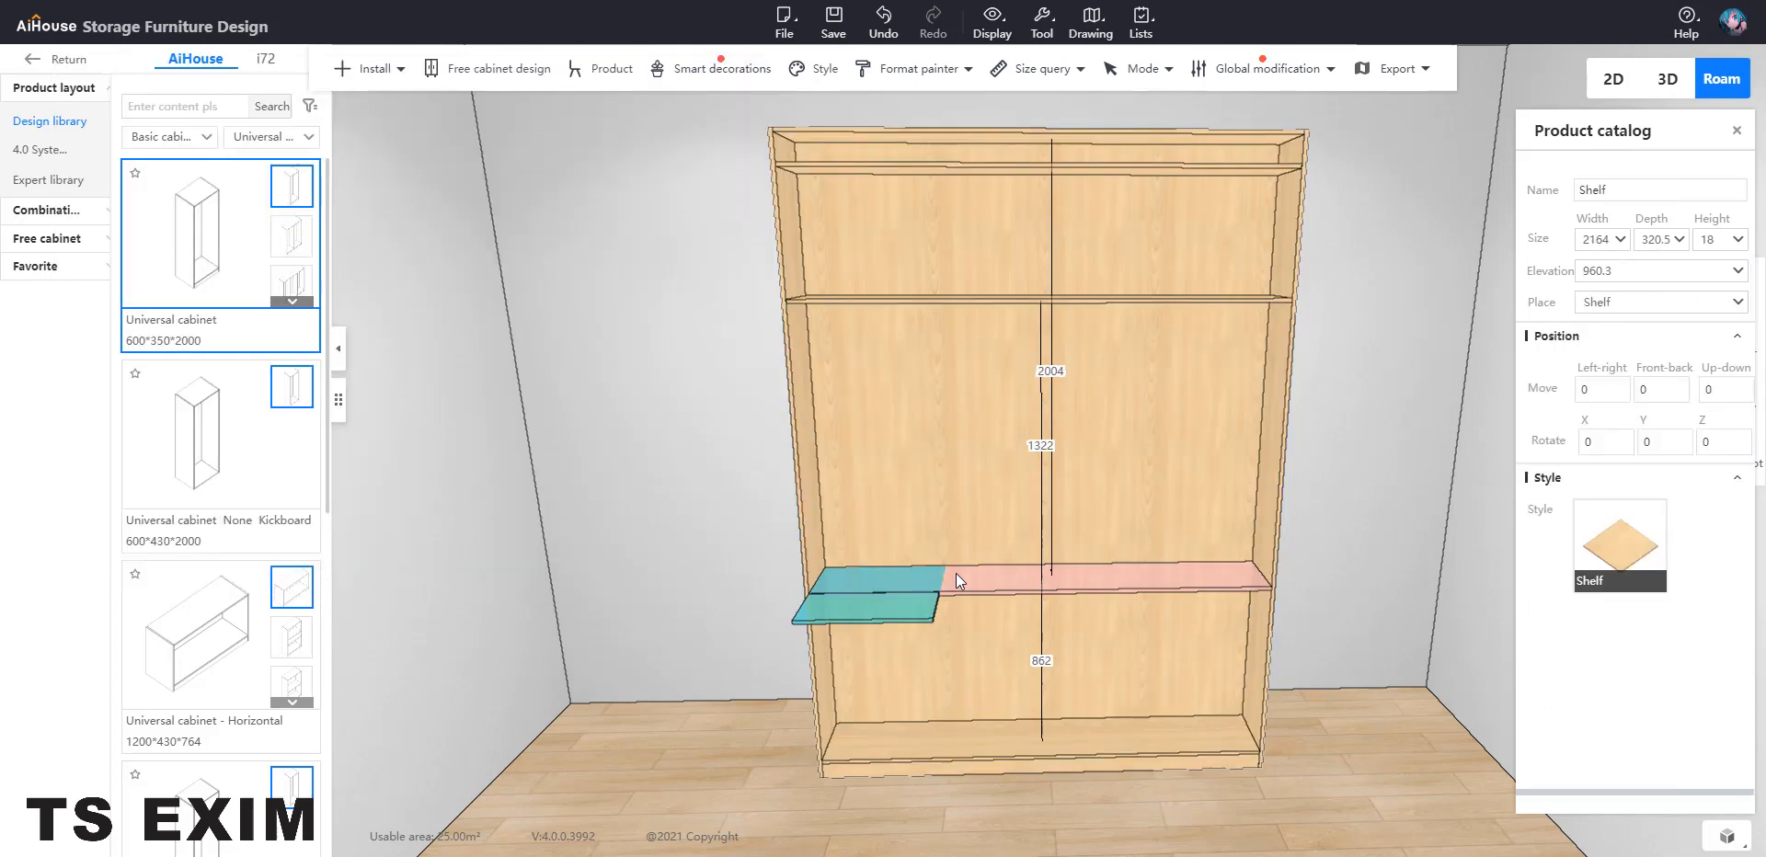
pyautogui.click(1031, 585)
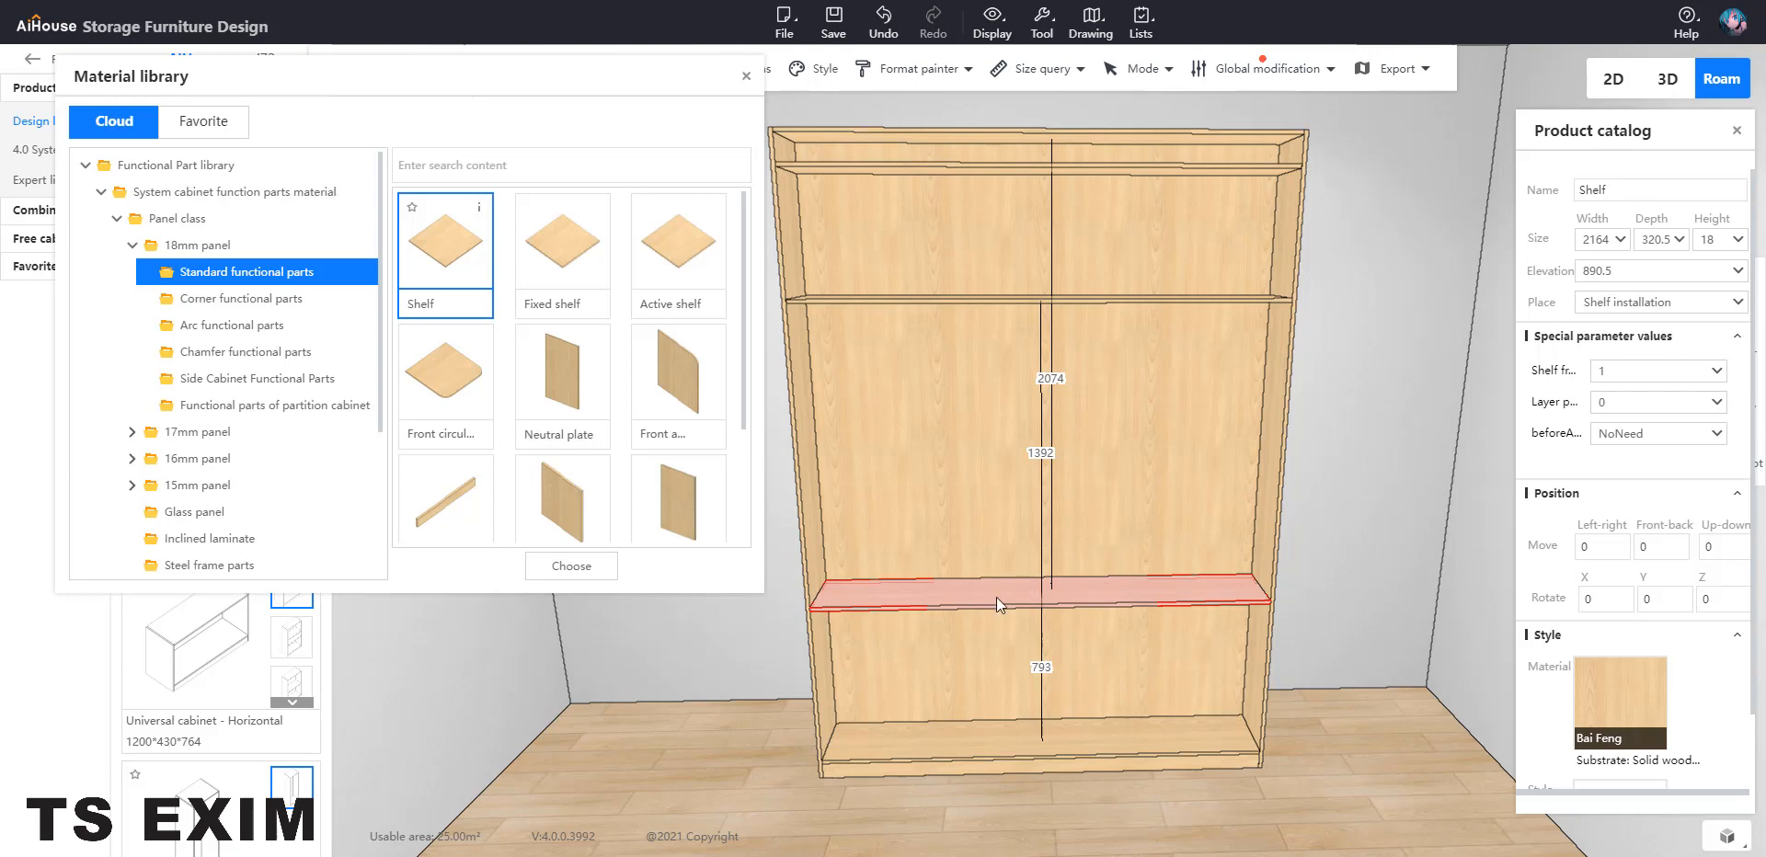
pyautogui.rightClick(995, 597)
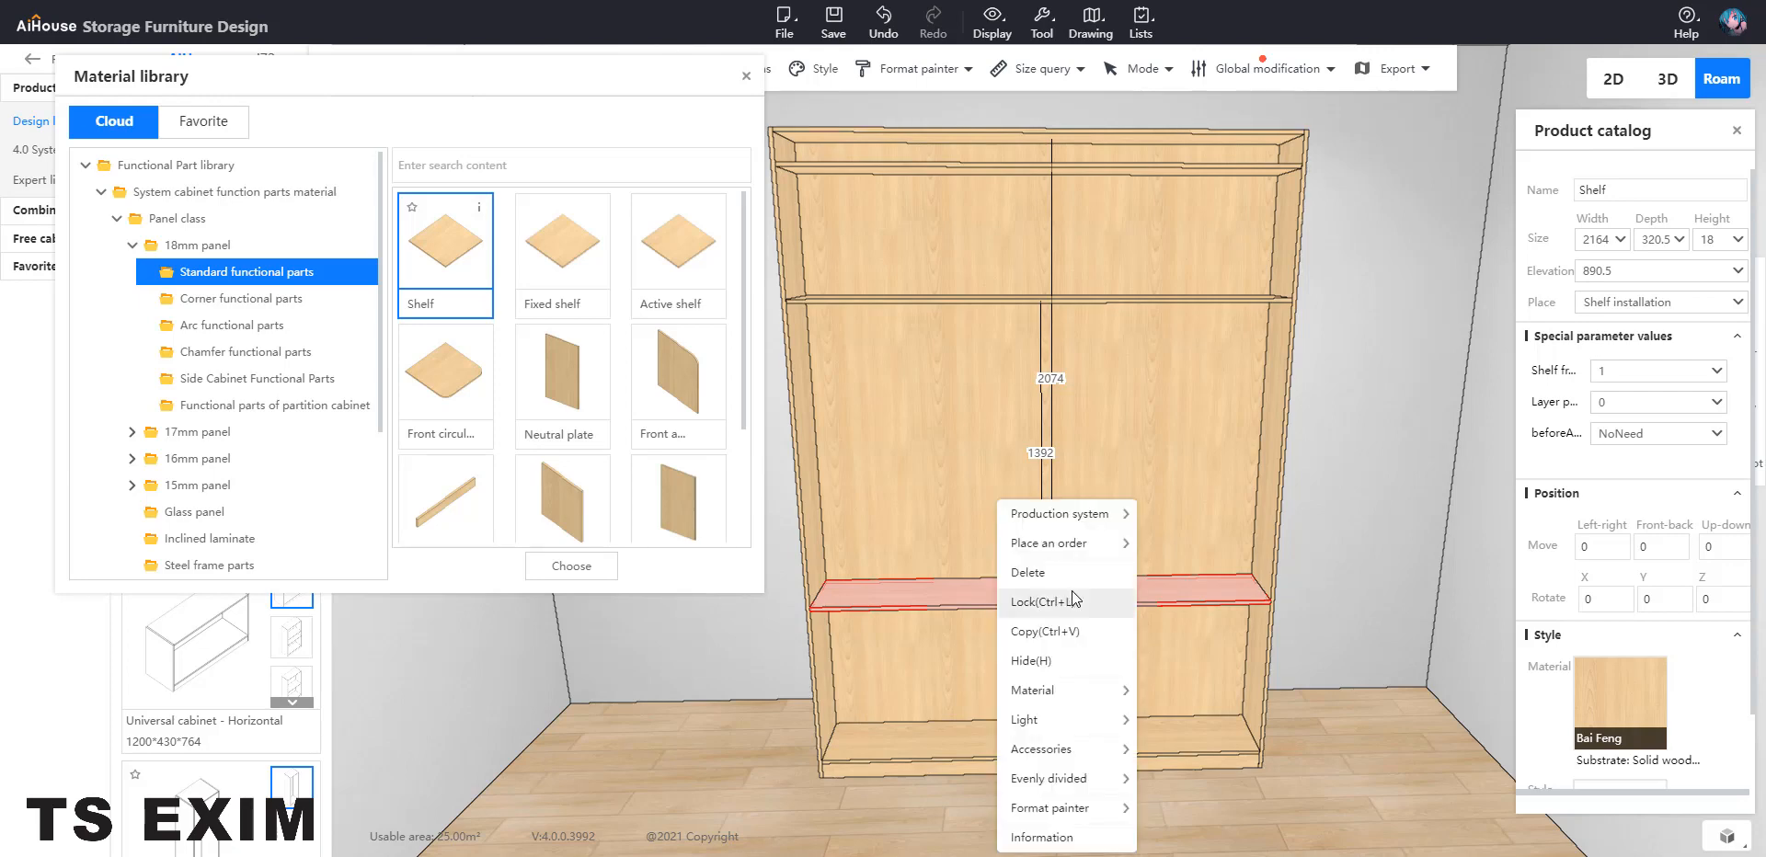
pyautogui.click(1627, 271)
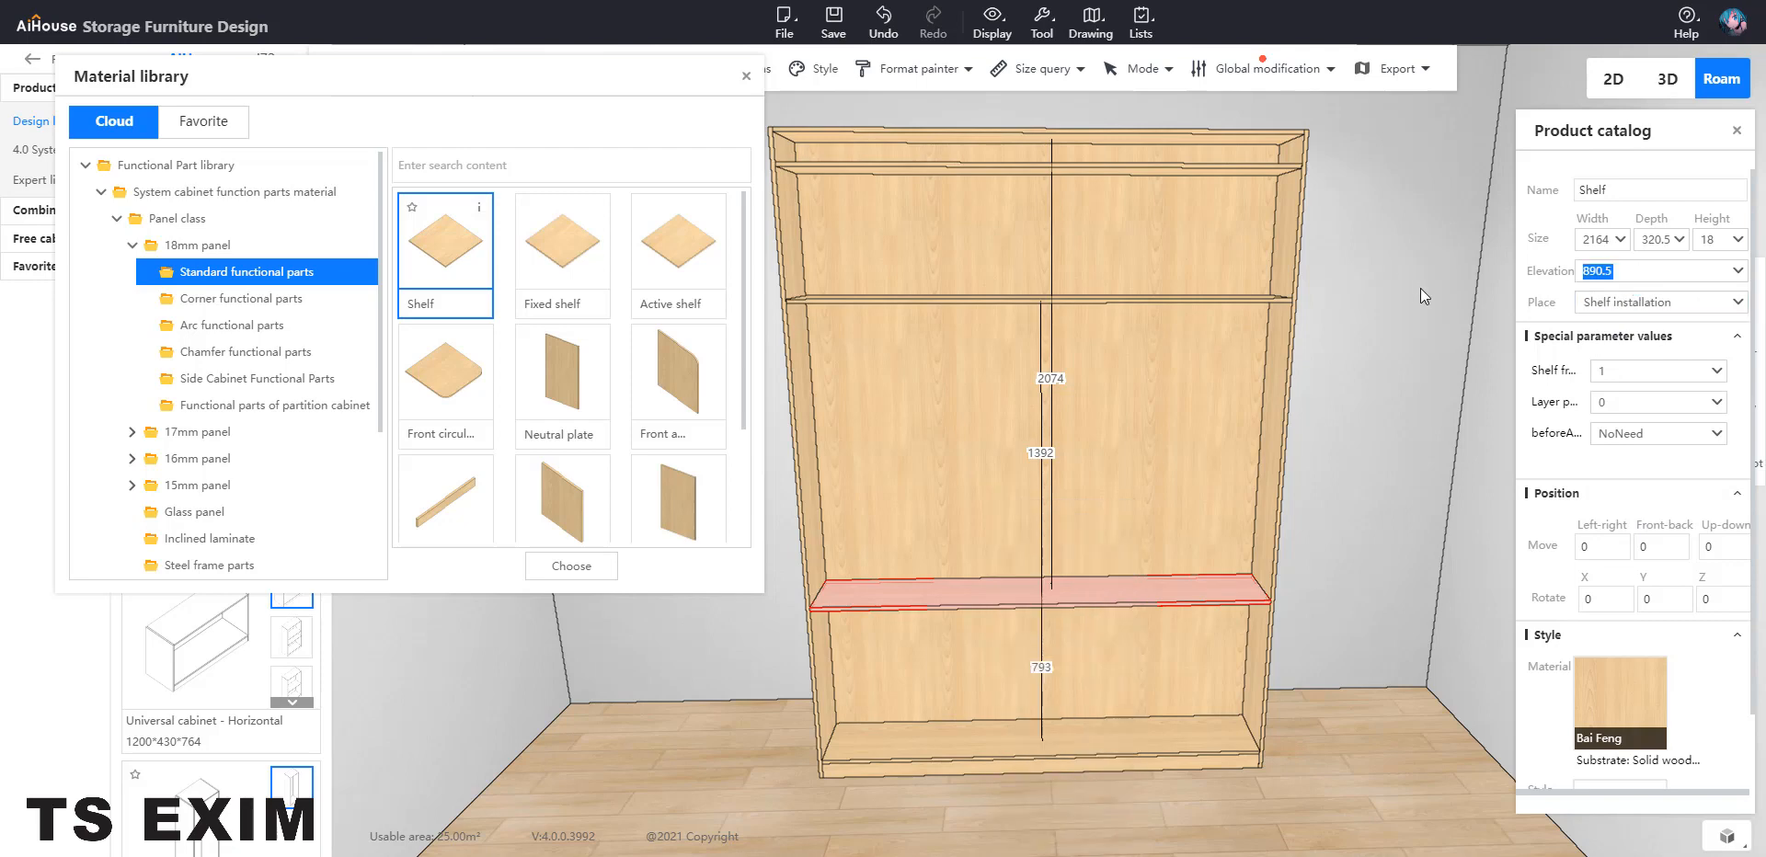
pyautogui.write('350')
pyautogui.press('Return')
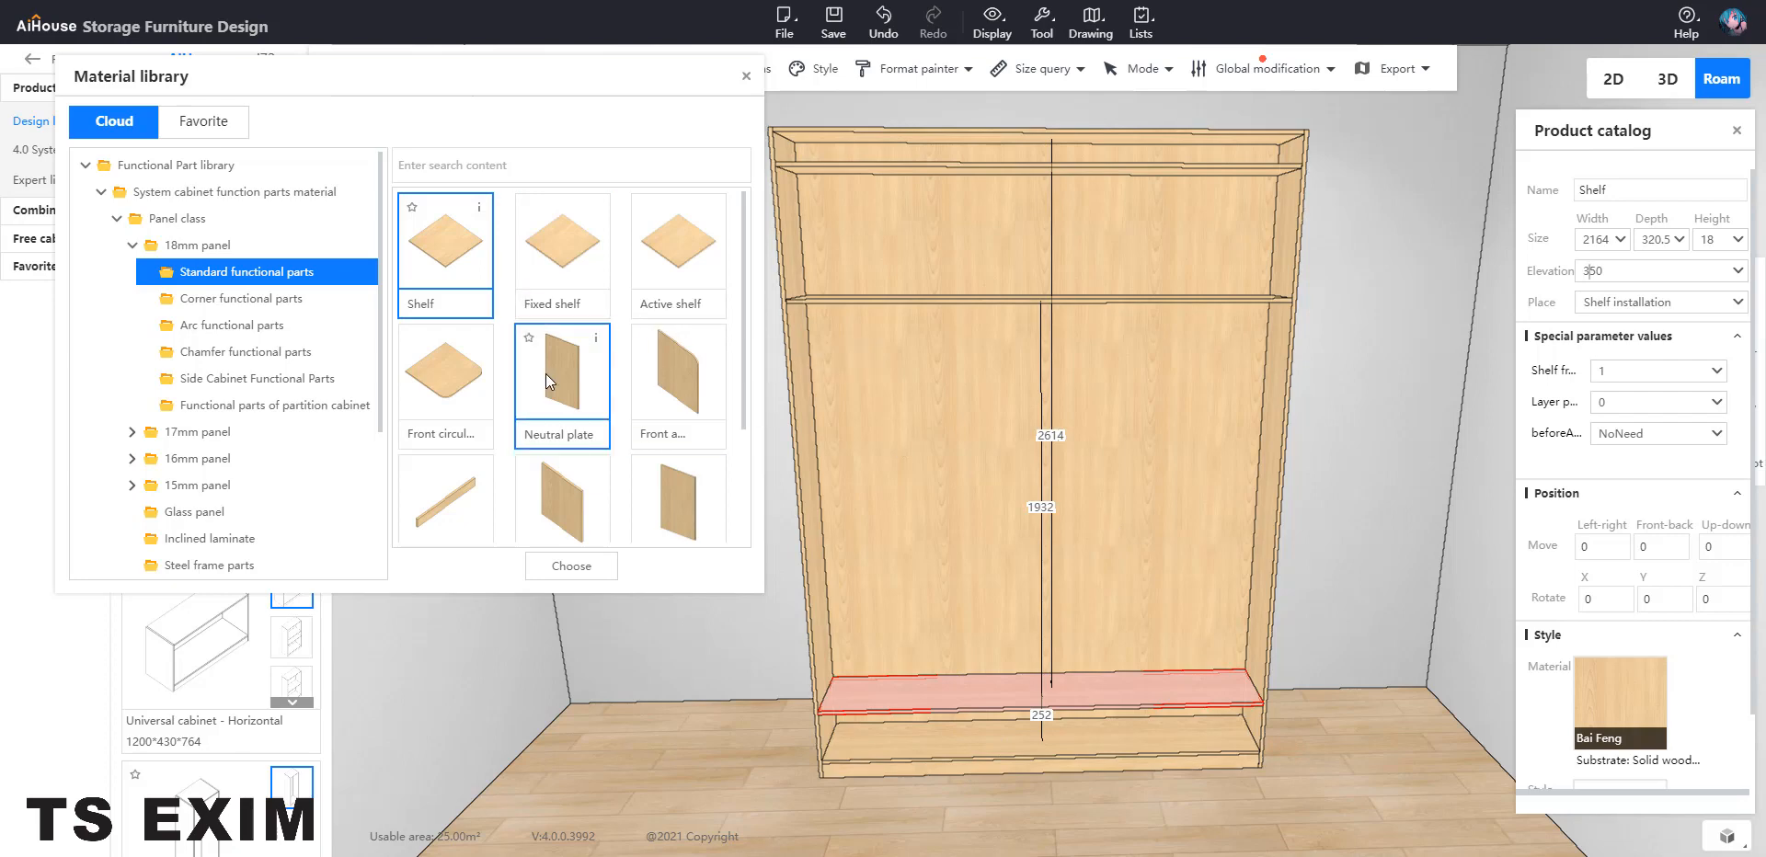
# Add a Neutral plate between the two lower shelves and evenly divide that space with five plates
pyautogui.moveTo(545, 374); pyautogui.dragTo(1022, 424)
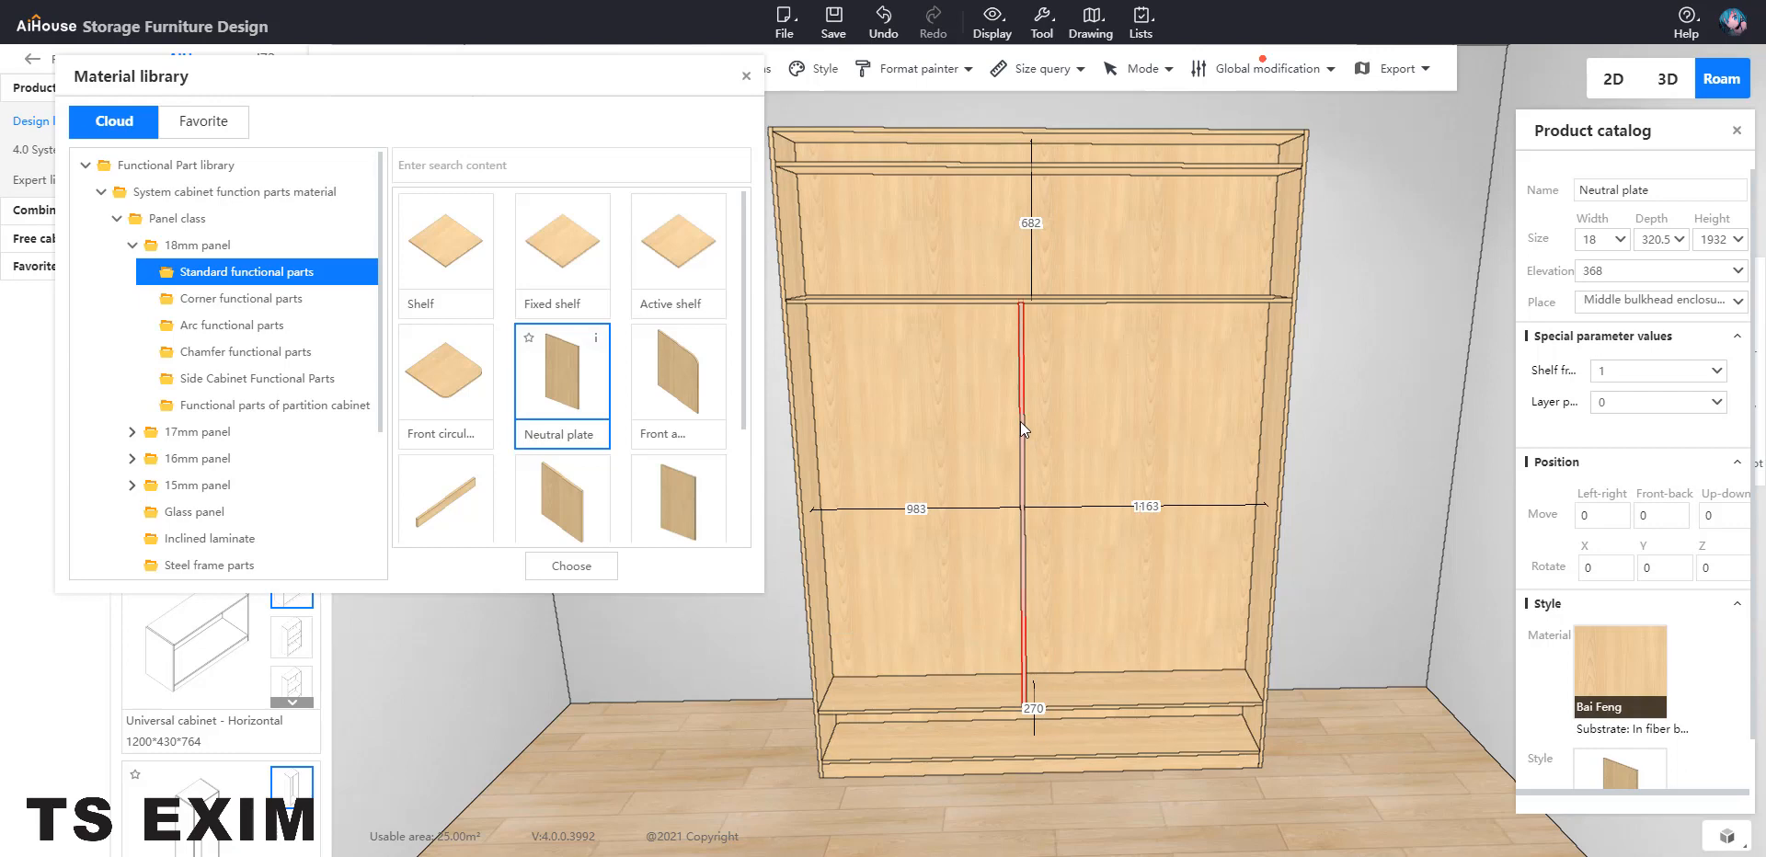
pyautogui.rightClick(1020, 423)
pyautogui.moveTo(1122, 671)
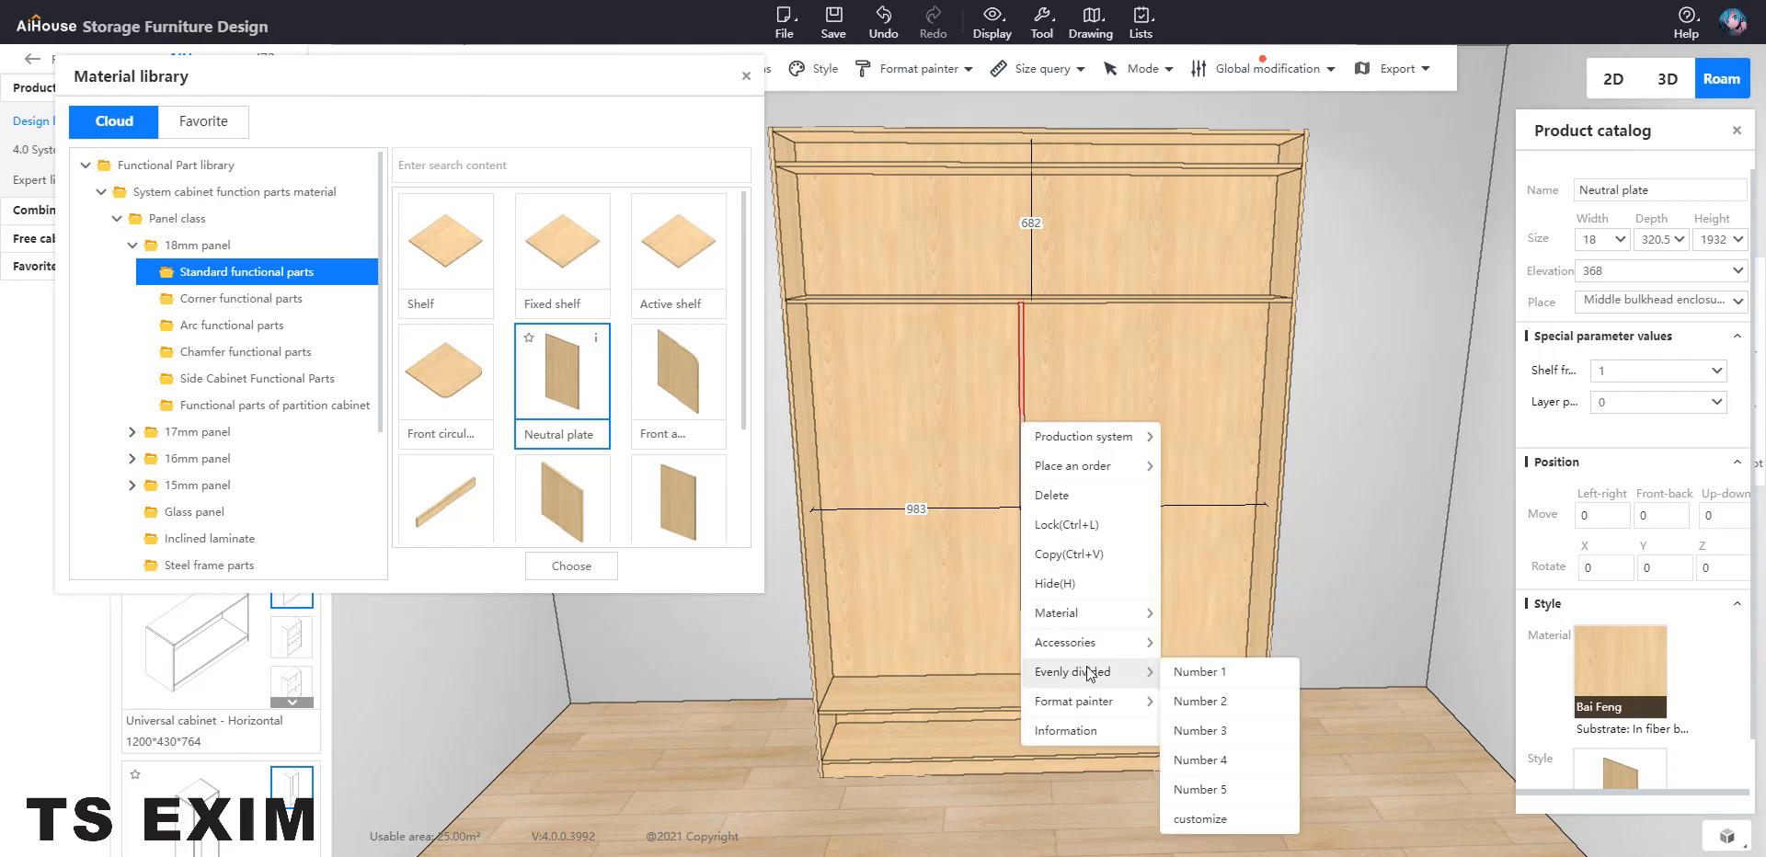
pyautogui.click(1197, 789)
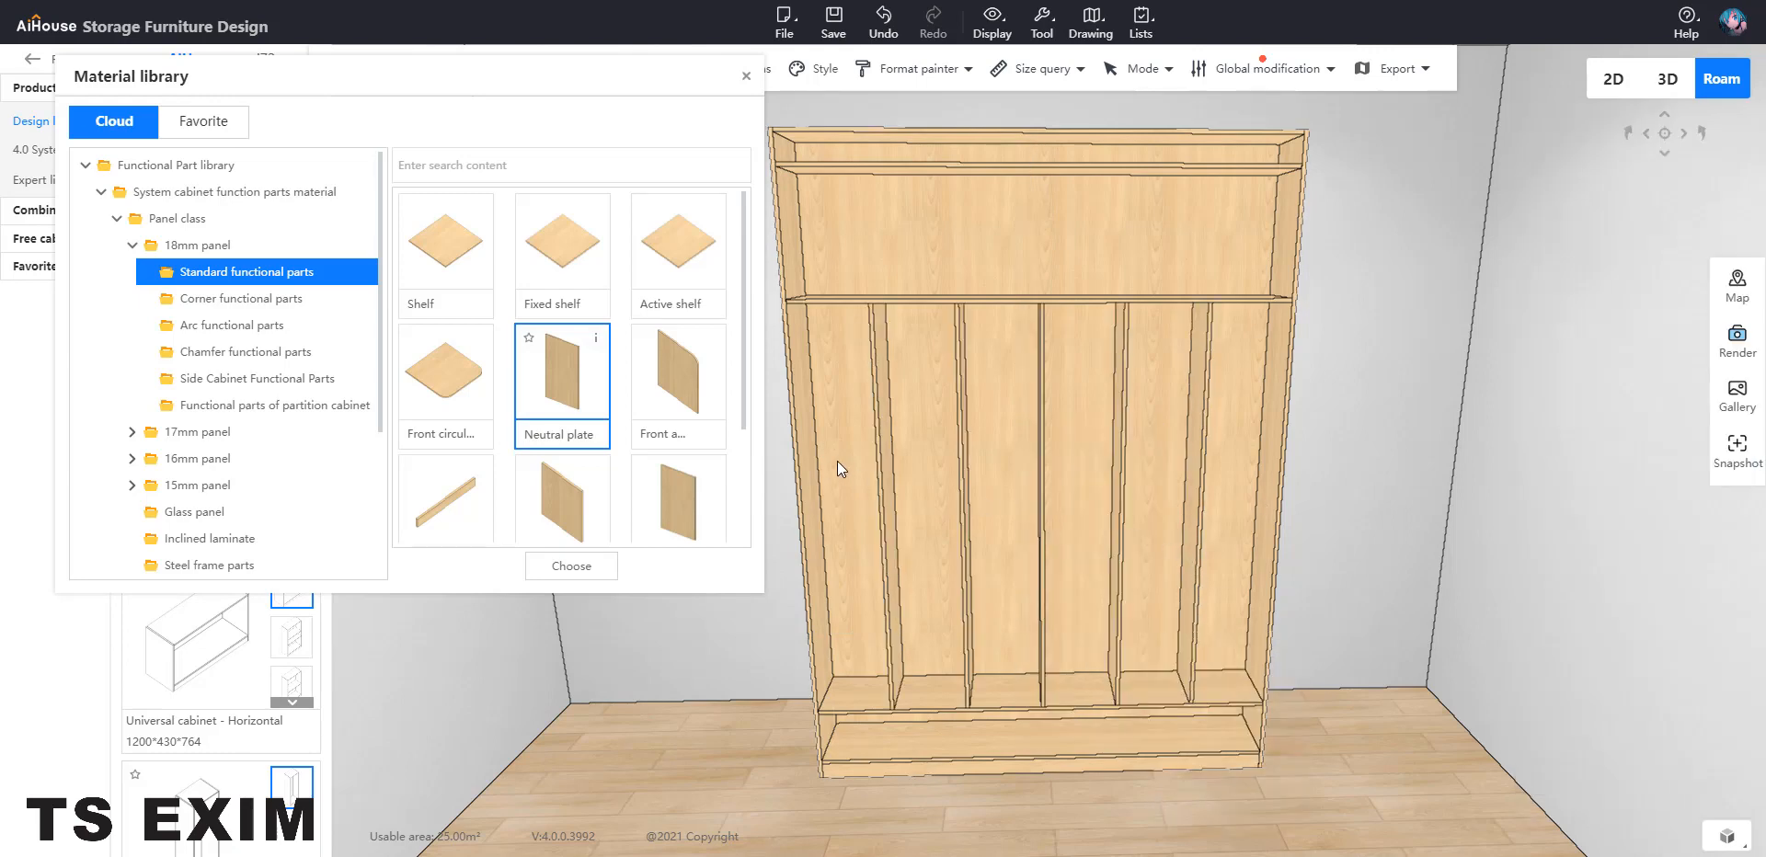
# Add a Shelf in the leftmost column and evenly divide that column into eight openings with a custom quantity
pyautogui.click(461, 257)
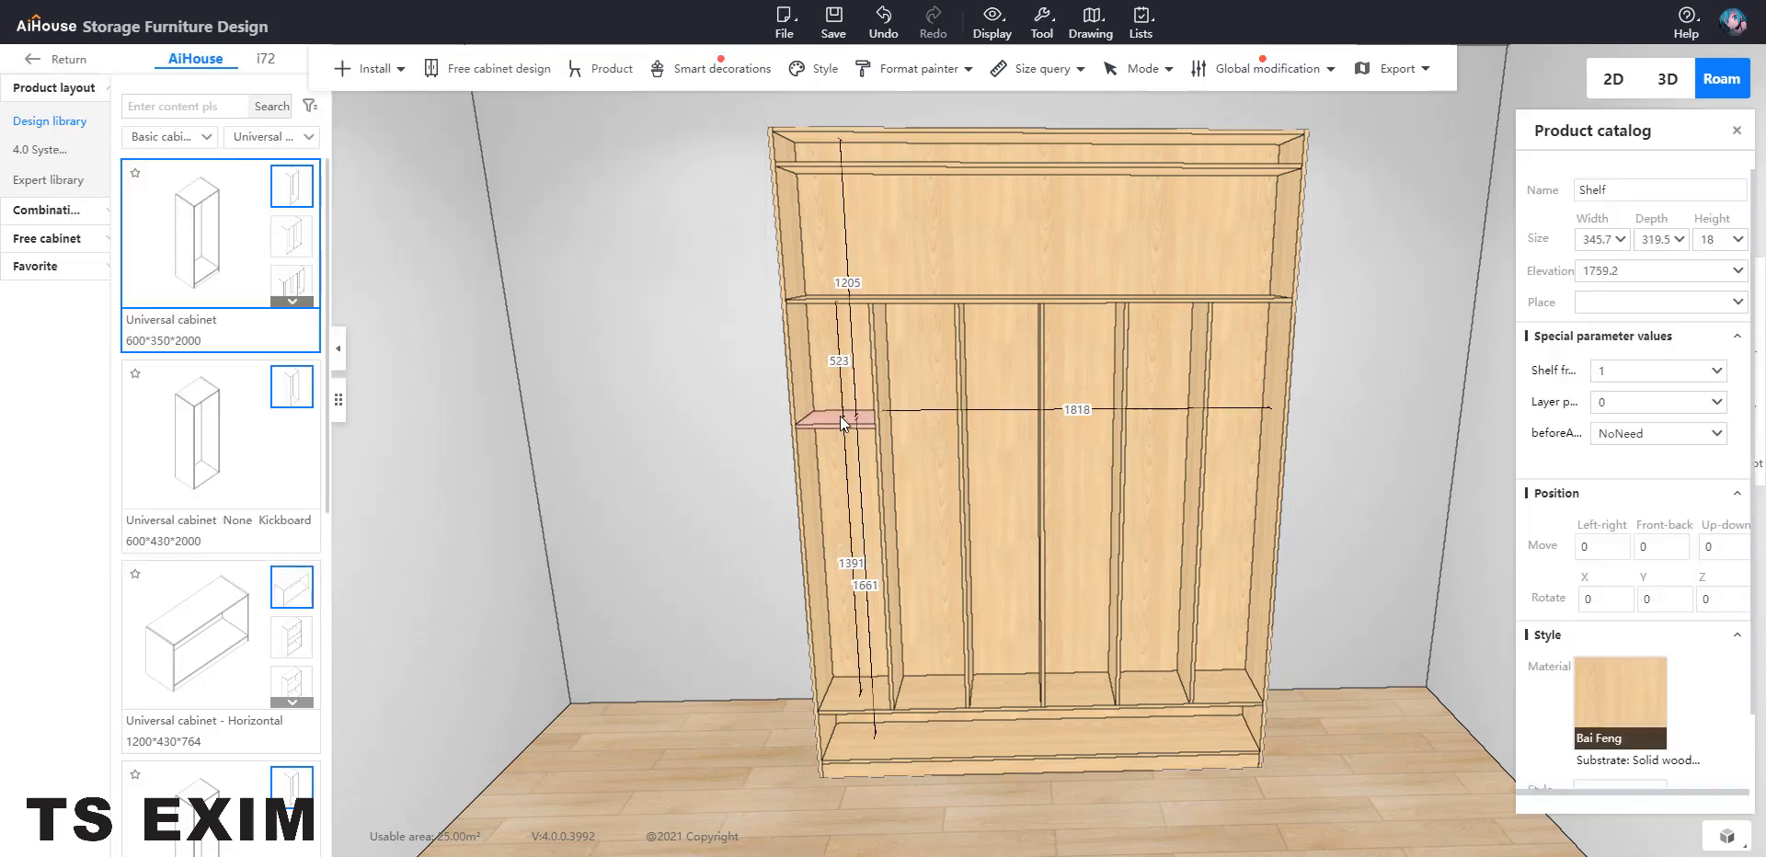
pyautogui.click(841, 415)
pyautogui.rightClick(836, 417)
pyautogui.moveTo(909, 699)
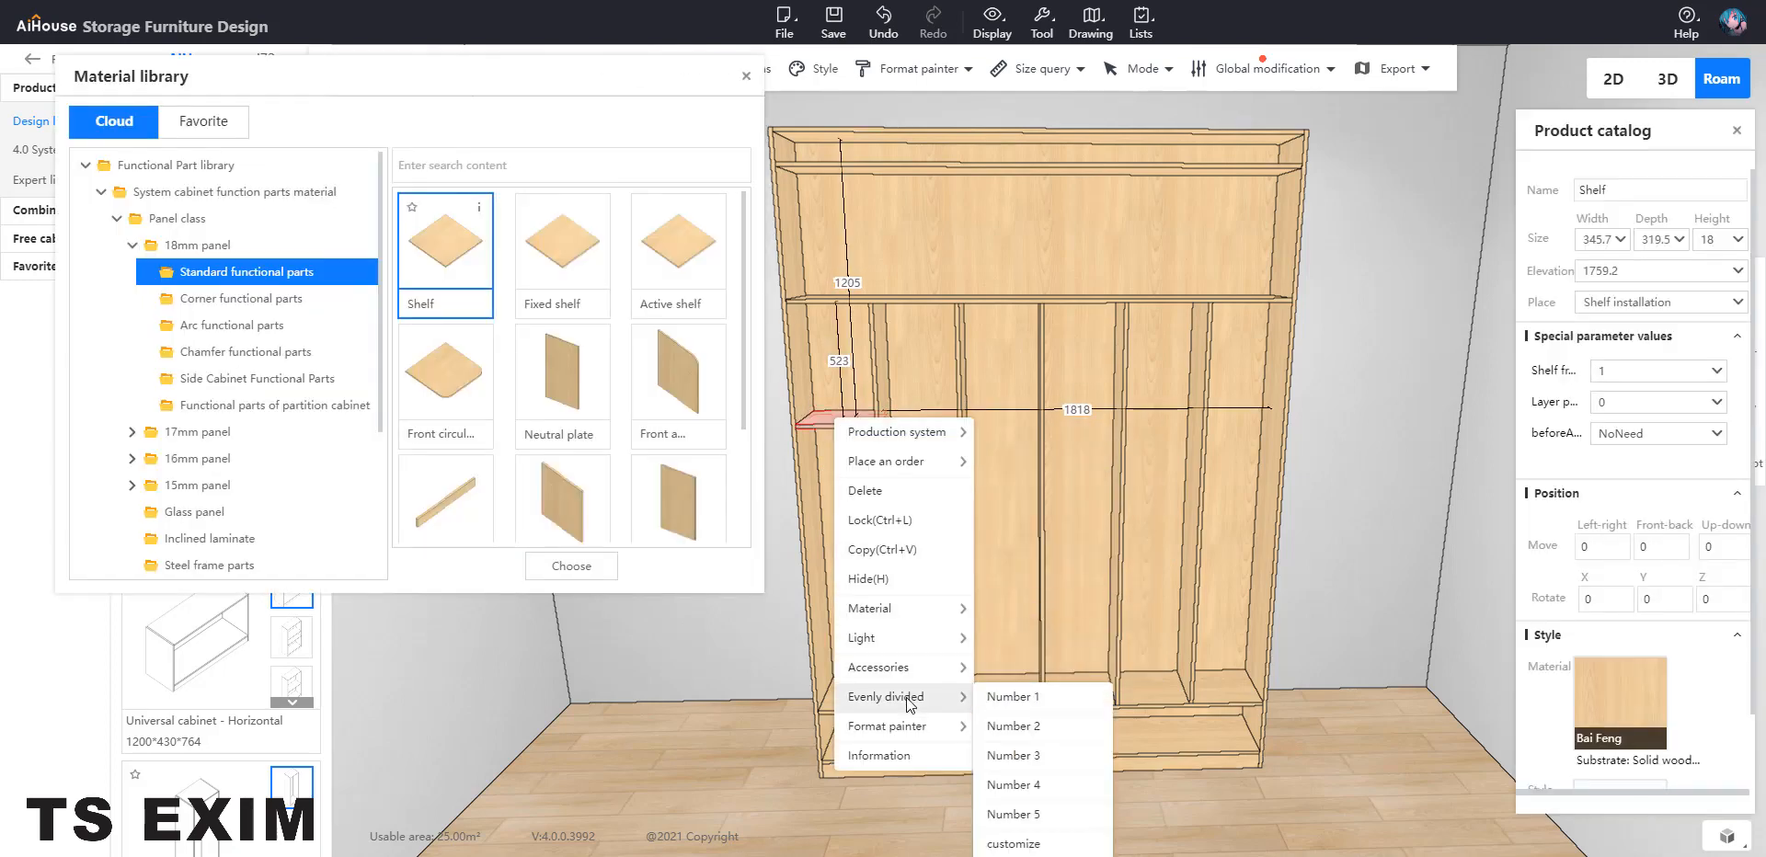
pyautogui.click(1037, 843)
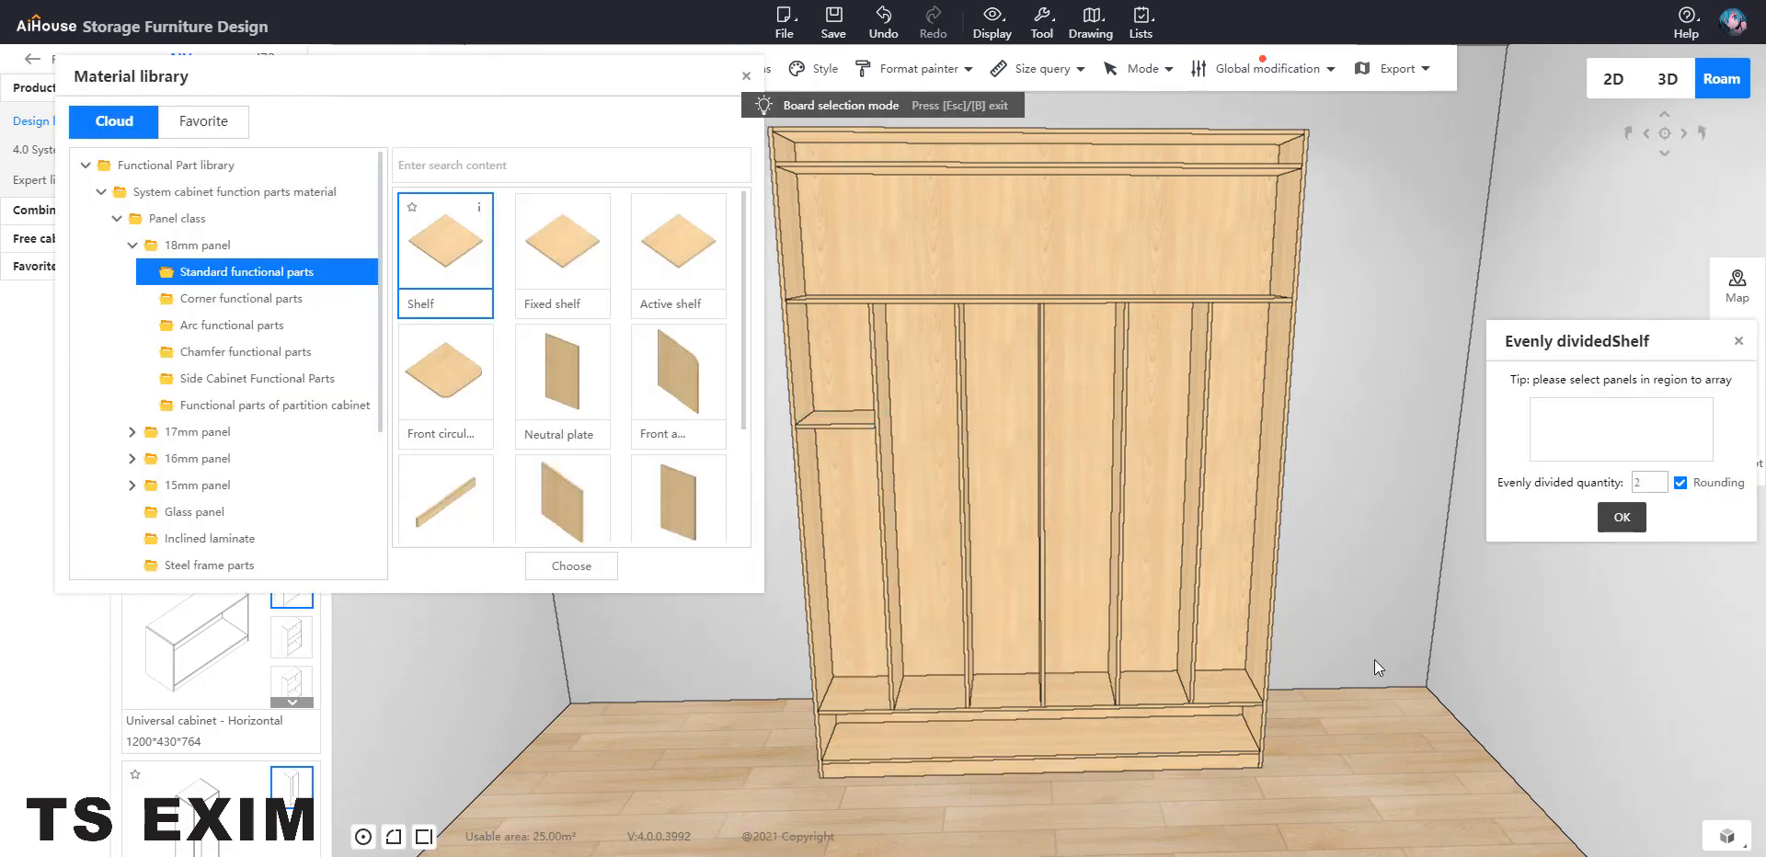
pyautogui.click(1633, 520)
pyautogui.click(1624, 521)
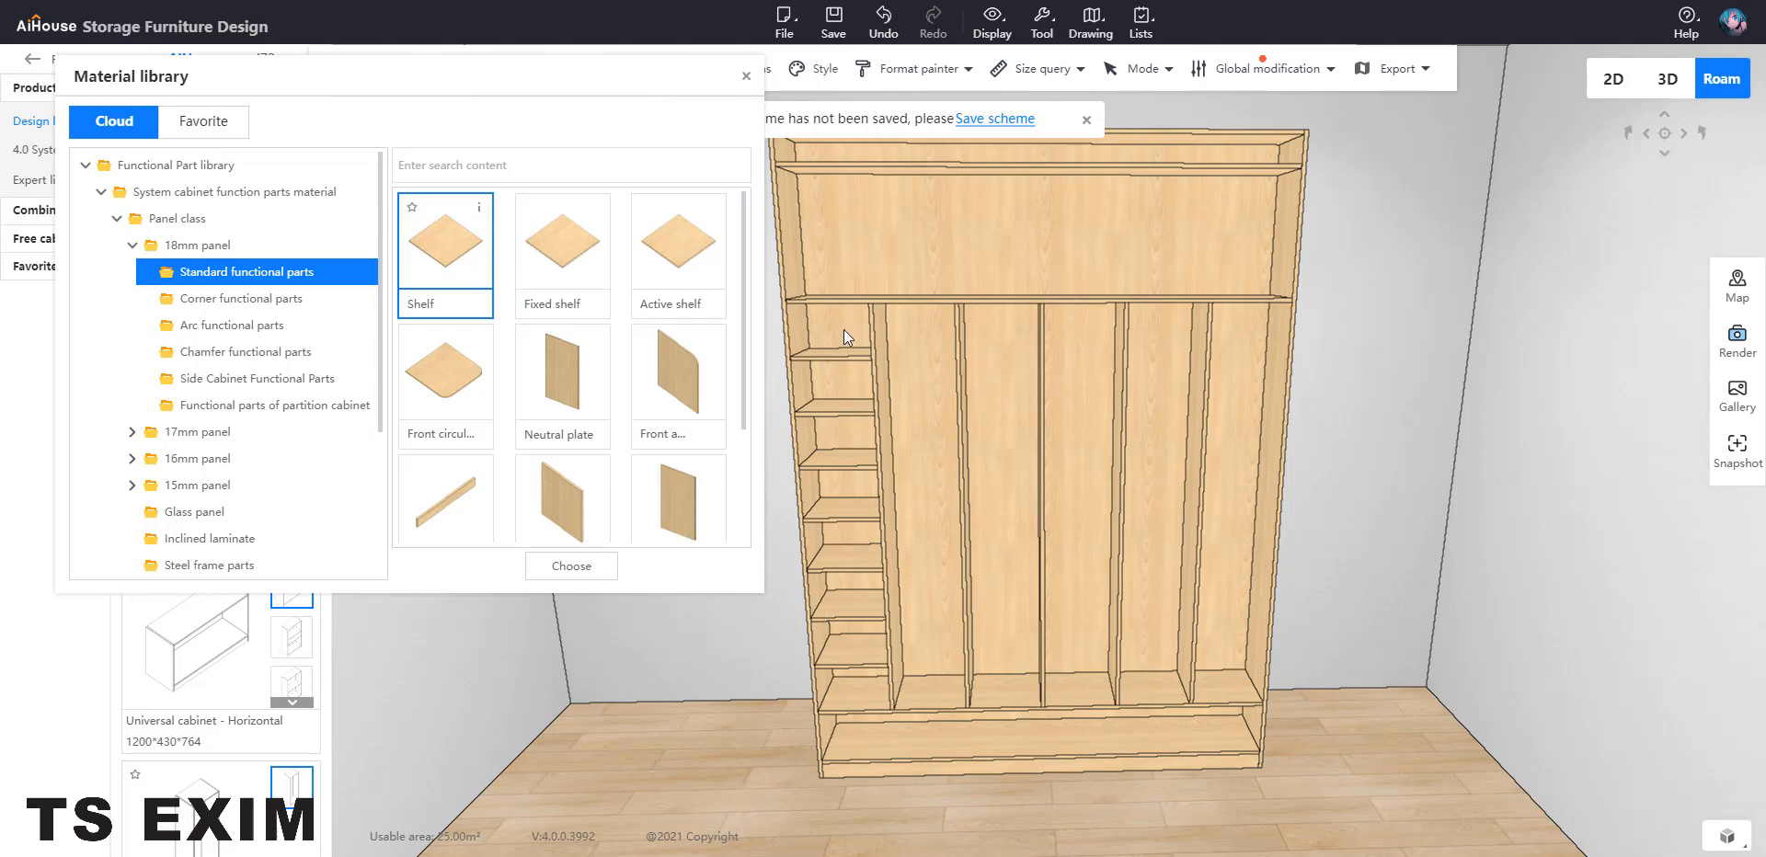
# Add a Shelf in the second column and evenly divide that column into eight openings with a custom quantity
pyautogui.click(929, 366)
pyautogui.rightClick(929, 366)
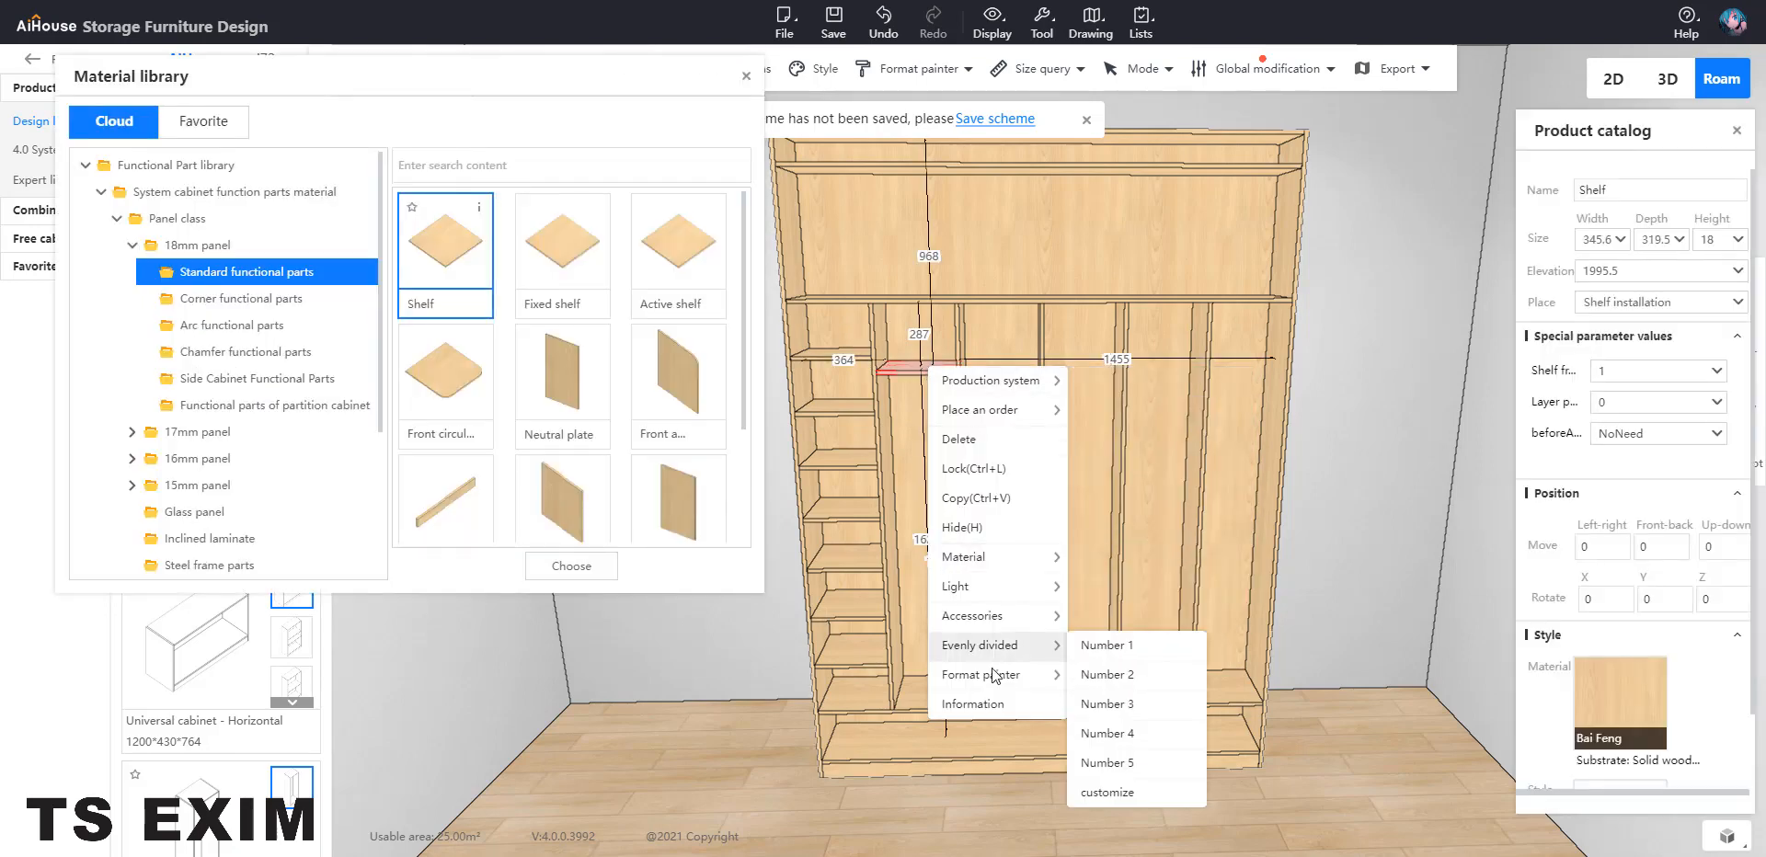
pyautogui.moveTo(980, 674)
pyautogui.moveTo(1011, 648)
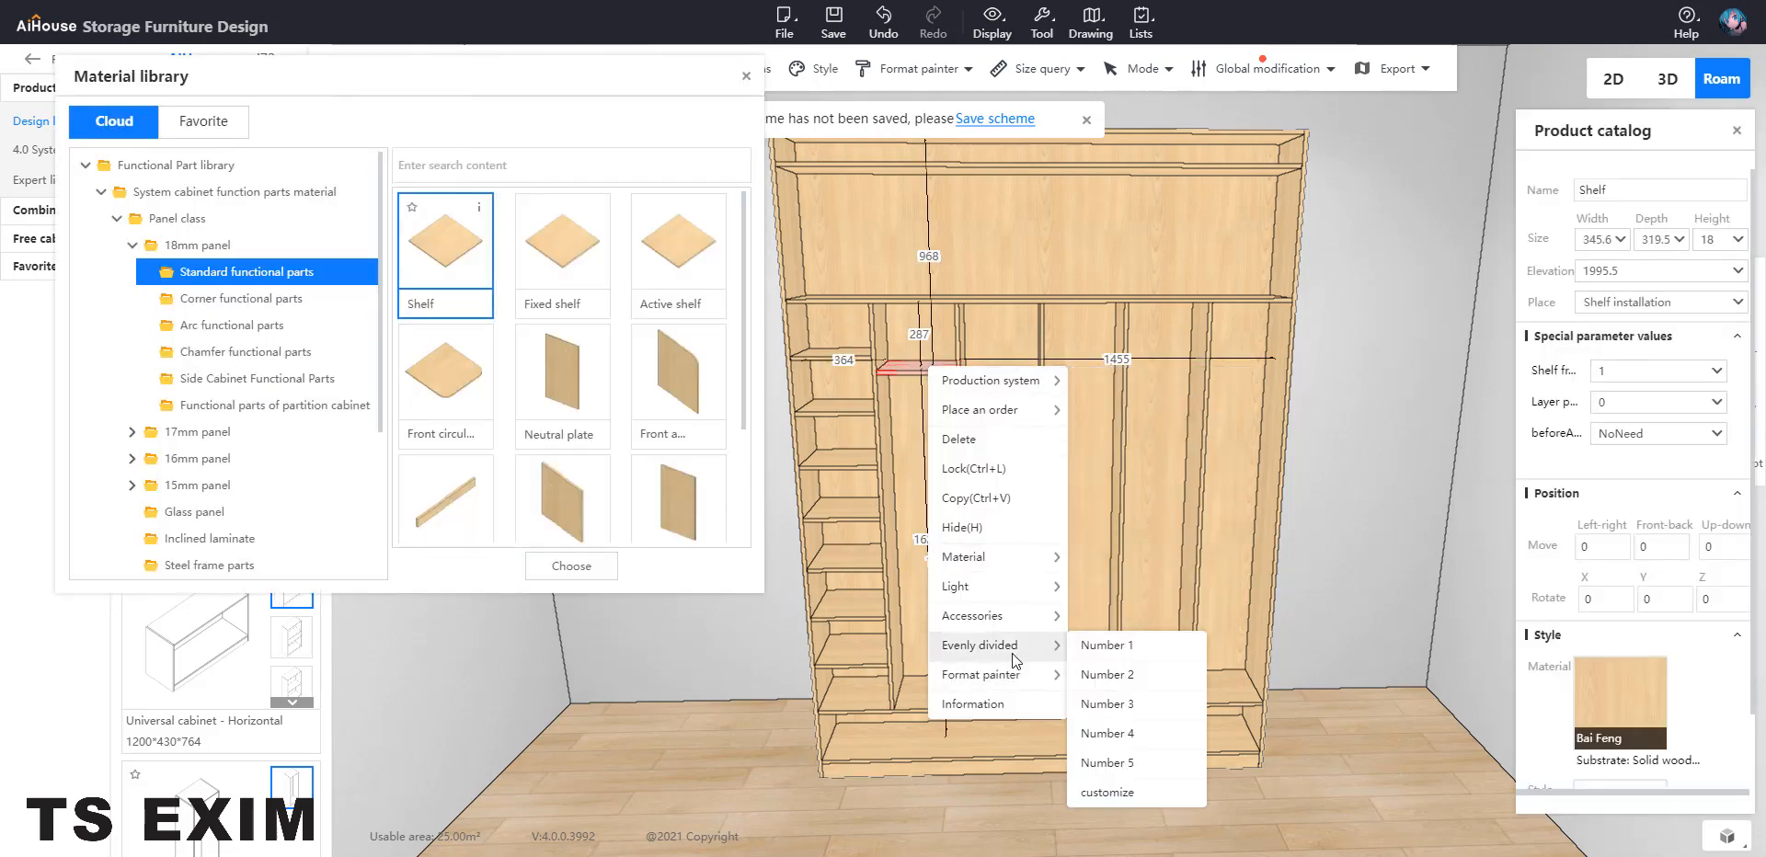
pyautogui.click(1145, 802)
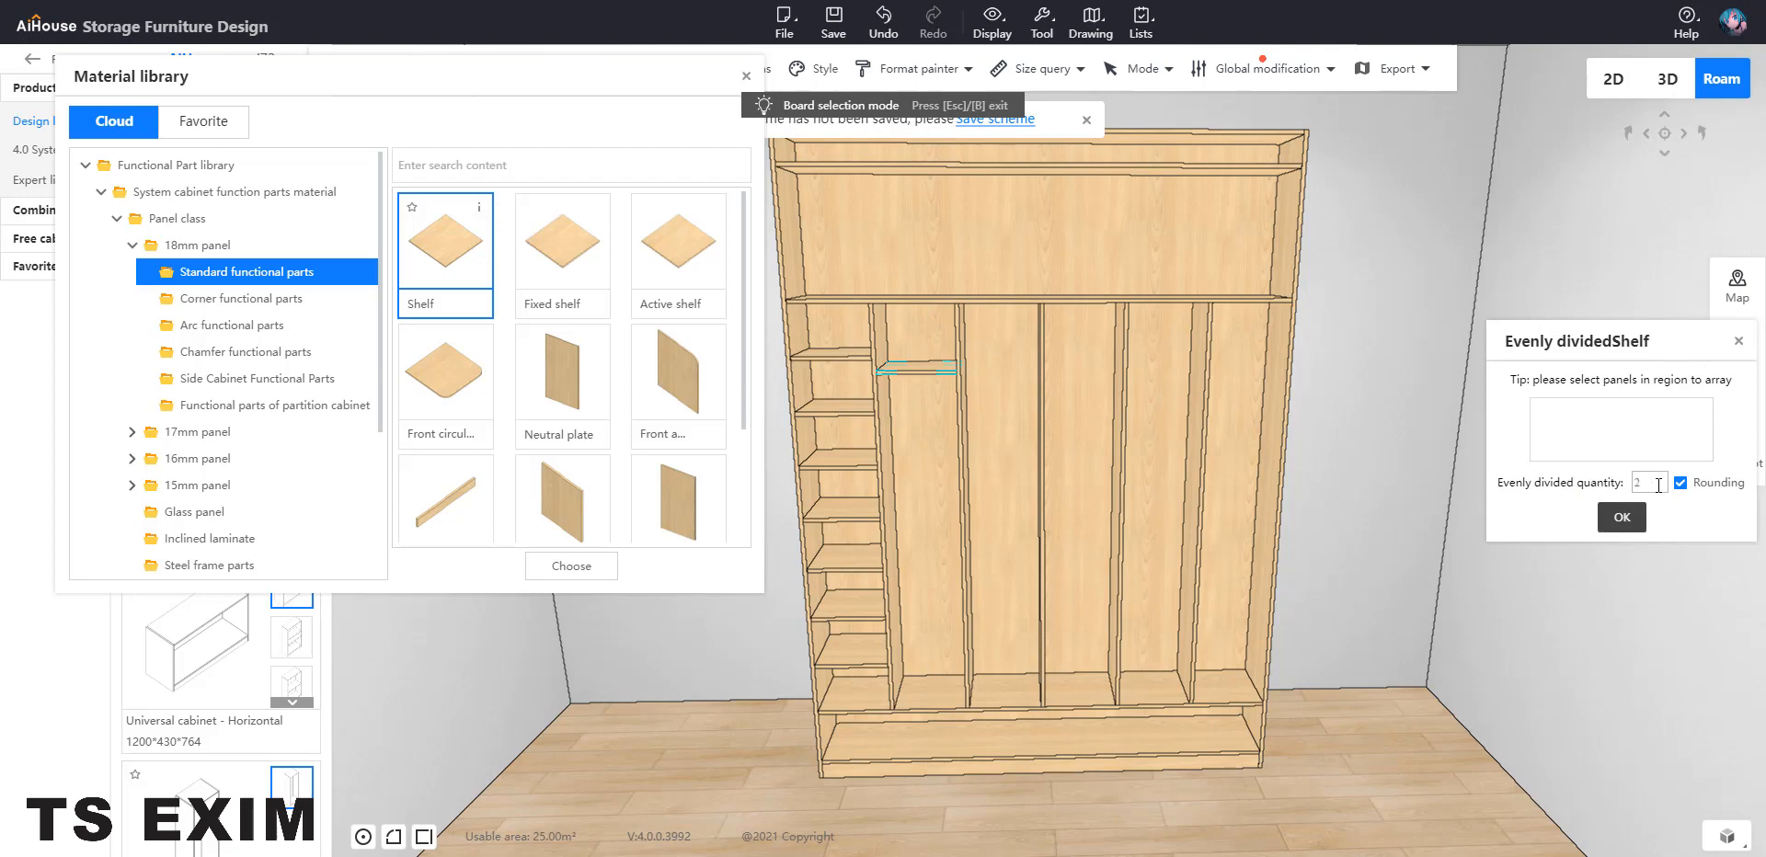
pyautogui.write('8')
pyautogui.click(1619, 519)
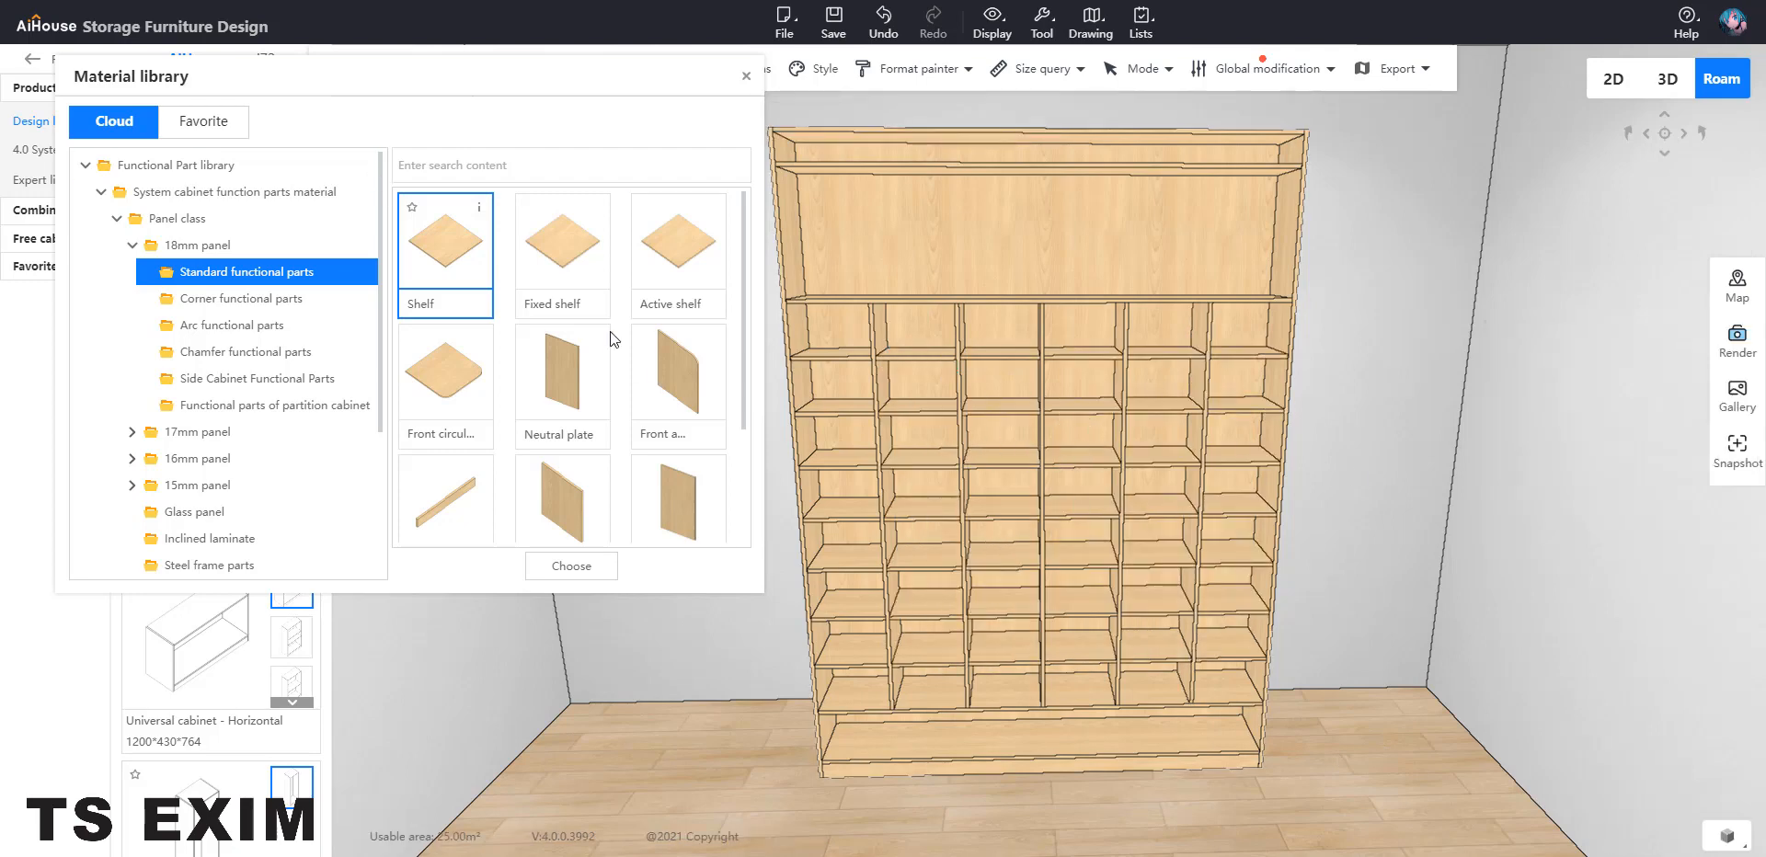
# Add a Neutral plate in the bottom compartment and evenly divide that space with two plates
pyautogui.click(565, 372)
pyautogui.click(961, 748)
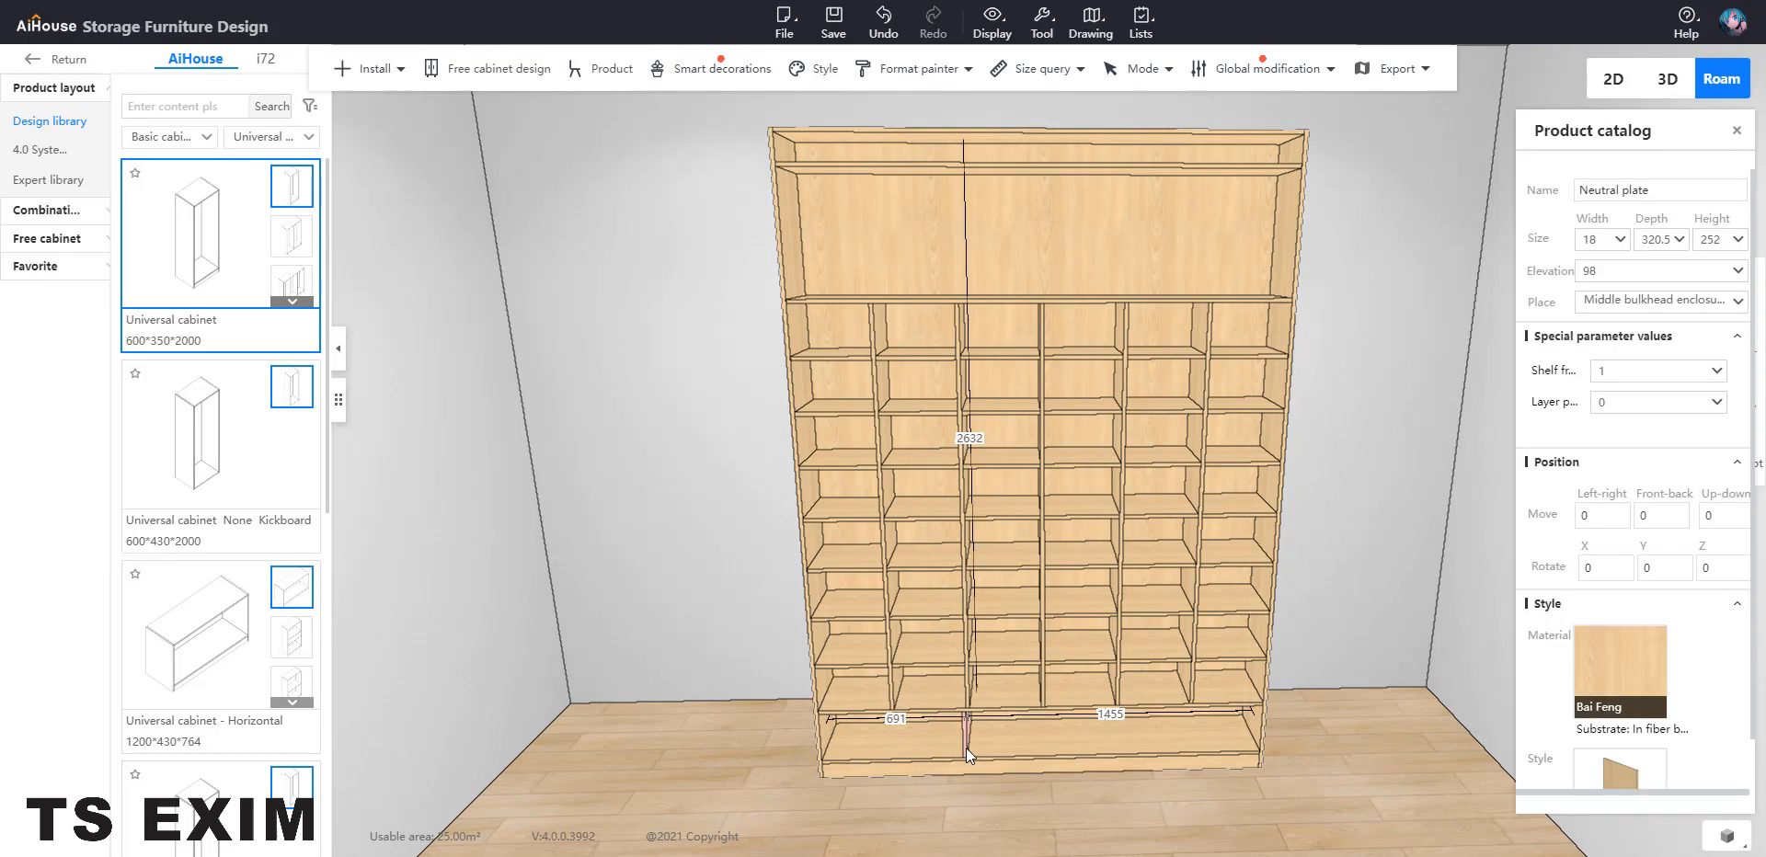
pyautogui.rightClick(964, 742)
pyautogui.moveTo(1030, 778)
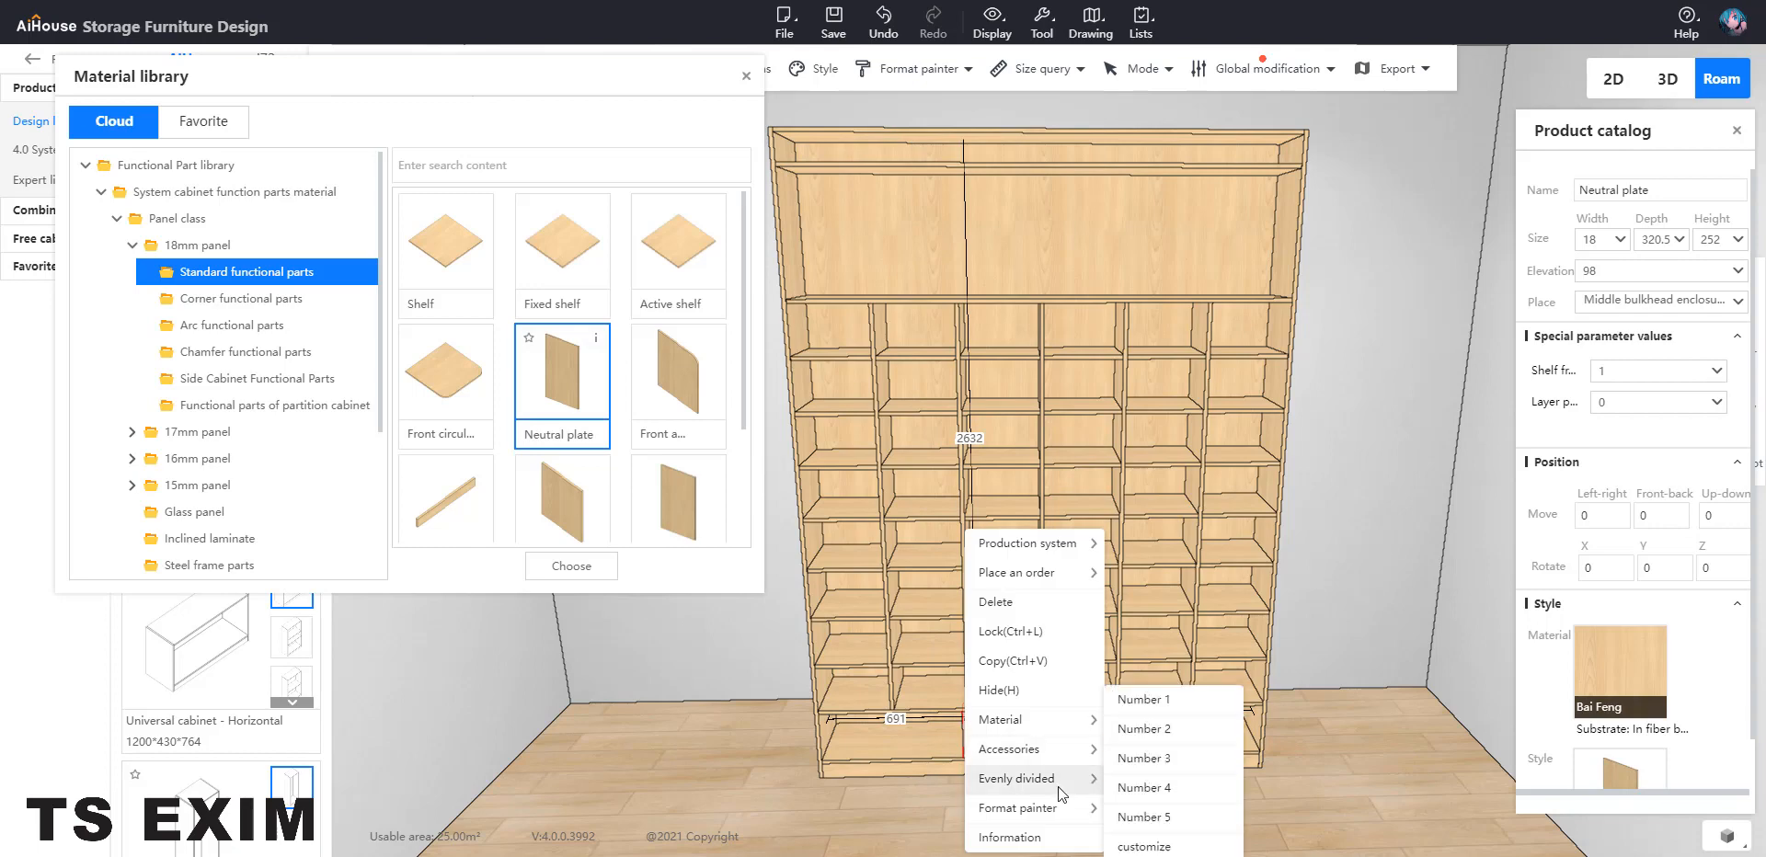
pyautogui.click(1158, 733)
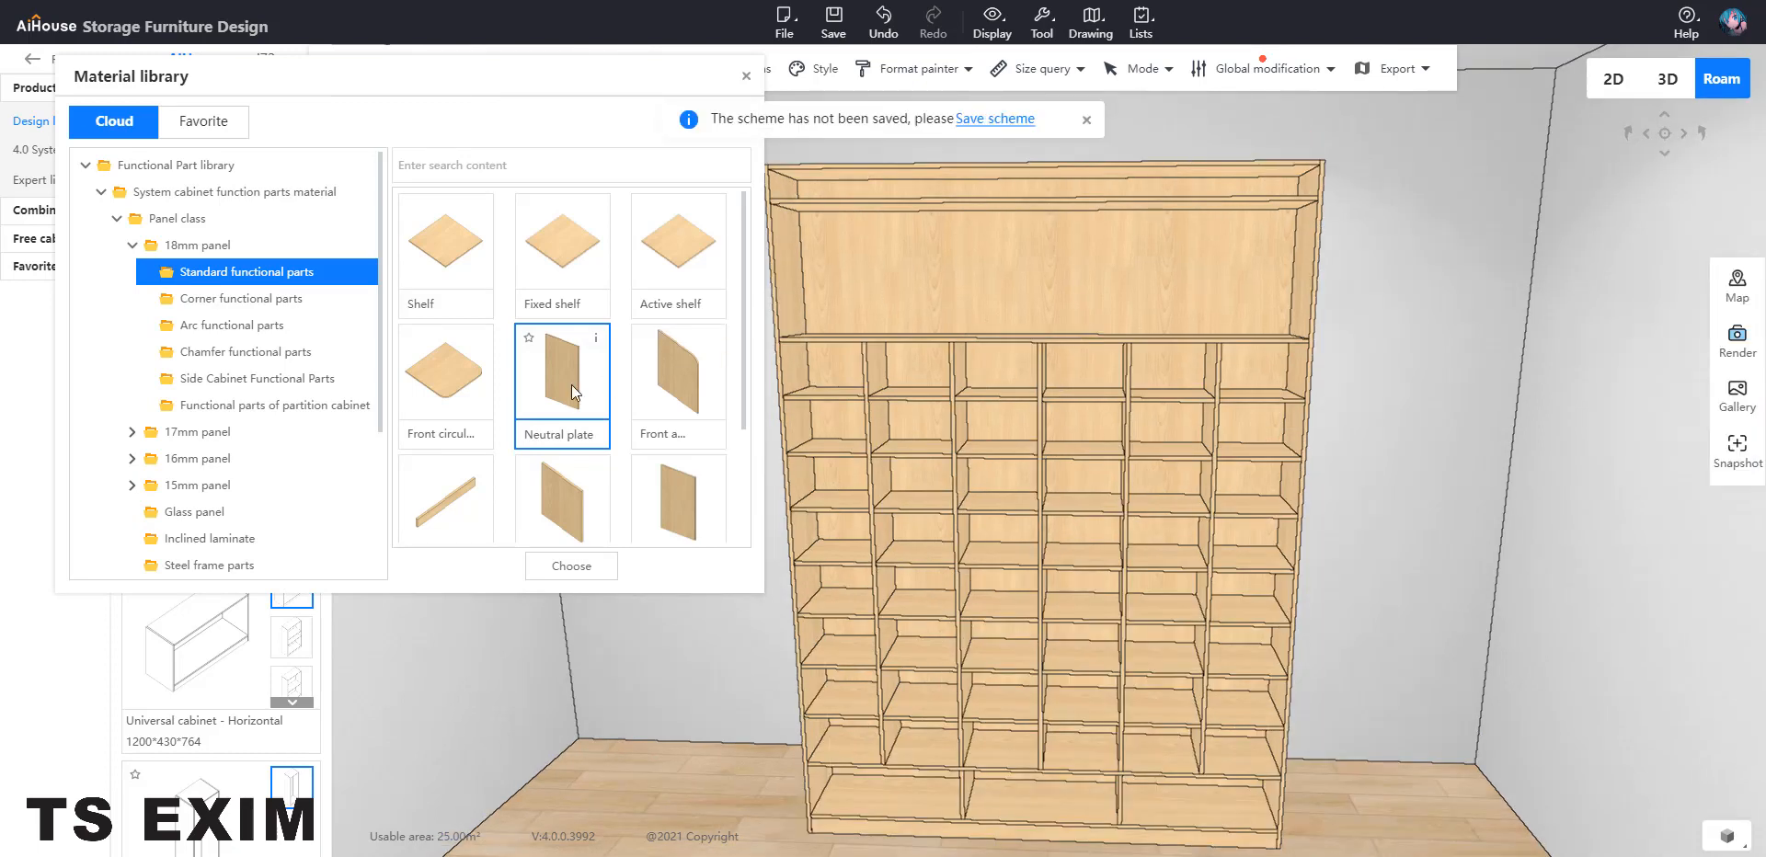
# Add a Neutral plate in the large upper compartment and set its depth to 290
pyautogui.doubleClick(582, 375)
pyautogui.click(1045, 305)
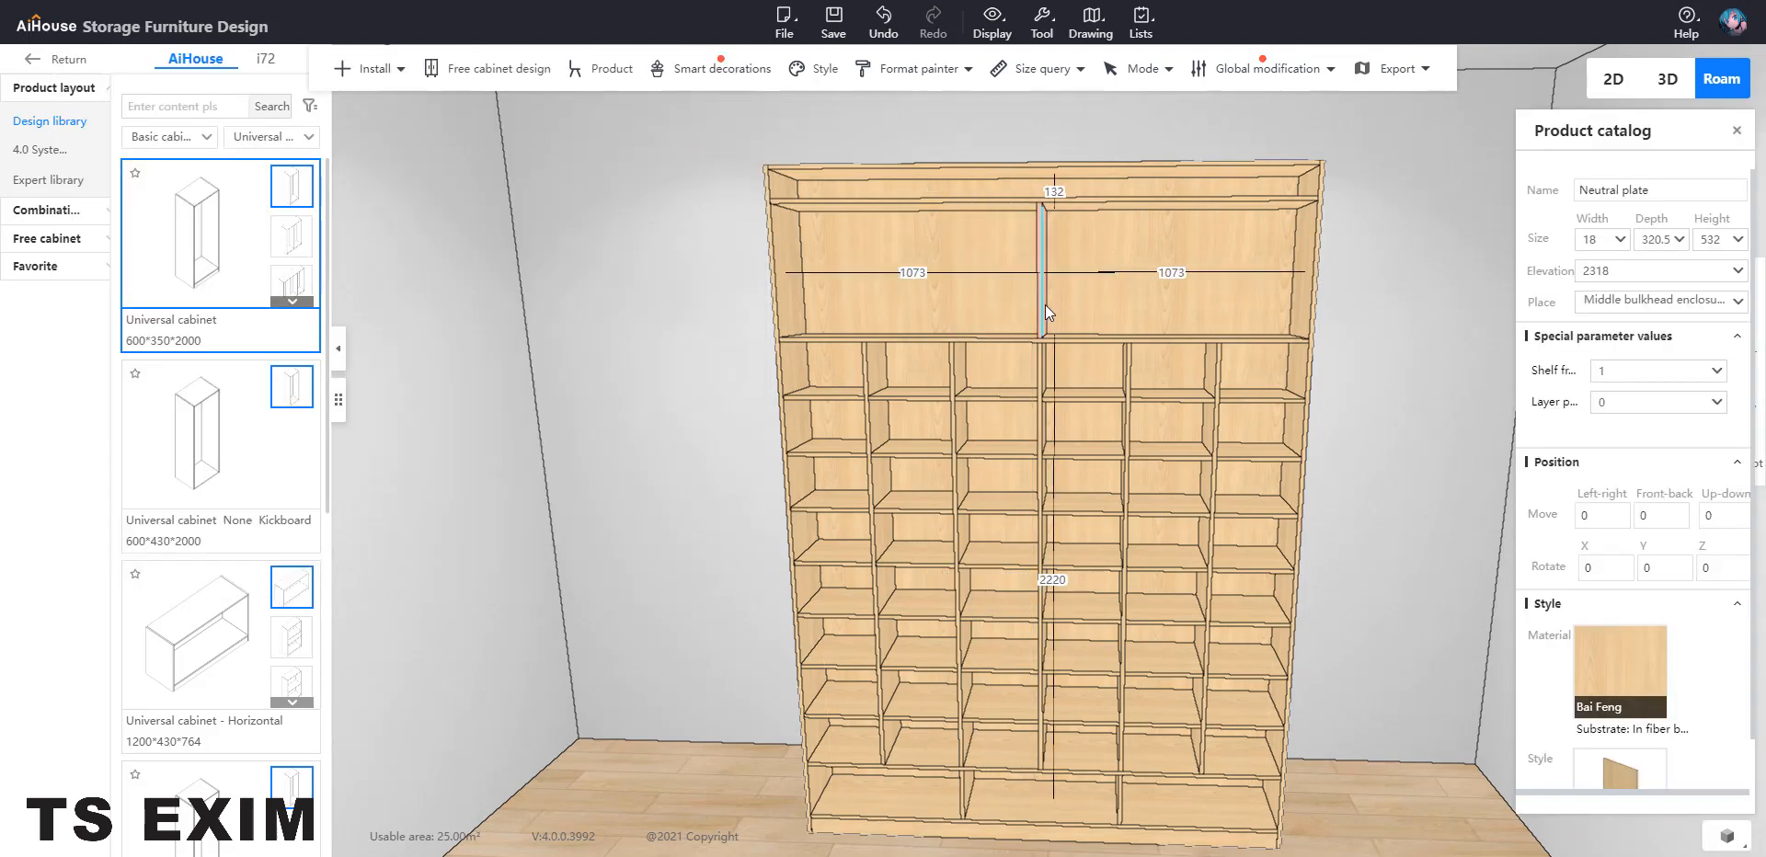
pyautogui.press('ctrl')
pyautogui.press('ctrl')
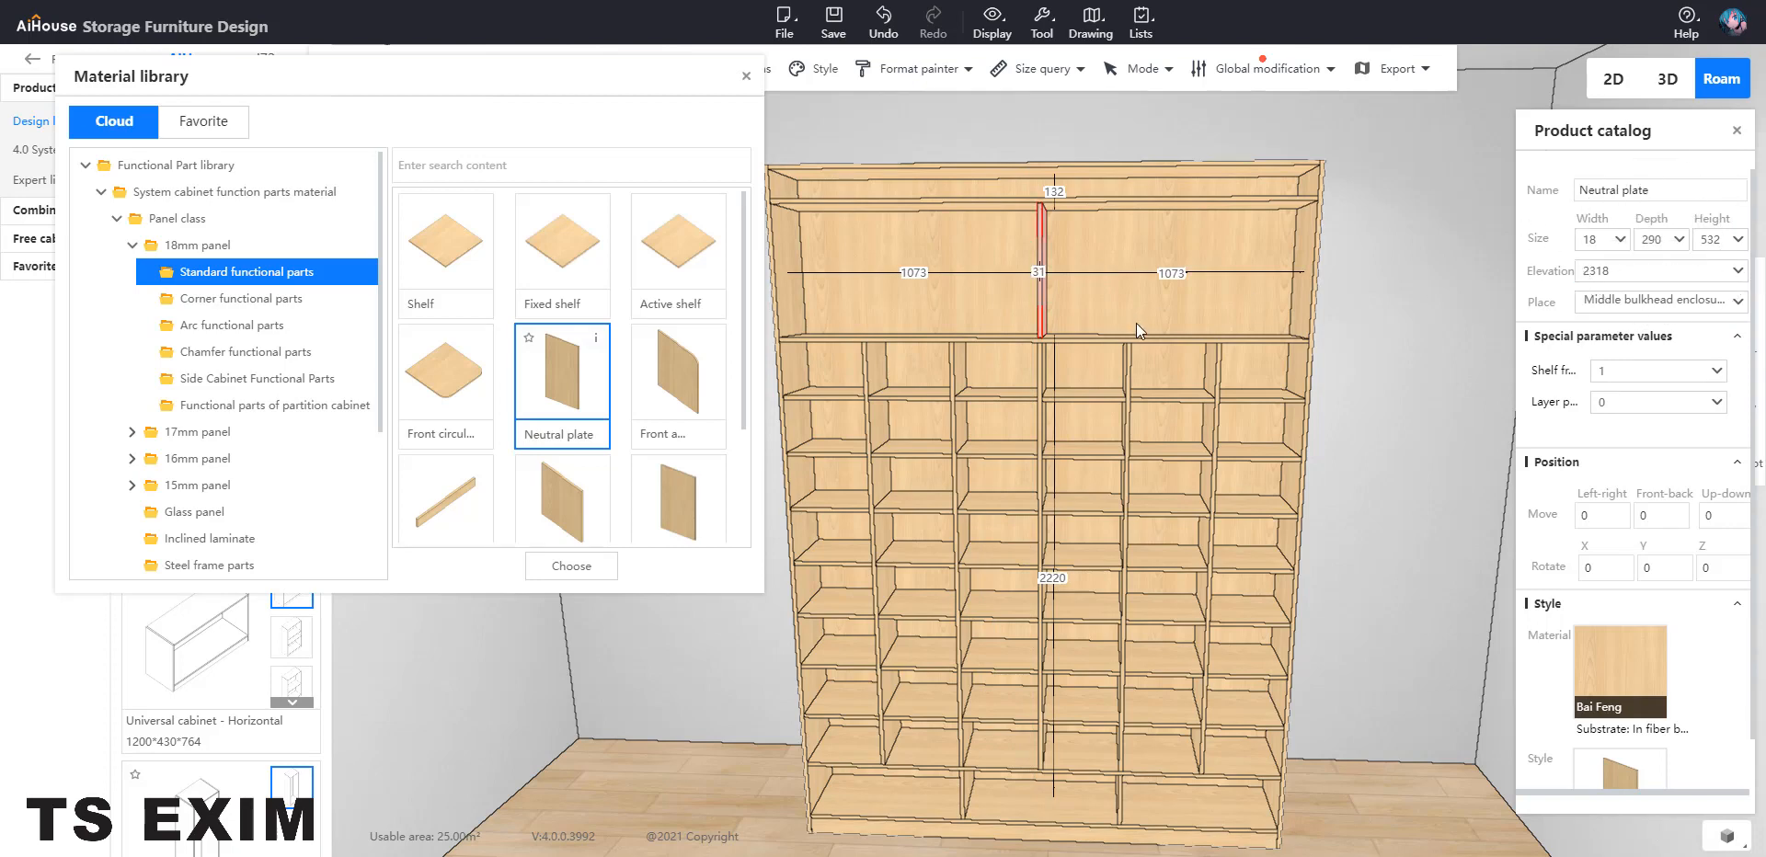
# Evenly divide the large upper compartment with three neutral plates
pyautogui.write('waw')
pyautogui.moveTo(1106, 334); pyautogui.dragTo(1134, 344, button='right')
pyautogui.press('w')
pyautogui.press('a')
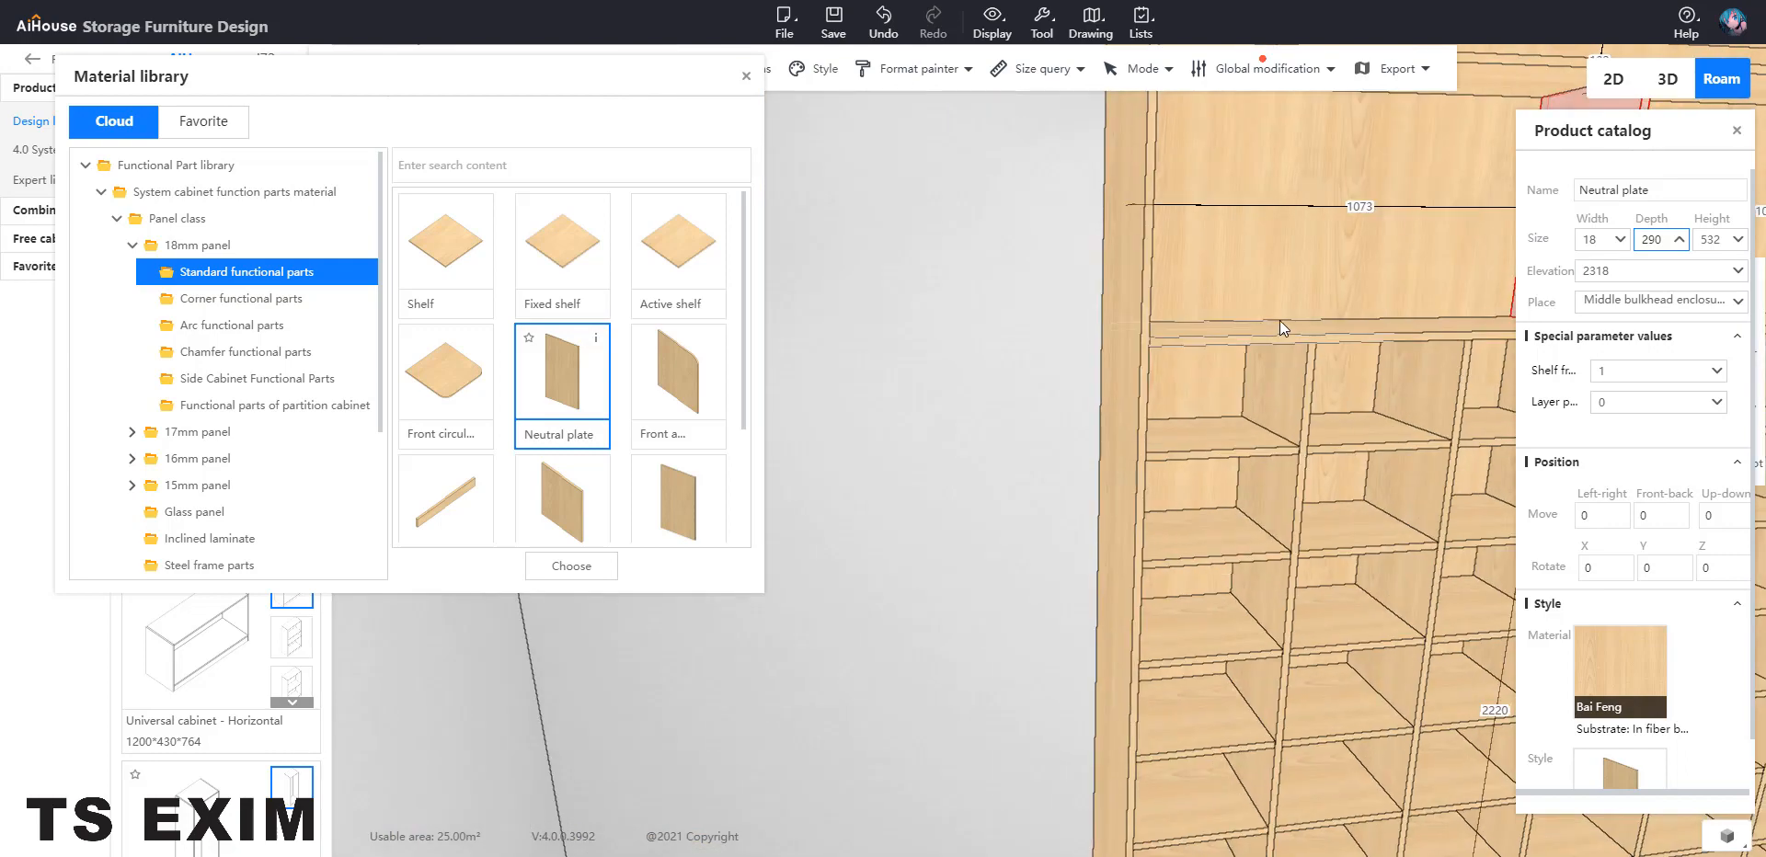
pyautogui.moveTo(1279, 320); pyautogui.dragTo(1398, 349, button='right')
pyautogui.press('w')
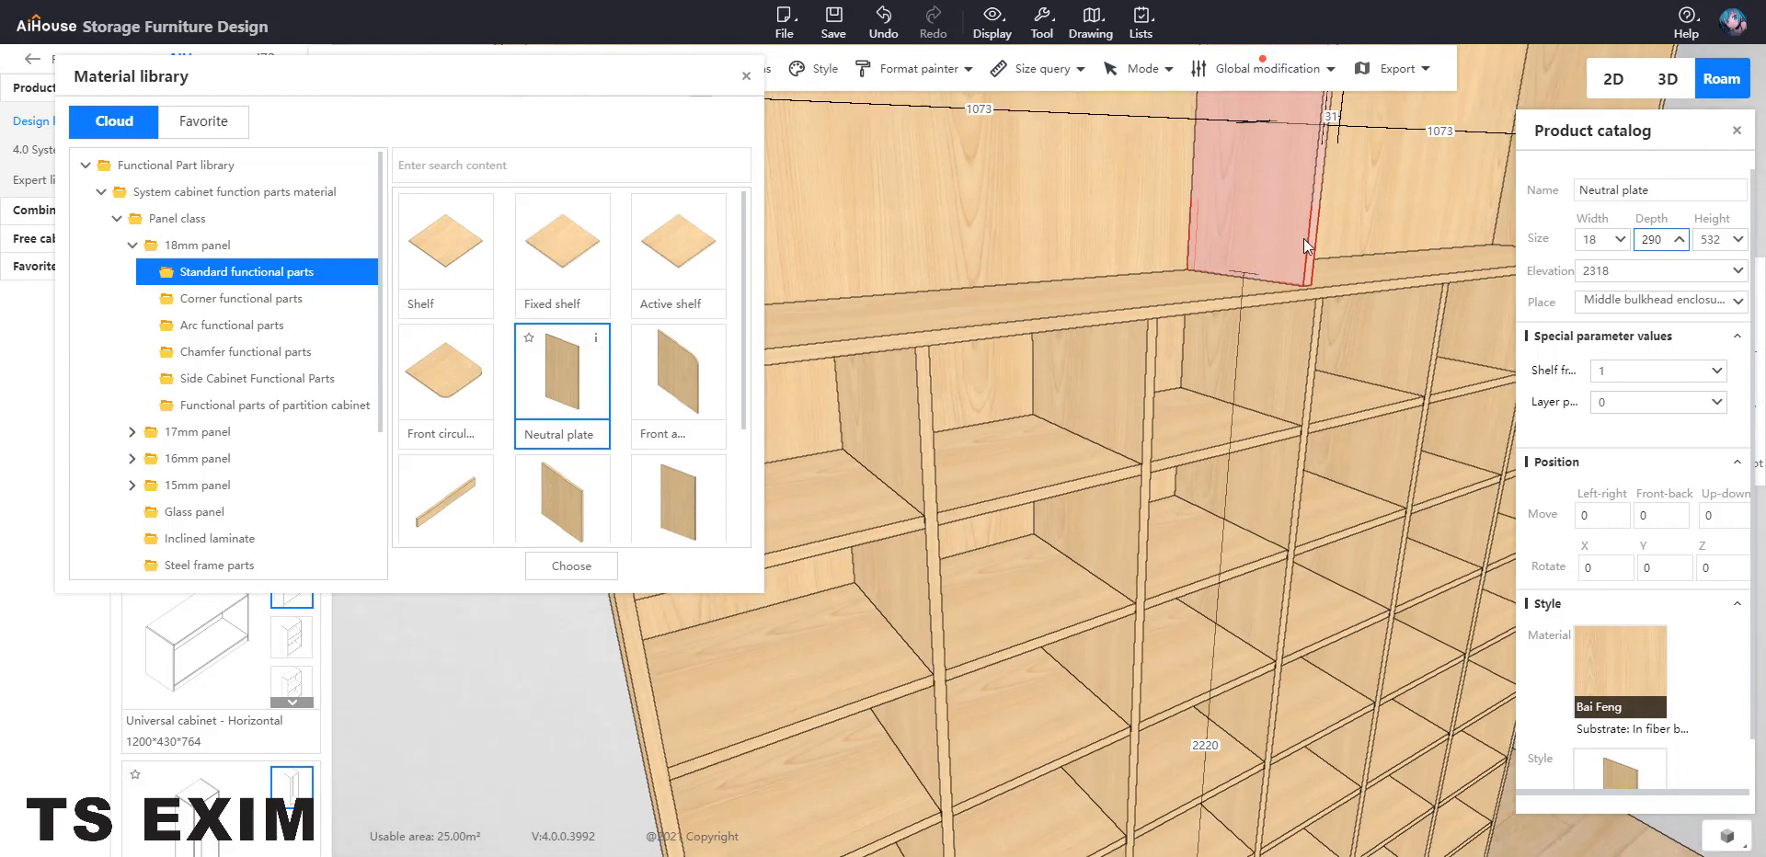
pyautogui.press('d')
pyautogui.moveTo(1327, 241); pyautogui.dragTo(1212, 208, button='right')
pyautogui.press('s')
pyautogui.press('a')
pyautogui.moveTo(1140, 253); pyautogui.dragTo(1144, 254, button='right')
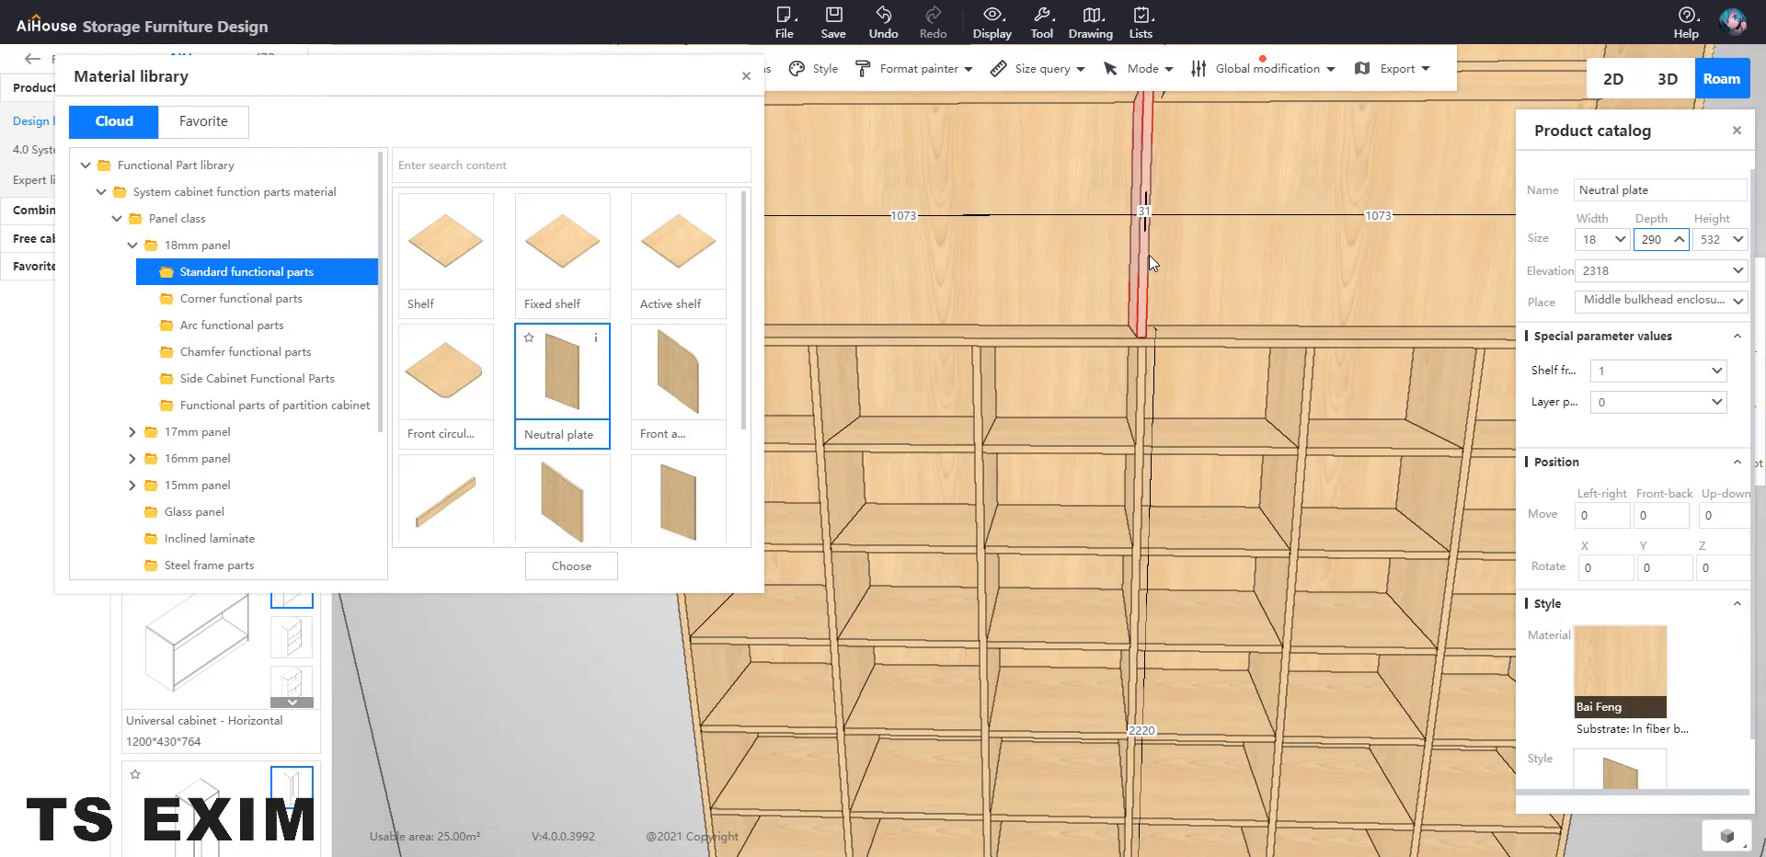
pyautogui.rightClick(1144, 250)
pyautogui.press('s')
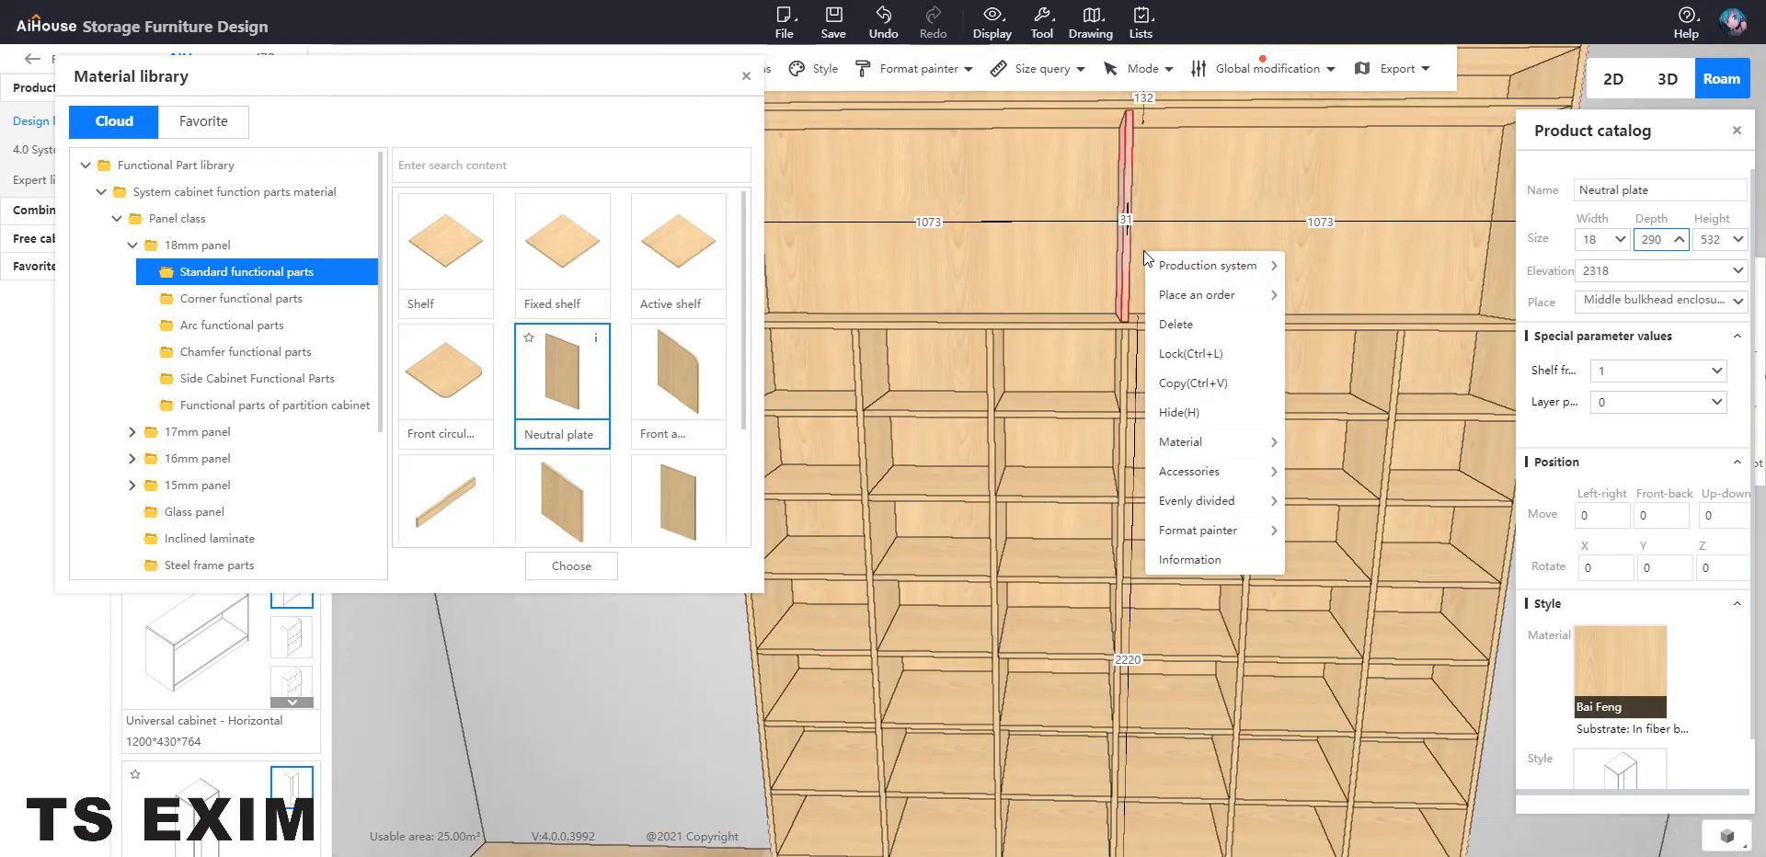
pyautogui.moveTo(1223, 500)
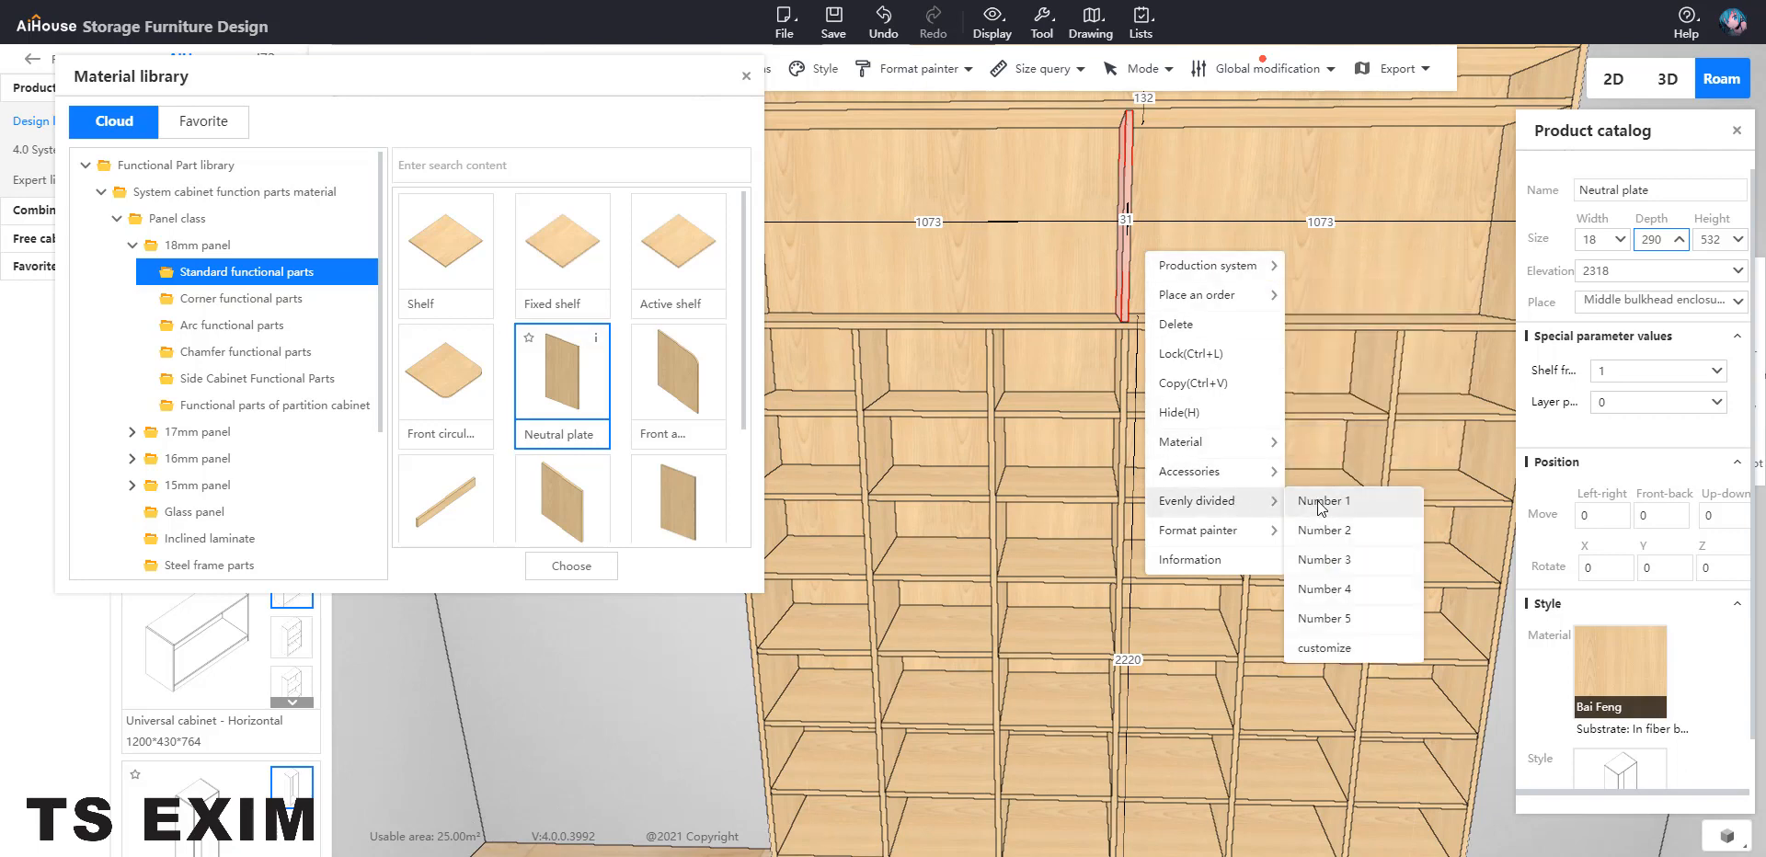
pyautogui.click(1336, 563)
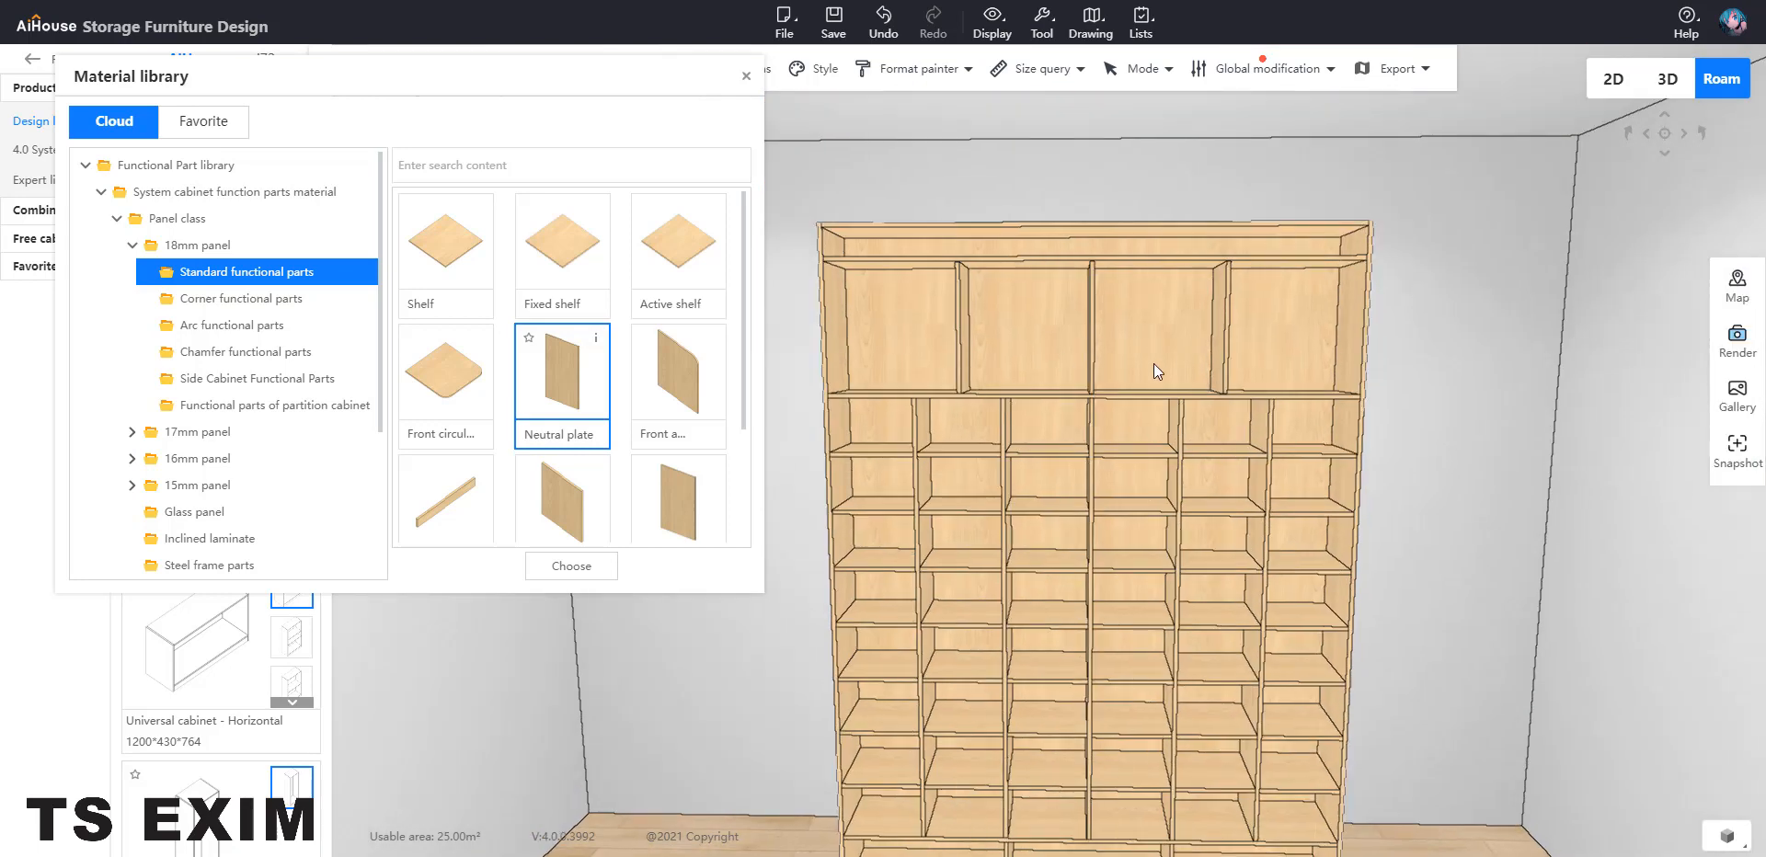
# Delete the skirting board beneath the cabinet's bottom compartments and close the material library
pyautogui.scroll(-3, 1262, 477)
pyautogui.moveTo(1254, 464); pyautogui.dragTo(1250, 504, button='right')
pyautogui.scroll(5, 1254, 506)
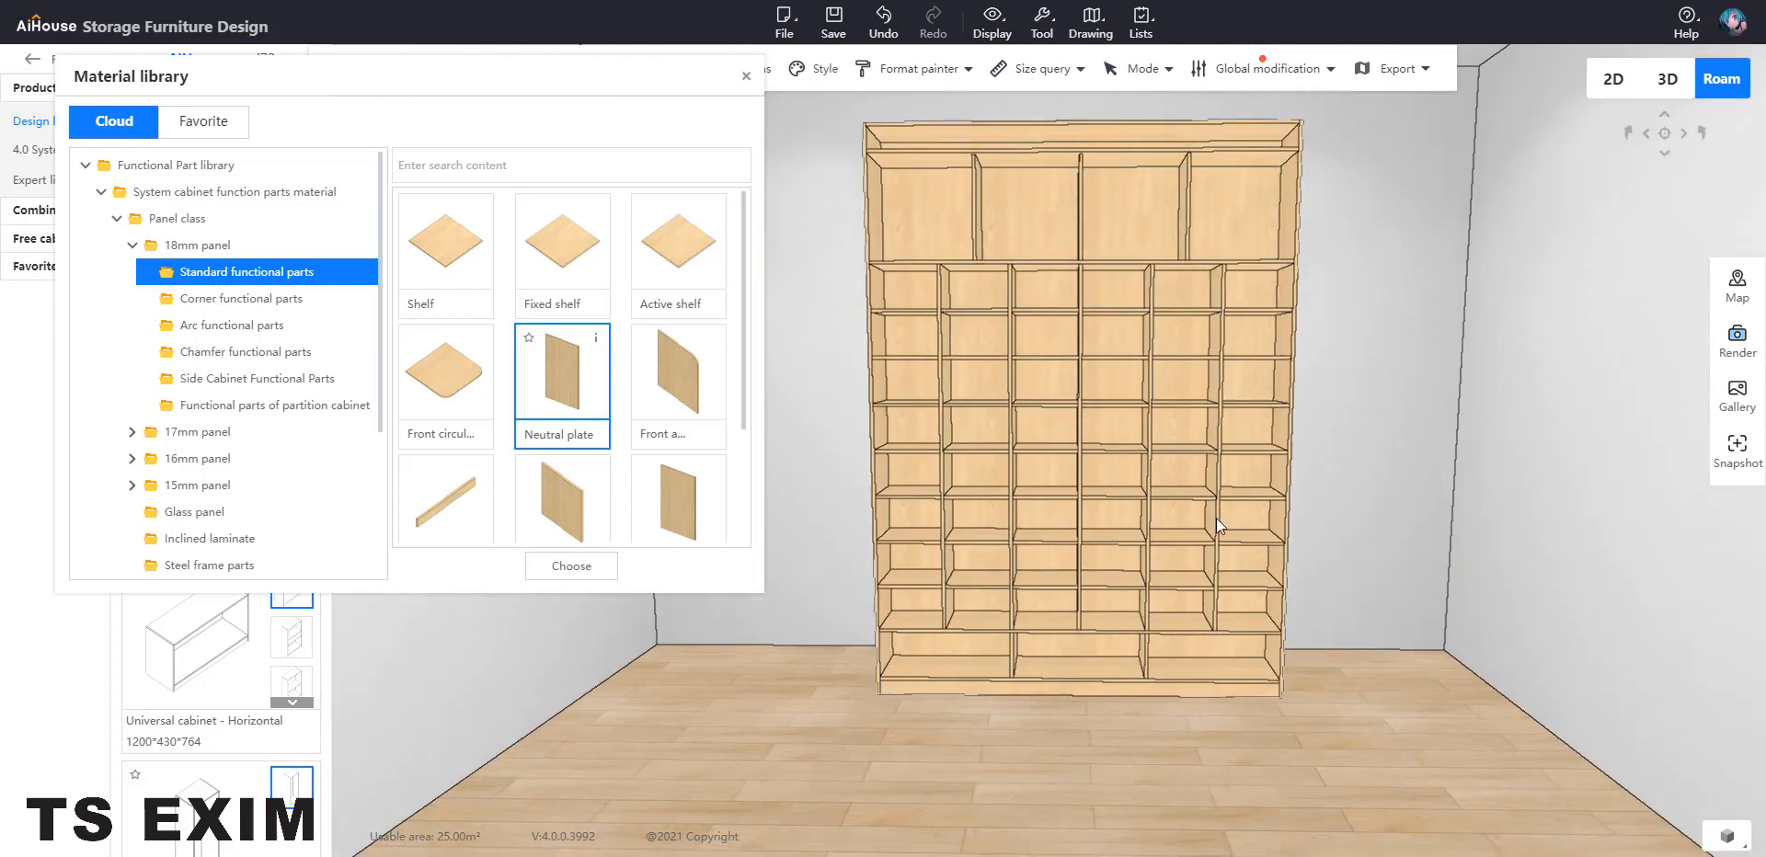
pyautogui.moveTo(1157, 548); pyautogui.dragTo(1124, 625, button='right')
pyautogui.doubleClick(1123, 603)
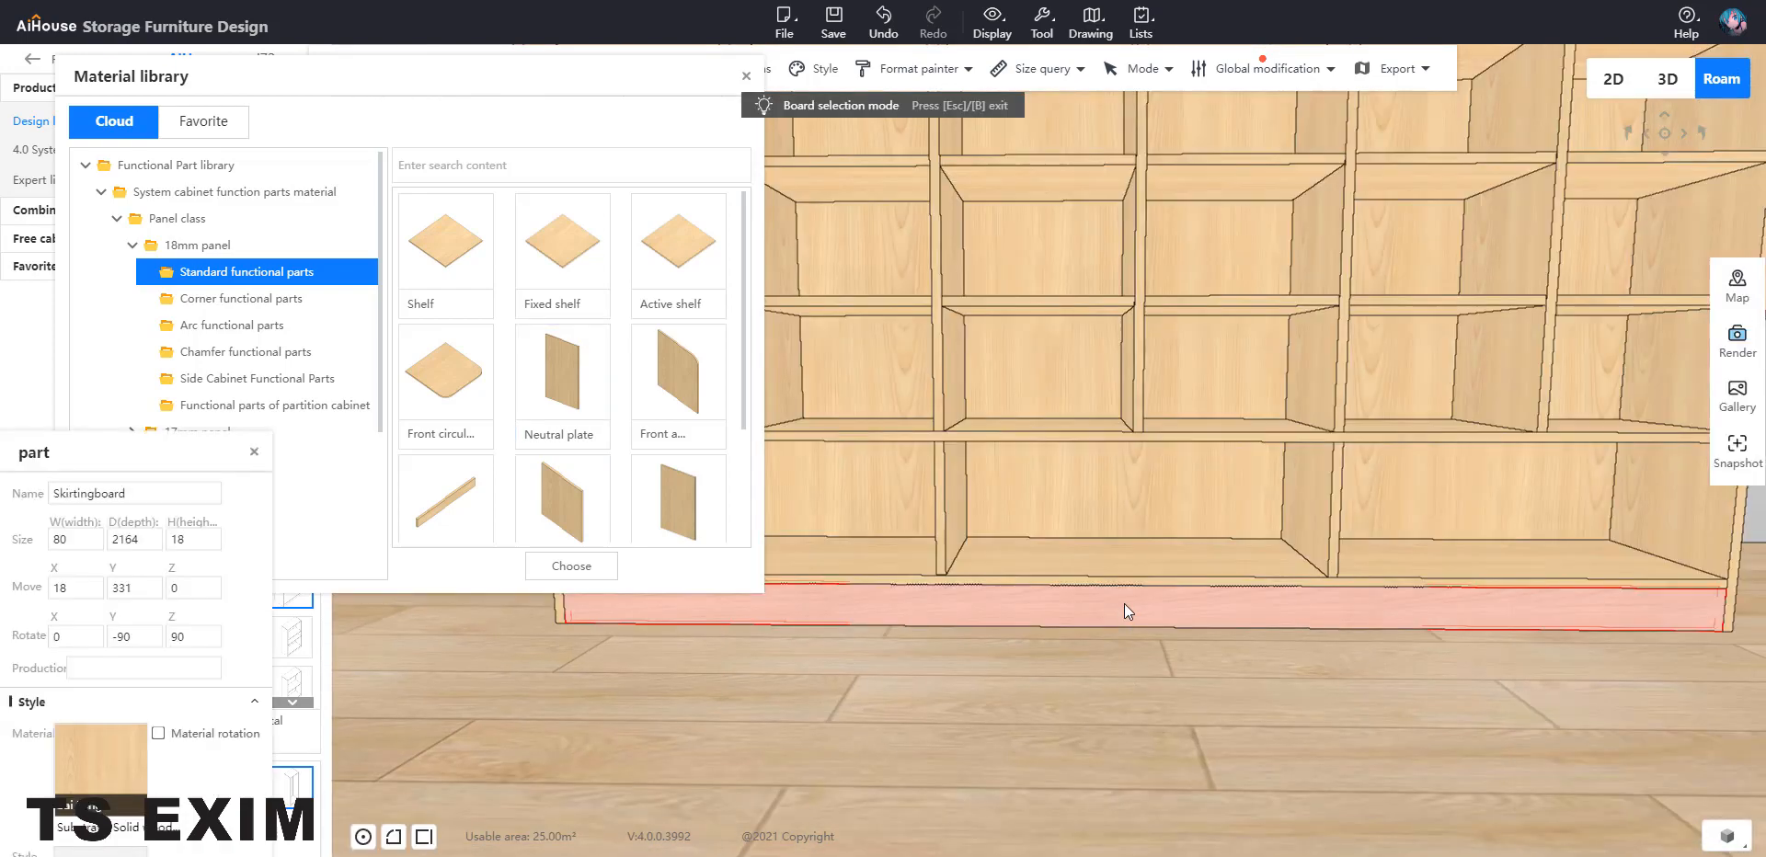
pyautogui.press('Delete')
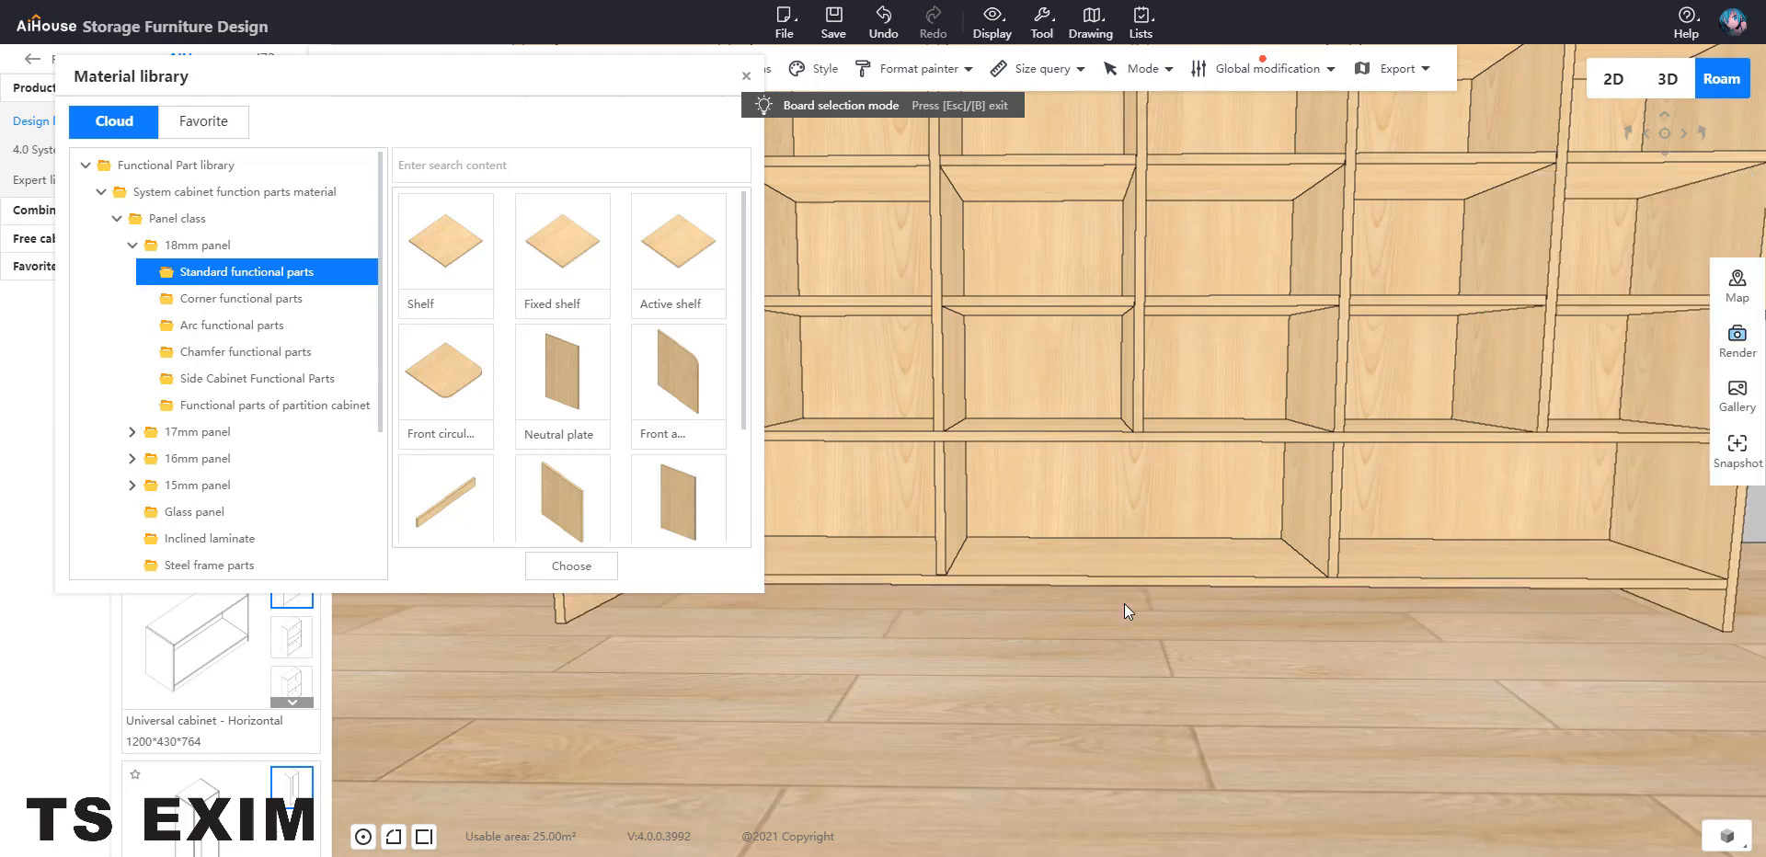
pyautogui.scroll(2, 1118, 604)
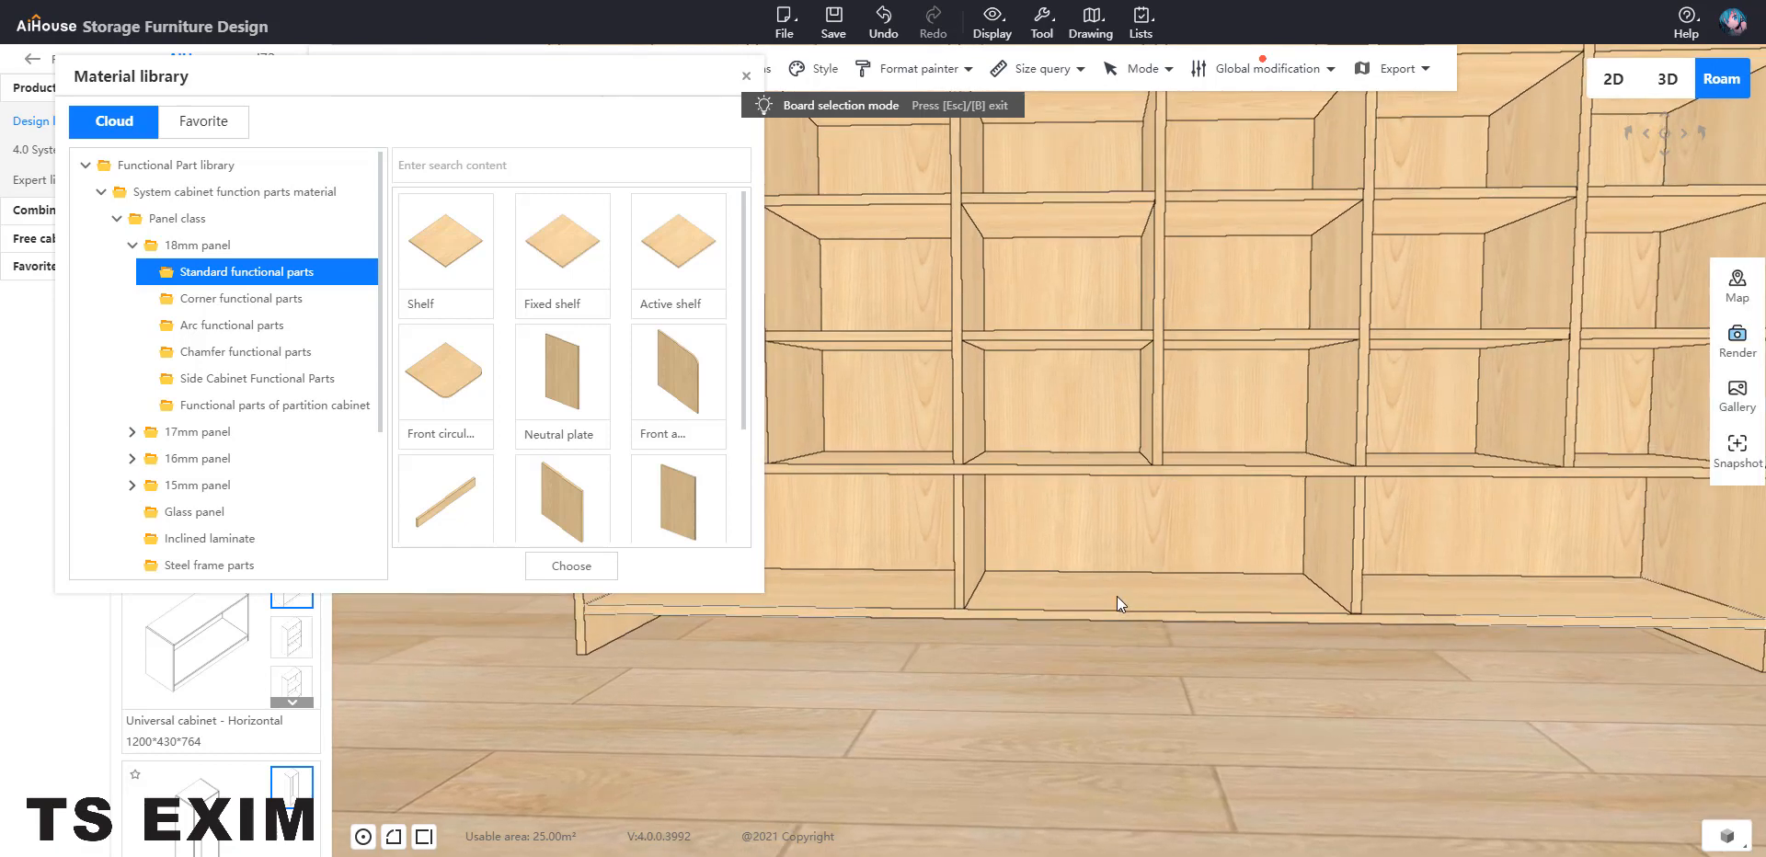
pyautogui.scroll(-3, 1116, 597)
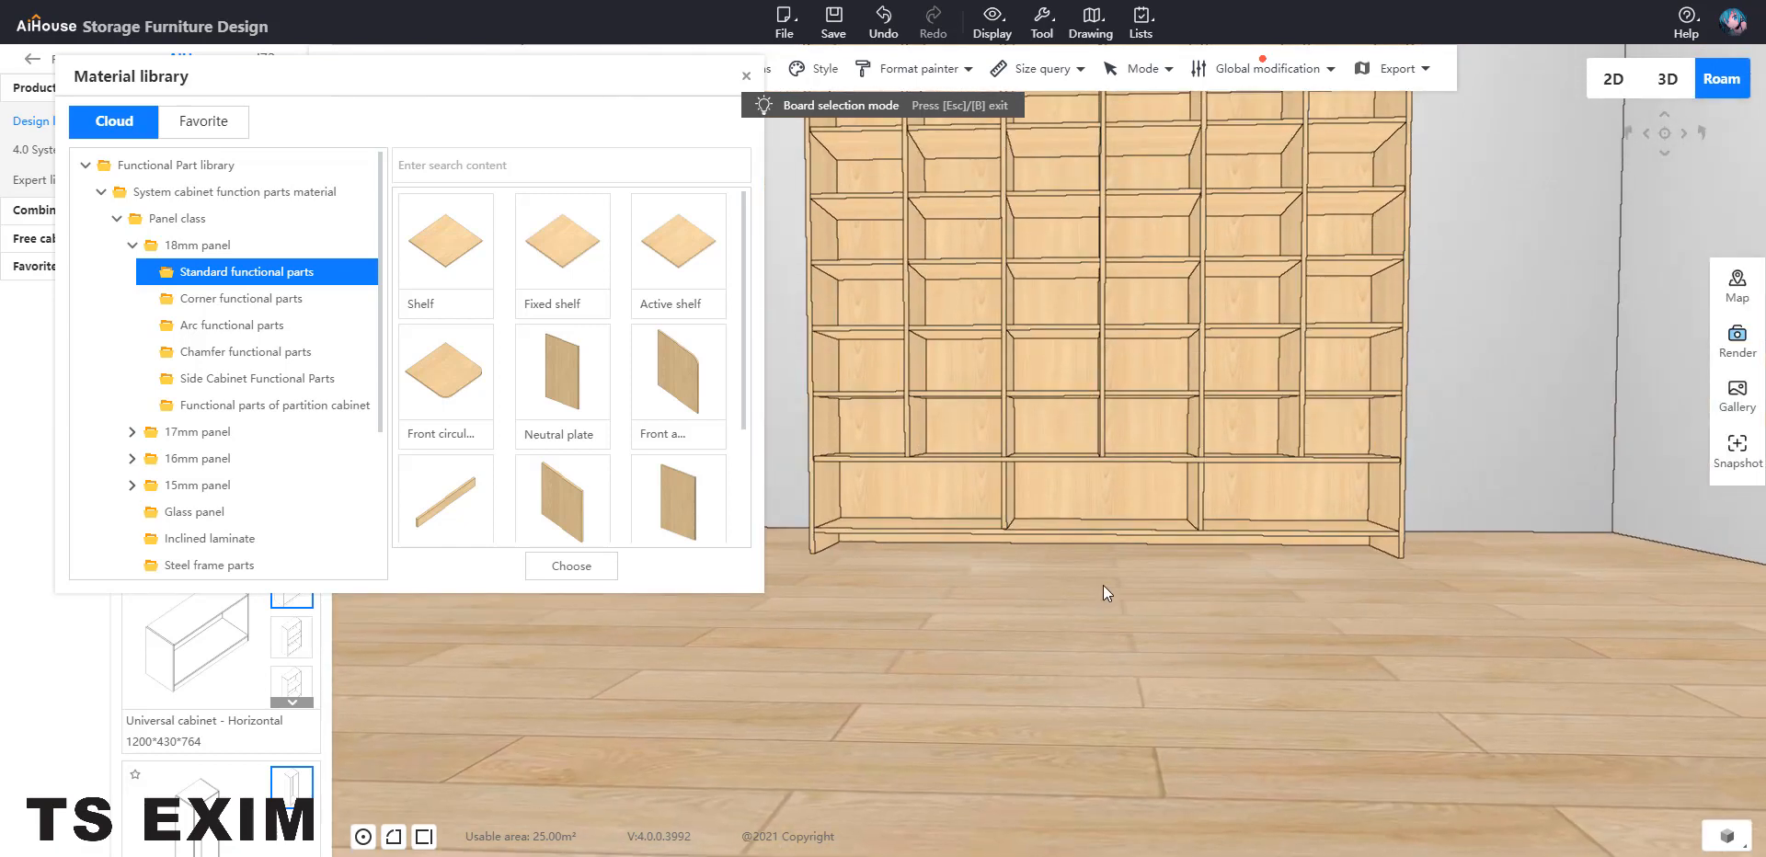
pyautogui.moveTo(1100, 595)
pyautogui.mouseDown()
pyautogui.moveTo(1098, 632)
pyautogui.moveTo(1103, 592)
pyautogui.mouseUp()
pyautogui.scroll(-3, 1103, 592)
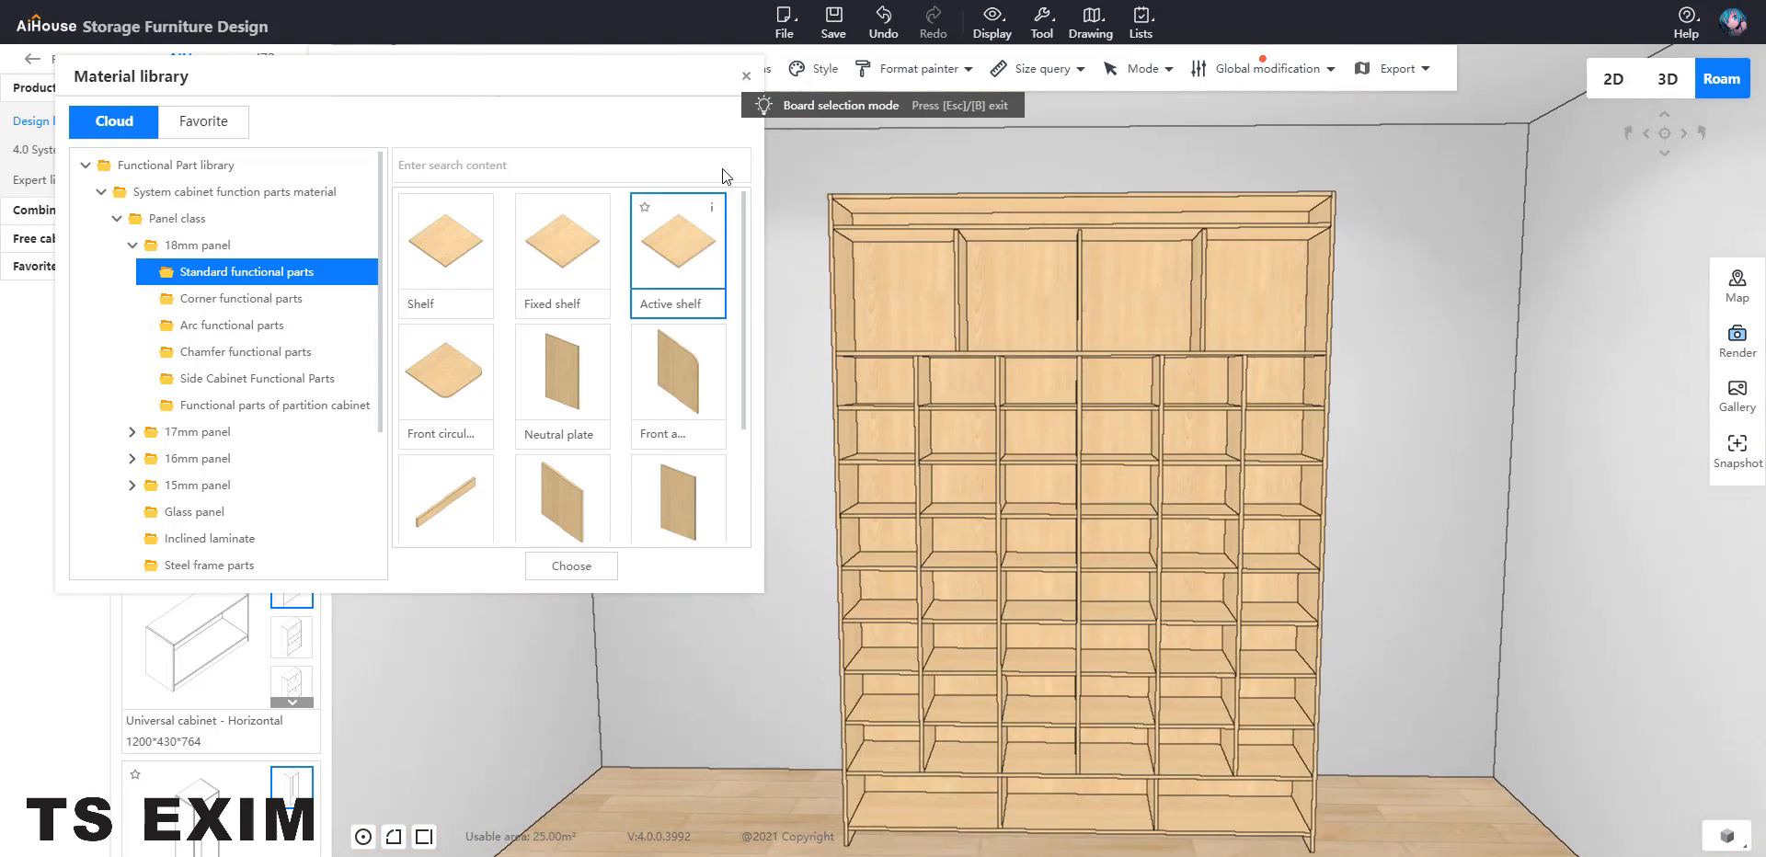
pyautogui.click(738, 81)
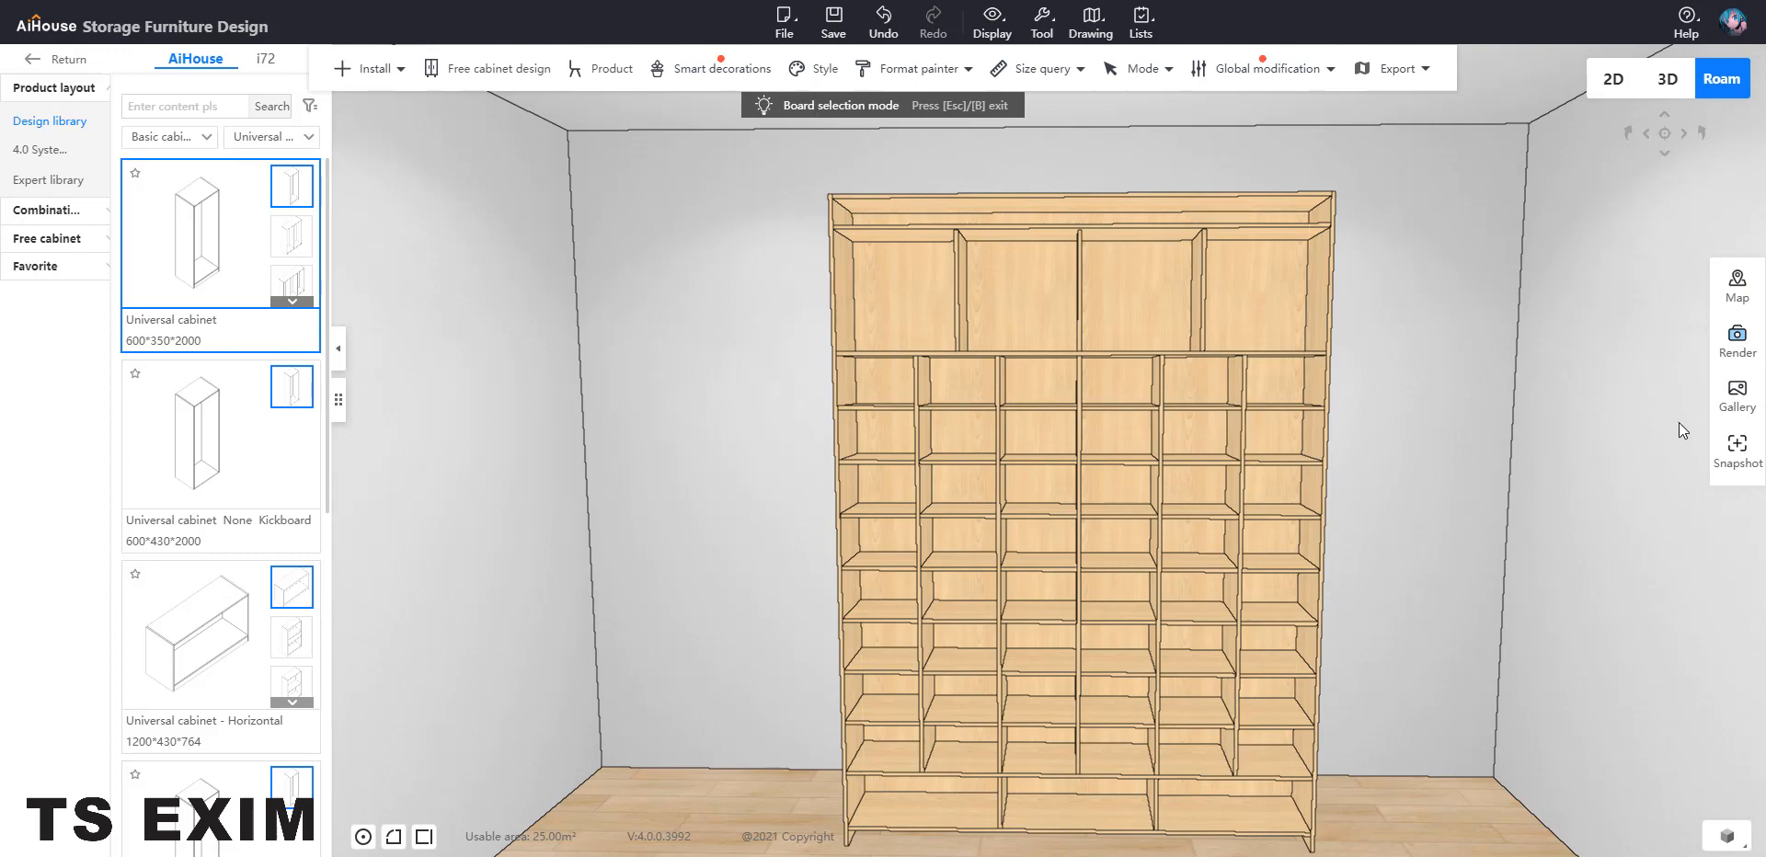
# Start installing a drawer in the top small opening of the leftmost column, using the Hidden bottom drawer style
pyautogui.click(1738, 395)
pyautogui.scroll(-2, 975, 483)
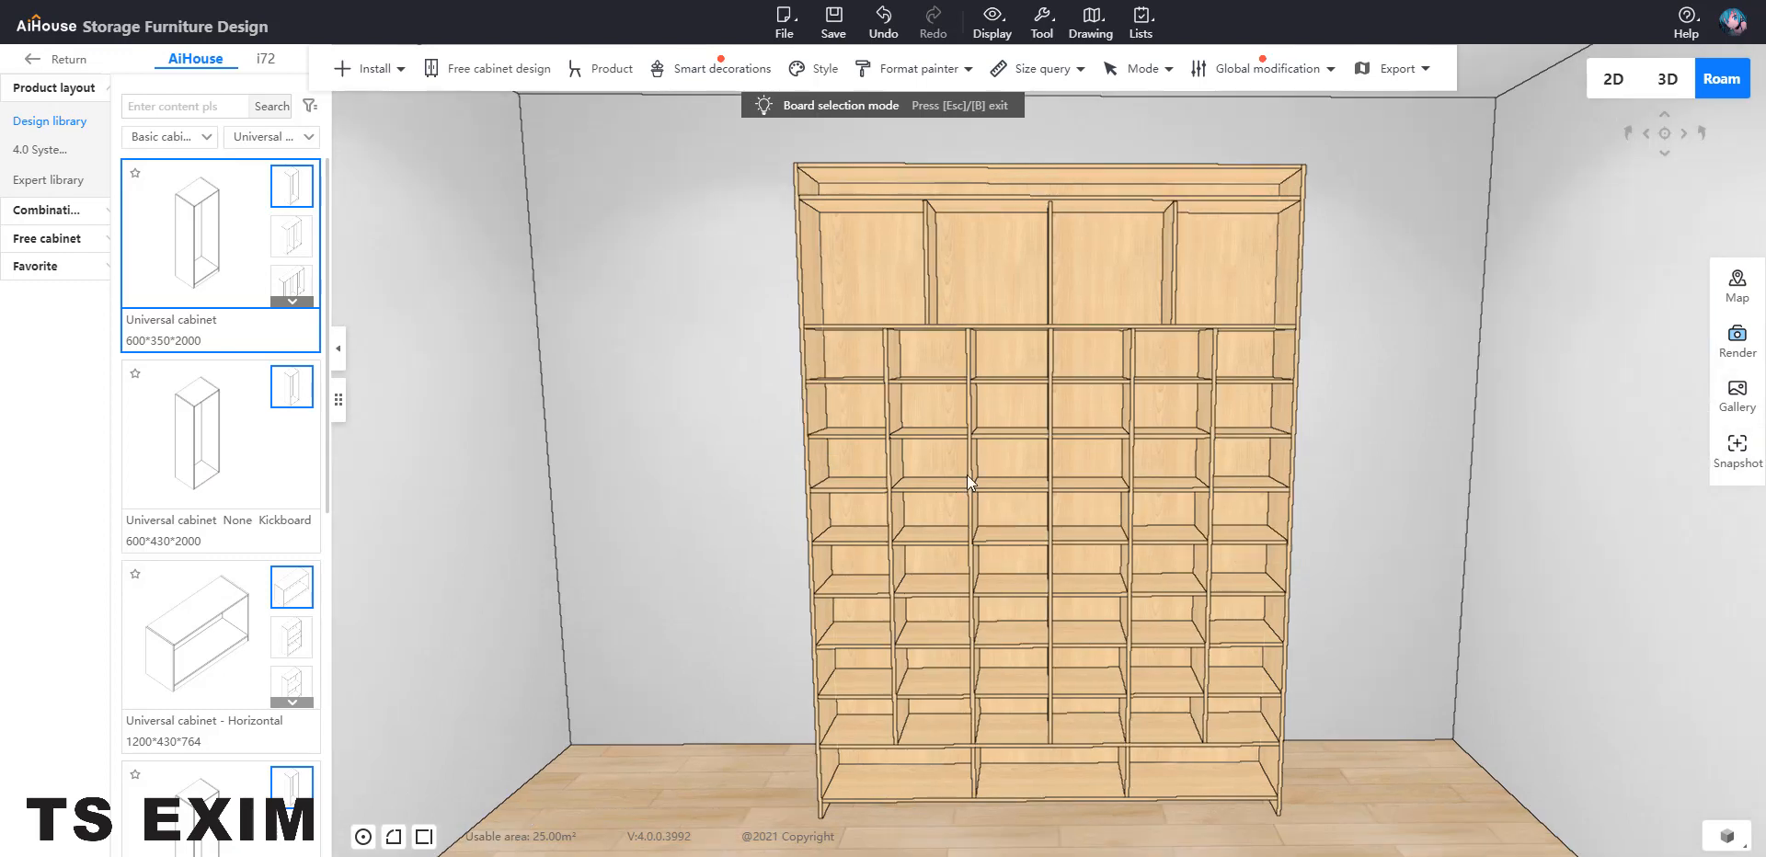
pyautogui.moveTo(377, 52)
pyautogui.click(386, 73)
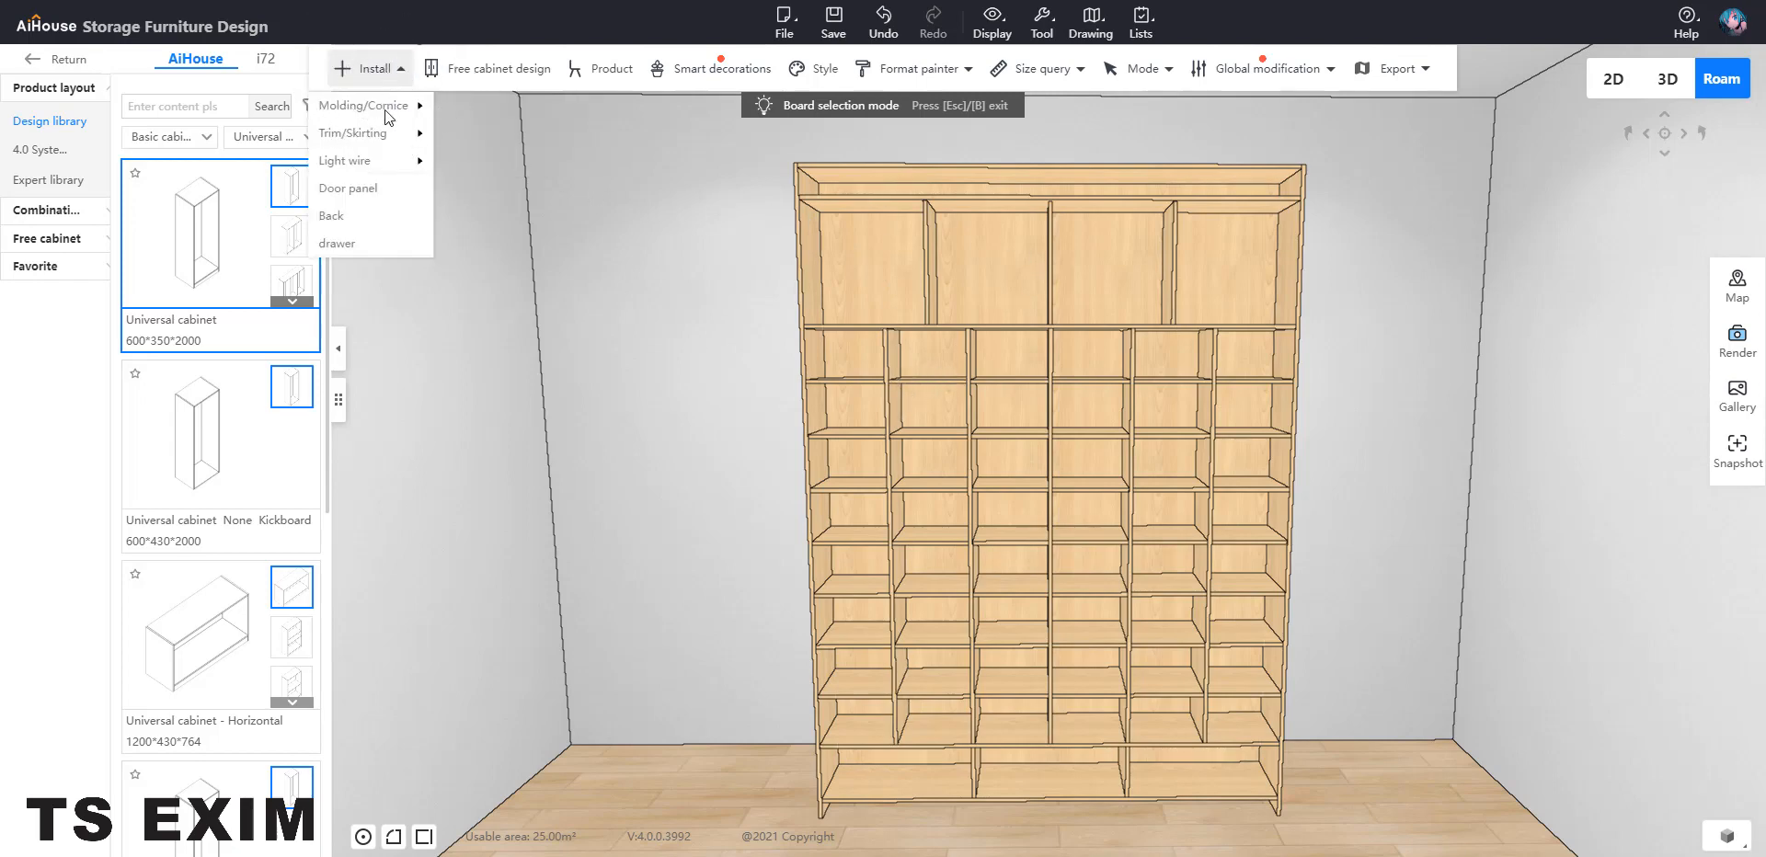
pyautogui.click(383, 243)
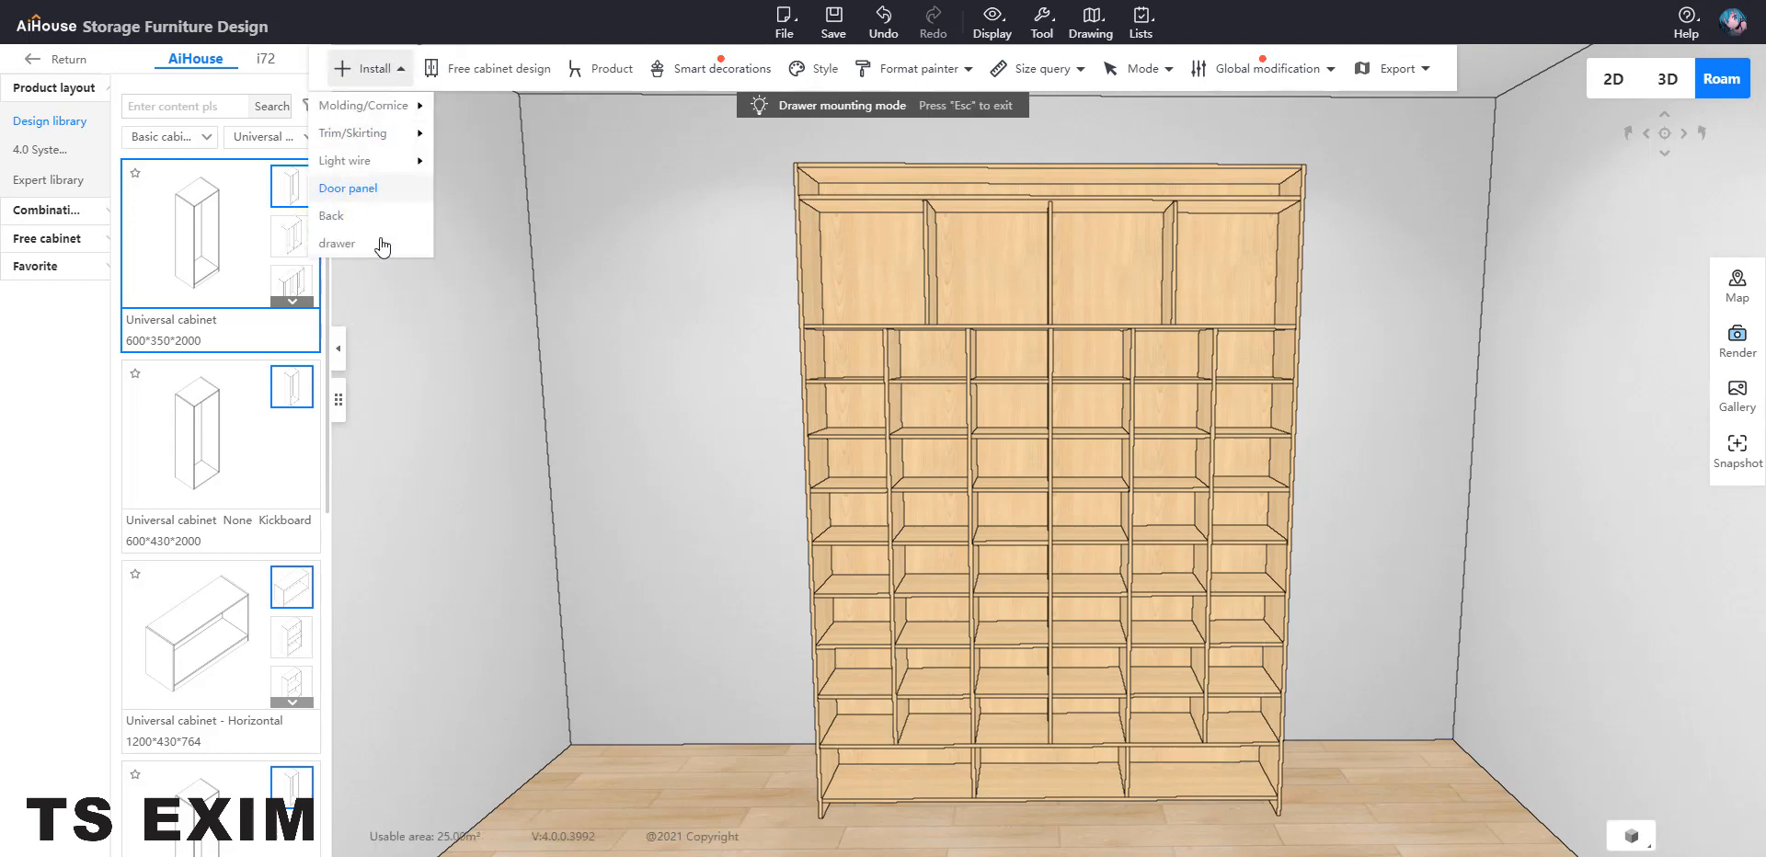
pyautogui.click(842, 350)
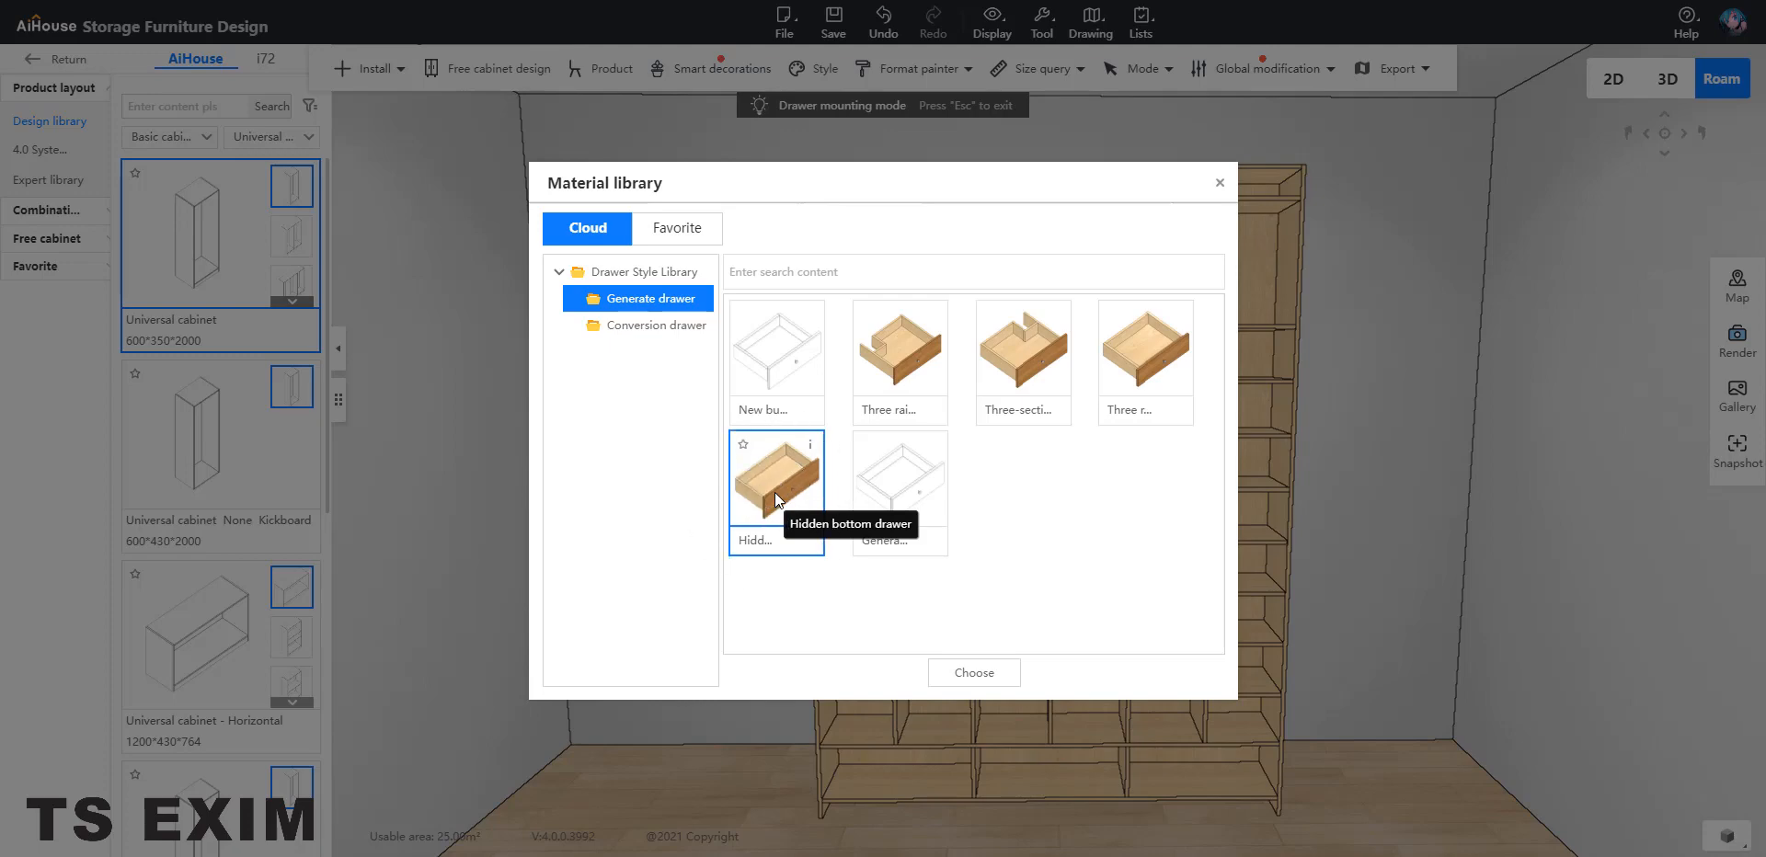
pyautogui.click(988, 665)
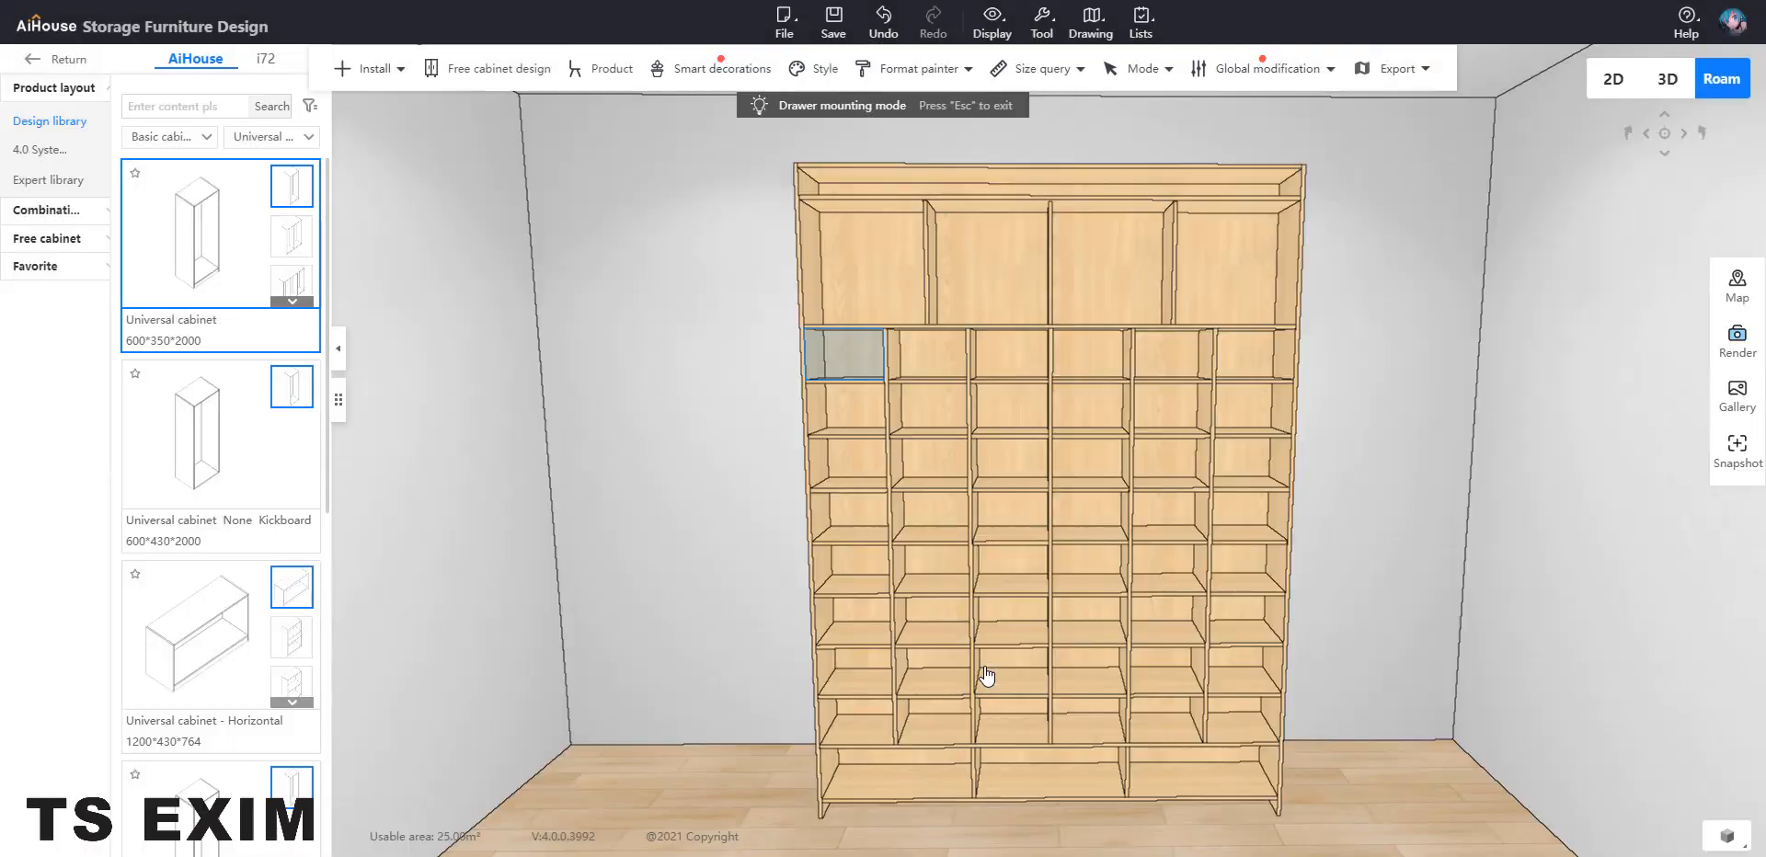
# Set the door installation to Embedded and generate the drawer in the leftmost column's top small opening
pyautogui.click(862, 349)
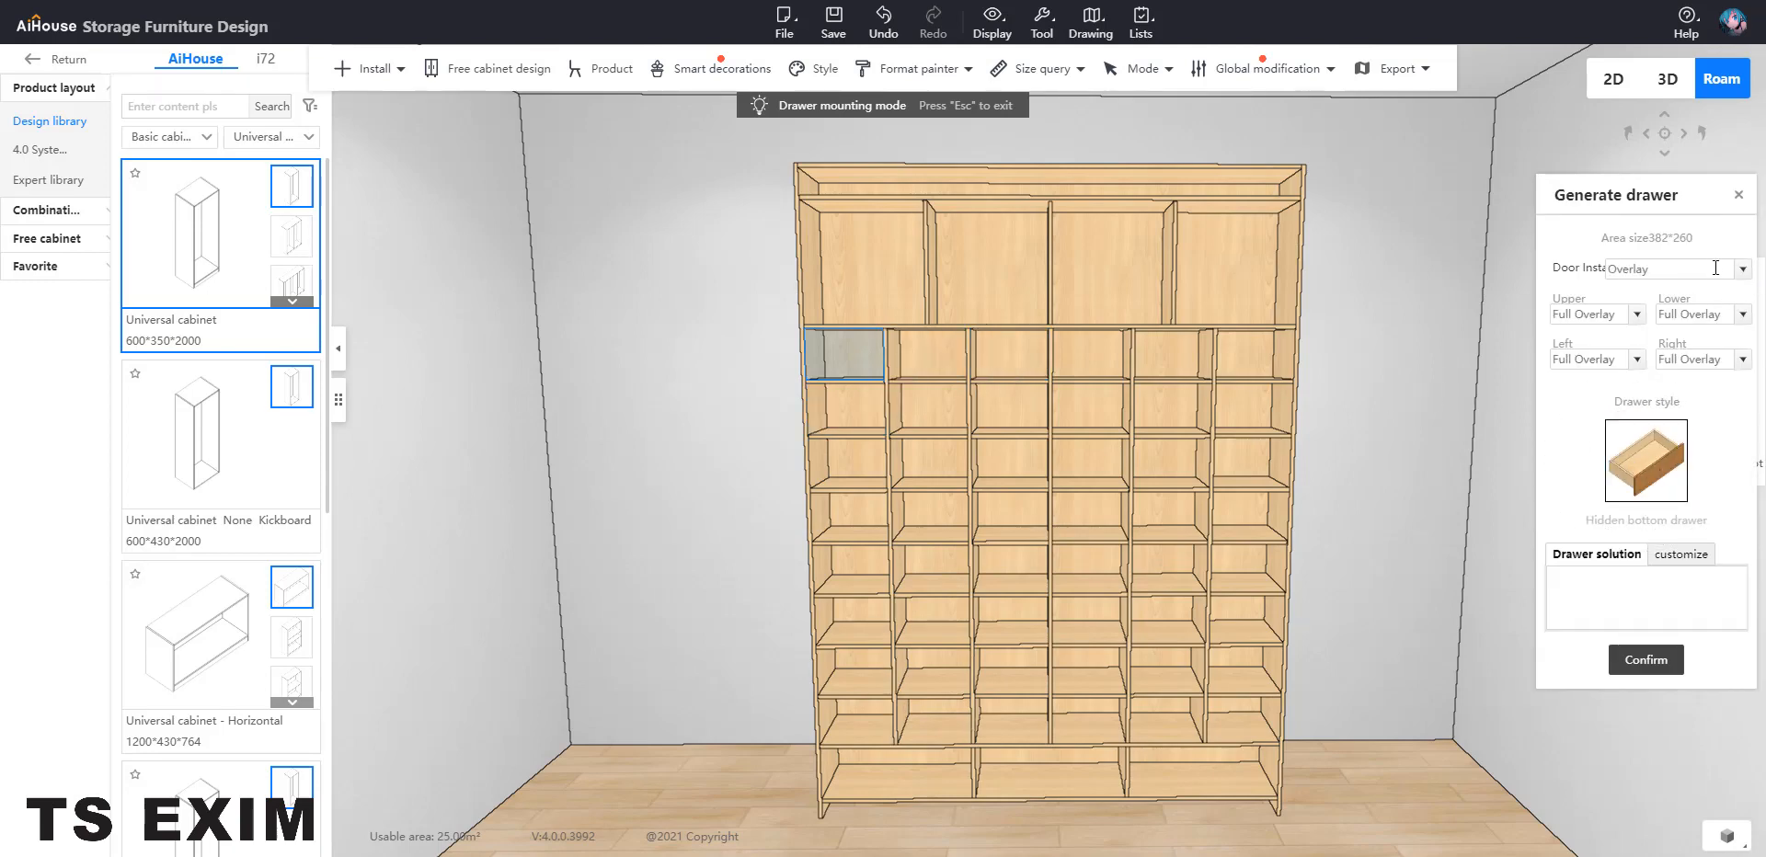
pyautogui.click(1743, 269)
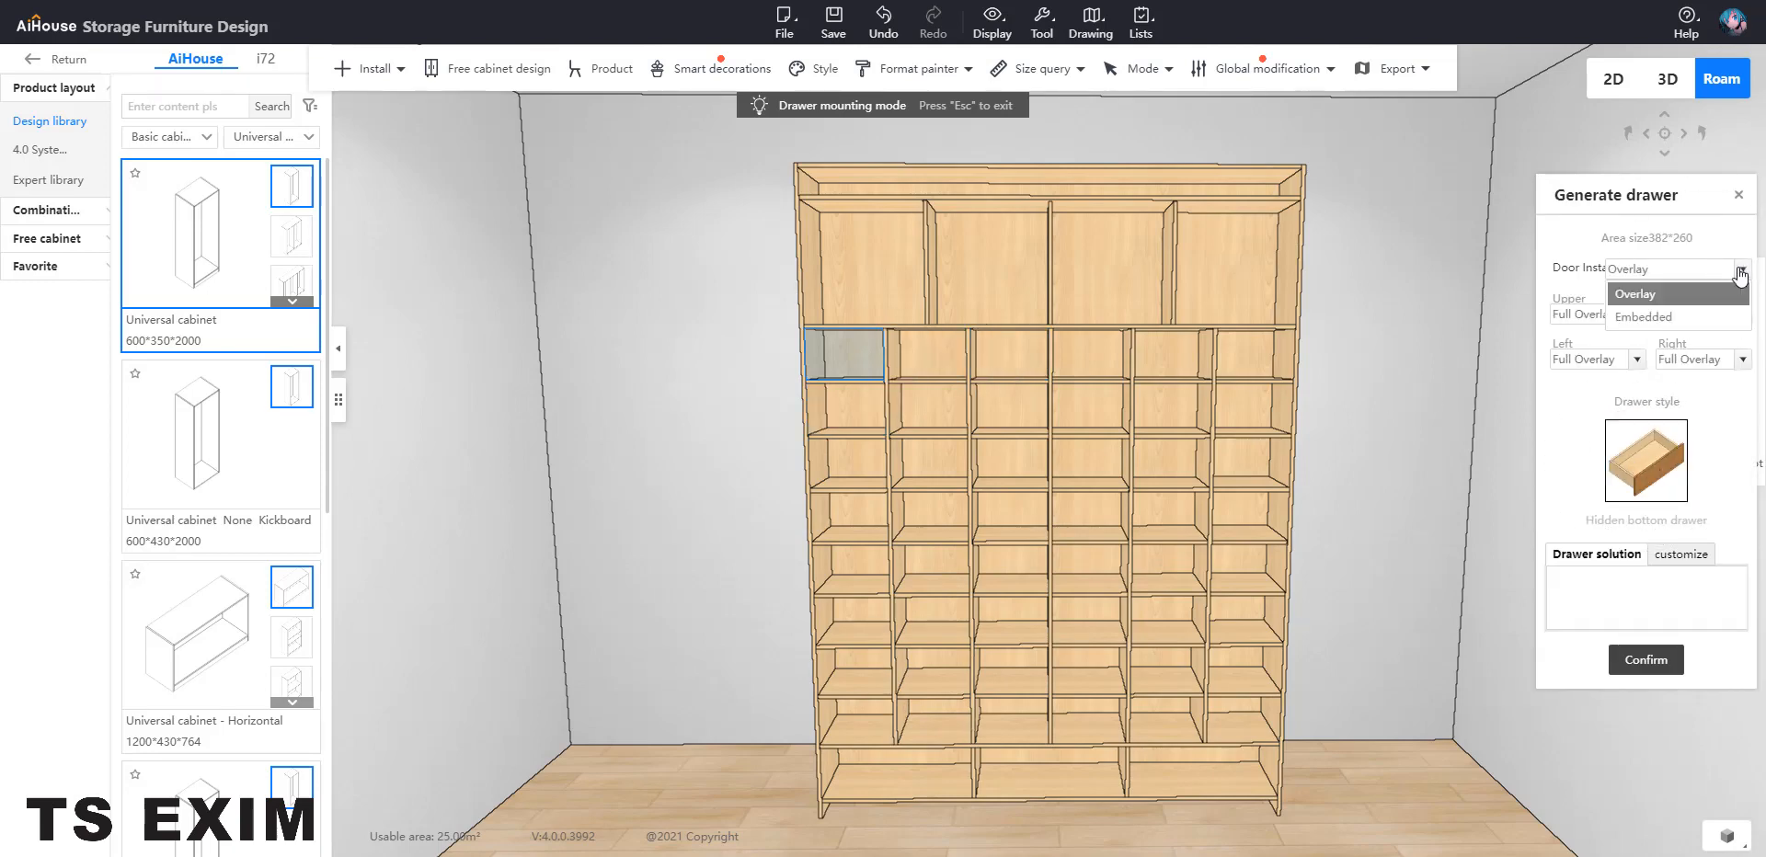
pyautogui.click(1681, 316)
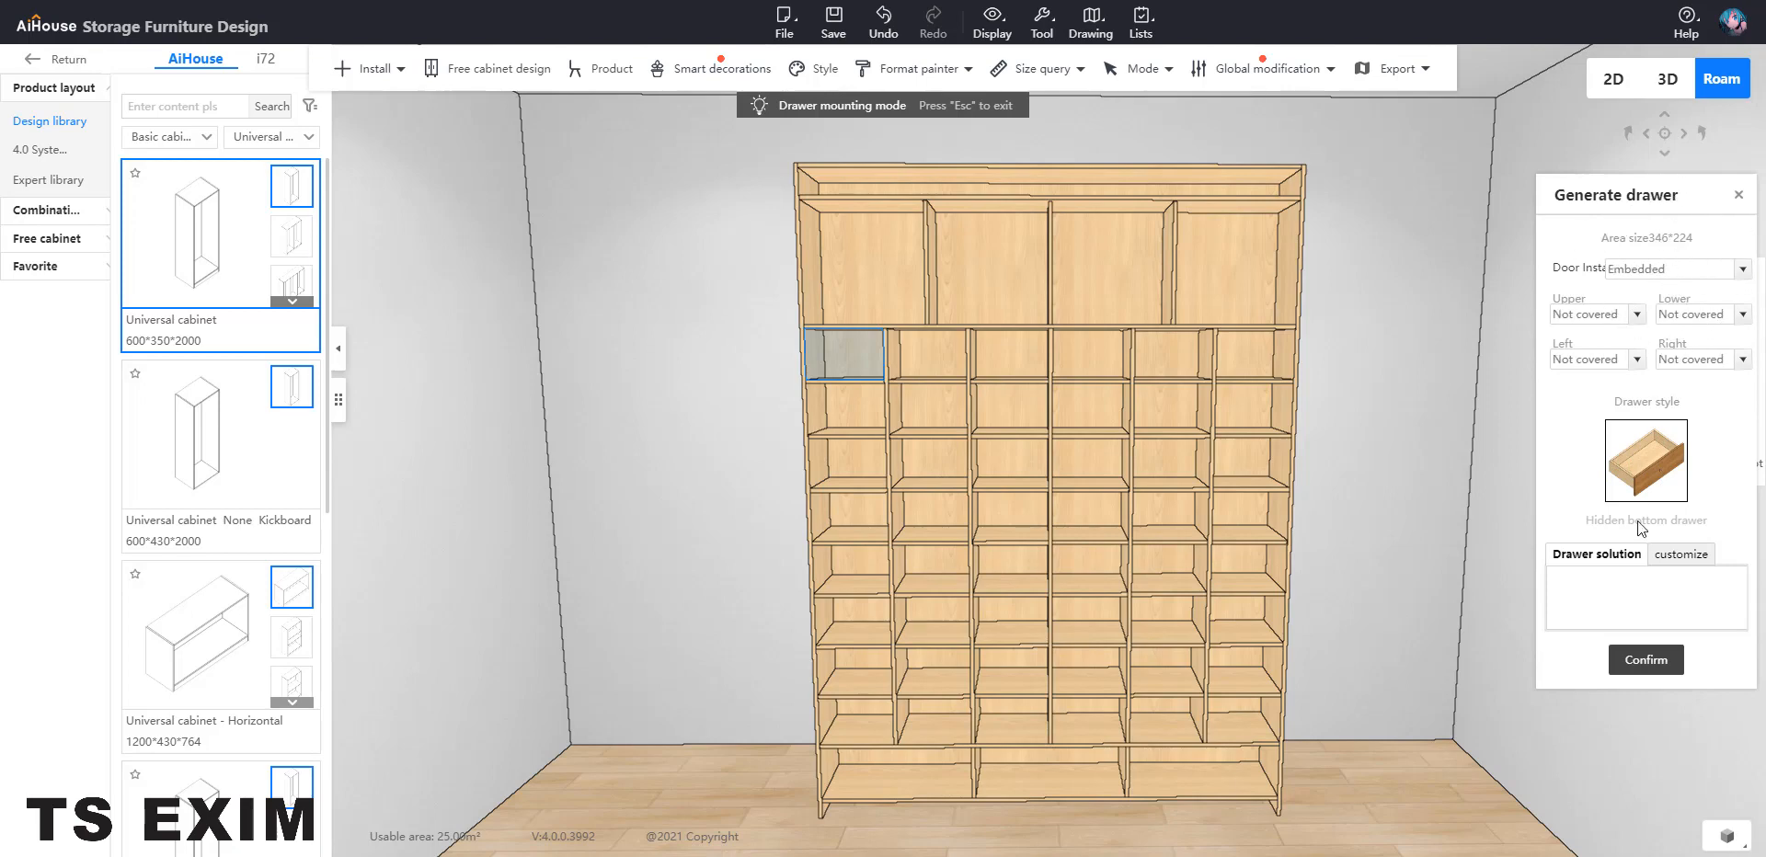
pyautogui.click(1645, 659)
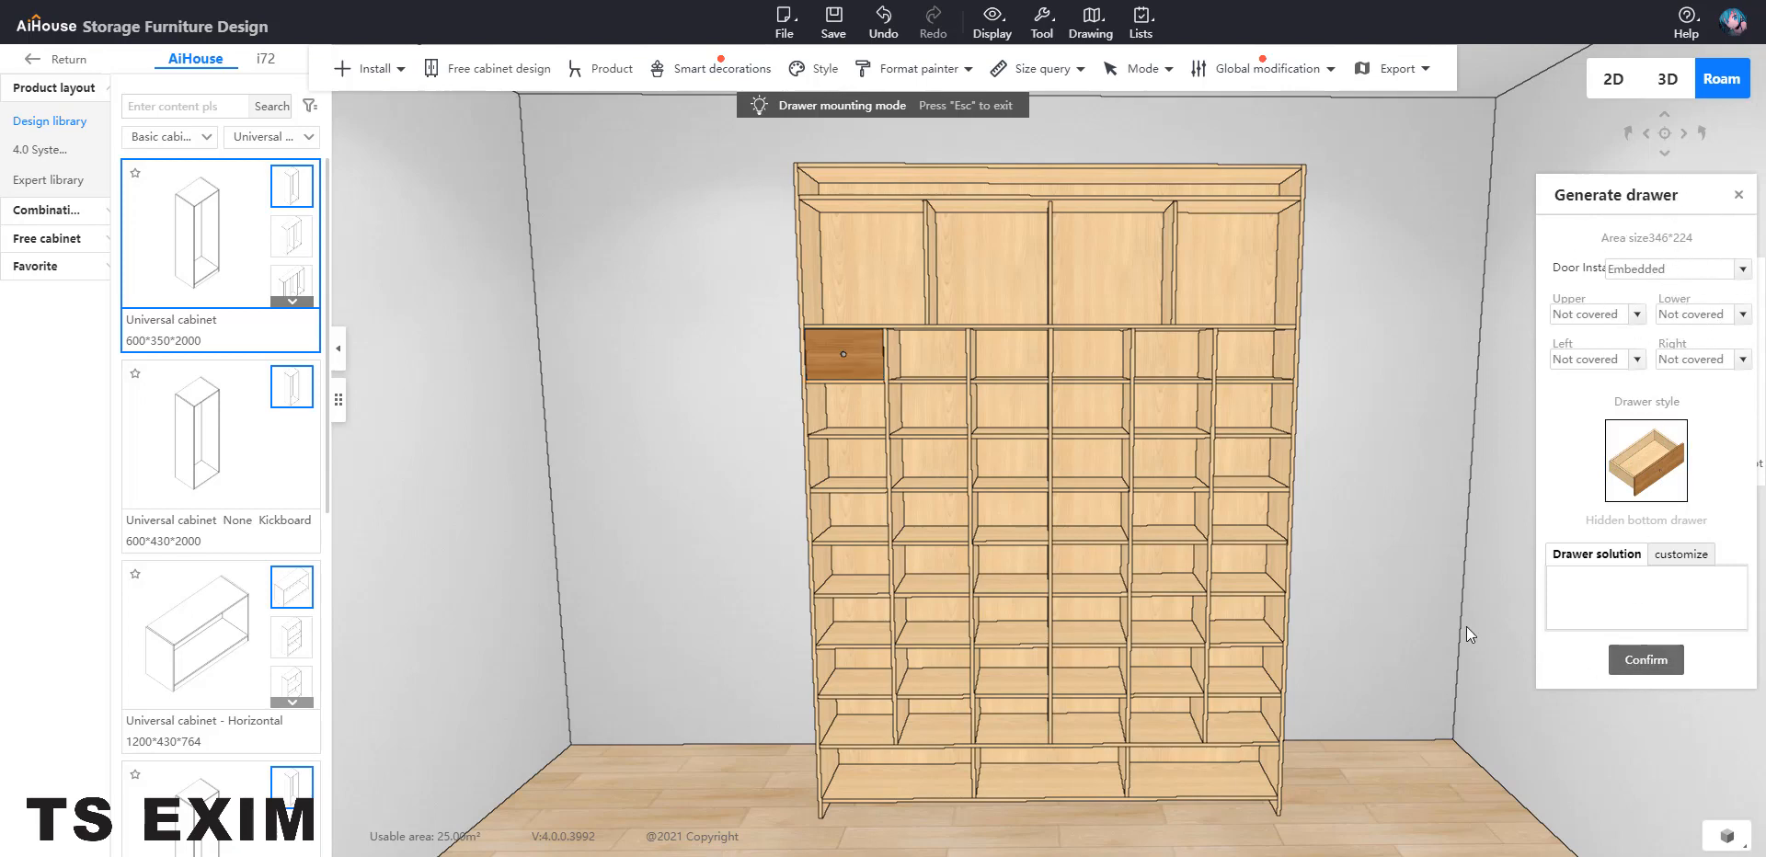
# Generate an Embedded hidden bottom drawer in the top small opening of the second column
pyautogui.click(921, 355)
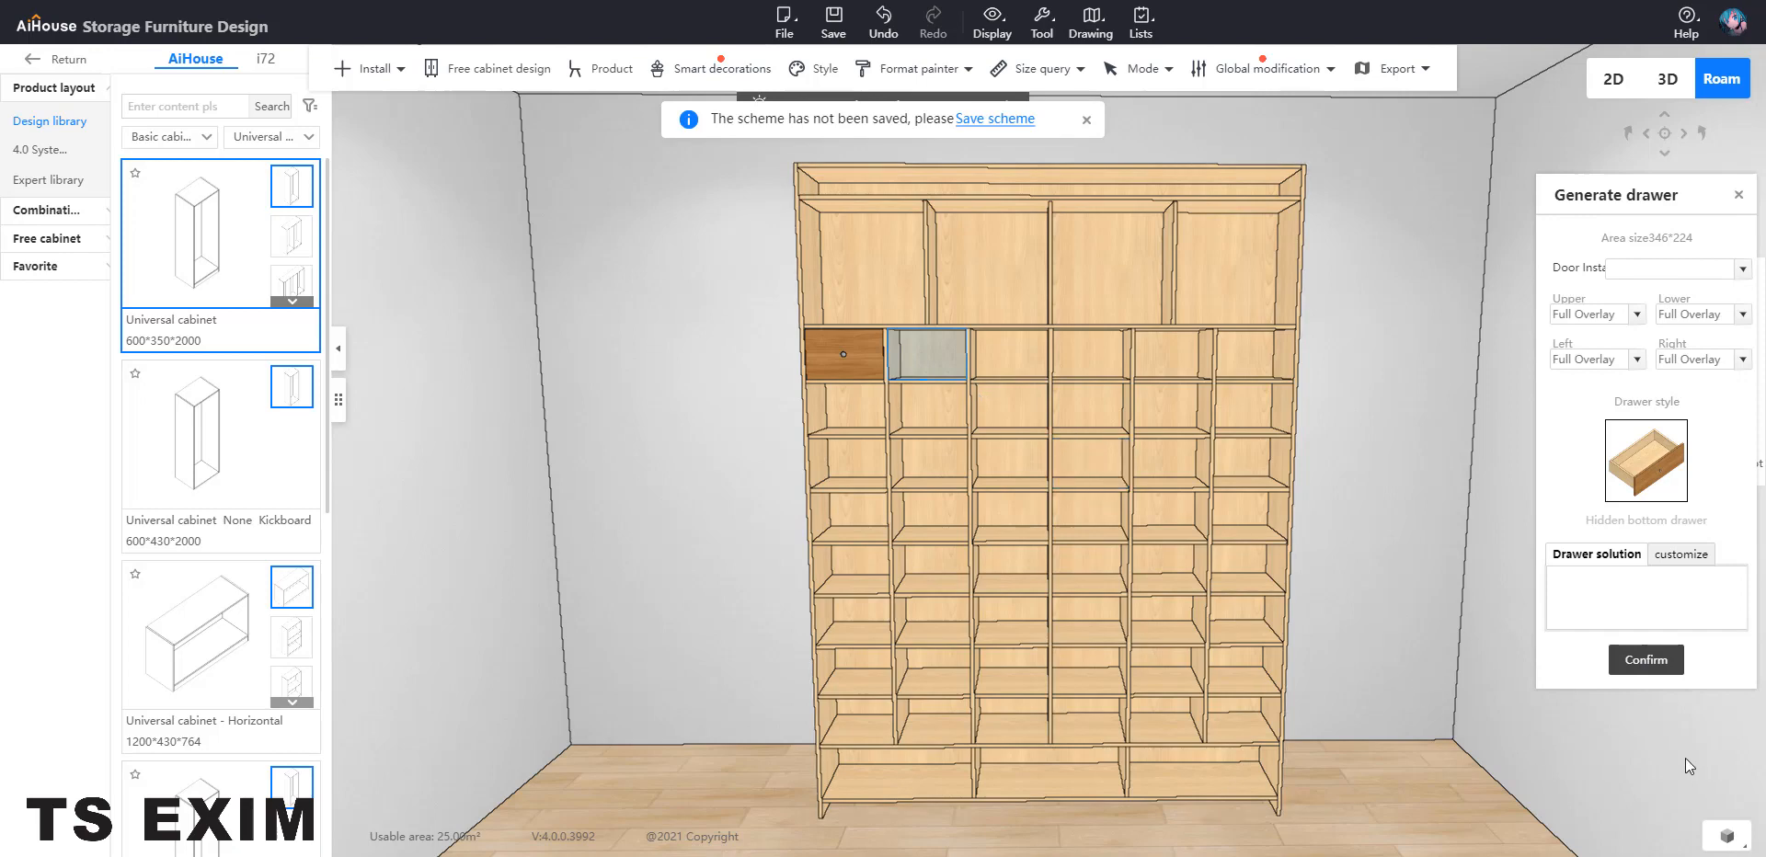
pyautogui.click(1741, 269)
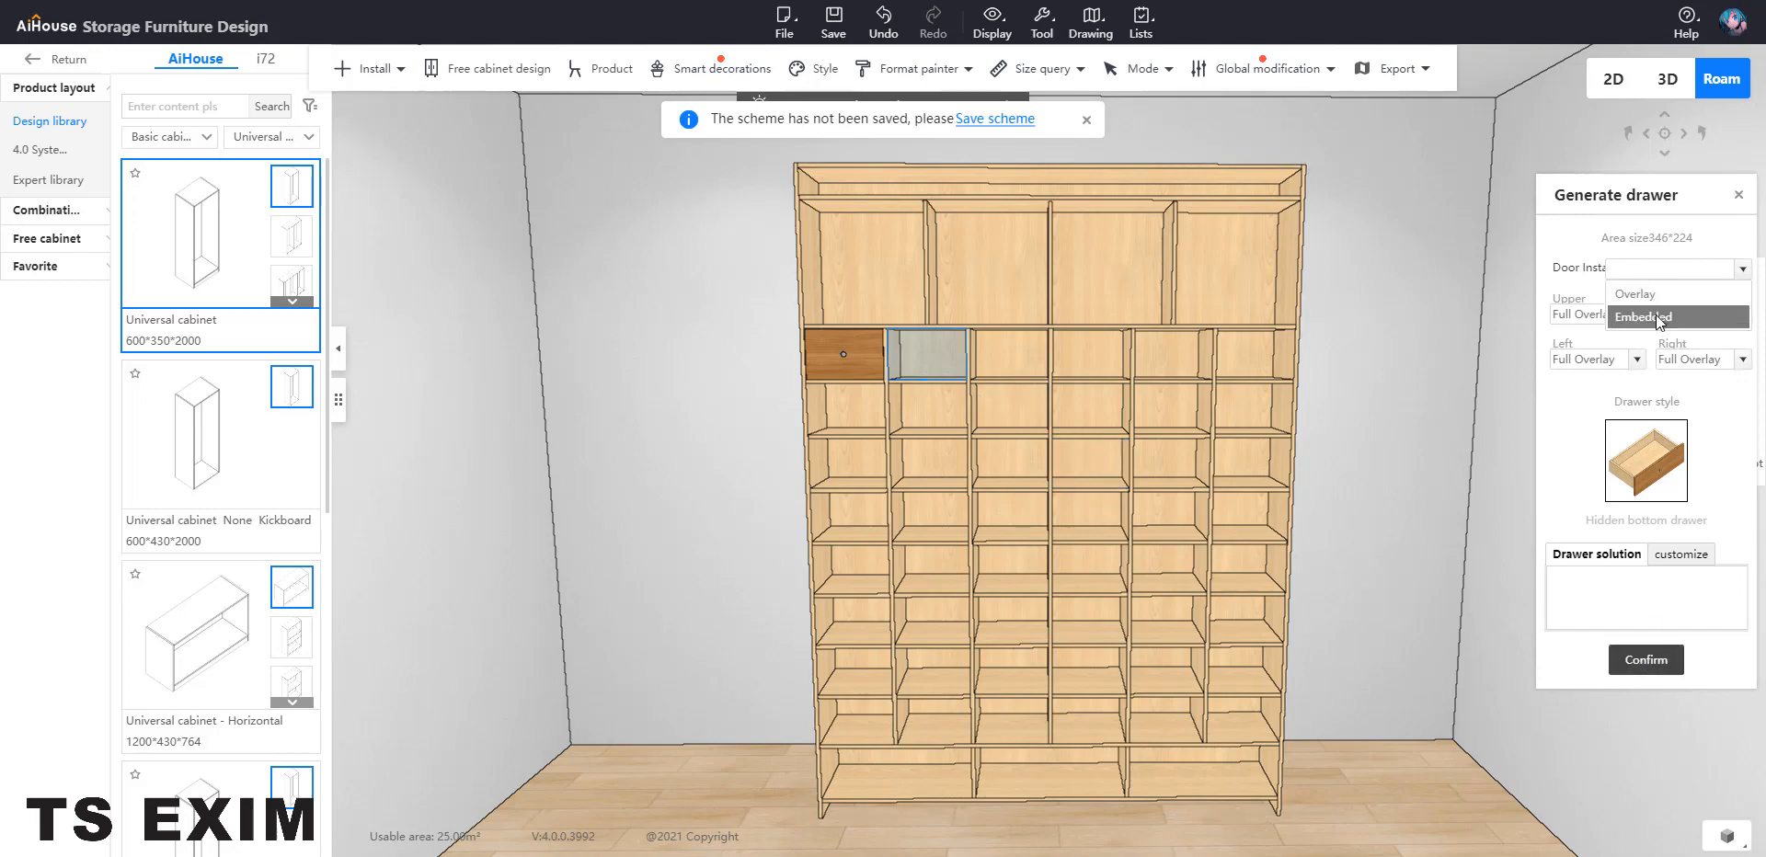
pyautogui.click(1655, 314)
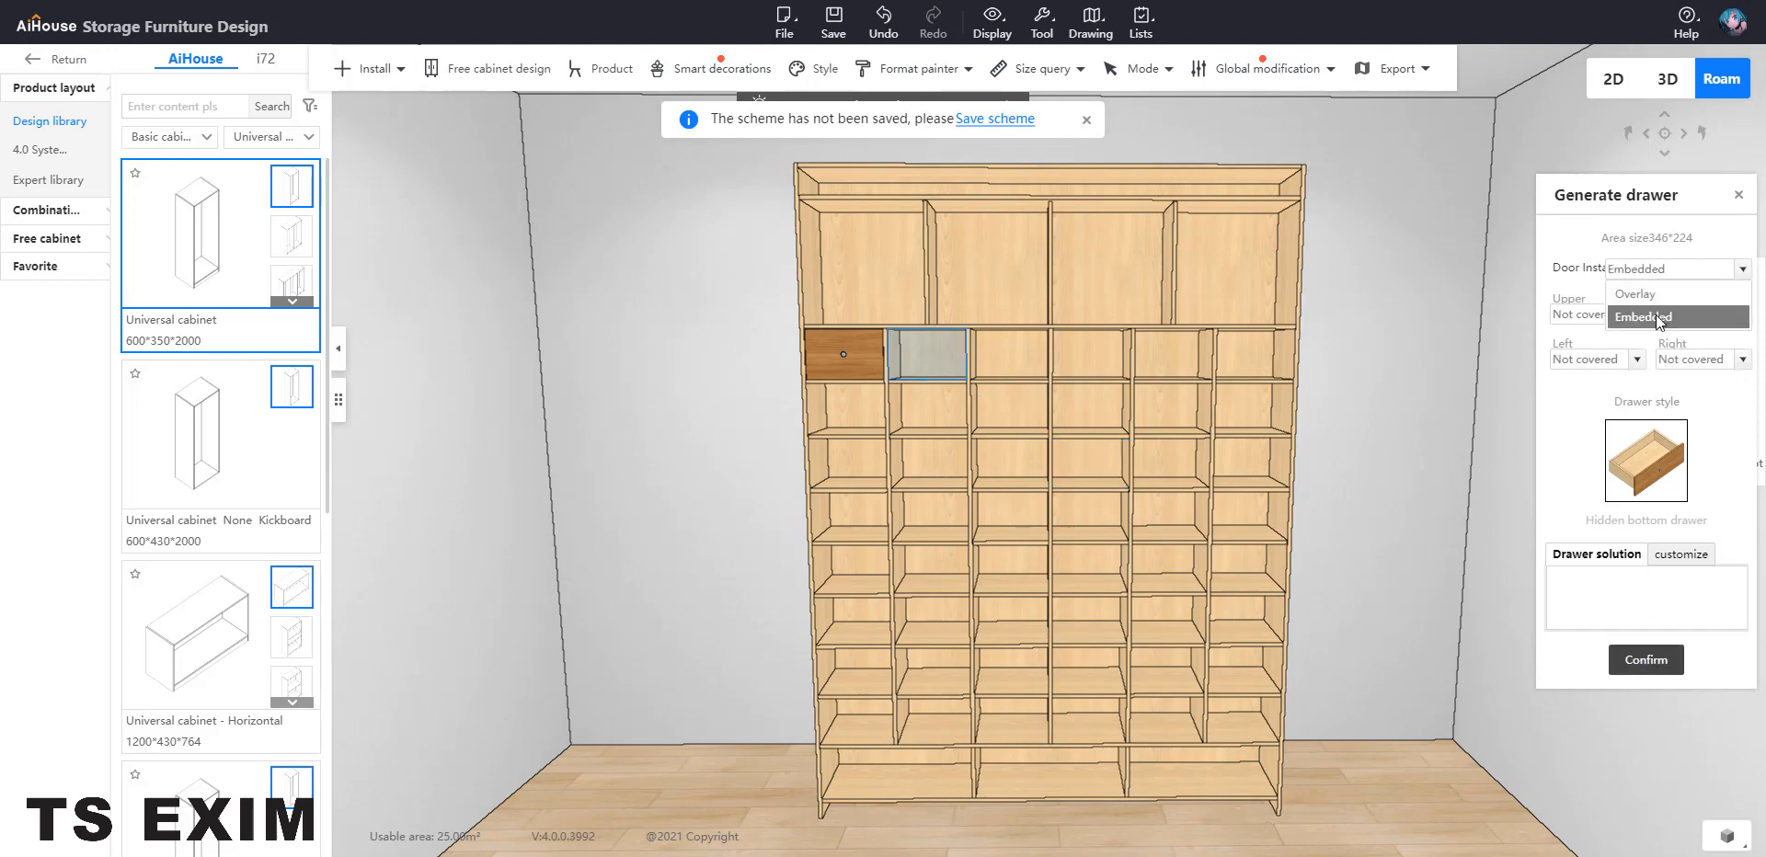
pyautogui.click(1646, 660)
# Generate an Embedded hidden bottom drawer in the top small opening of the third column
pyautogui.click(1009, 355)
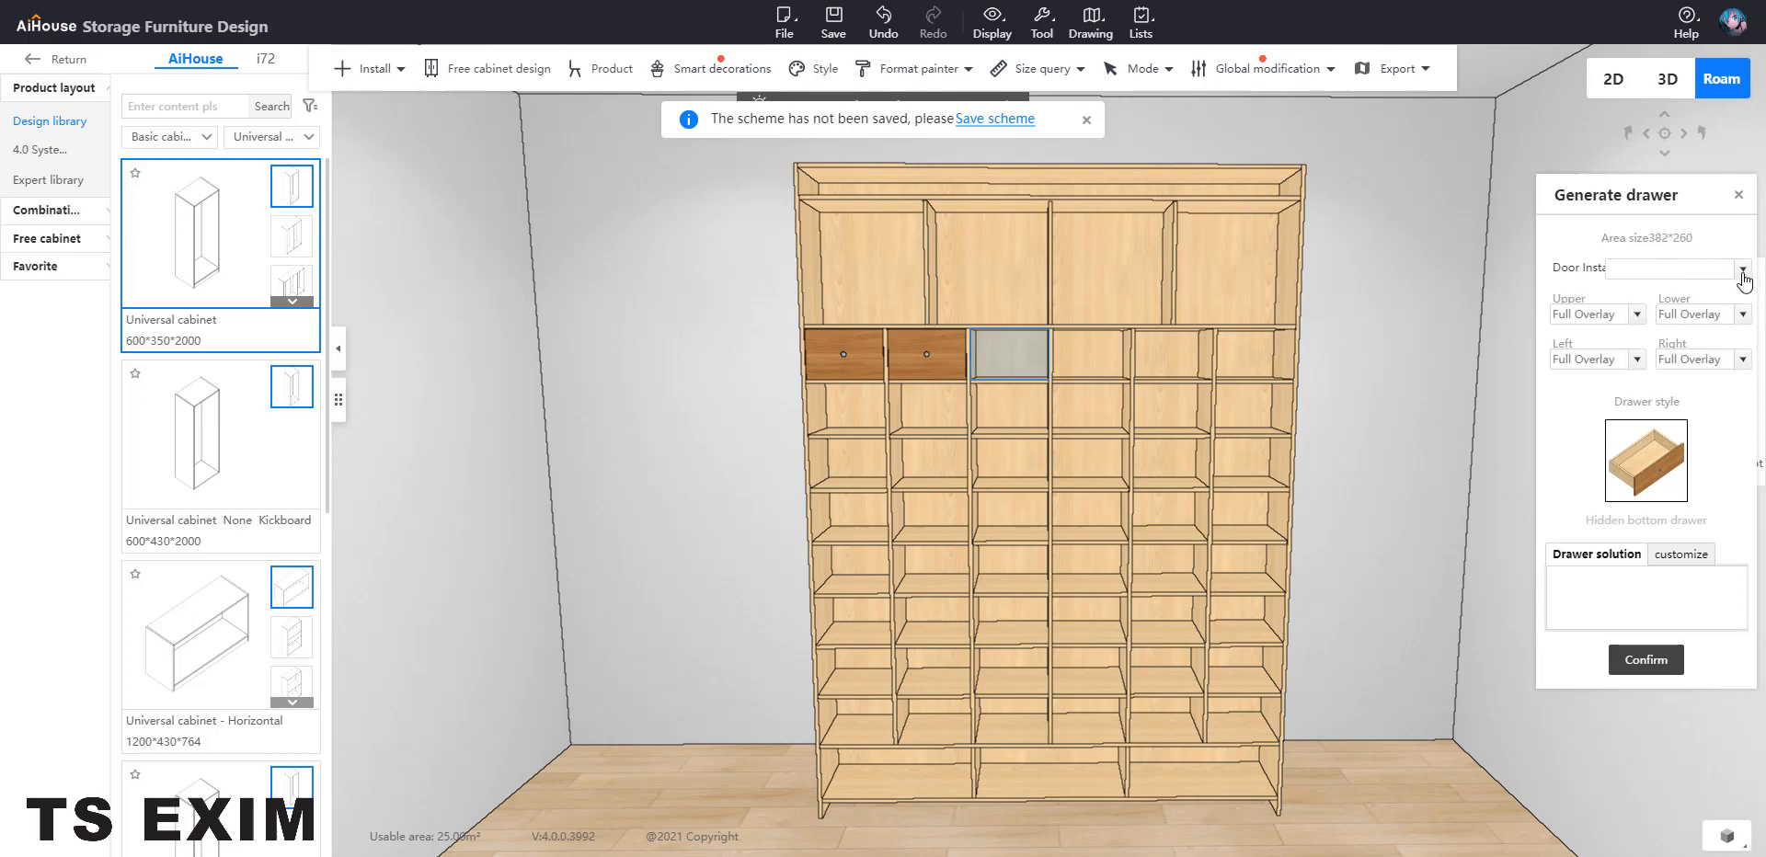
pyautogui.click(1741, 269)
pyautogui.click(1669, 316)
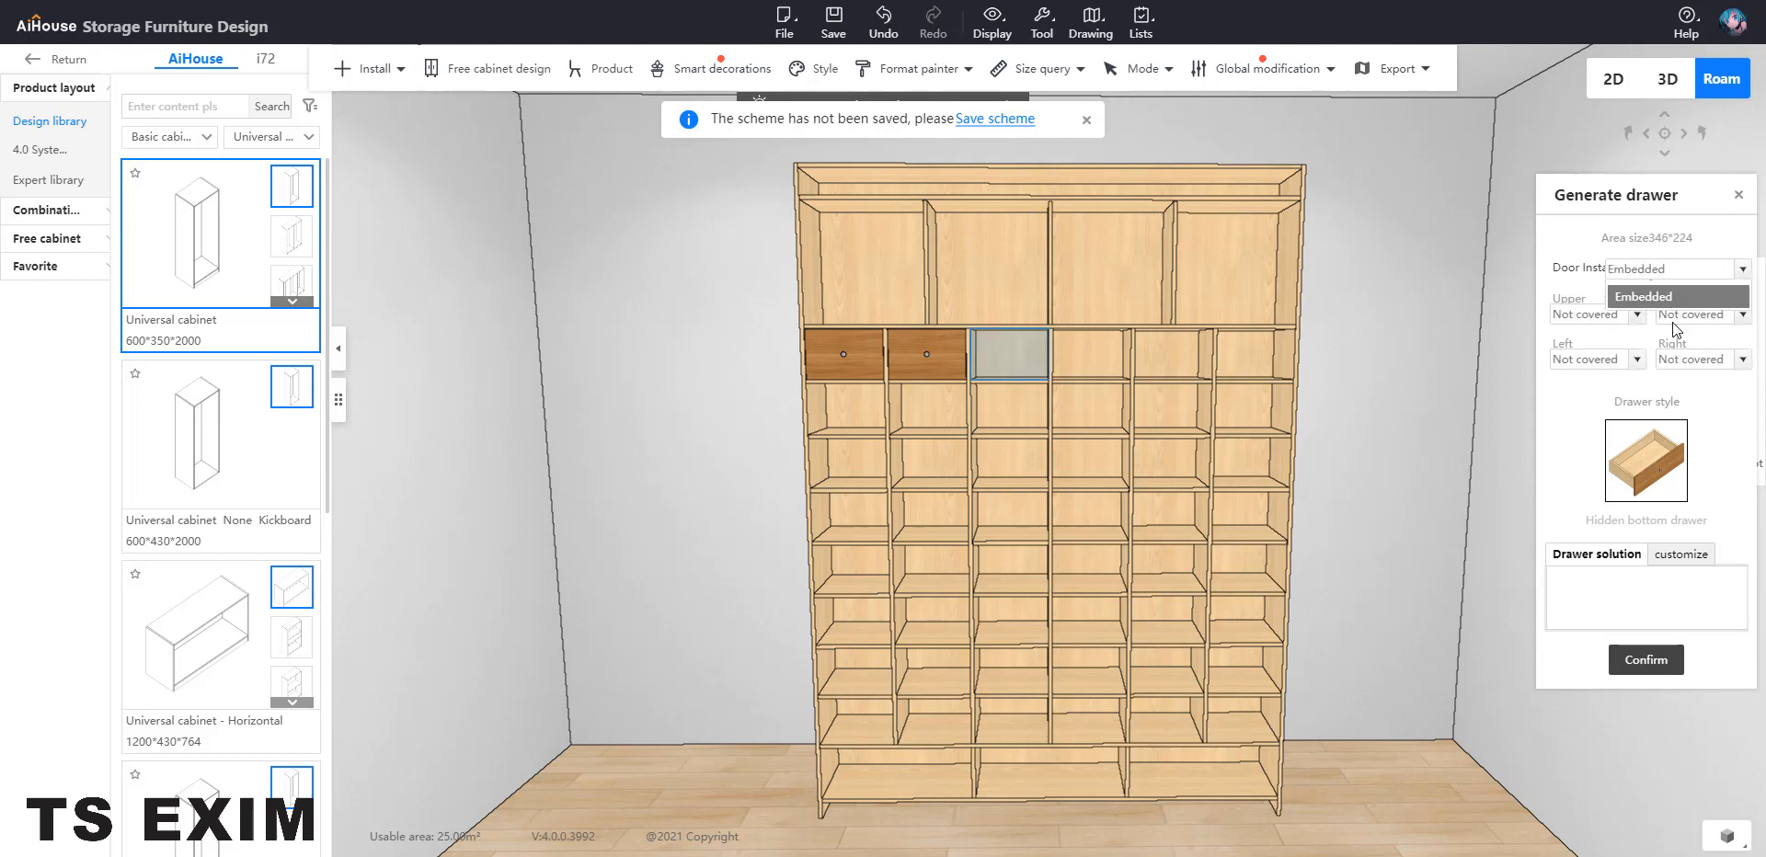
pyautogui.click(1661, 655)
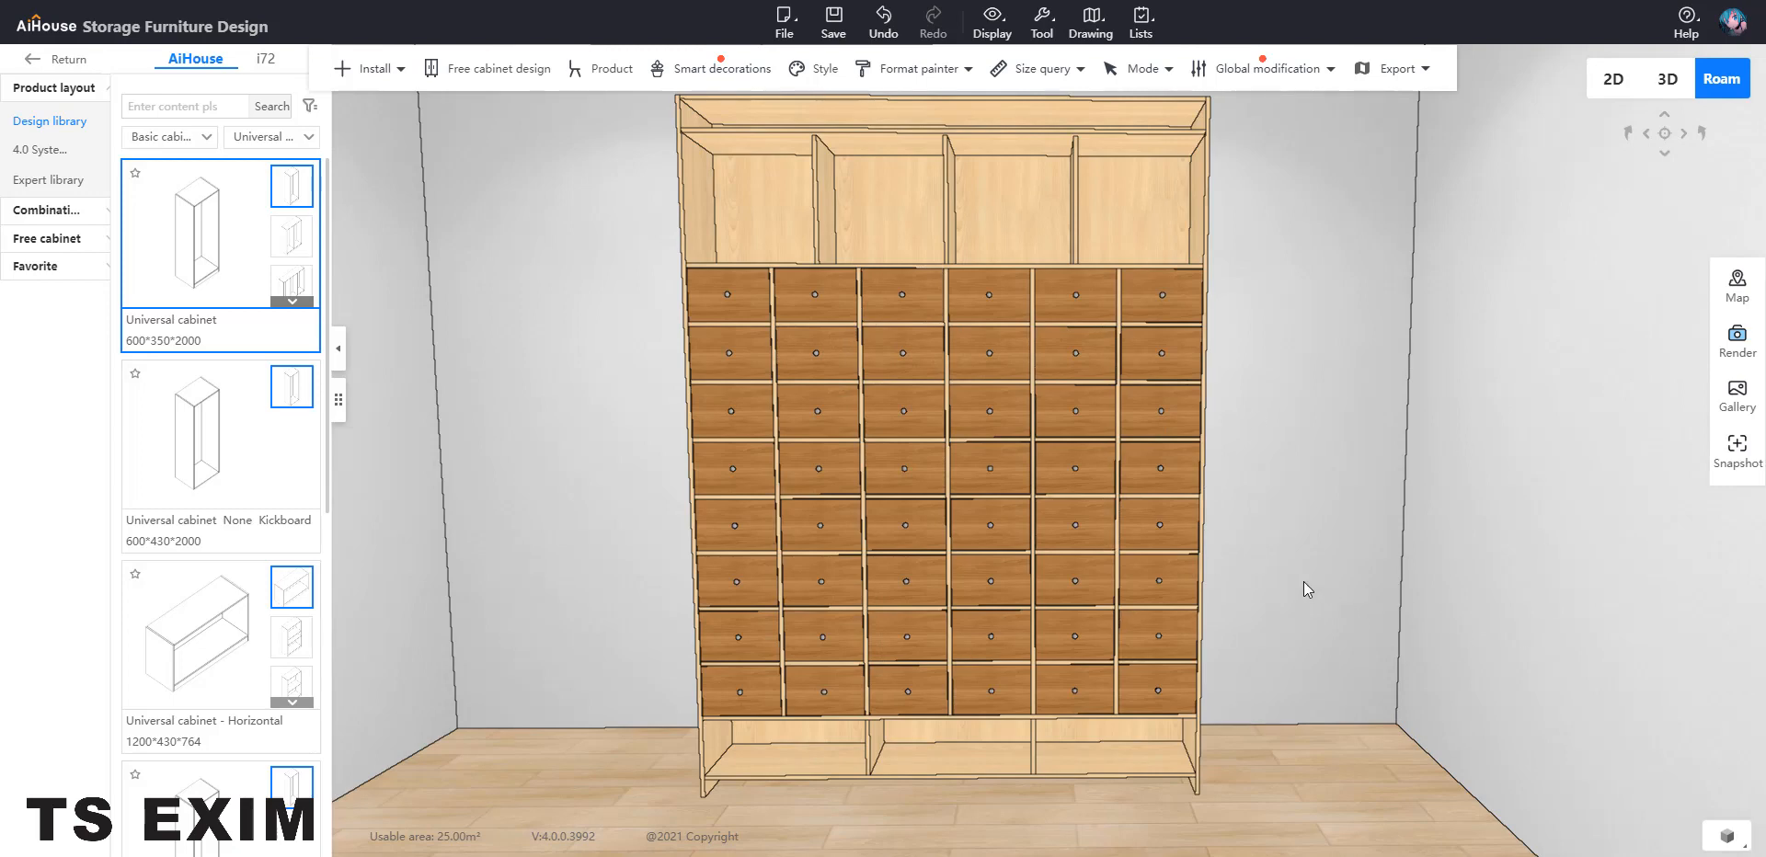
# Generate an Embedded hidden bottom drawer in the leftmost wide opening of the cabinet's bottom row
pyautogui.click(367, 71)
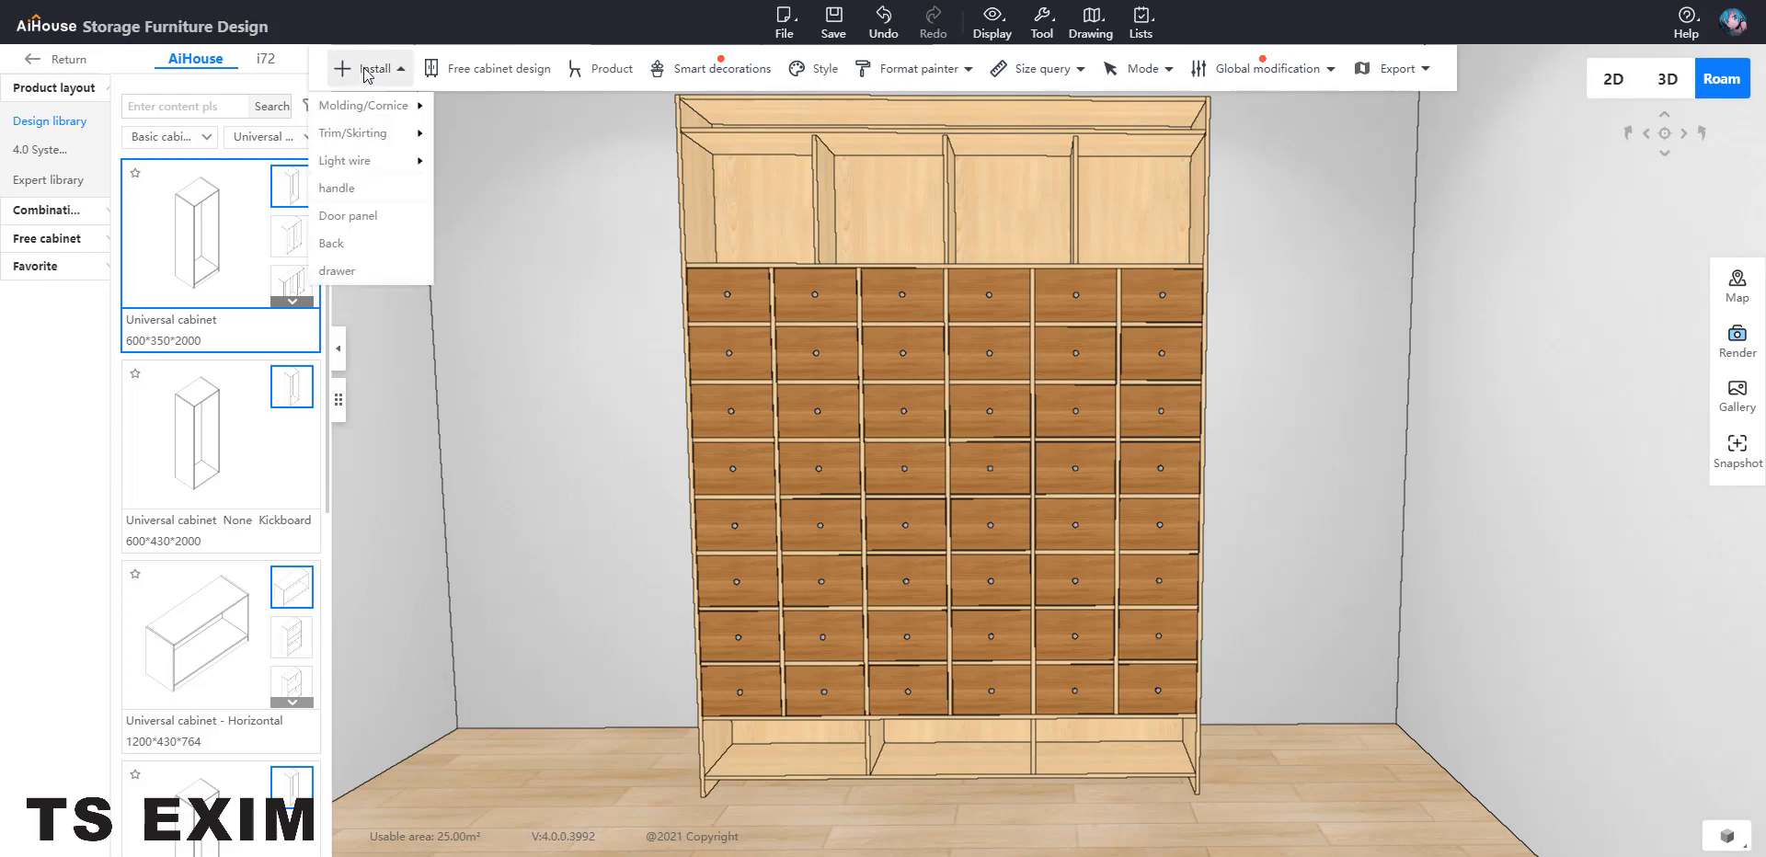
pyautogui.click(371, 272)
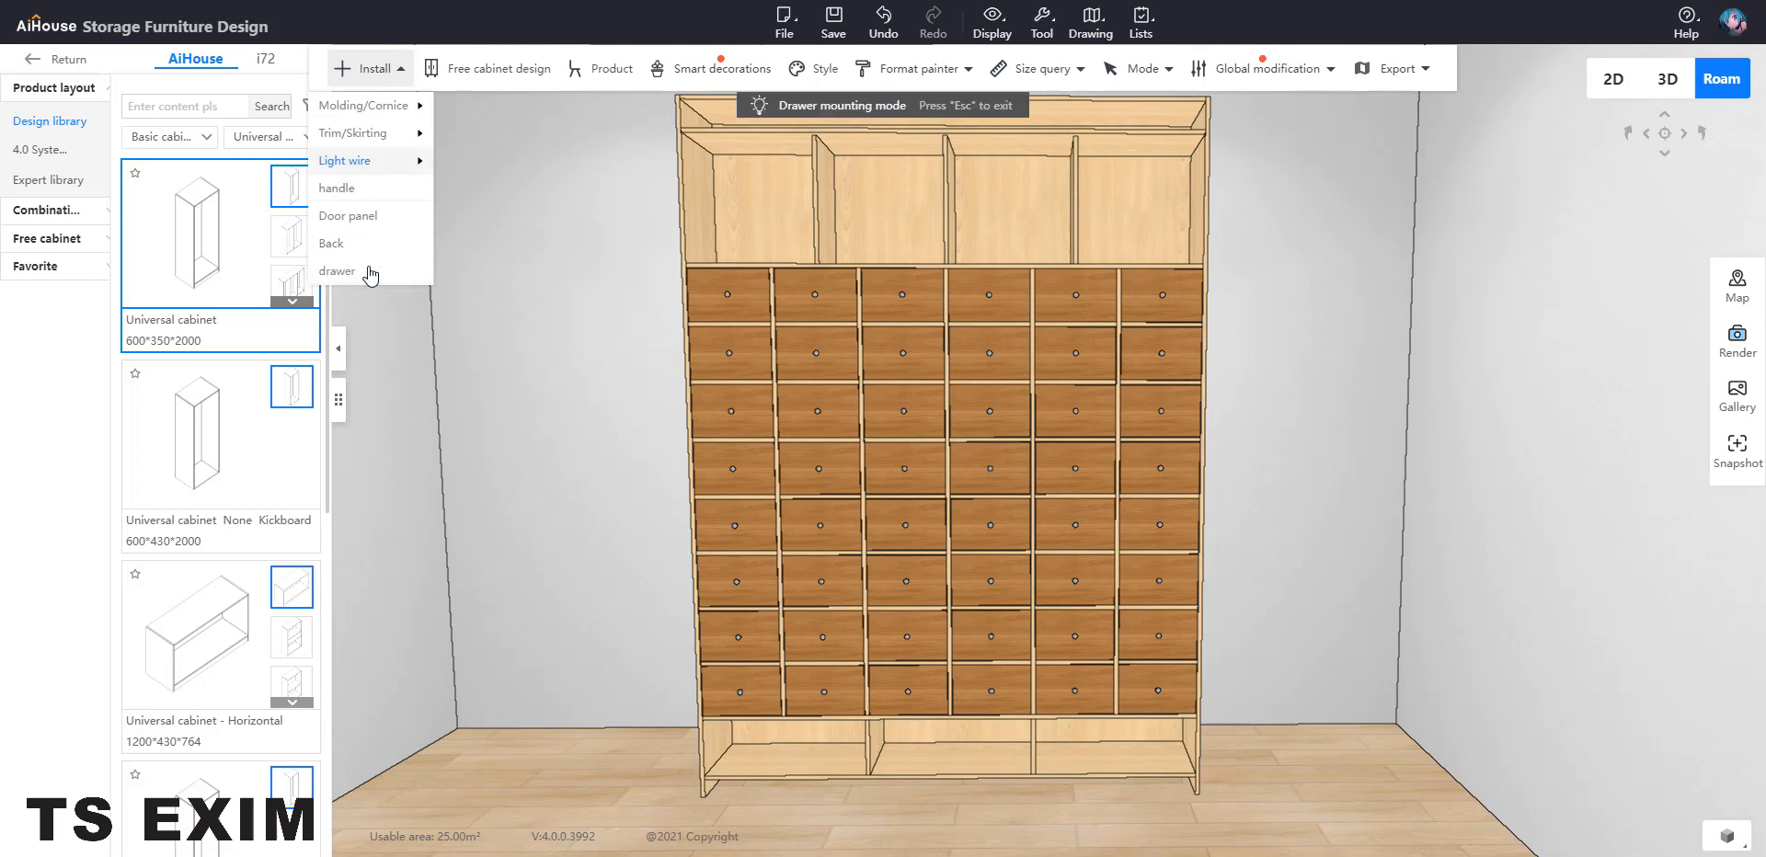
pyautogui.click(780, 756)
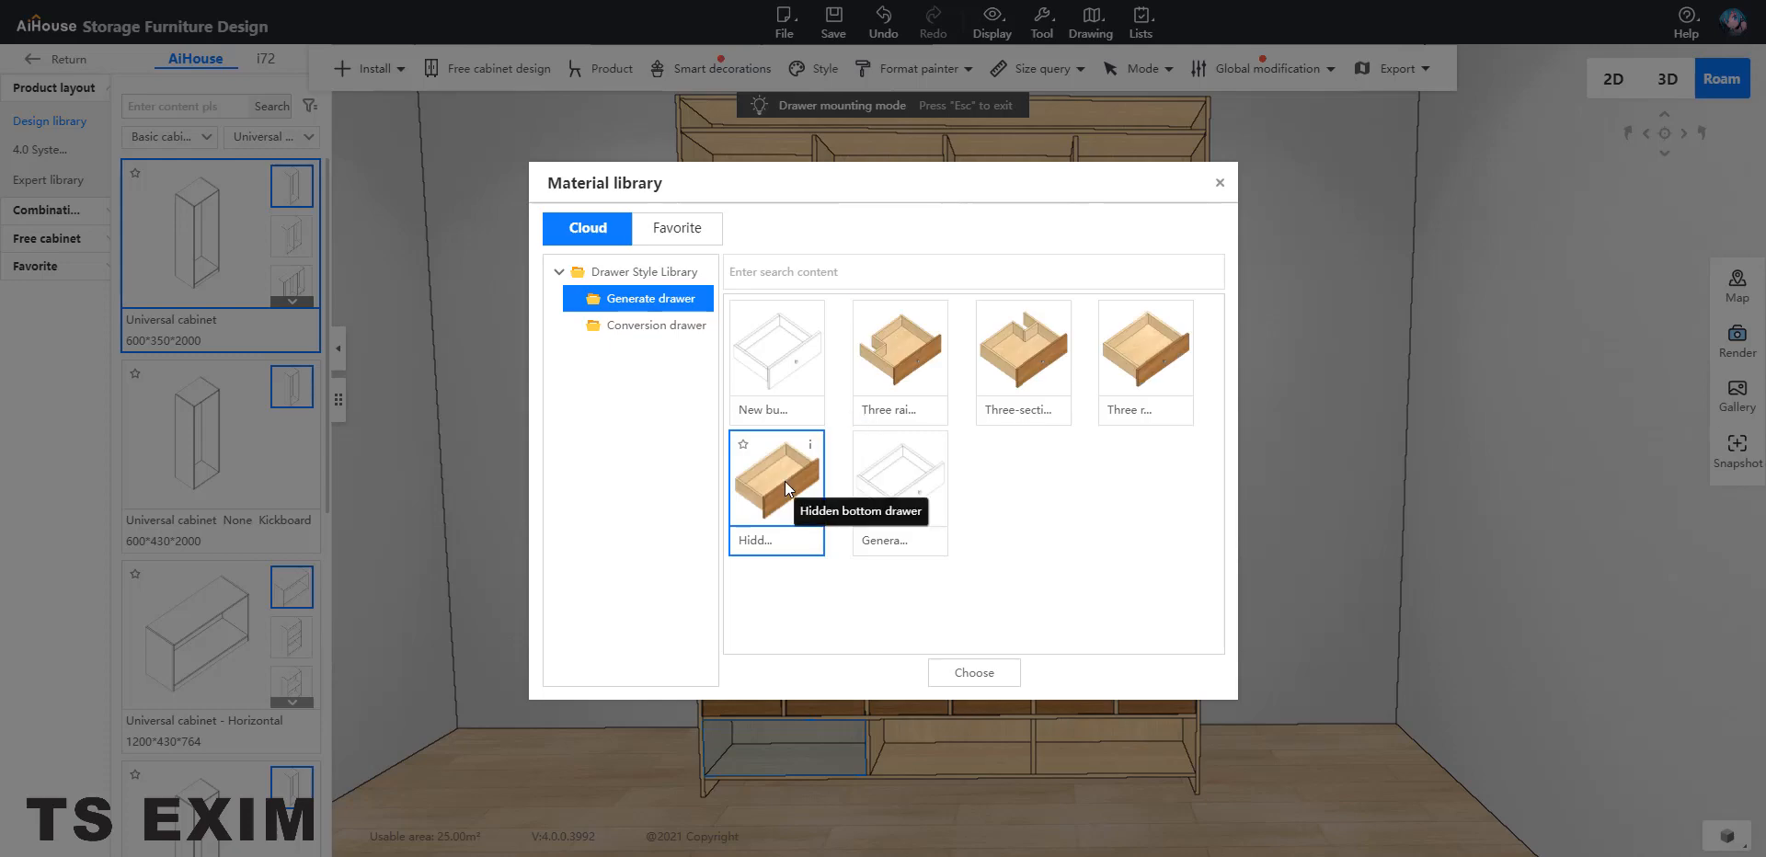
pyautogui.click(961, 673)
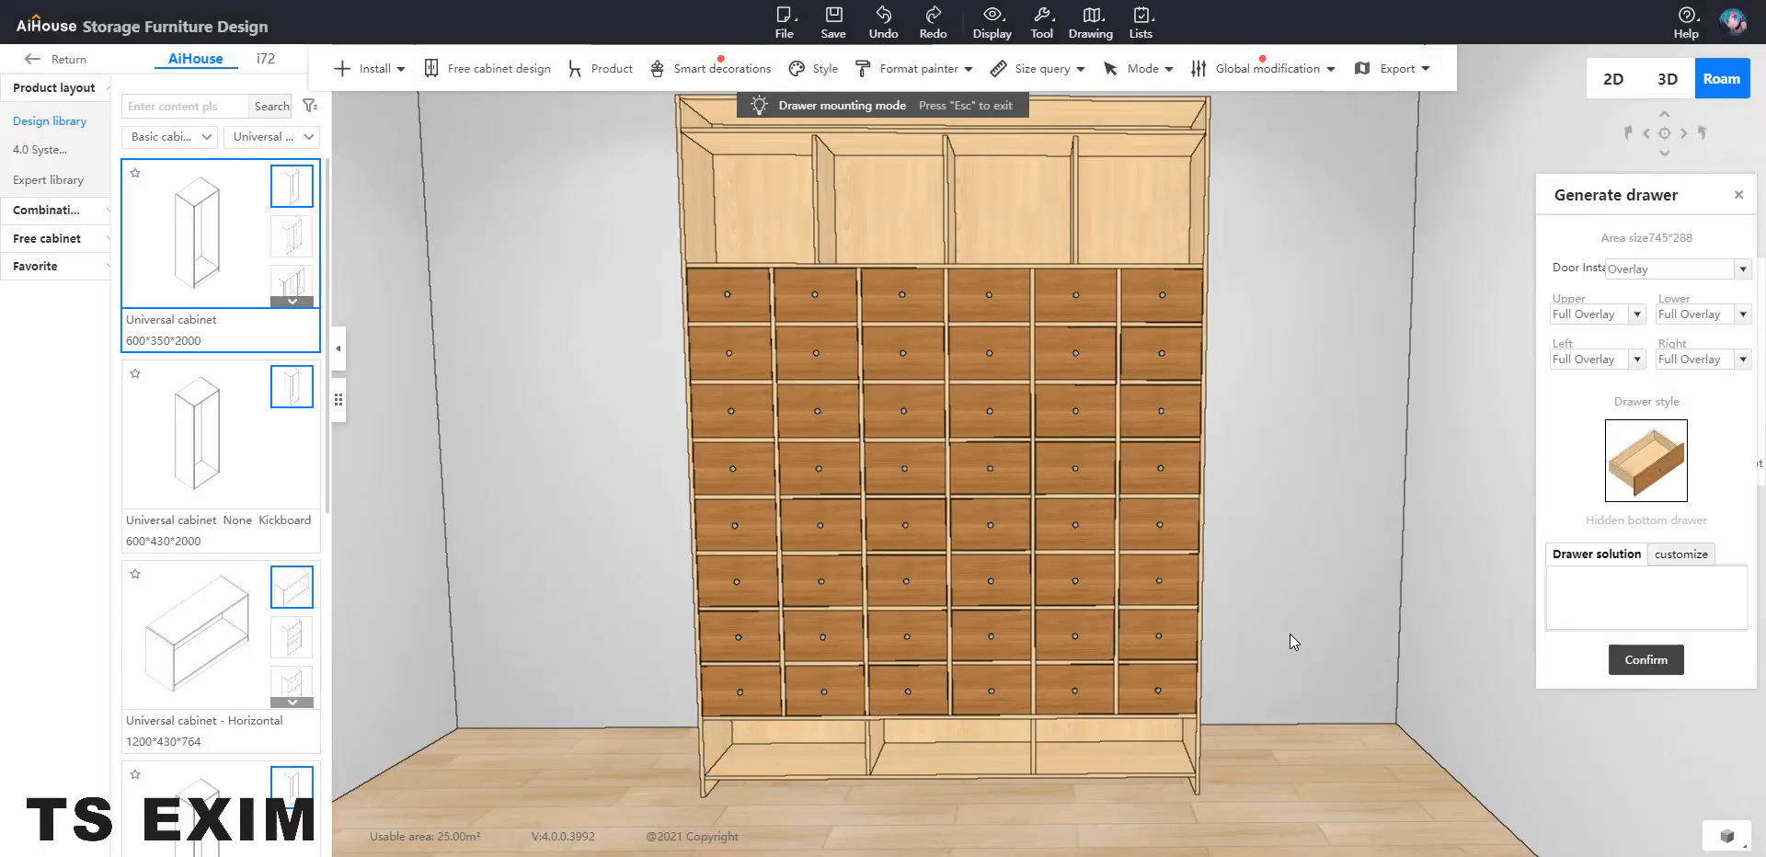
pyautogui.click(1739, 271)
pyautogui.click(1674, 315)
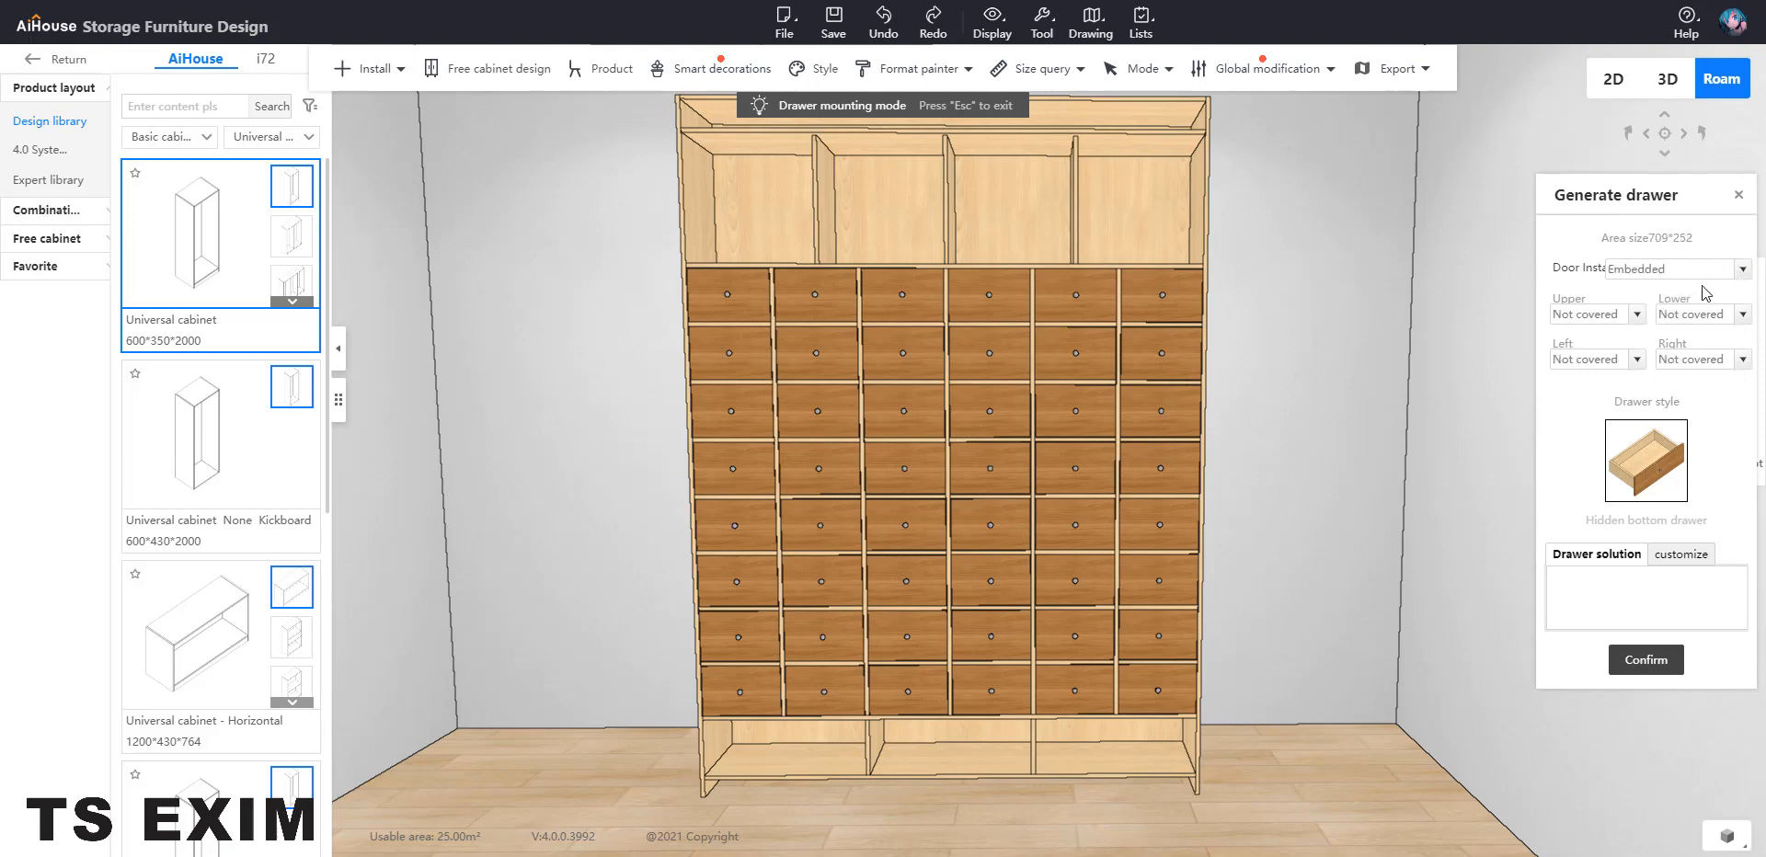
pyautogui.click(1646, 661)
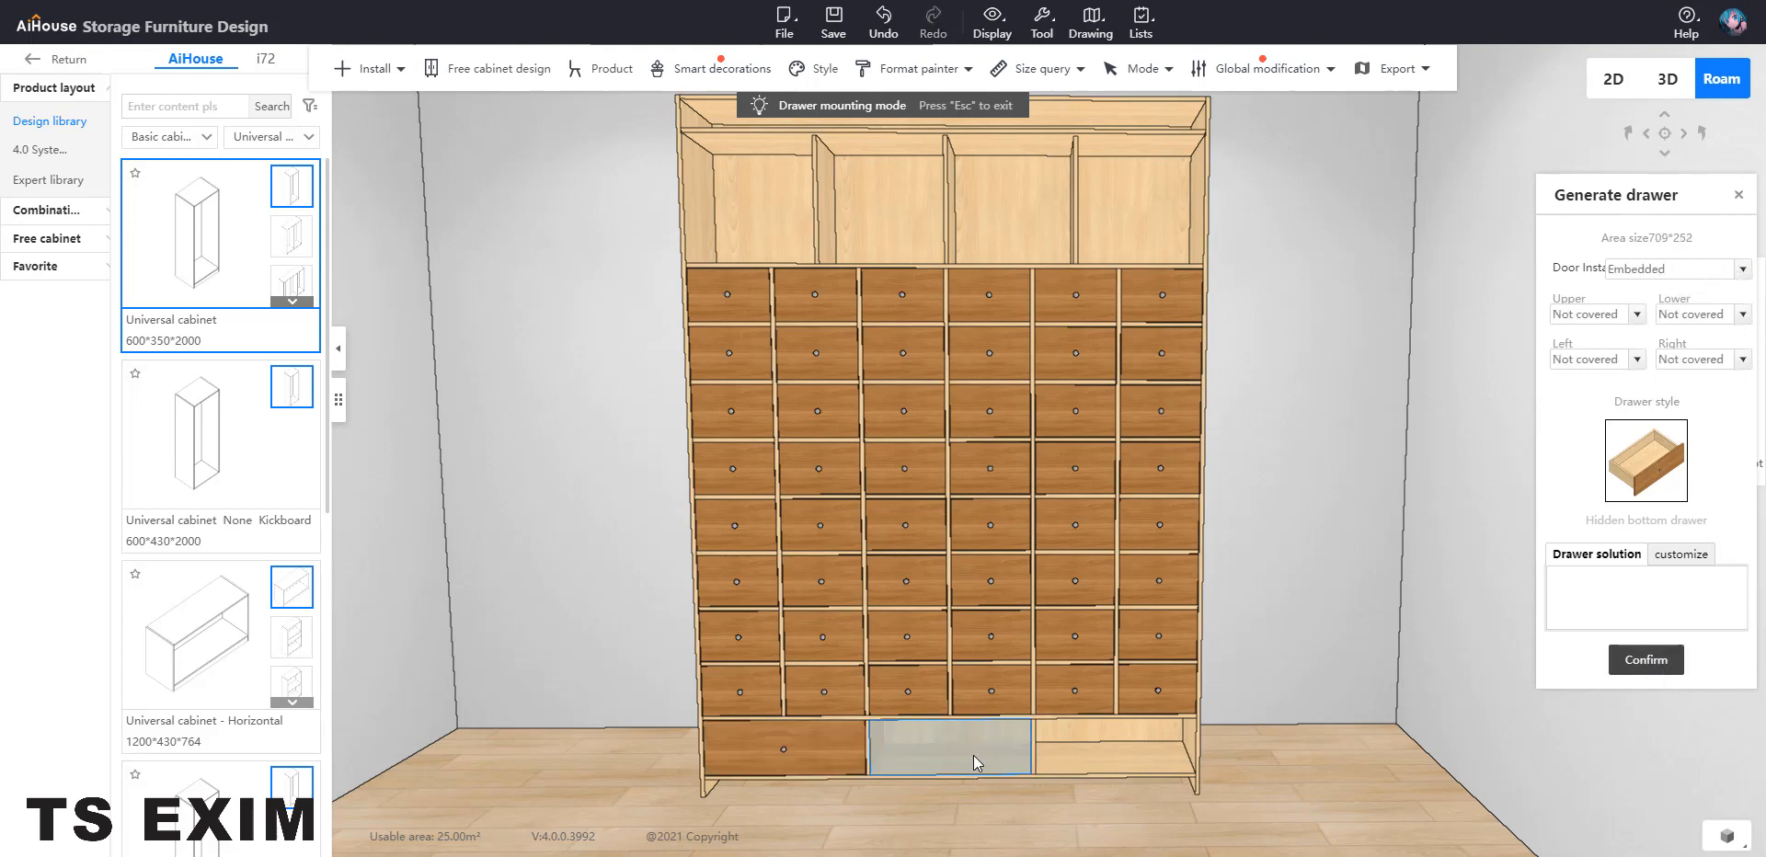
# Generate an Embedded hidden bottom drawer in the middle wide opening of the bottom row
pyautogui.click(1039, 729)
pyautogui.click(1743, 272)
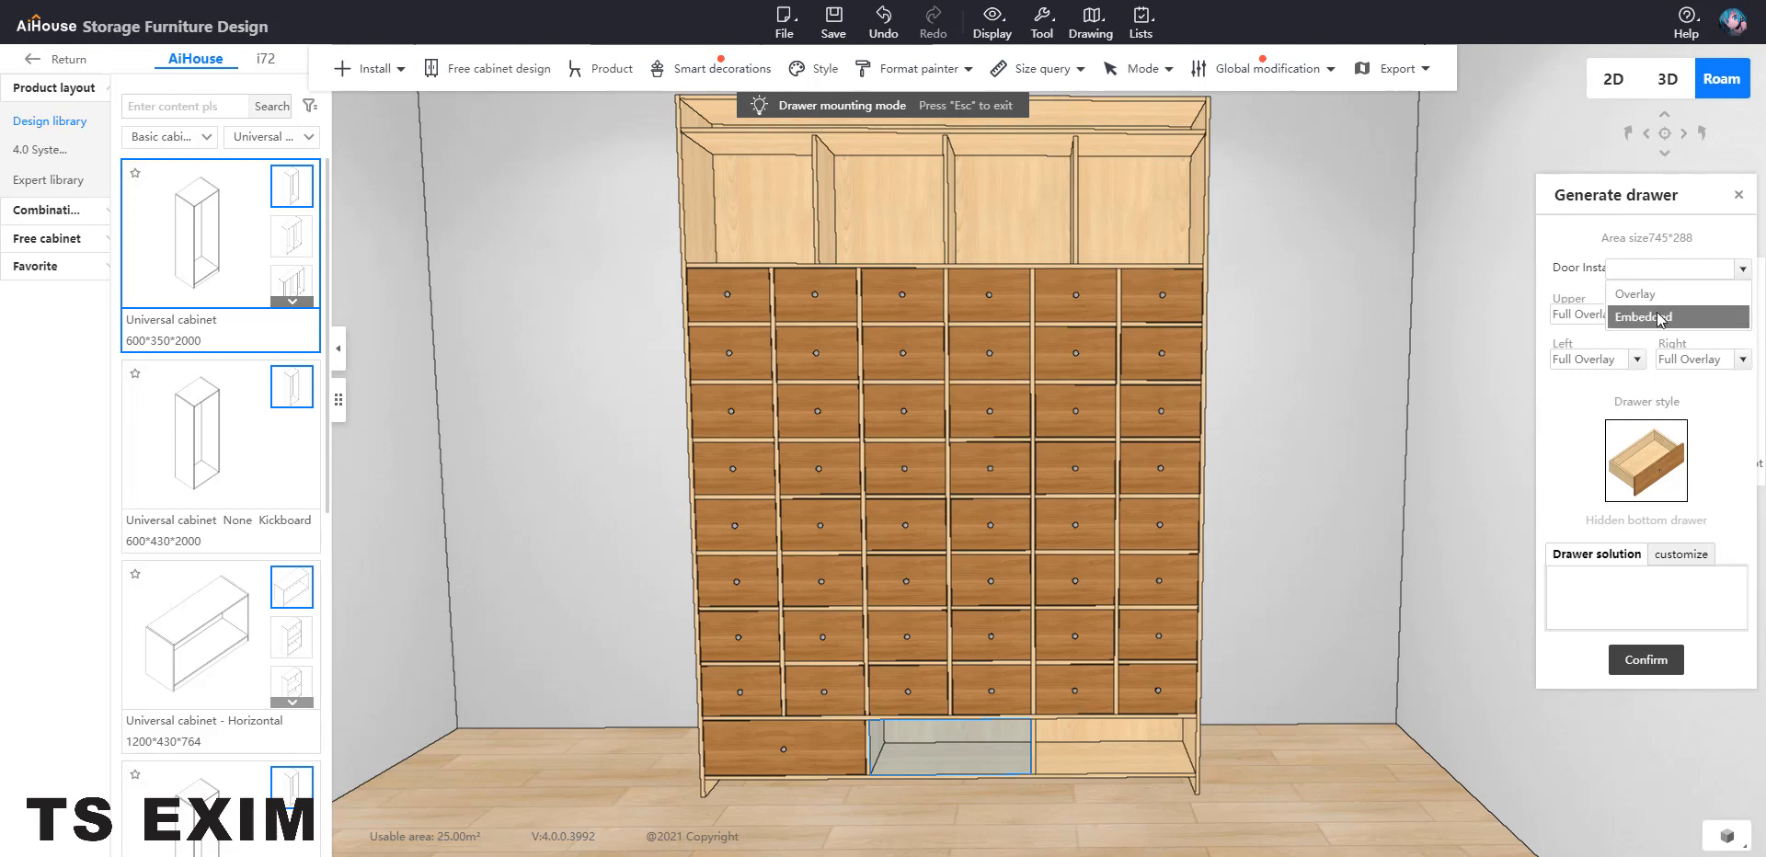
pyautogui.click(1655, 317)
pyautogui.click(1646, 661)
# Generate an Embedded hidden bottom drawer in the rightmost wide opening of the bottom row and leave drawer mounting
pyautogui.click(1106, 754)
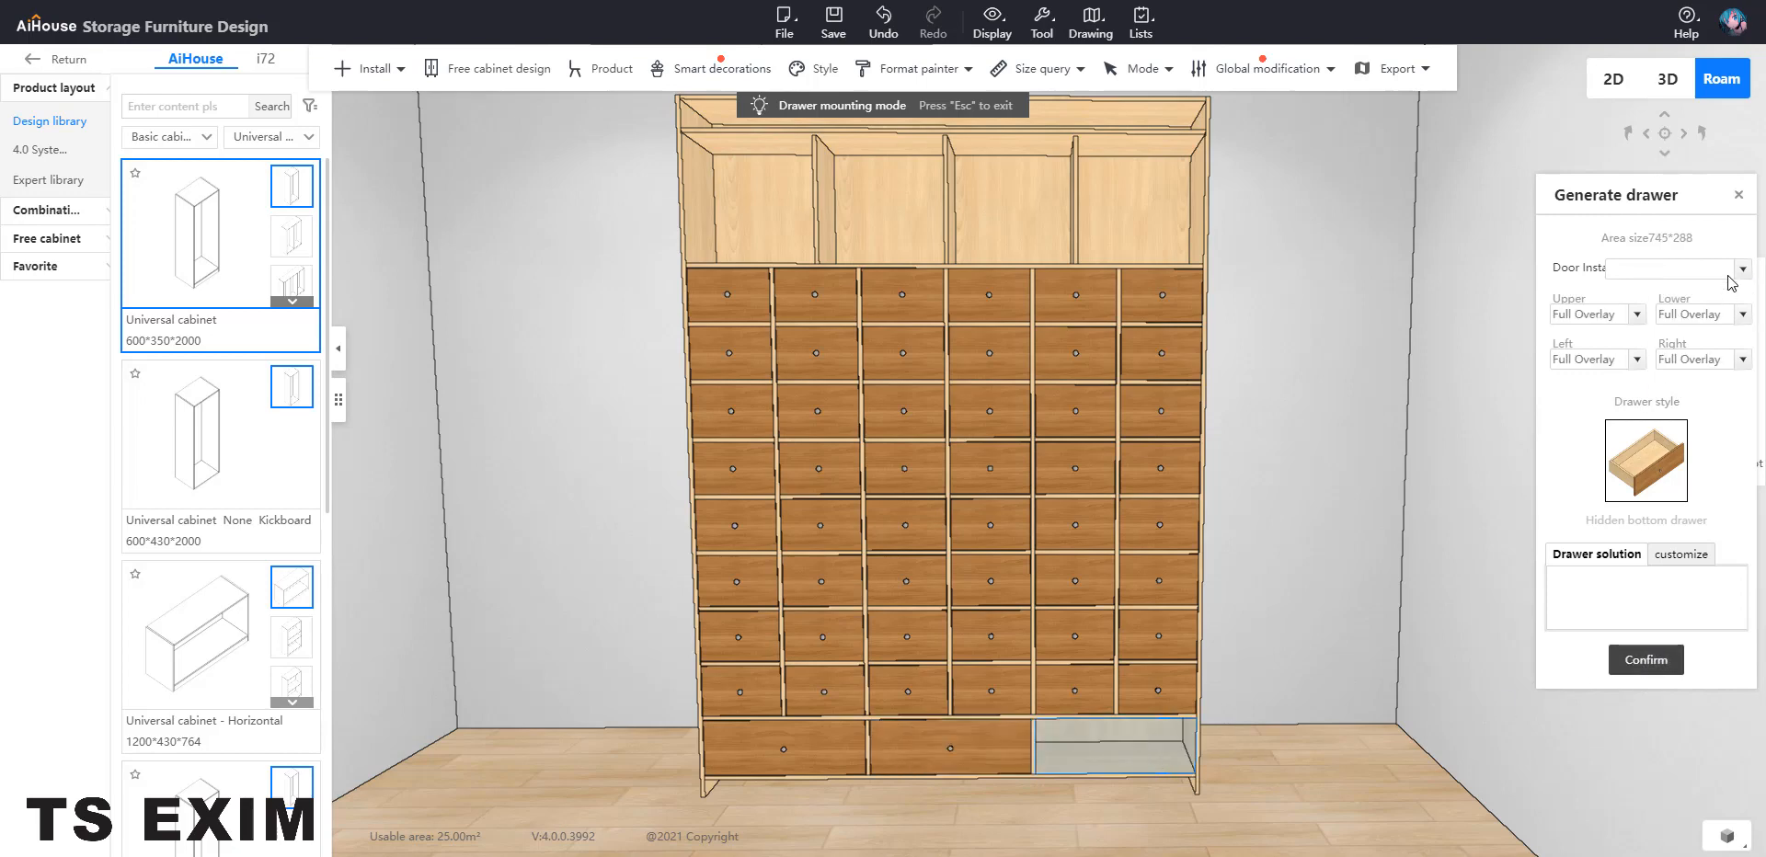
pyautogui.click(1742, 276)
pyautogui.click(1655, 317)
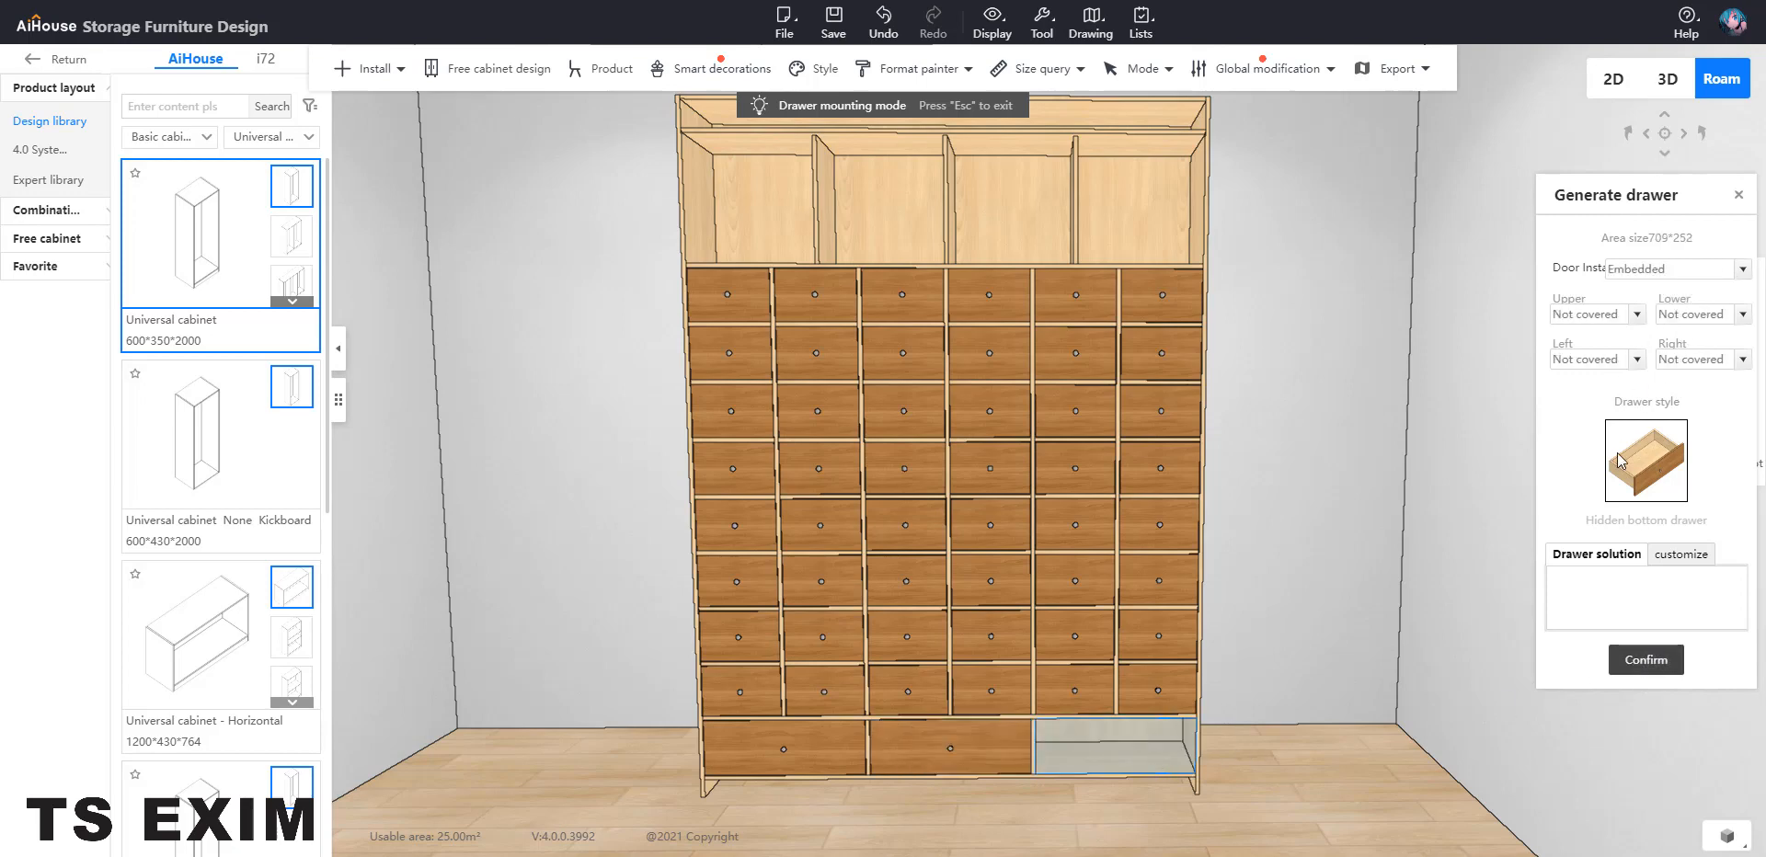
pyautogui.click(1641, 655)
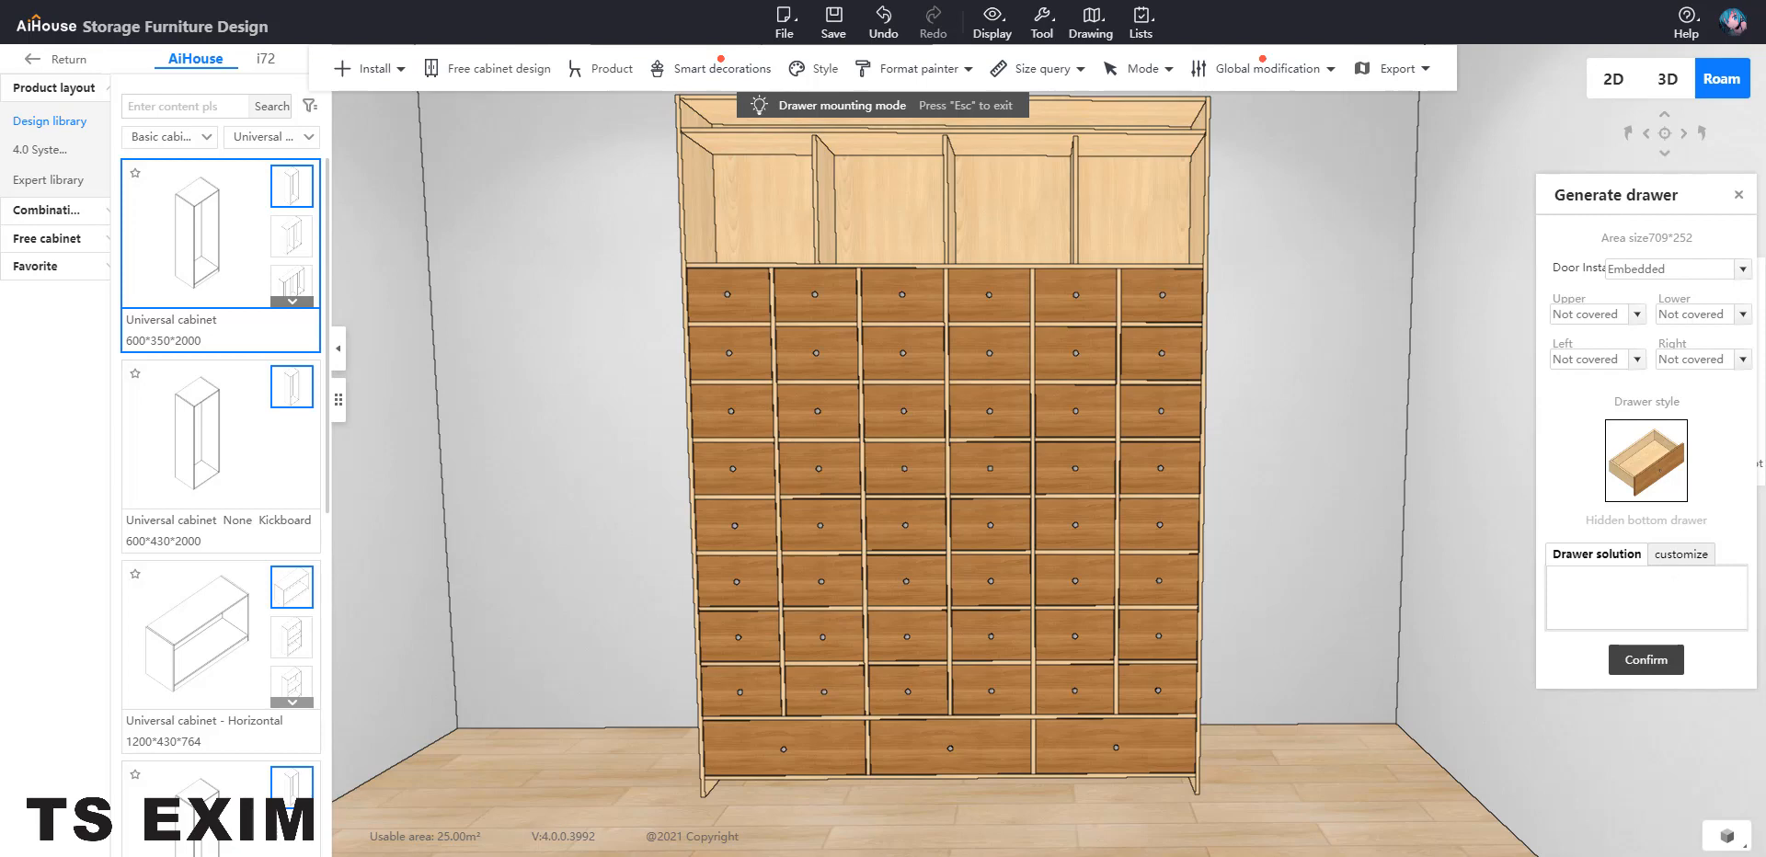
pyautogui.press('Escape')
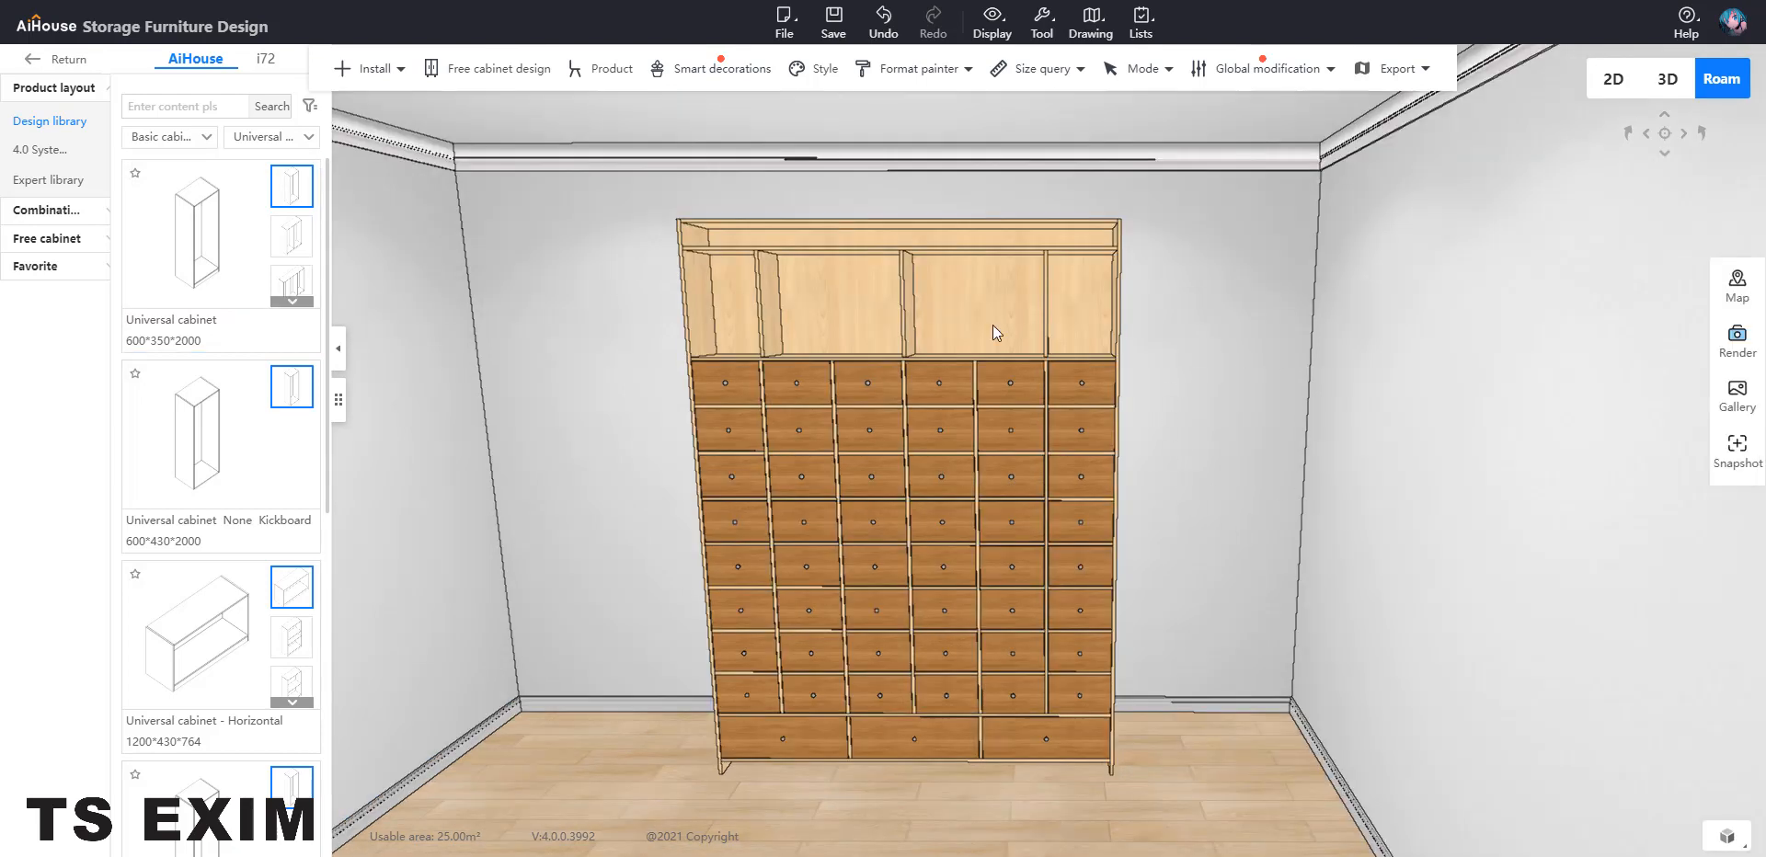
# Start installing door panels with the swing door set to Half-overlay, Inwards to Inset and the gap to the "door gap" option
pyautogui.click(348, 70)
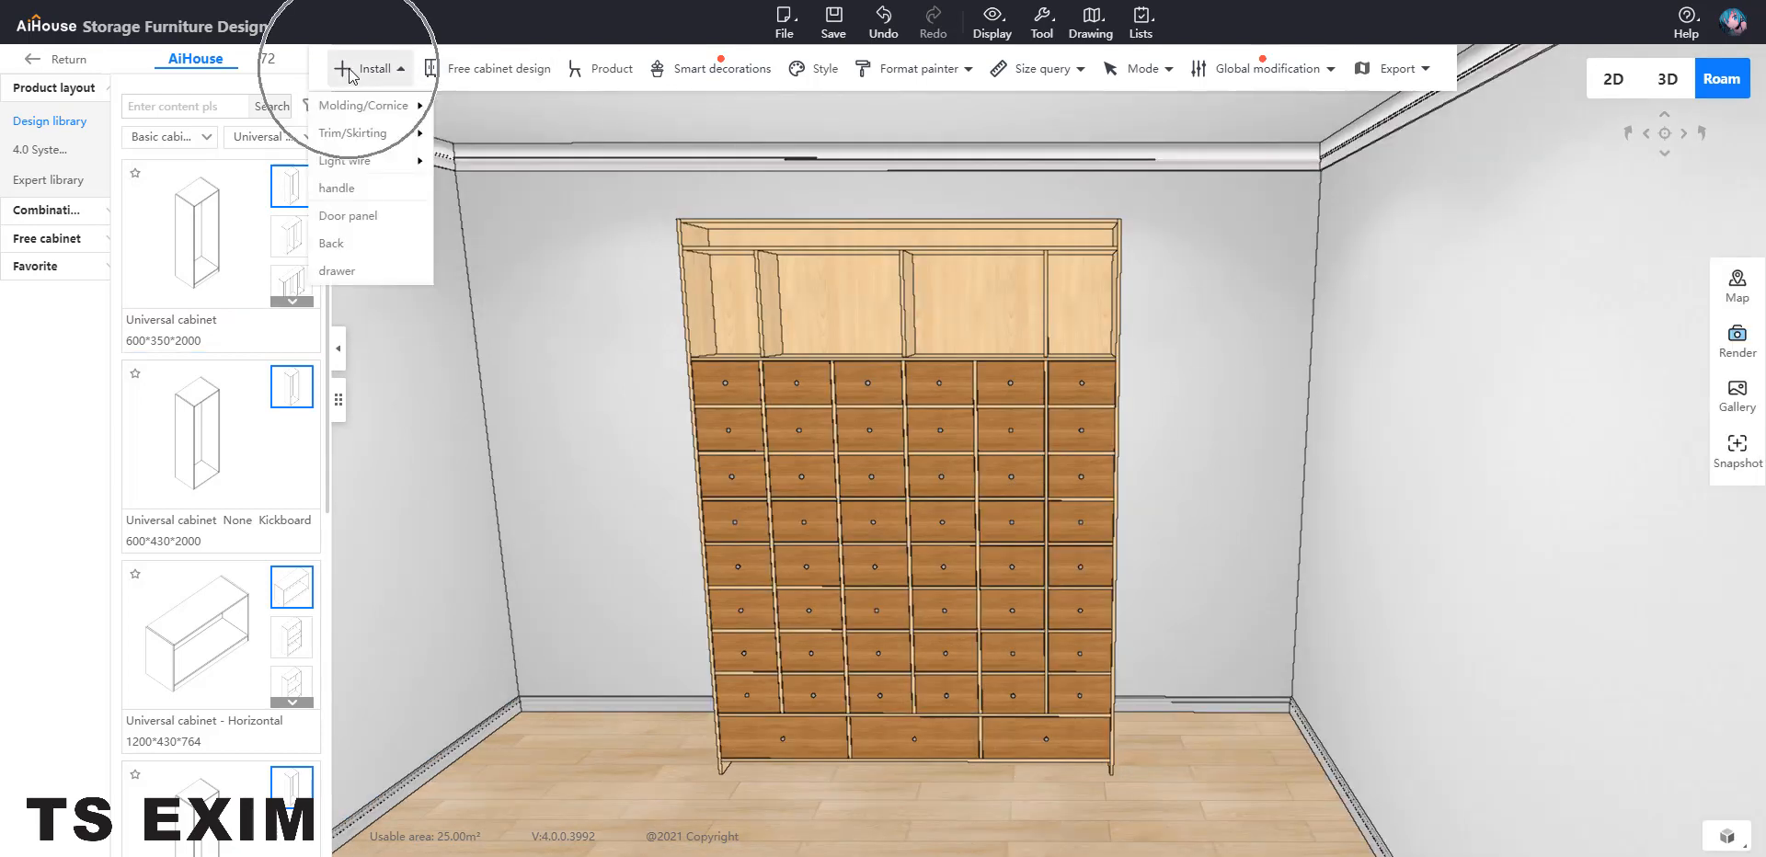
pyautogui.click(380, 217)
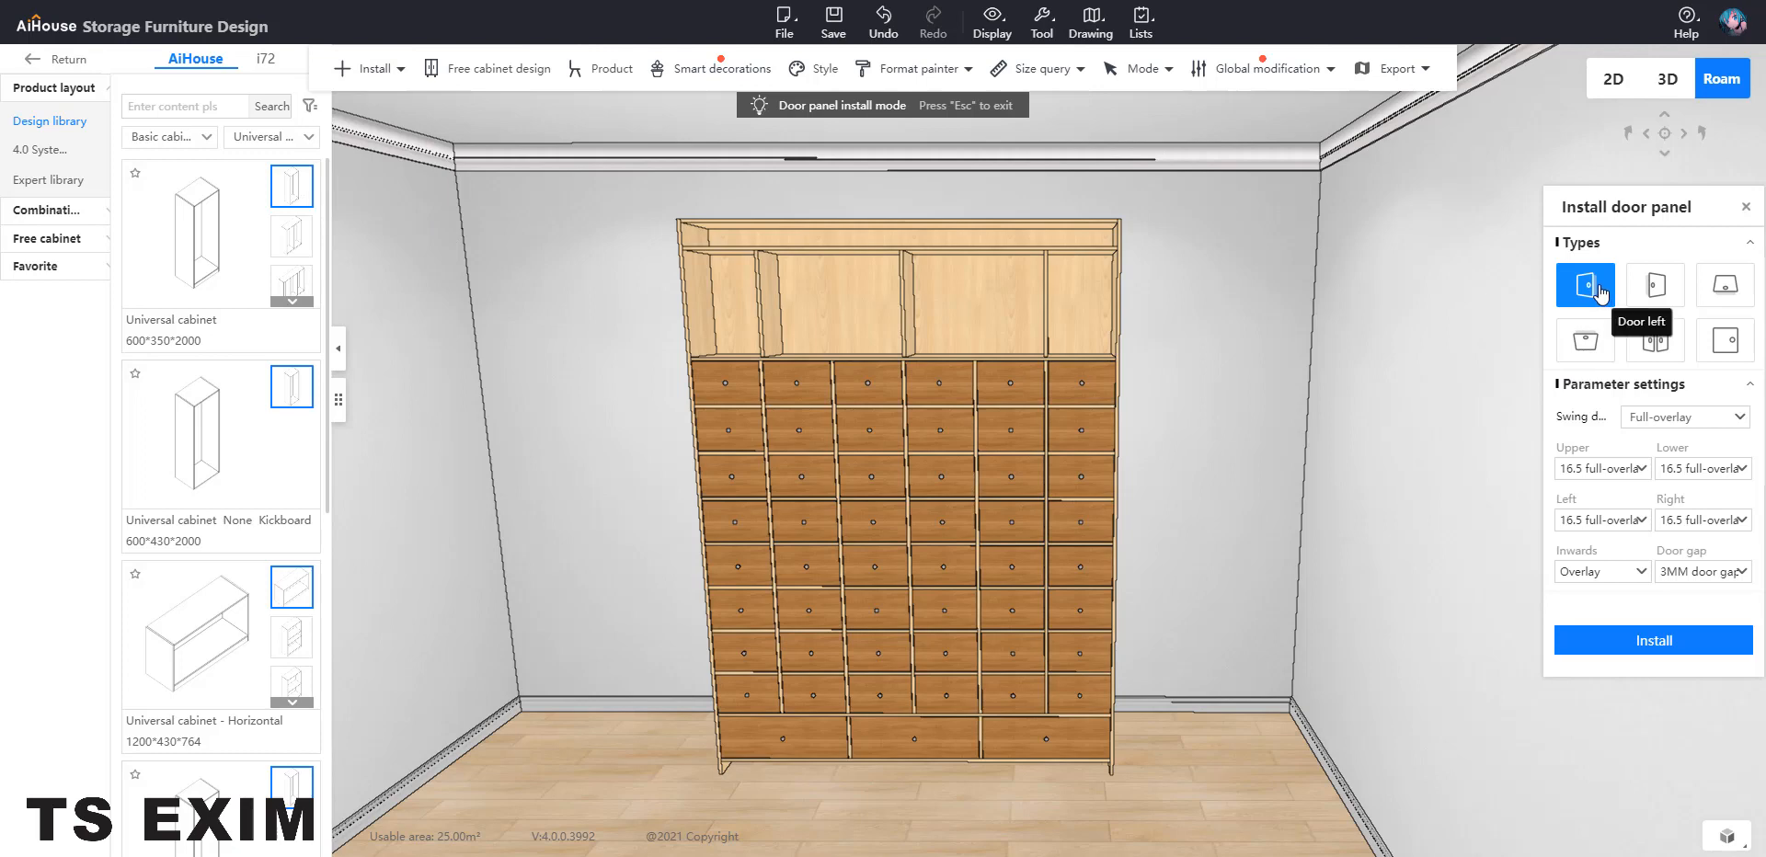
pyautogui.click(1718, 421)
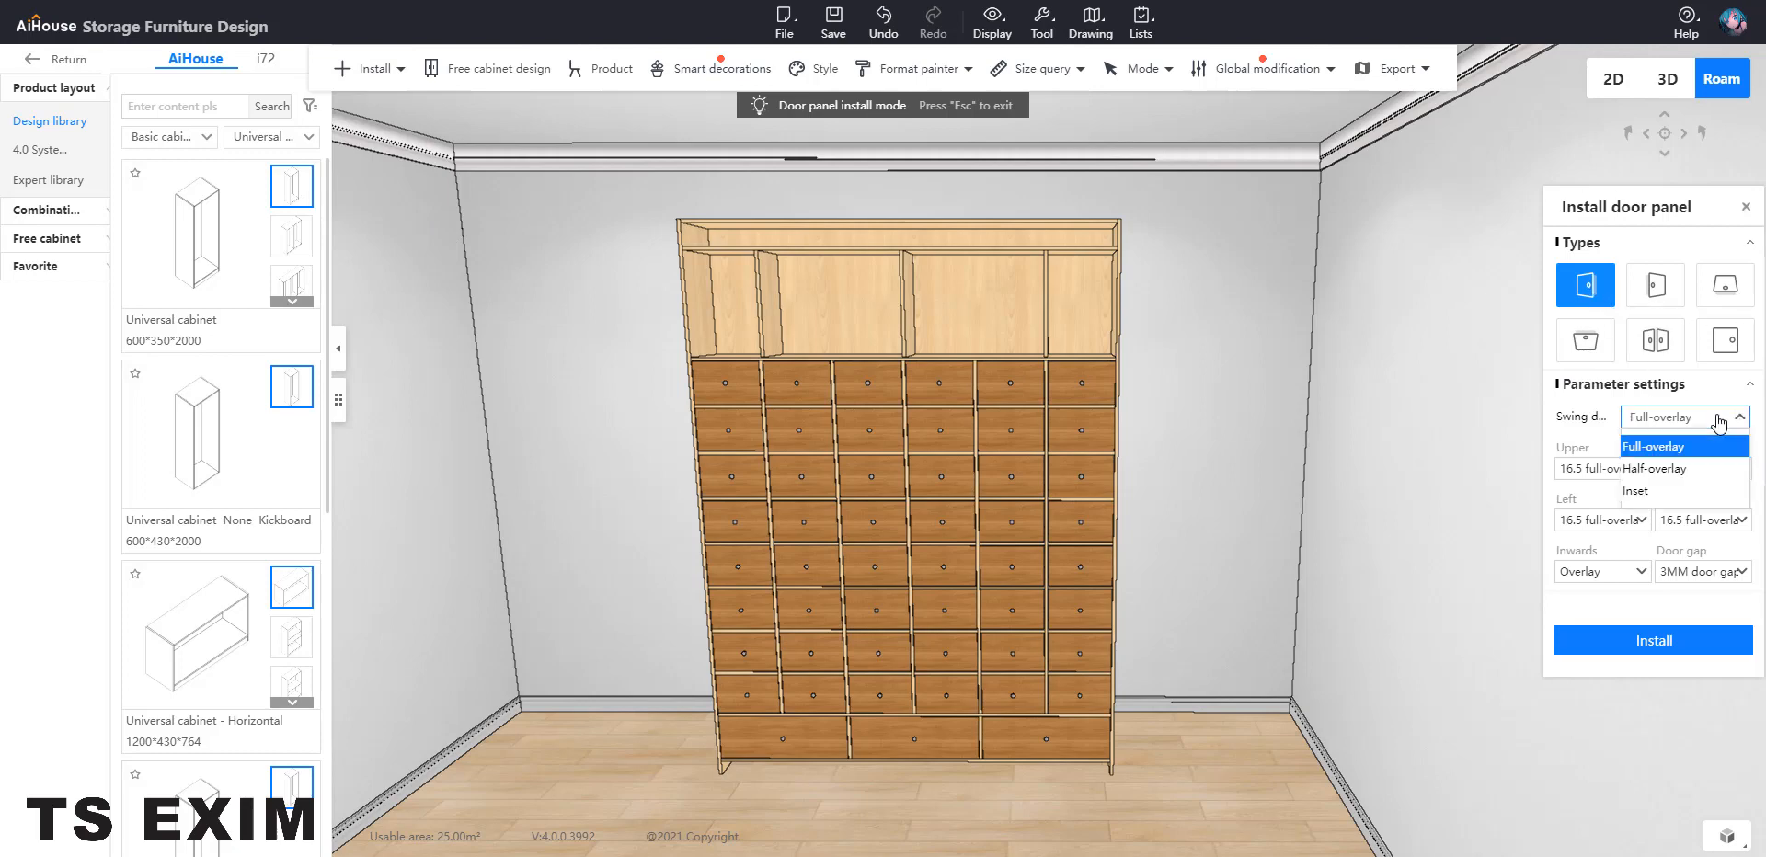
pyautogui.click(1674, 469)
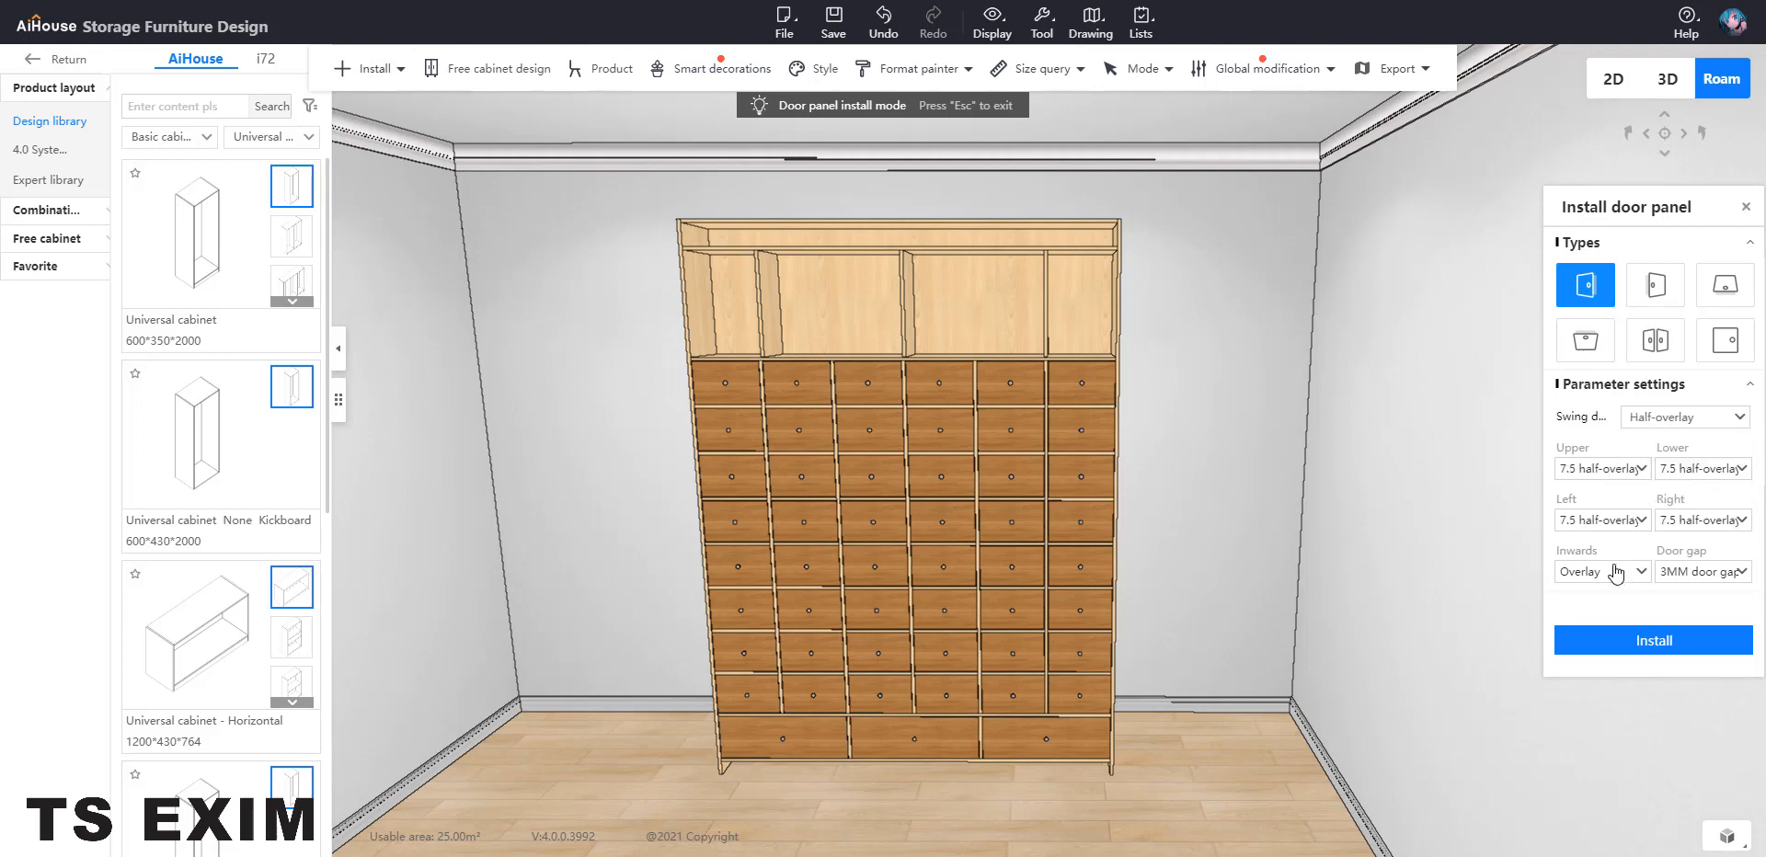
pyautogui.click(1638, 572)
pyautogui.click(1626, 607)
pyautogui.click(1712, 573)
pyautogui.click(1698, 618)
# Install a Door left panel in the leftmost opening of the tall upper row
pyautogui.click(1729, 352)
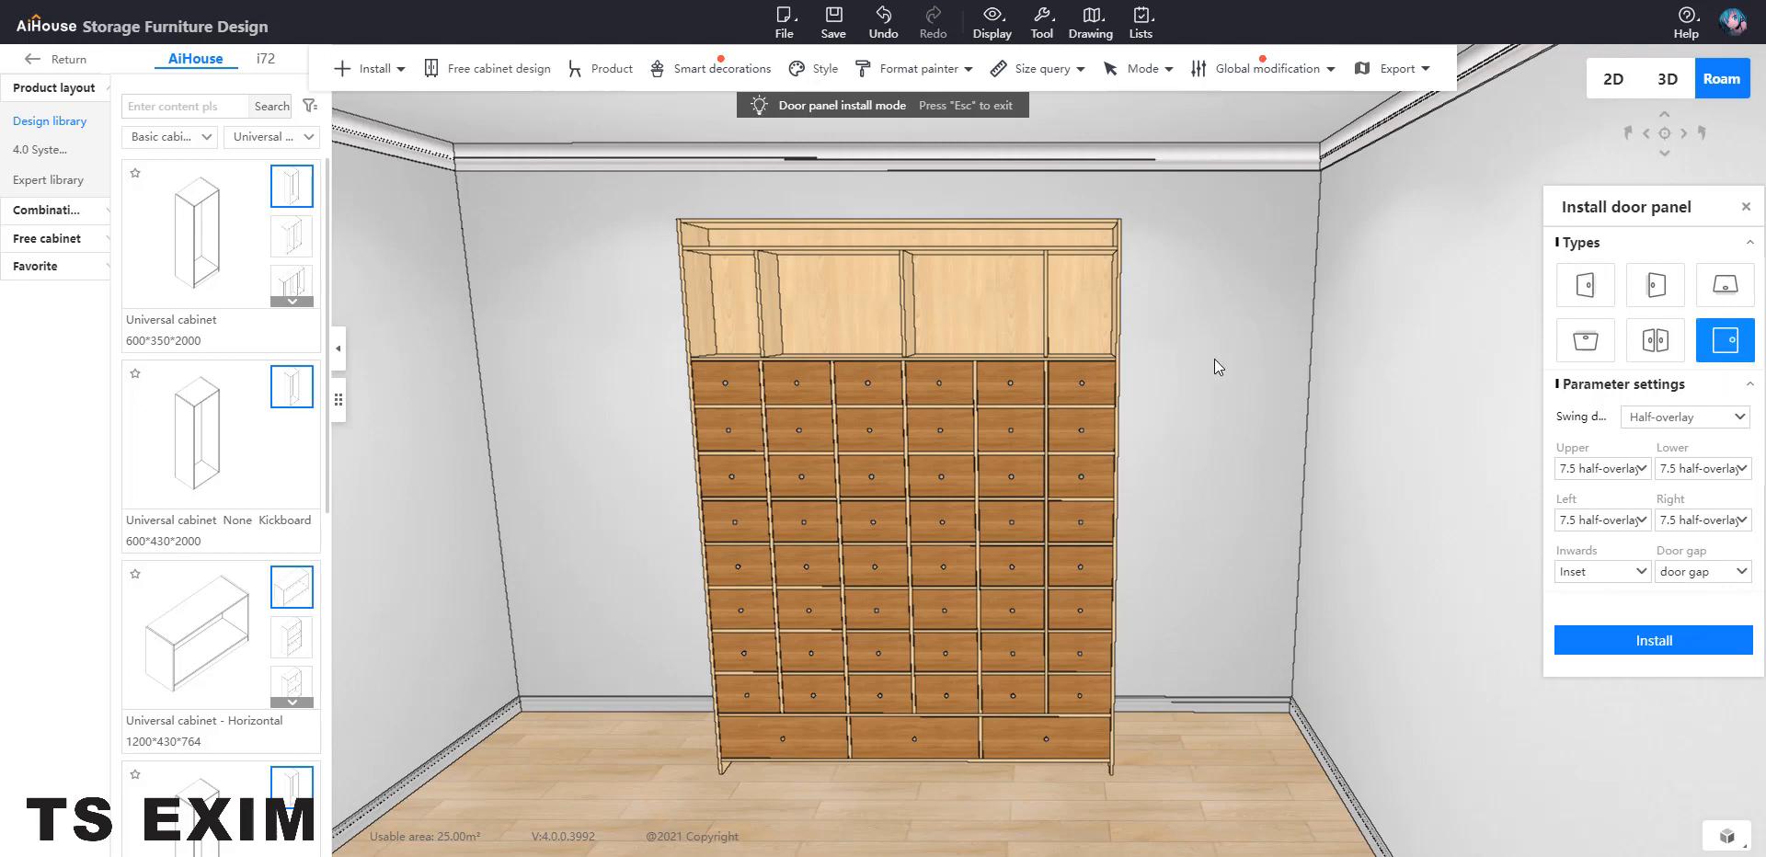
pyautogui.scroll(2, 1050, 328)
pyautogui.click(665, 307)
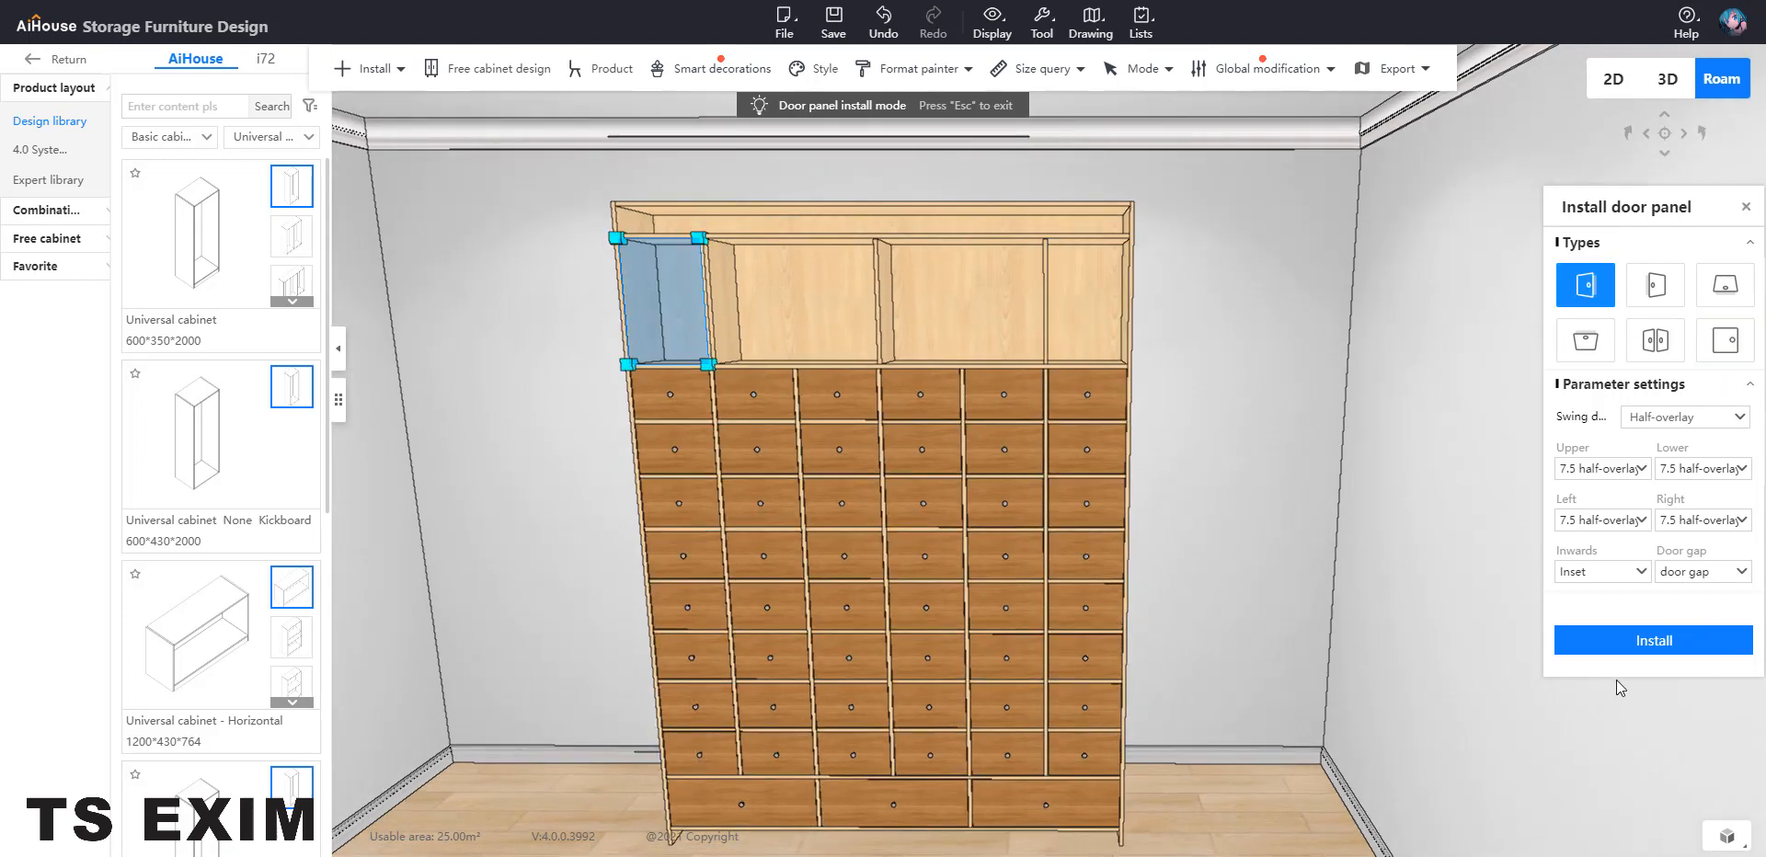
pyautogui.scroll(5, 809, 331)
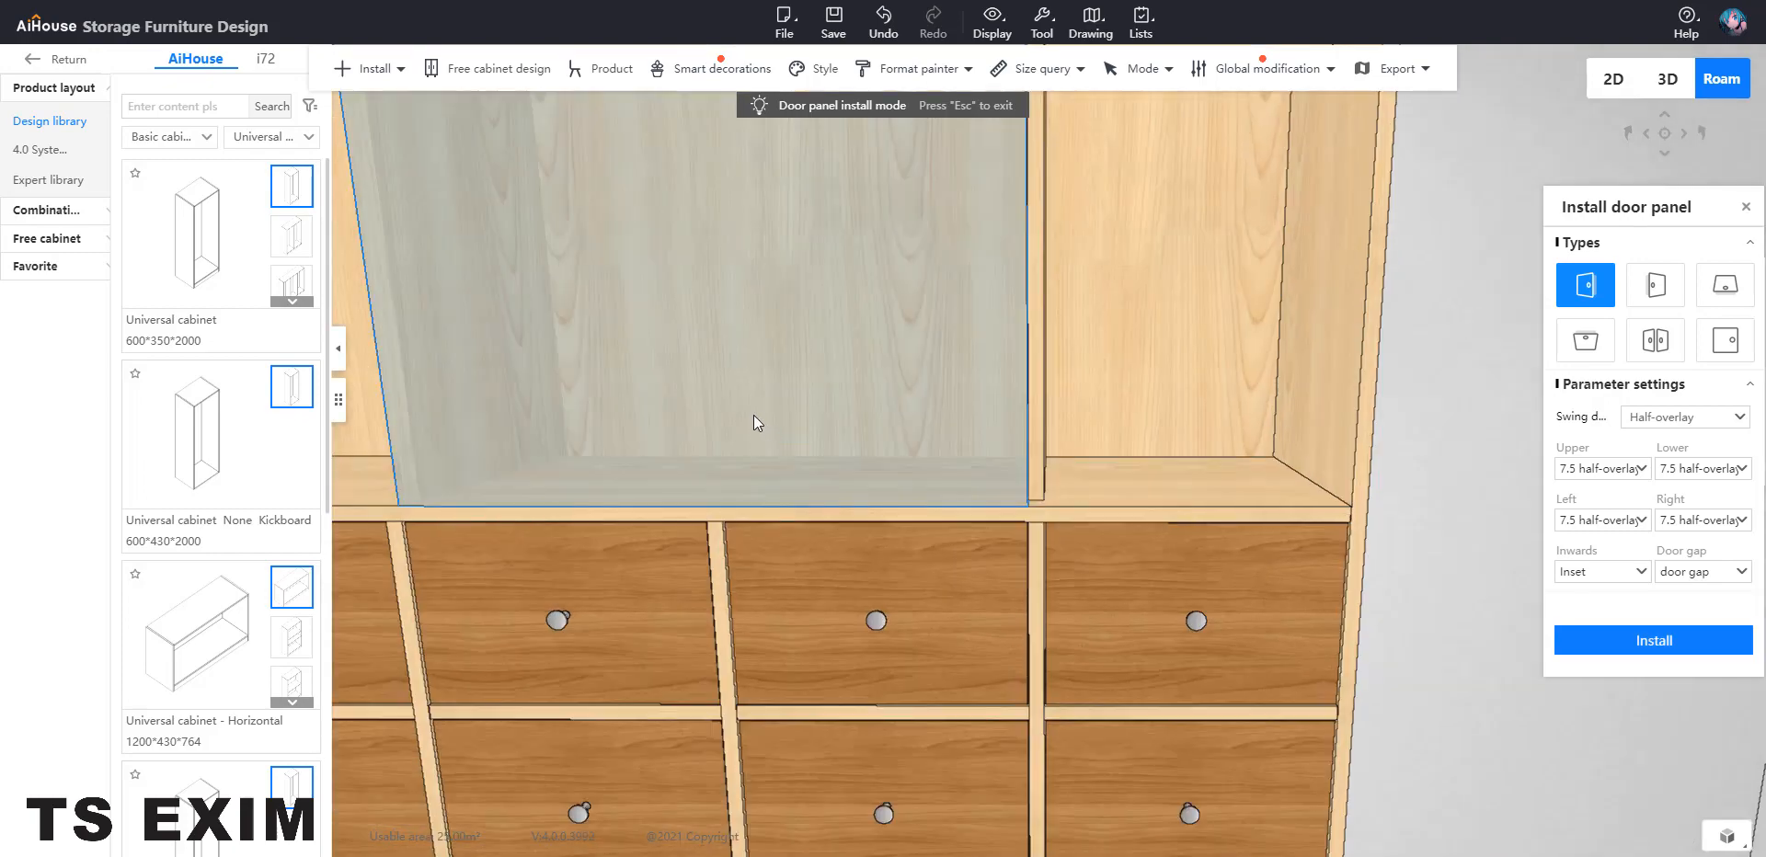
pyautogui.moveTo(753, 416); pyautogui.dragTo(658, 400, button='right')
pyautogui.scroll(-4, 658, 400)
pyautogui.moveTo(828, 368); pyautogui.dragTo(954, 358, button='right')
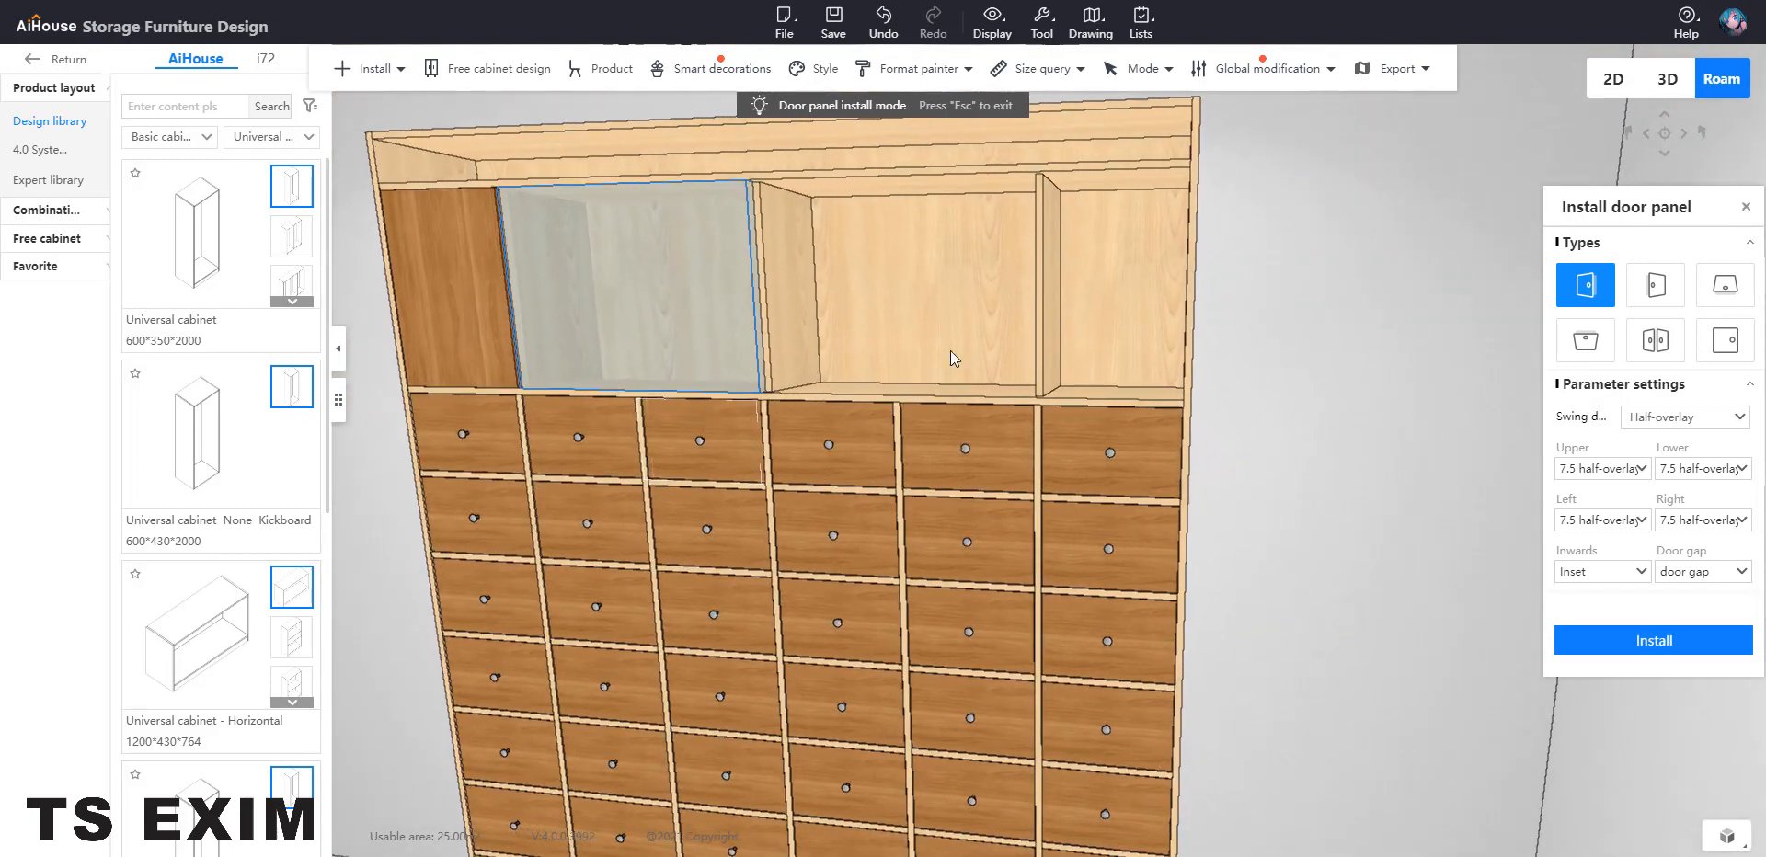
# Install Door left panels in the rightmost and second openings of the tall upper row
pyautogui.click(1124, 336)
pyautogui.click(1637, 638)
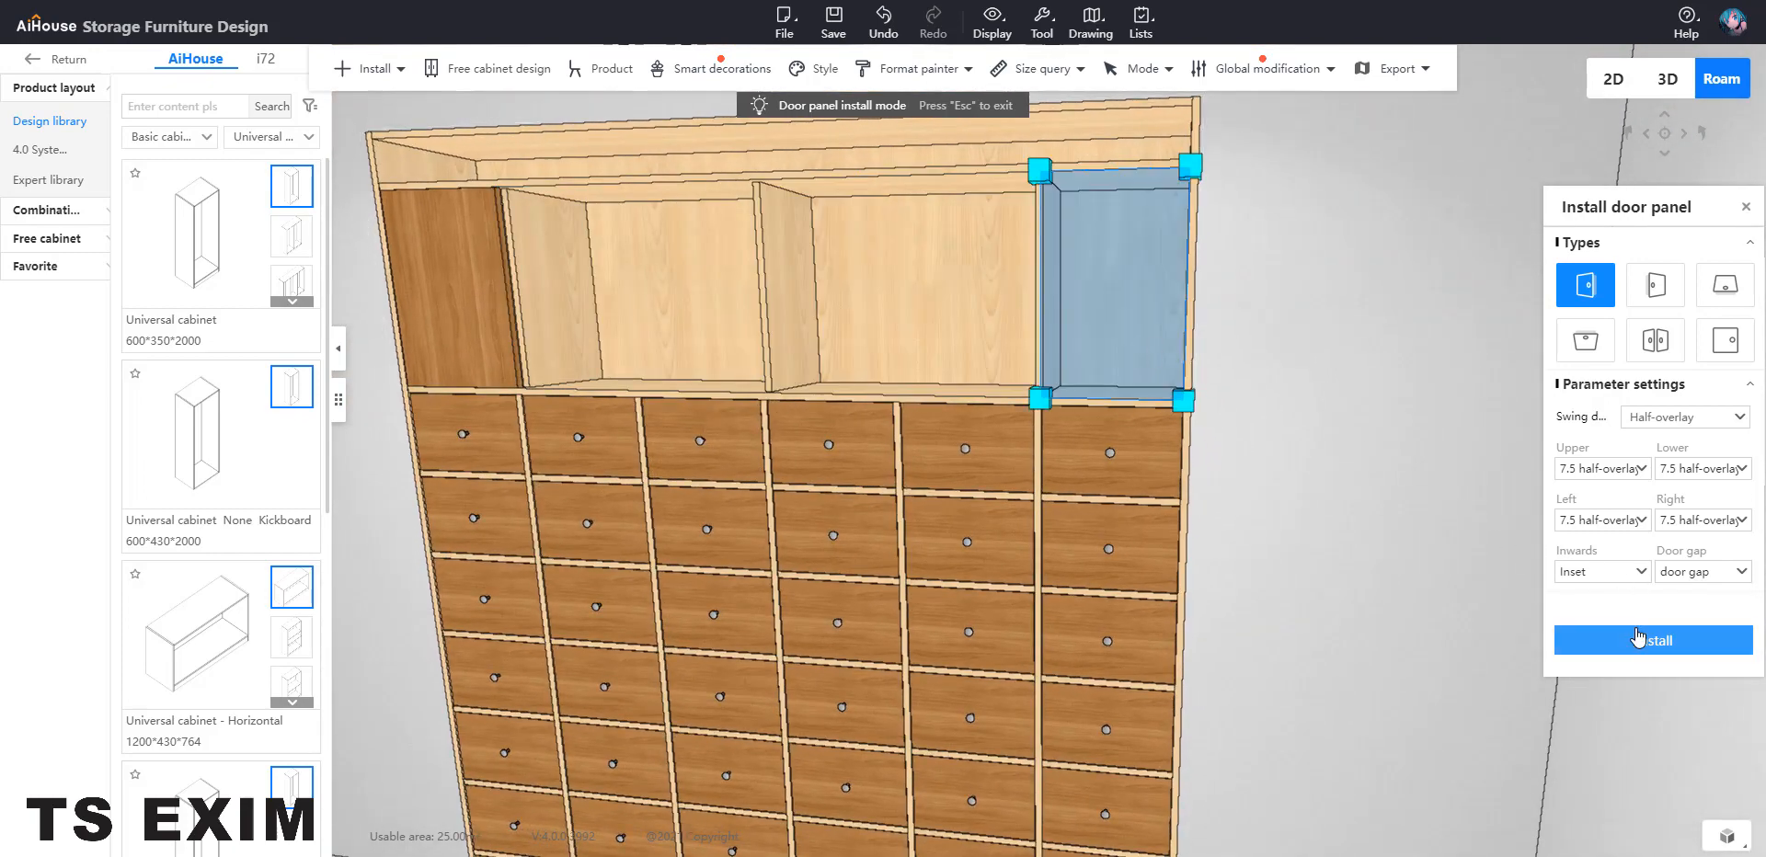
pyautogui.moveTo(1010, 368); pyautogui.dragTo(1086, 342, button='right')
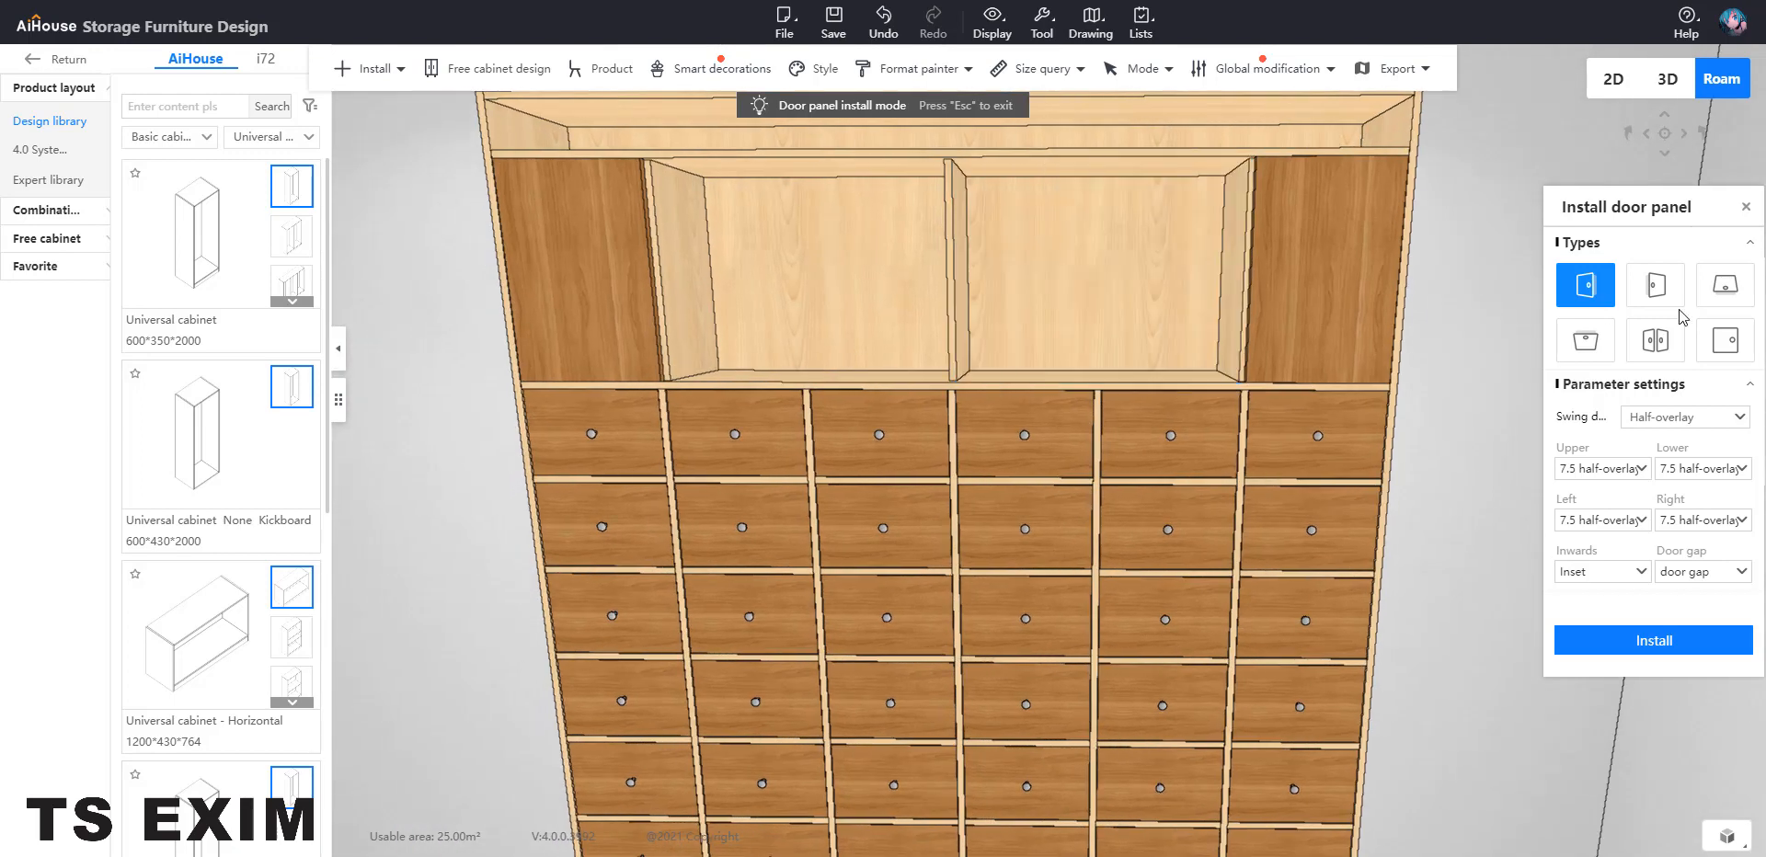
pyautogui.click(850, 266)
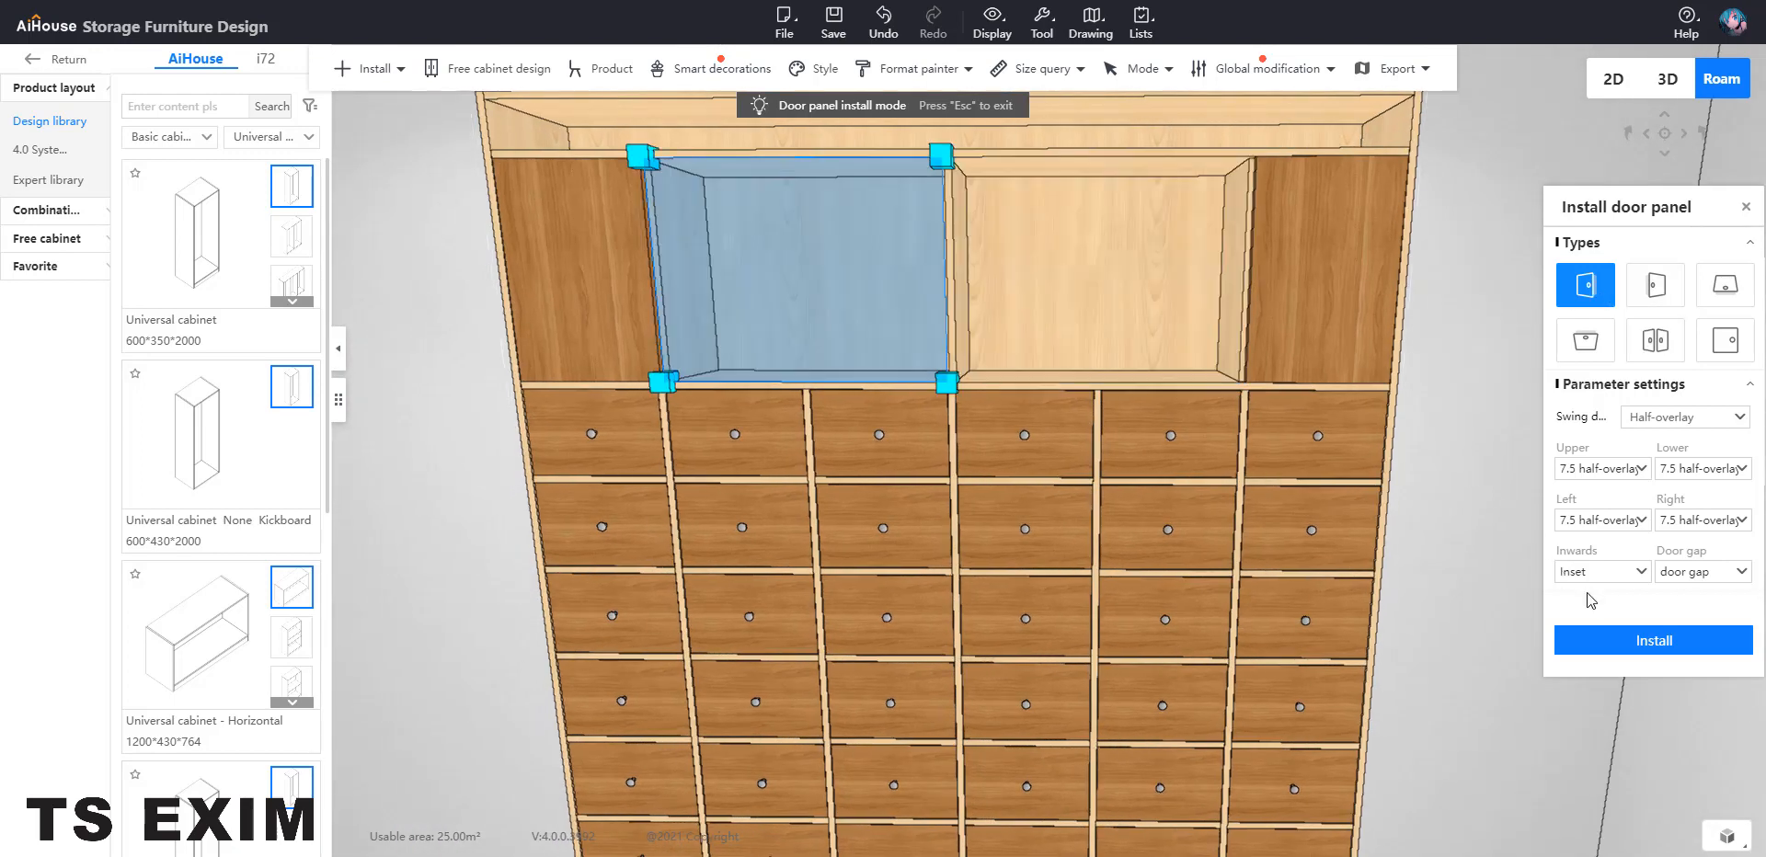
pyautogui.click(1611, 644)
# Install a right-opening door panel in the third opening of the tall upper row and finish door installation
pyautogui.click(1039, 256)
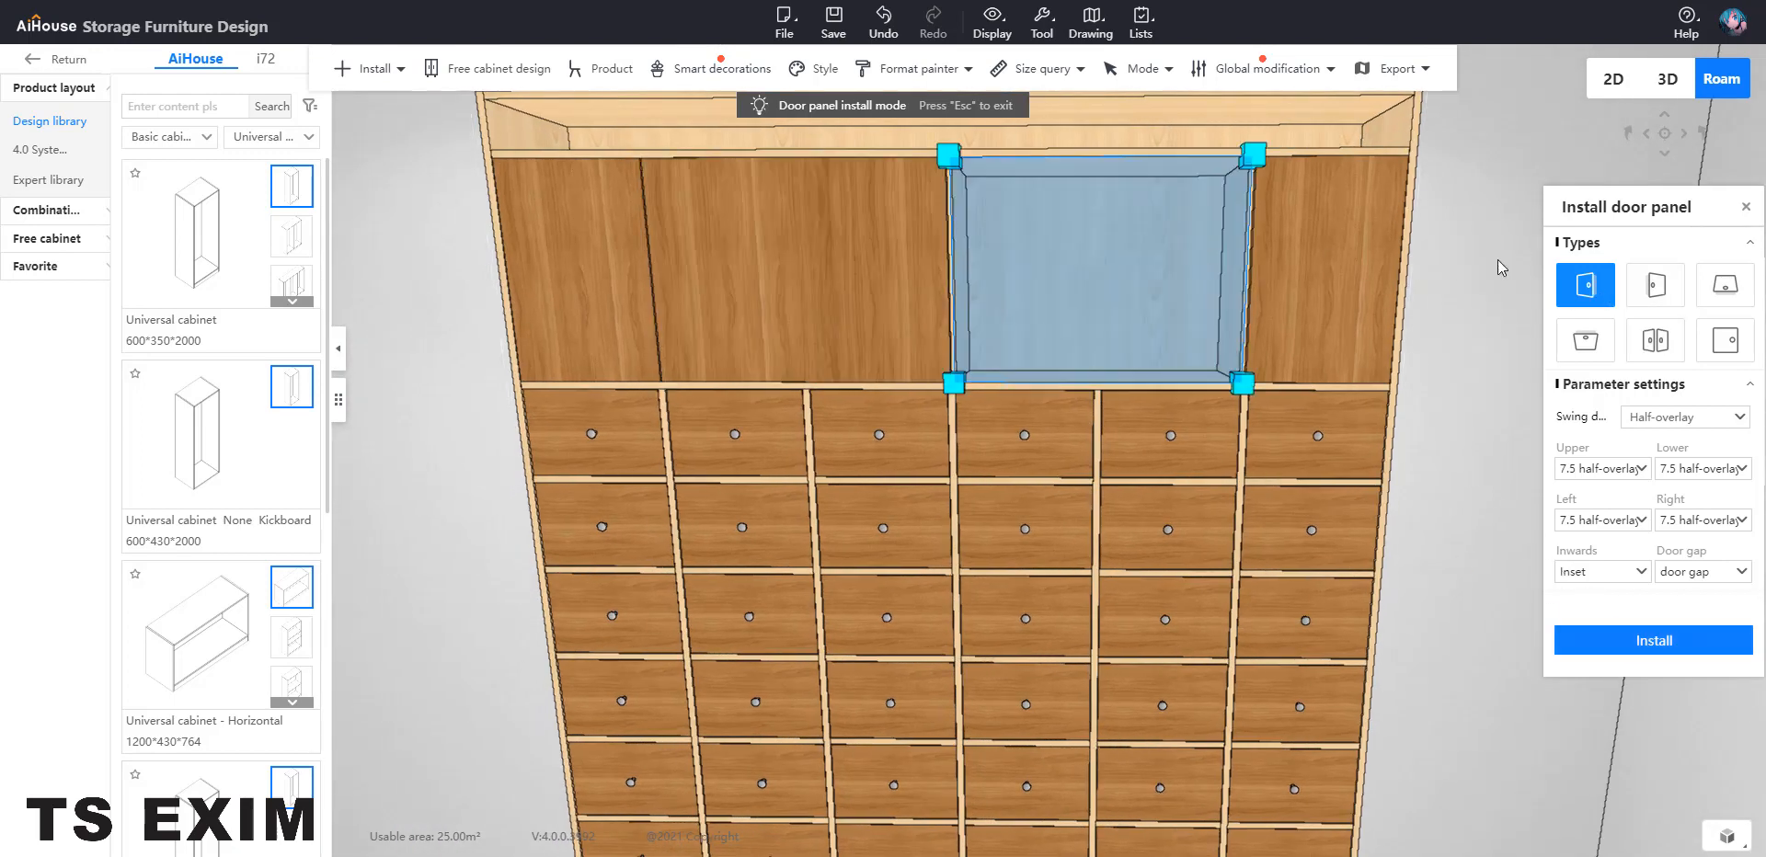
pyautogui.click(1641, 289)
pyautogui.click(1656, 644)
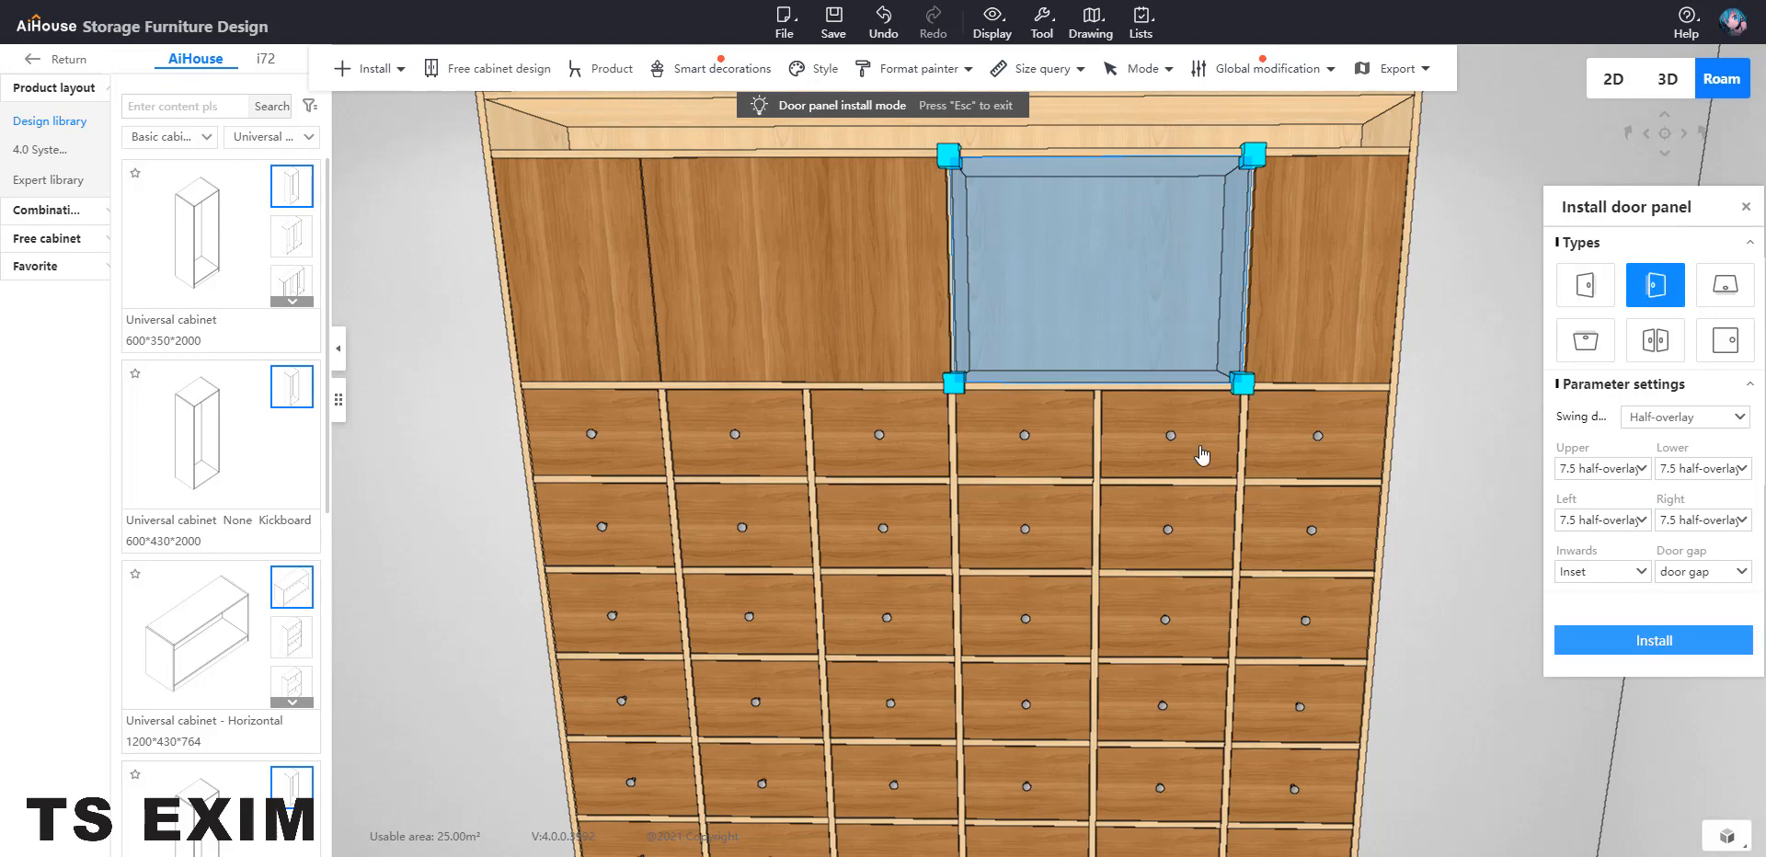
pyautogui.scroll(-3, 971, 432)
pyautogui.scroll(-5, 983, 412)
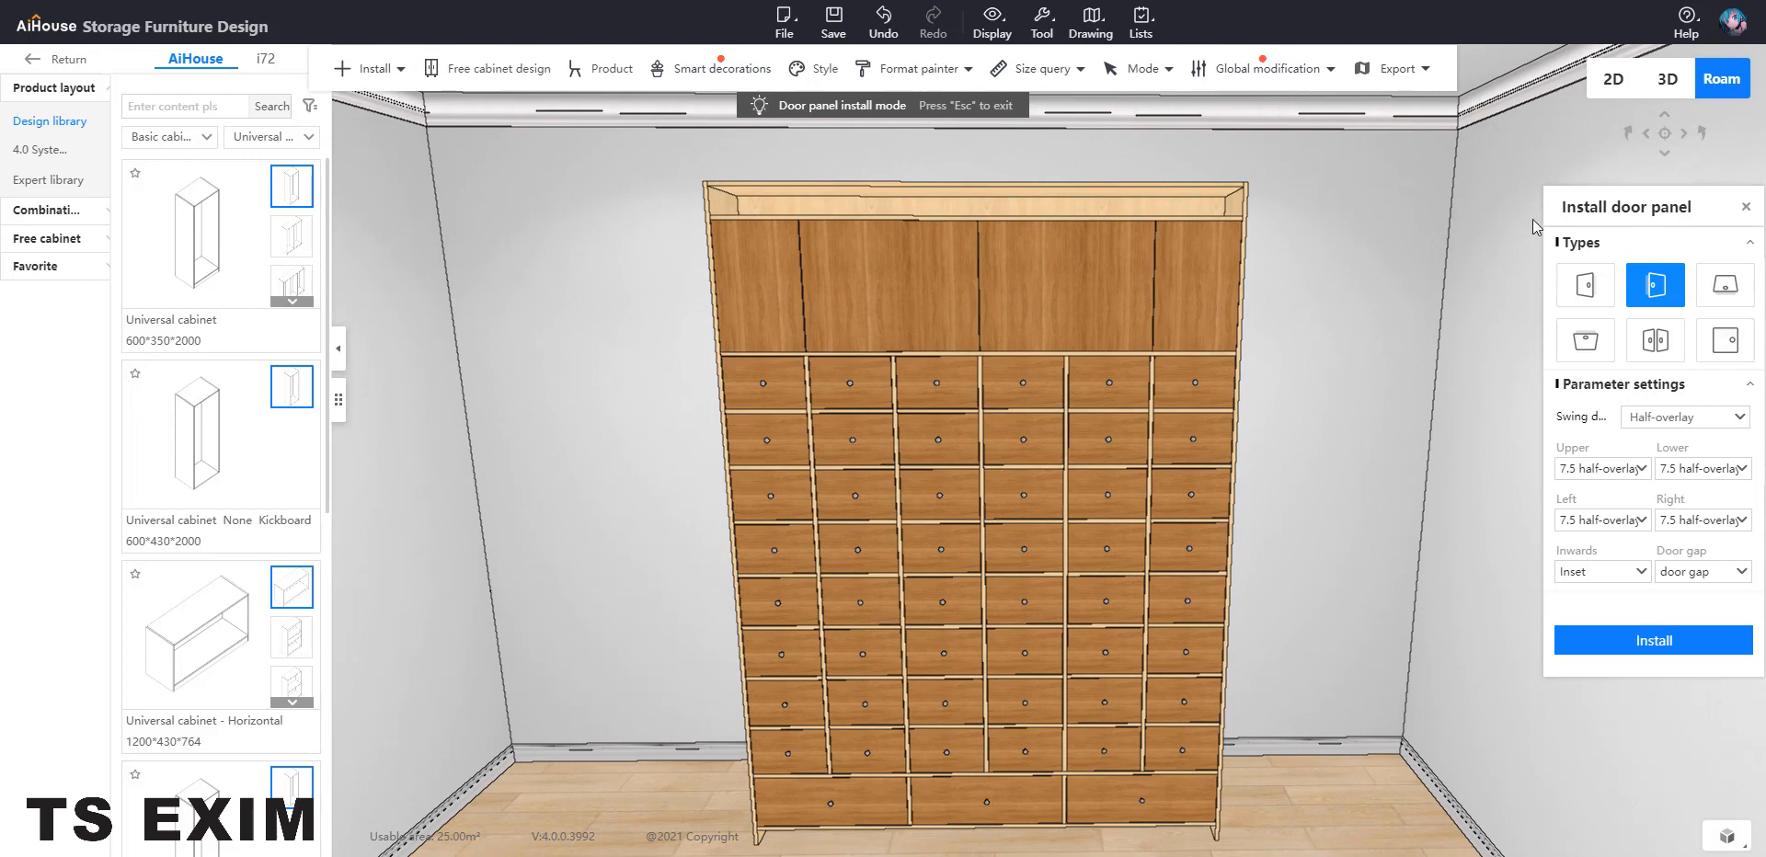
pyautogui.click(1738, 208)
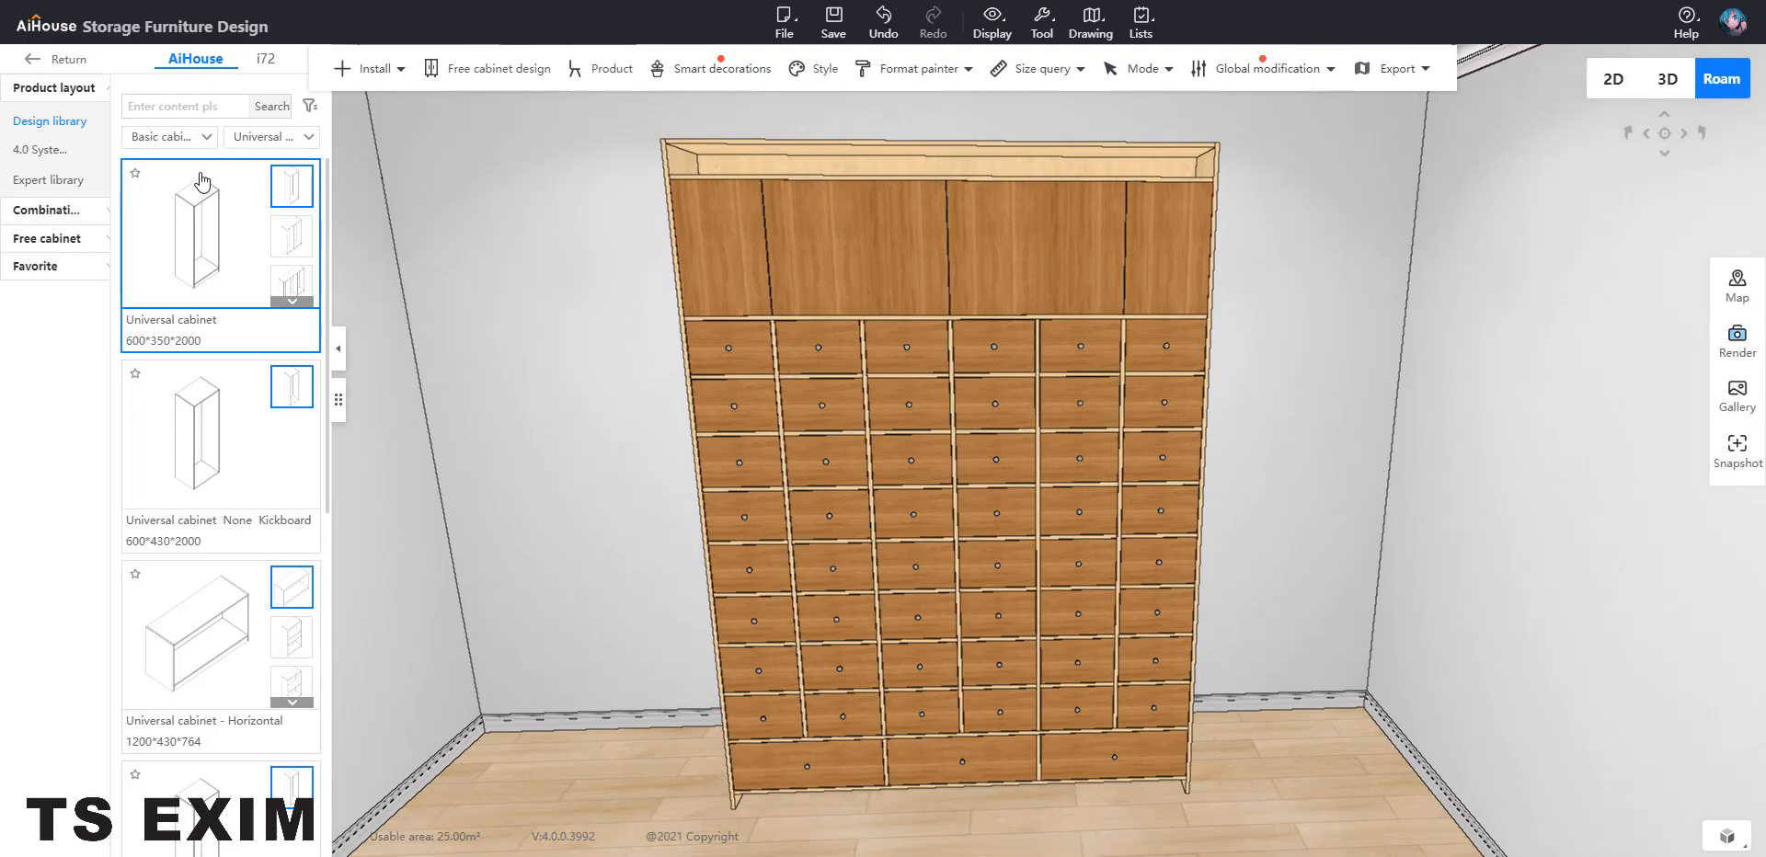
# Switch the design library to Parts and show its decoration category
pyautogui.click(200, 134)
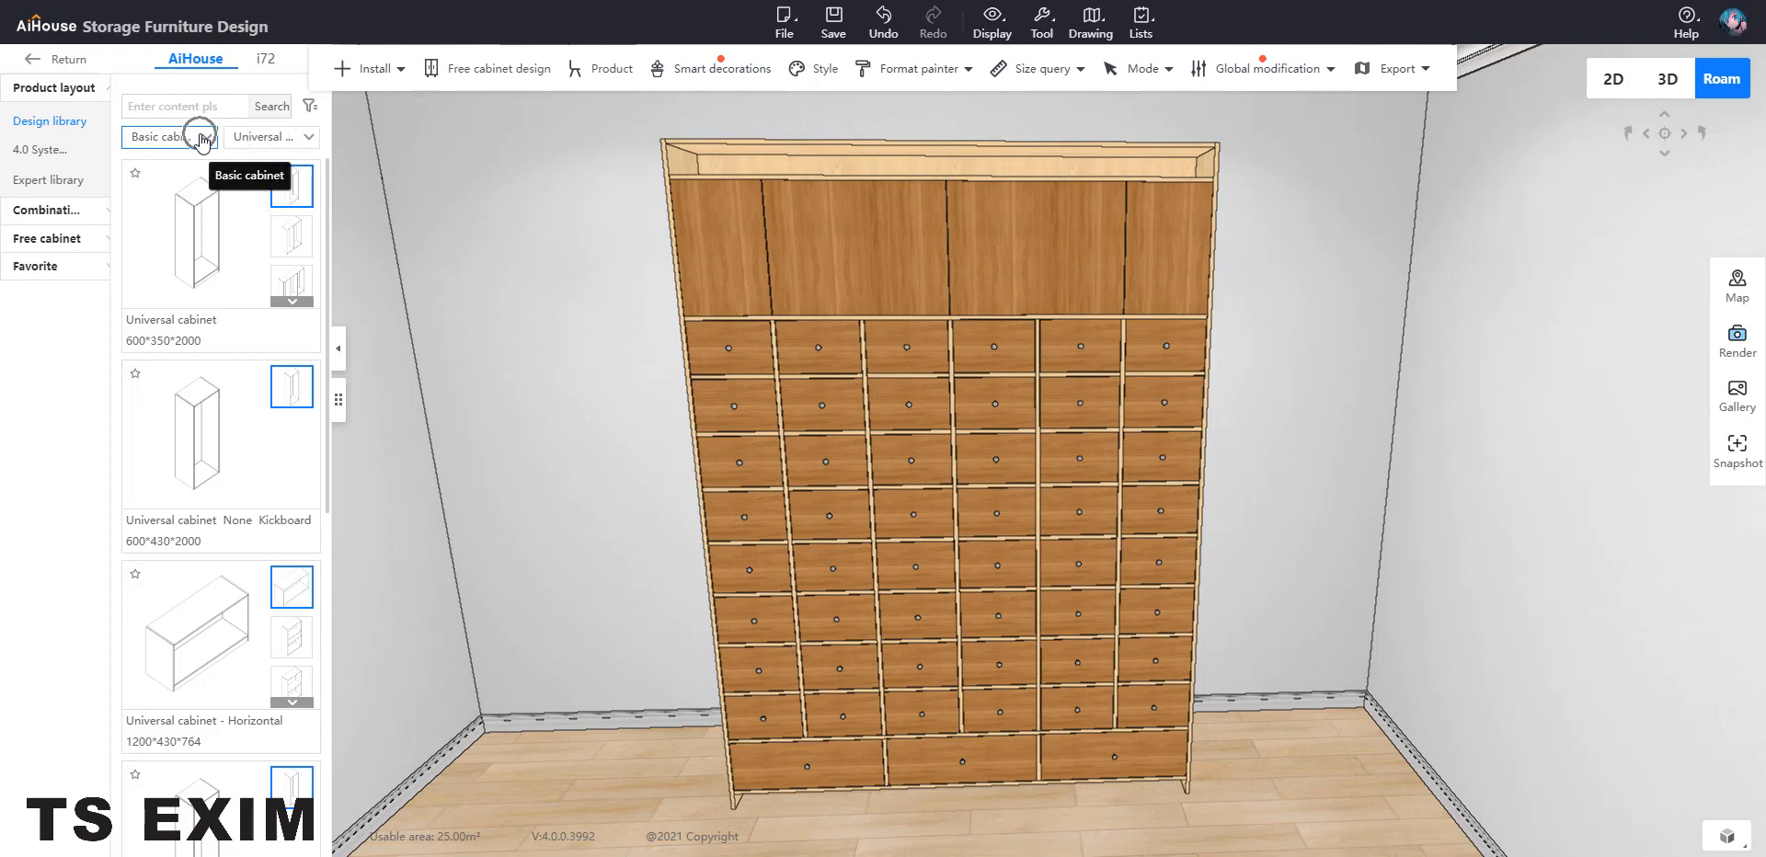
pyautogui.click(202, 138)
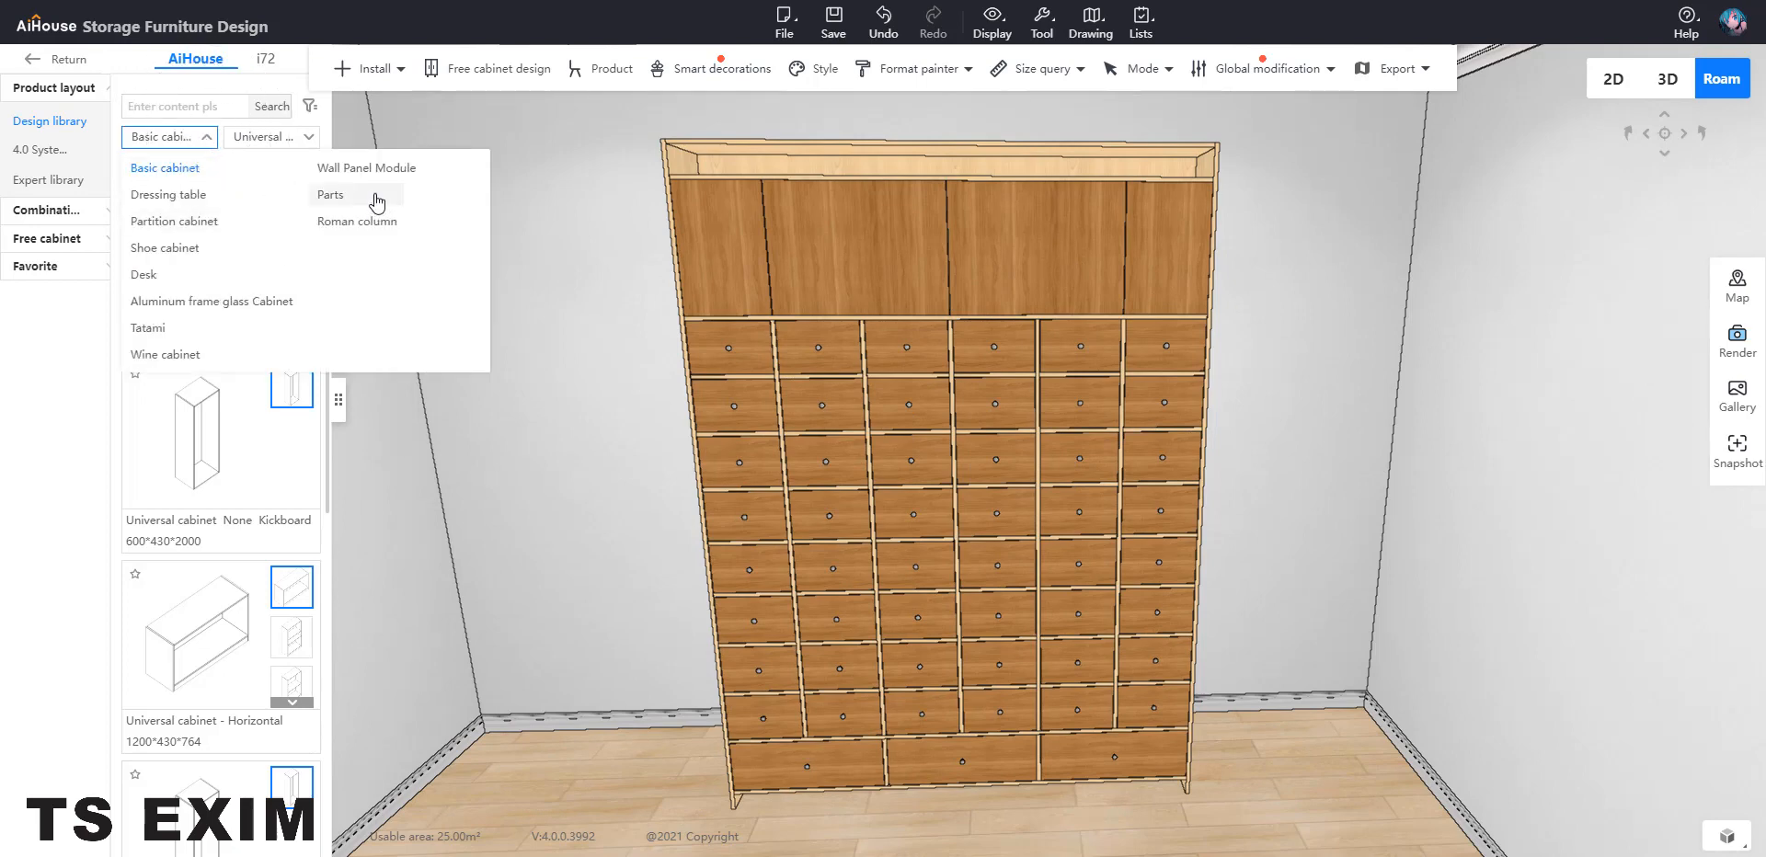
pyautogui.click(356, 204)
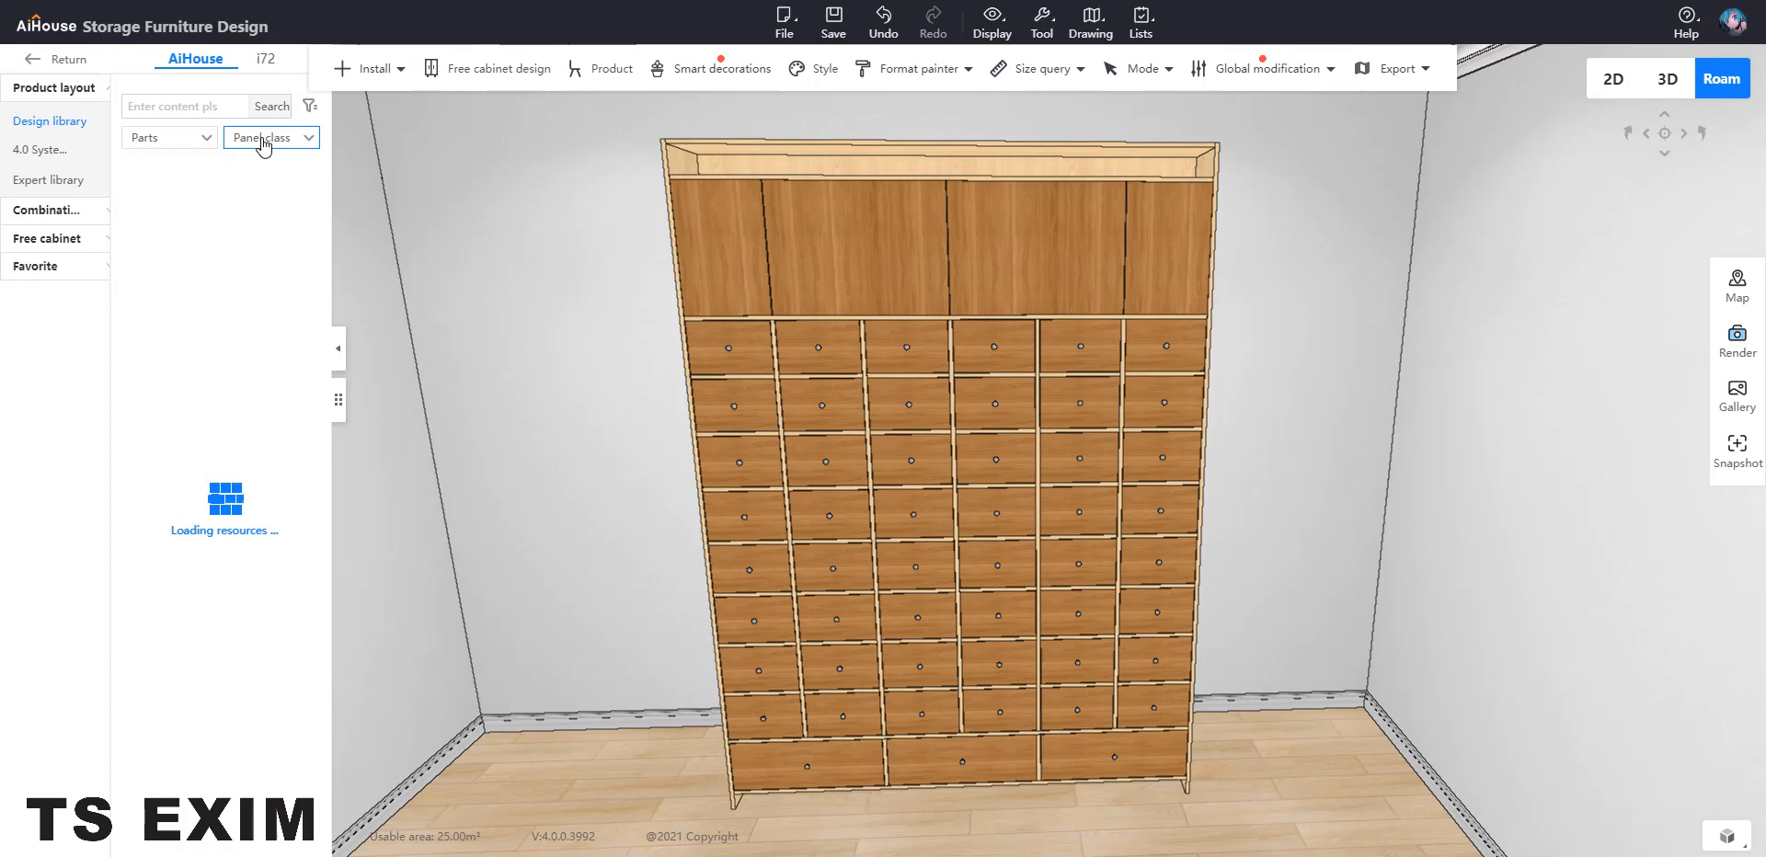
pyautogui.click(262, 140)
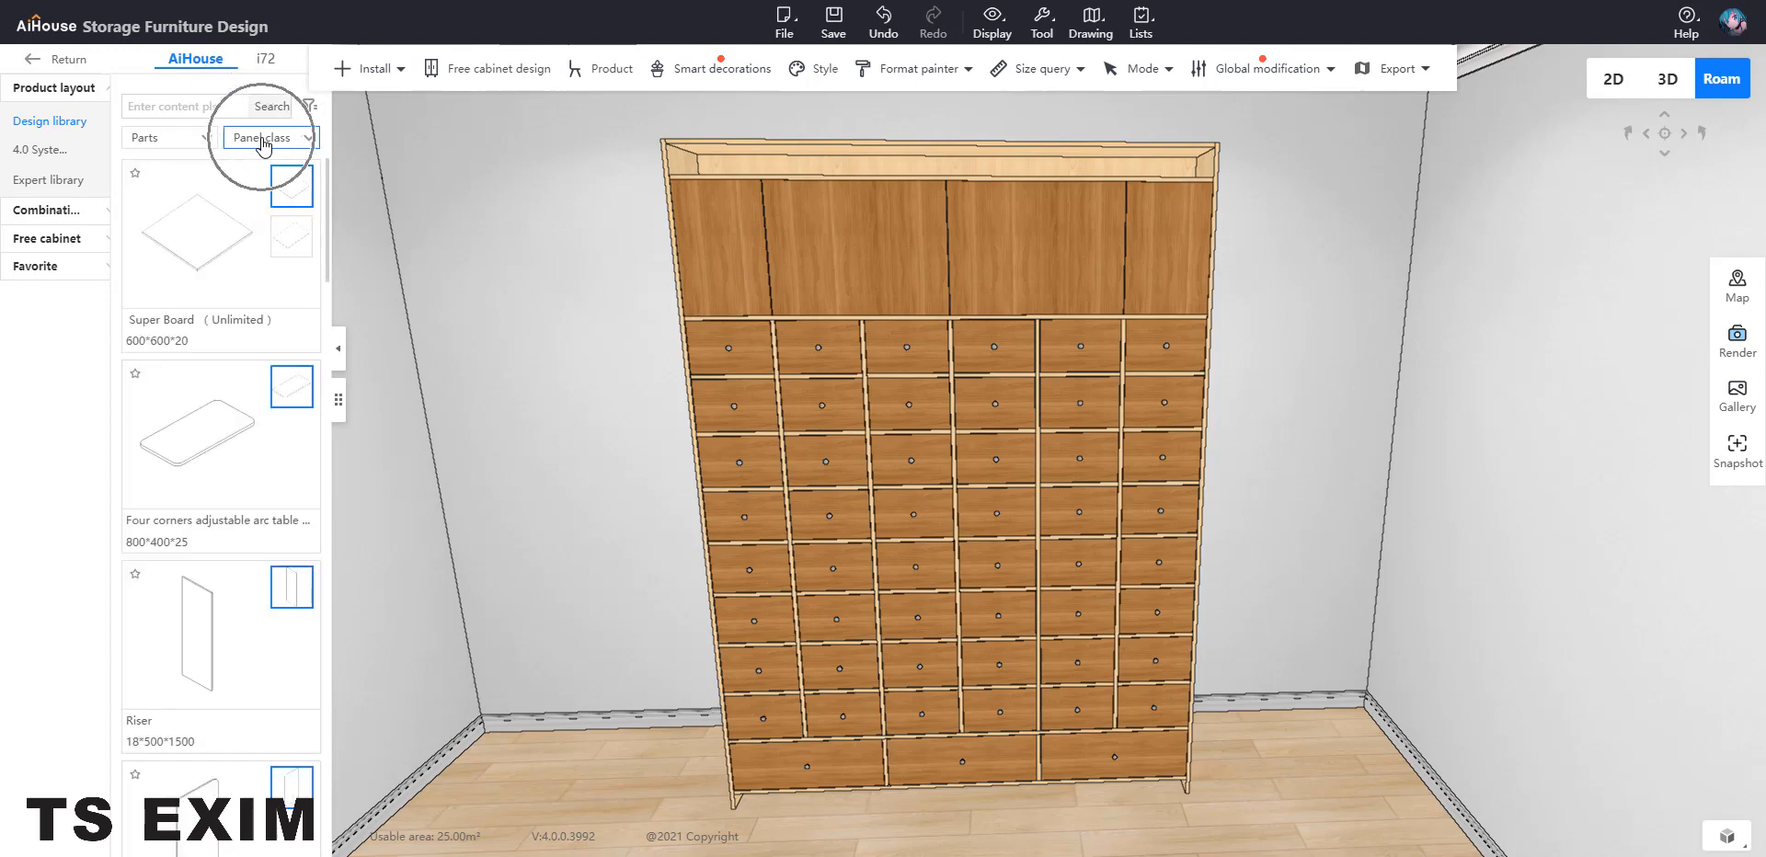
pyautogui.click(288, 276)
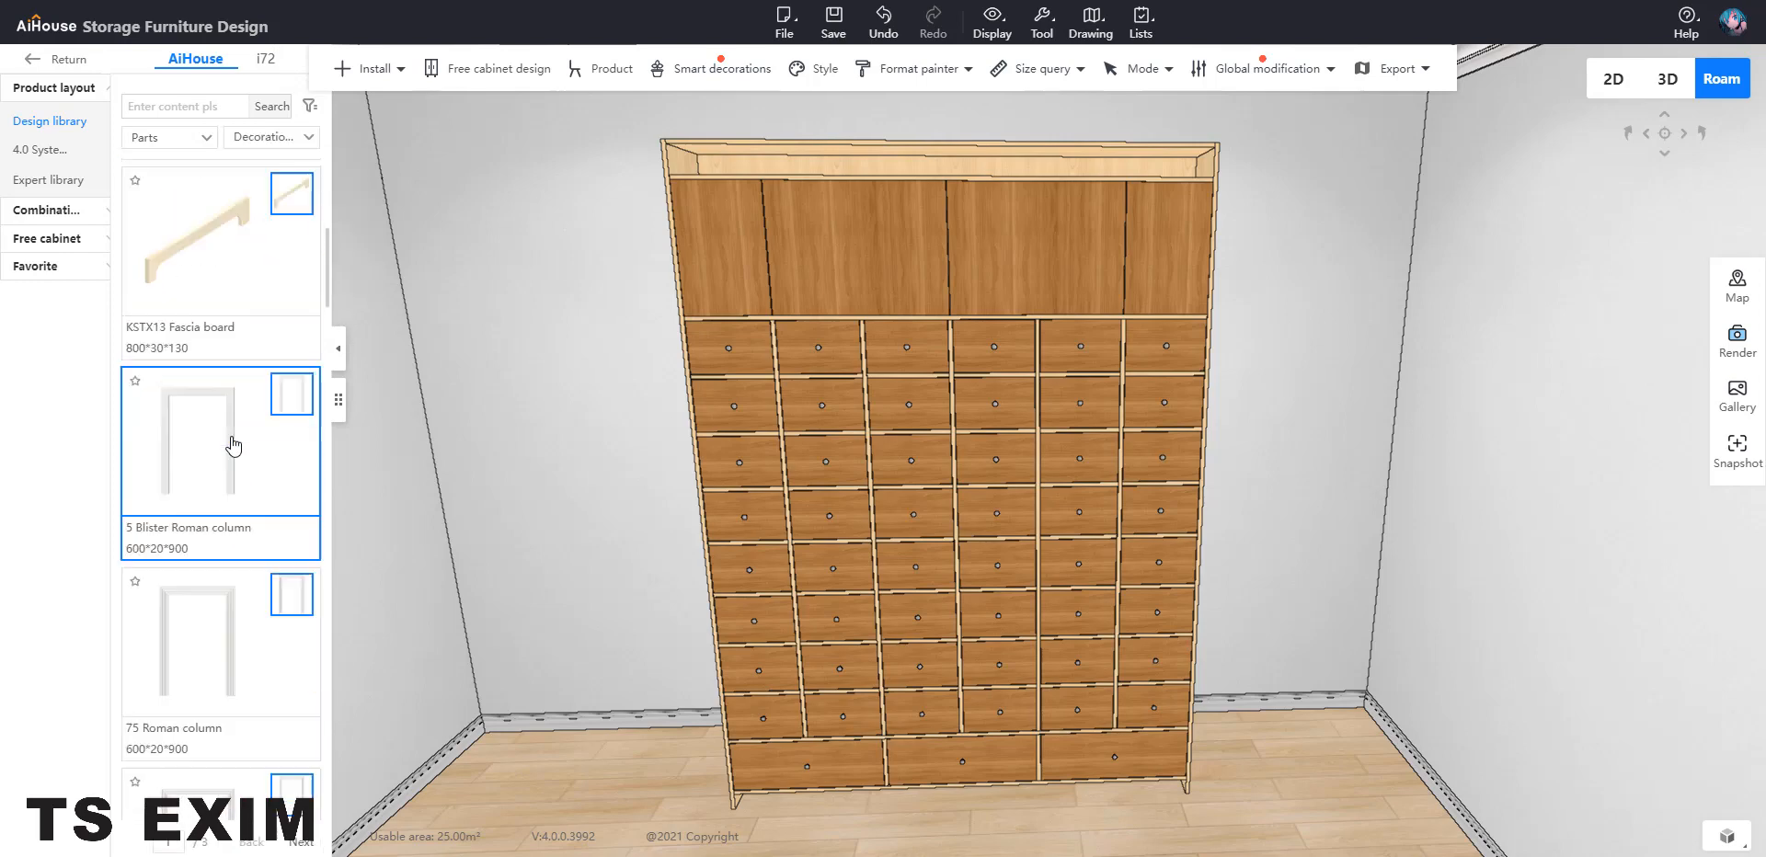
# Place a Centennial Impression BNM-20 fascia and a Centennial Impression BNM-19 fascia from the decoration library in front of the cabinet
pyautogui.scroll(-10, 233, 446)
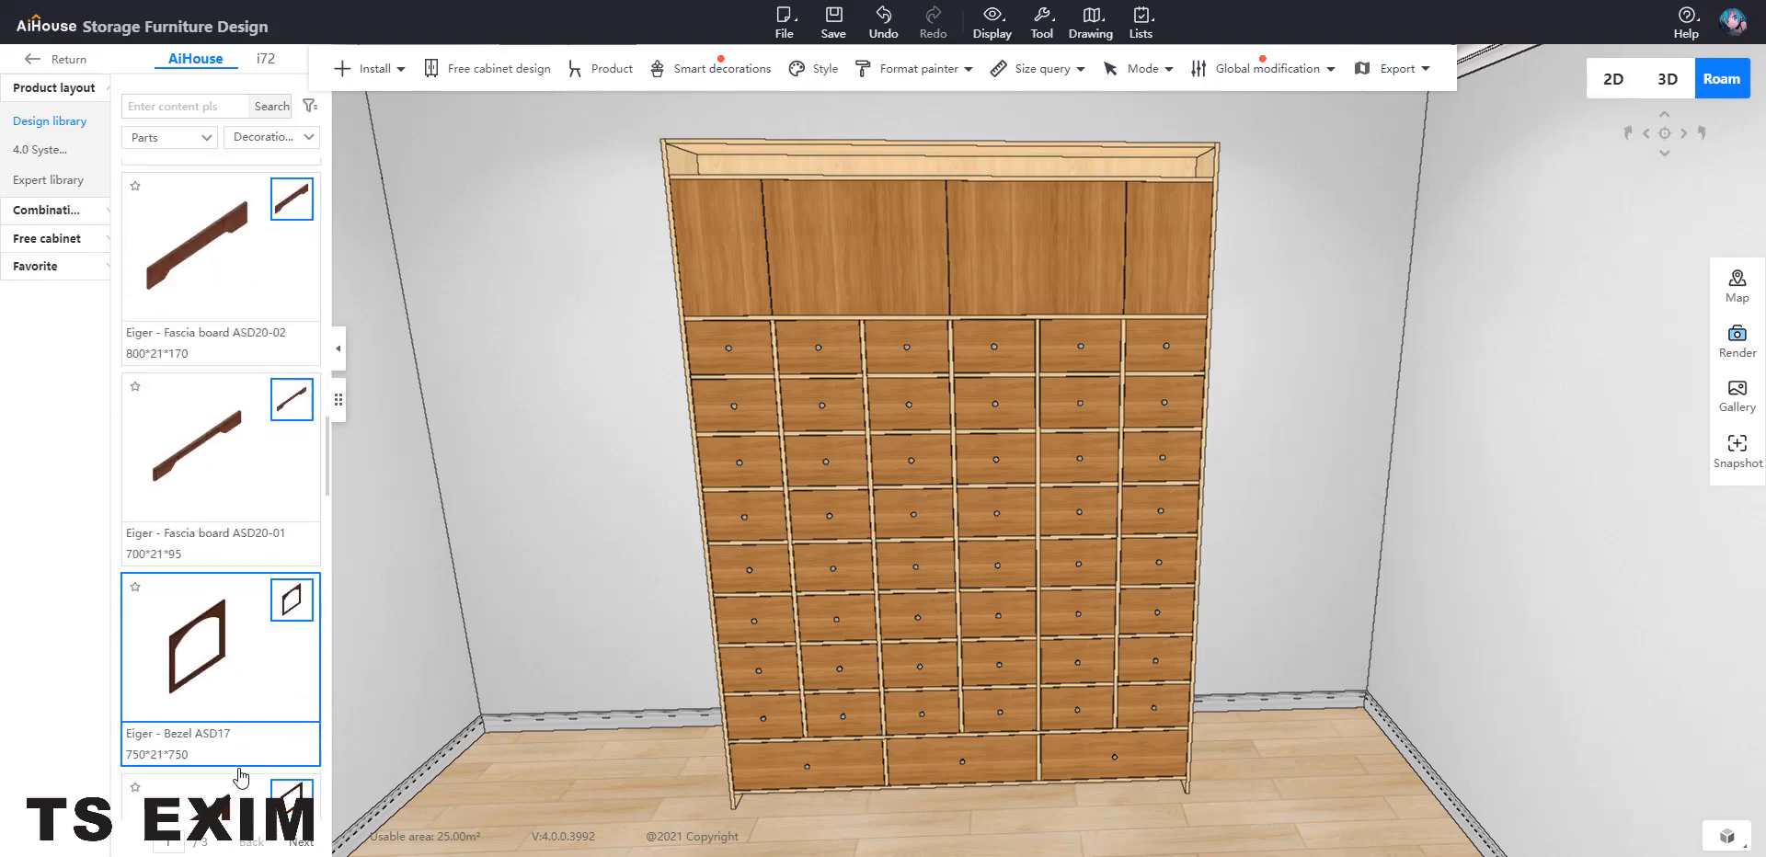
pyautogui.scroll(-10, 241, 777)
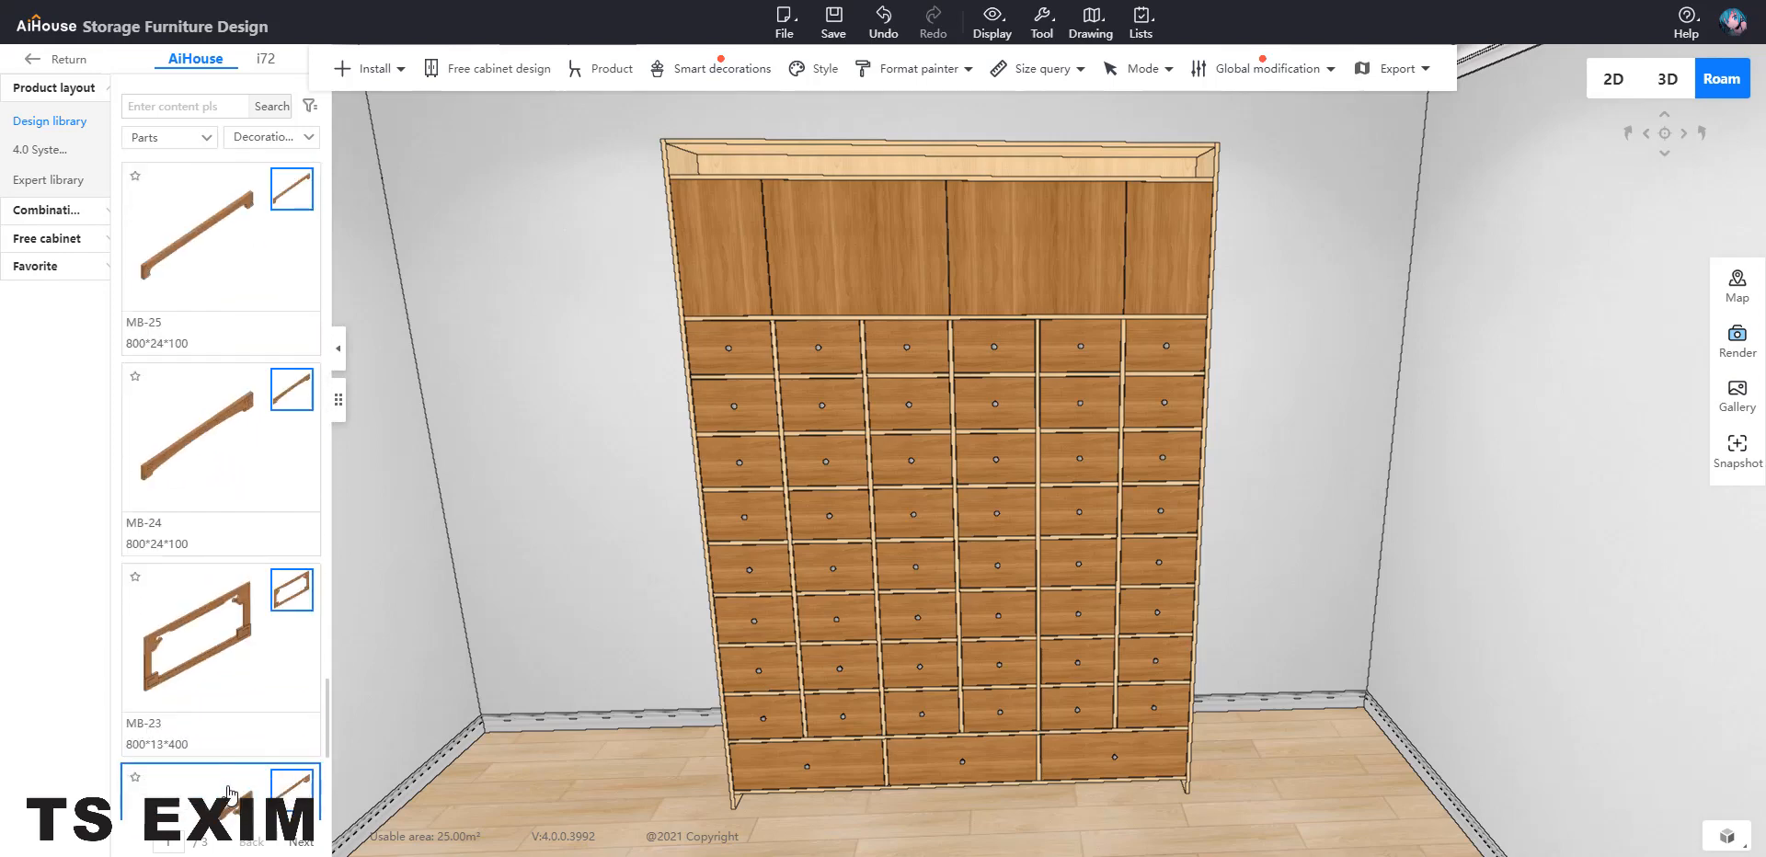
pyautogui.scroll(-5, 229, 792)
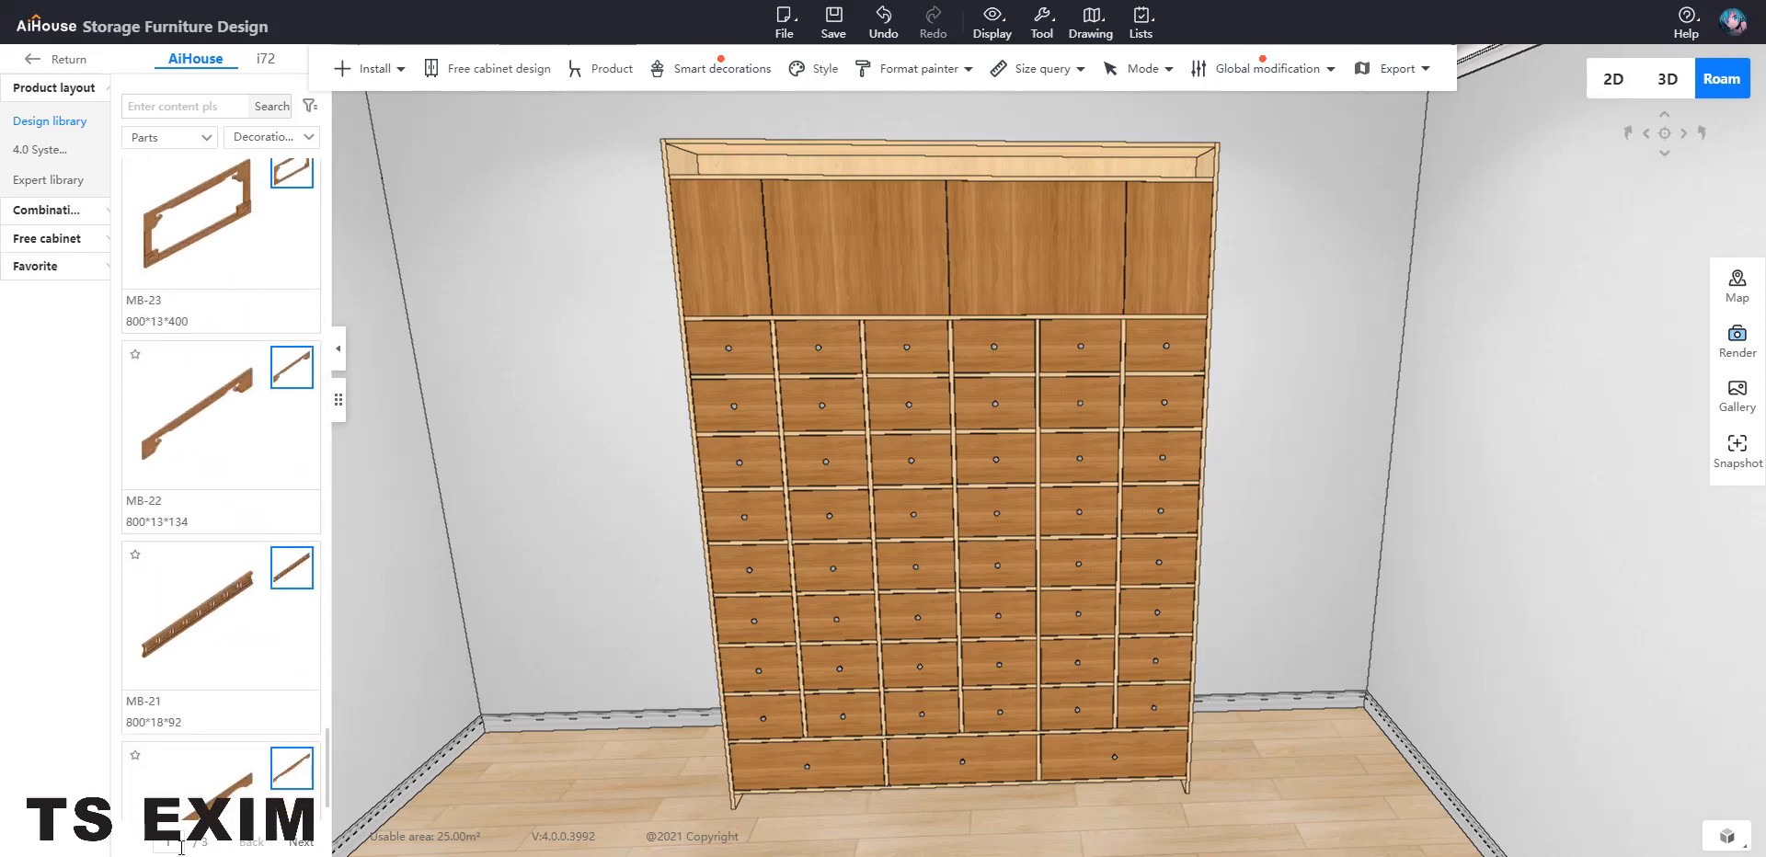
pyautogui.click(273, 843)
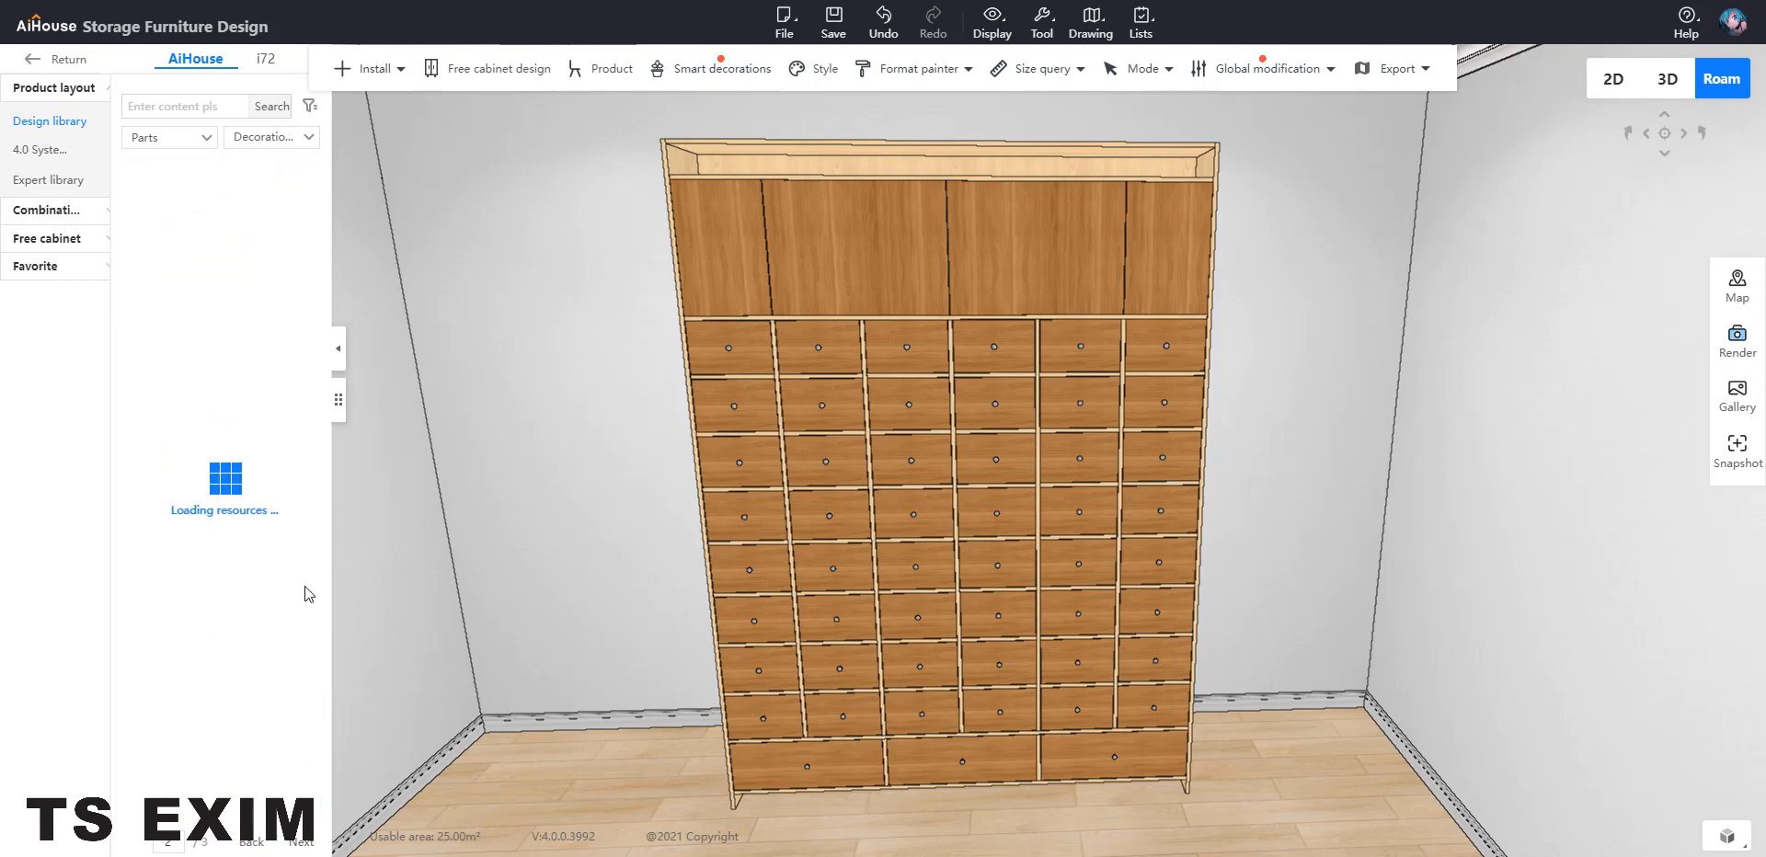
pyautogui.scroll(-10, 251, 438)
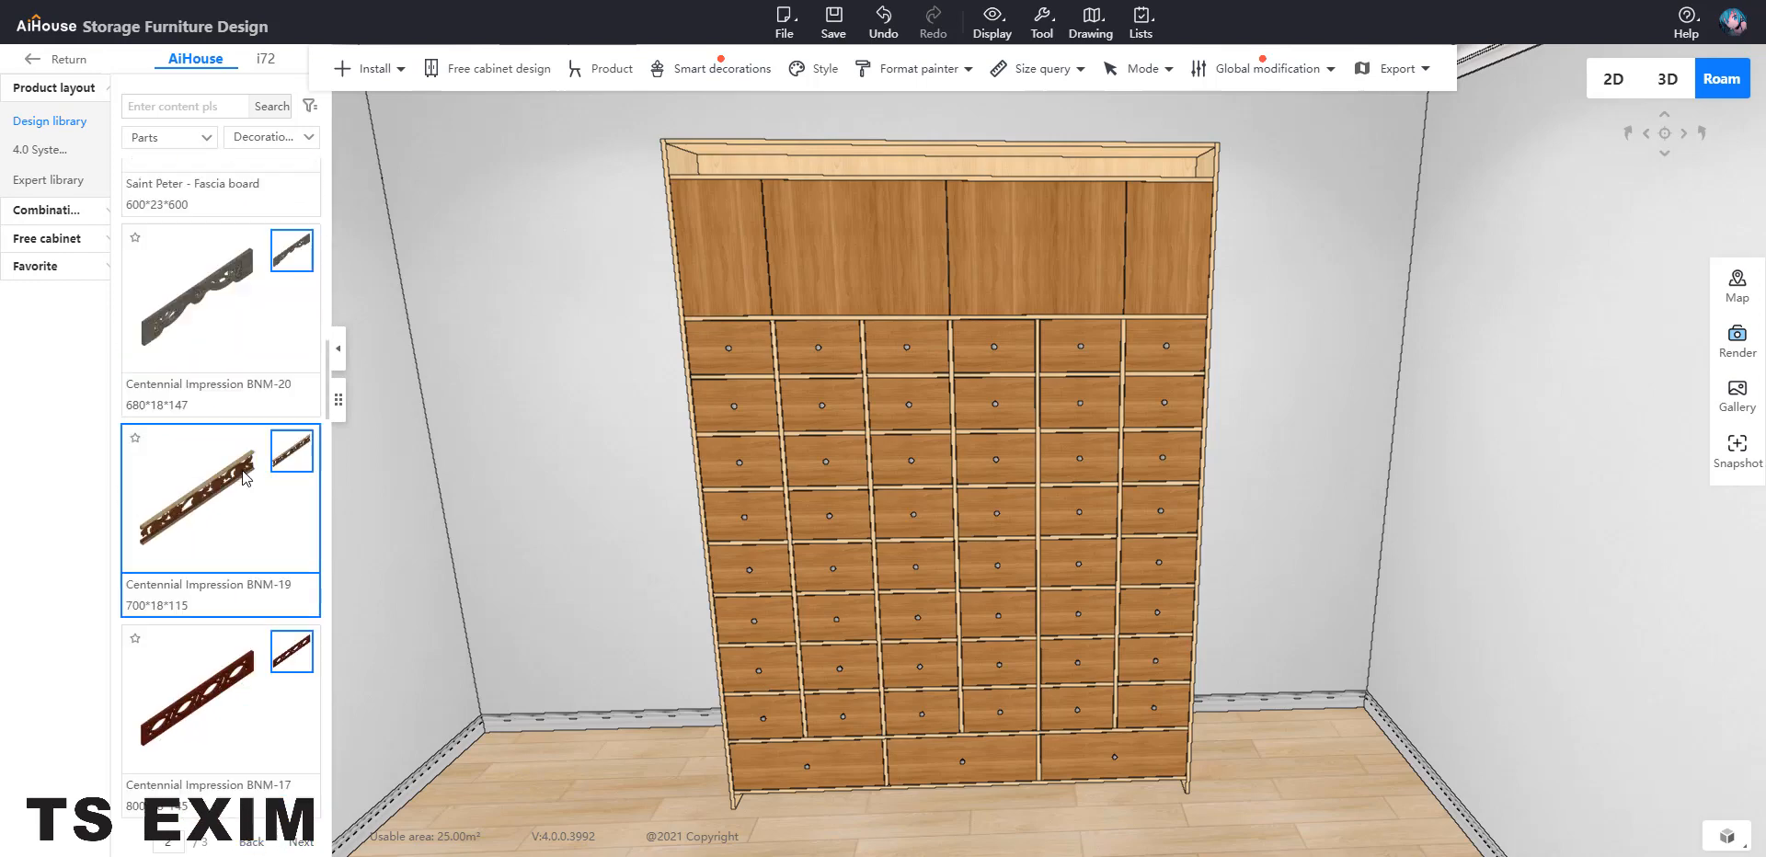
pyautogui.scroll(1, 257, 345)
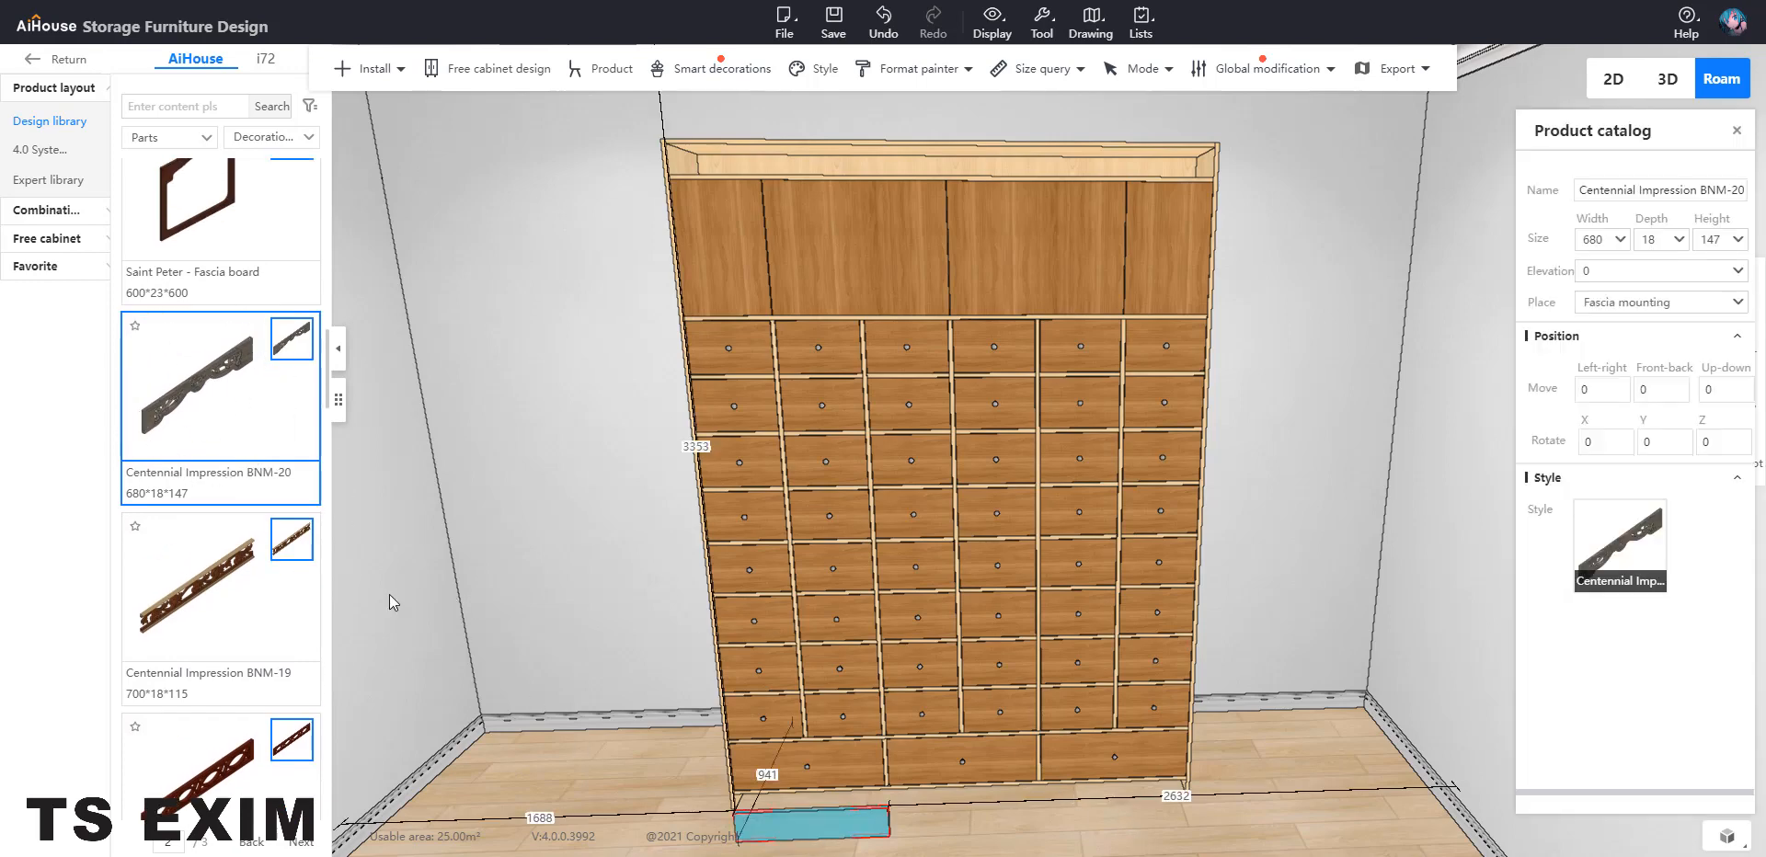
pyautogui.click(389, 594)
pyautogui.click(224, 598)
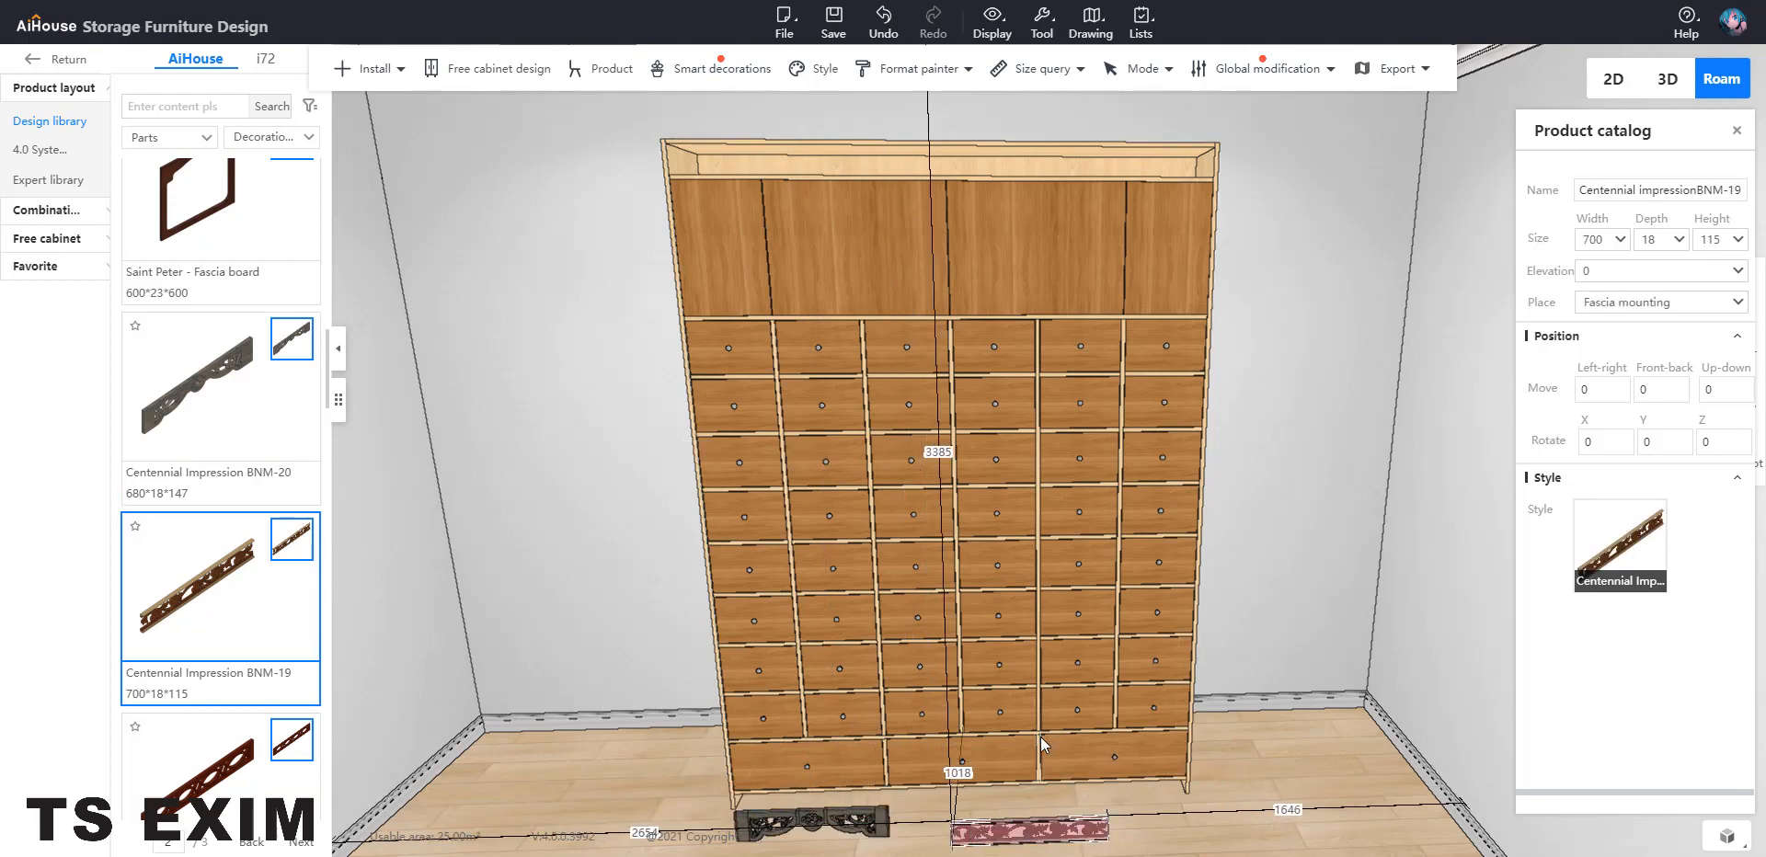
pyautogui.click(1324, 608)
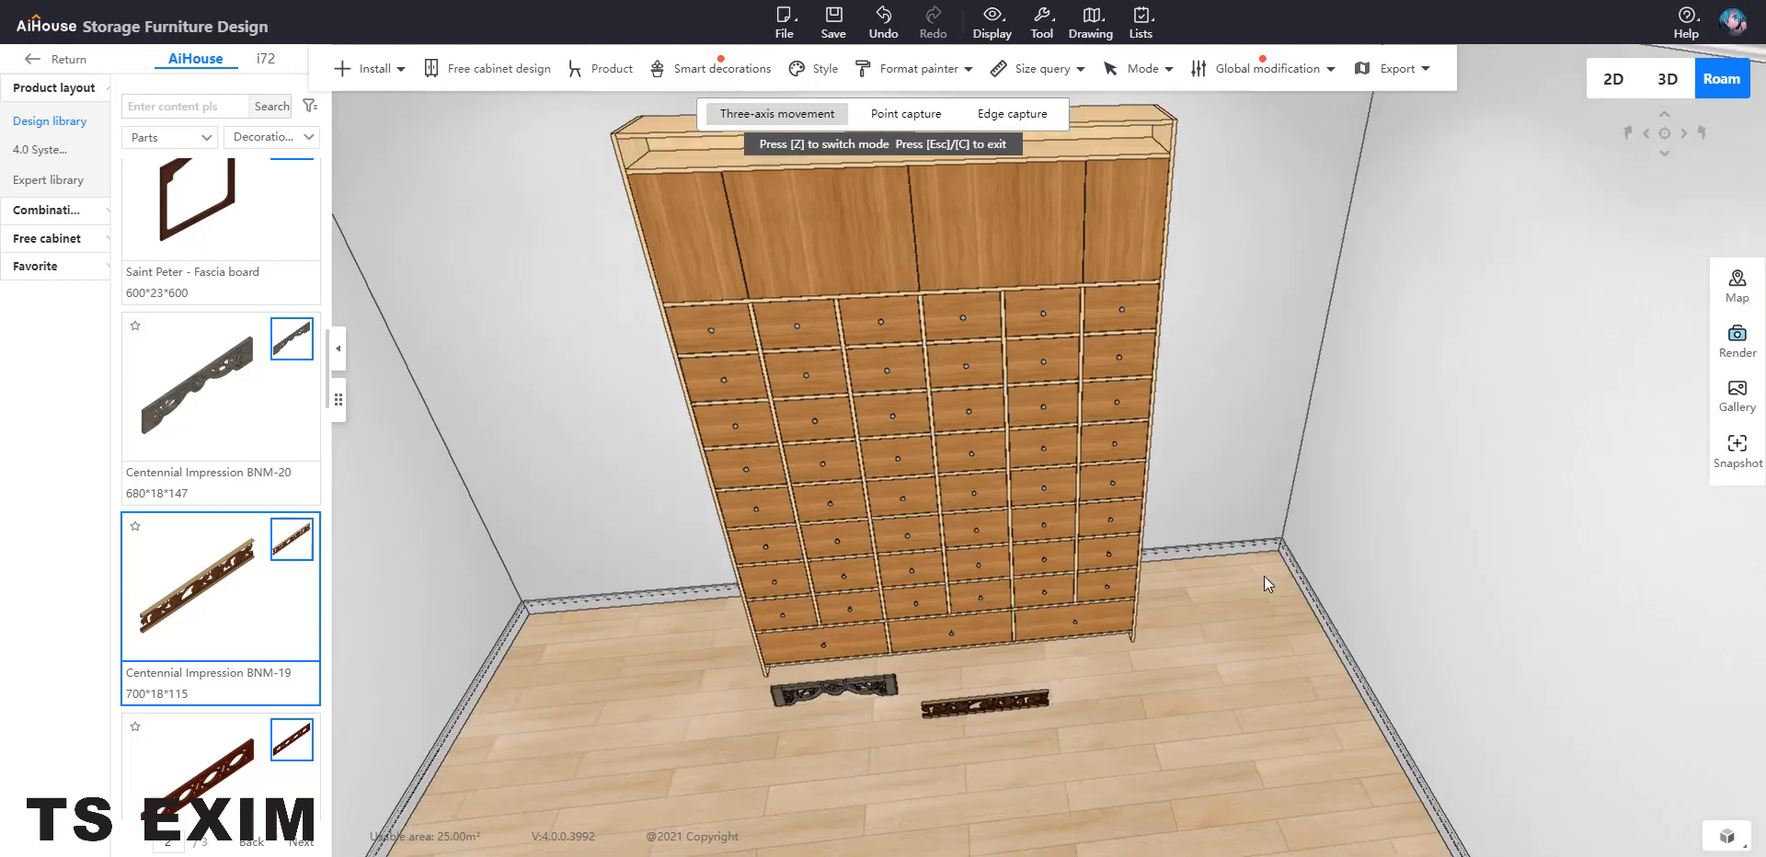
# Set the width of the Centennial Impression BNM-19 fascia to 1080
pyautogui.click(984, 706)
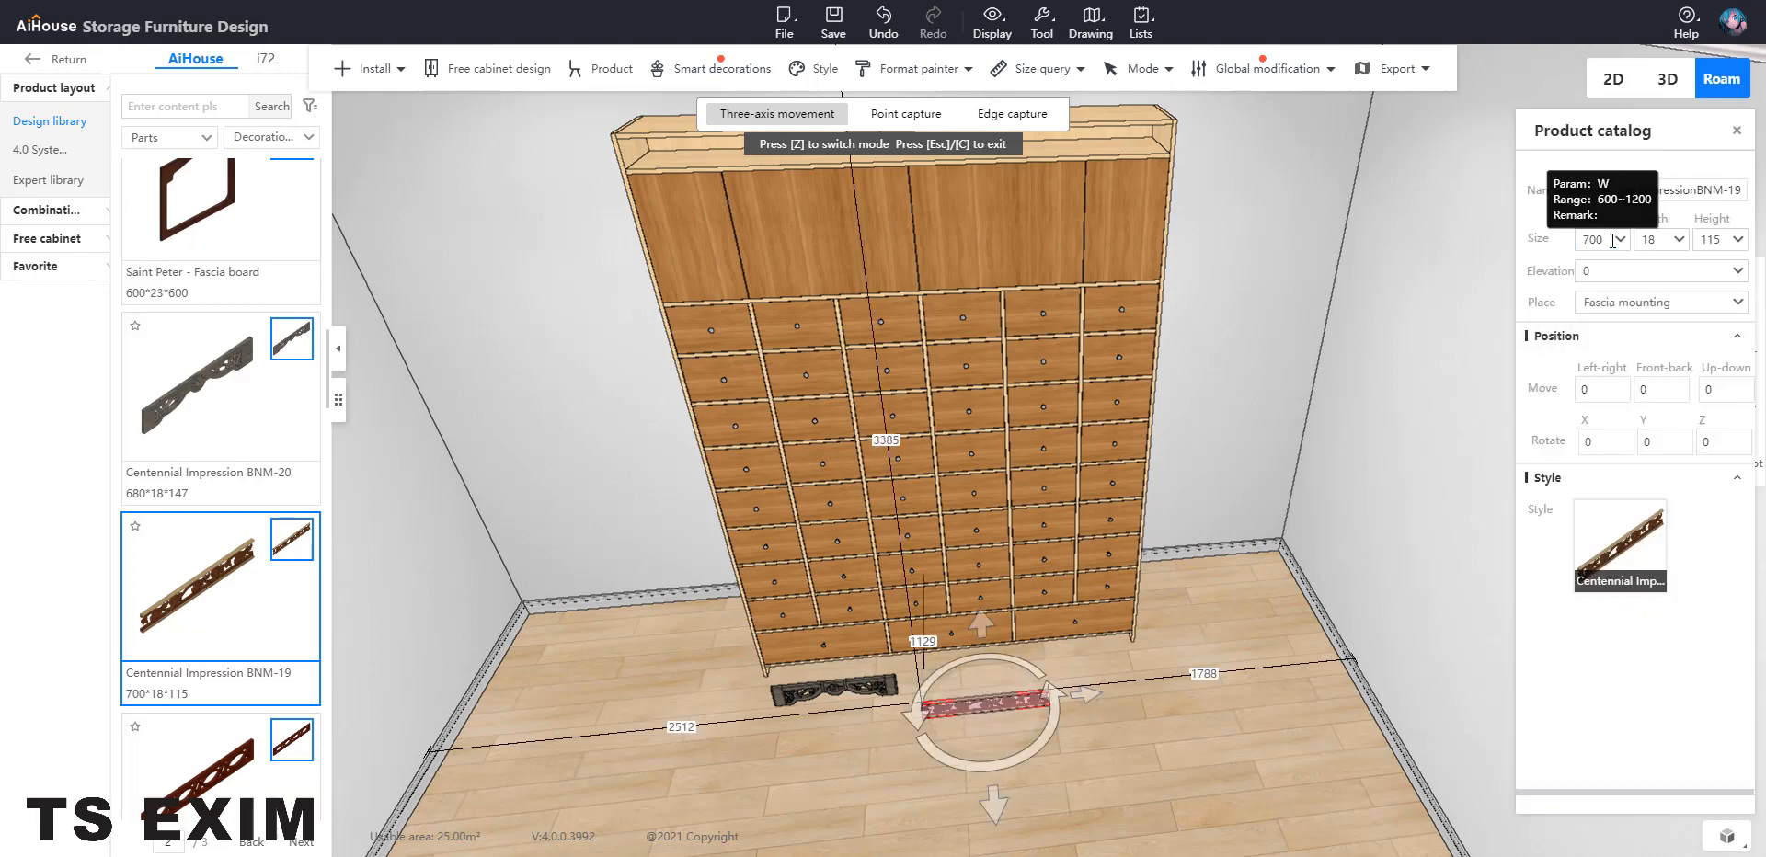
pyautogui.moveTo(1612, 241); pyautogui.dragTo(1420, 245)
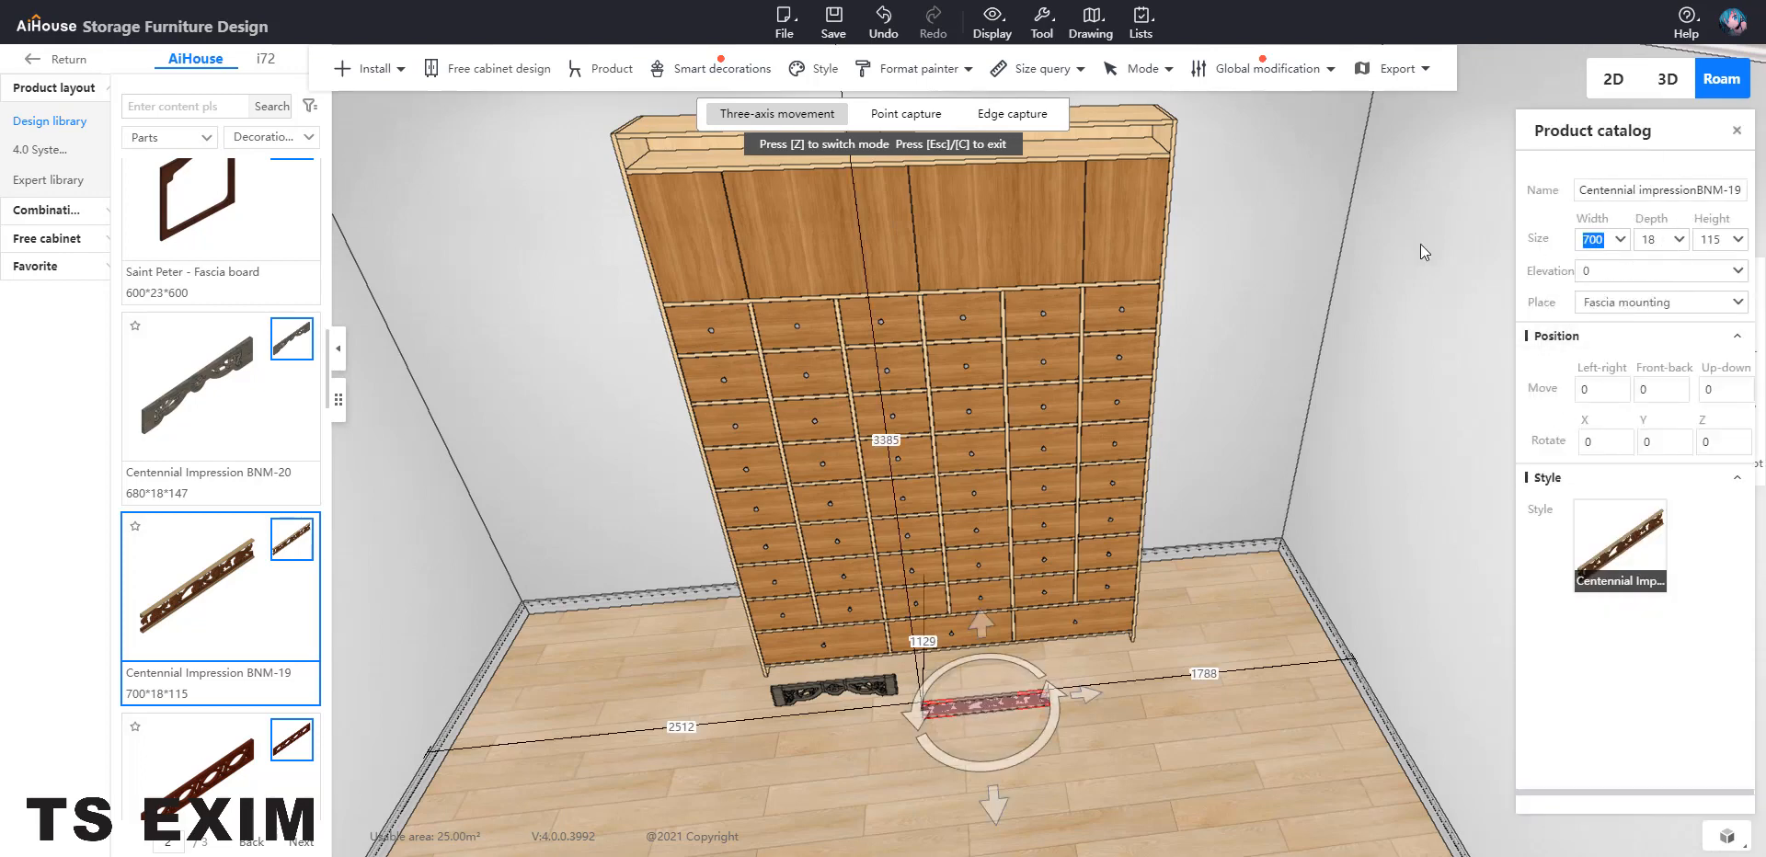
pyautogui.write('1080')
pyautogui.press('Return')
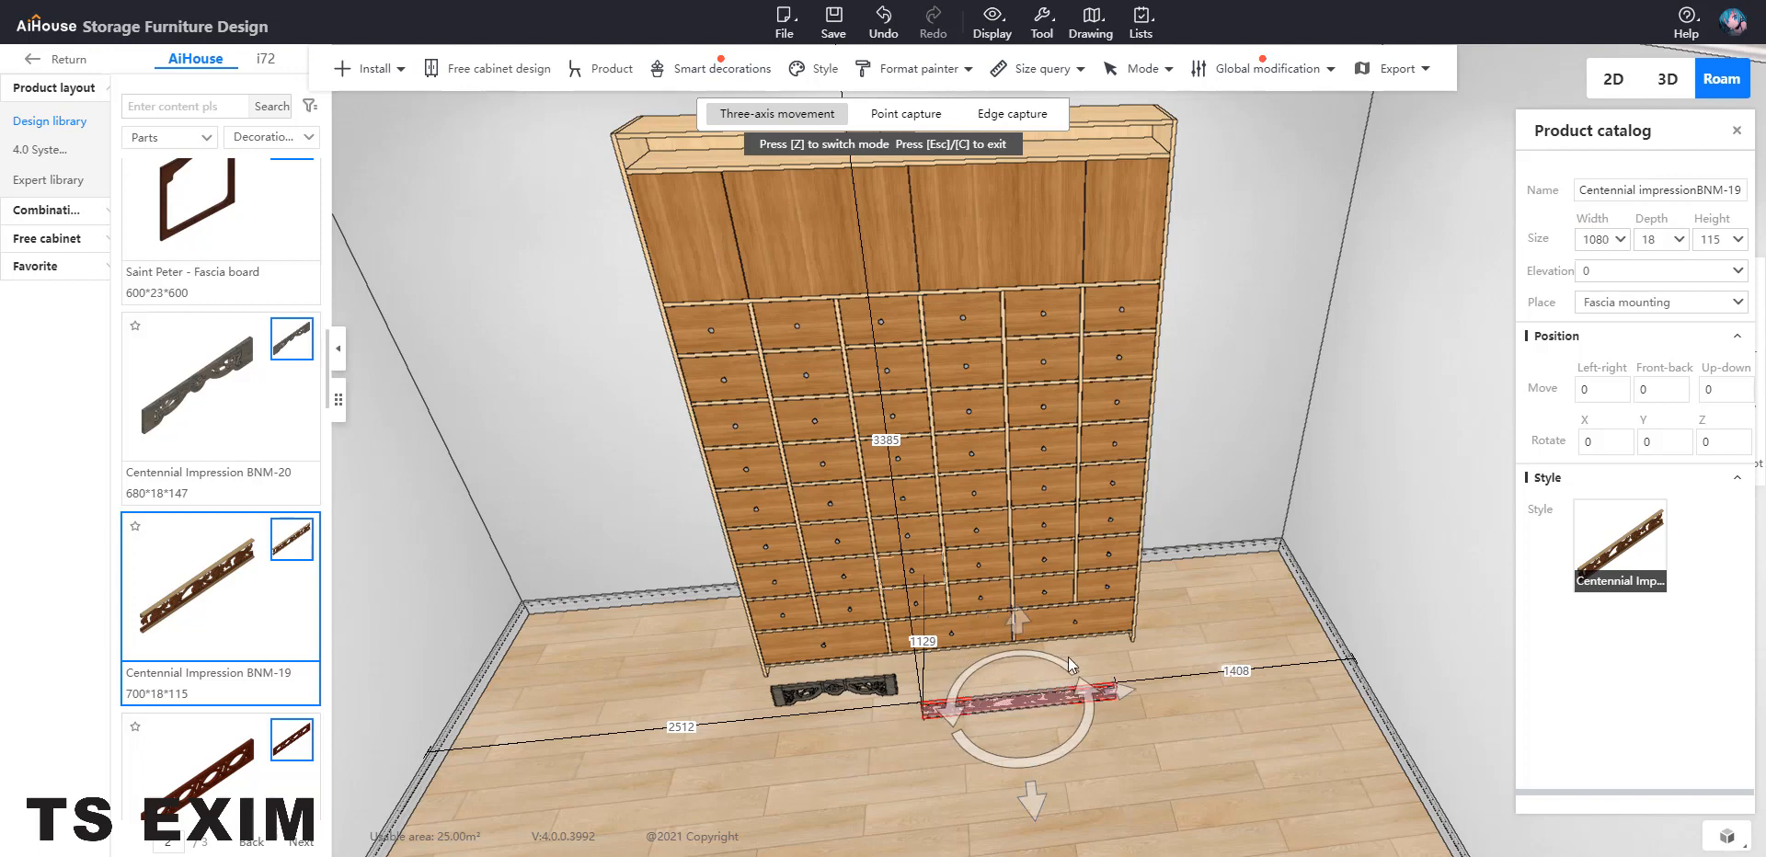
# Raise the BNM-19 fascia to an elevation of about 2863 and move it back into the cabinet's open top compartment
pyautogui.moveTo(1029, 625); pyautogui.dragTo(1062, 175)
pyautogui.scroll(3, 975, 331)
pyautogui.moveTo(879, 354); pyautogui.dragTo(1018, 392)
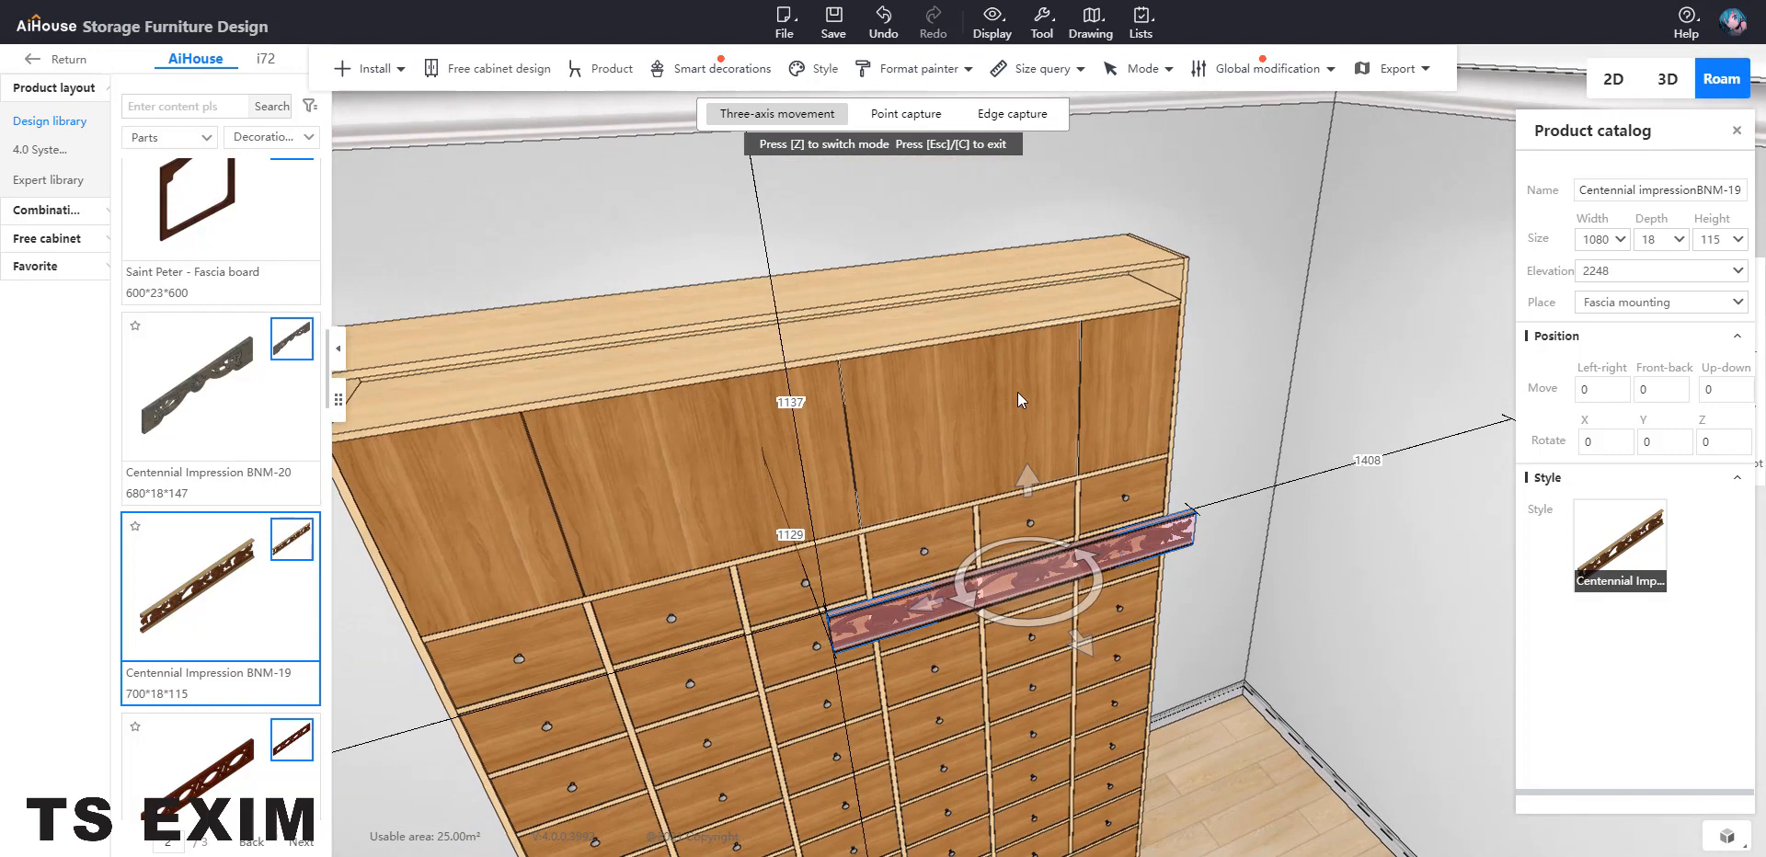
pyautogui.moveTo(1029, 488); pyautogui.dragTo(1048, 350)
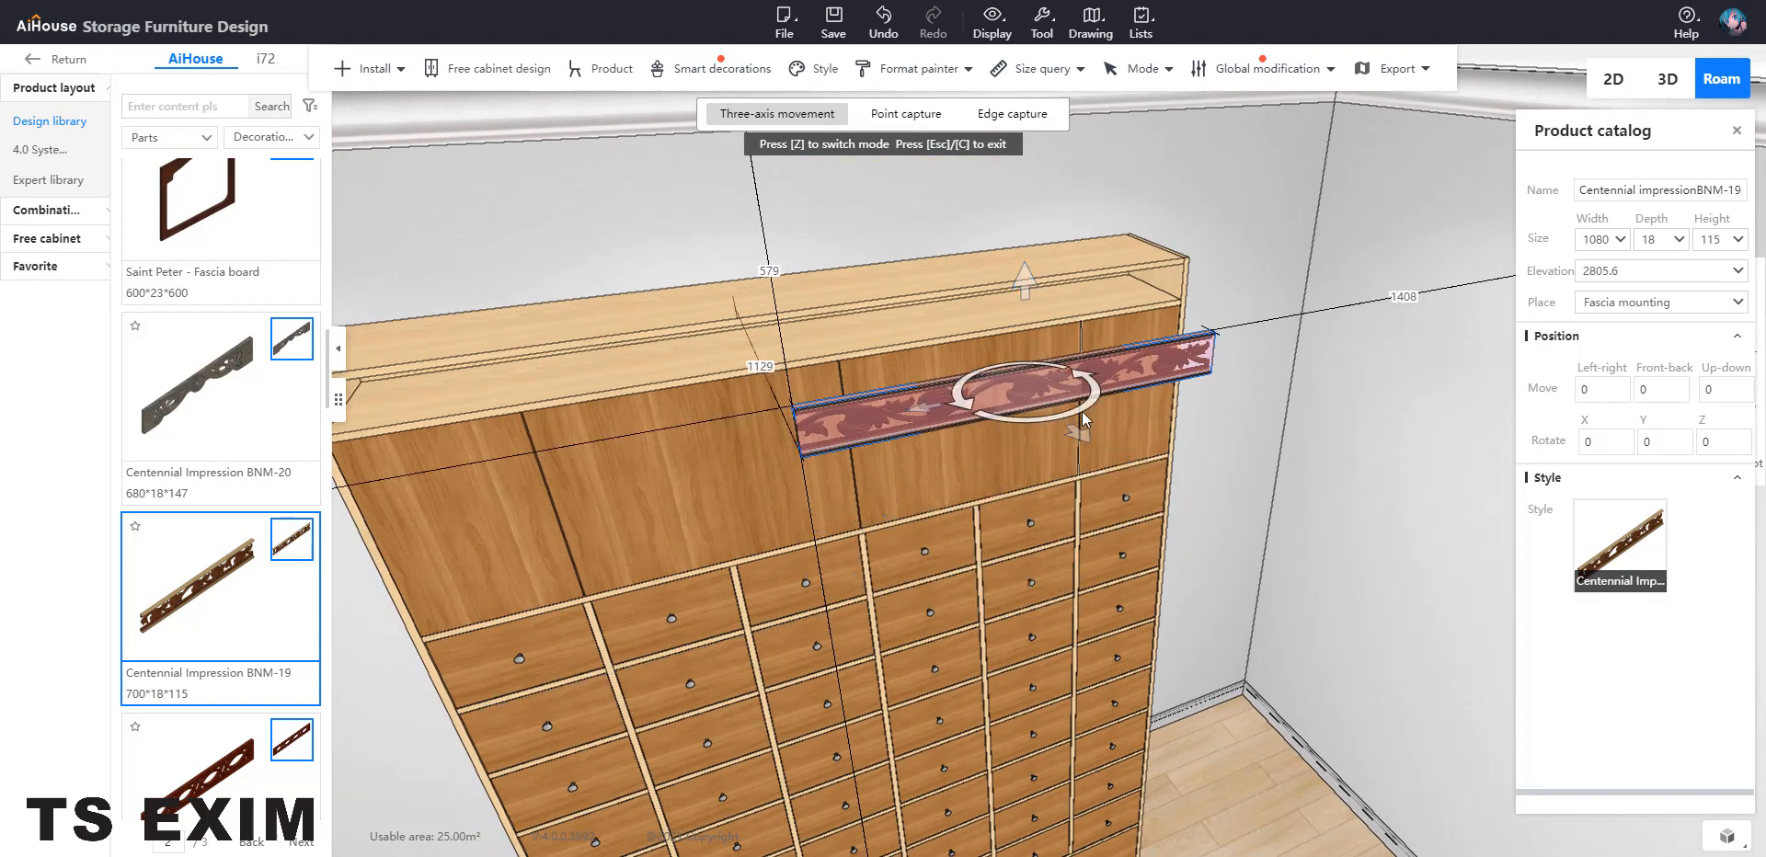
pyautogui.moveTo(1080, 442); pyautogui.dragTo(991, 373)
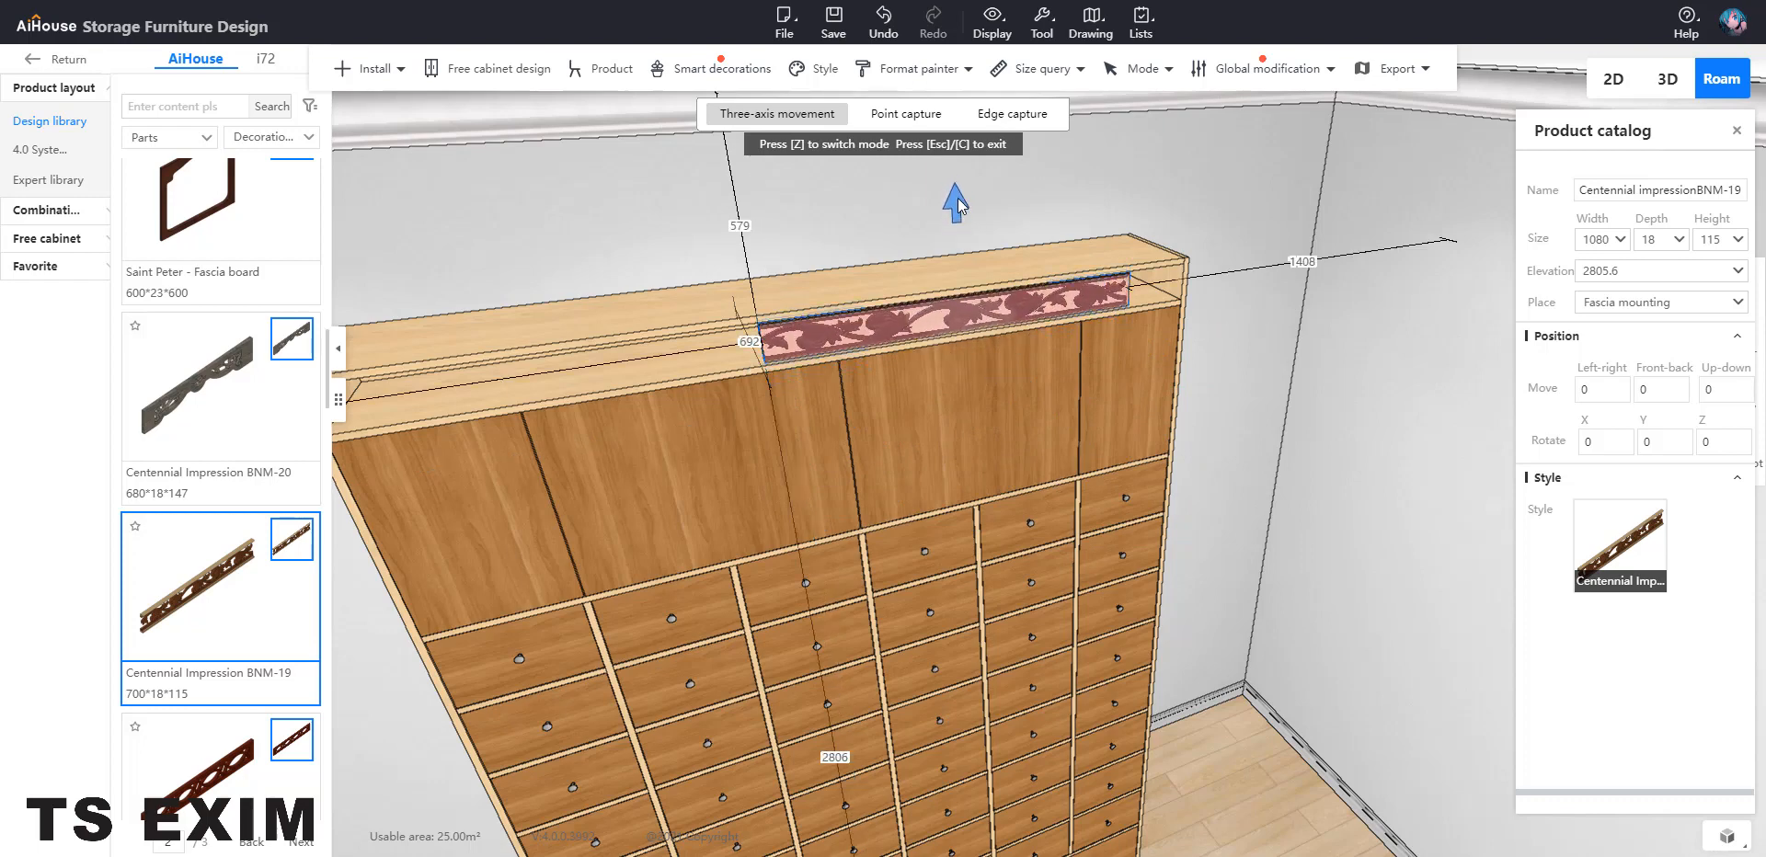
pyautogui.moveTo(956, 204); pyautogui.dragTo(956, 191)
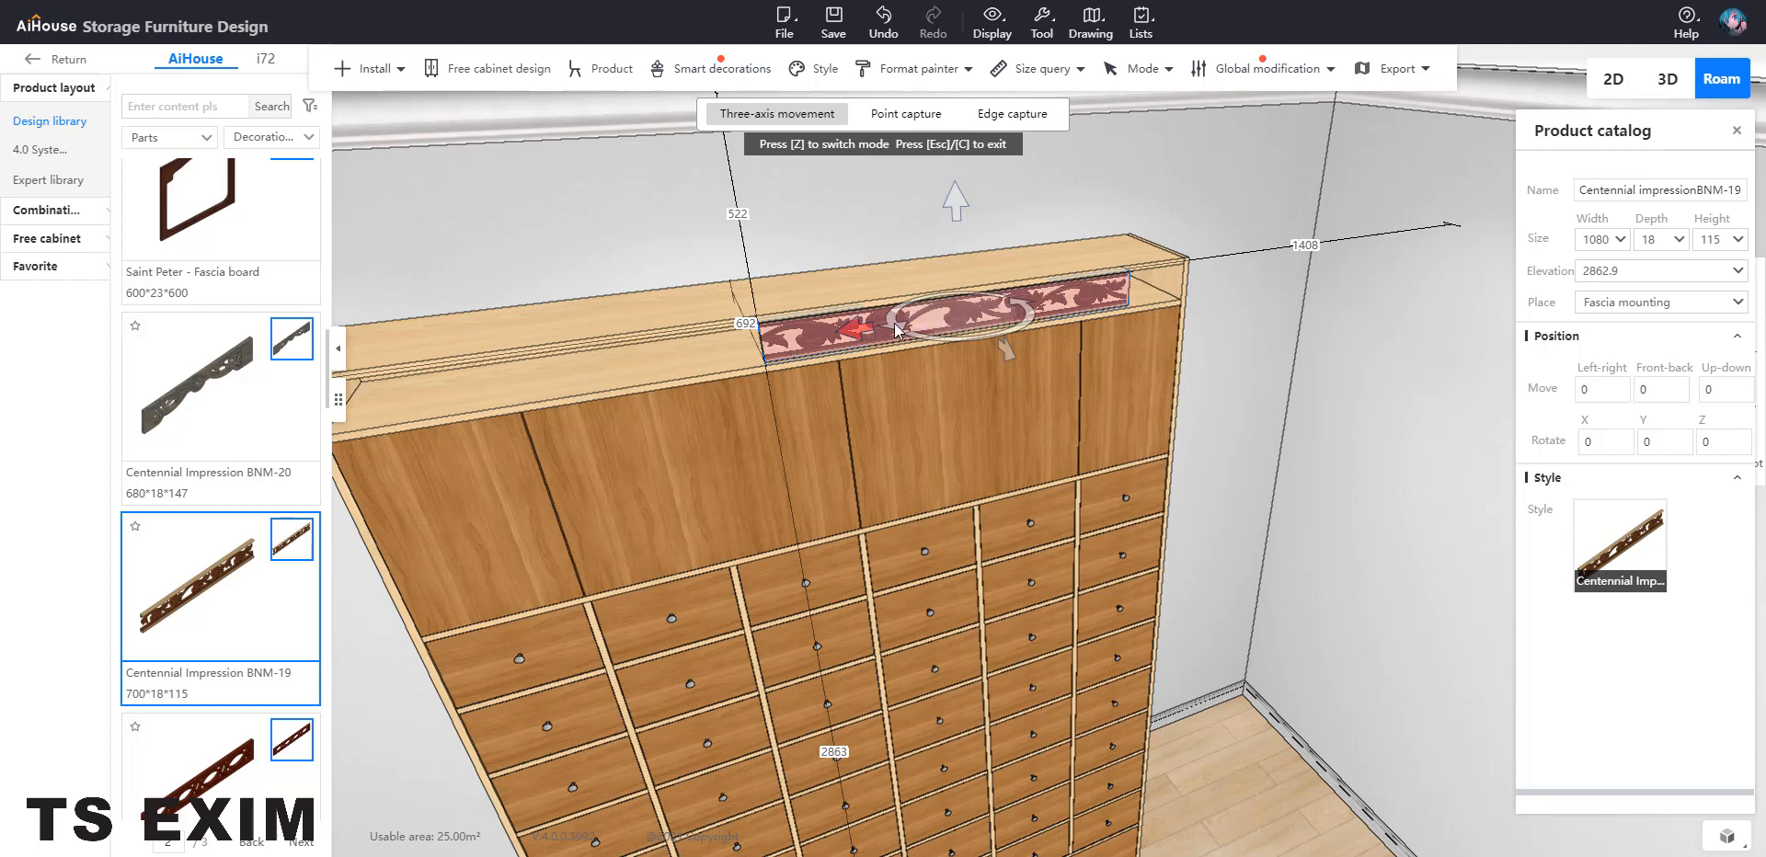
# Slide the BNM-19 fascia against the cabinet's right side panel and copy it into the left half of the top compartment
pyautogui.moveTo(897, 329); pyautogui.dragTo(935, 322)
pyautogui.moveTo(890, 338); pyautogui.dragTo(835, 338, button='right')
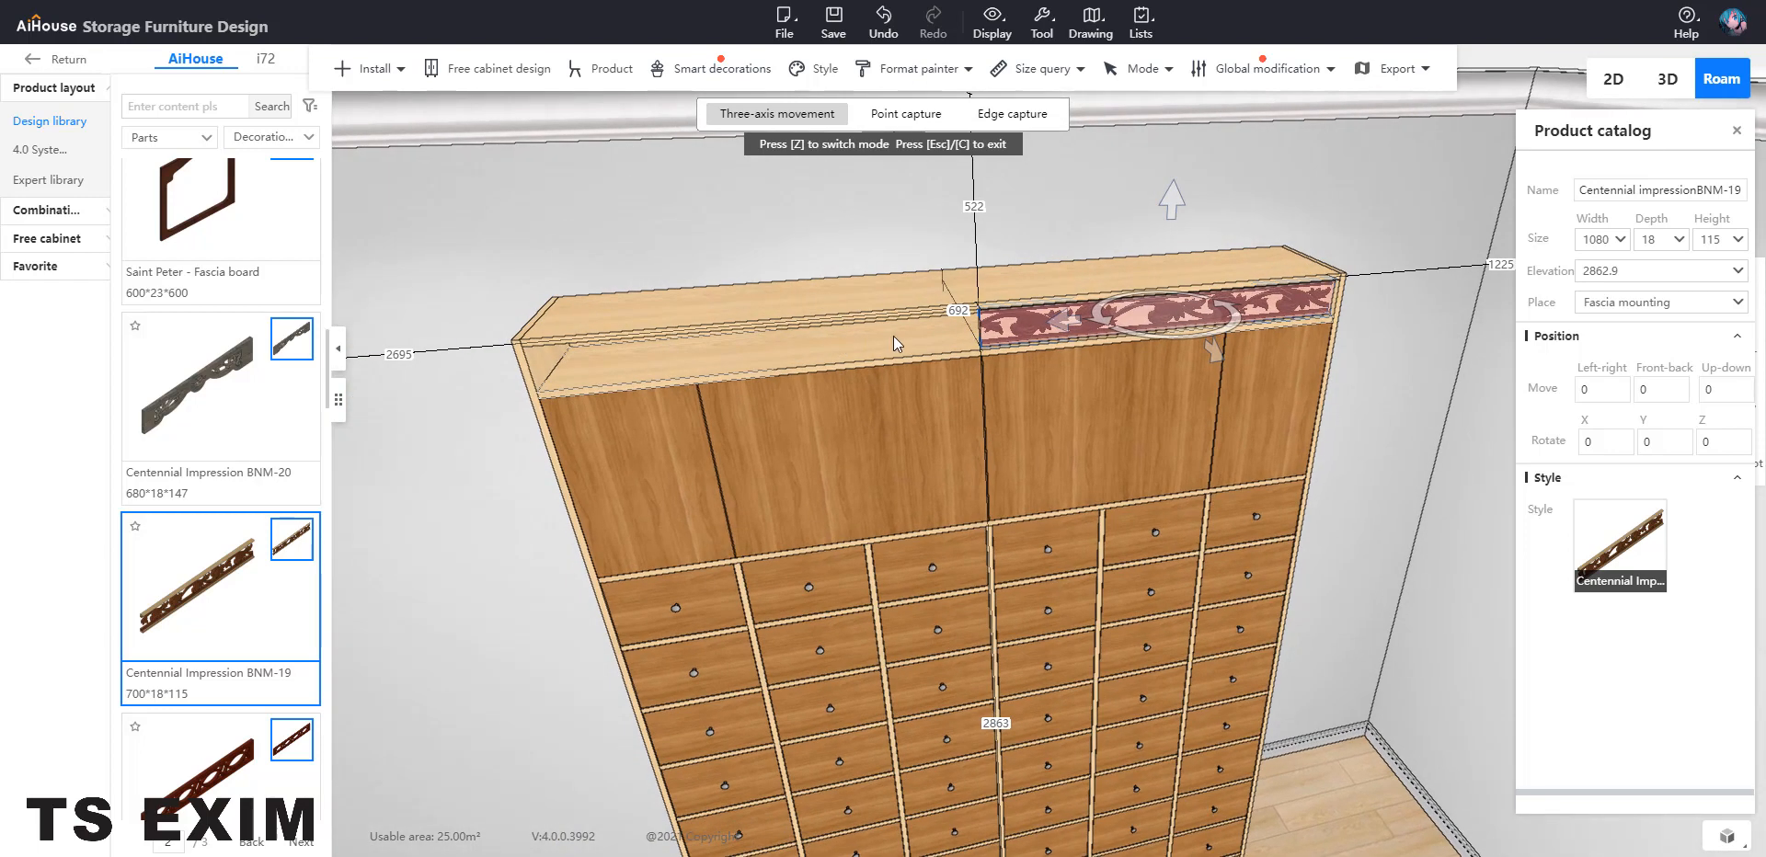
pyautogui.hotkey('ctrl', 'v')
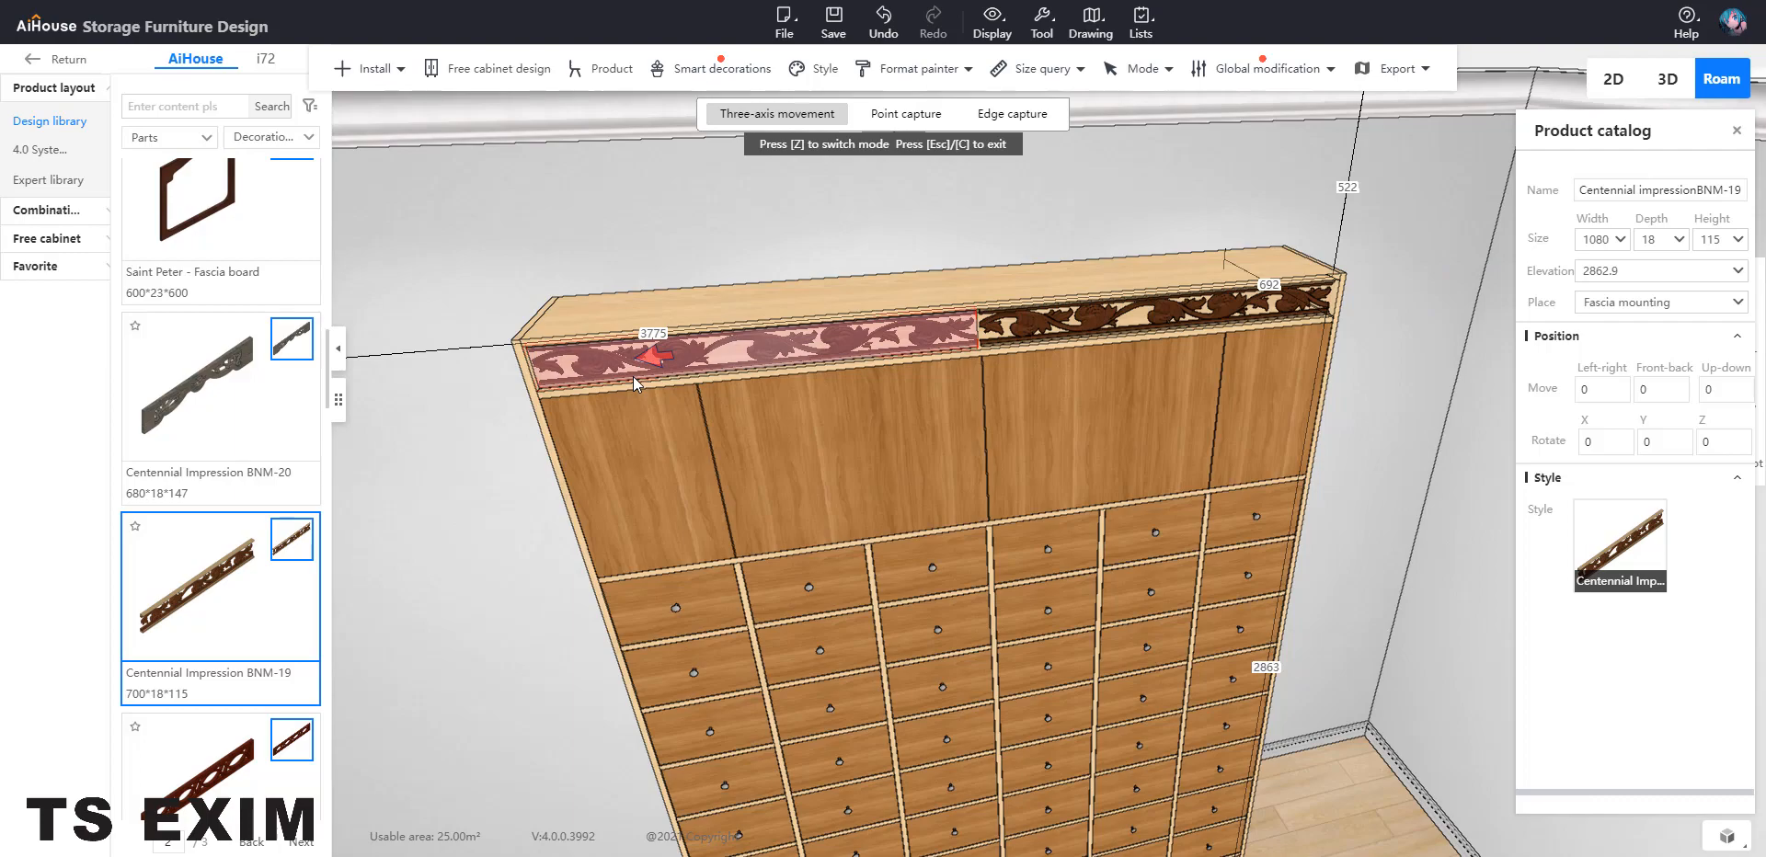
# Copy the BNM-20 fascia twice along the floor to form a continuous row of three pieces
pyautogui.moveTo(1339, 509); pyautogui.dragTo(1186, 534, button='right')
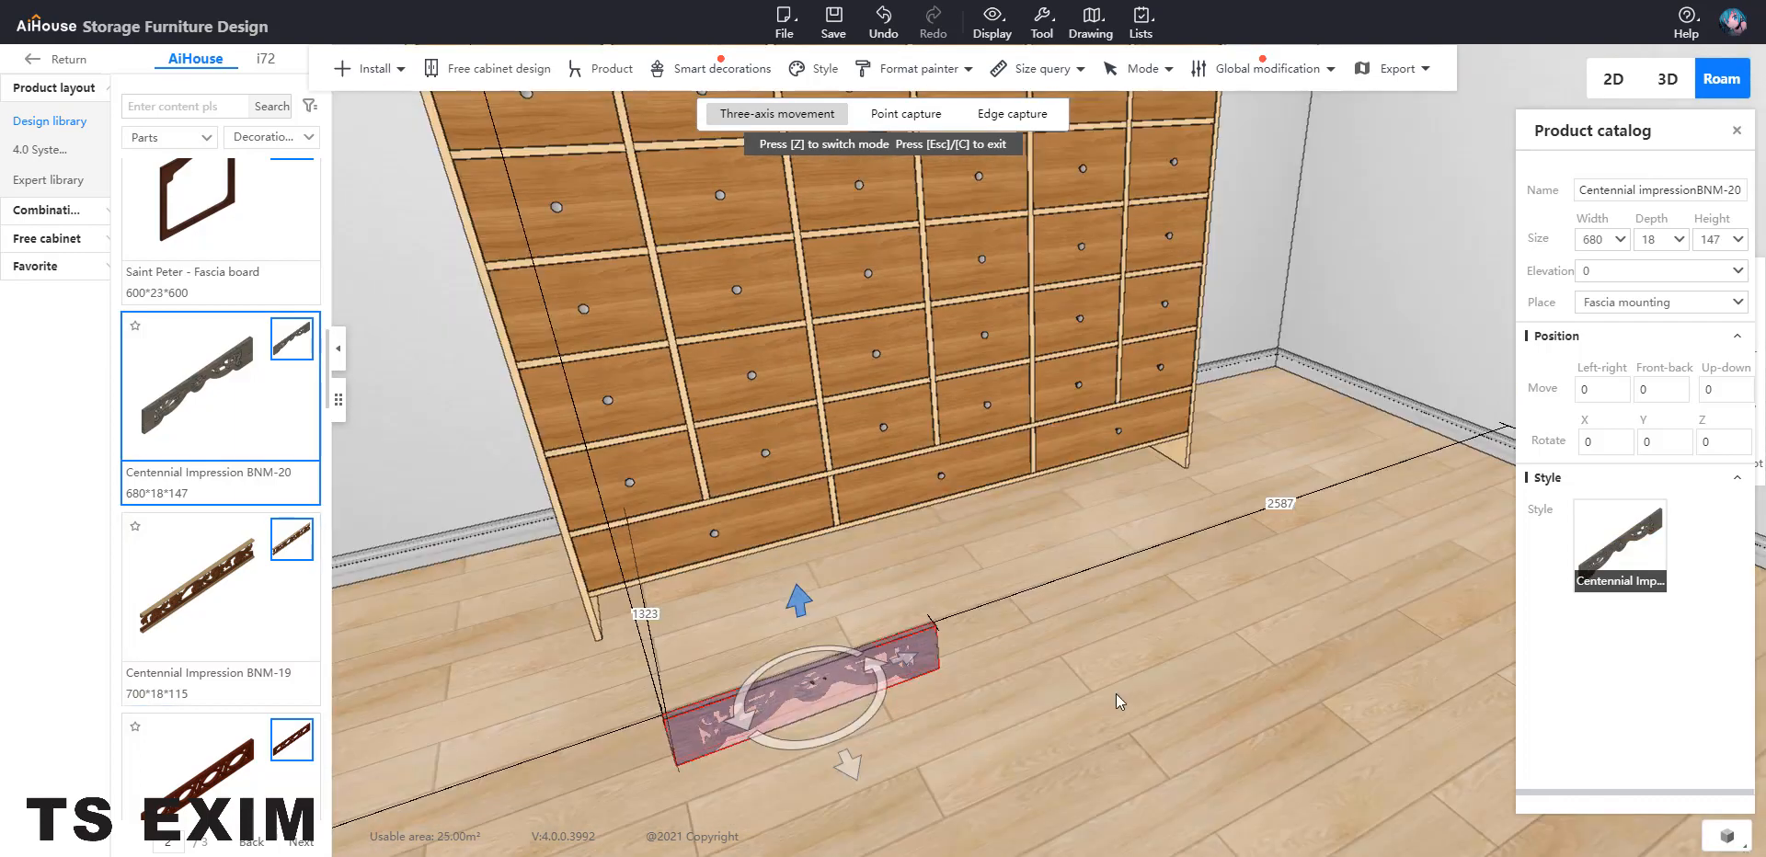
pyautogui.moveTo(1116, 693); pyautogui.dragTo(1096, 671, button='right')
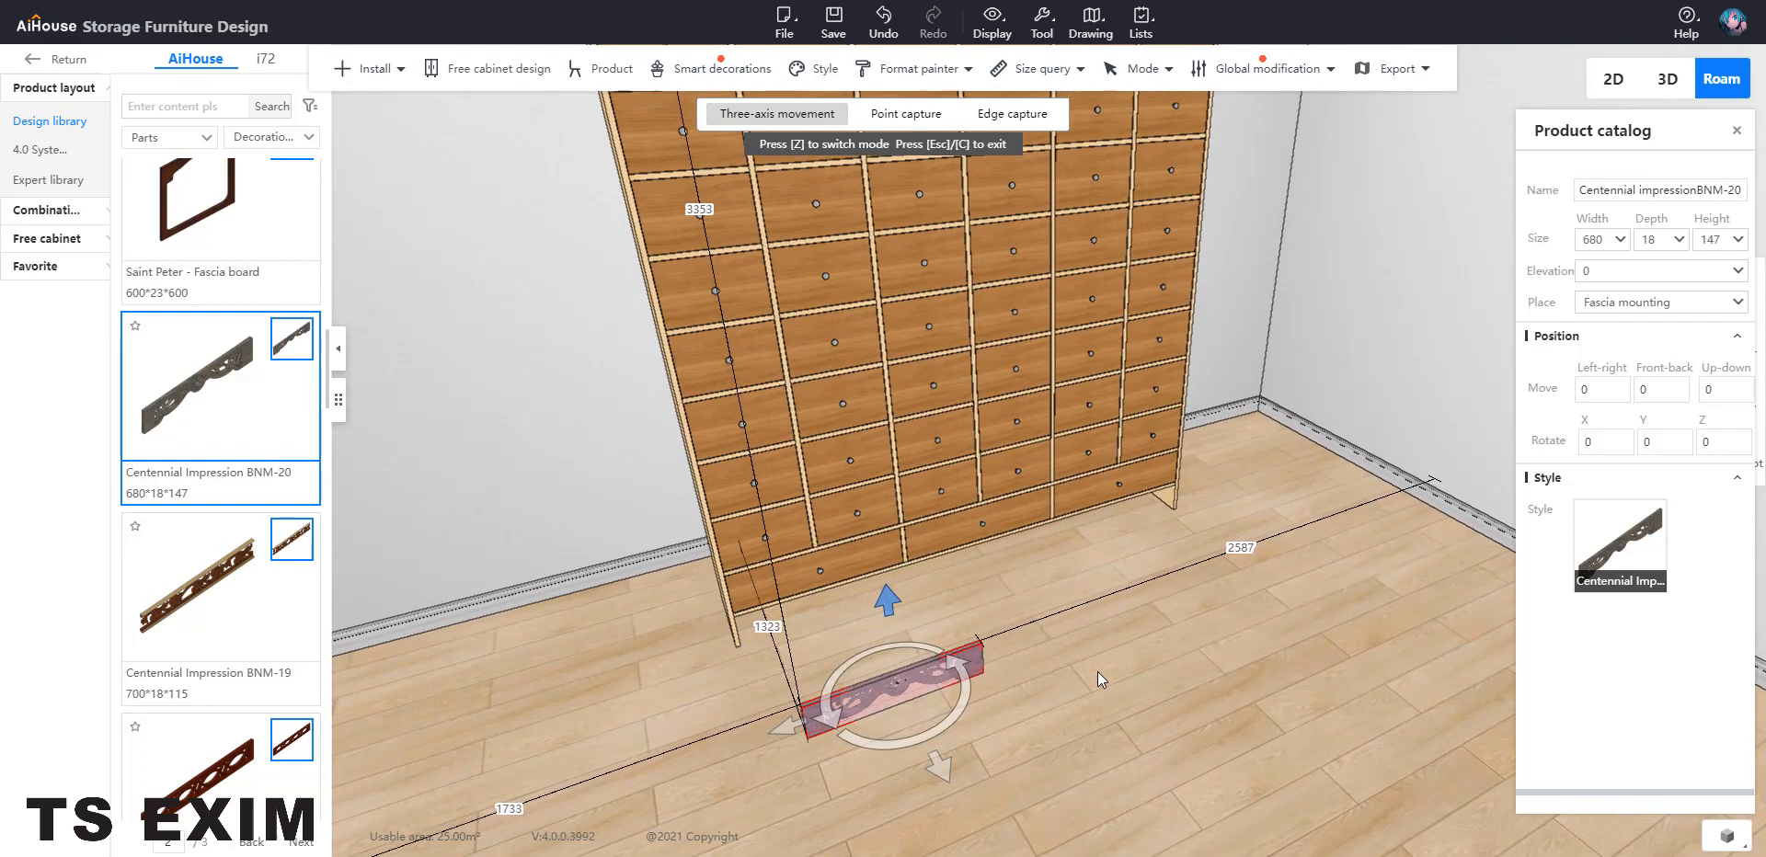
pyautogui.click(780, 730)
pyautogui.click(780, 731)
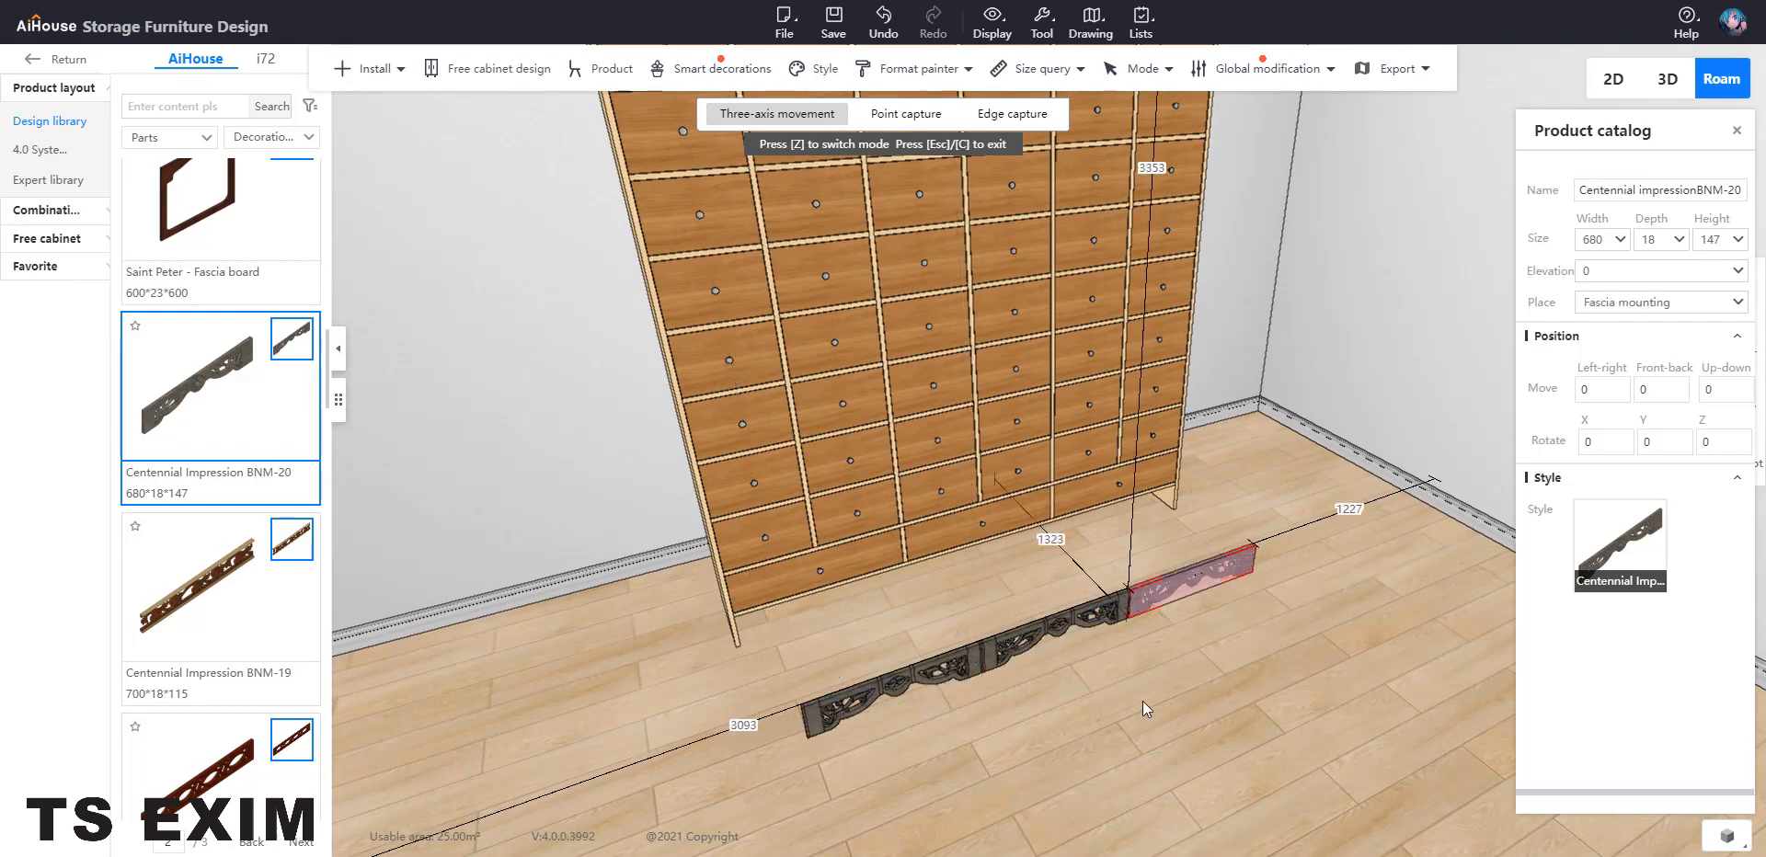
pyautogui.click(1142, 701)
# In board selection mode, delete the left end boards and the left carved bracket of the rightmost BNM-20 fascia
pyautogui.click(1145, 599)
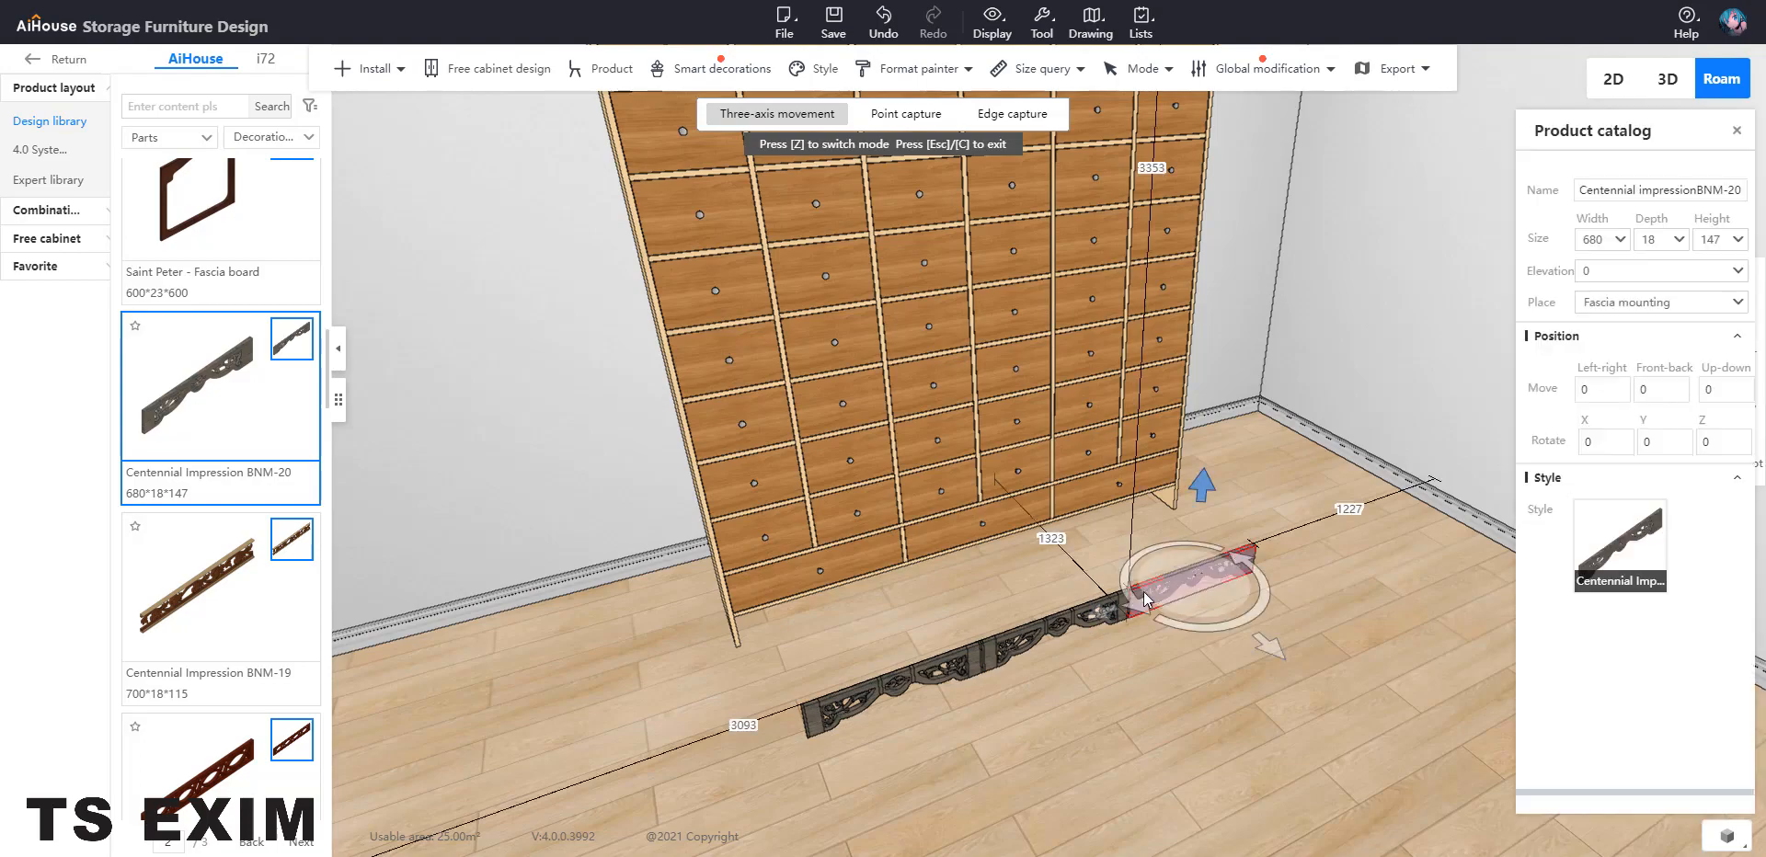
pyautogui.press('c')
pyautogui.scroll(8, 1204, 599)
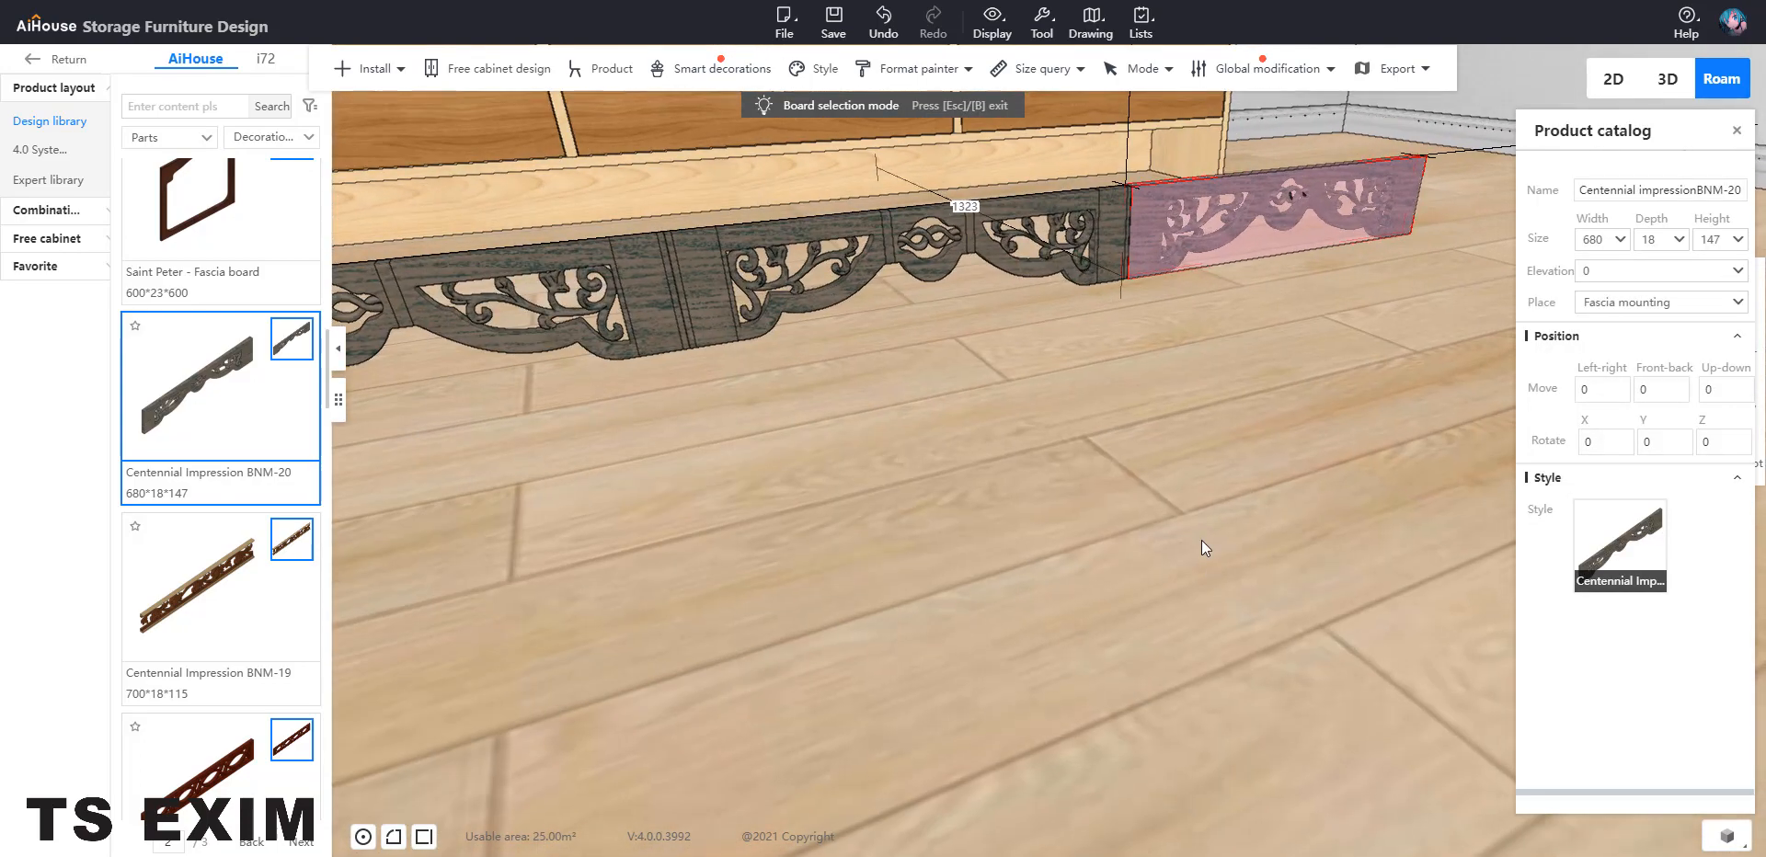
pyautogui.moveTo(1205, 549); pyautogui.dragTo(1051, 401)
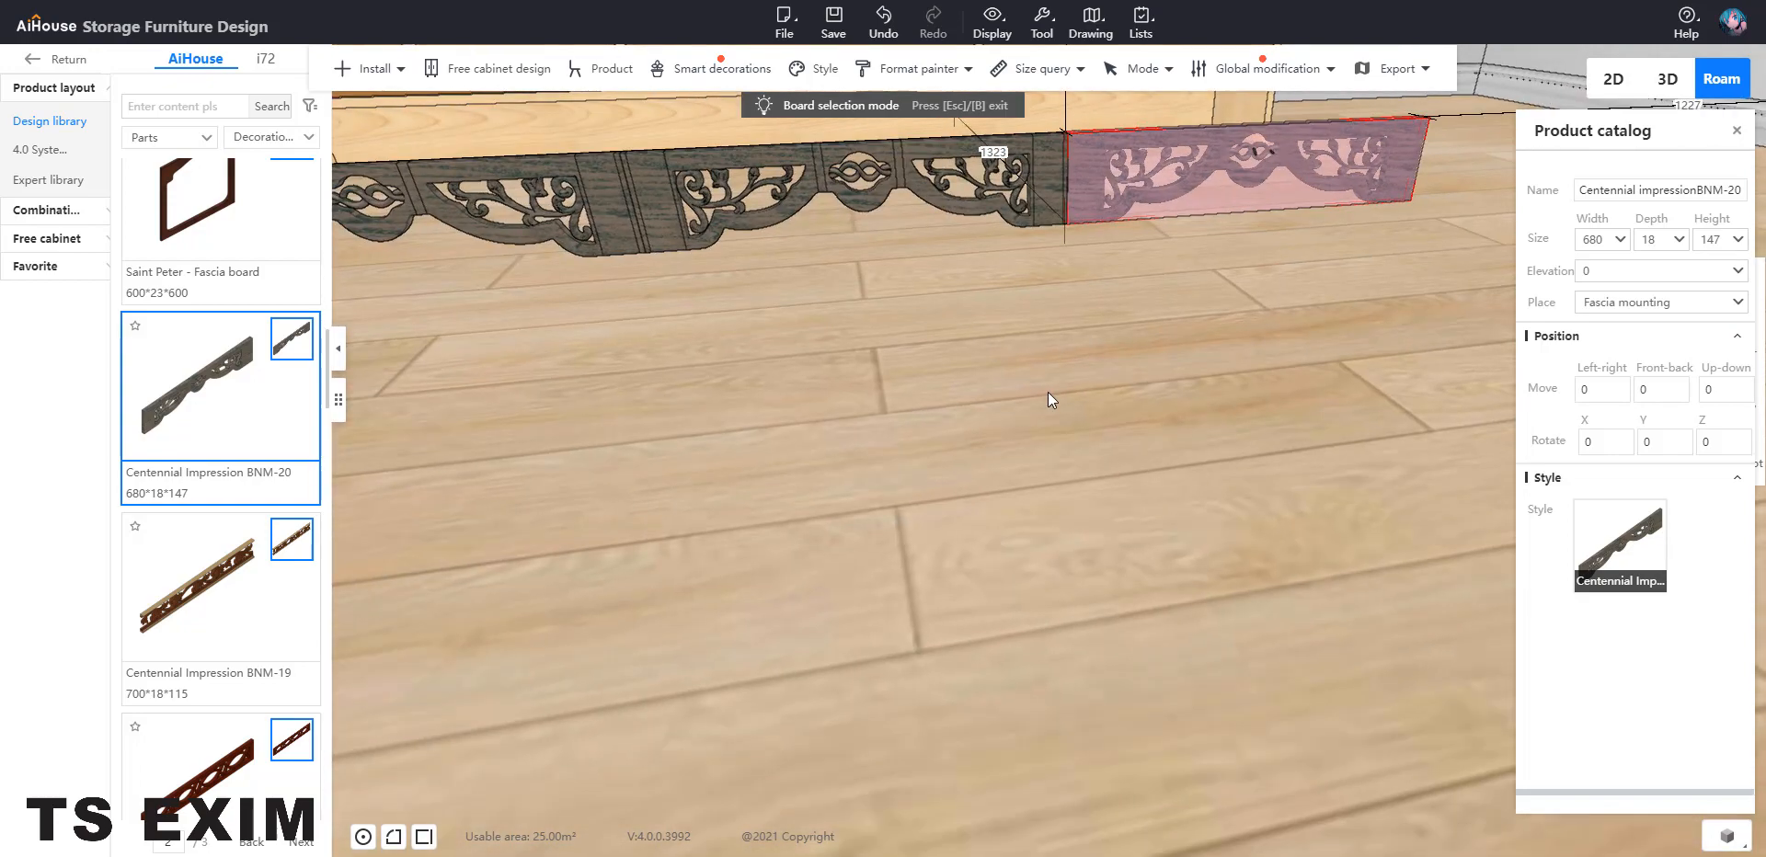
pyautogui.scroll(-5, 1051, 390)
pyautogui.click(1069, 375)
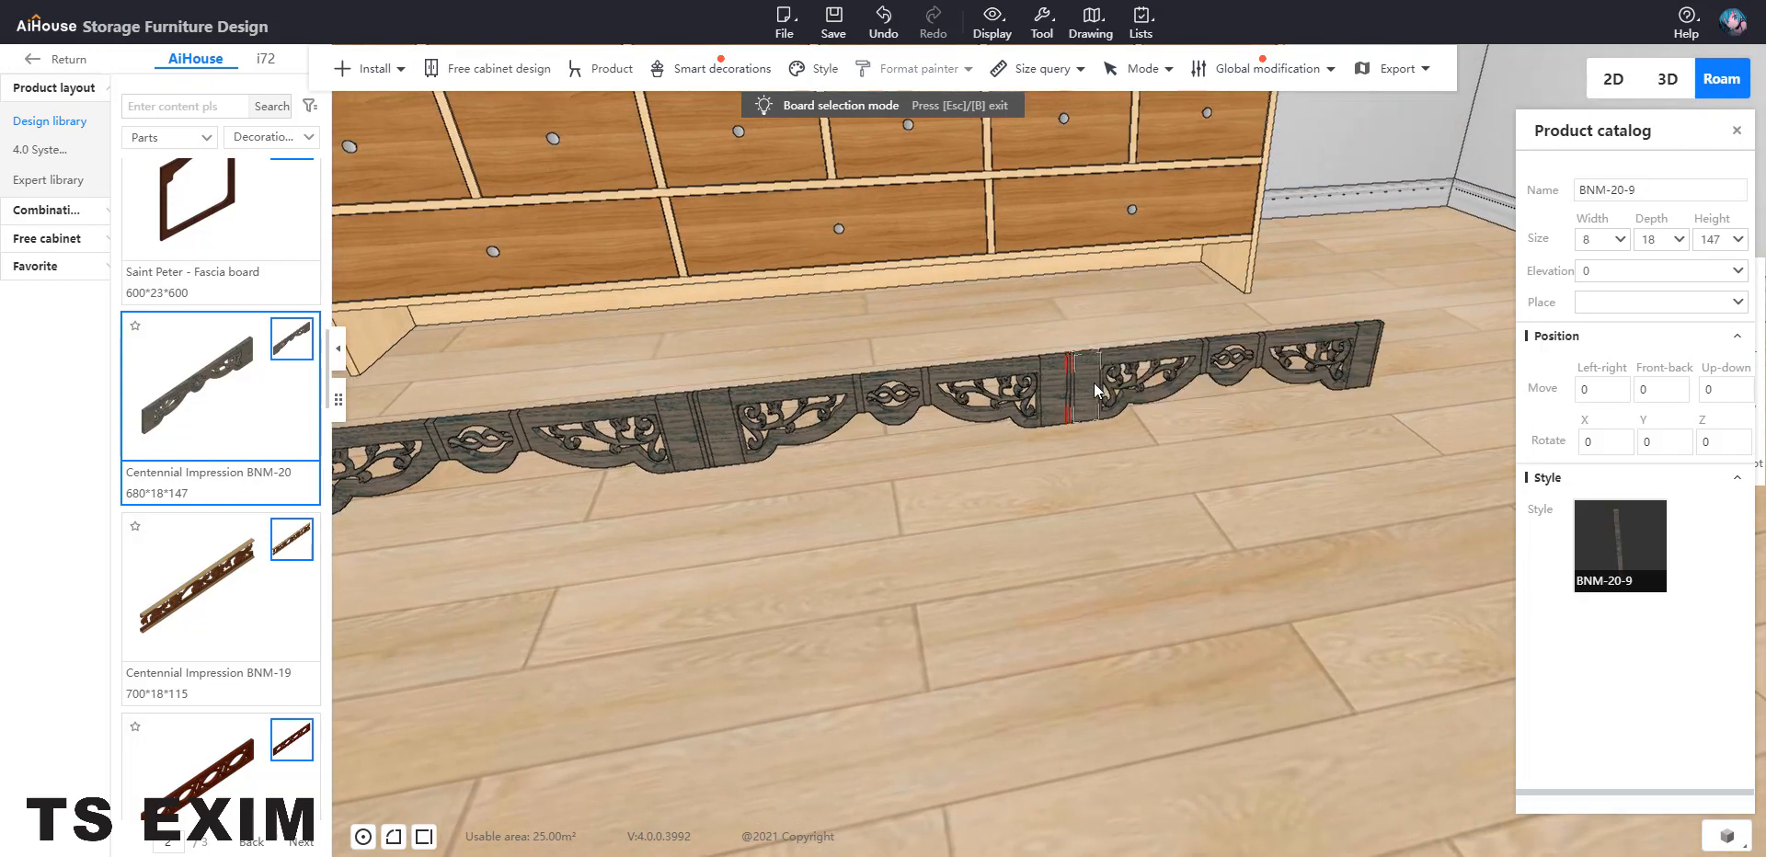
pyautogui.click(1094, 383)
pyautogui.press('Delete')
pyautogui.click(1072, 374)
pyautogui.press('Delete')
# Delete the centre motif and its side strips from the rightmost fascia, keeping its right carved bracket
pyautogui.click(1201, 361)
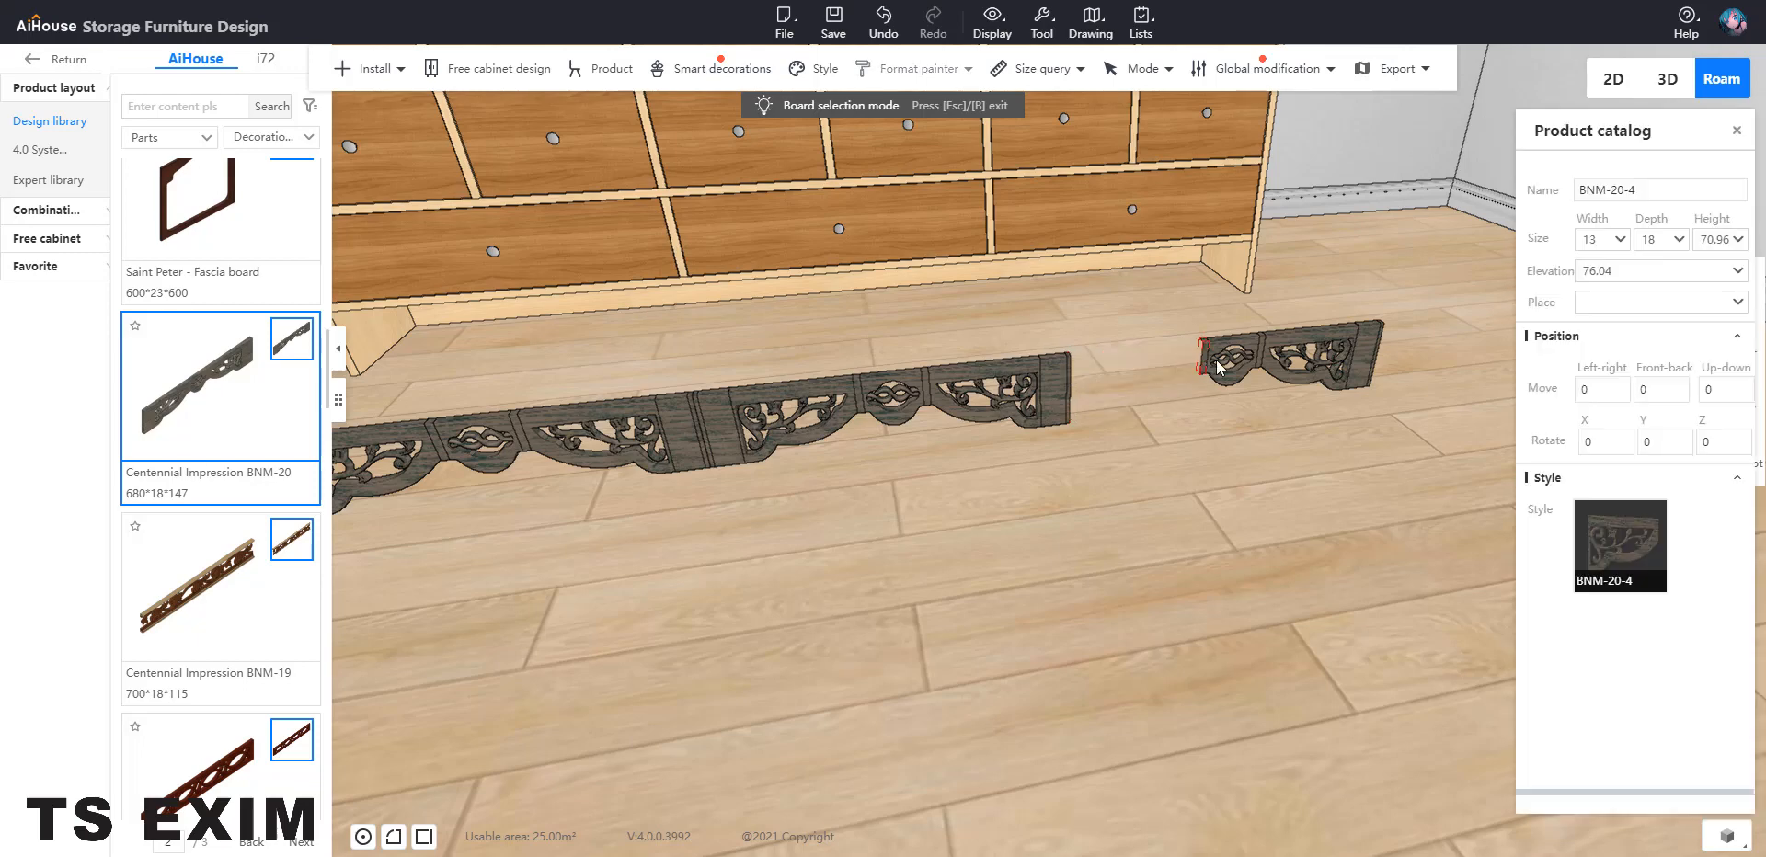
pyautogui.press('Delete')
pyautogui.click(1221, 368)
pyautogui.press('Delete')
pyautogui.click(1260, 357)
pyautogui.press('Delete')
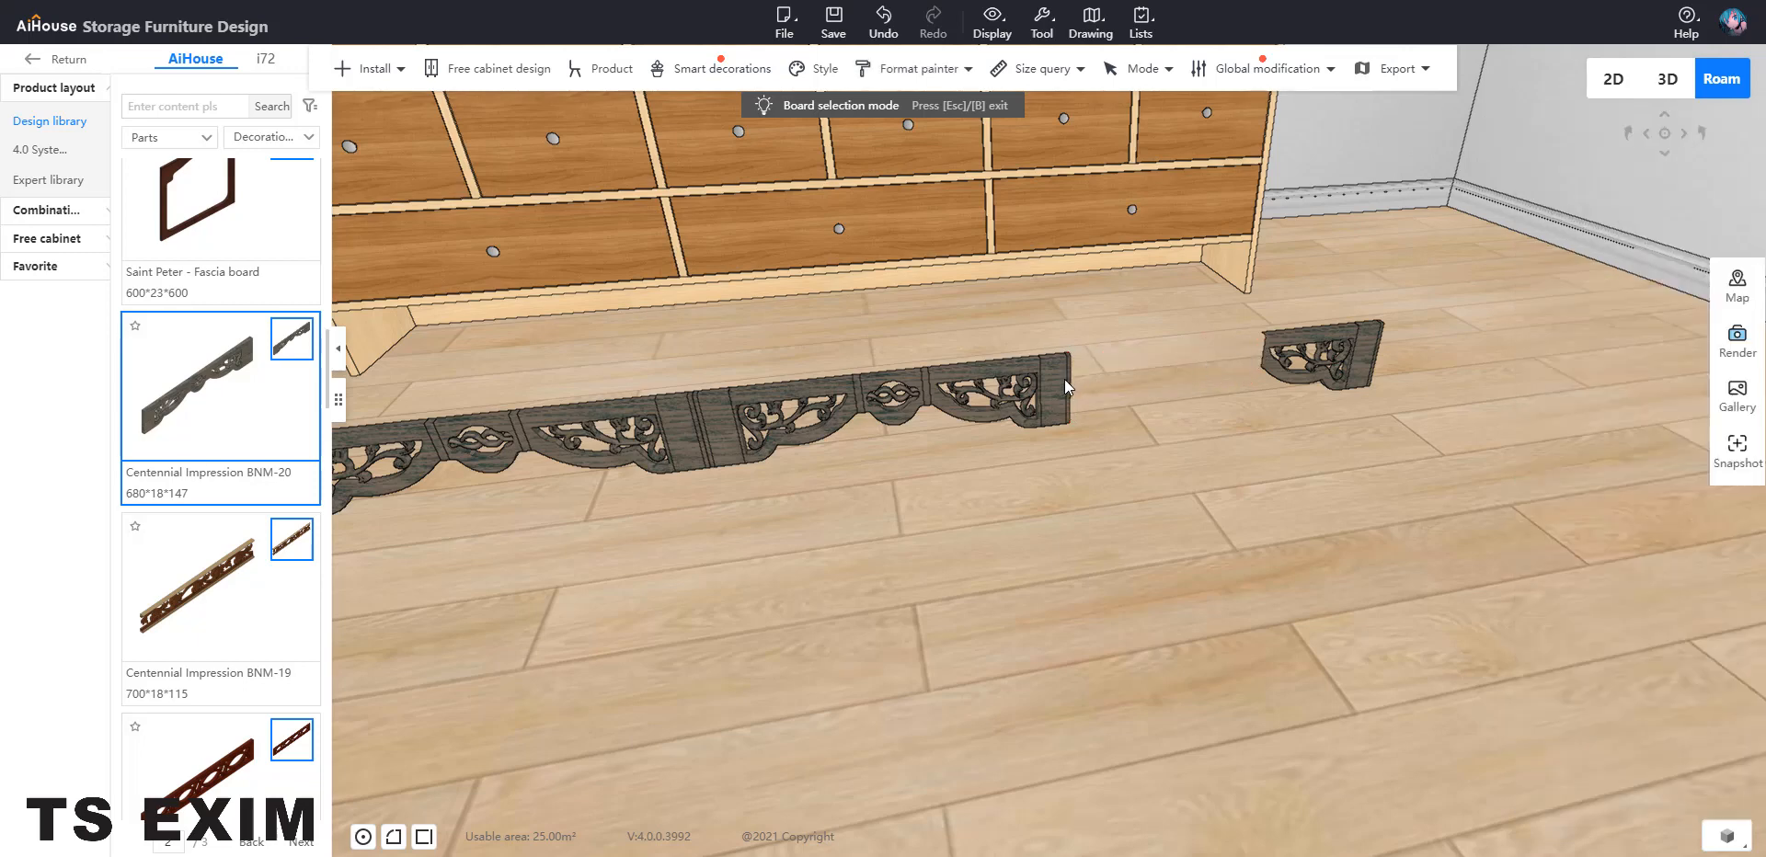
# Delete the right end boards and the right carved bracket of the middle BNM-20 fascia
pyautogui.click(1061, 380)
pyautogui.press('Delete')
pyautogui.click(1068, 390)
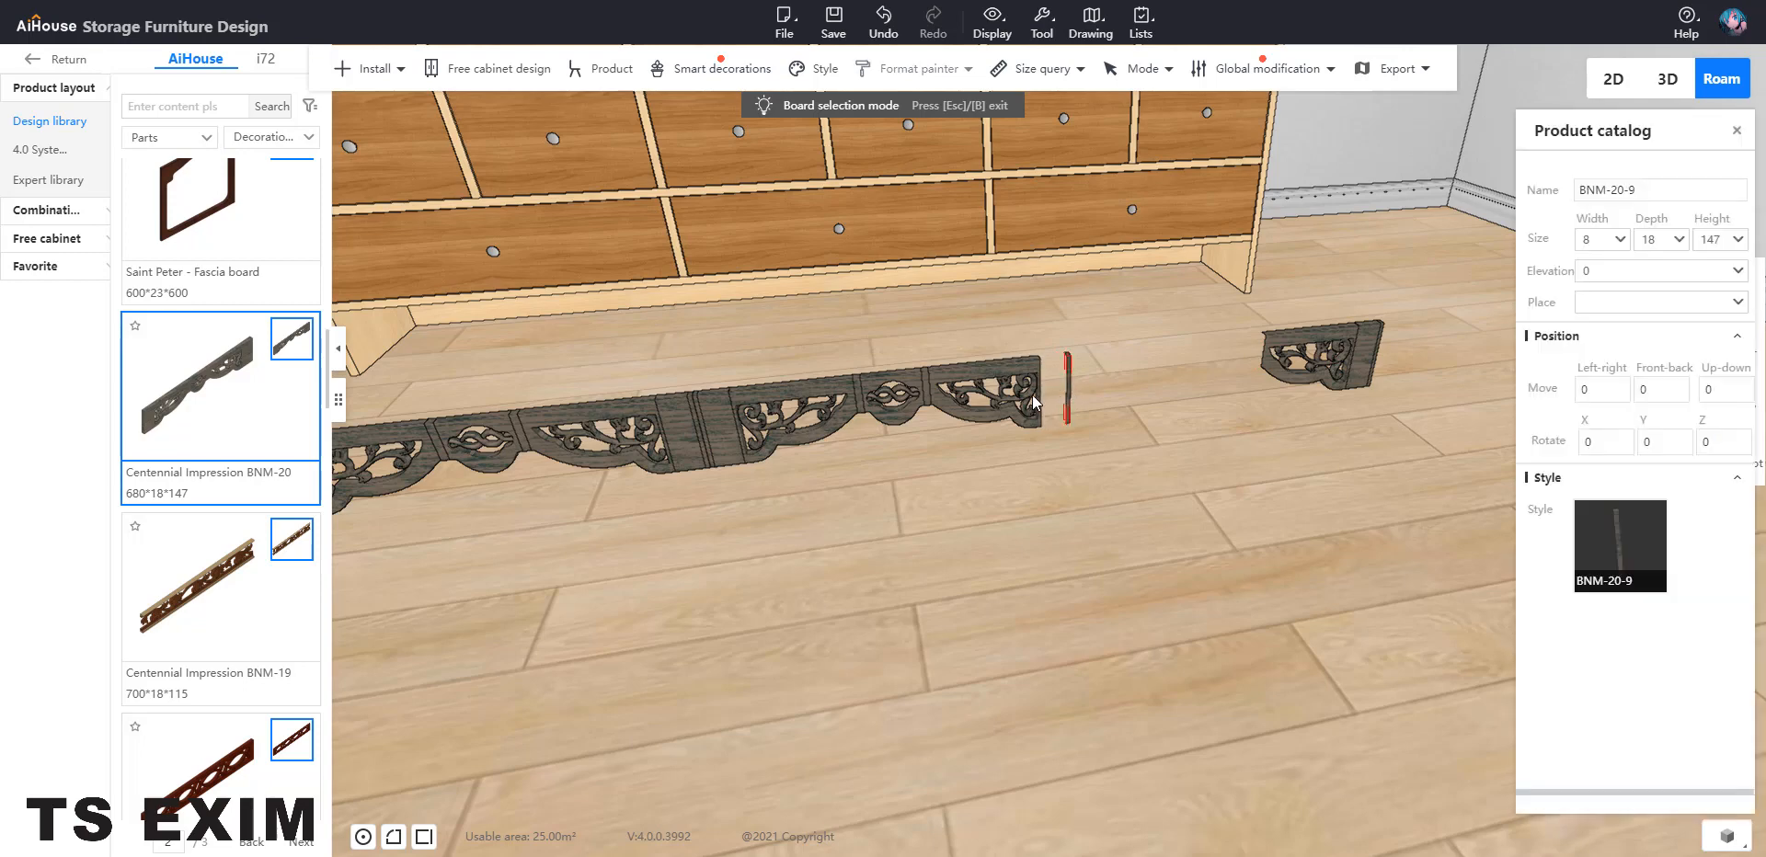
pyautogui.press('Delete')
pyautogui.click(1035, 373)
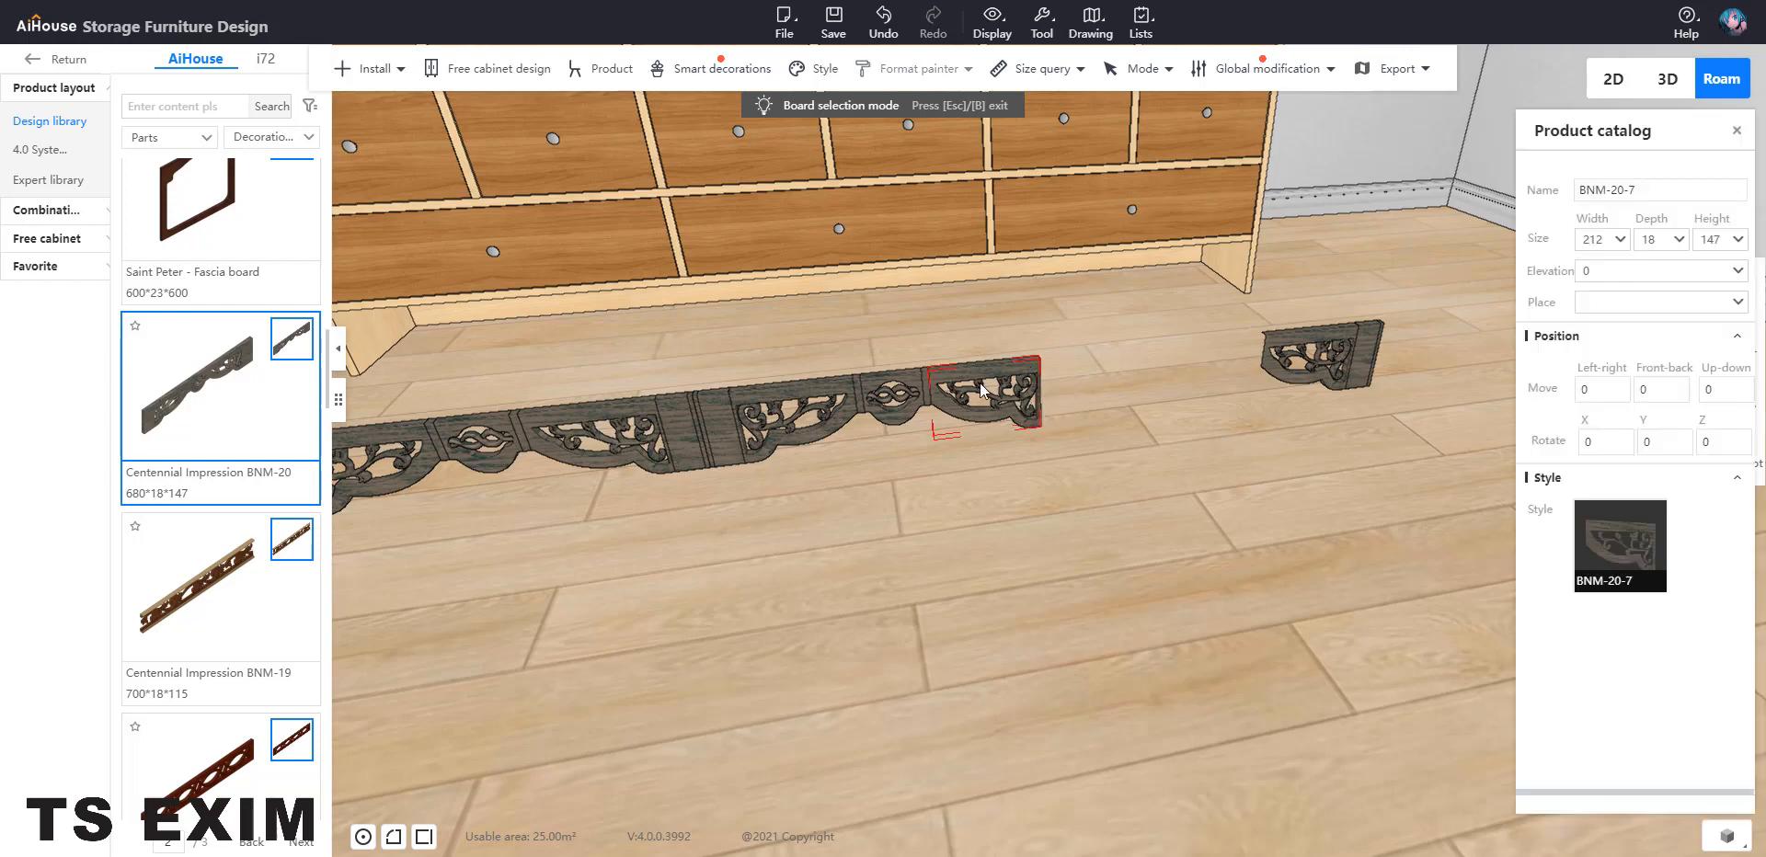
pyautogui.press('Delete')
# Delete the left carved bracket, its adjoining strip and the left end boards of the middle fascia, keeping its centre motif
pyautogui.click(859, 405)
pyautogui.press('Delete')
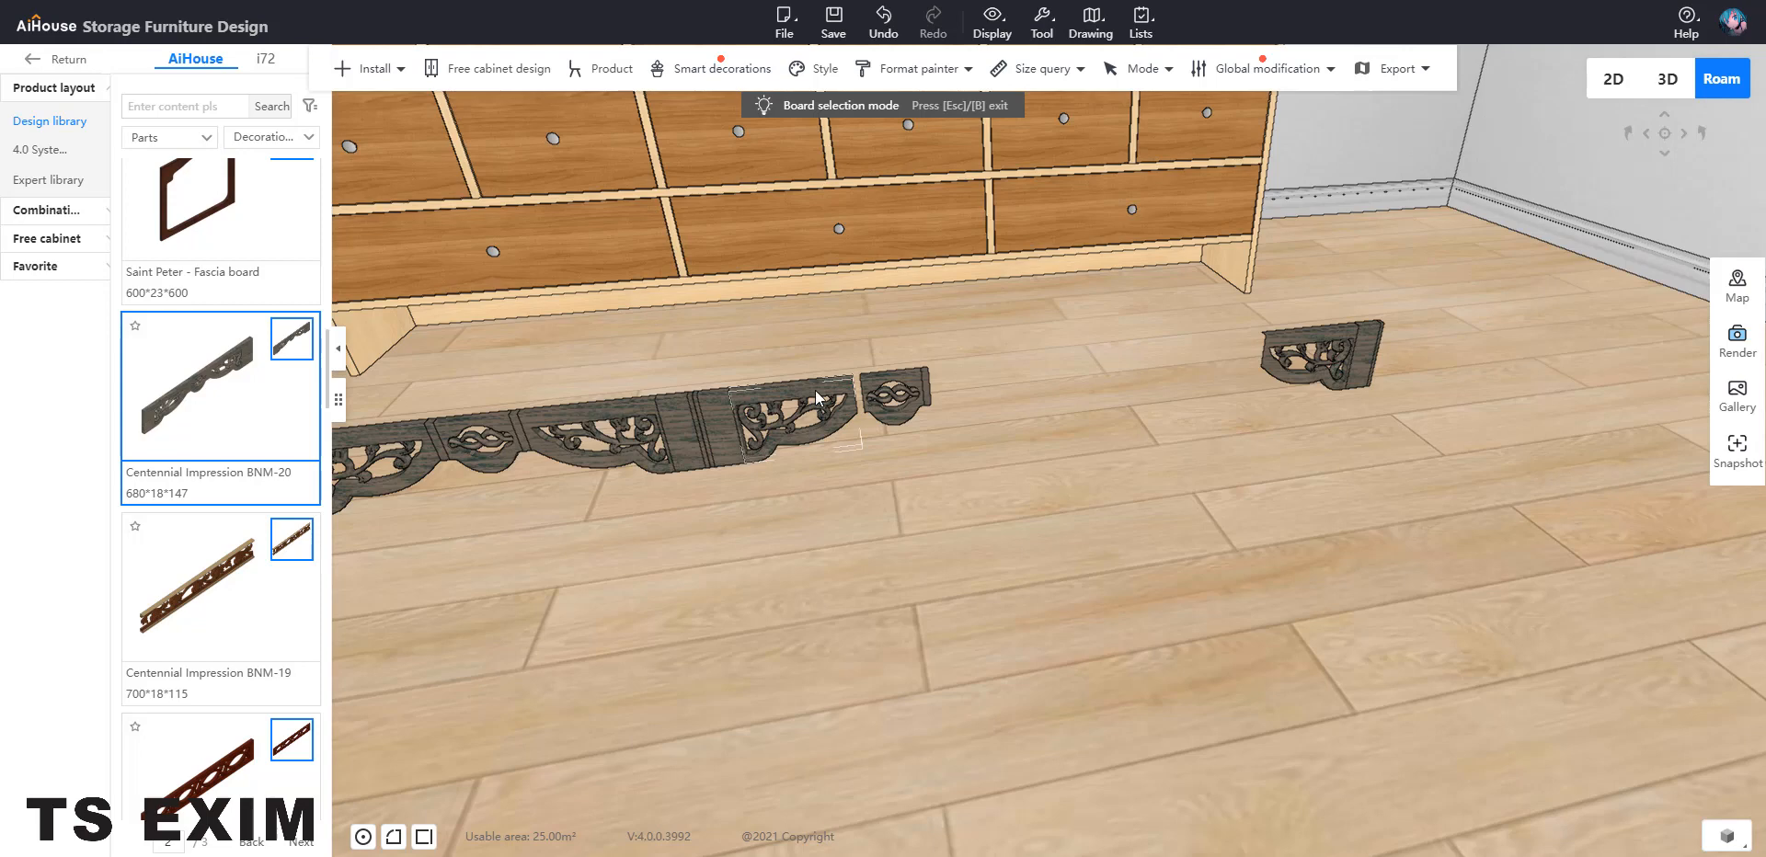
pyautogui.click(815, 390)
pyautogui.press('Delete')
pyautogui.click(715, 404)
pyautogui.press('Delete')
pyautogui.click(697, 403)
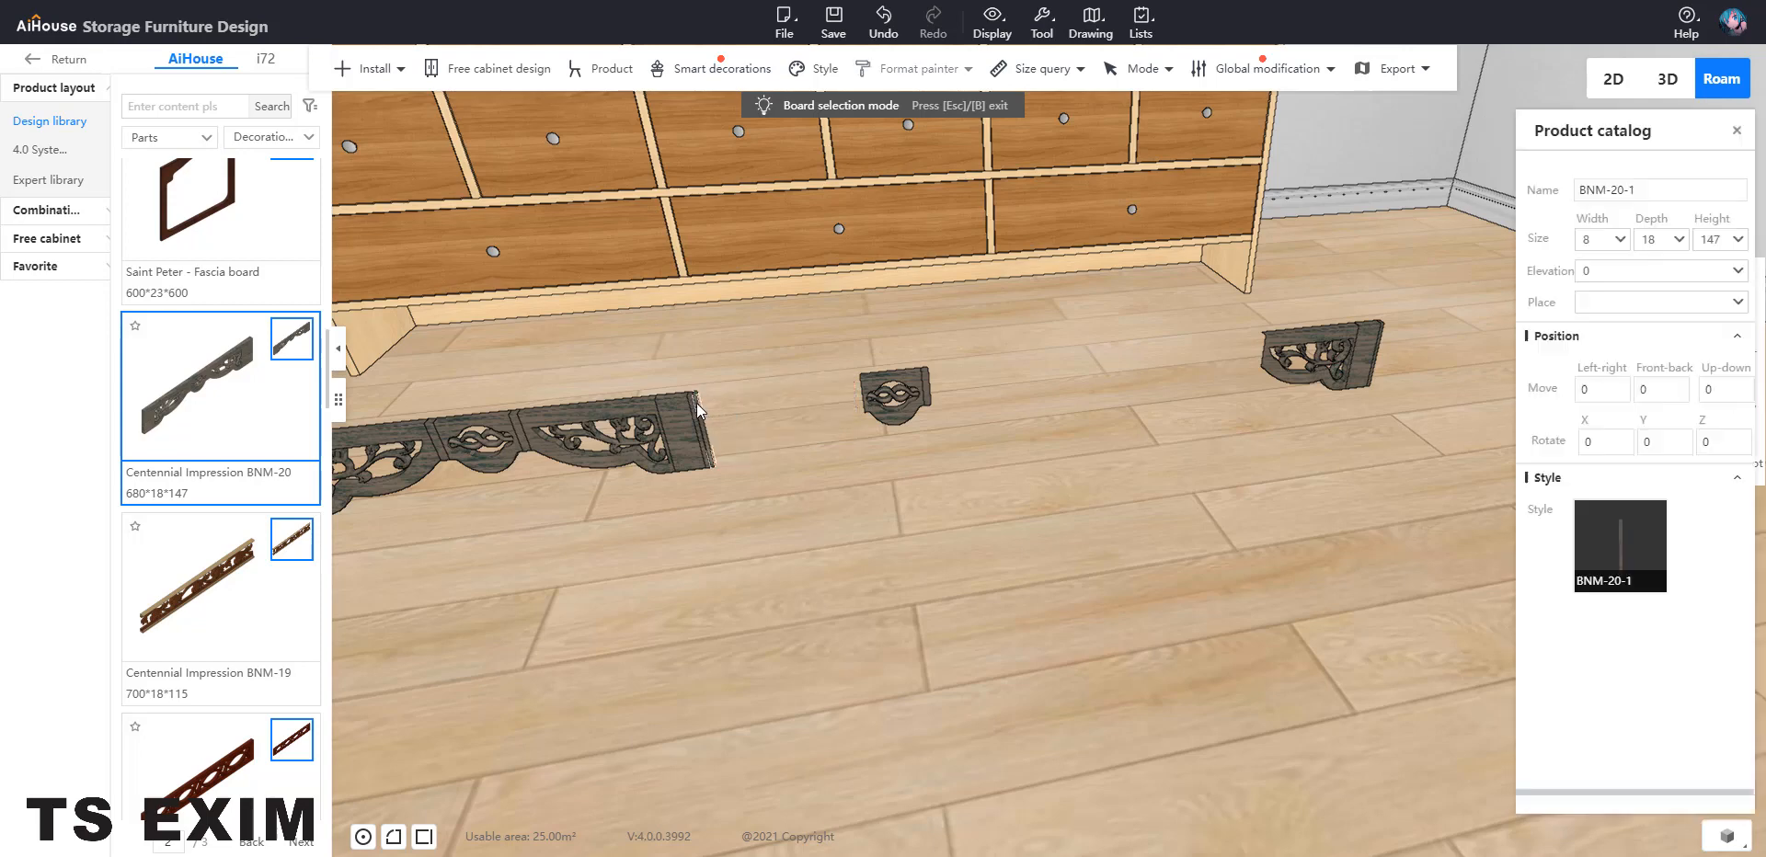
pyautogui.press('Delete')
# Delete the right carved bracket and the right end boards of the leftmost BNM-20 fascia
pyautogui.click(655, 405)
pyautogui.press('Delete')
pyautogui.click(681, 408)
pyautogui.press('Delete')
pyautogui.click(695, 431)
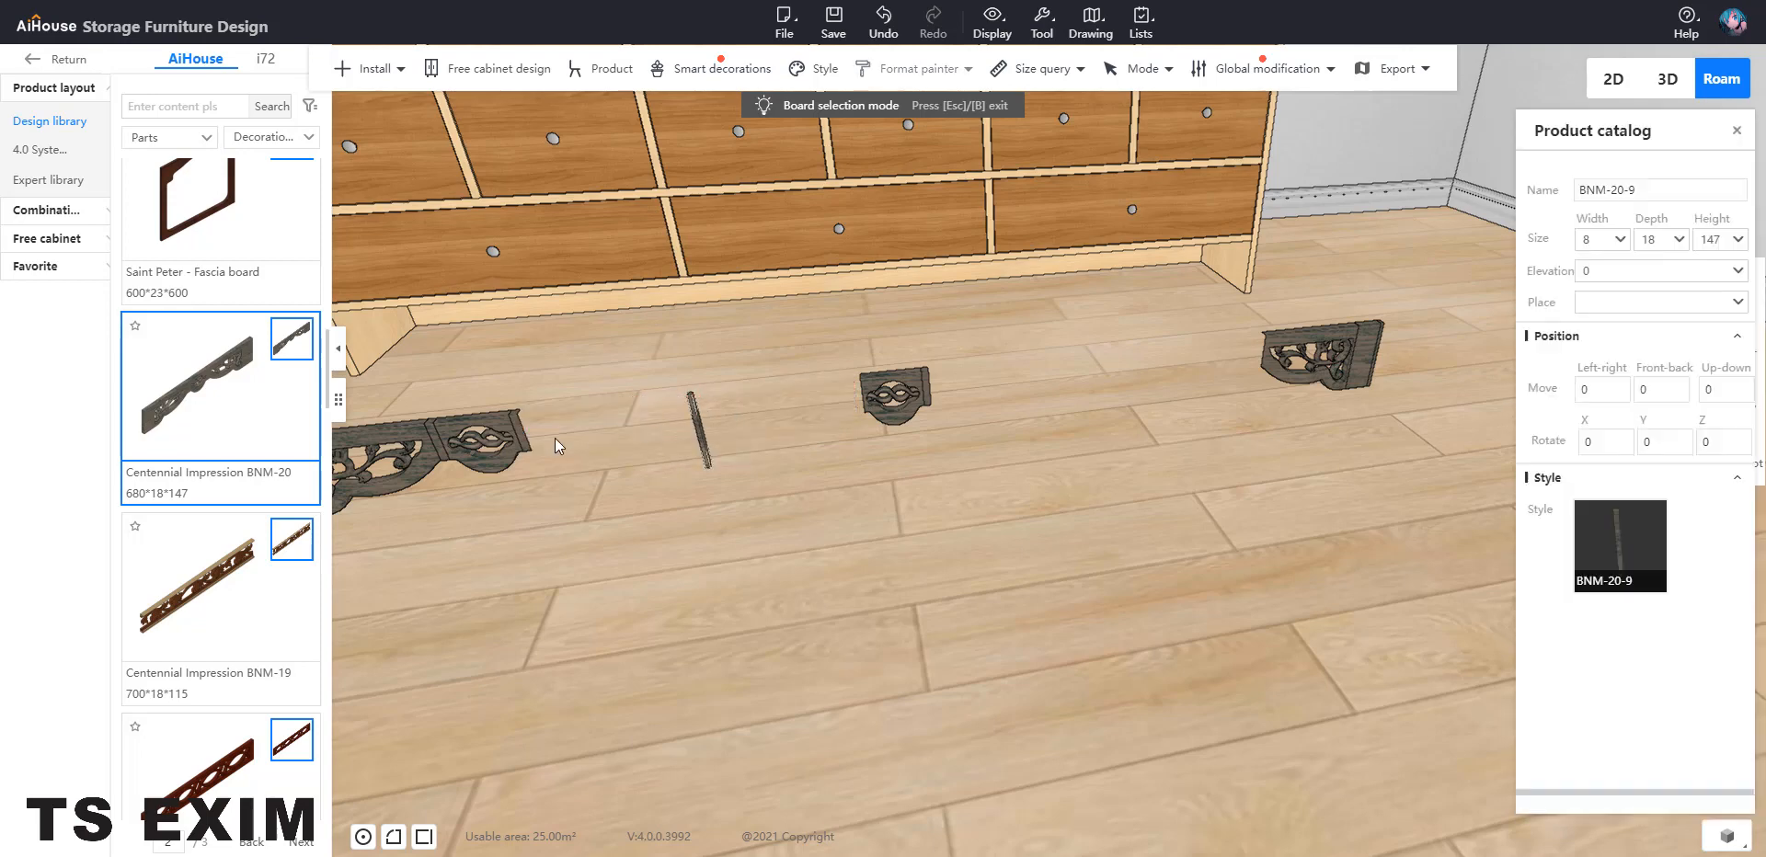
pyautogui.press('Delete')
# Delete the centre motif of the leftmost fascia and the strip on its right side
pyautogui.click(513, 435)
pyautogui.press('Delete')
pyautogui.click(523, 427)
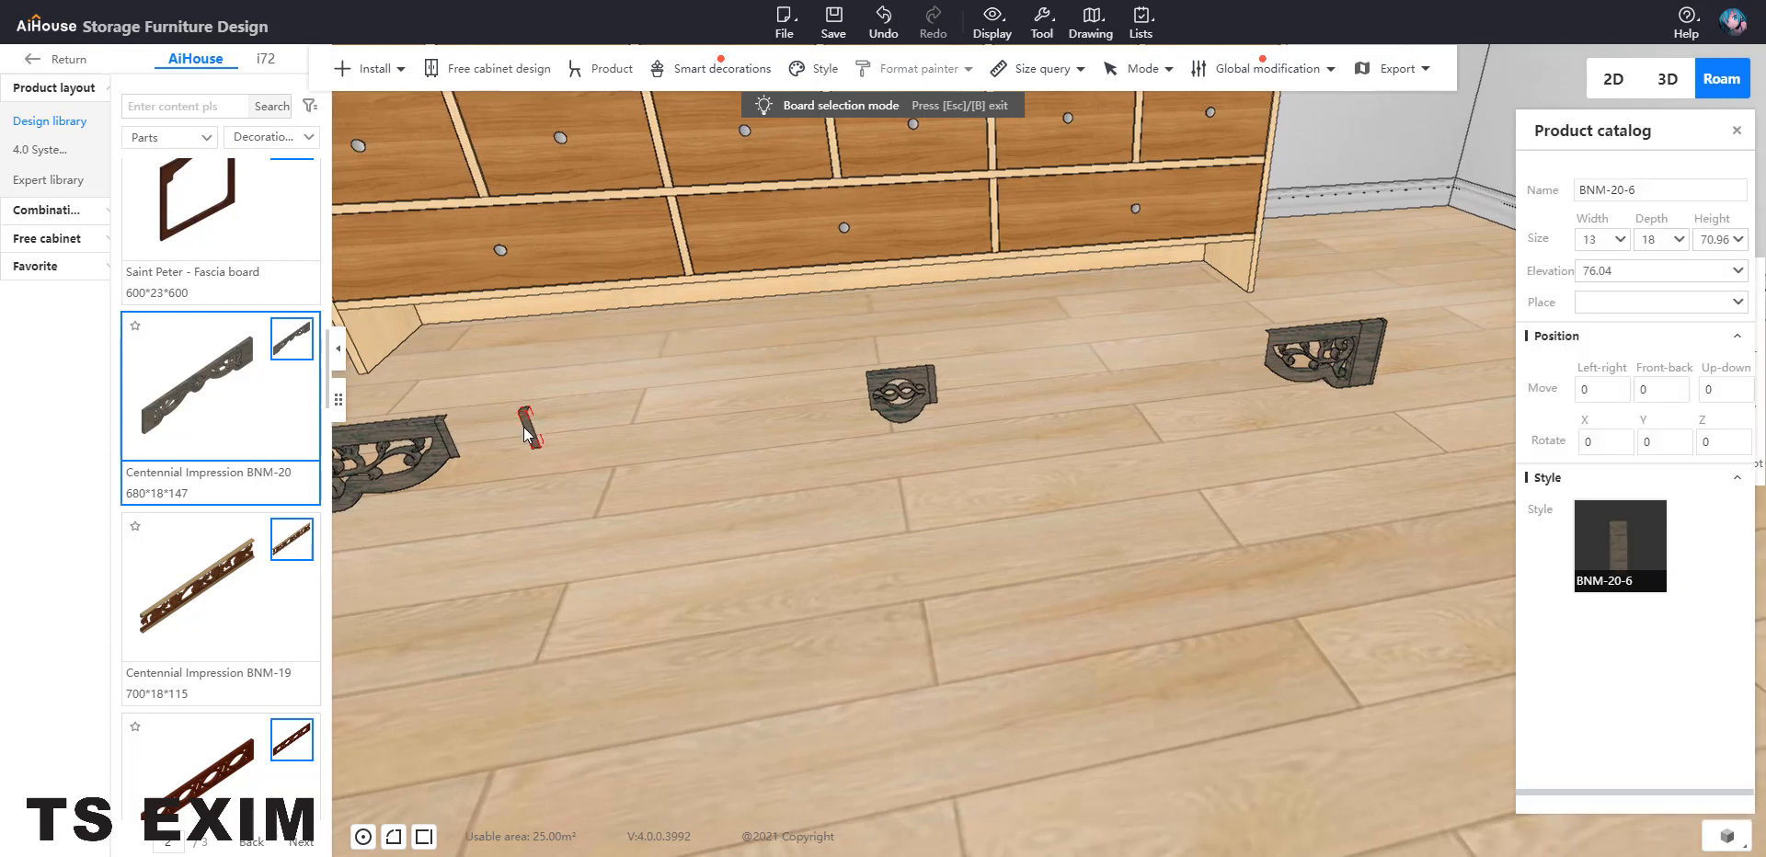
pyautogui.press('Delete')
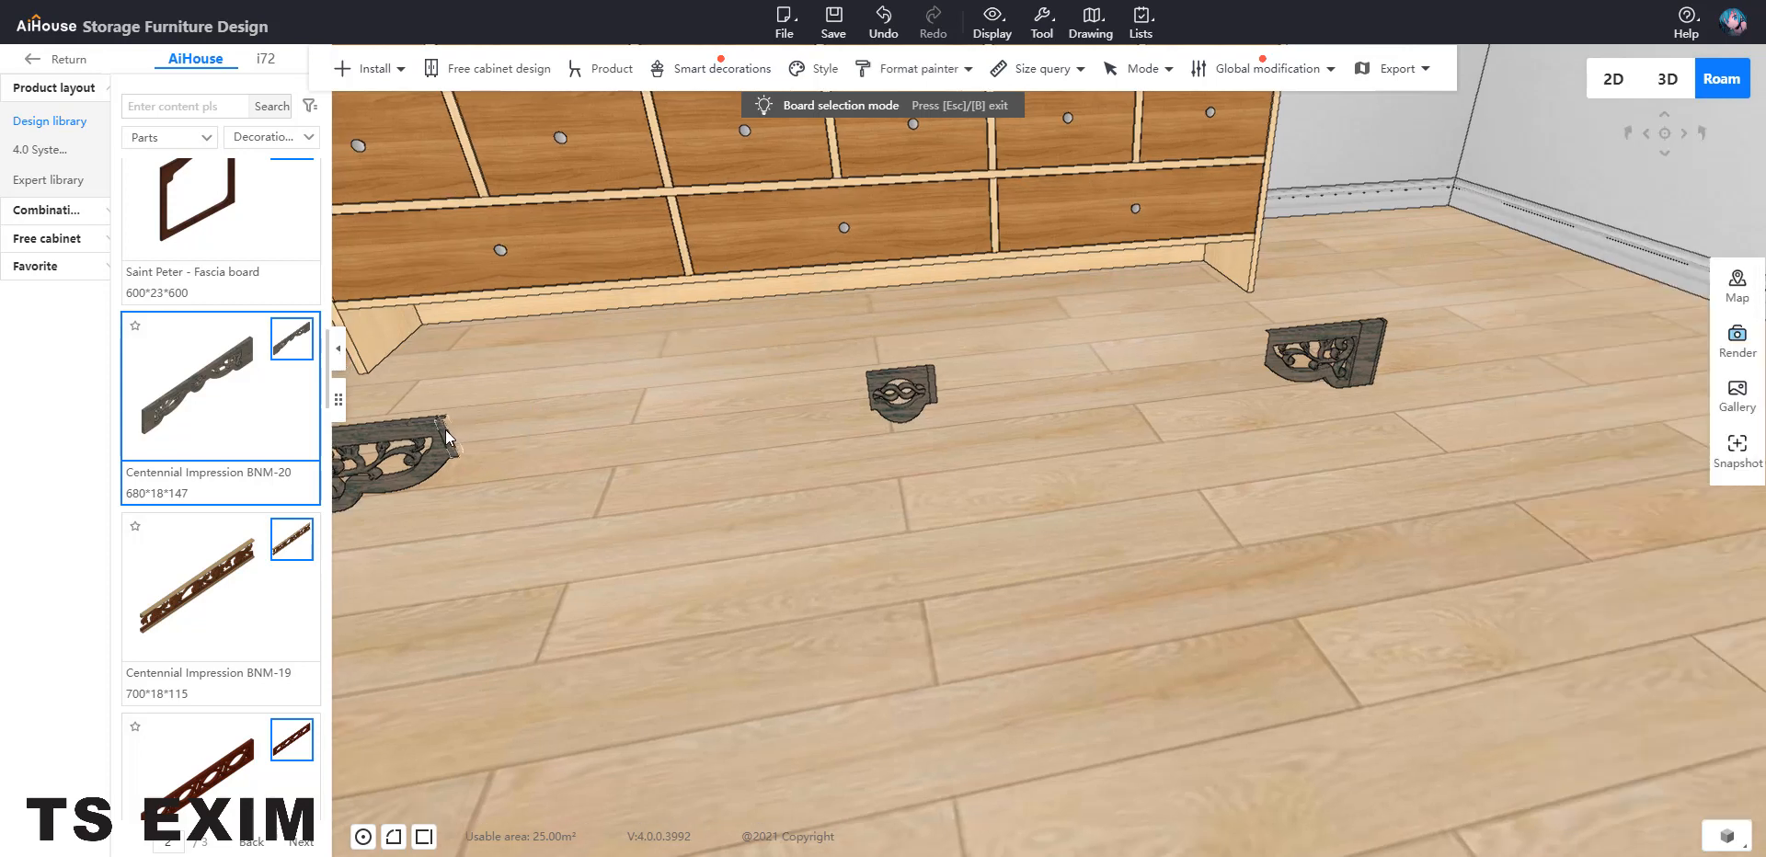
# Set the width of the end board beside the left carved bracket to 750
pyautogui.click(445, 429)
pyautogui.doubleClick(1591, 240)
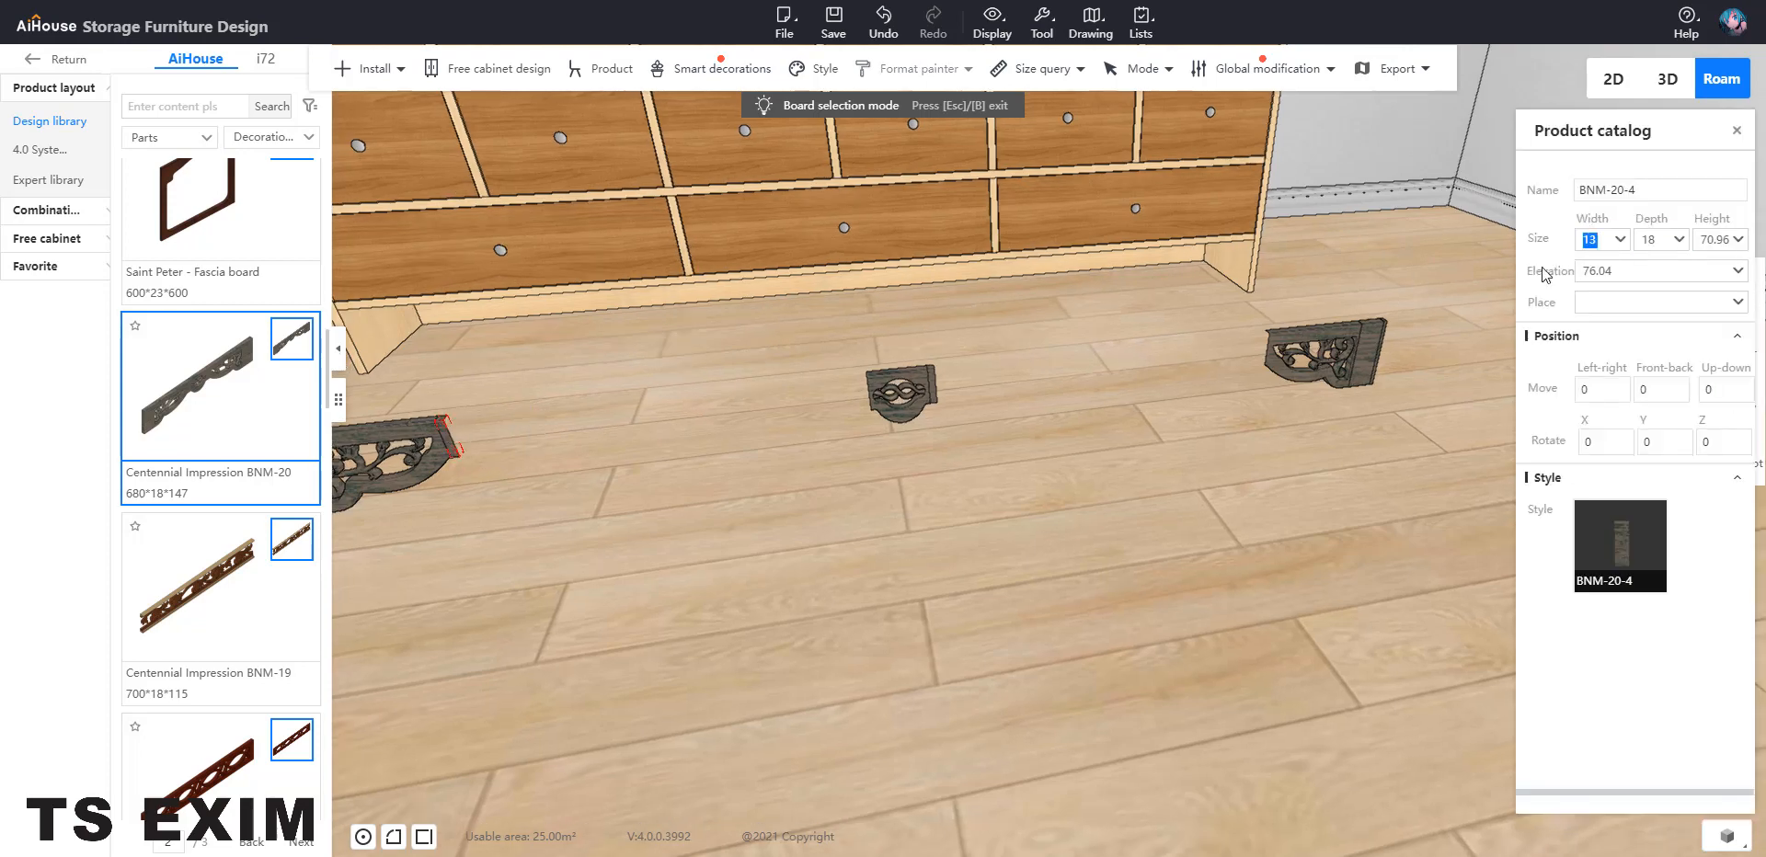
pyautogui.write('7')
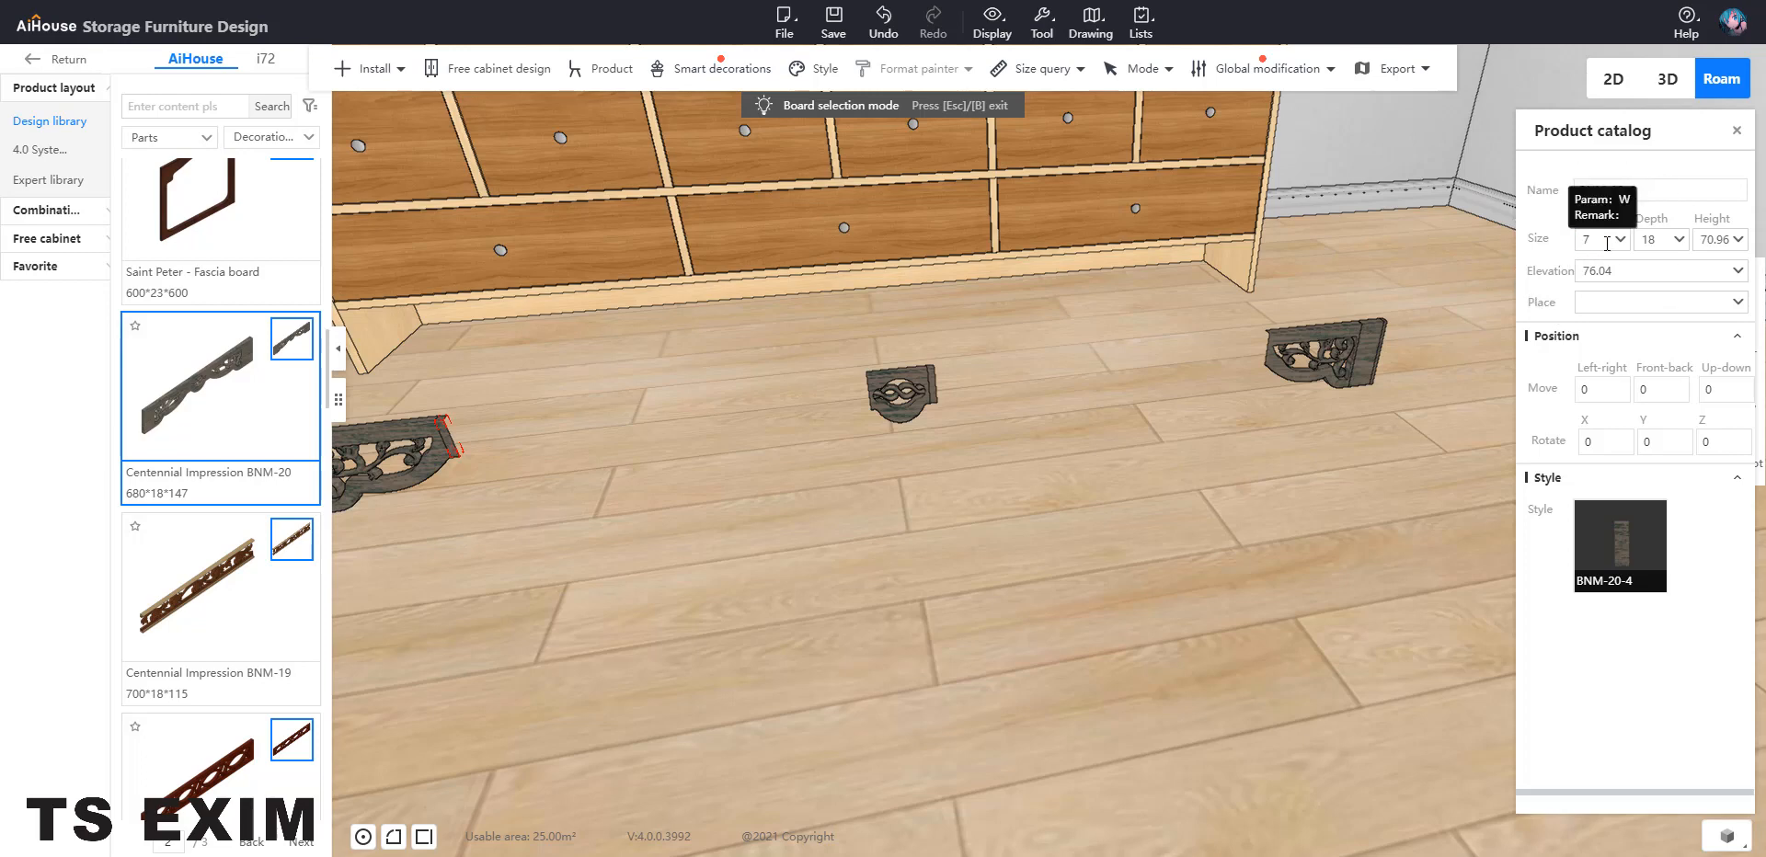
pyautogui.write('50')
pyautogui.press('Return')
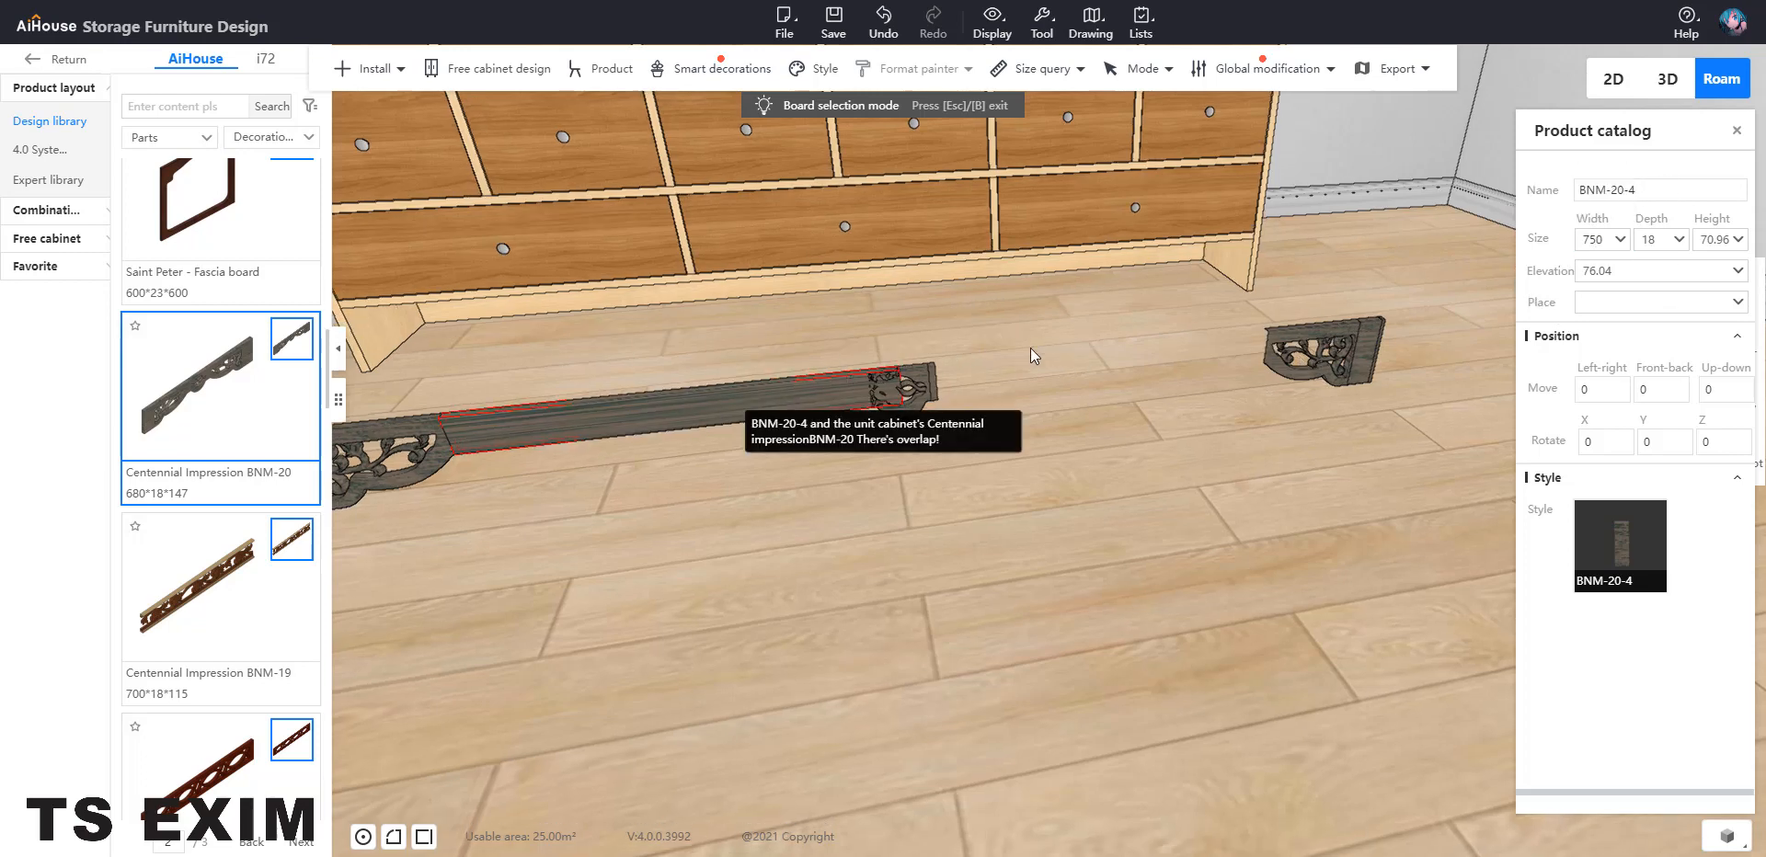
# Set the width of the small board on the right side of the centre motif to 750
pyautogui.click(936, 383)
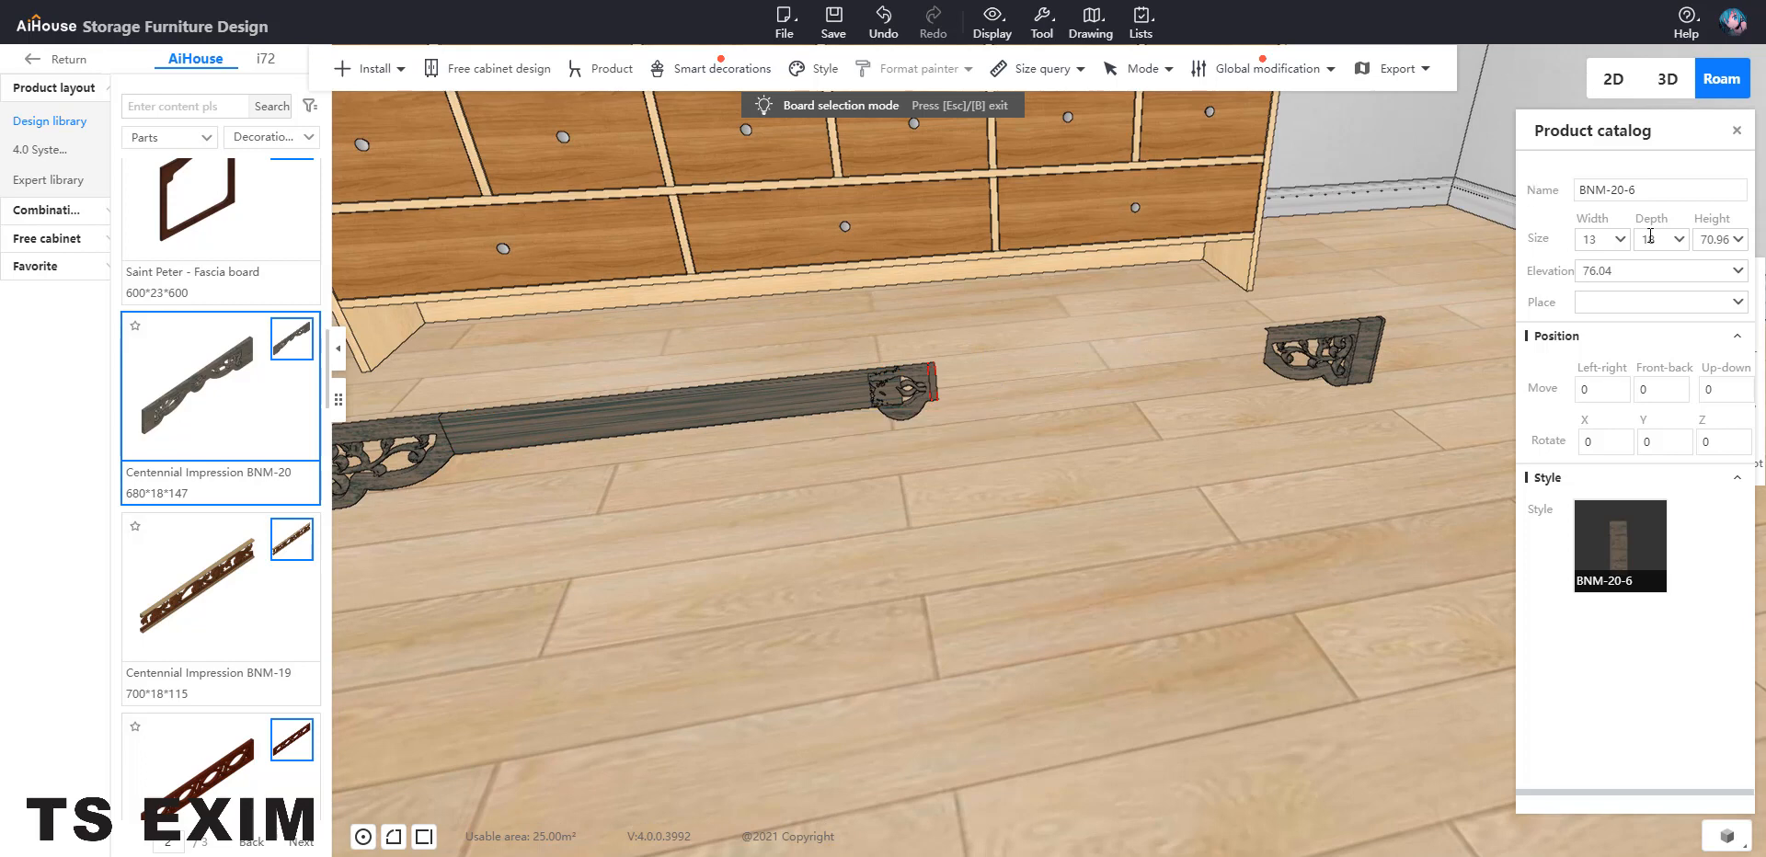
pyautogui.doubleClick(1607, 238)
pyautogui.write('750')
pyautogui.press('Return')
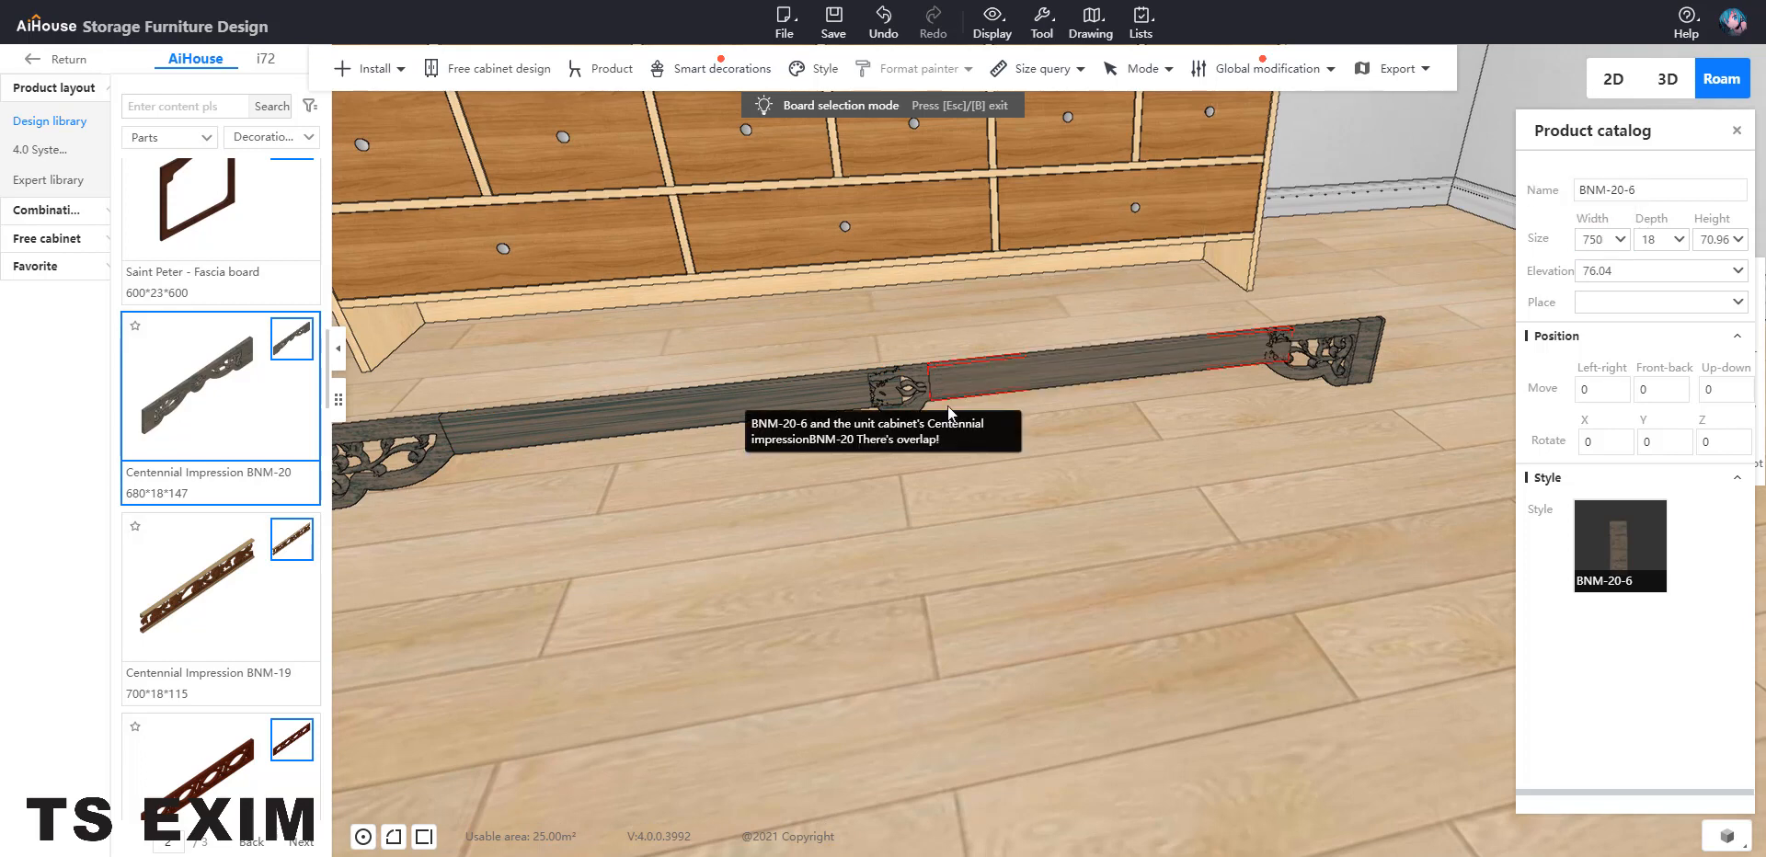
# Shift the middle BNM-20 fascia with three-axis movement so its centre motif meets the end of the extended left board
pyautogui.click(911, 383)
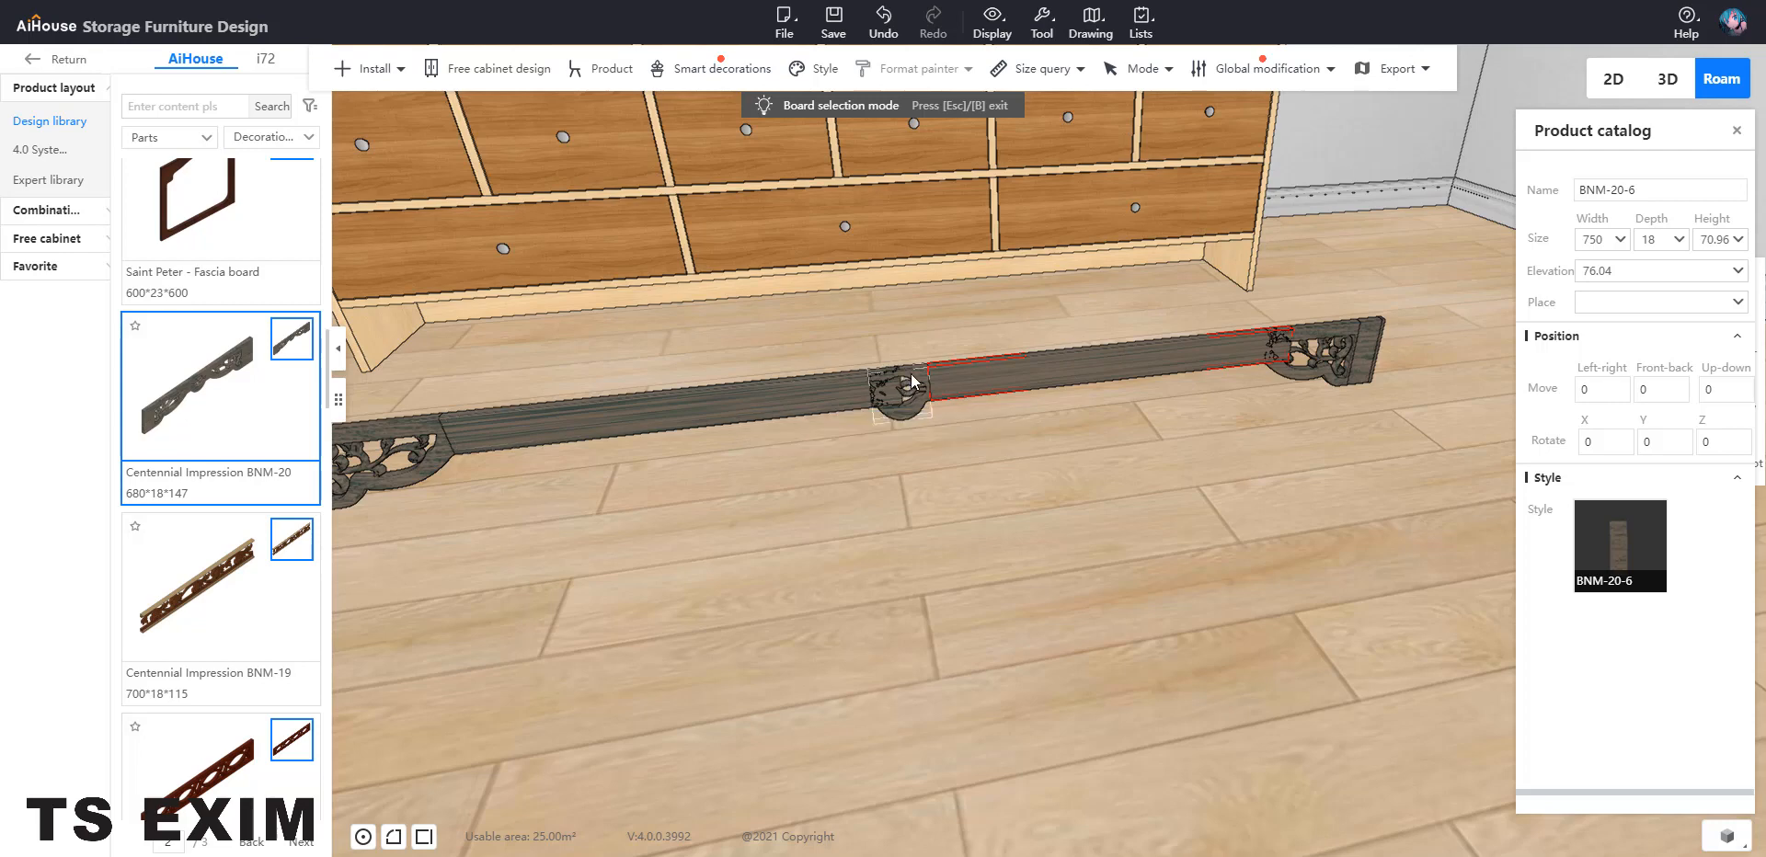
pyautogui.press('Escape')
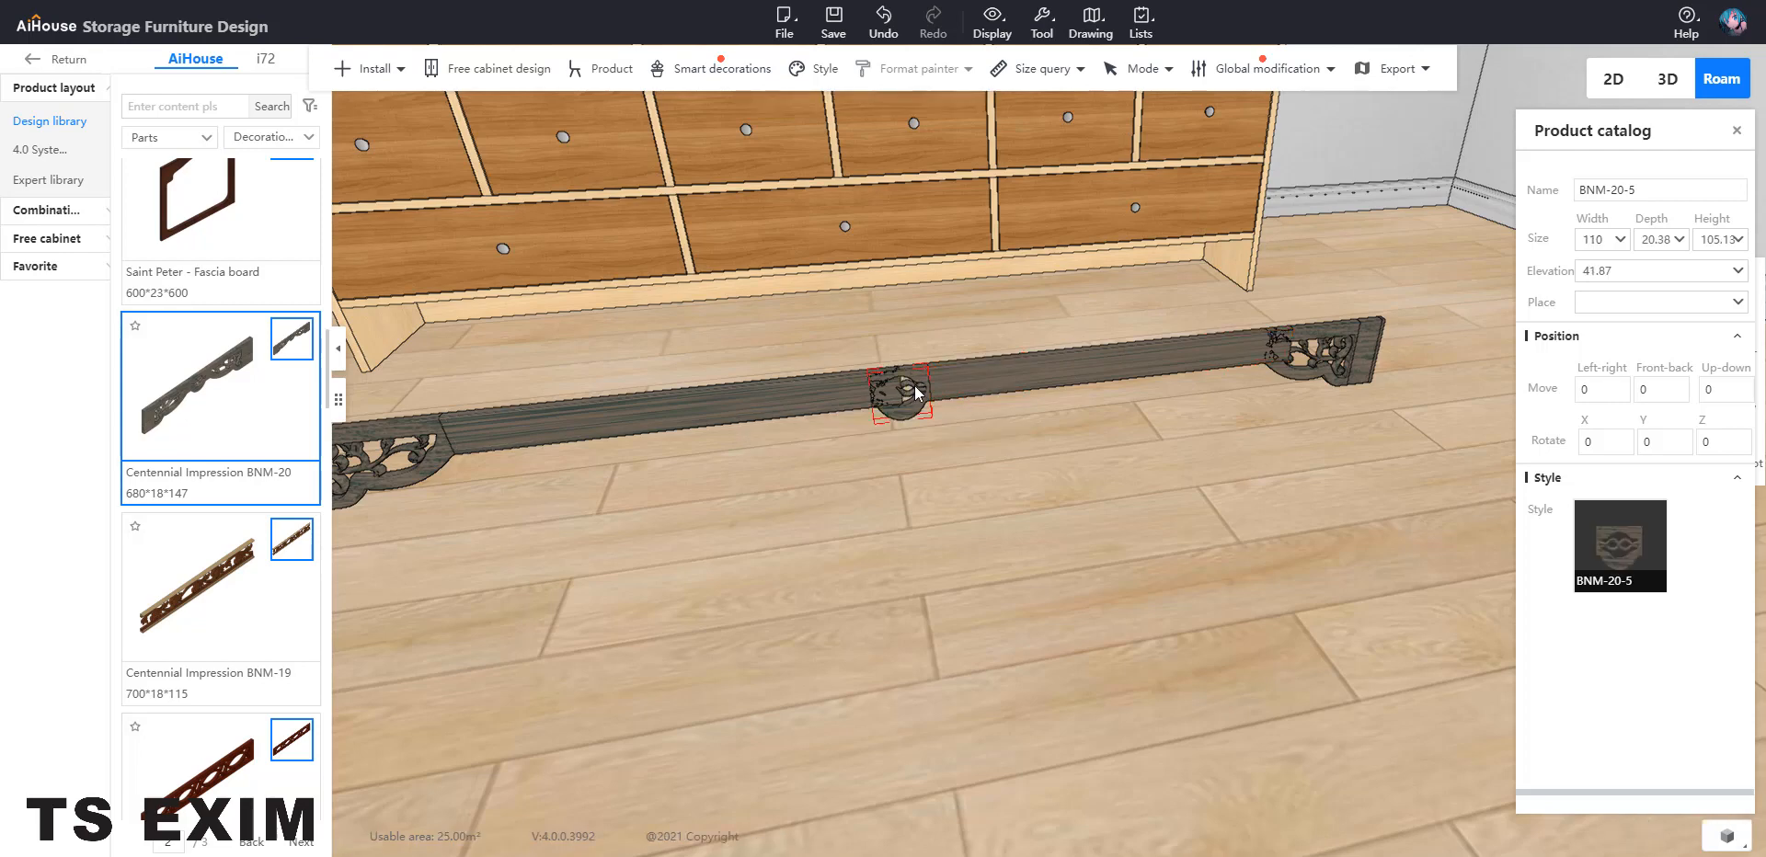
pyautogui.click(915, 393)
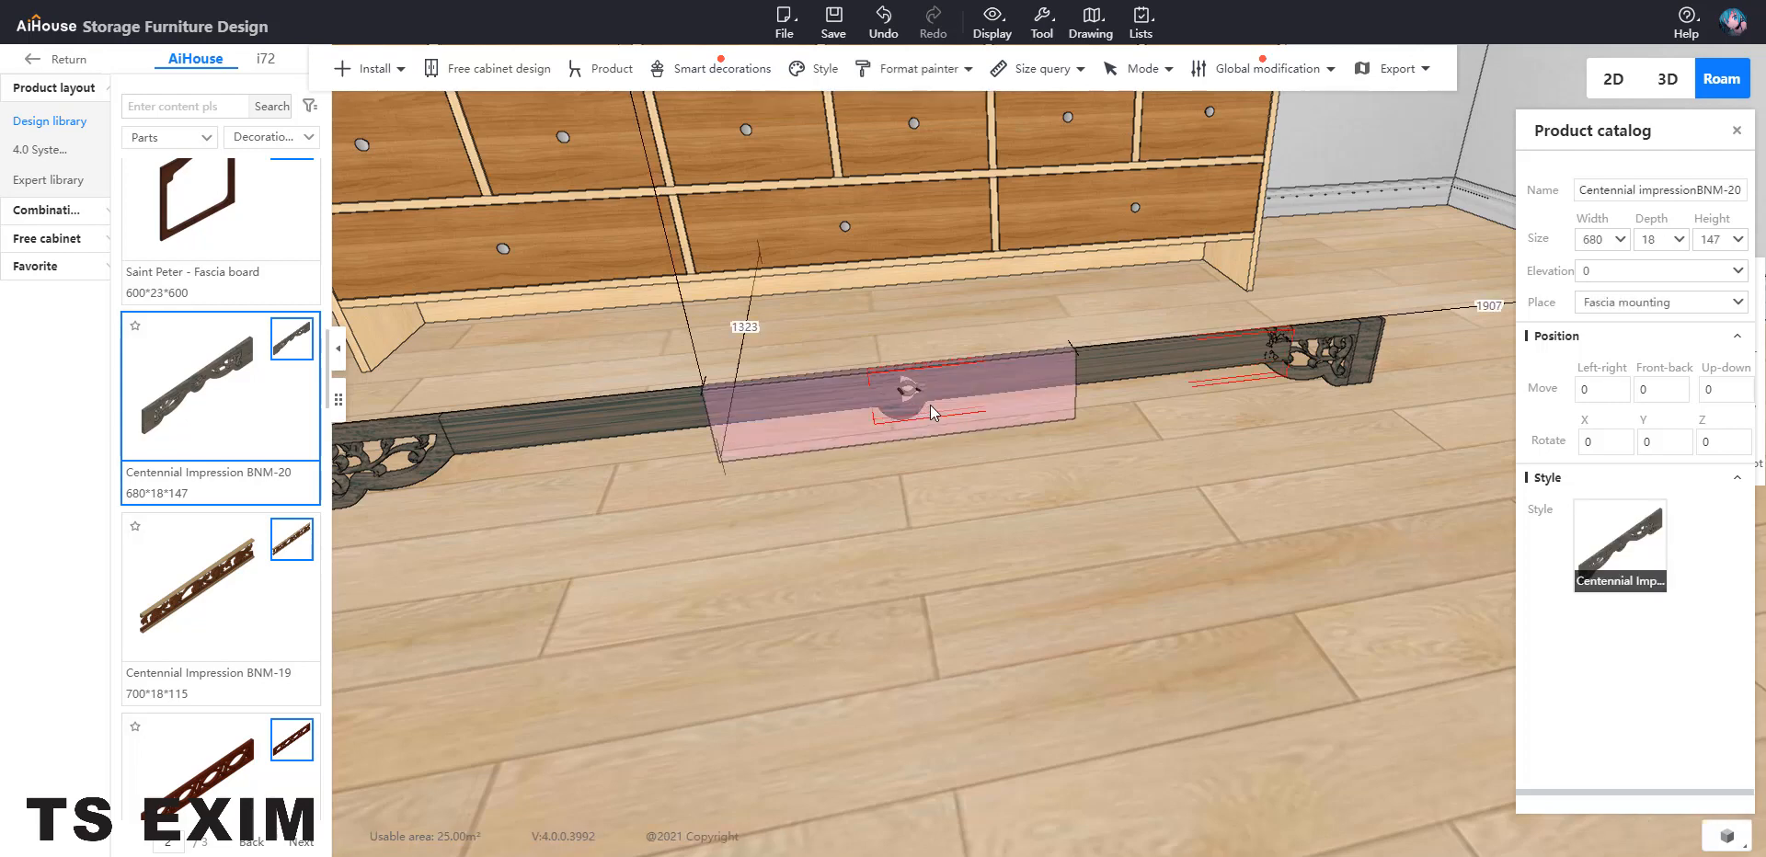
pyautogui.press('c')
pyautogui.moveTo(924, 400); pyautogui.dragTo(952, 407)
# Slide the rightmost BNM-20 fascia along the row so its carved bracket meets the end of the extended right board
pyautogui.click(1352, 346)
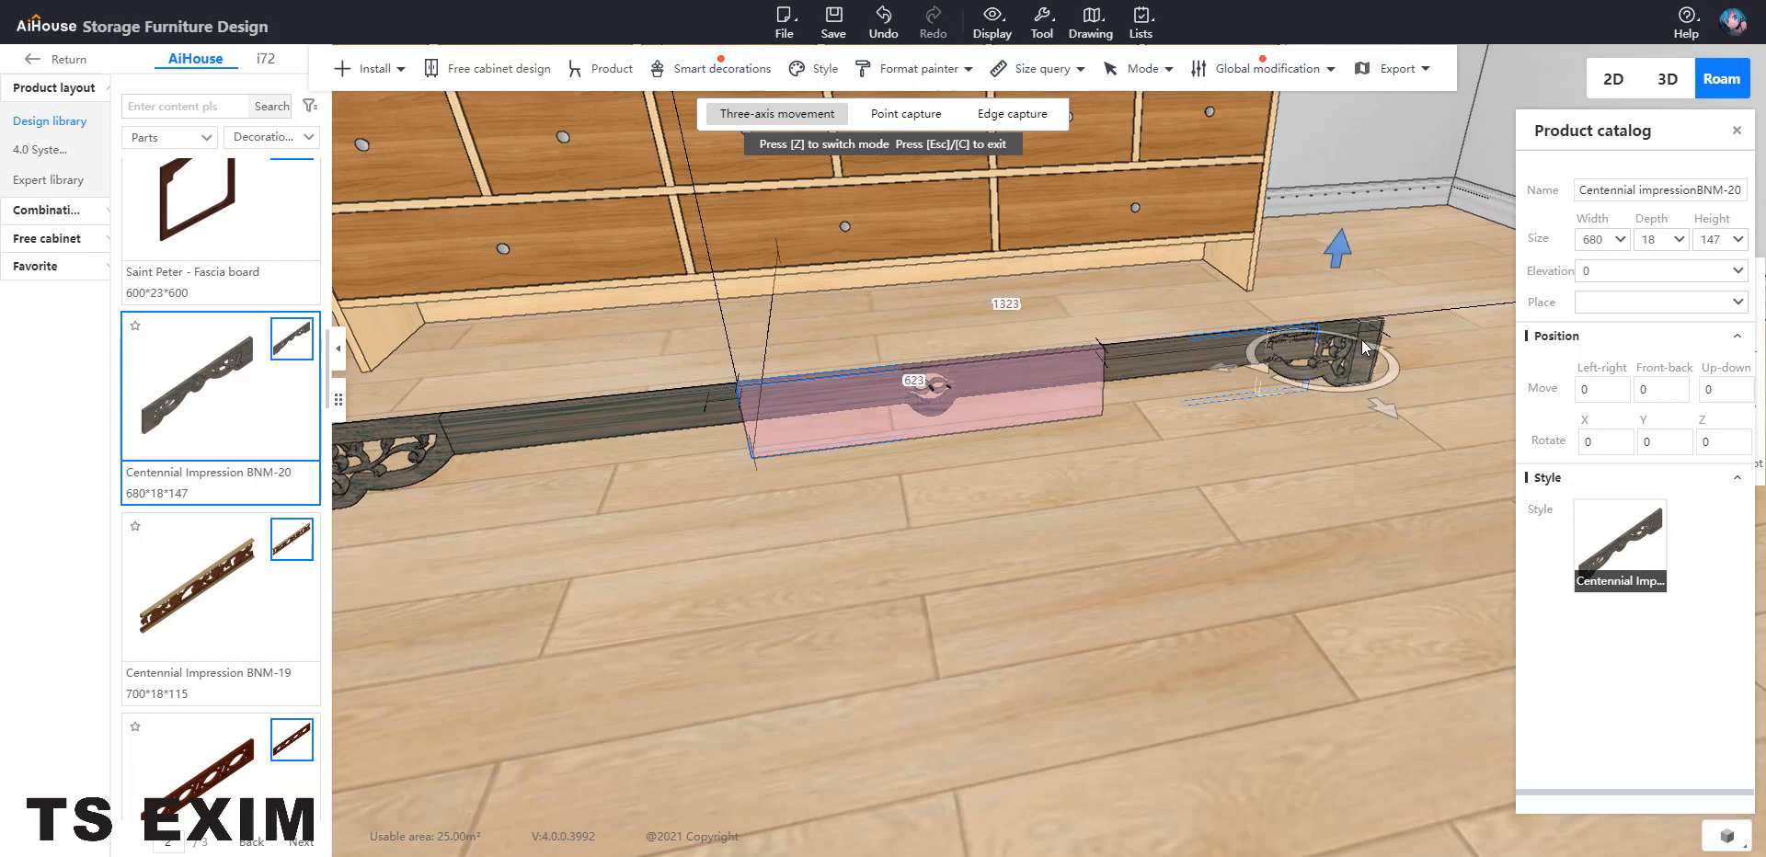
pyautogui.moveTo(1155, 377)
pyautogui.mouseDown()
pyautogui.moveTo(1199, 372)
pyautogui.moveTo(1184, 371)
pyautogui.mouseUp()
pyautogui.scroll(-1, 1051, 502)
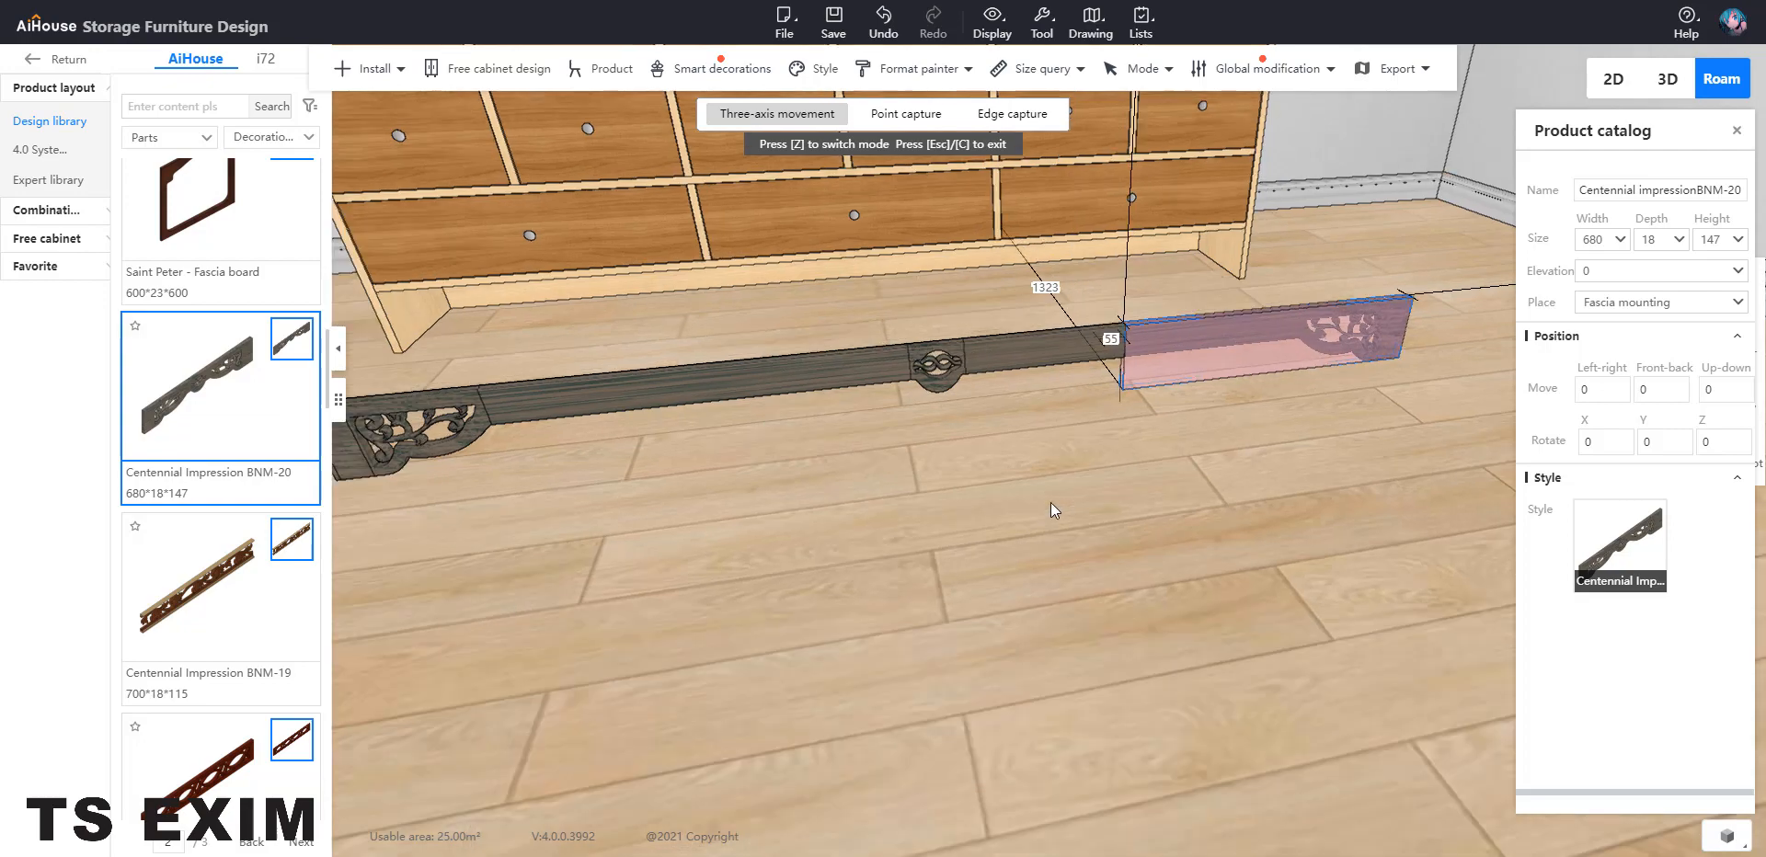
# Group the left, middle and right BNM-20 fascias into one combination
pyautogui.scroll(-2, 1051, 502)
pyautogui.scroll(2, 826, 405)
pyautogui.click(1088, 341)
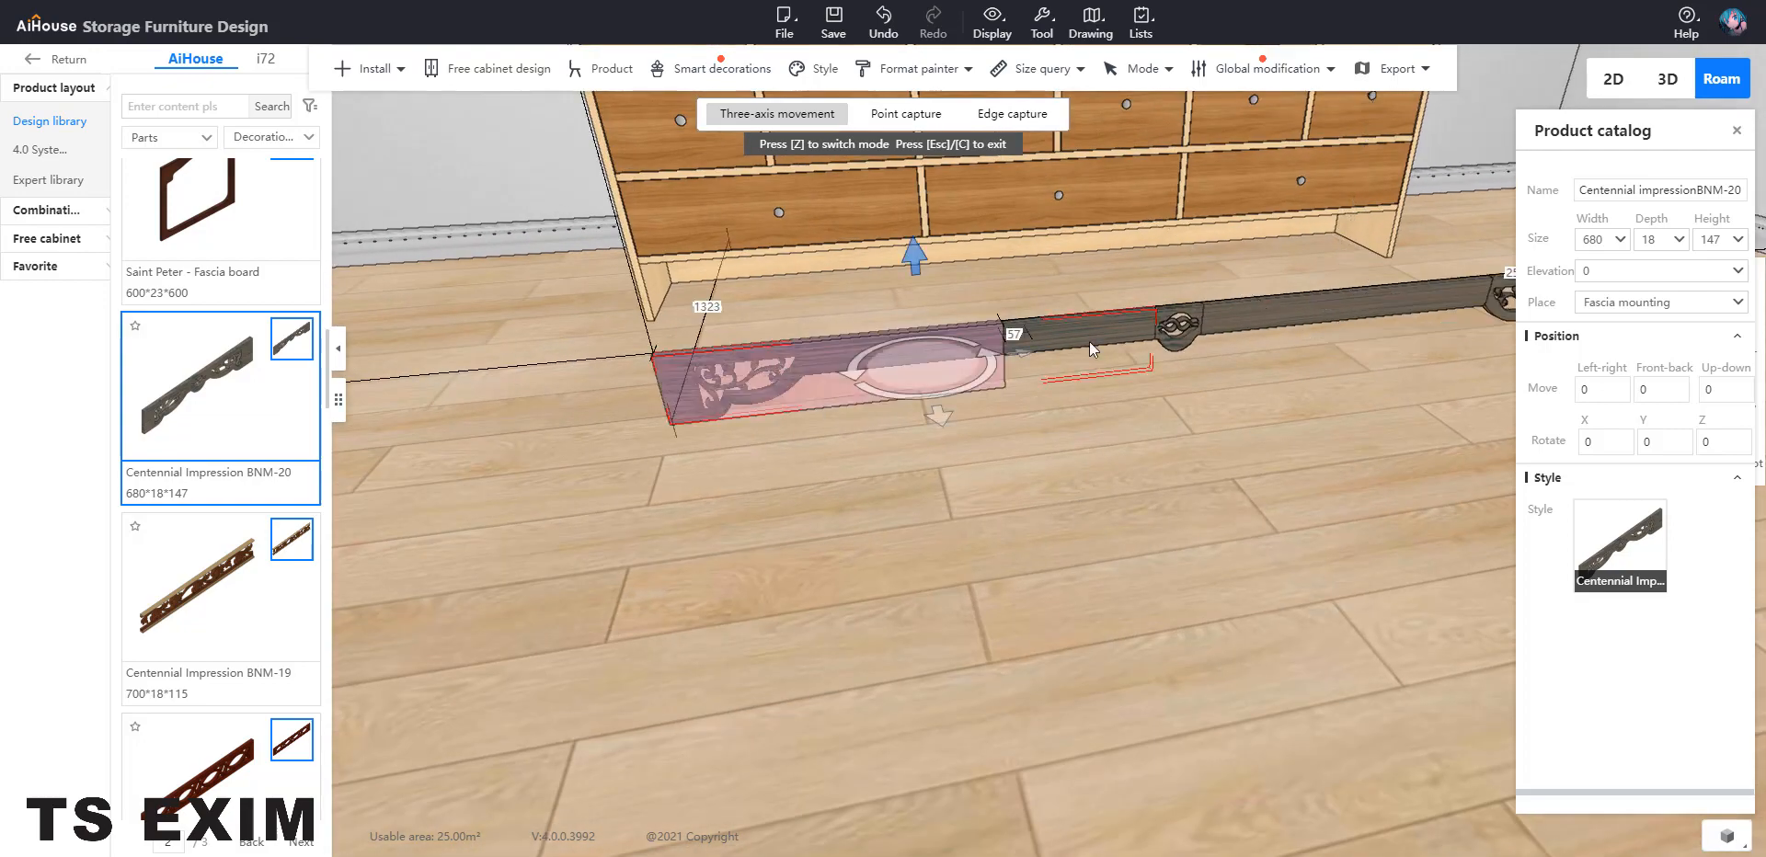
pyautogui.keyDown('ctrl'); pyautogui.click(1194, 328); pyautogui.keyUp('ctrl')
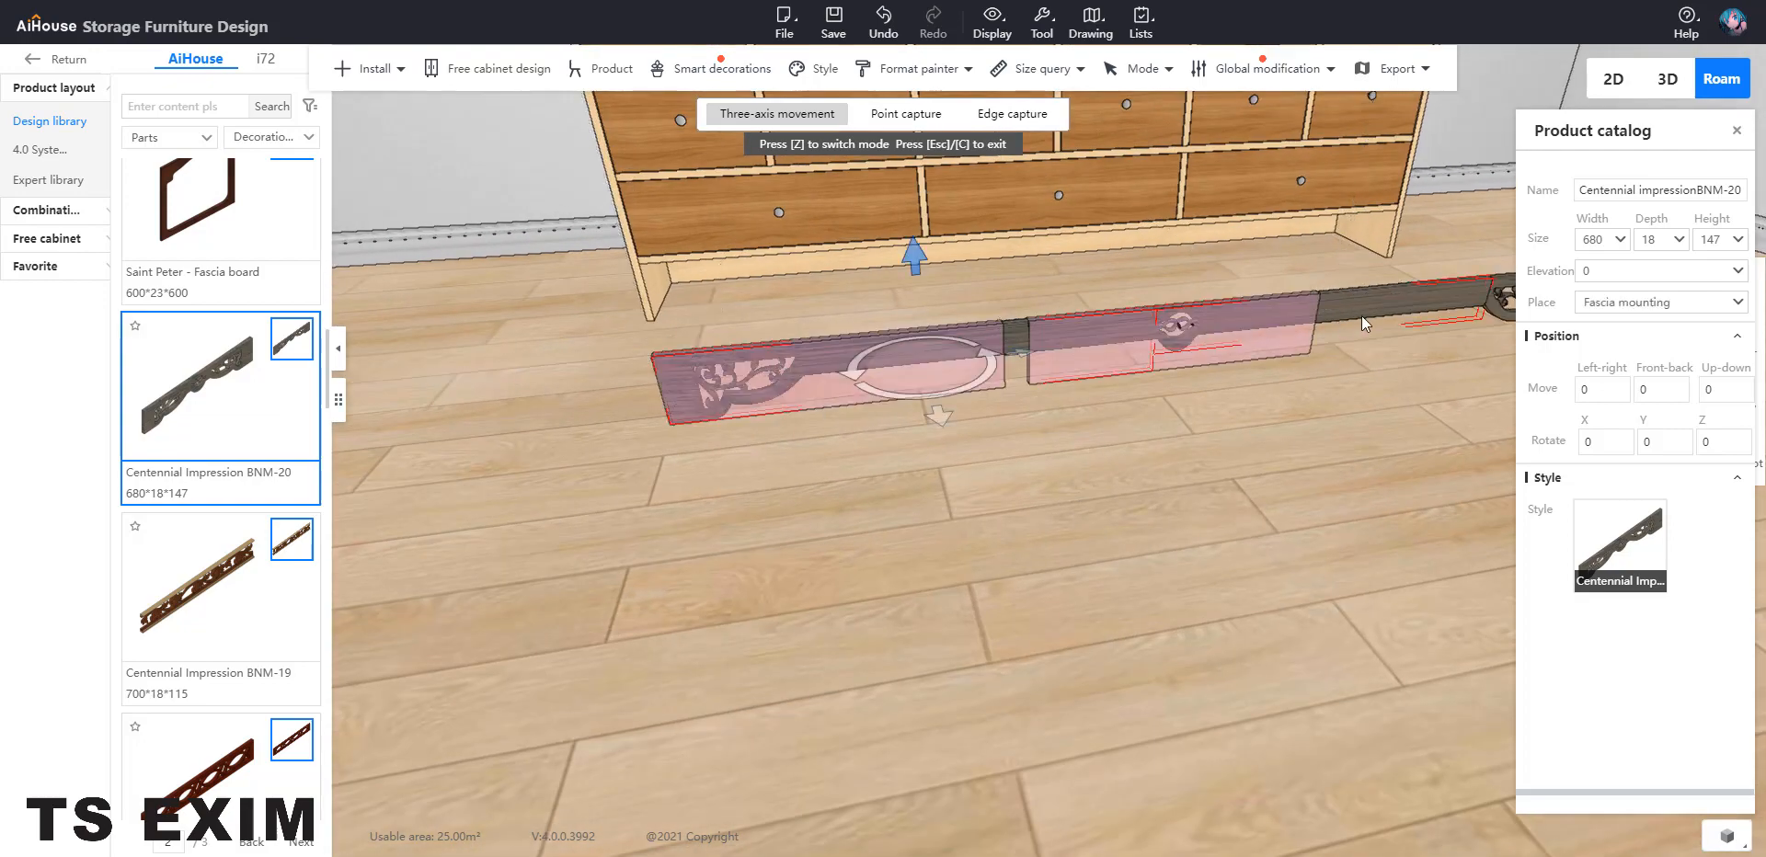
pyautogui.keyDown('ctrl'); pyautogui.click(1505, 297); pyautogui.keyUp('ctrl')
pyautogui.hotkey('ctrl', 'g')
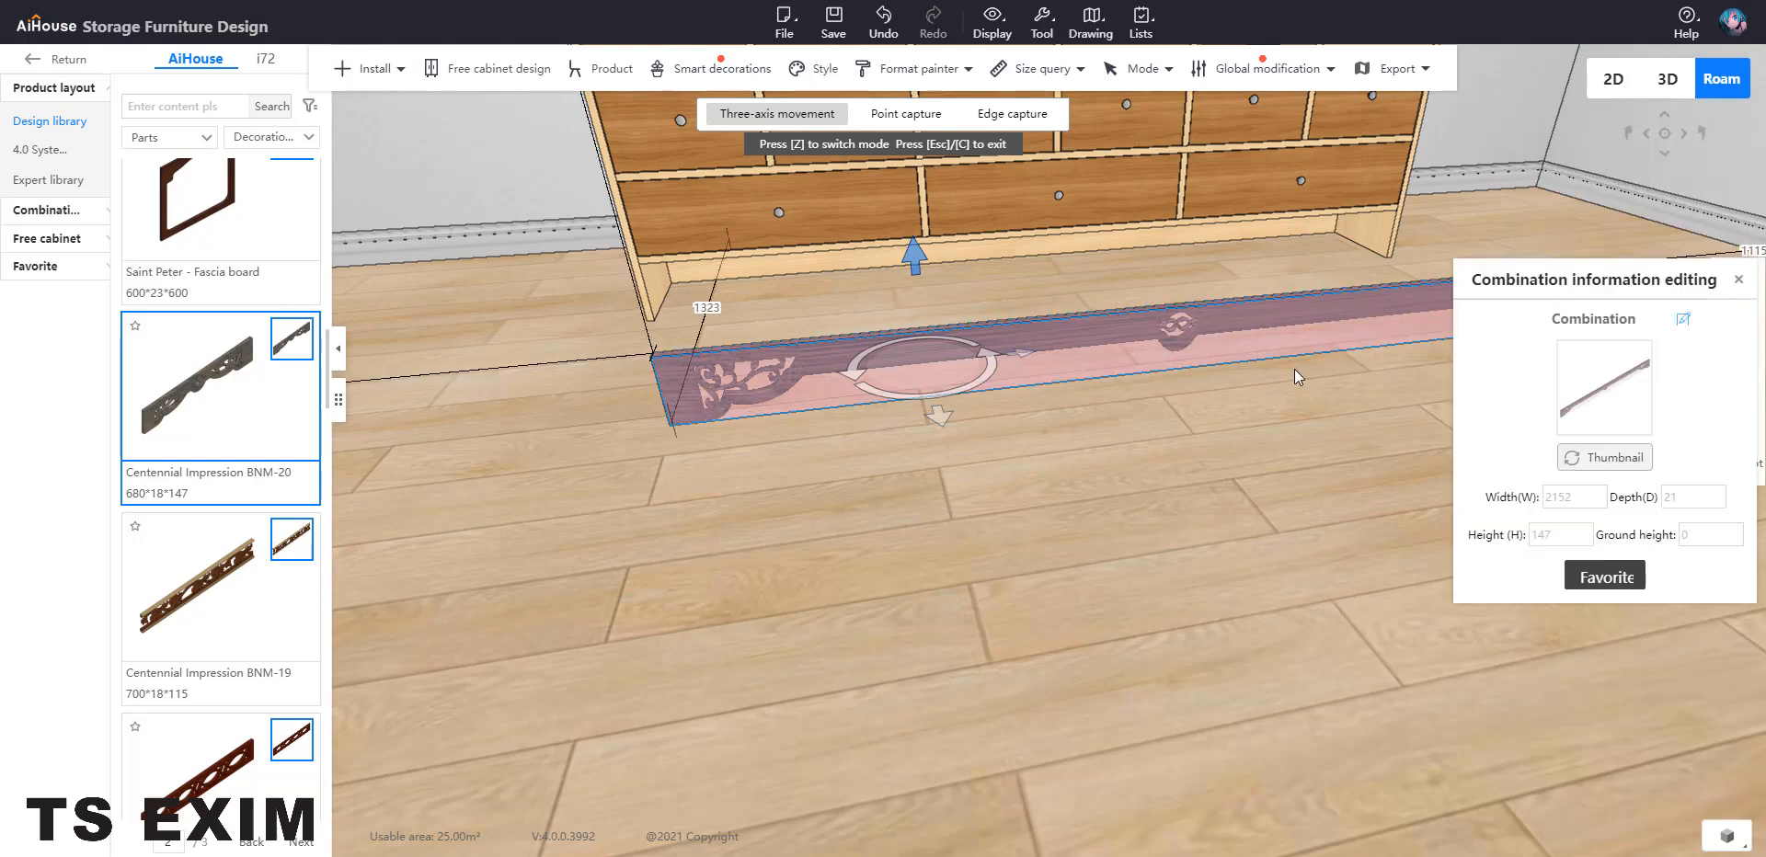
# Move the combined BNM-20 fascia into the opening at the cabinet's base, between its two sides and flush with the front
pyautogui.click(687, 473)
pyautogui.click(682, 416)
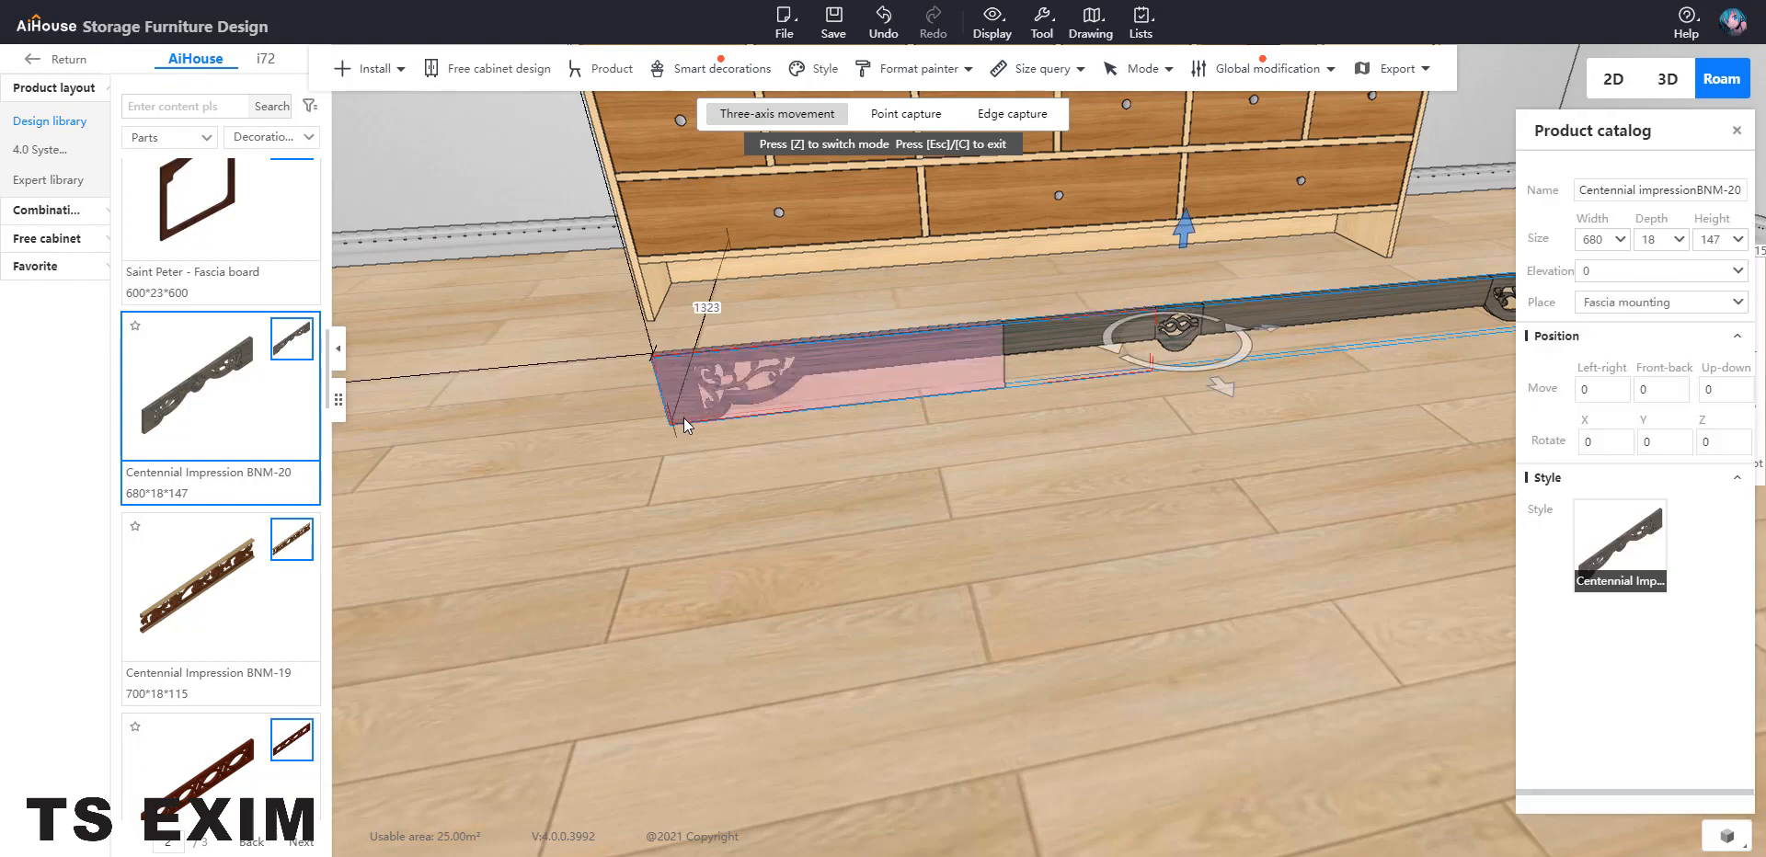
pyautogui.moveTo(682, 417); pyautogui.dragTo(965, 449, button='middle')
pyautogui.moveTo(966, 449); pyautogui.dragTo(1090, 384, button='right')
pyautogui.moveTo(1102, 401); pyautogui.dragTo(732, 383)
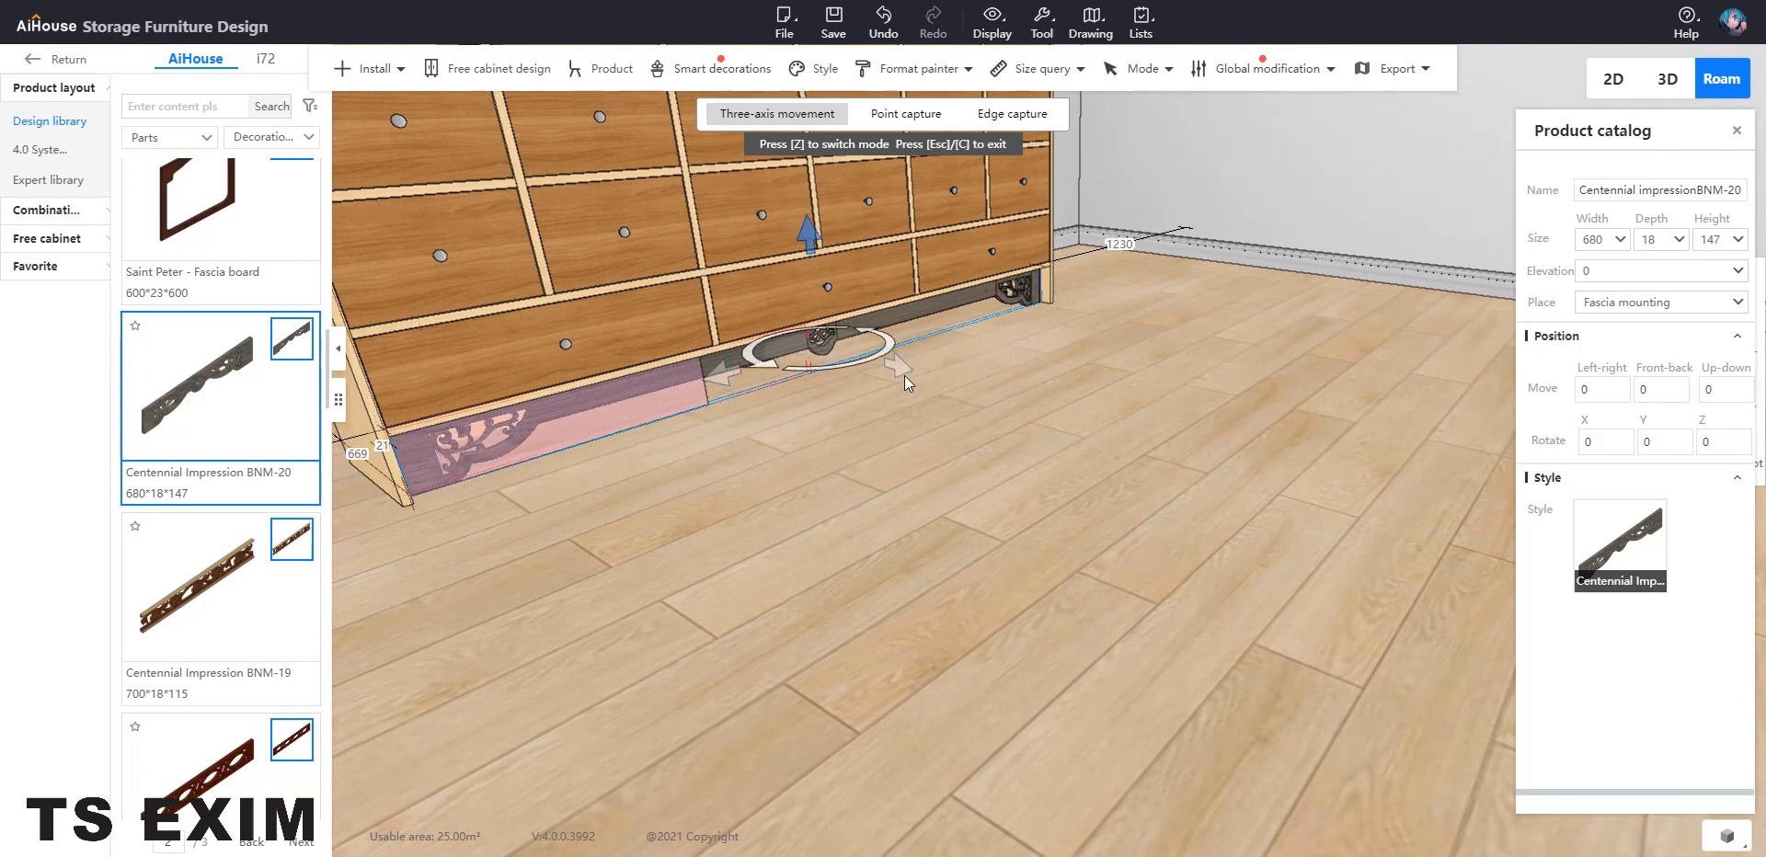
pyautogui.moveTo(902, 370); pyautogui.dragTo(912, 377)
pyautogui.moveTo(1166, 469); pyautogui.dragTo(883, 406)
pyautogui.scroll(-3, 878, 405)
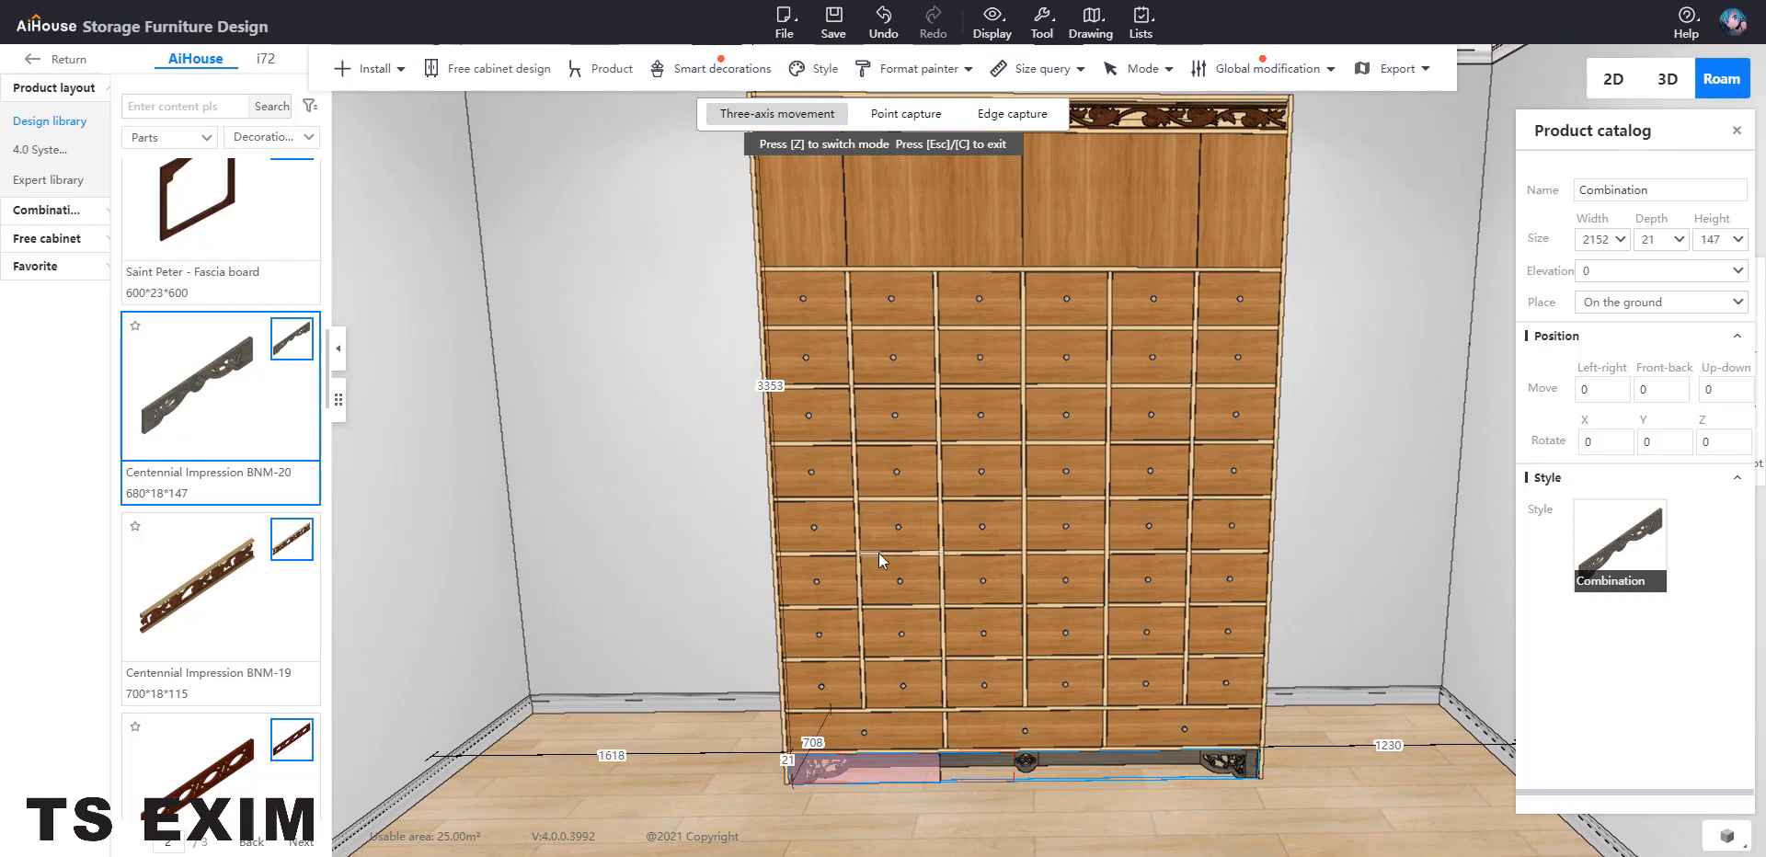
# Replace all handles with the GD-02 model from the Classic Handle library
pyautogui.scroll(2, 791, 526)
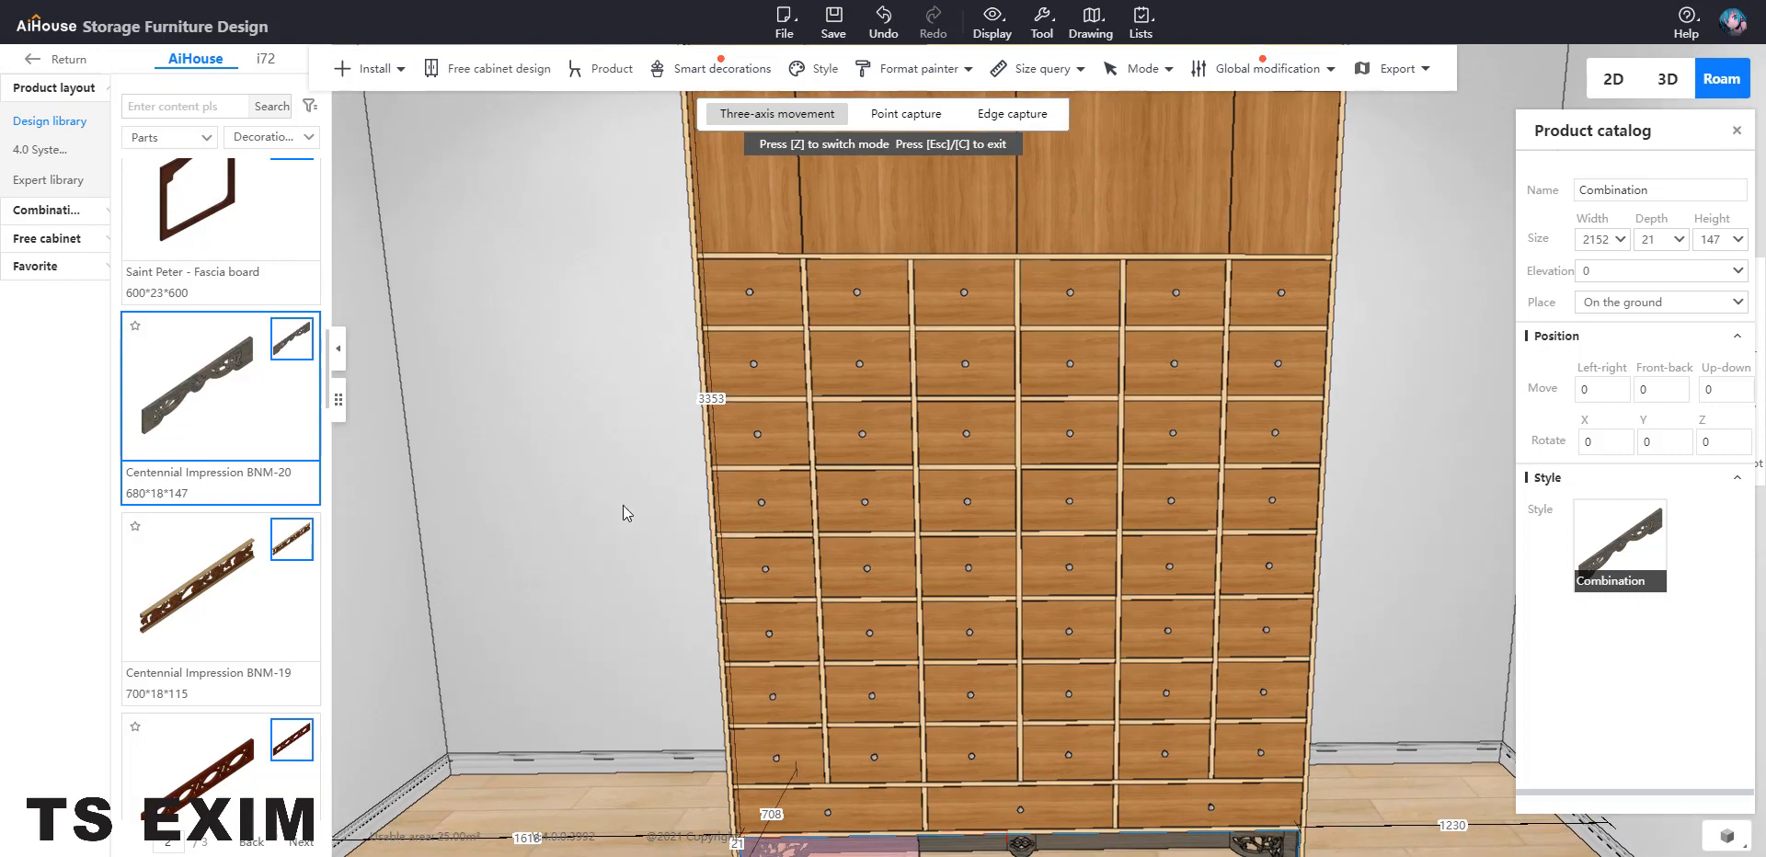
pyautogui.rightClick(582, 531)
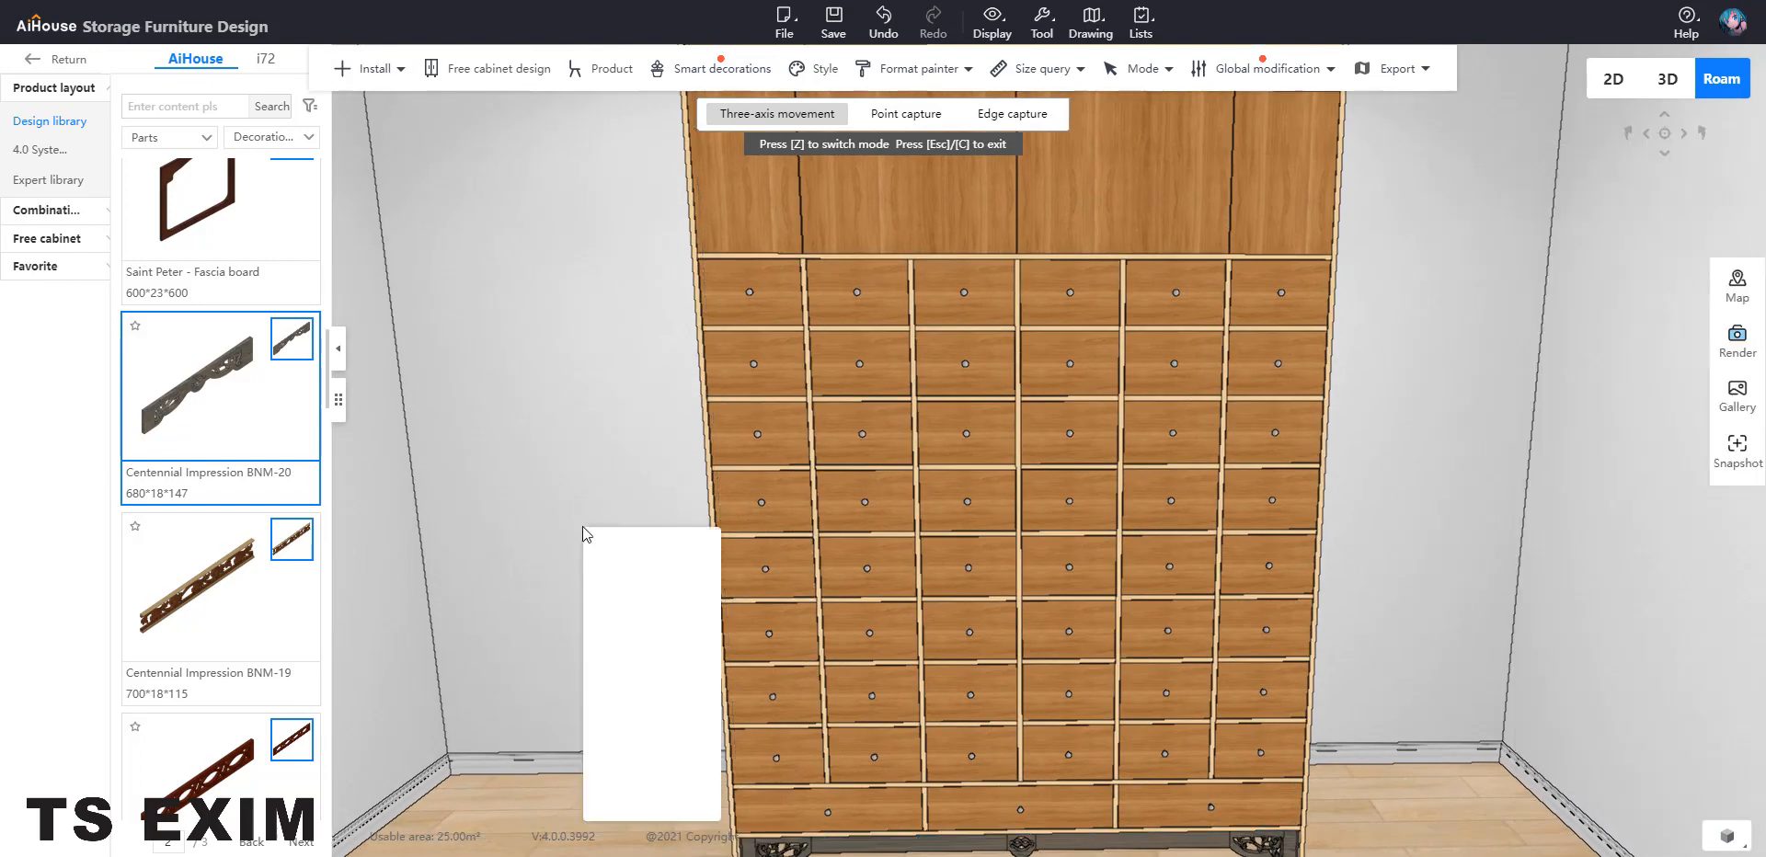
pyautogui.moveTo(641, 719)
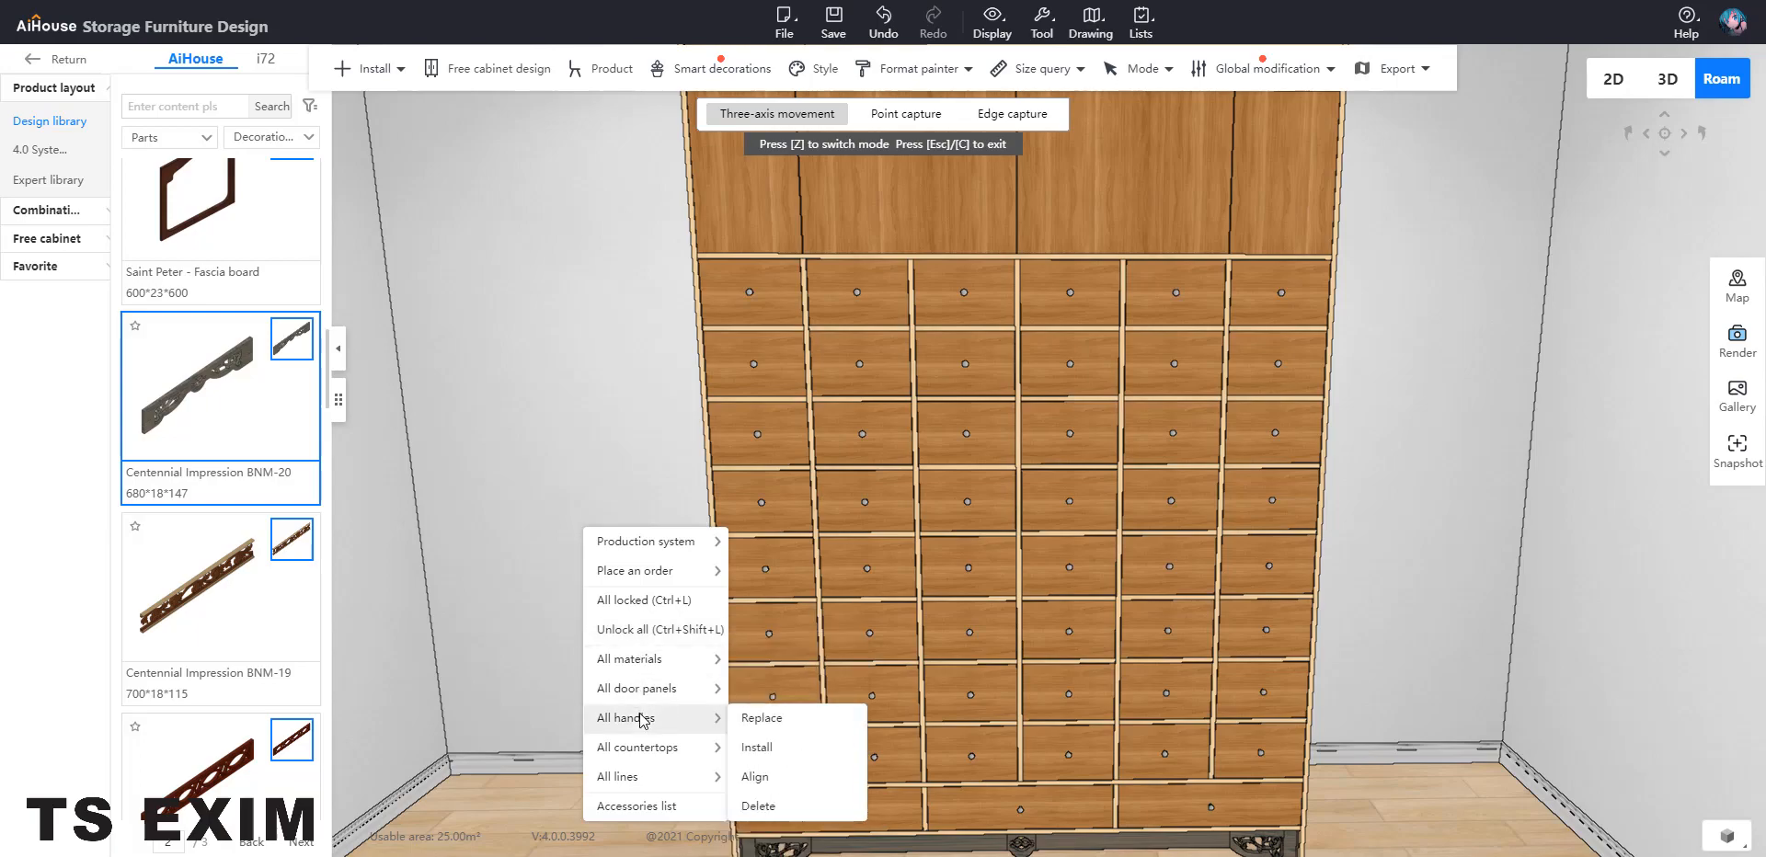
pyautogui.click(754, 717)
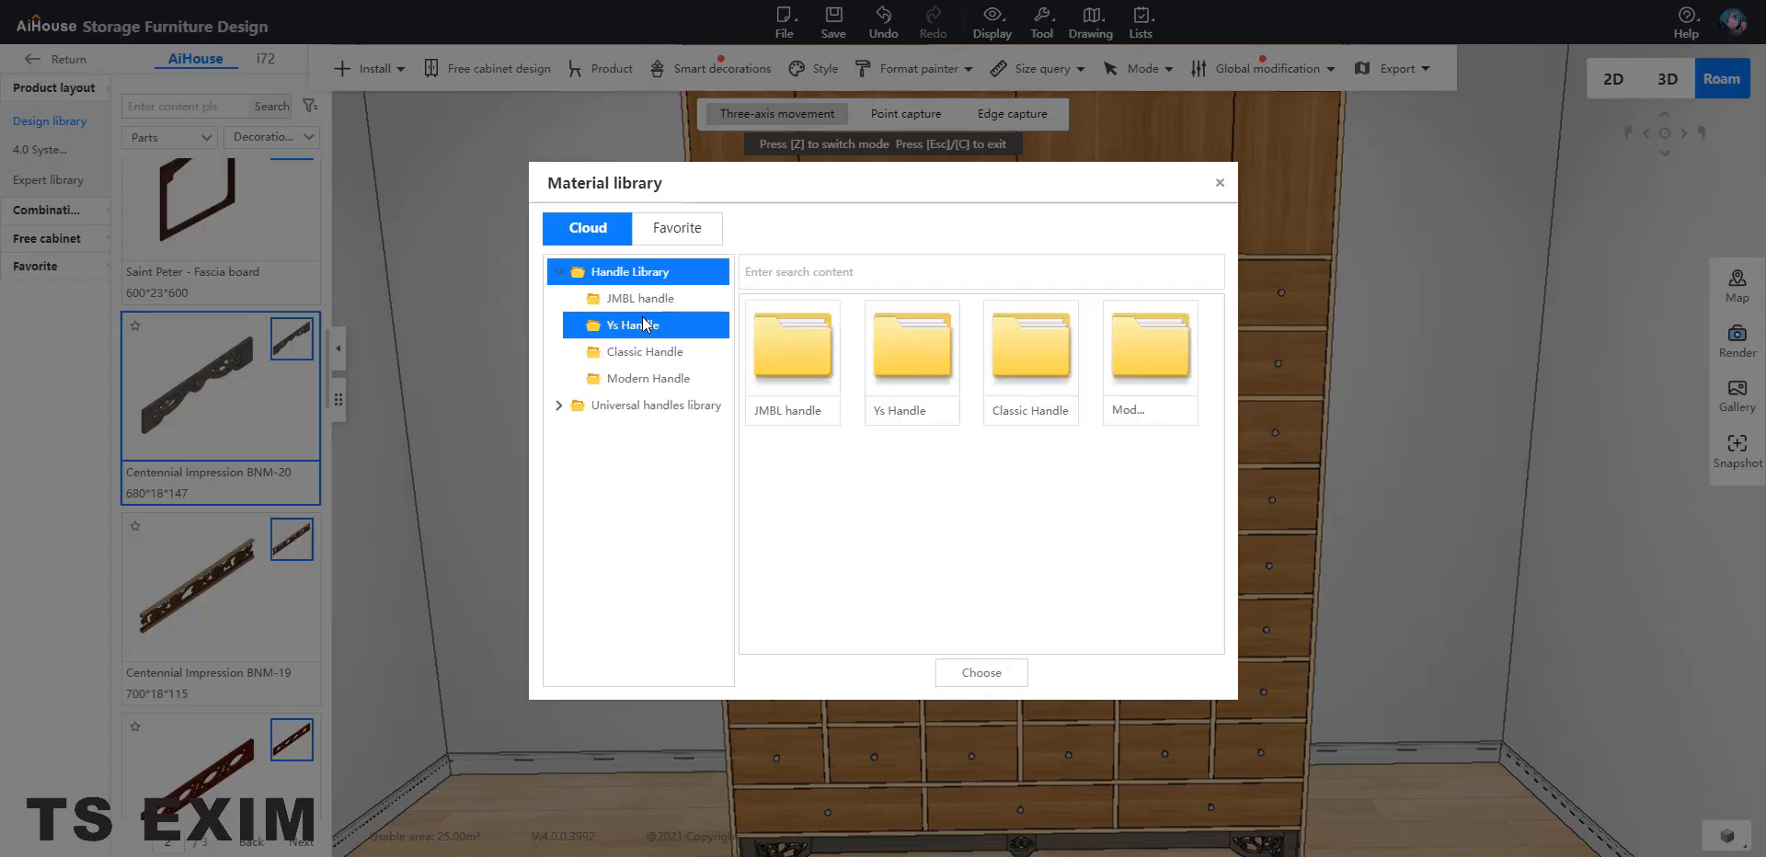
pyautogui.click(644, 301)
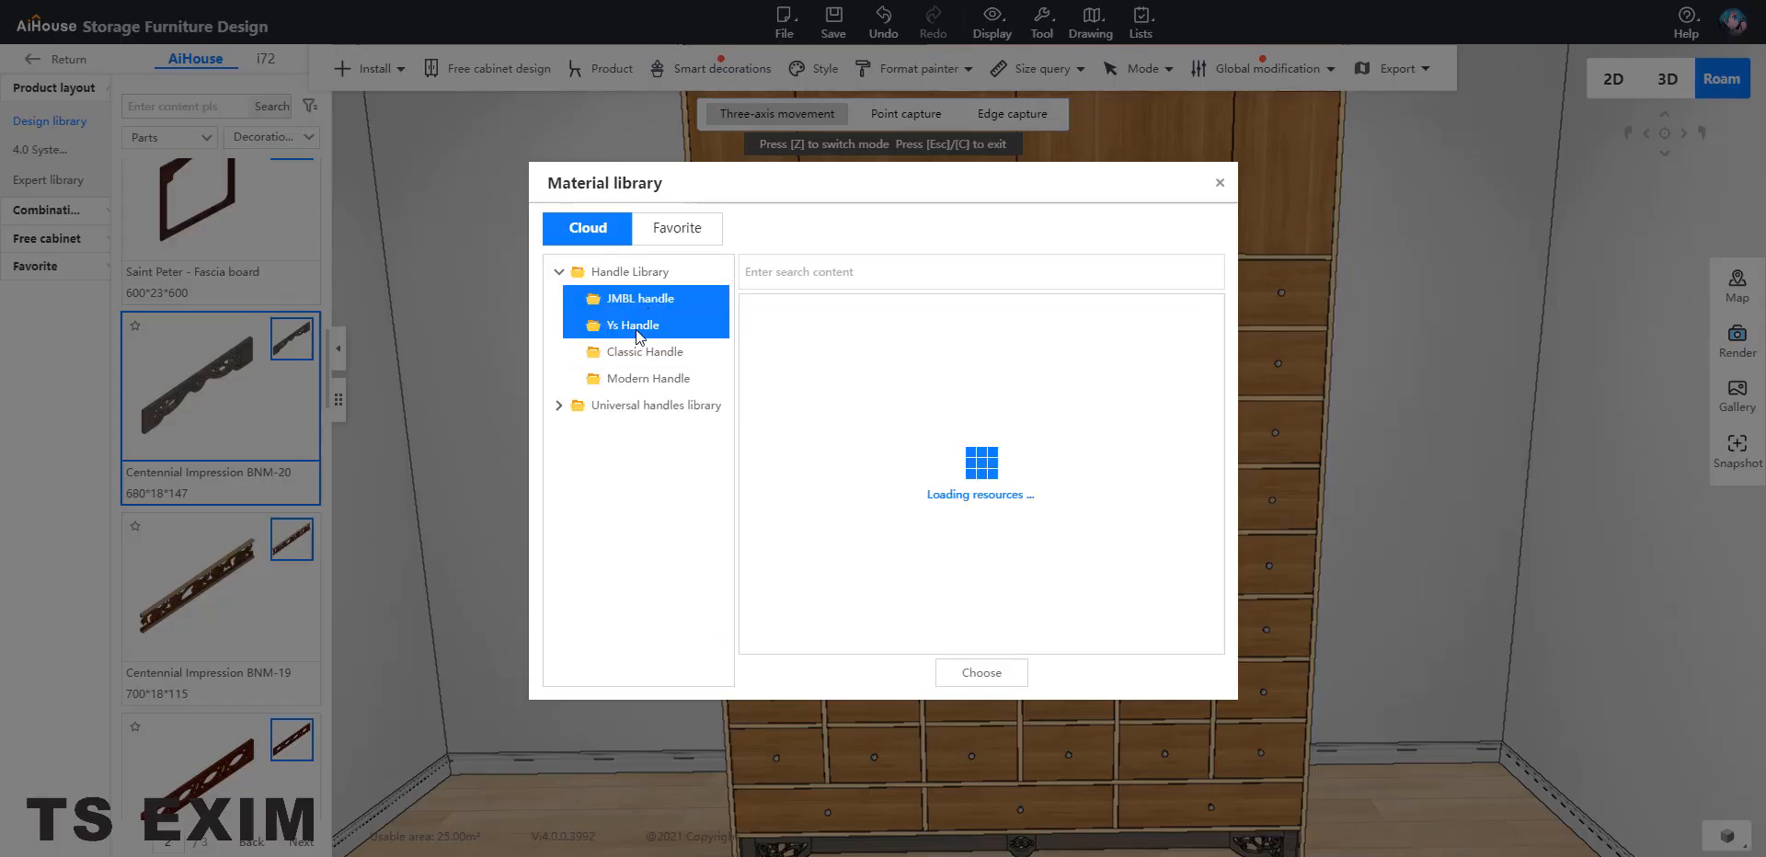
pyautogui.click(640, 354)
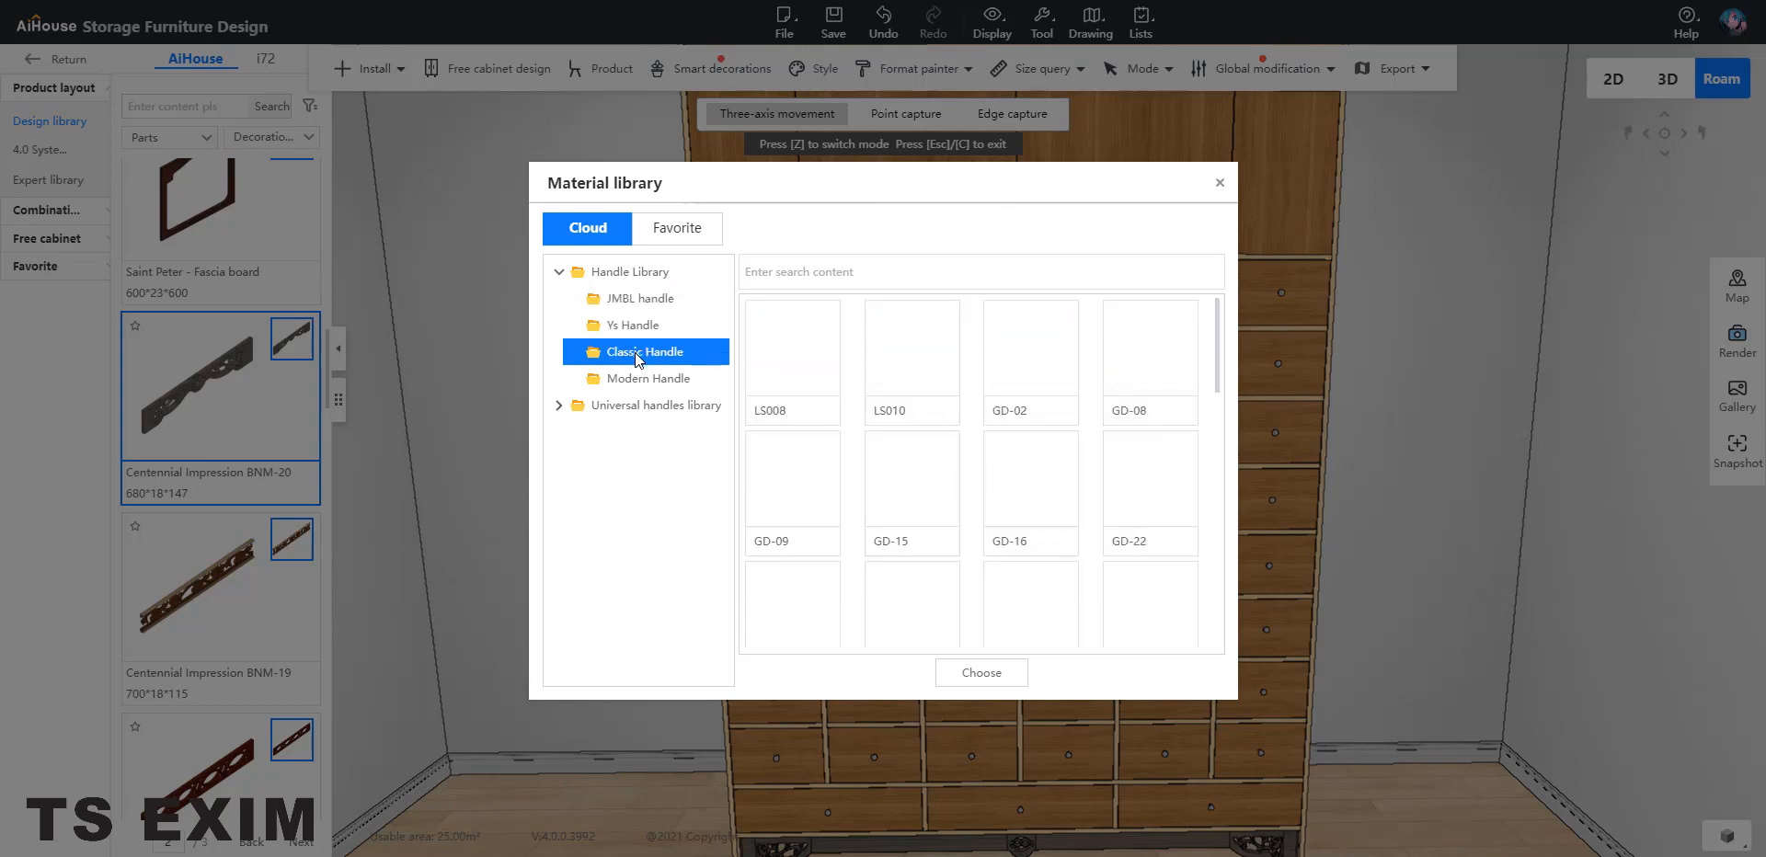
pyautogui.click(1026, 368)
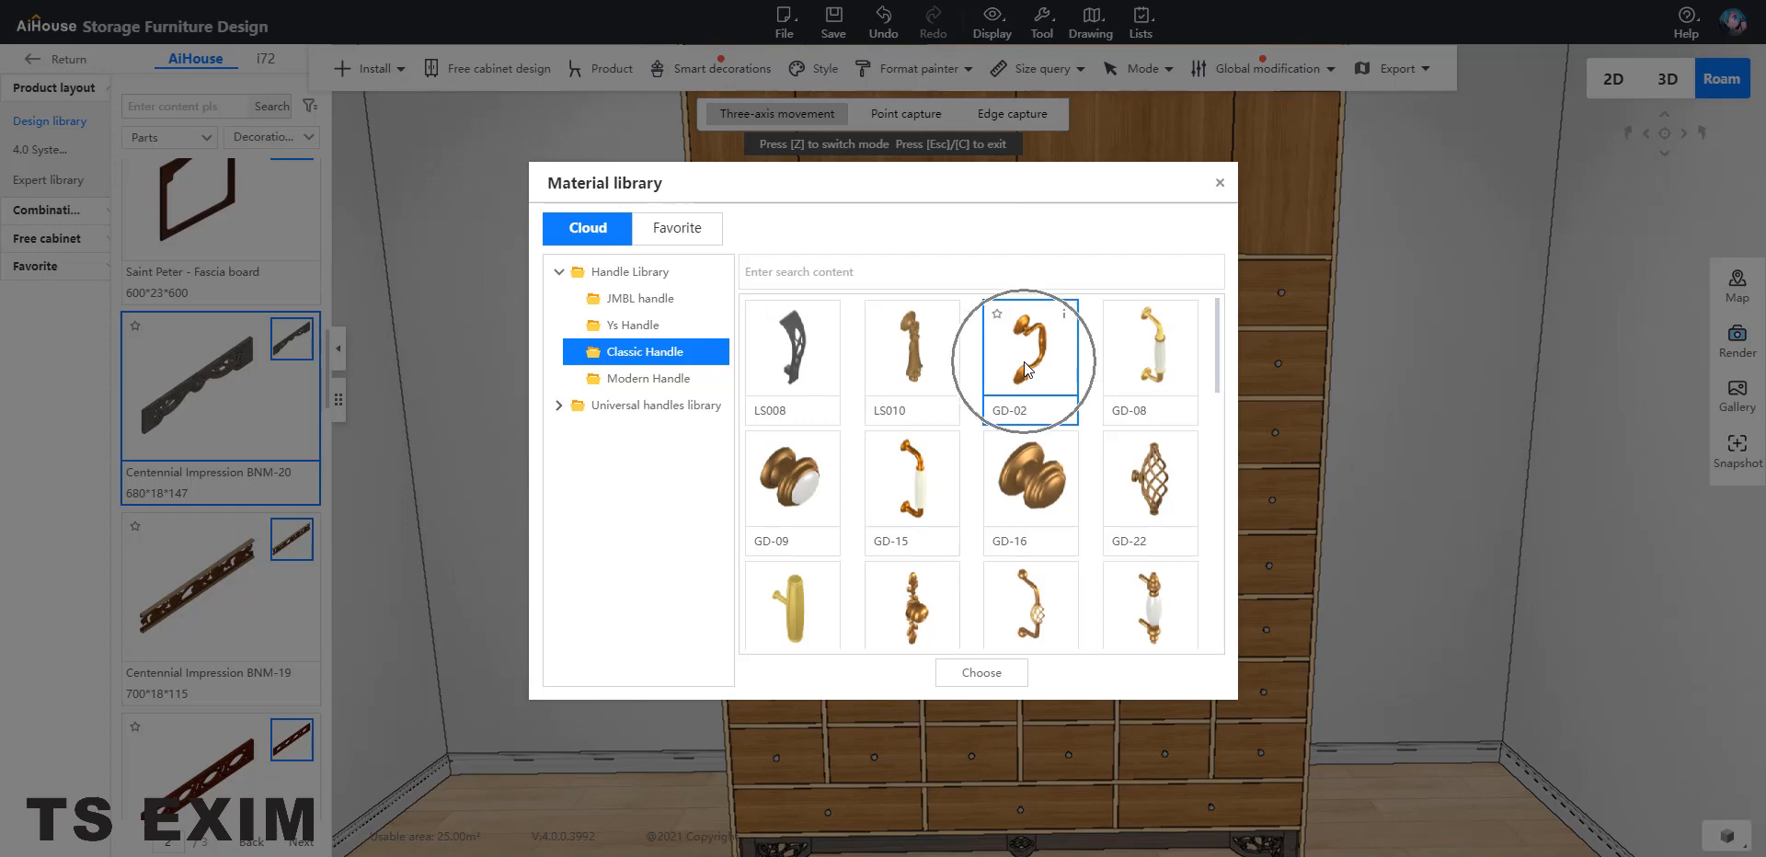
pyautogui.doubleClick(1026, 368)
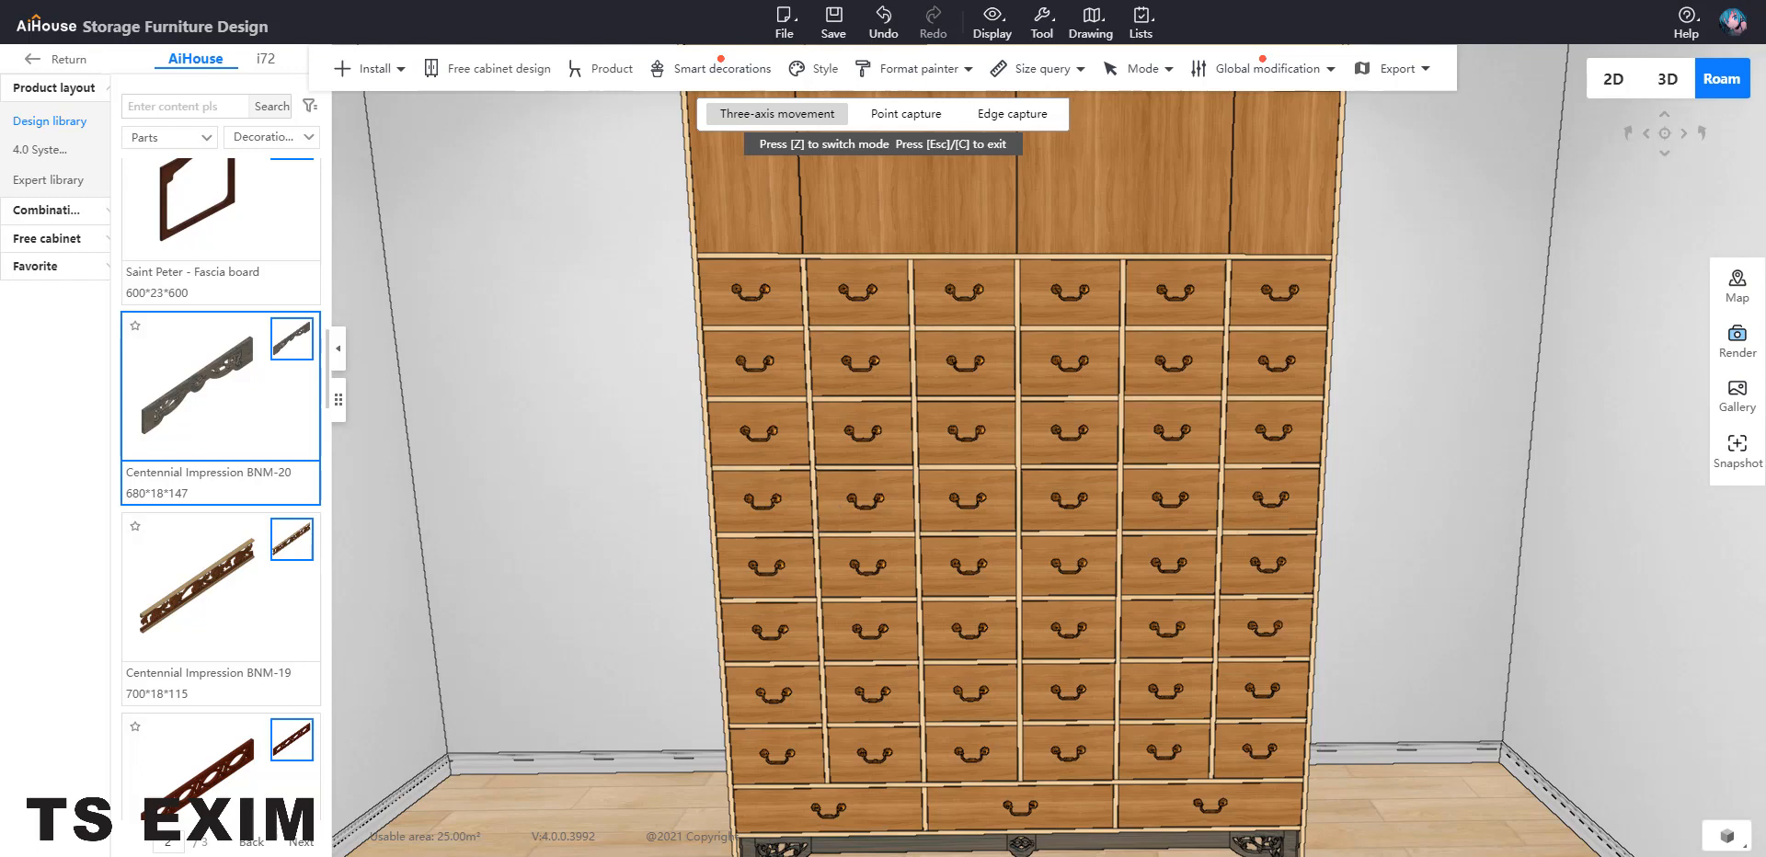
# Change the leftmost upper door's panel type to SM-66 from the Solid wood door plank library
pyautogui.moveTo(1271, 599); pyautogui.dragTo(1339, 692, button='right')
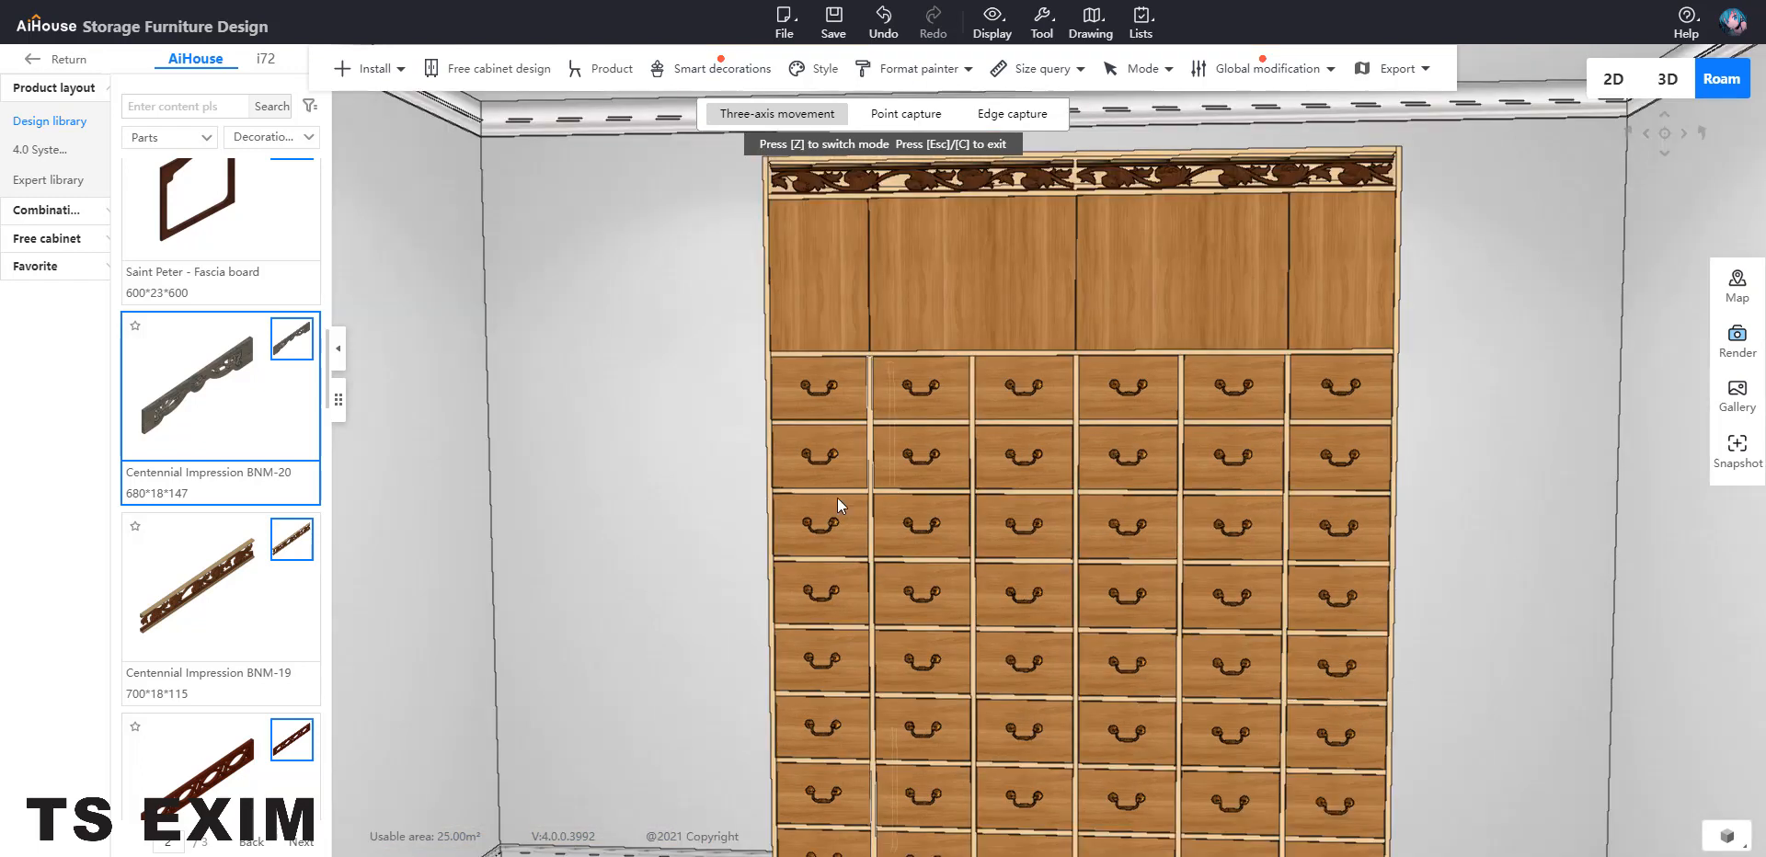
pyautogui.click(830, 320)
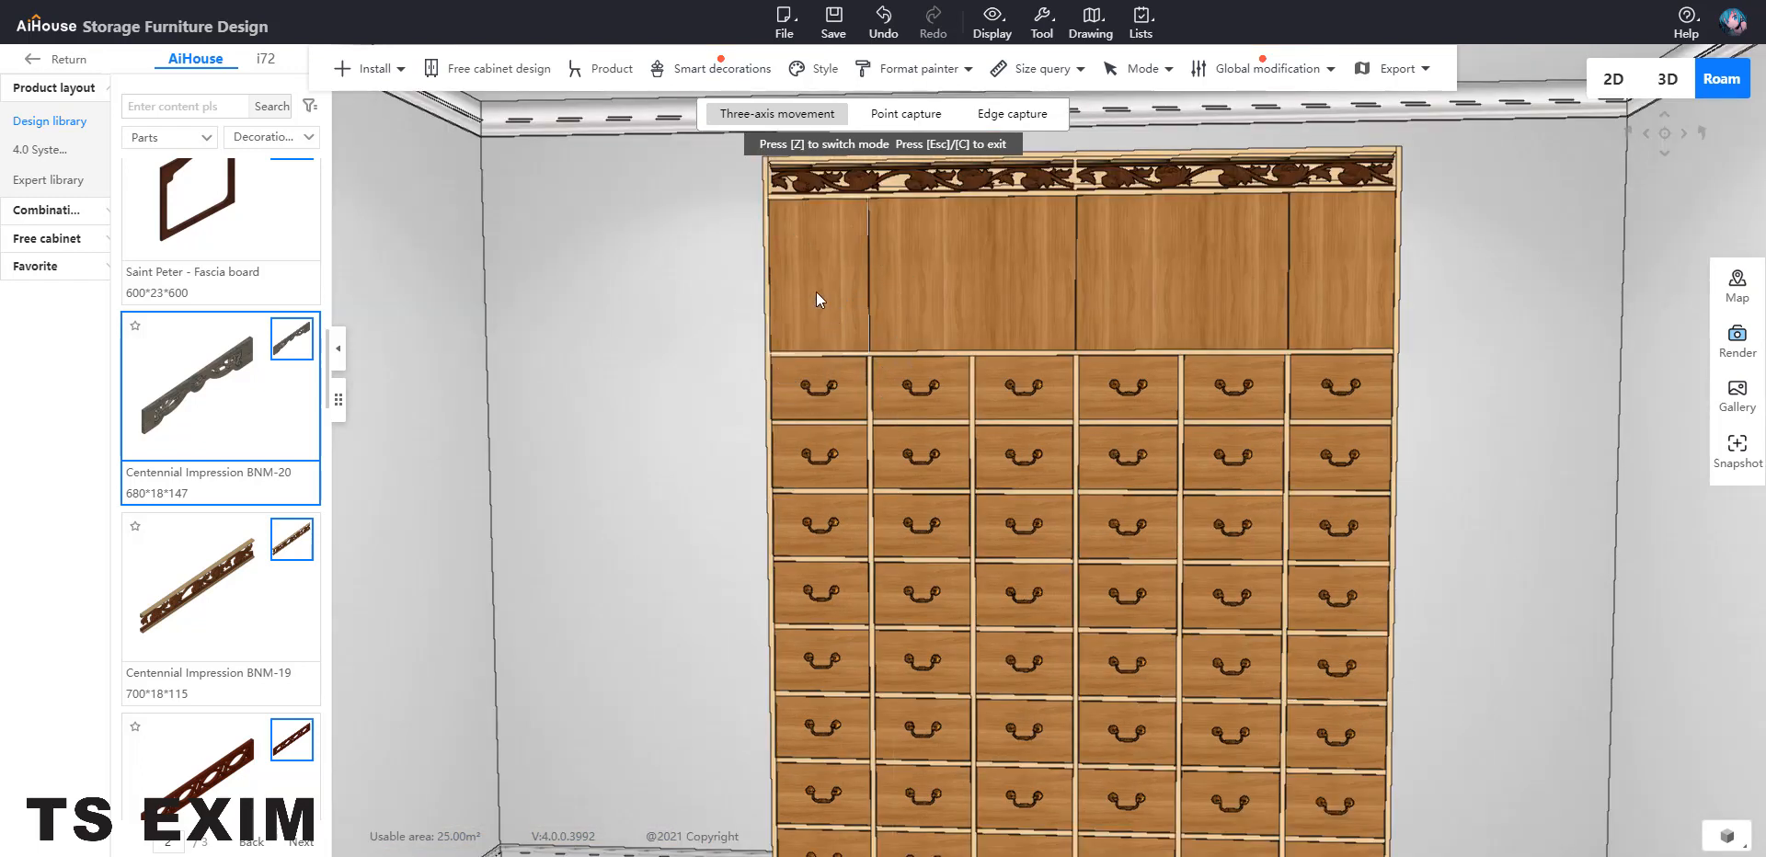
pyautogui.rightClick(802, 287)
pyautogui.moveTo(874, 494)
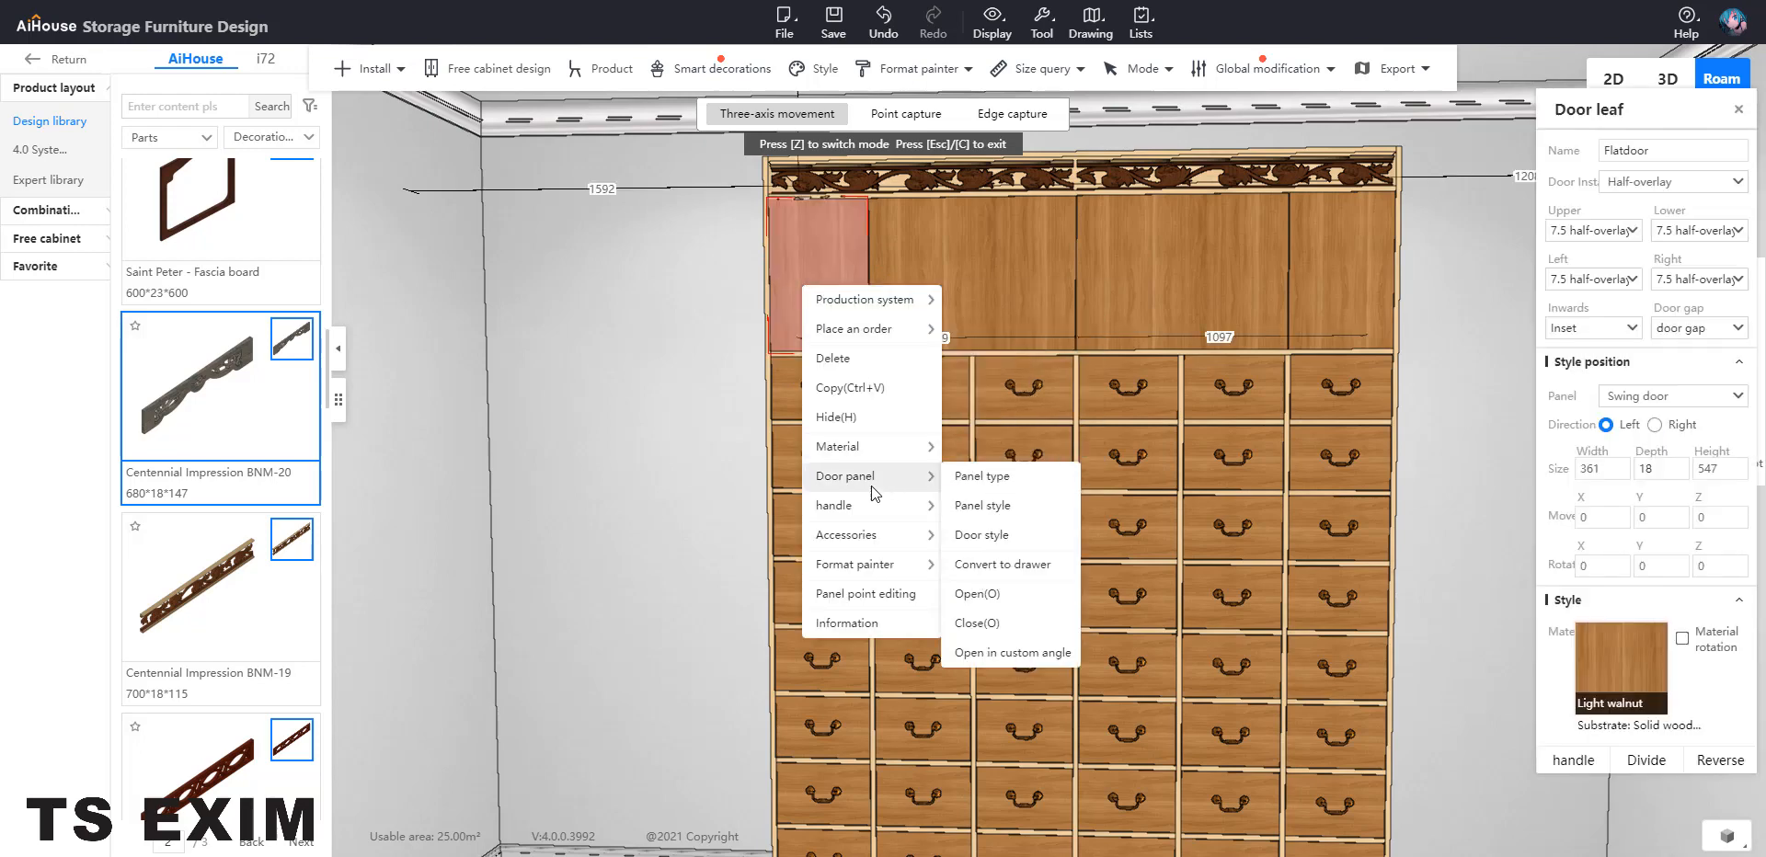
pyautogui.click(1007, 480)
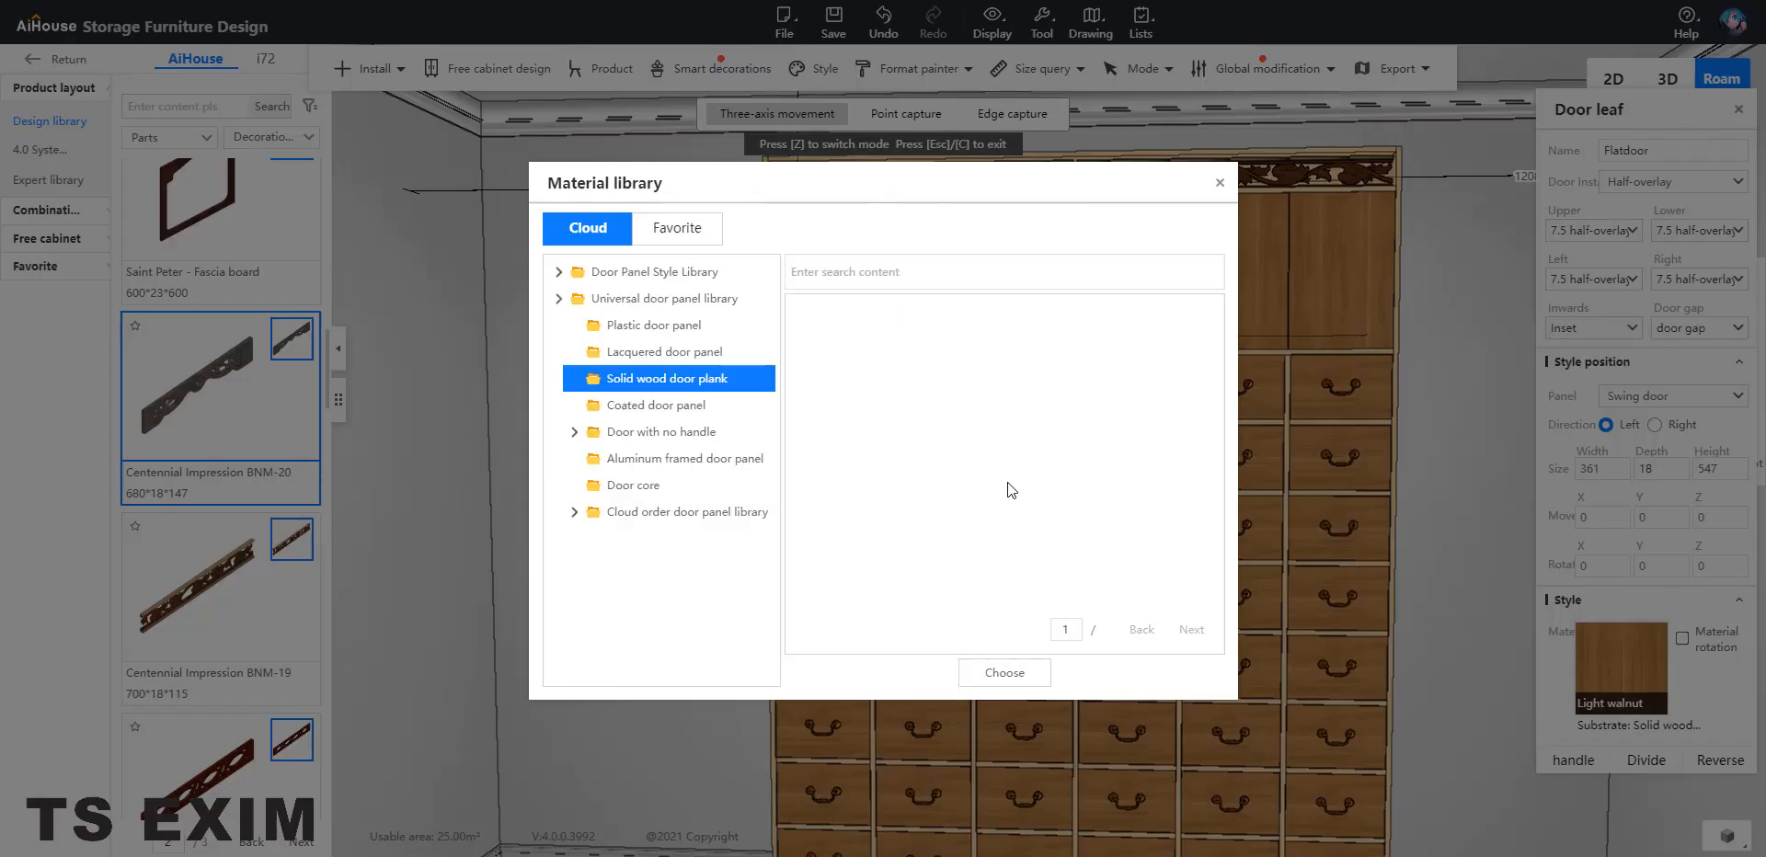
pyautogui.click(614, 299)
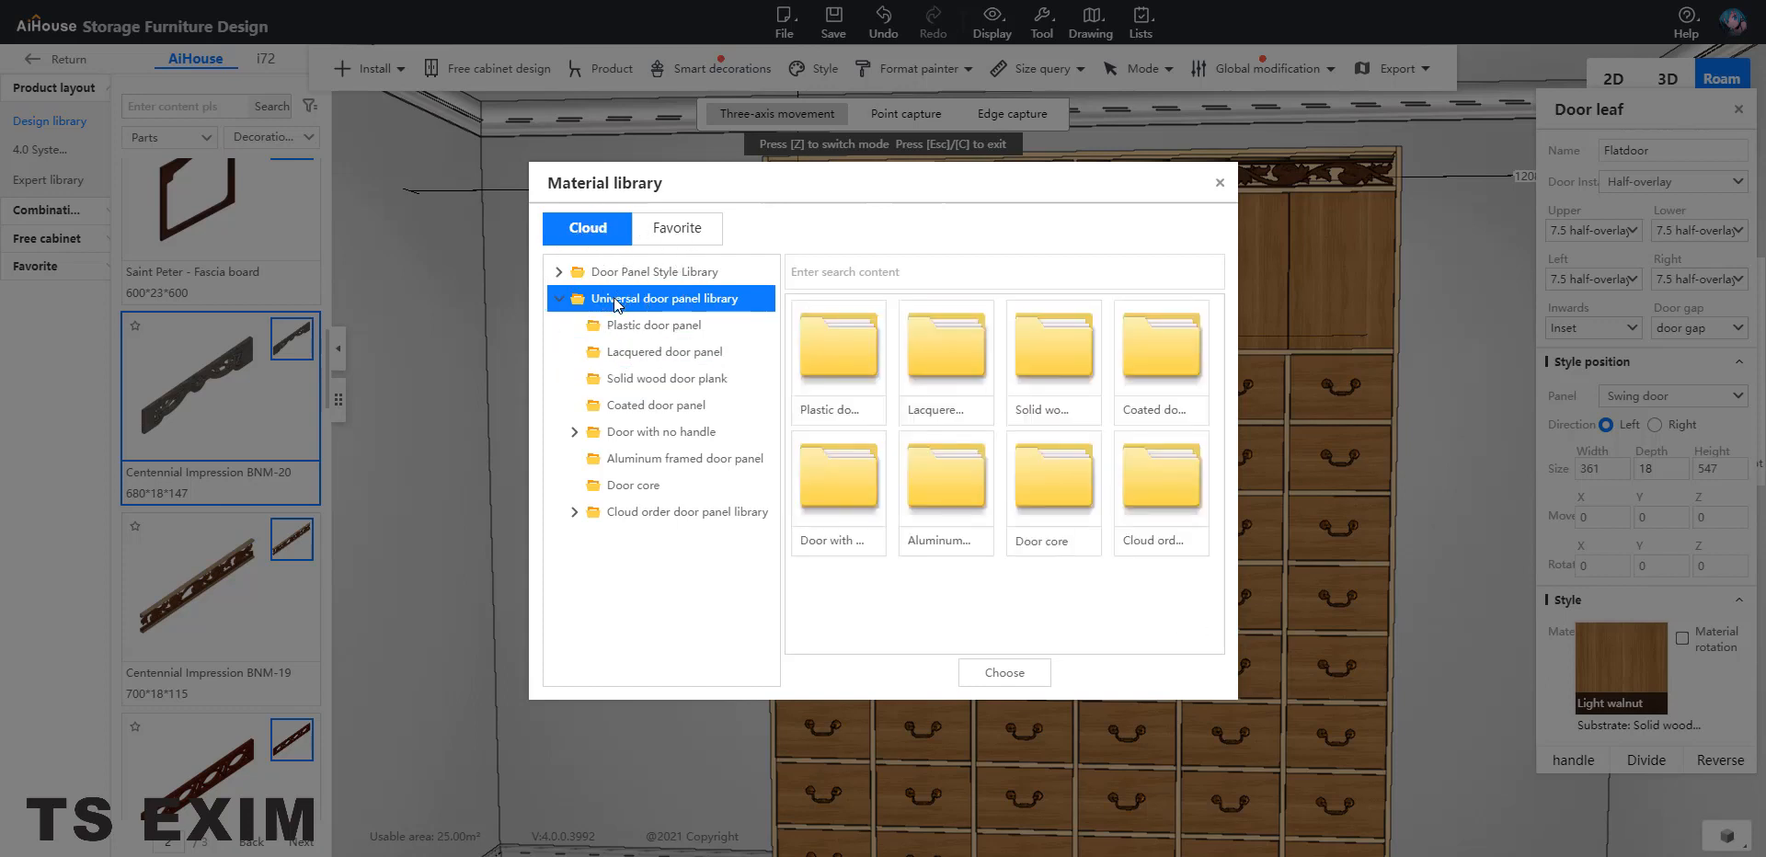
pyautogui.click(648, 389)
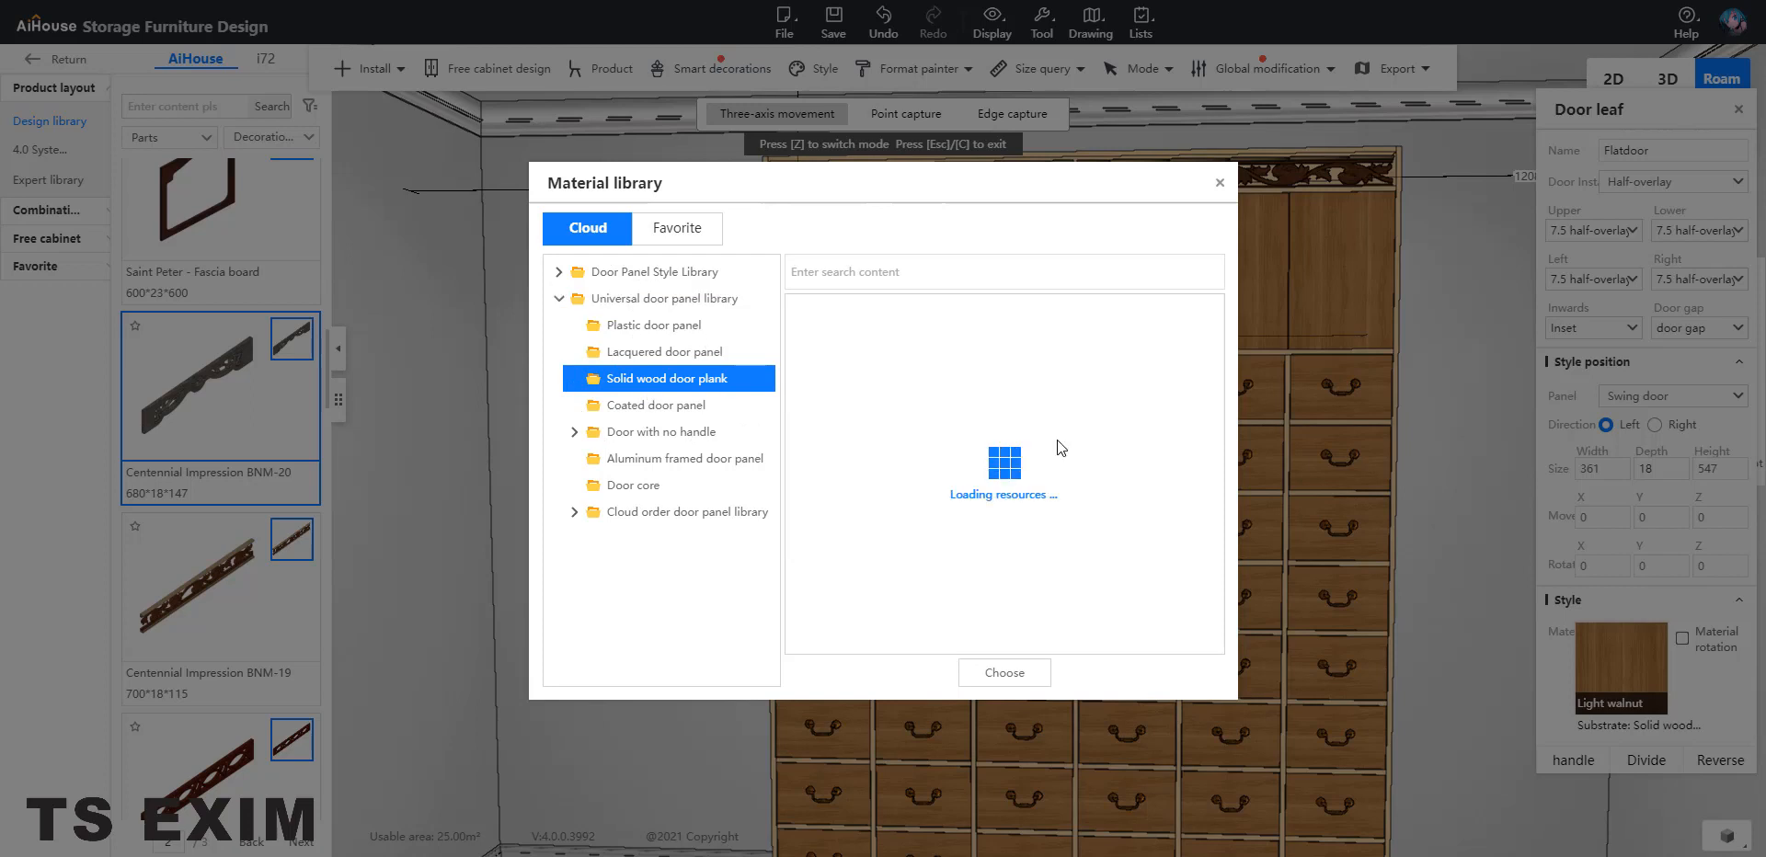
pyautogui.scroll(-3, 1057, 439)
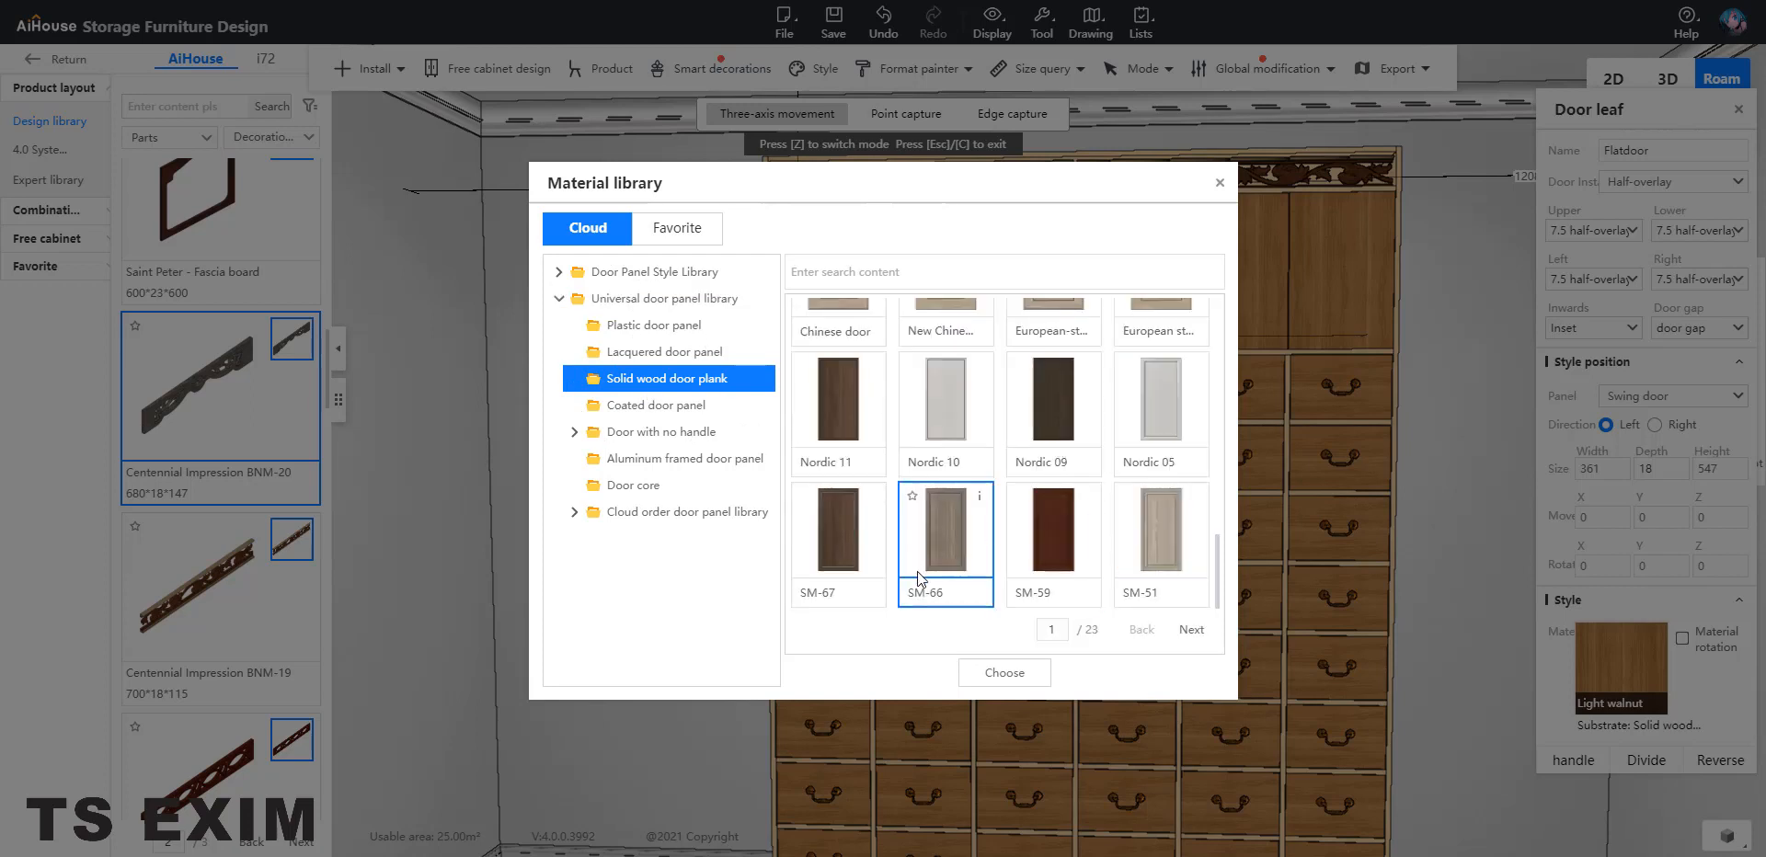
pyautogui.scroll(10, 996, 478)
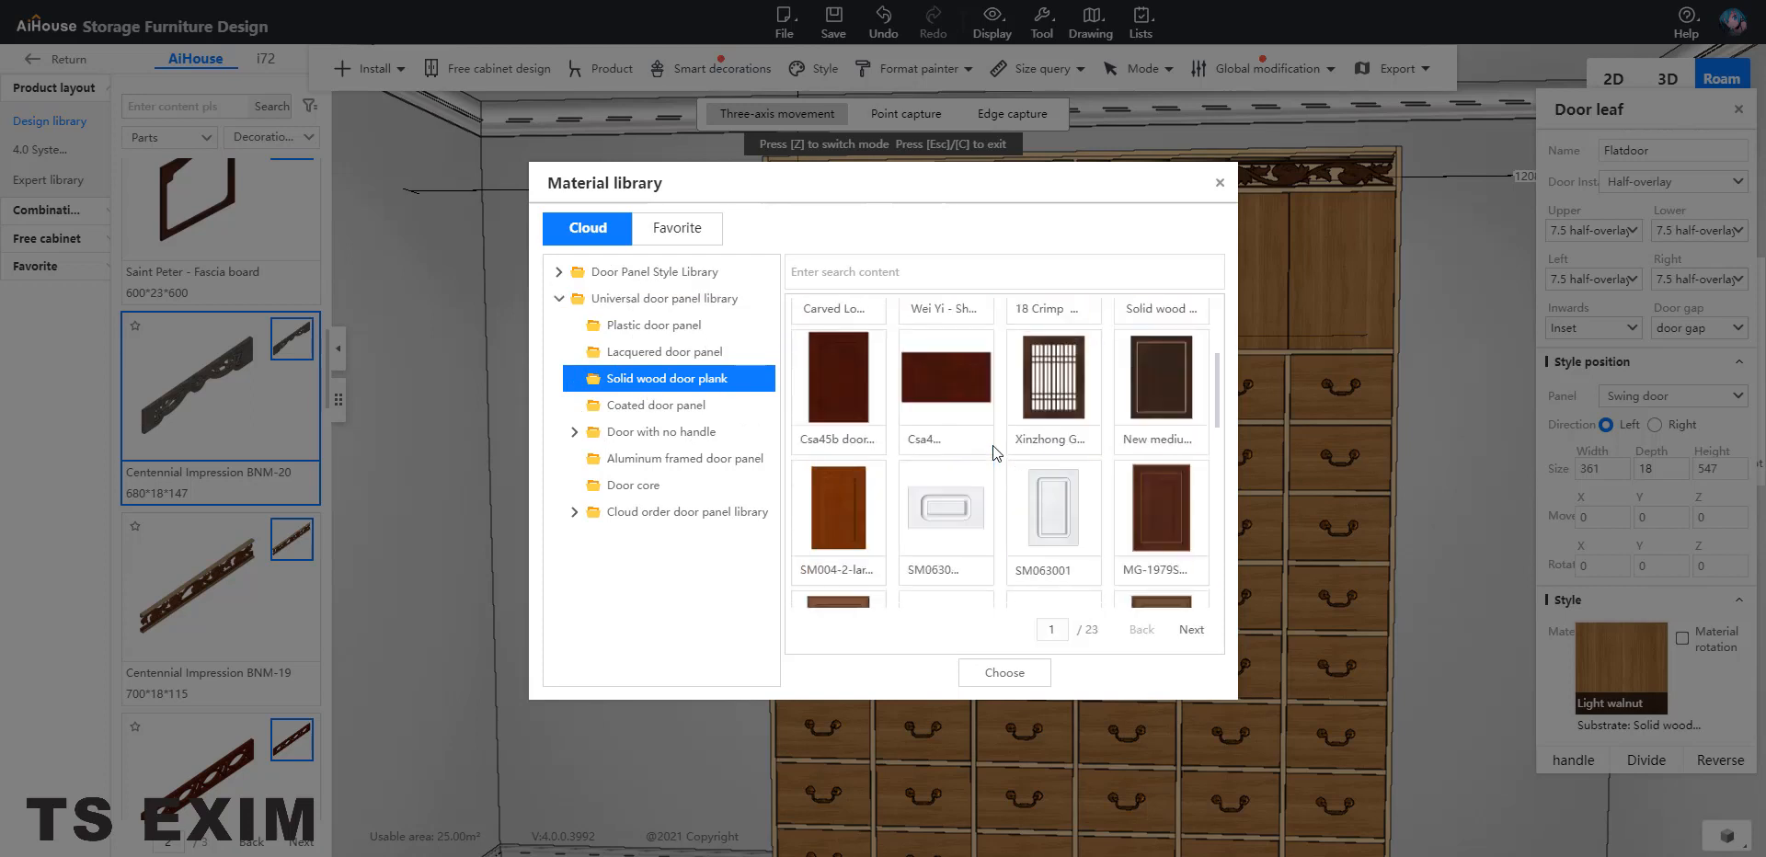
pyautogui.scroll(-10, 990, 444)
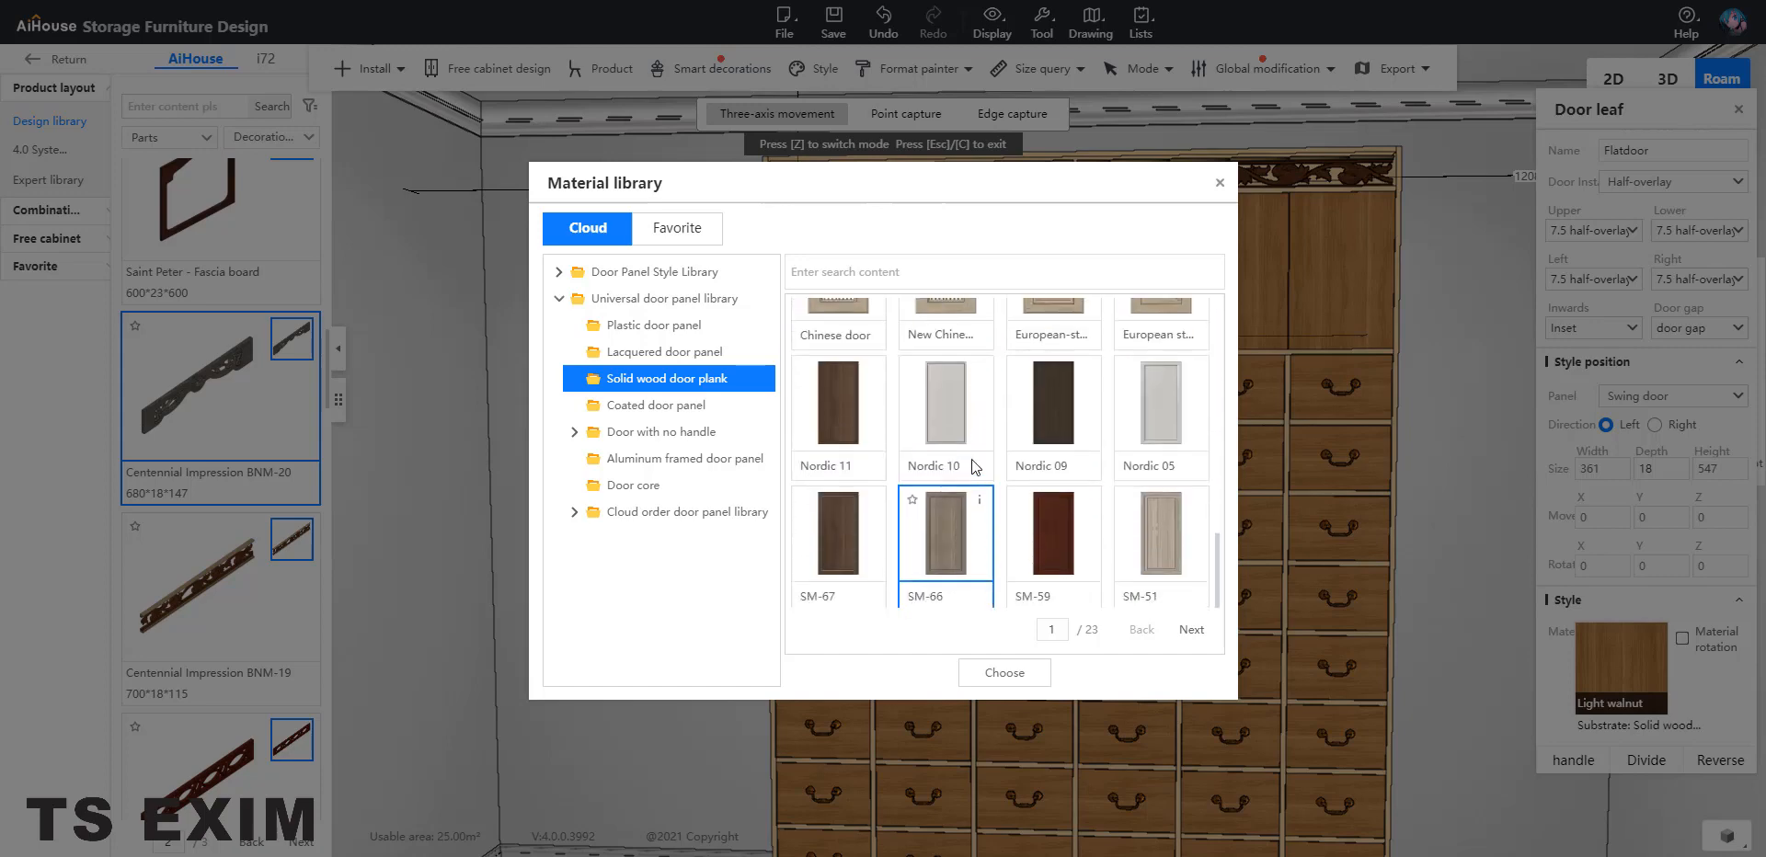
pyautogui.doubleClick(932, 533)
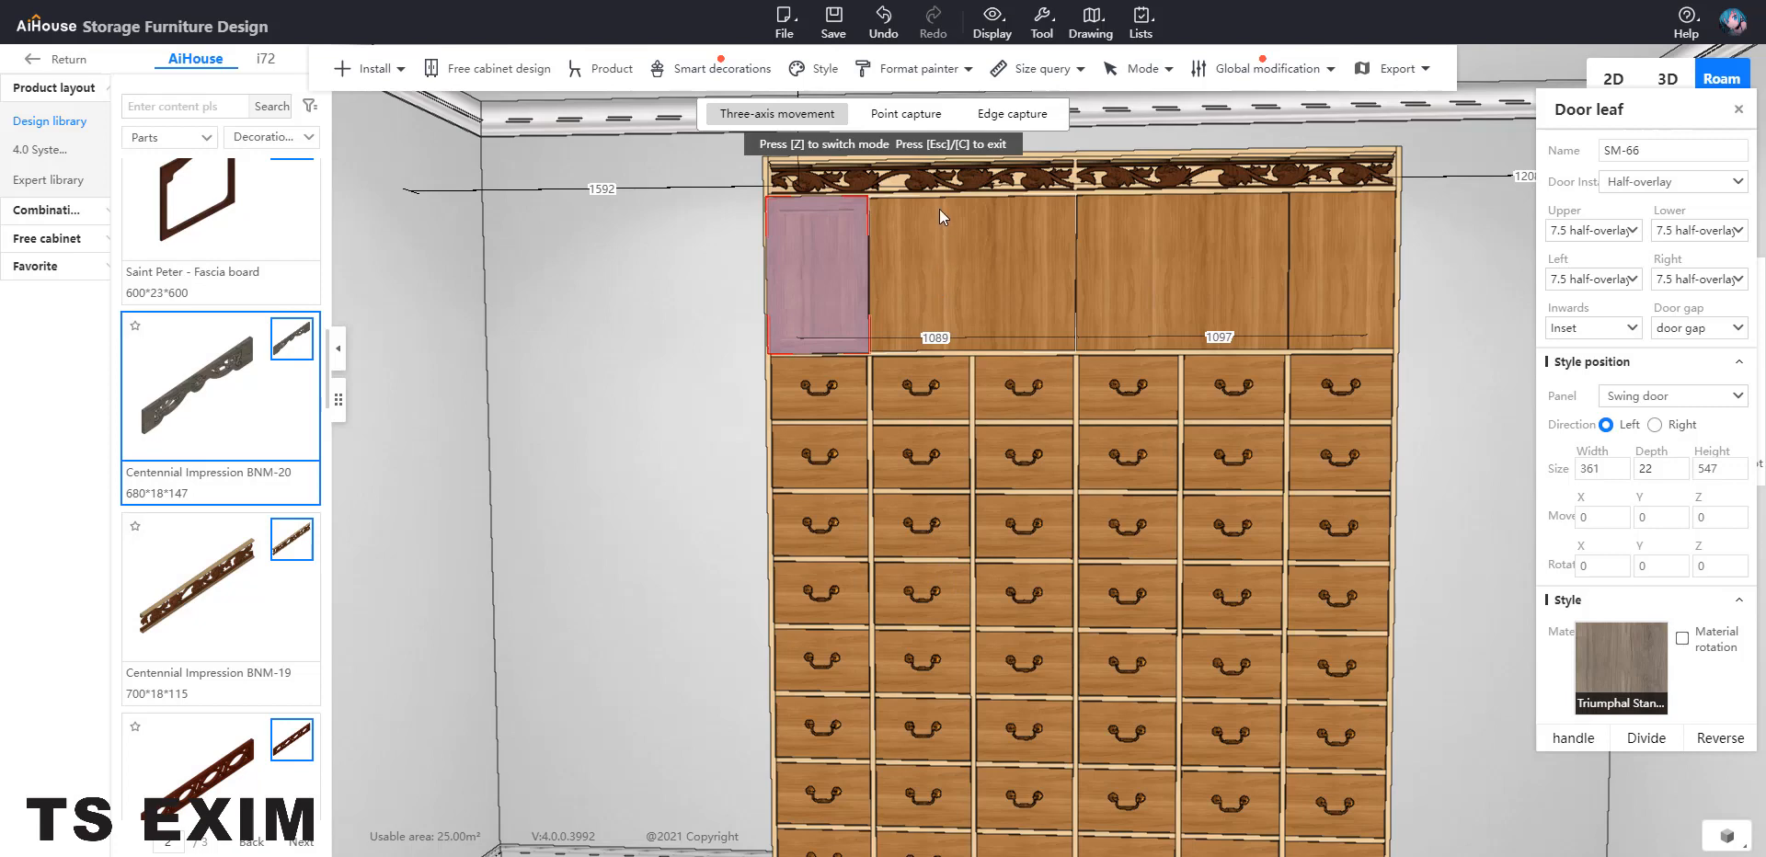
# Copy the SM-66 door's style and material to the other three upper doors with the style material painter
pyautogui.click(902, 69)
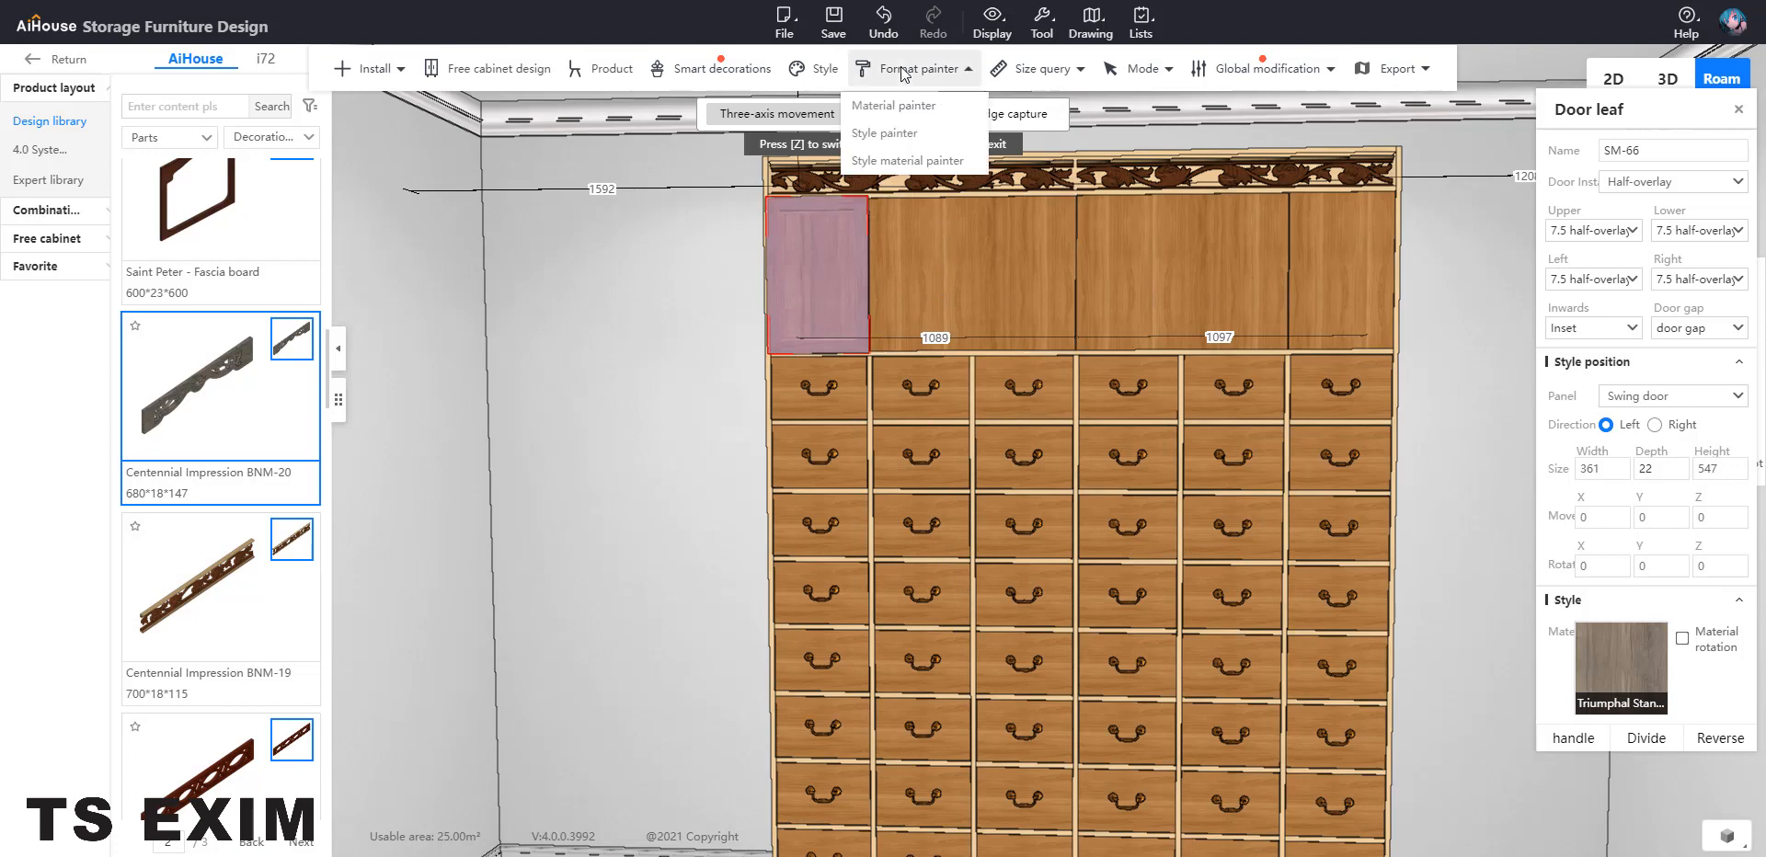
pyautogui.click(905, 162)
pyautogui.click(1011, 241)
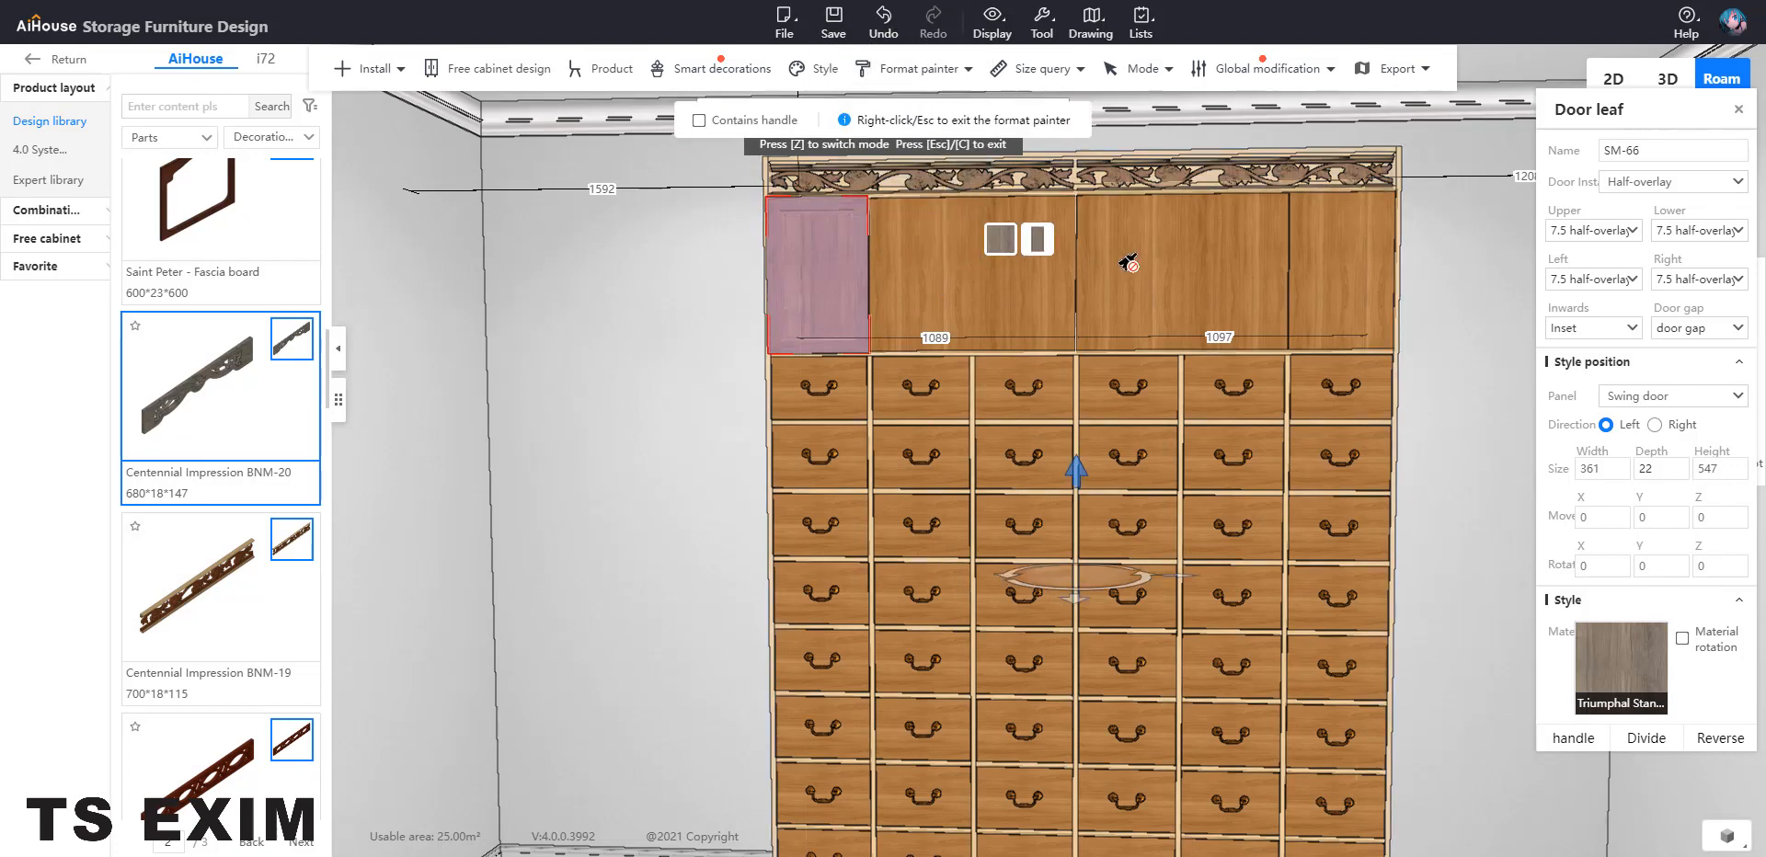
pyautogui.click(1184, 264)
pyautogui.click(1382, 357)
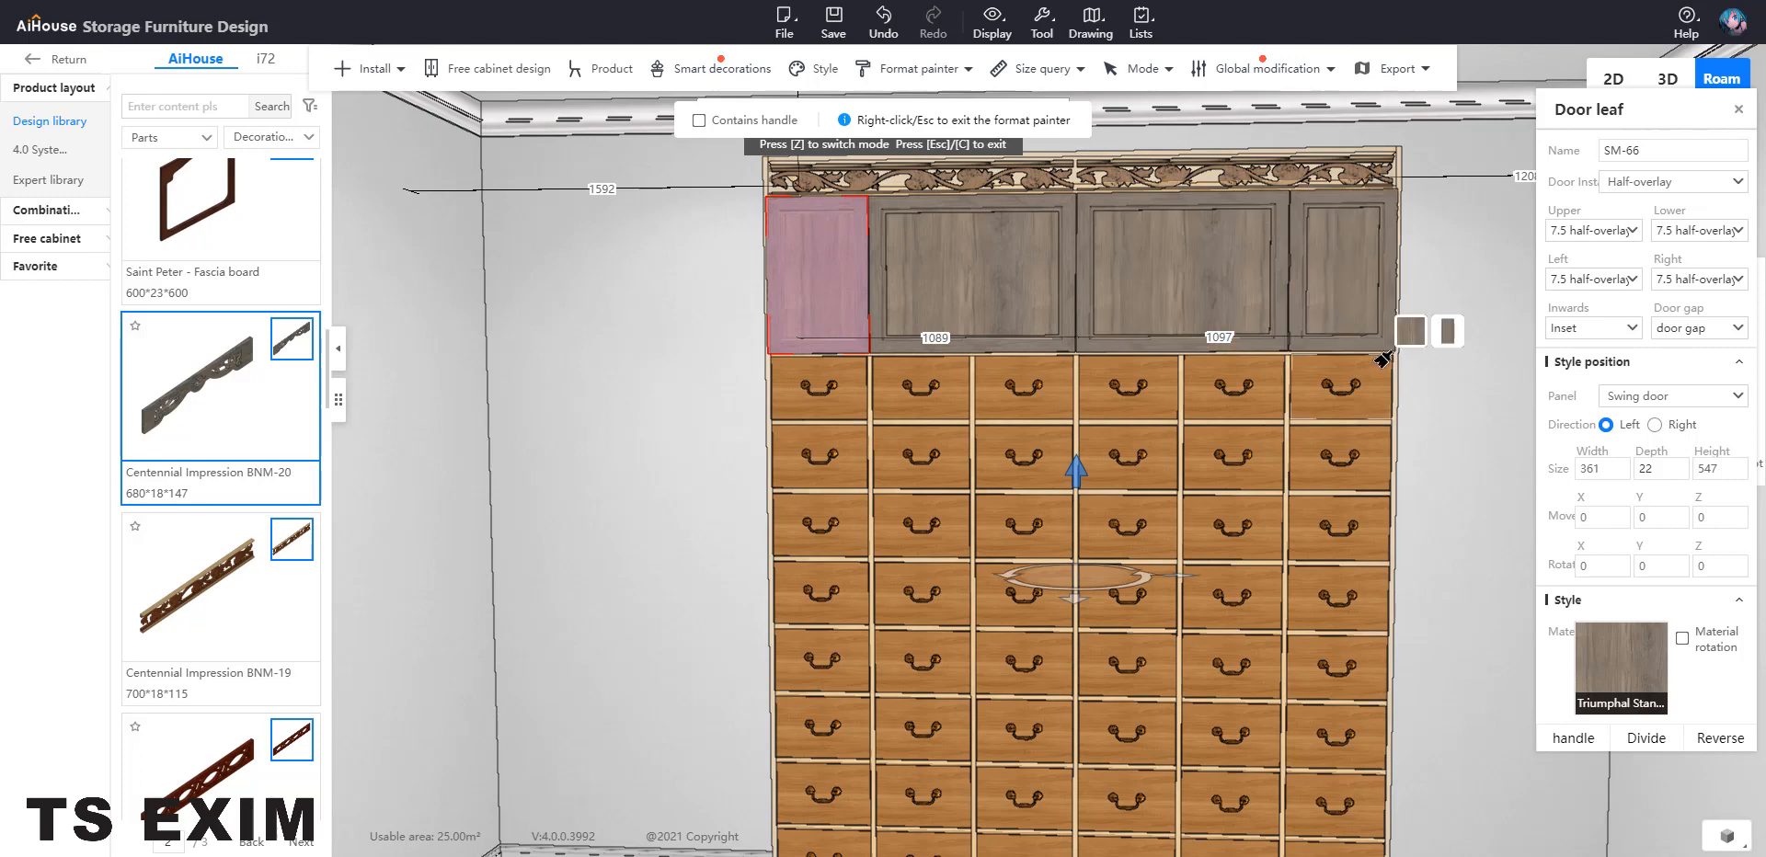
pyautogui.press('Escape')
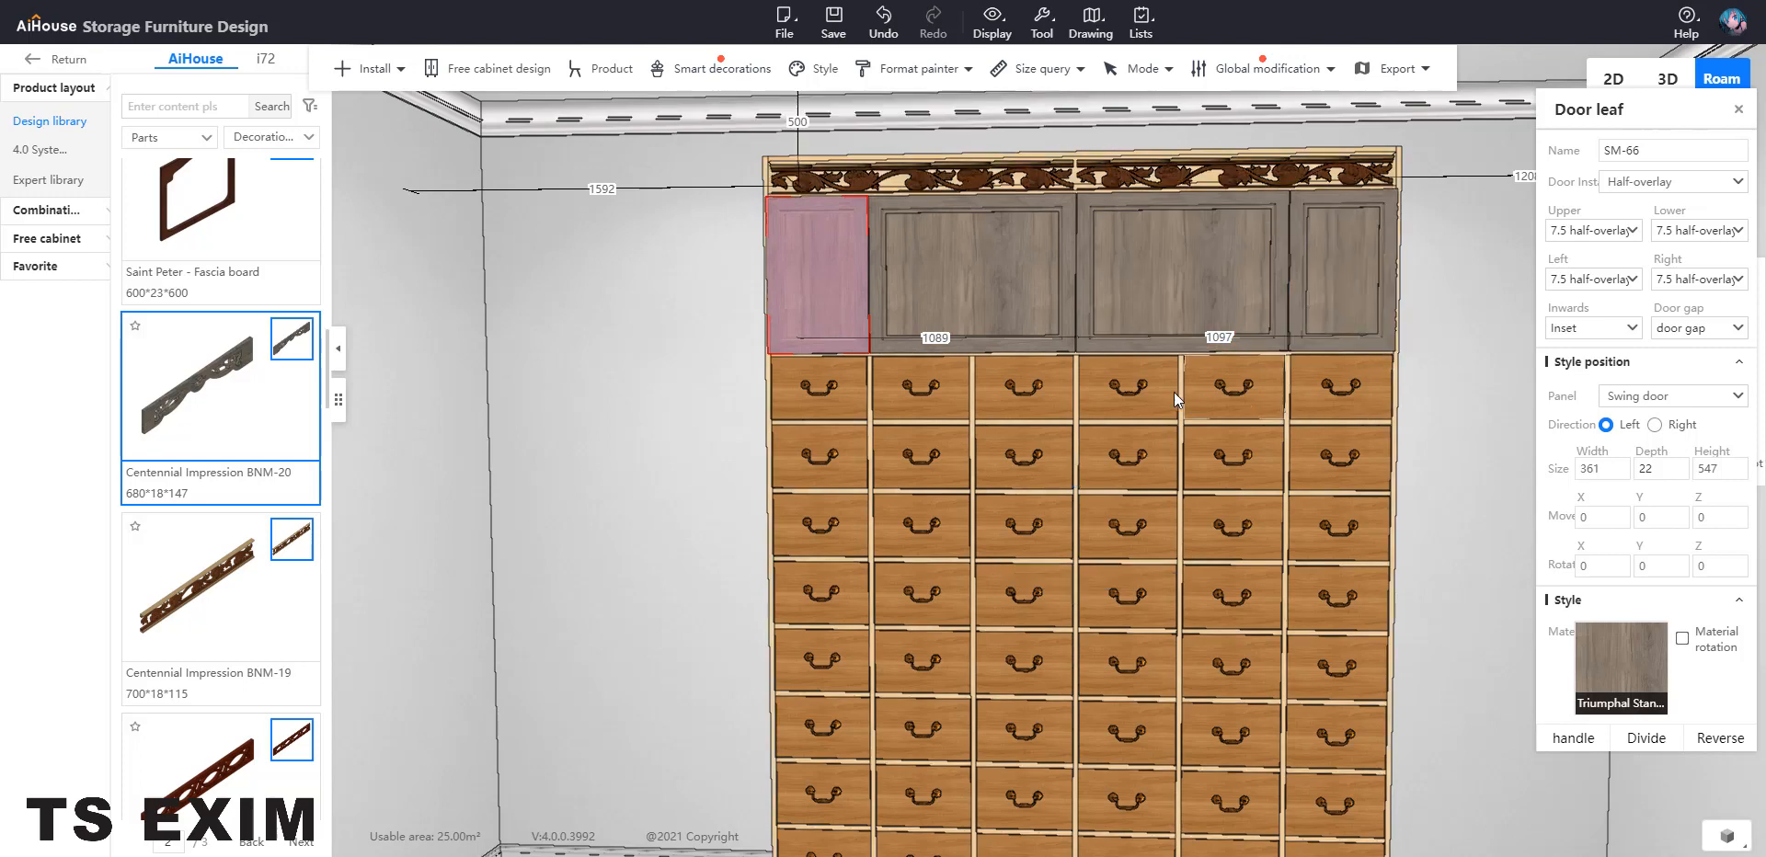
pyautogui.scroll(2, 1030, 423)
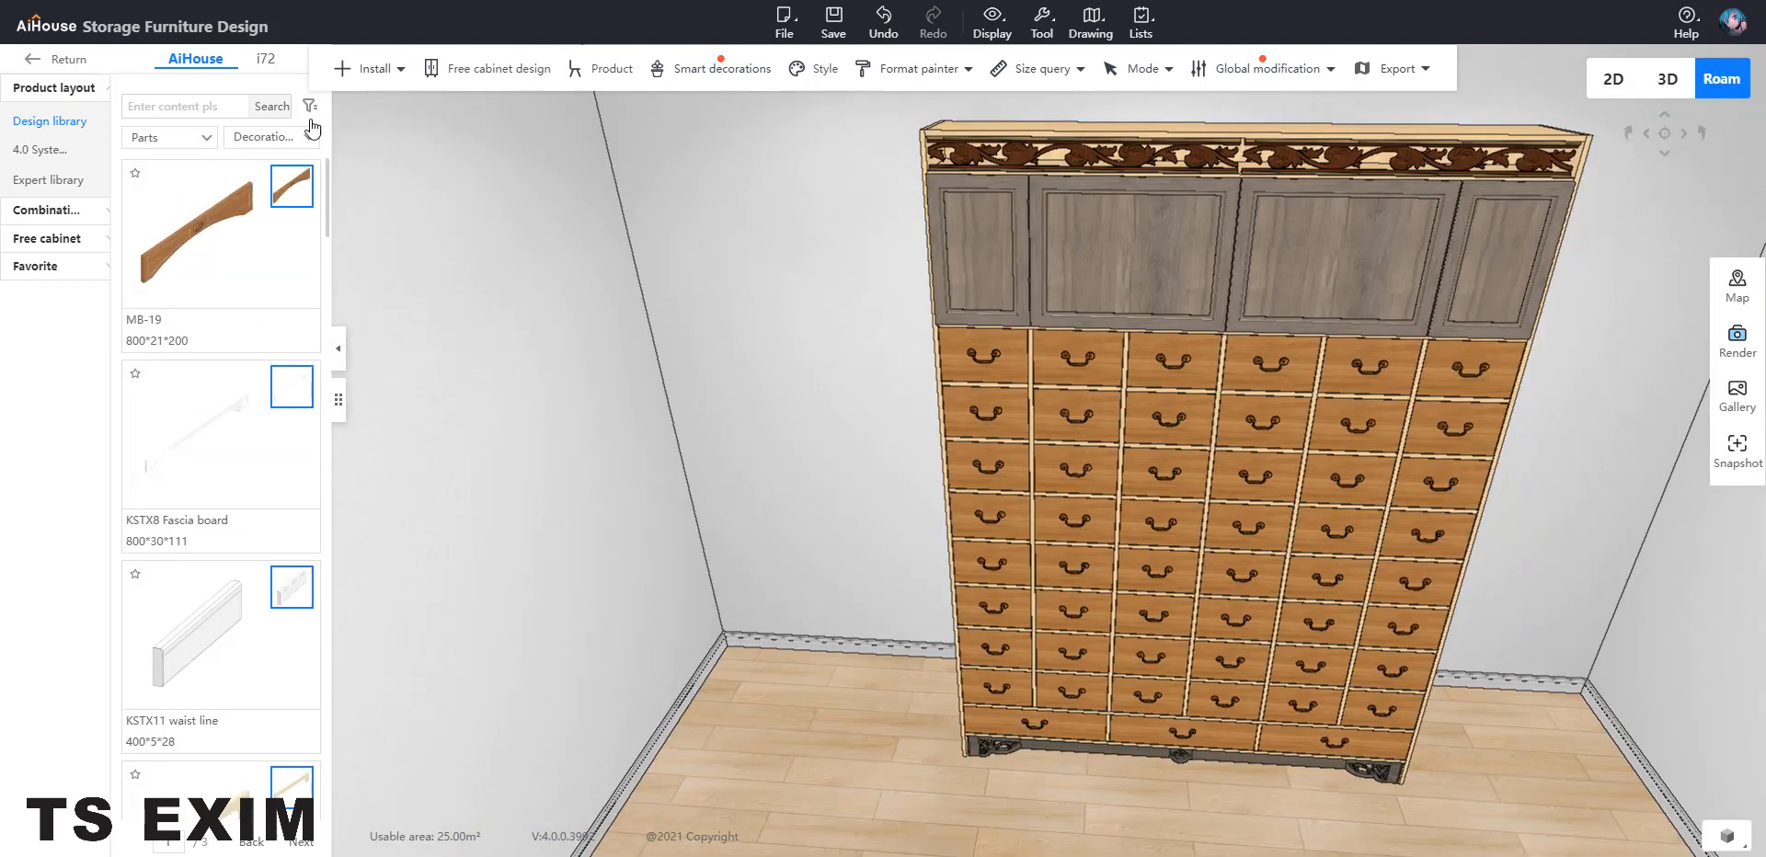
# Place a 600 × 600 × 20 Super Board (Unlimited) from the Panel class parts on the floor in front of the cabinet
pyautogui.click(276, 137)
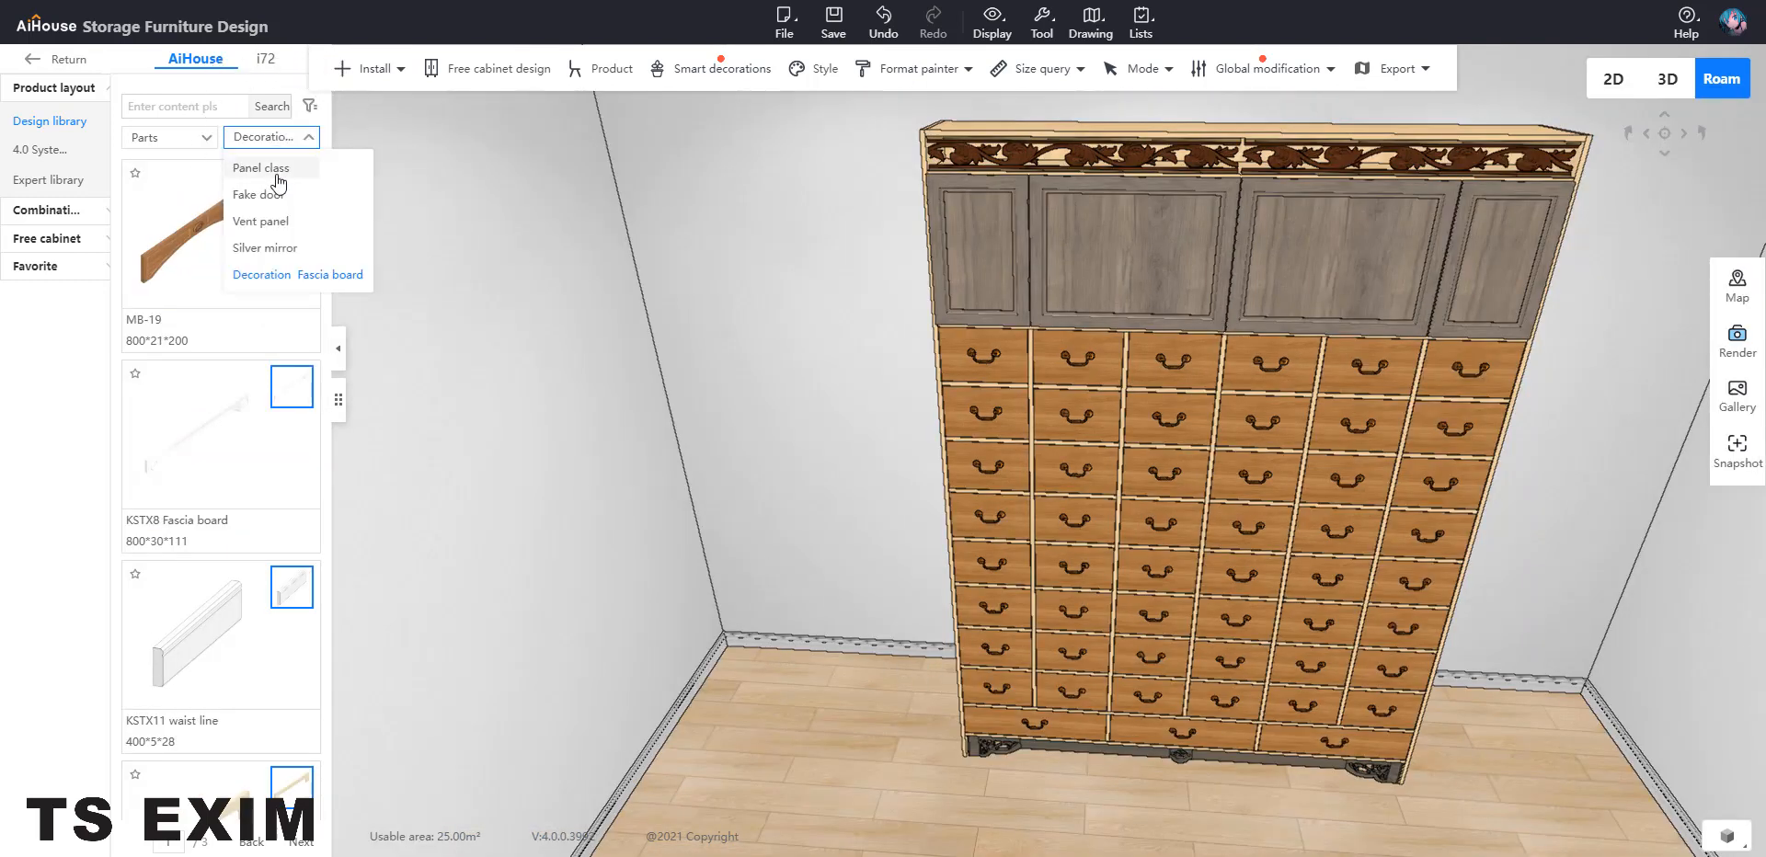
pyautogui.click(276, 174)
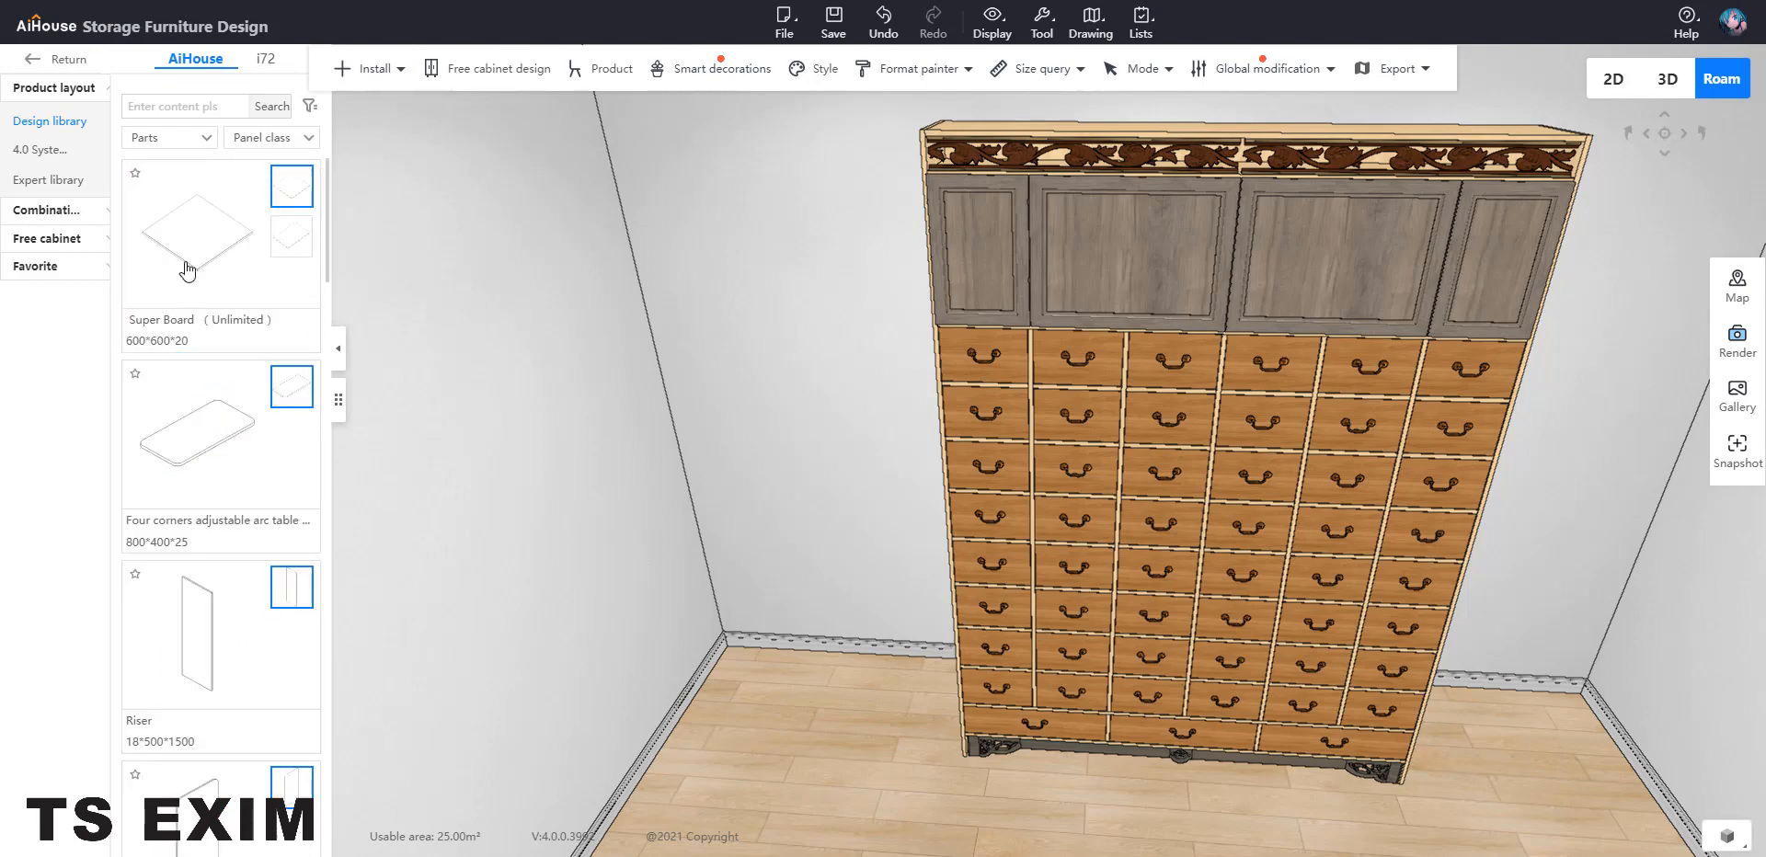
pyautogui.click(187, 267)
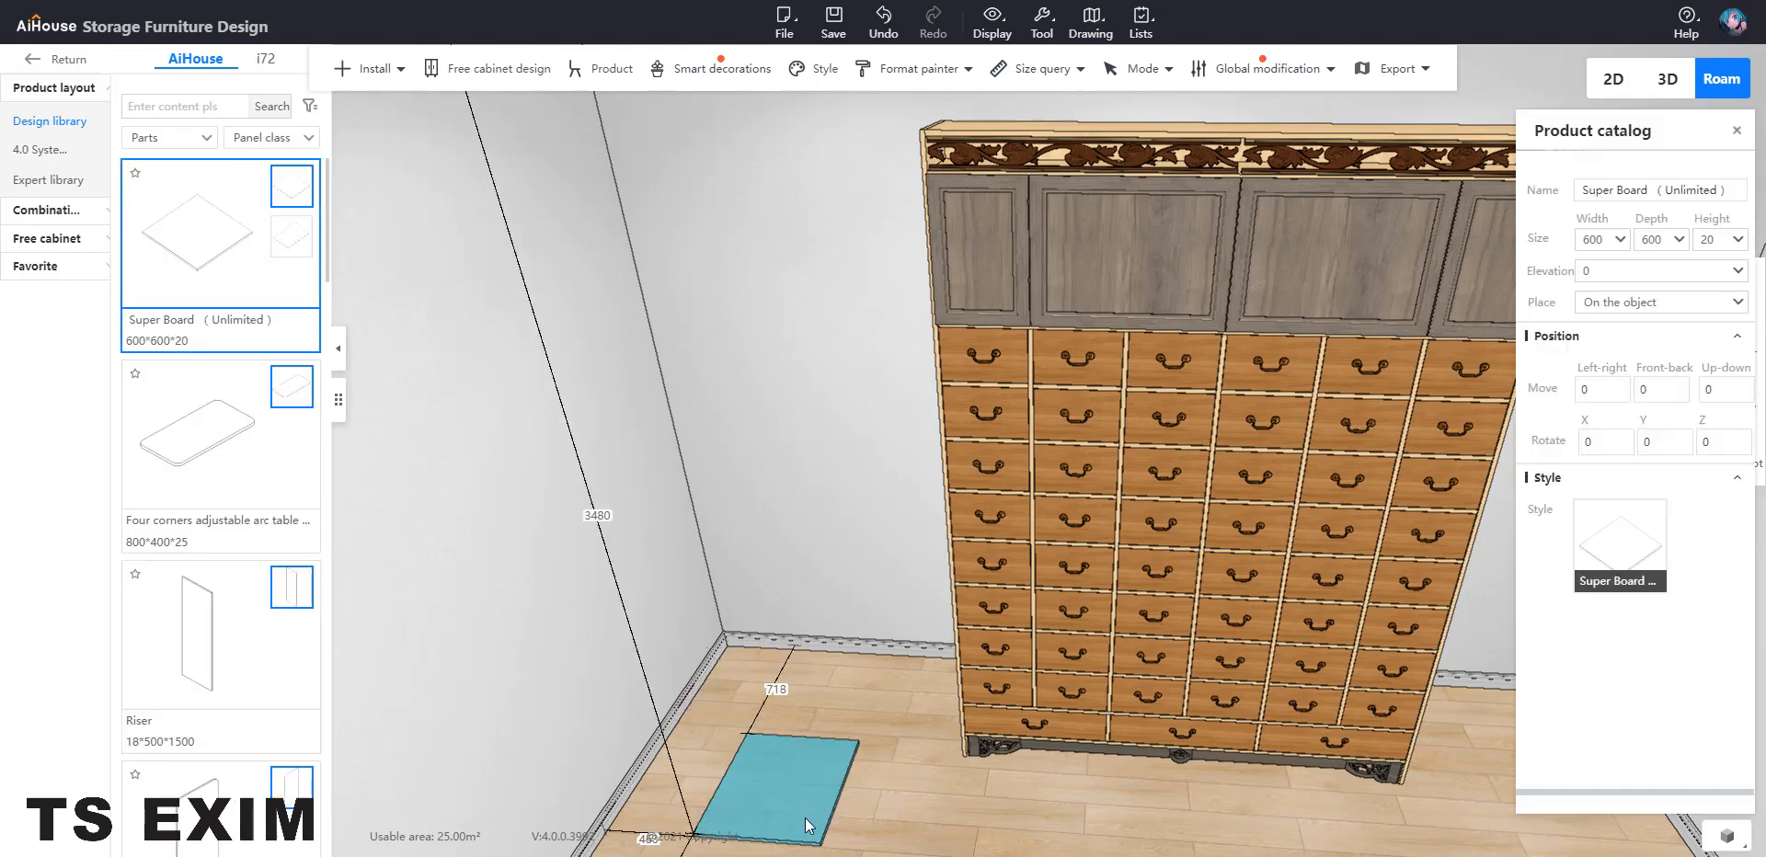
pyautogui.click(805, 825)
pyautogui.scroll(3, 814, 796)
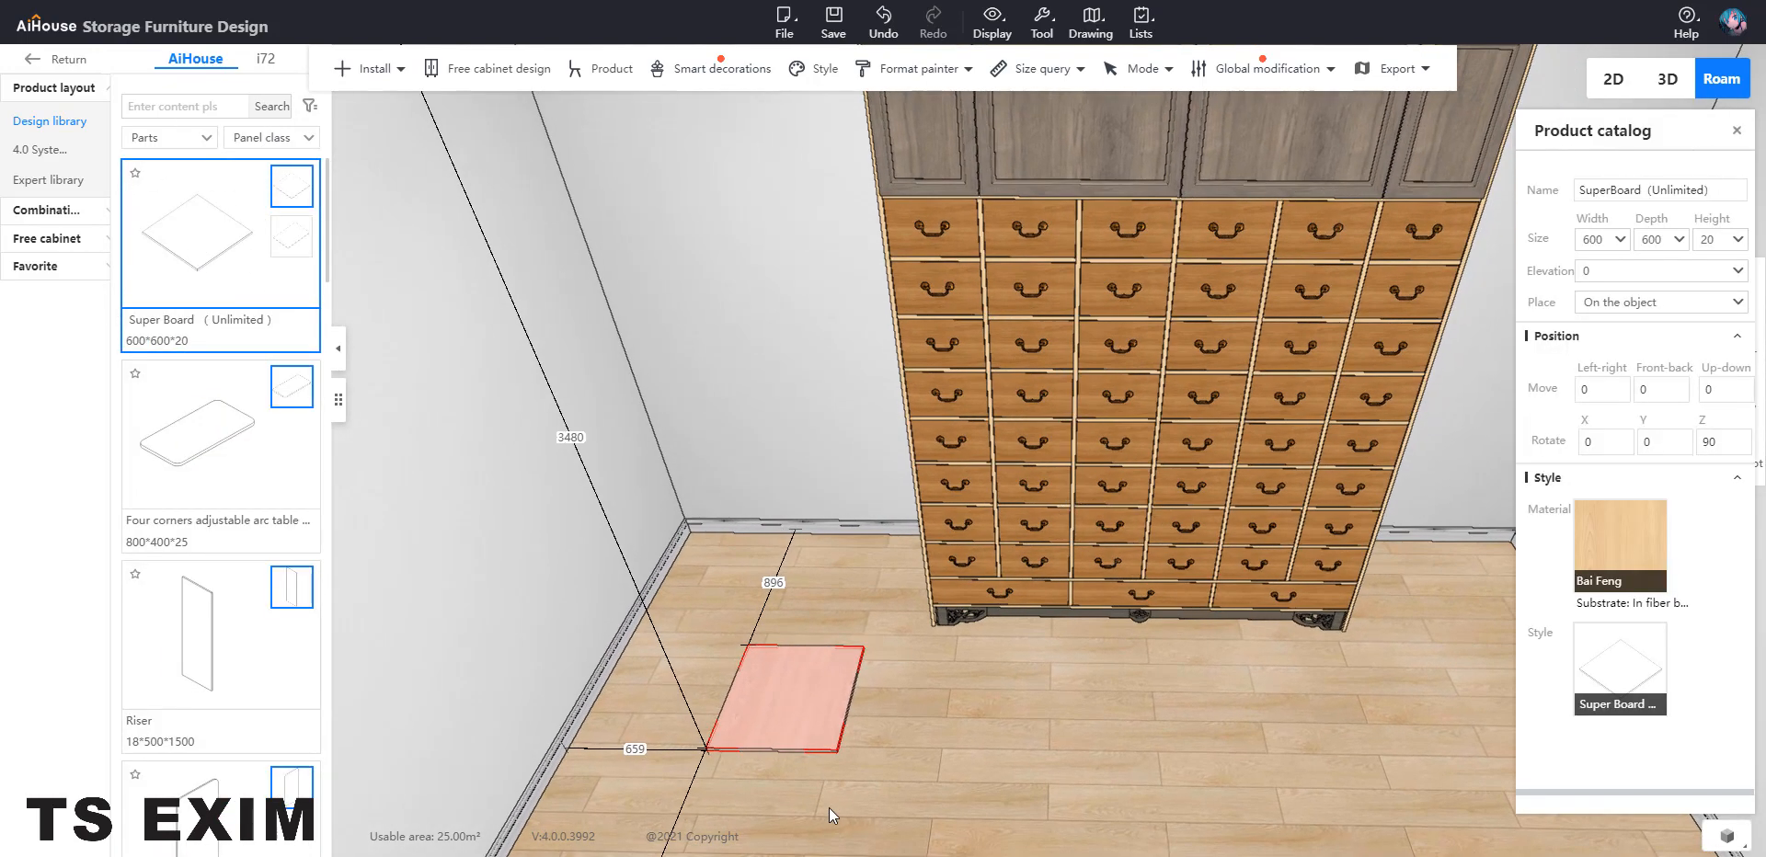
pyautogui.scroll(1, 828, 763)
# Duplicate the floor board twice in a row towards the back wall
pyautogui.press('b')
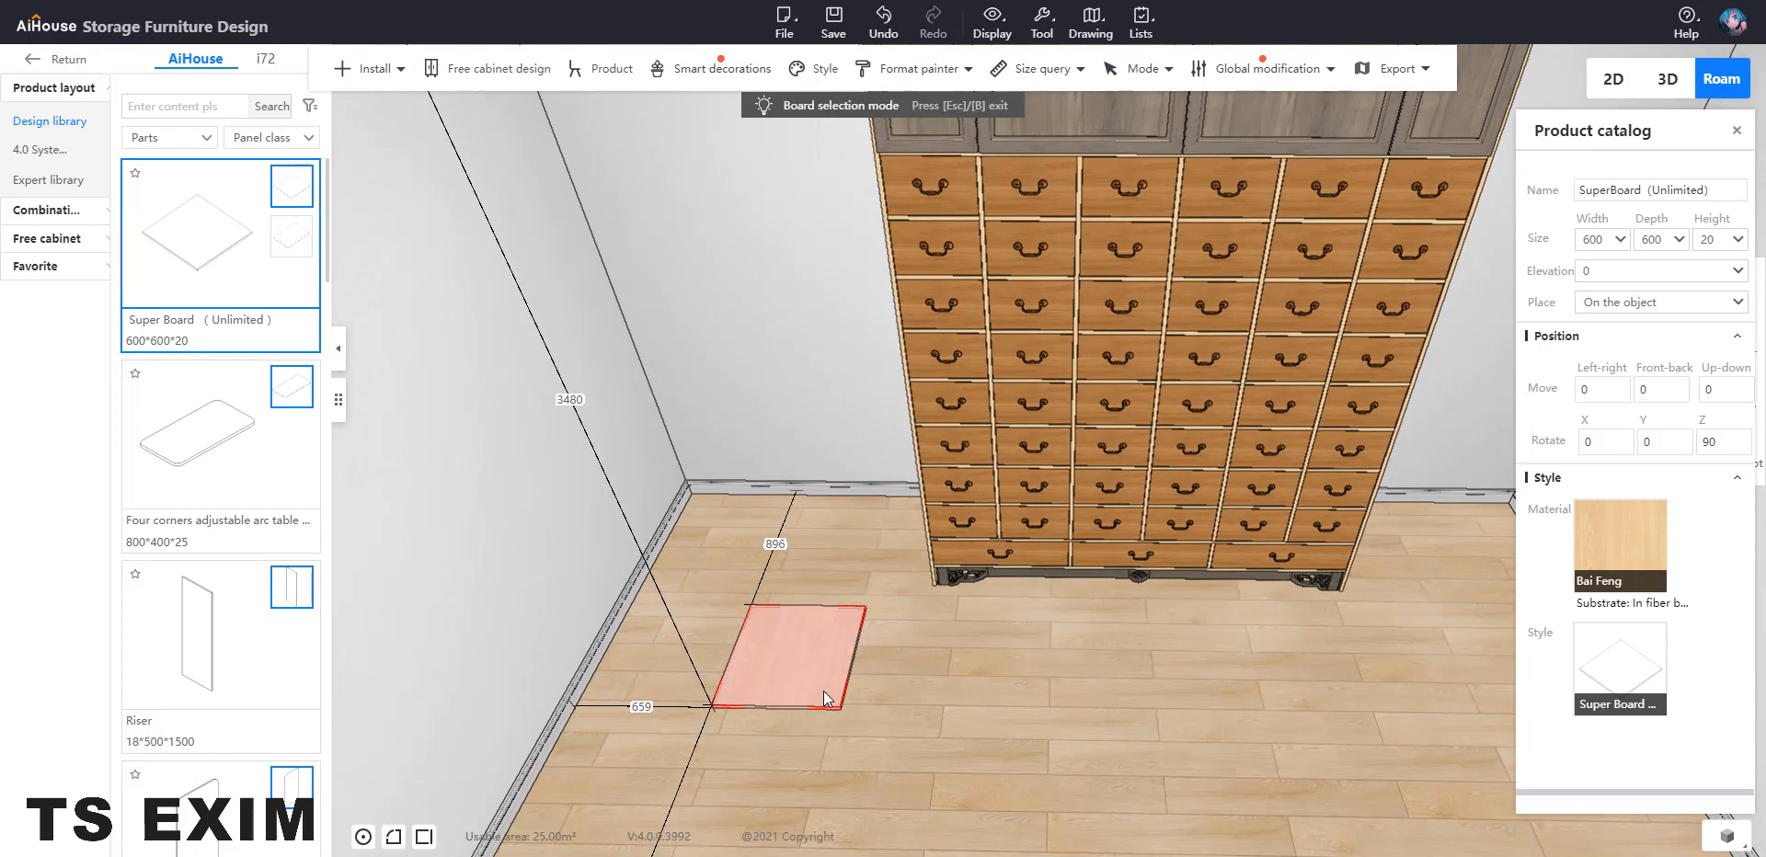
pyautogui.press('Escape')
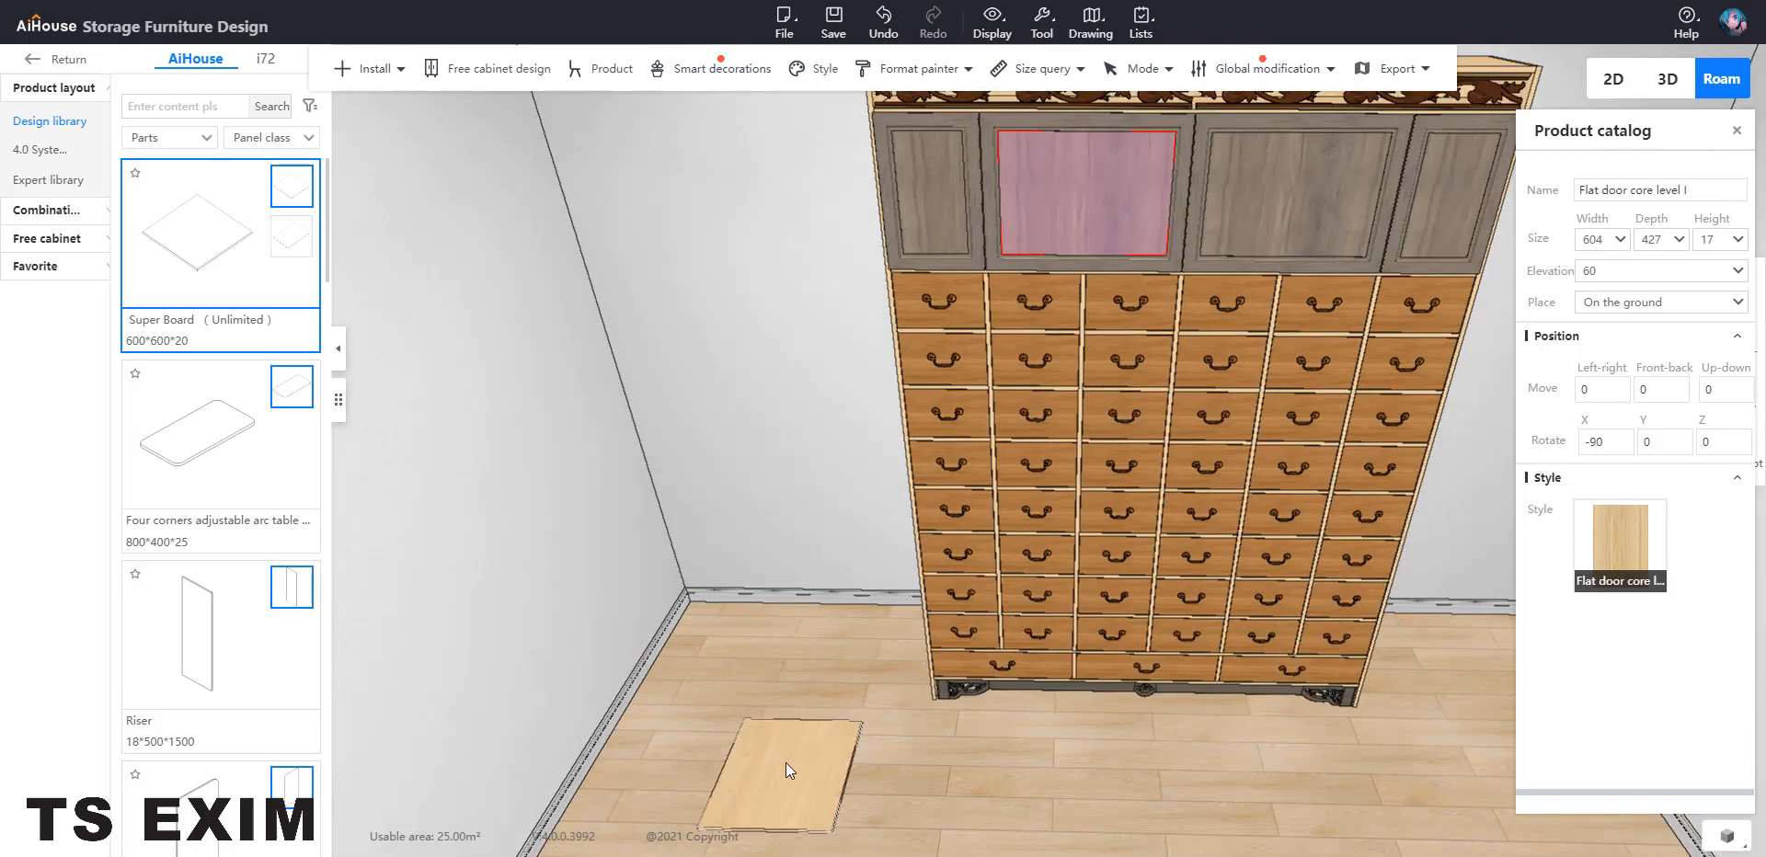
pyautogui.click(785, 763)
pyautogui.moveTo(808, 764); pyautogui.dragTo(810, 780, button='right')
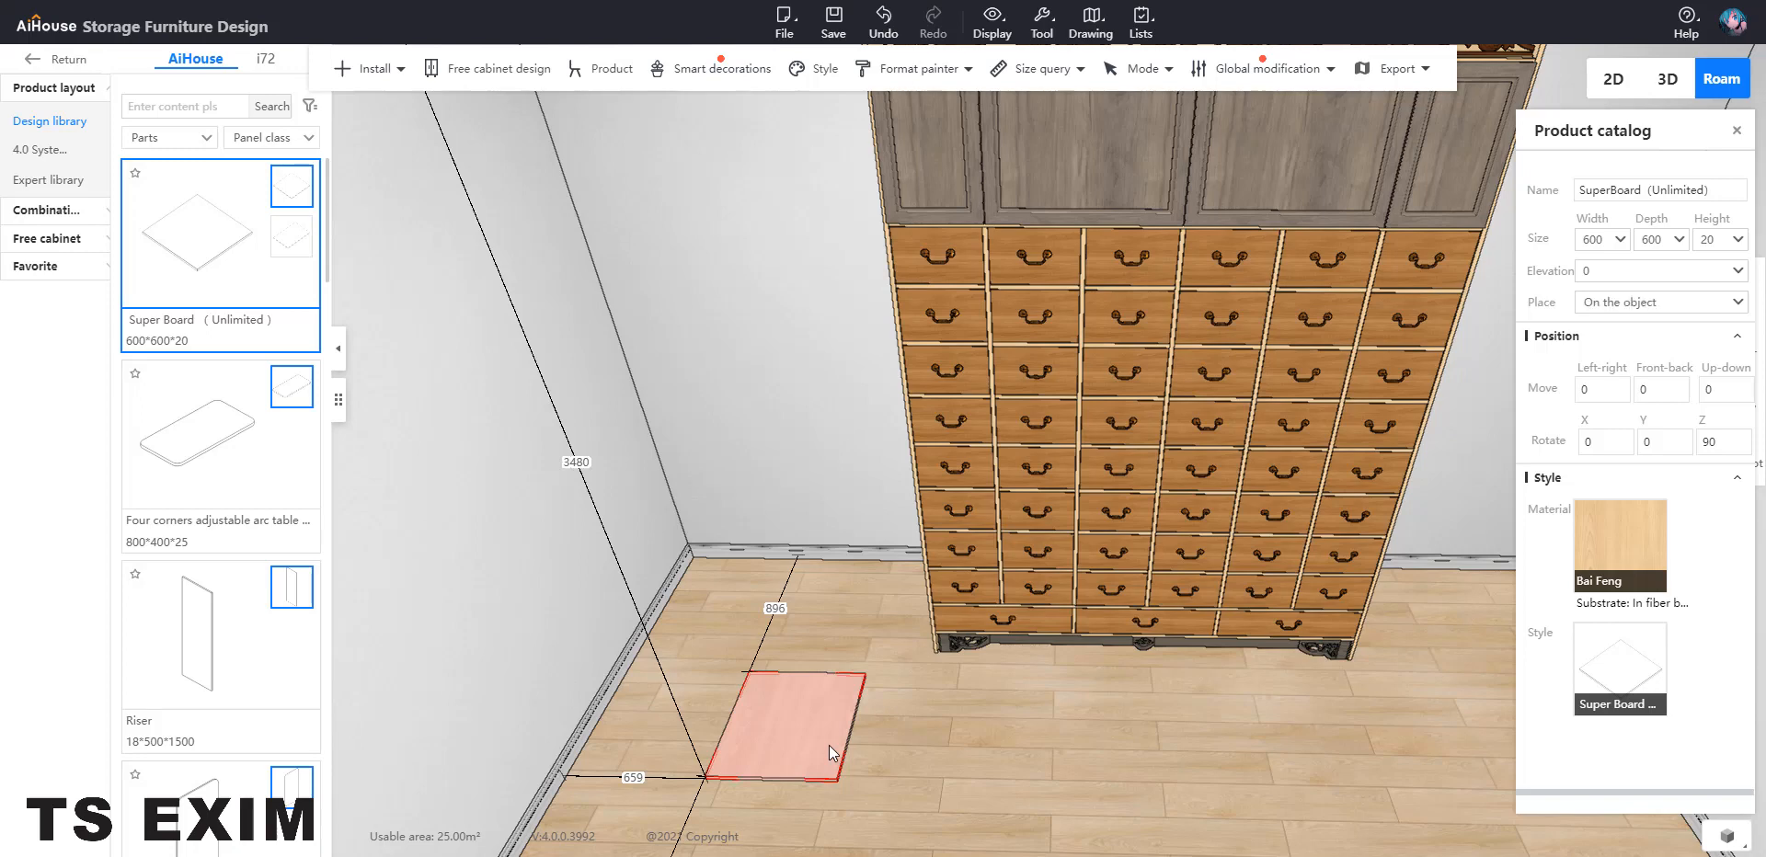
pyautogui.hotkey('ctrl', 'Up')
pyautogui.hotkey('ctrl', 'Up')
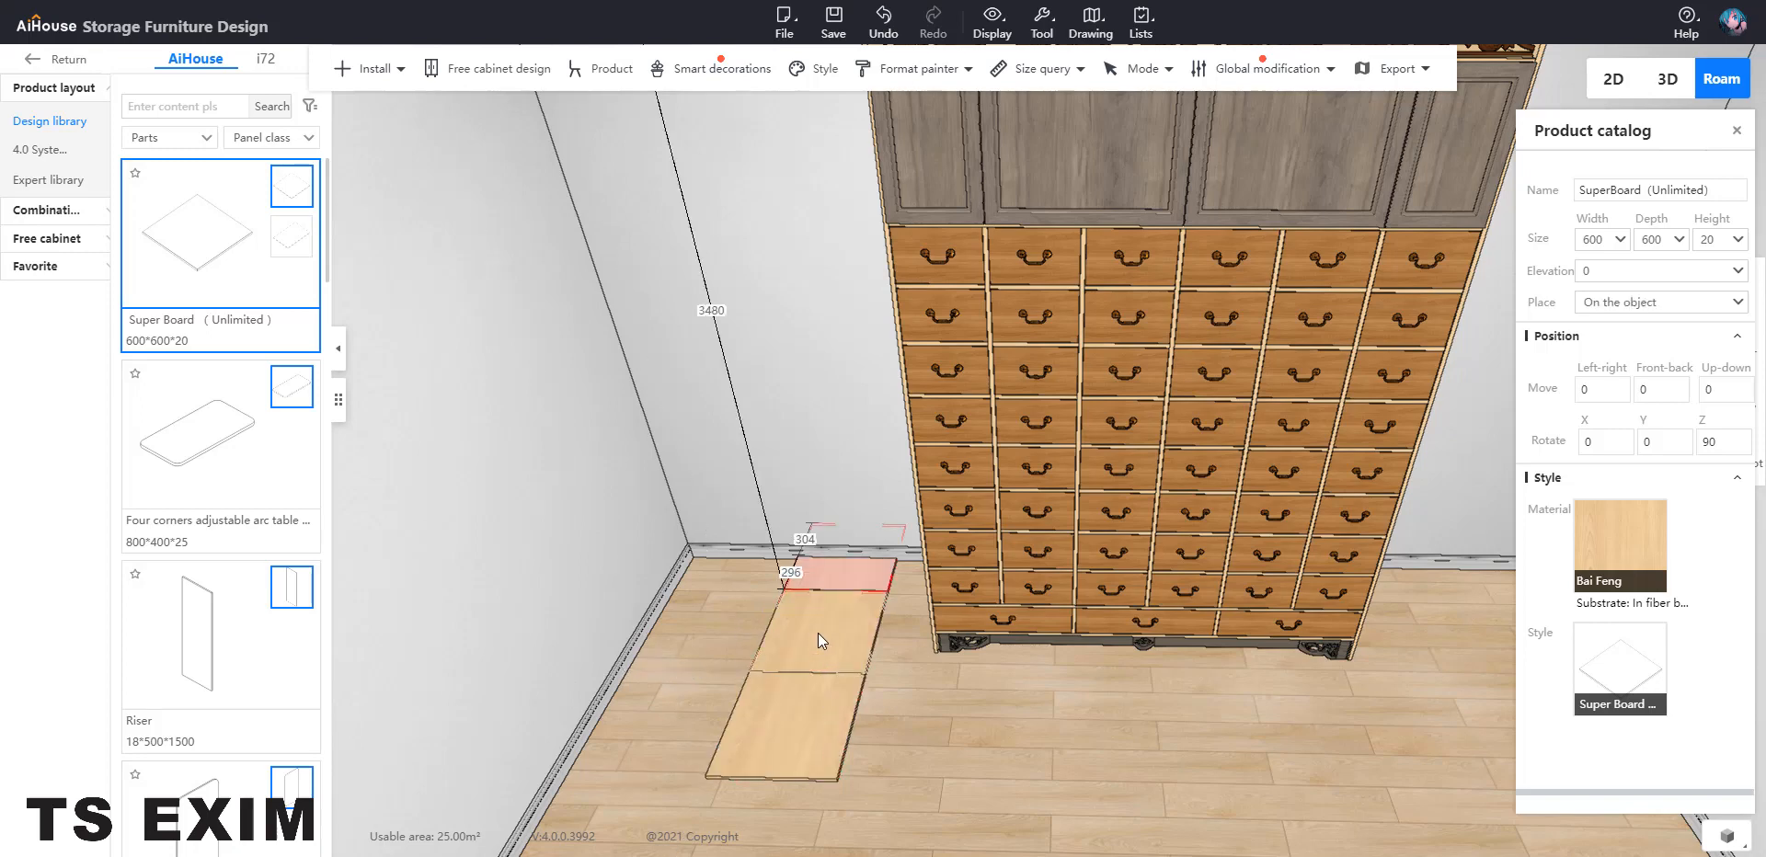
# Move the two board copies along the floor so all three boards lie side by side in front of the cabinet
pyautogui.click(820, 633)
pyautogui.scroll(2, 776, 659)
pyautogui.press('c')
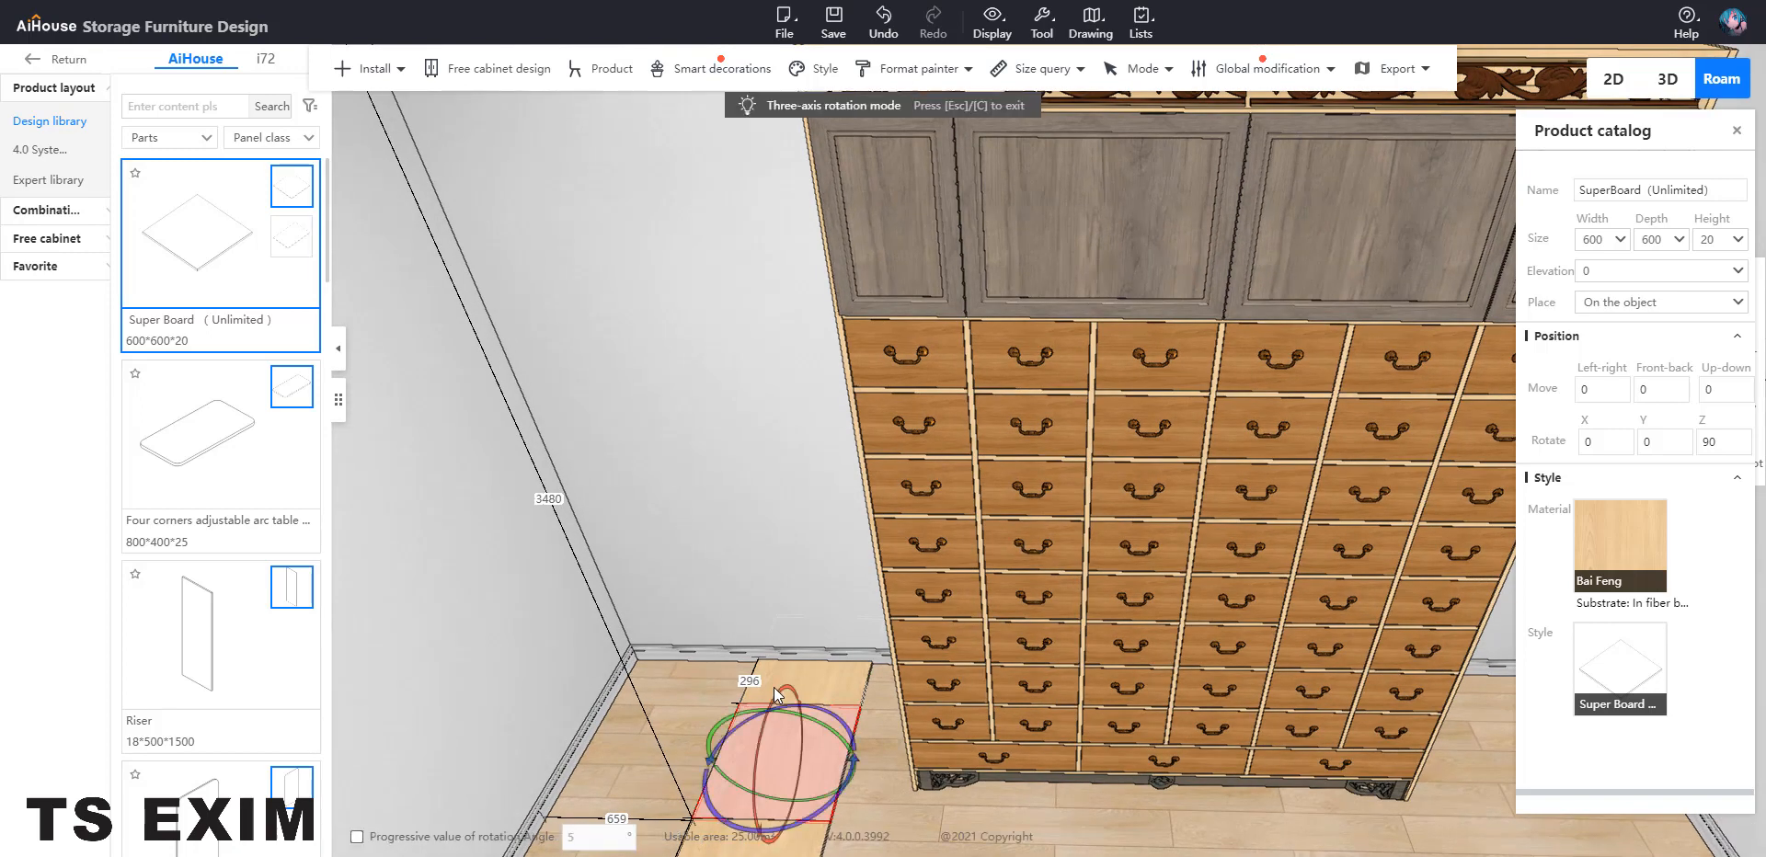
pyautogui.press('c')
pyautogui.scroll(-3, 781, 696)
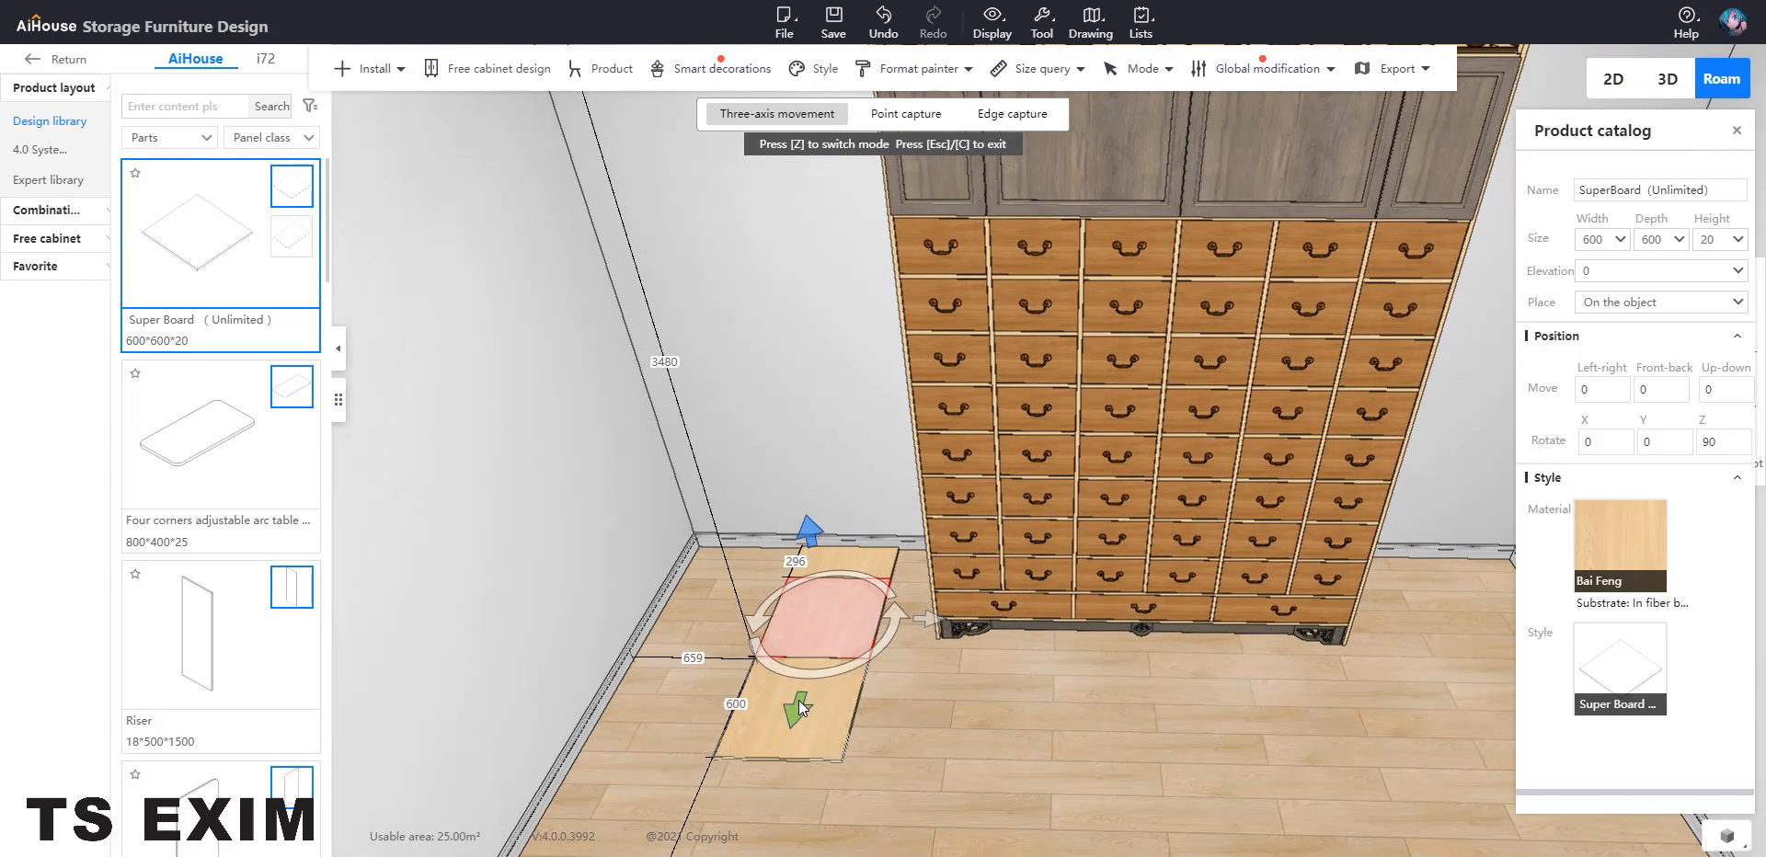
pyautogui.moveTo(798, 701); pyautogui.dragTo(767, 799)
pyautogui.moveTo(897, 703); pyautogui.dragTo(1025, 713)
pyautogui.click(799, 581)
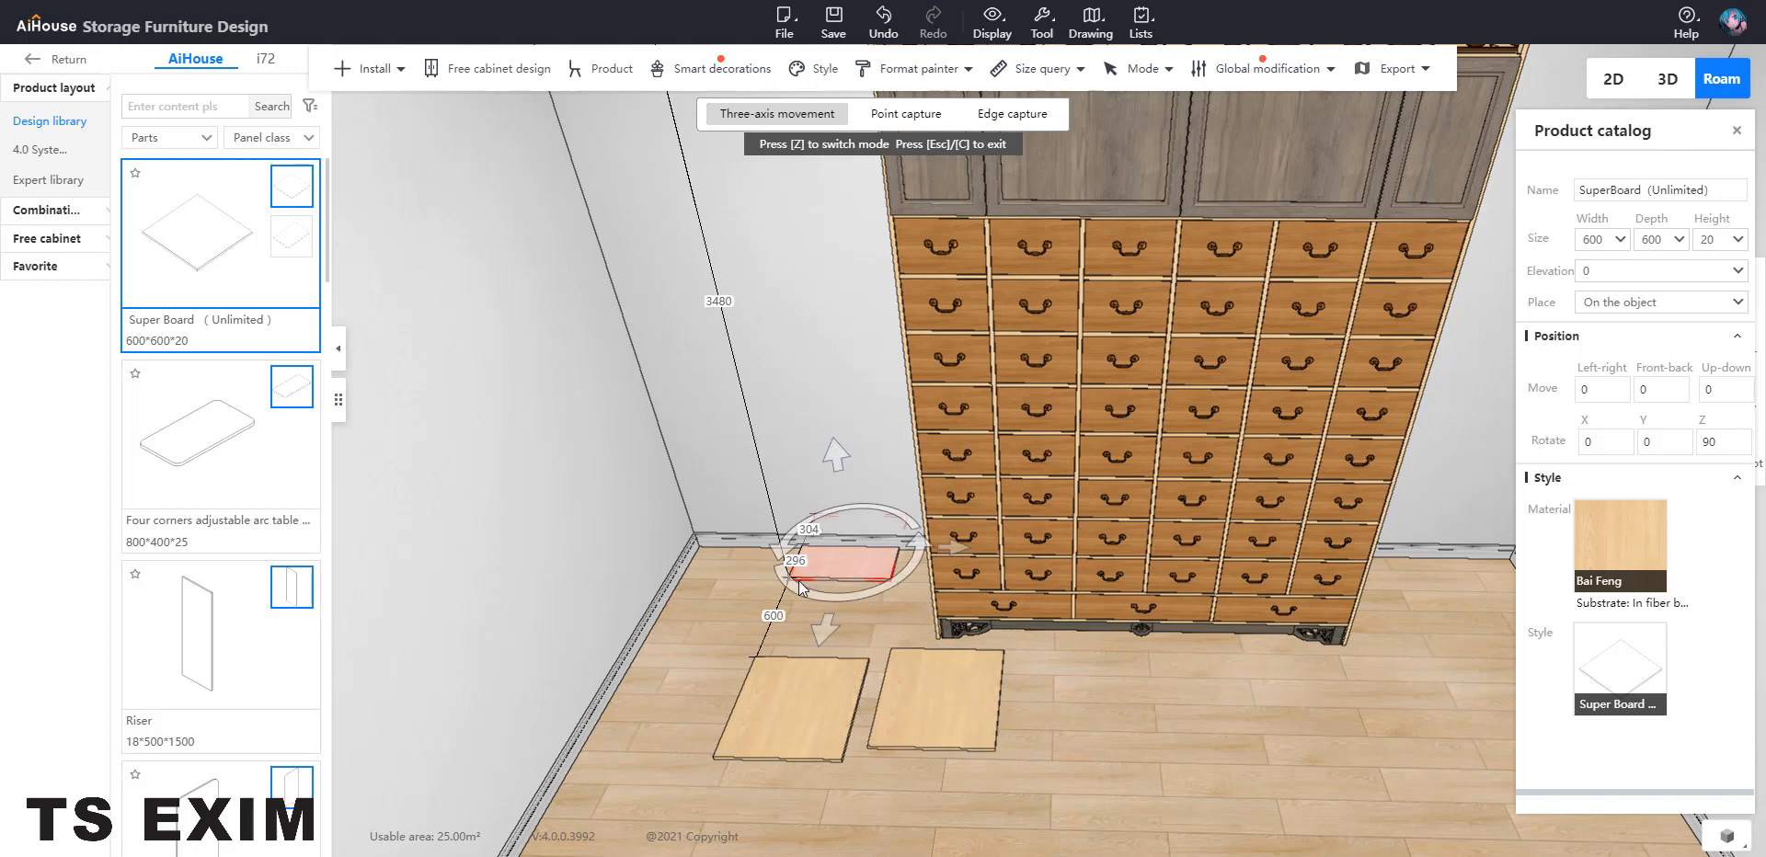
pyautogui.moveTo(822, 638); pyautogui.dragTo(802, 810)
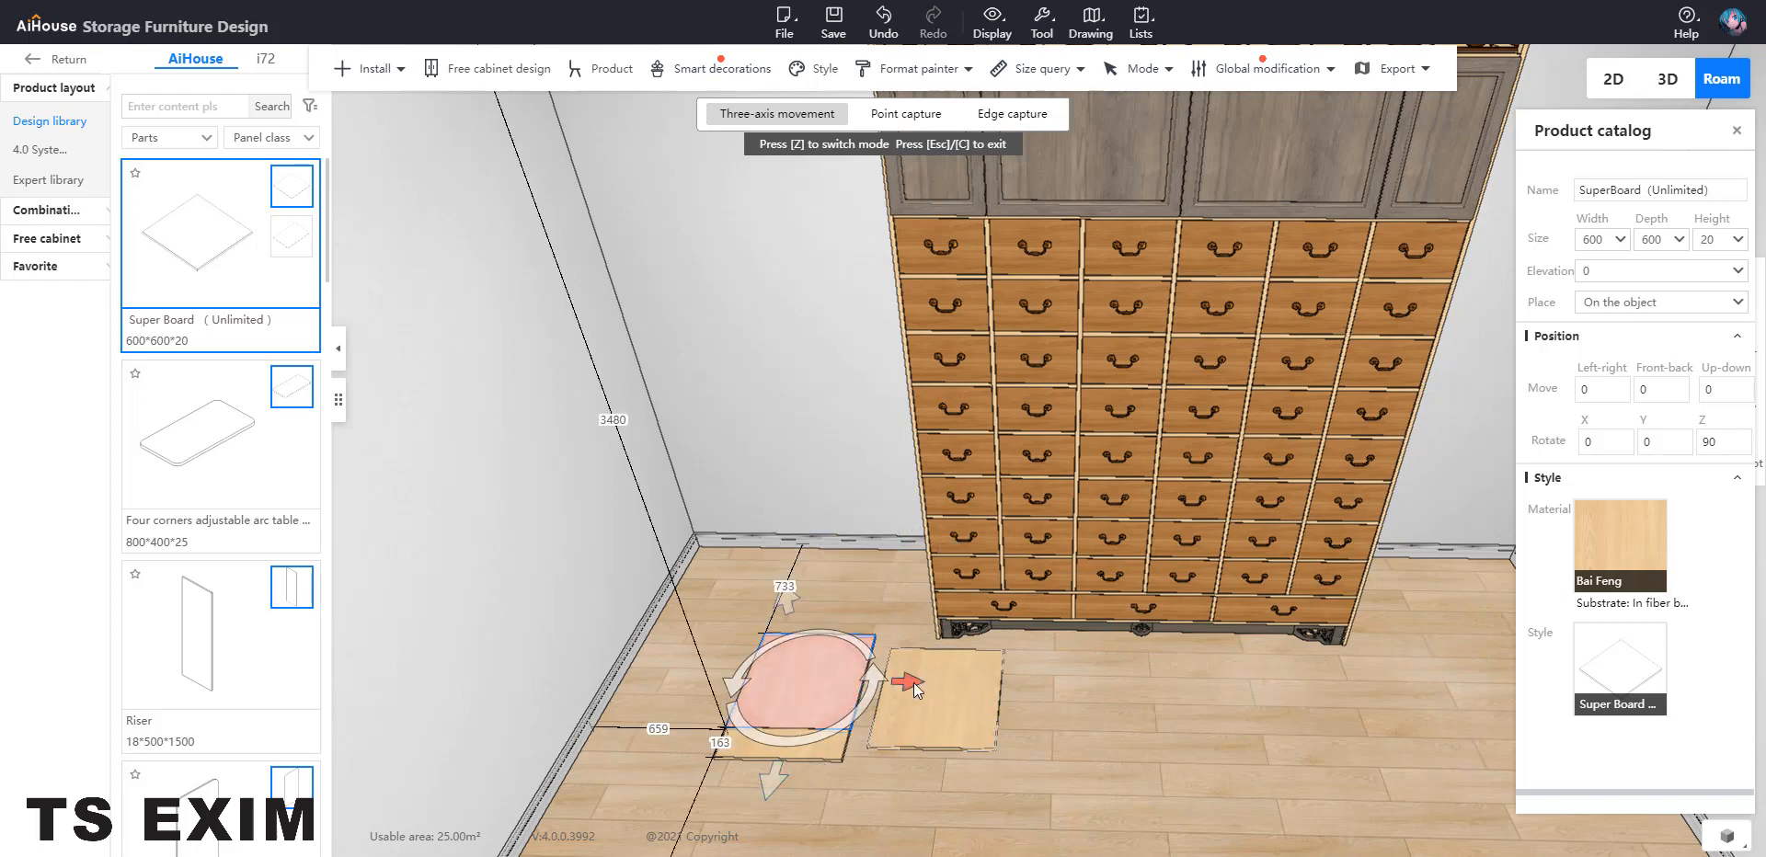
pyautogui.moveTo(913, 682); pyautogui.dragTo(1179, 708)
pyautogui.click(1101, 715)
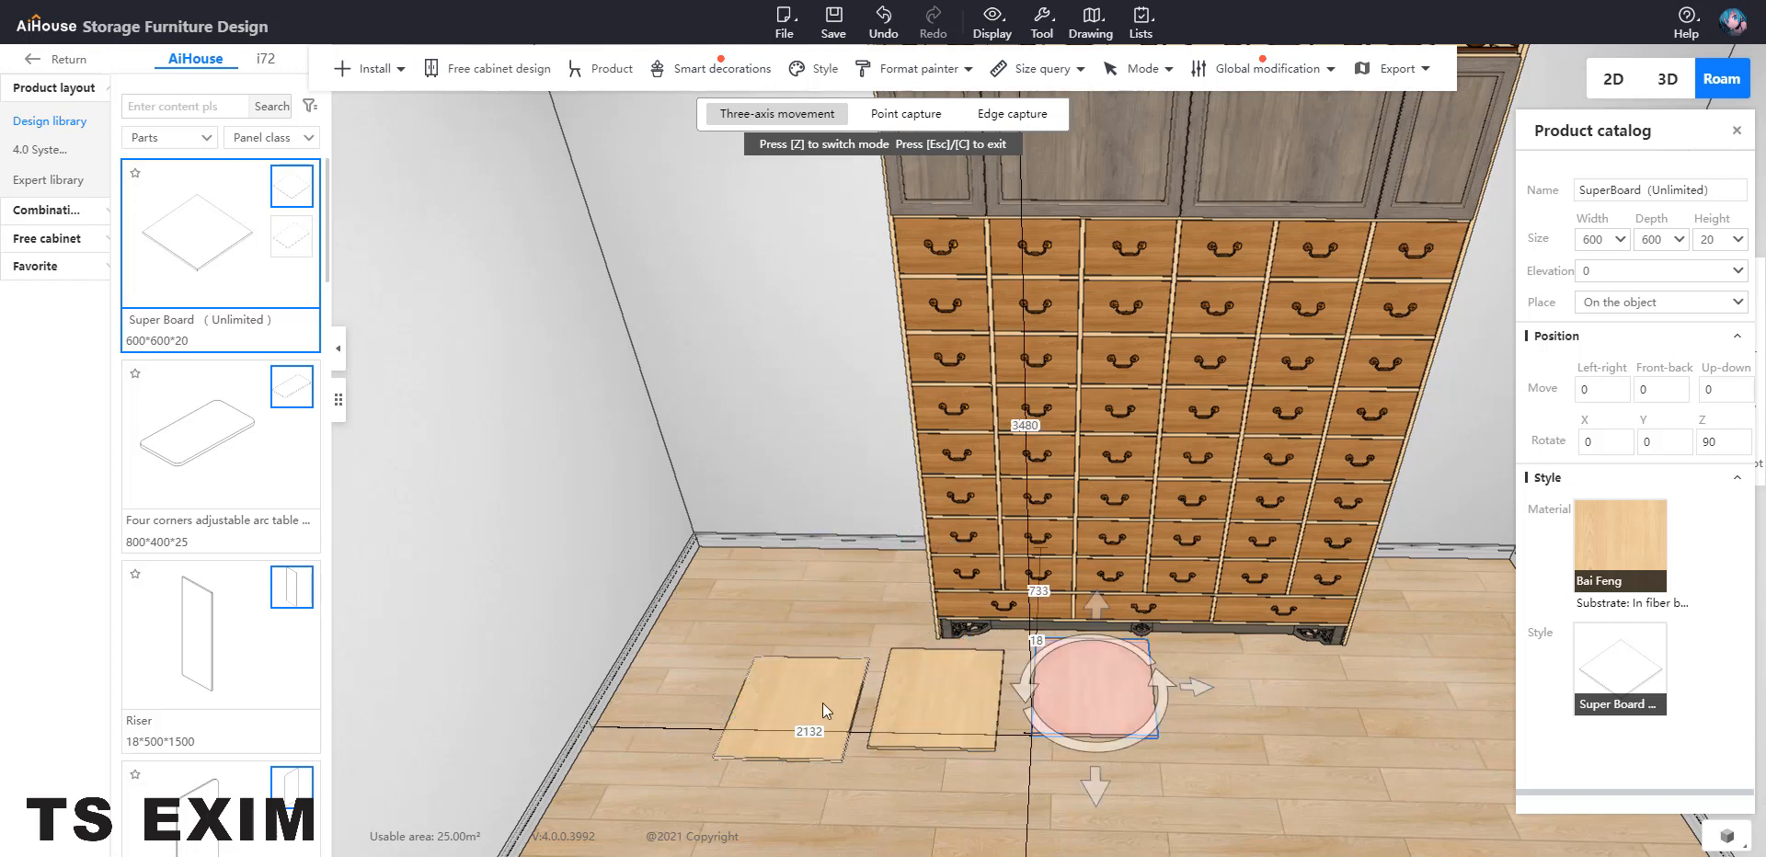
pyautogui.press('Escape')
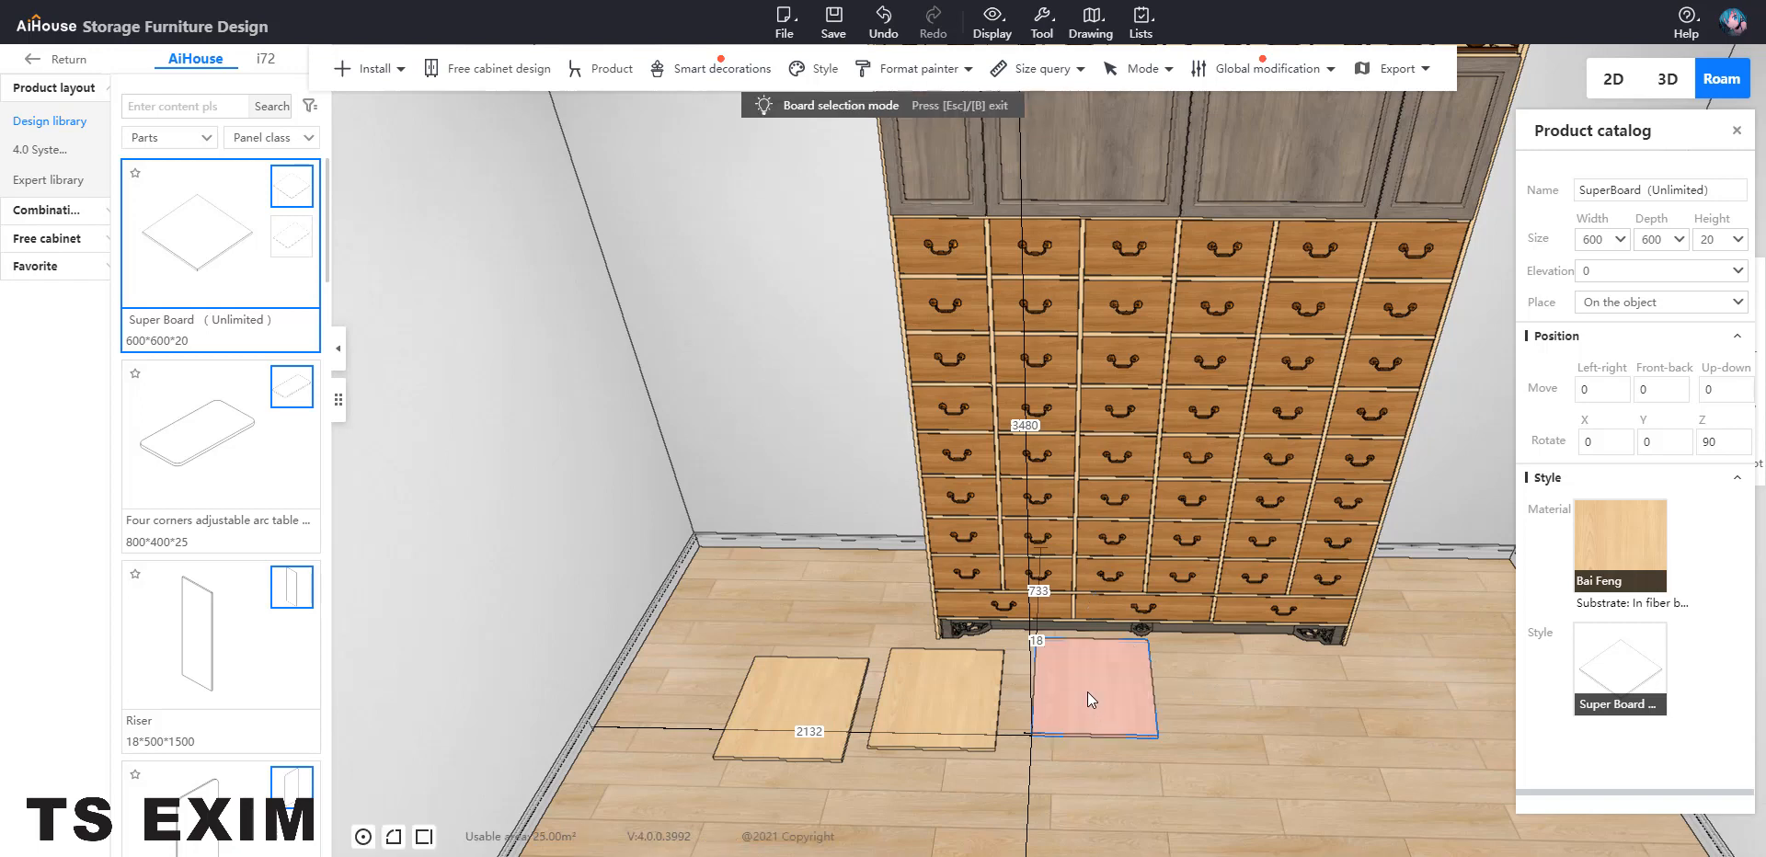
# Set the rightmost floor board's width to 400 and depth to 550
pyautogui.press('b')
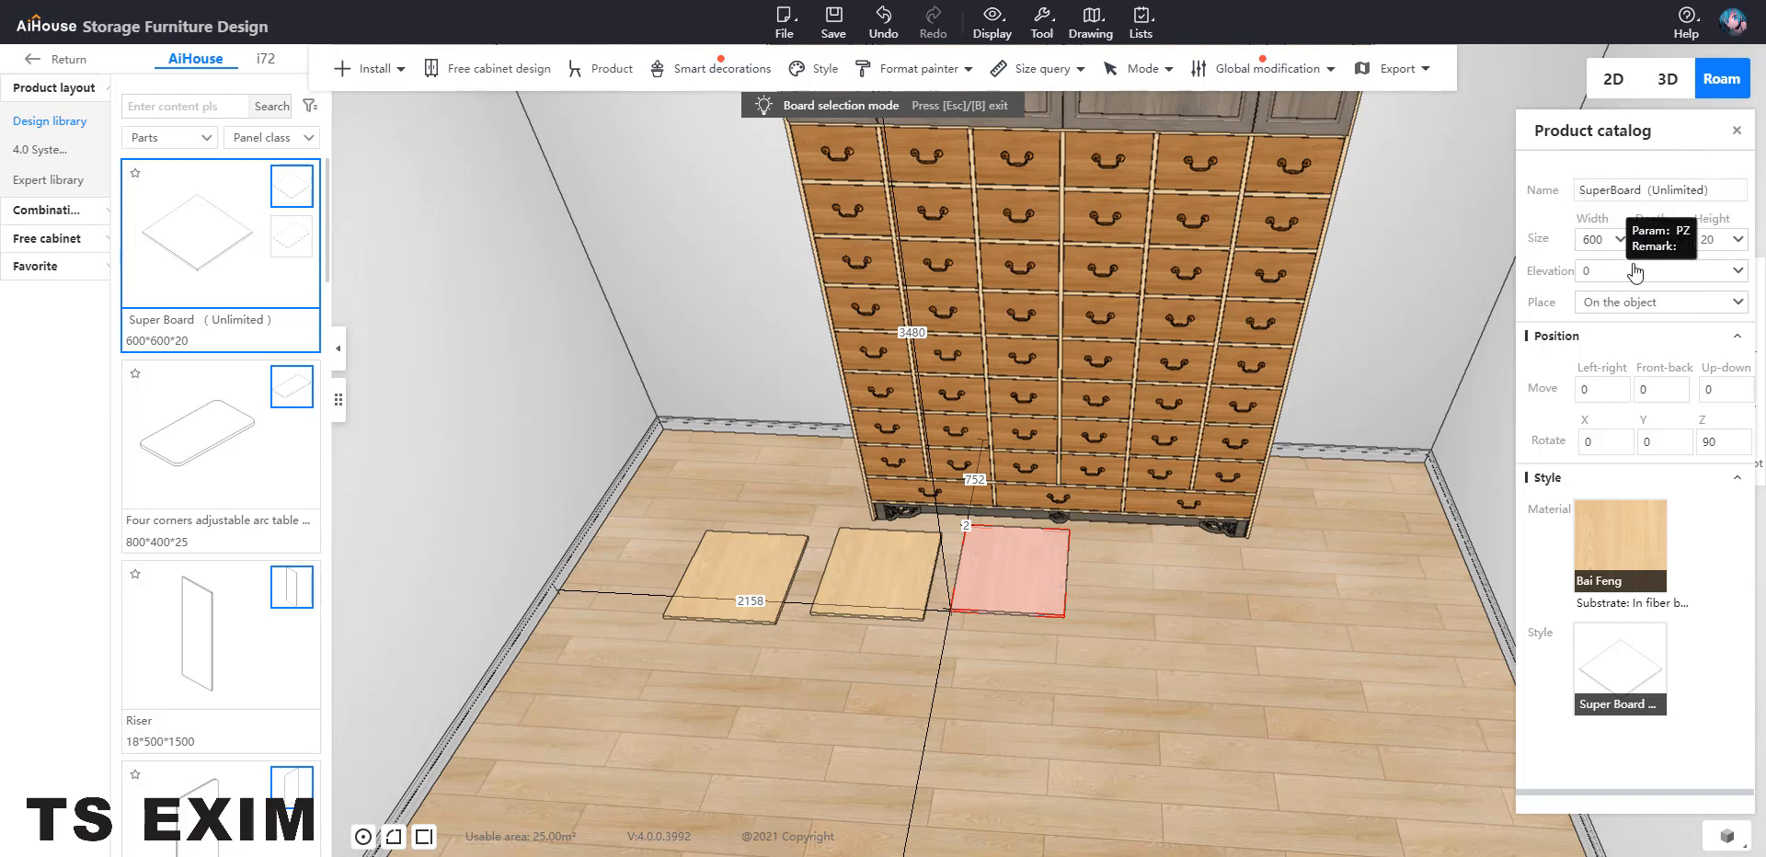
pyautogui.click(1592, 239)
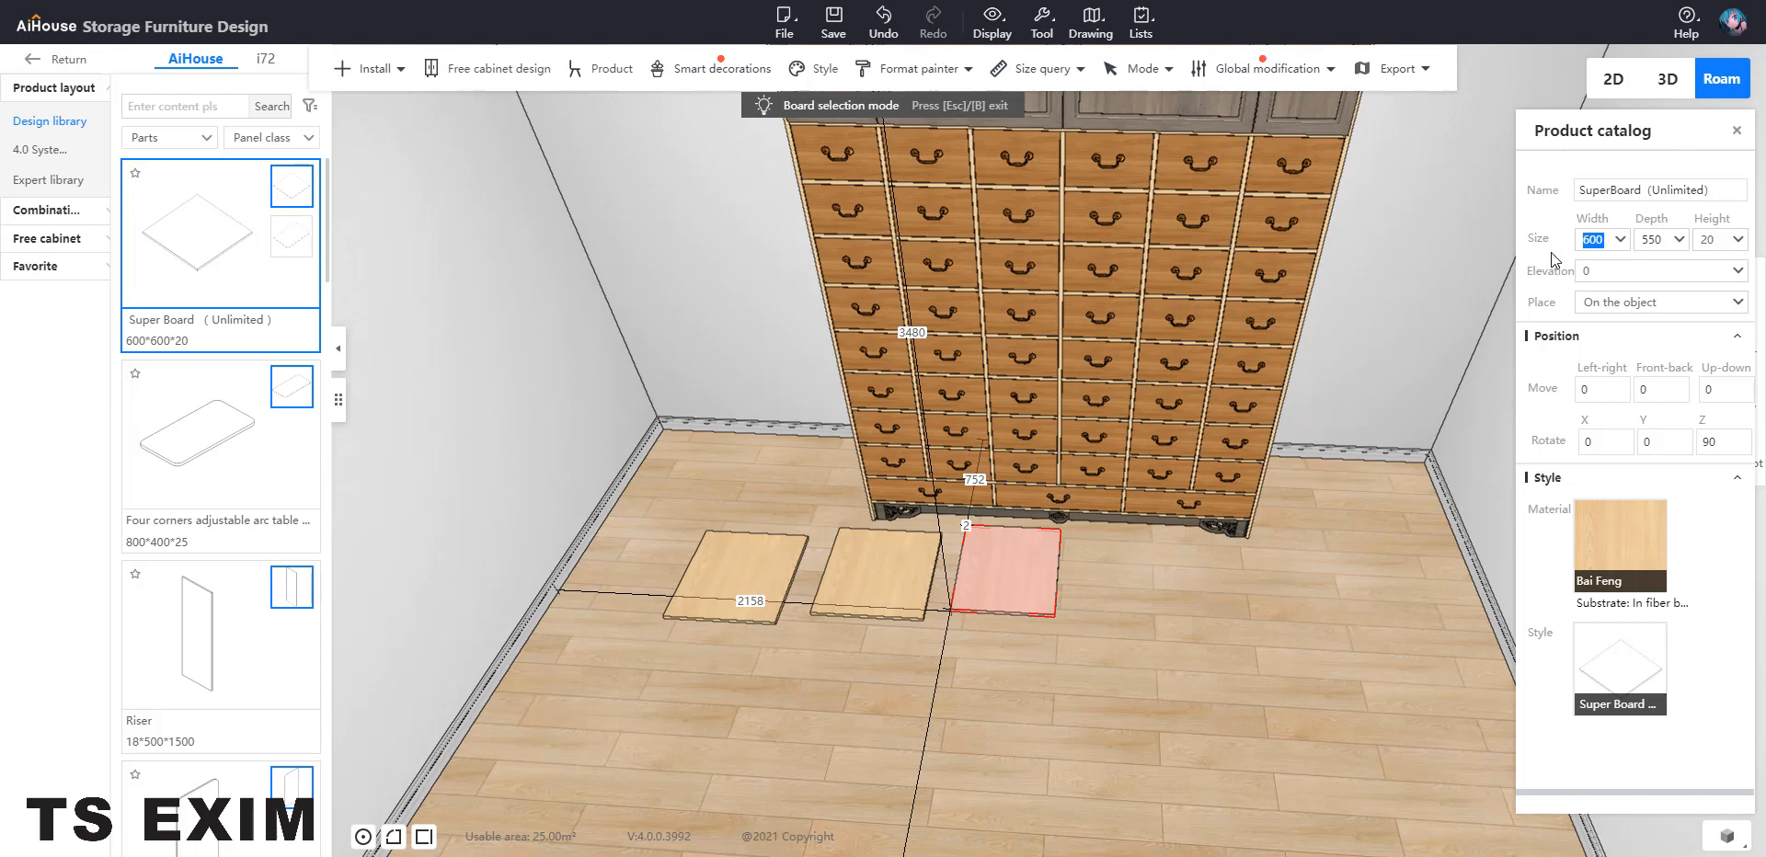
pyautogui.write('400')
pyautogui.press('Return')
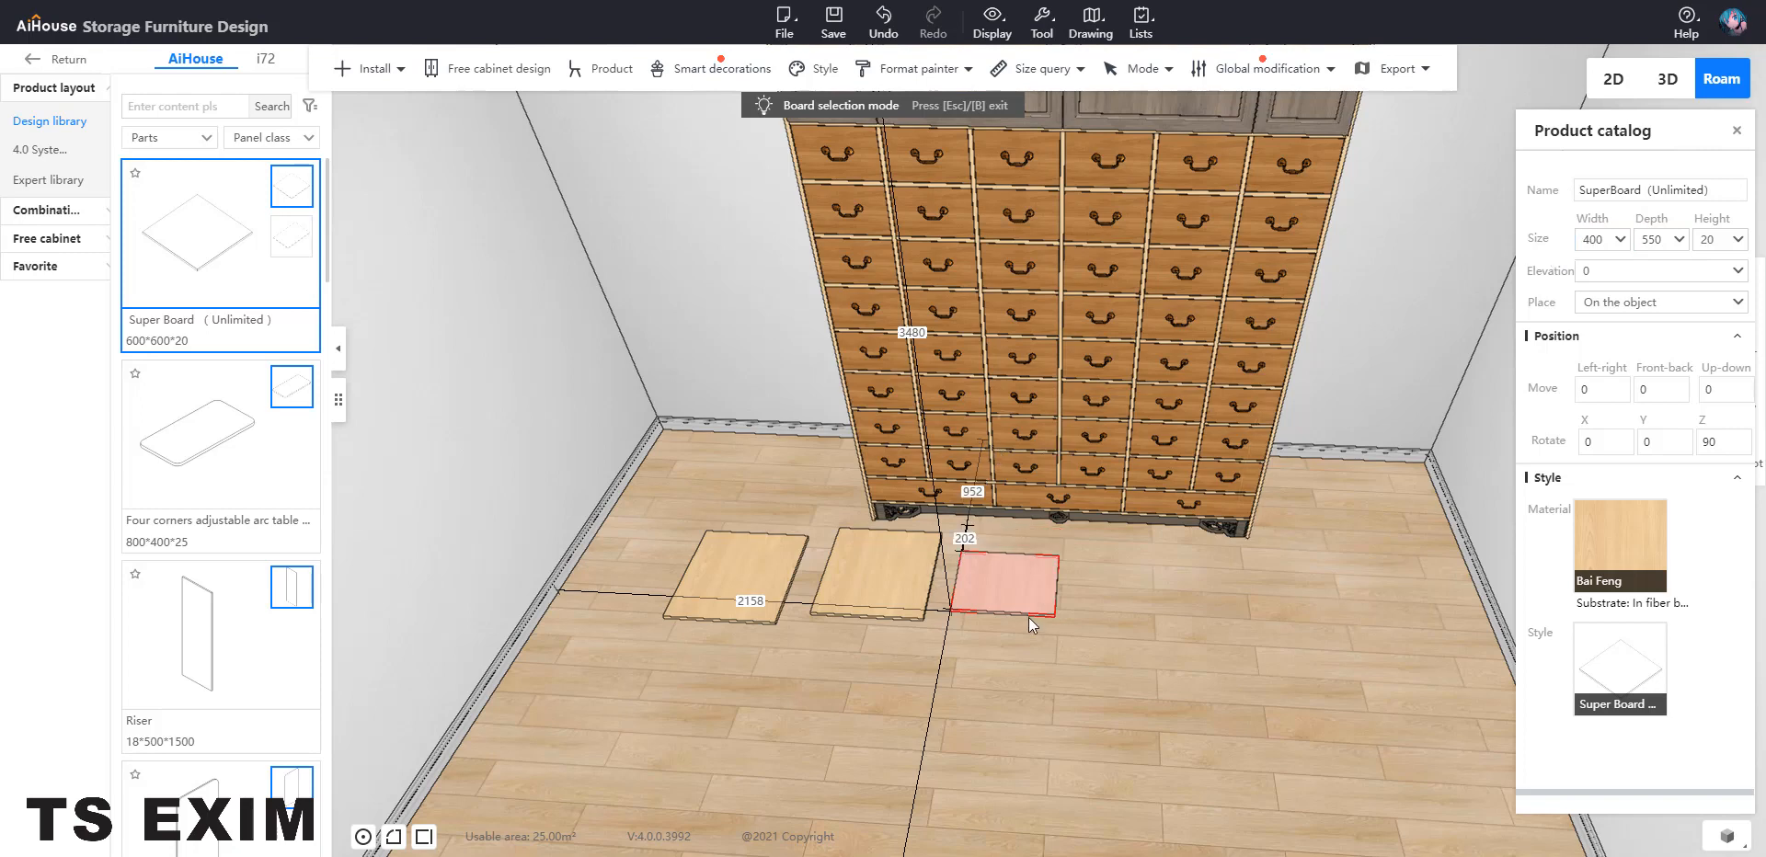
# Cut a freehand T-shaped hole in the 400 × 550 board with panel point editing, spanning X 50–350 and Y 100–500, stem X 150–250
pyautogui.rightClick(1008, 588)
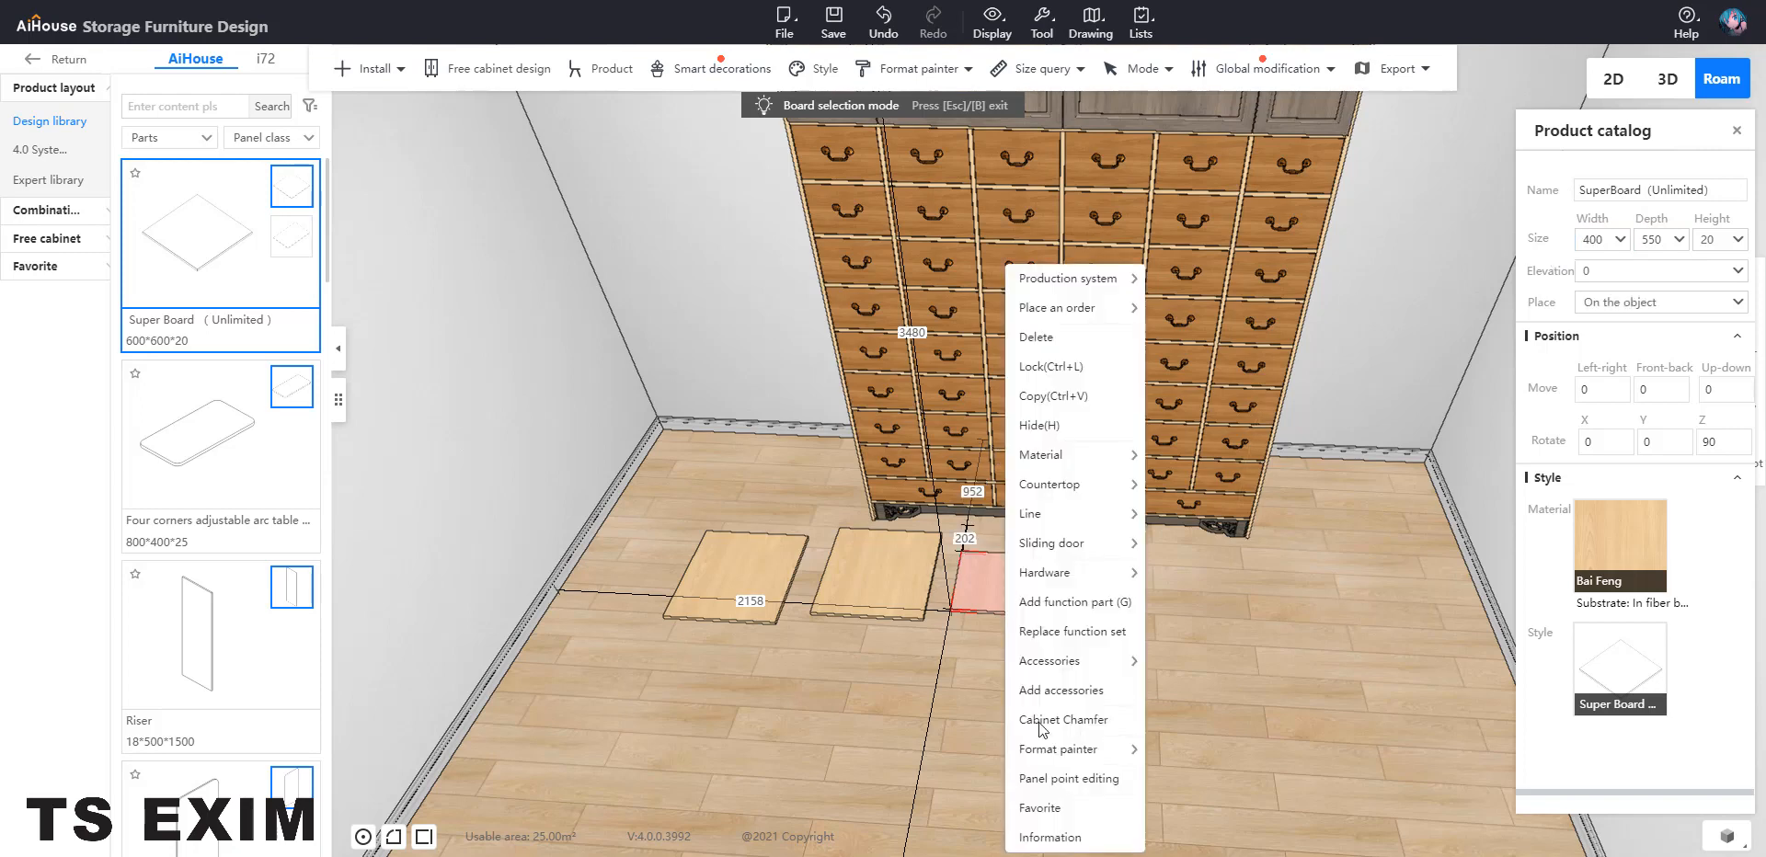
pyautogui.click(1063, 778)
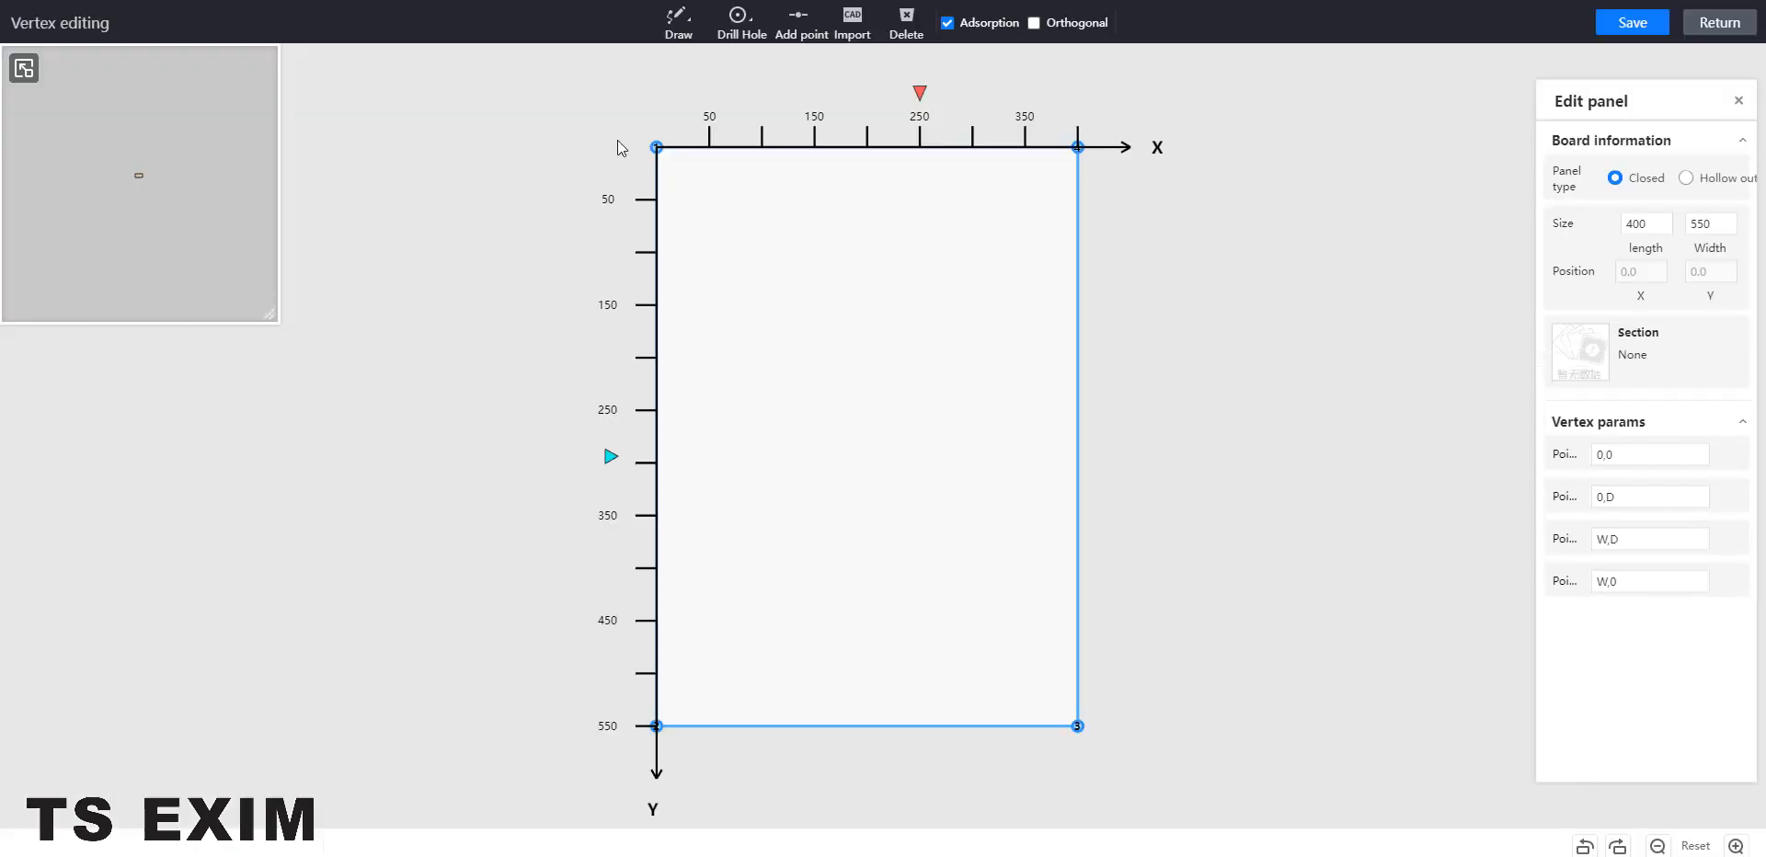
pyautogui.moveTo(739, 26)
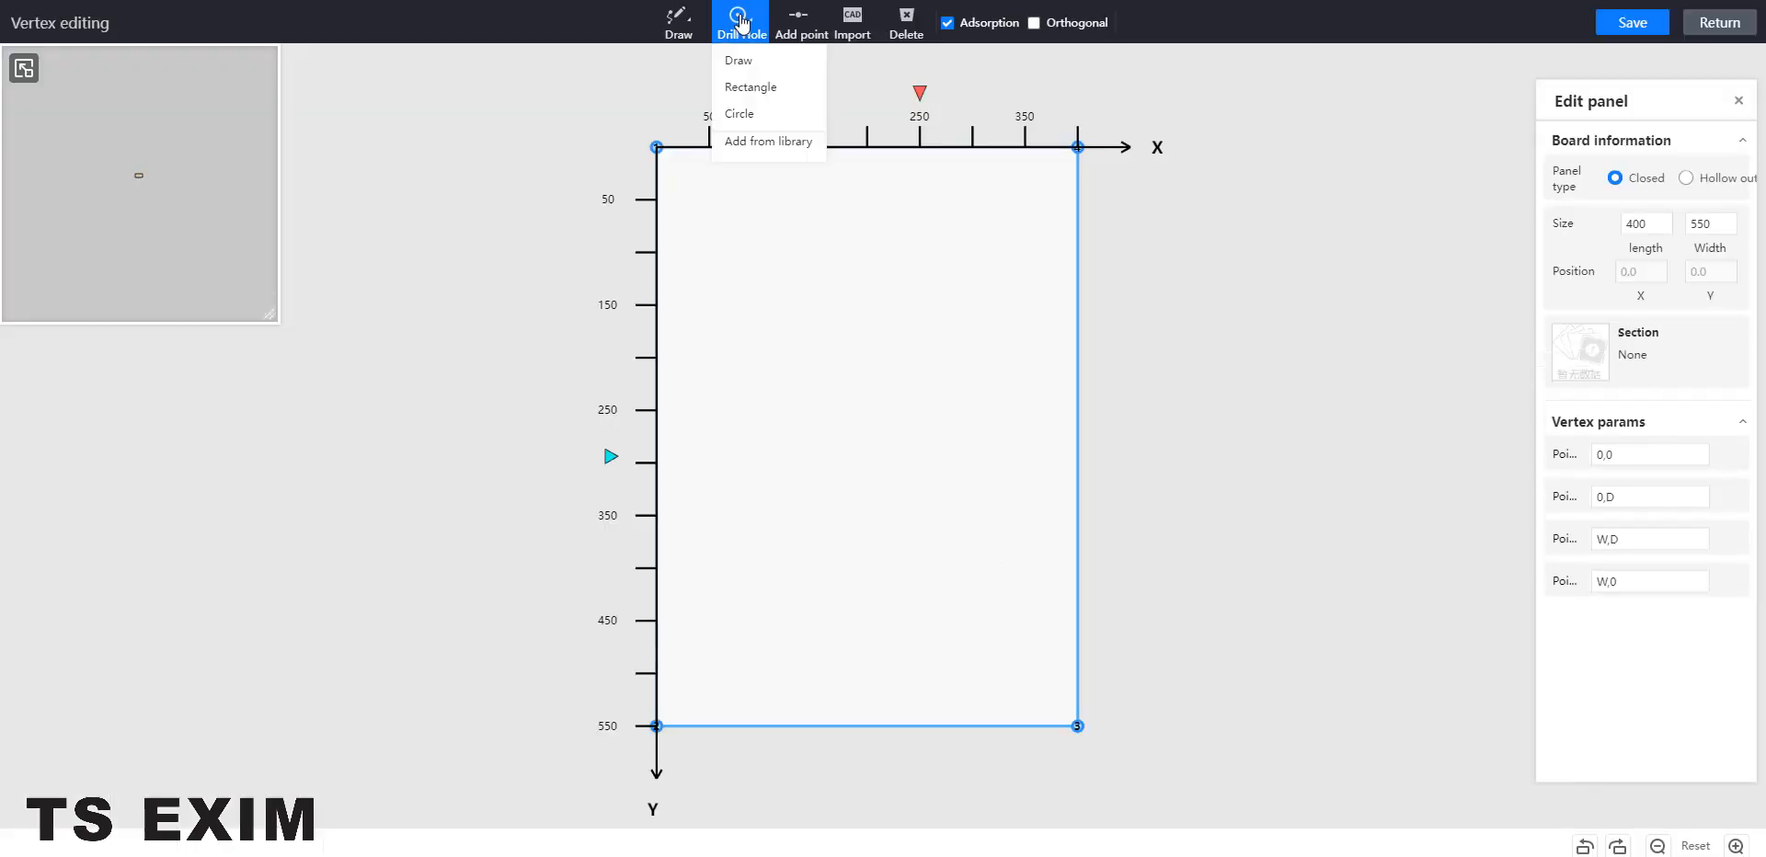
pyautogui.click(738, 63)
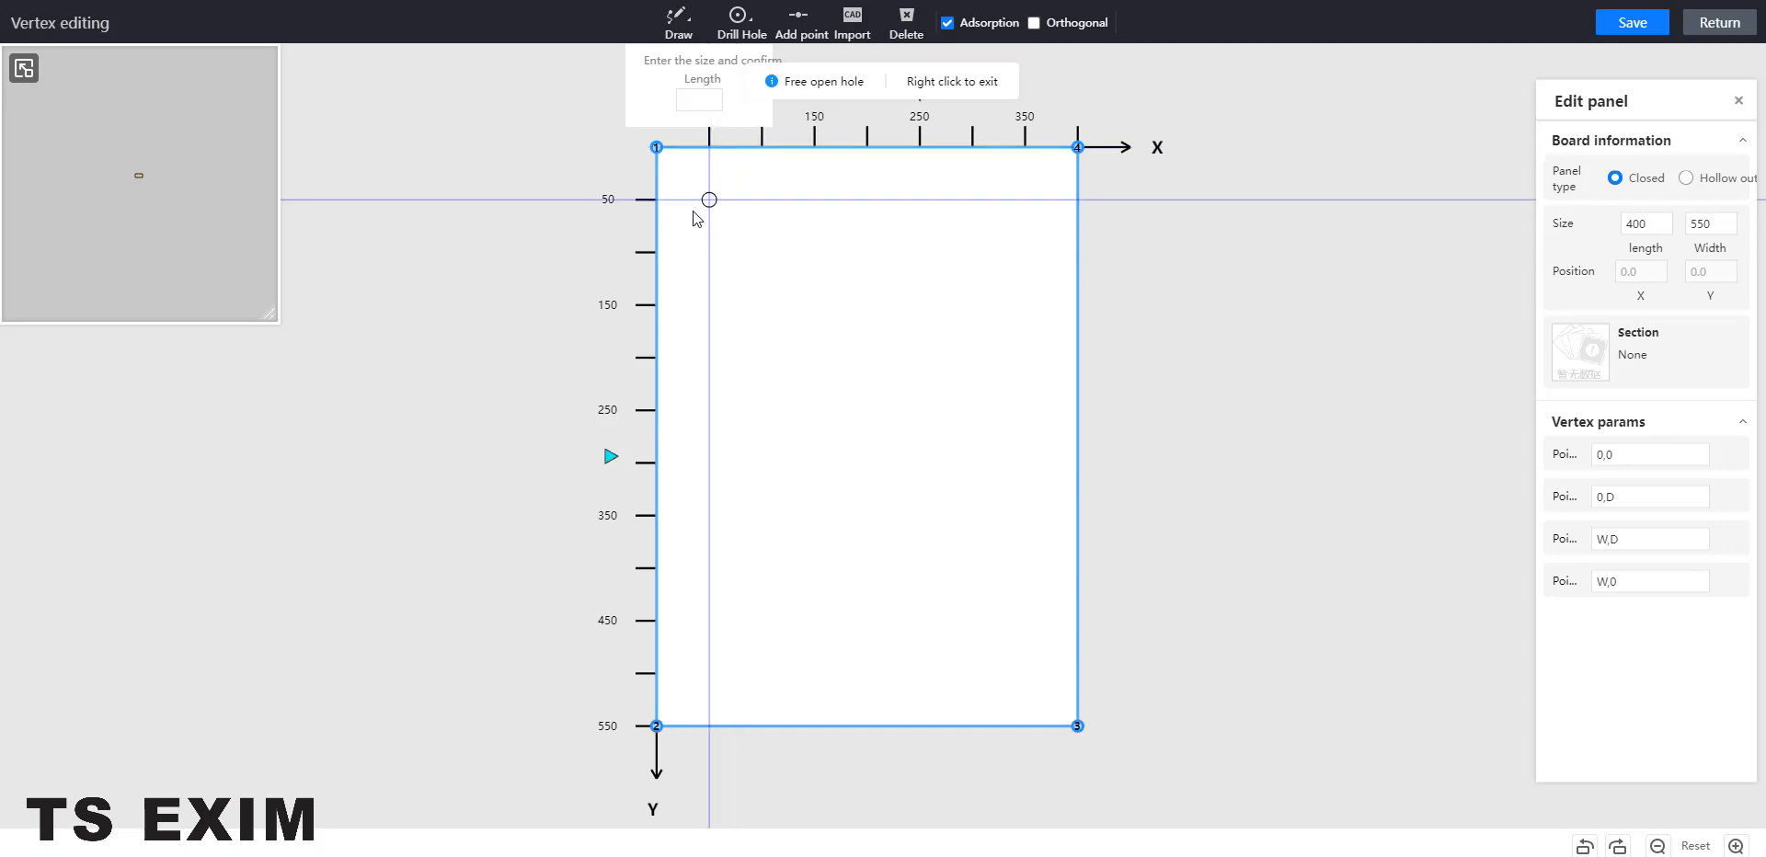
pyautogui.click(694, 257)
pyautogui.click(694, 297)
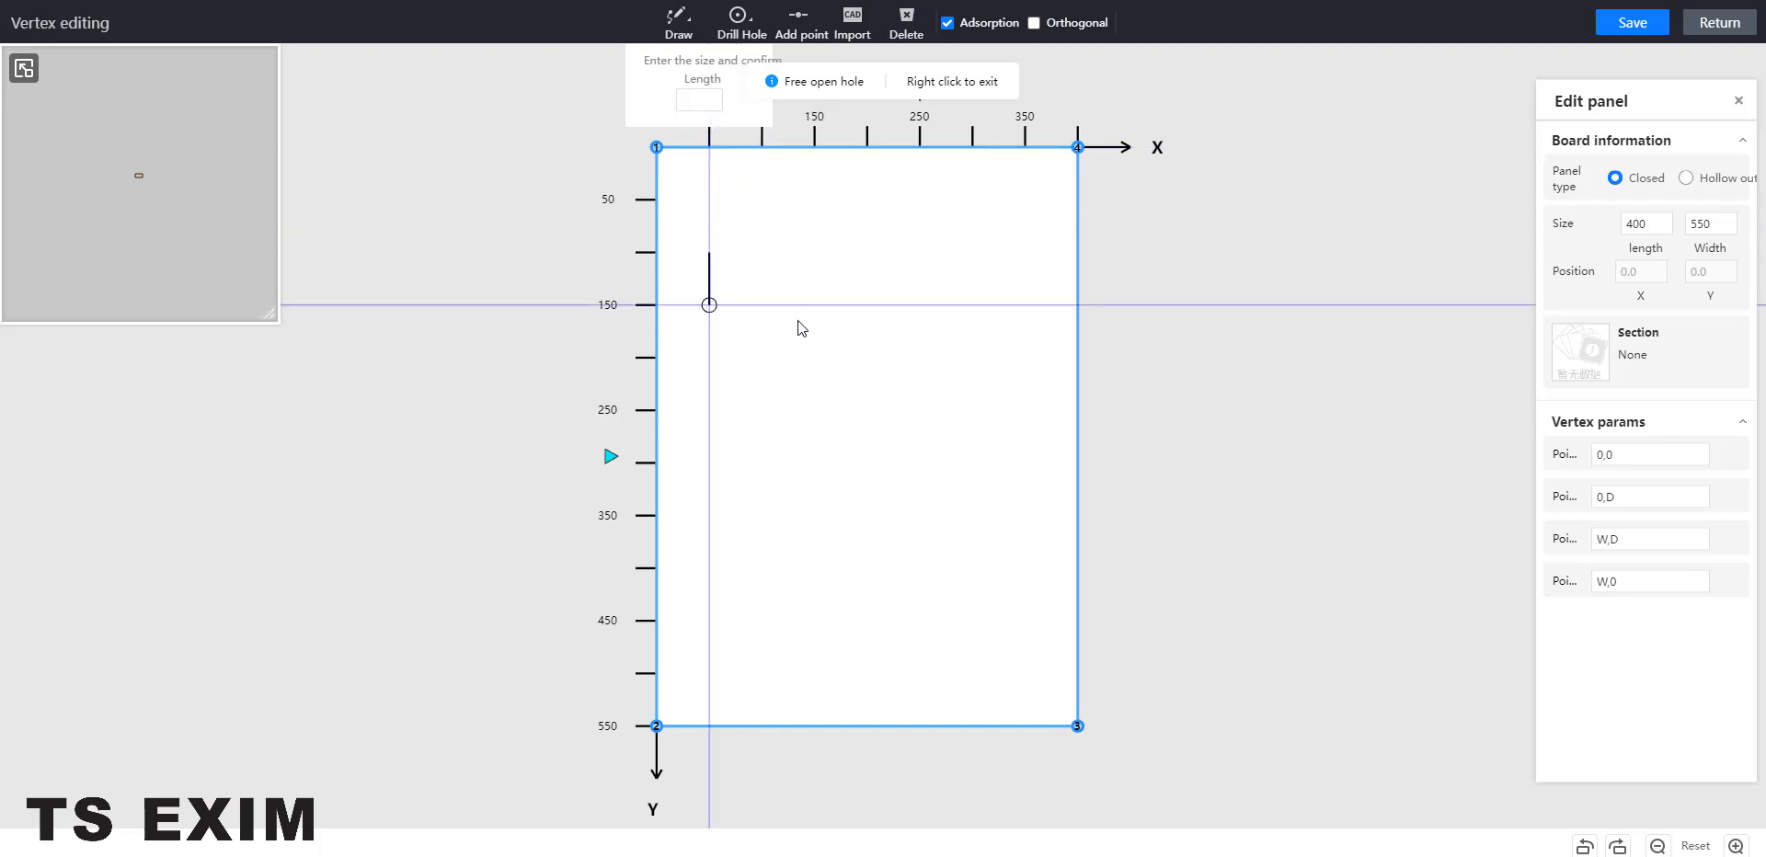
pyautogui.click(800, 323)
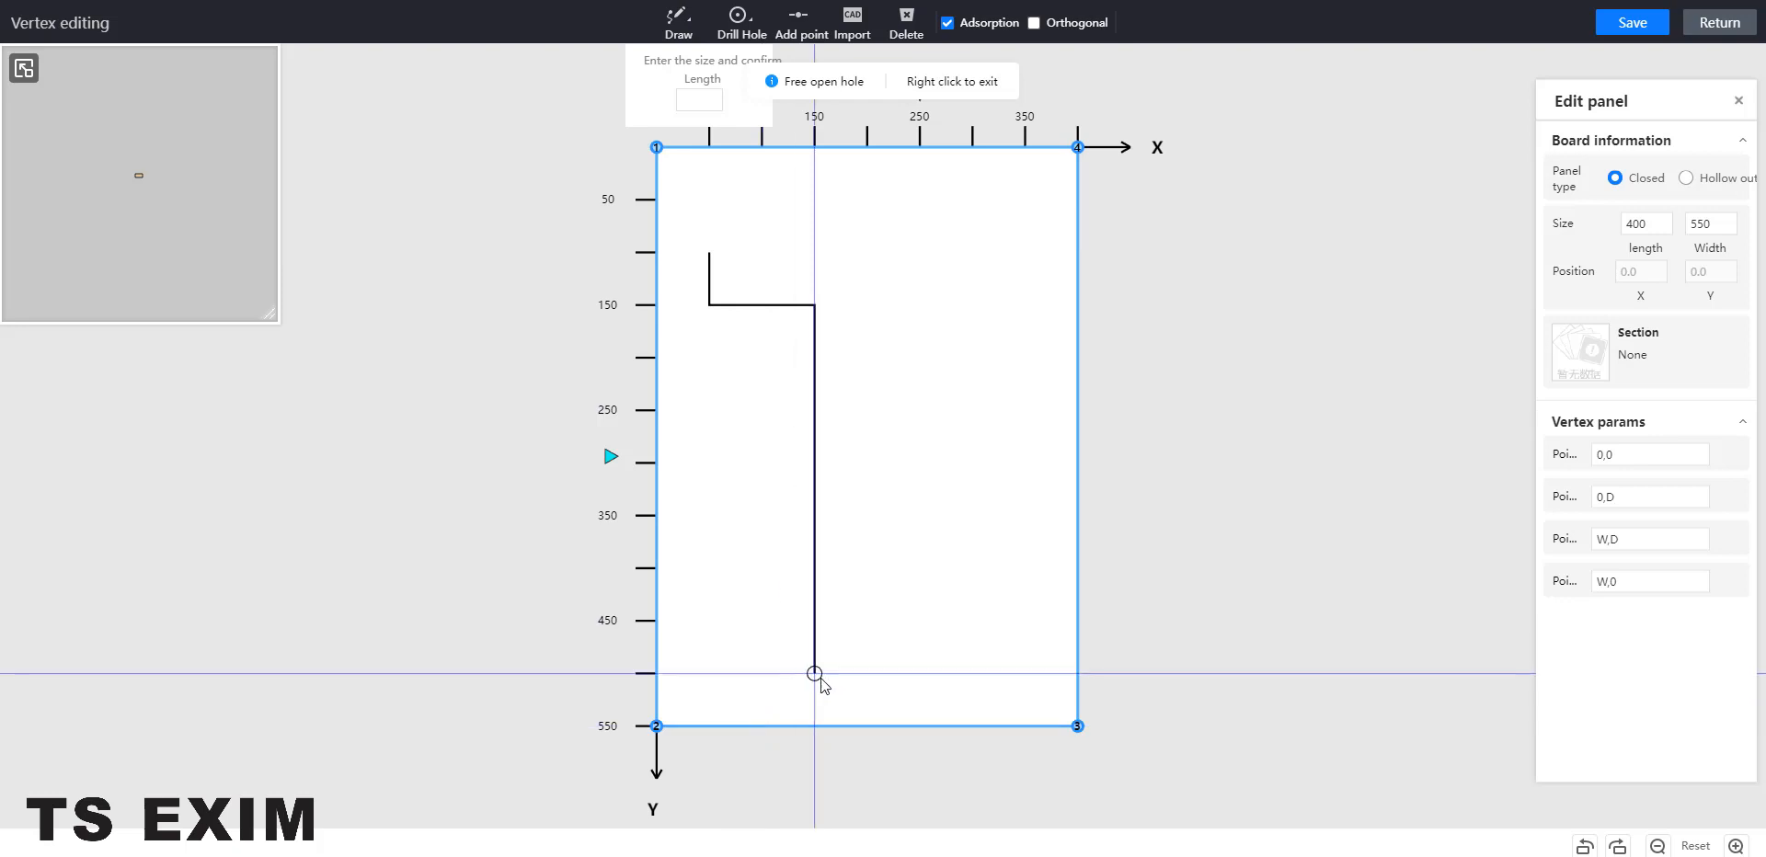
pyautogui.click(815, 673)
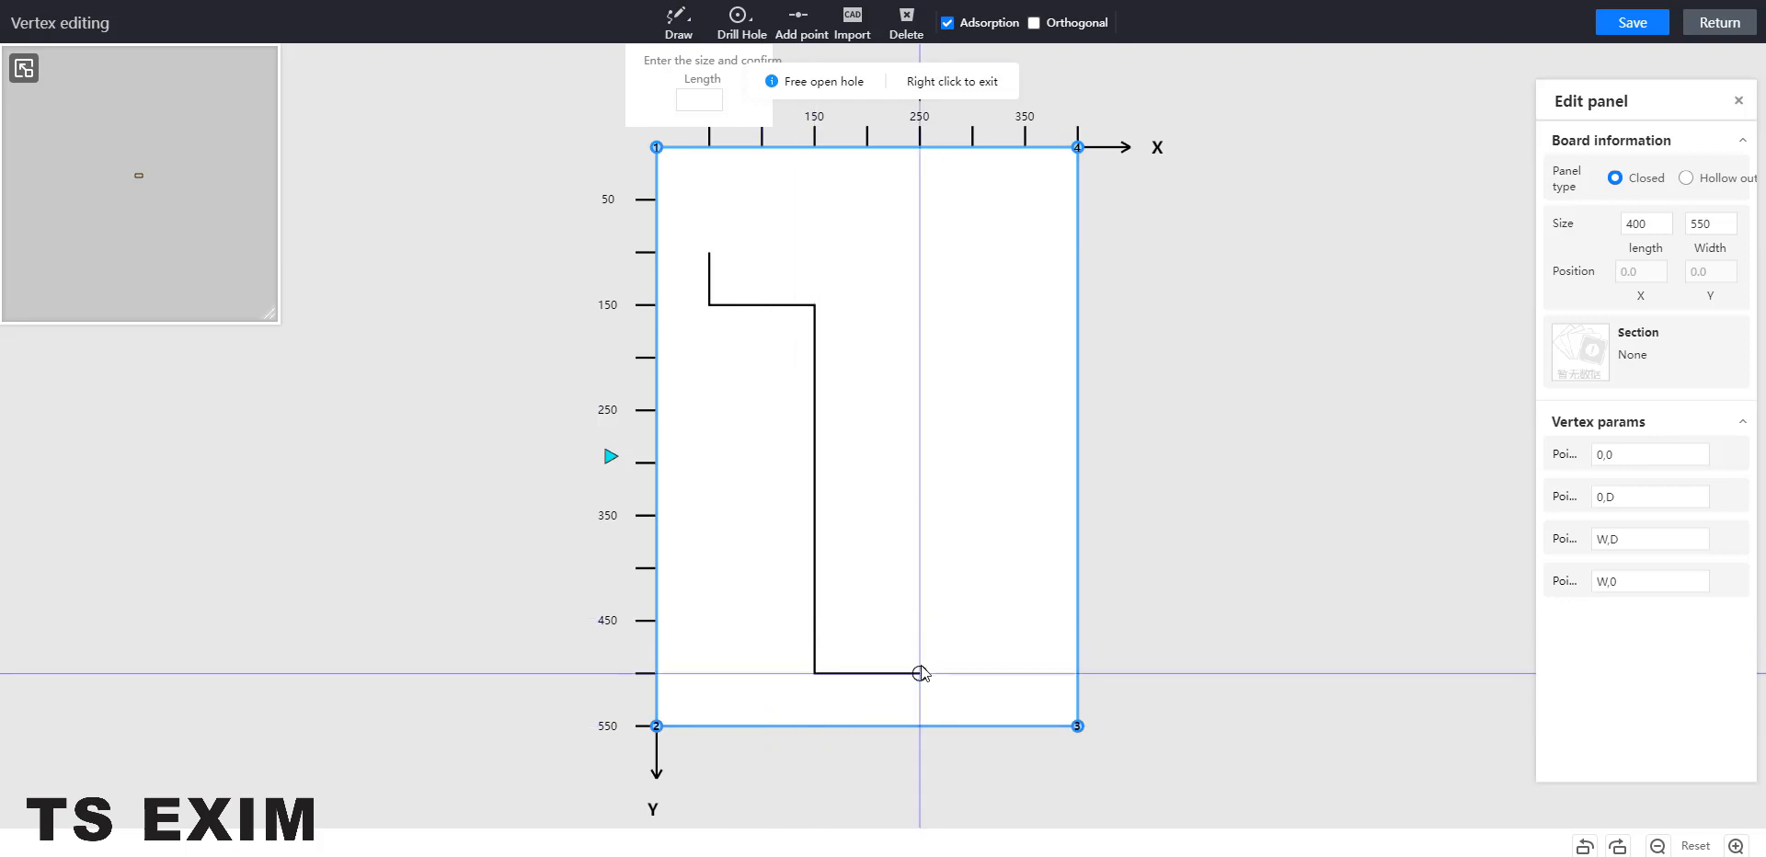
pyautogui.click(920, 666)
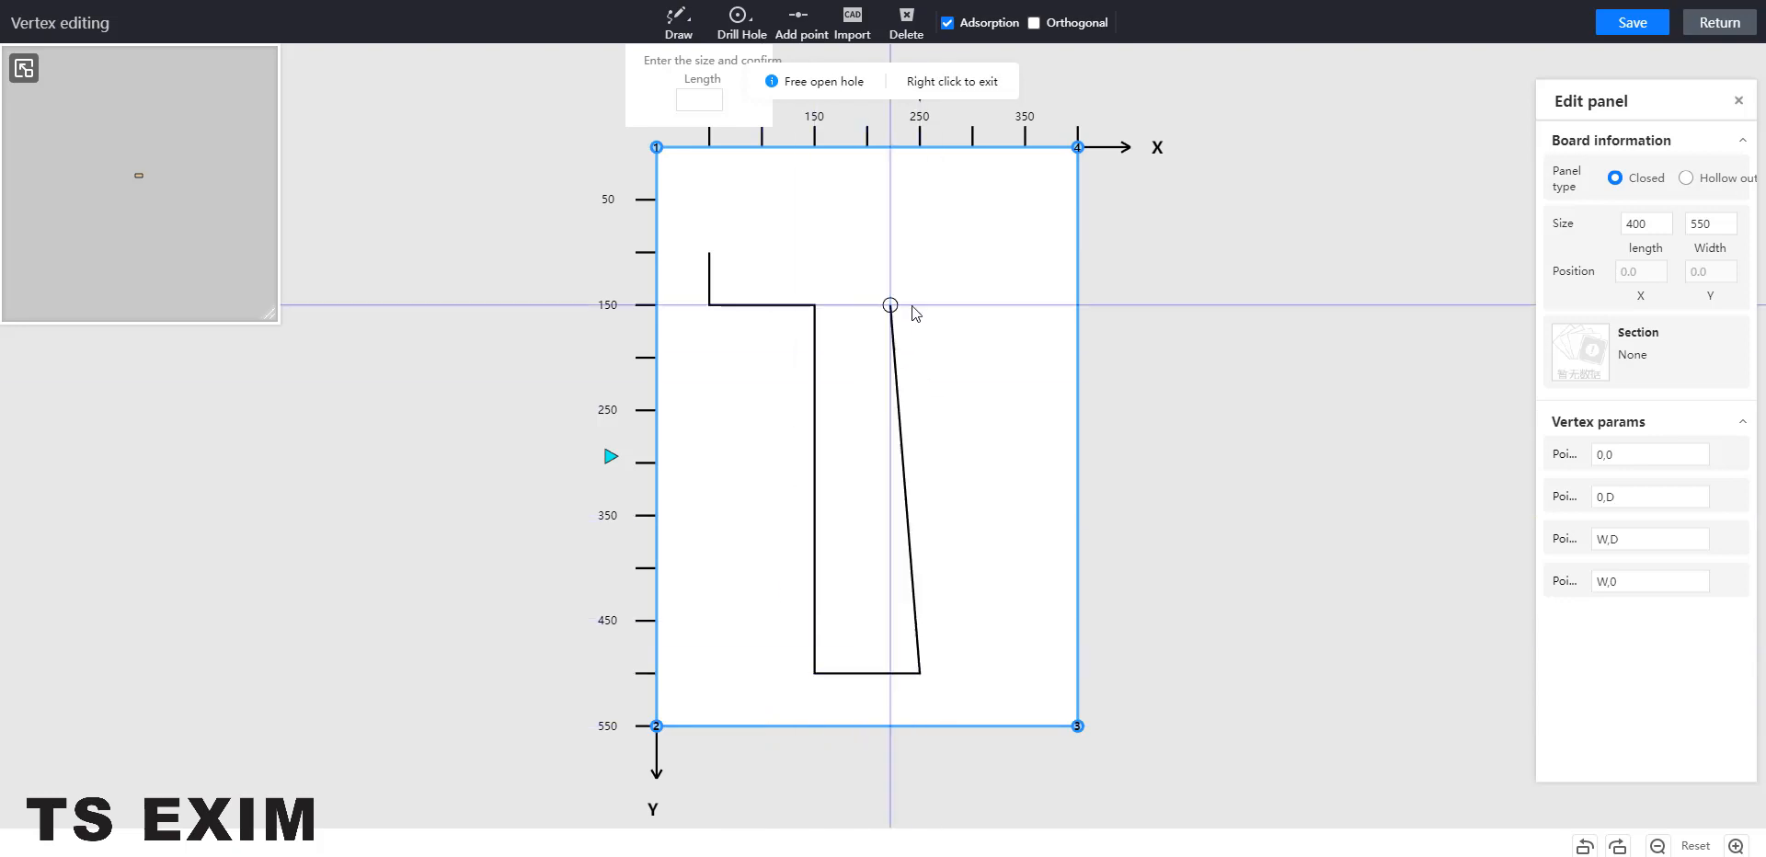
pyautogui.click(975, 299)
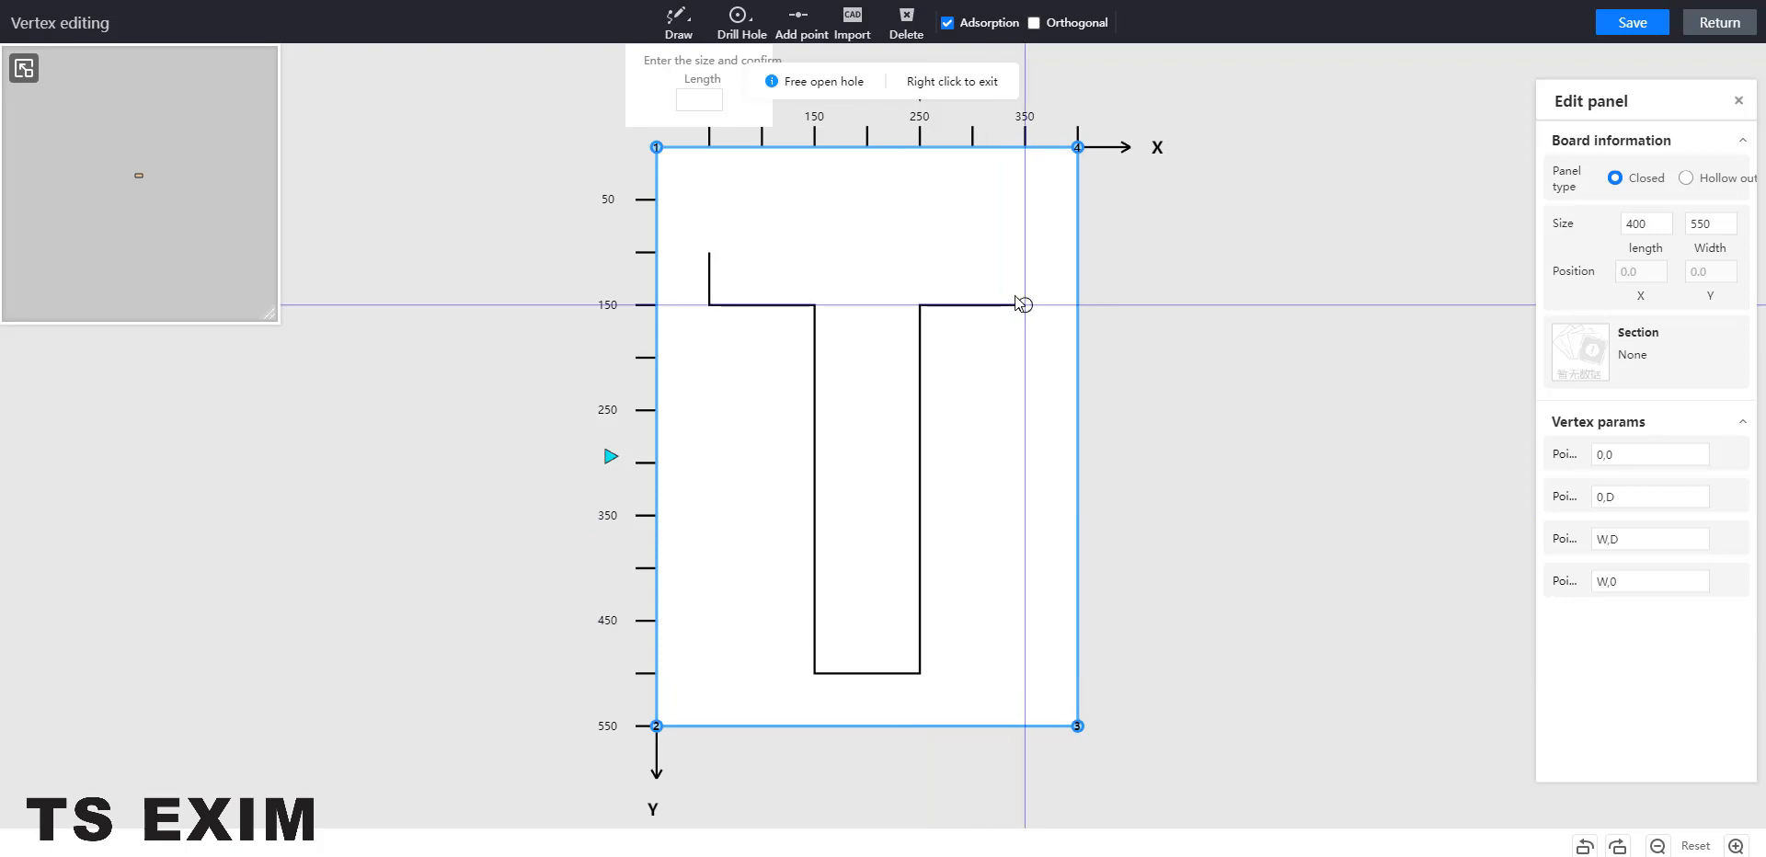
pyautogui.click(1023, 304)
pyautogui.click(1017, 244)
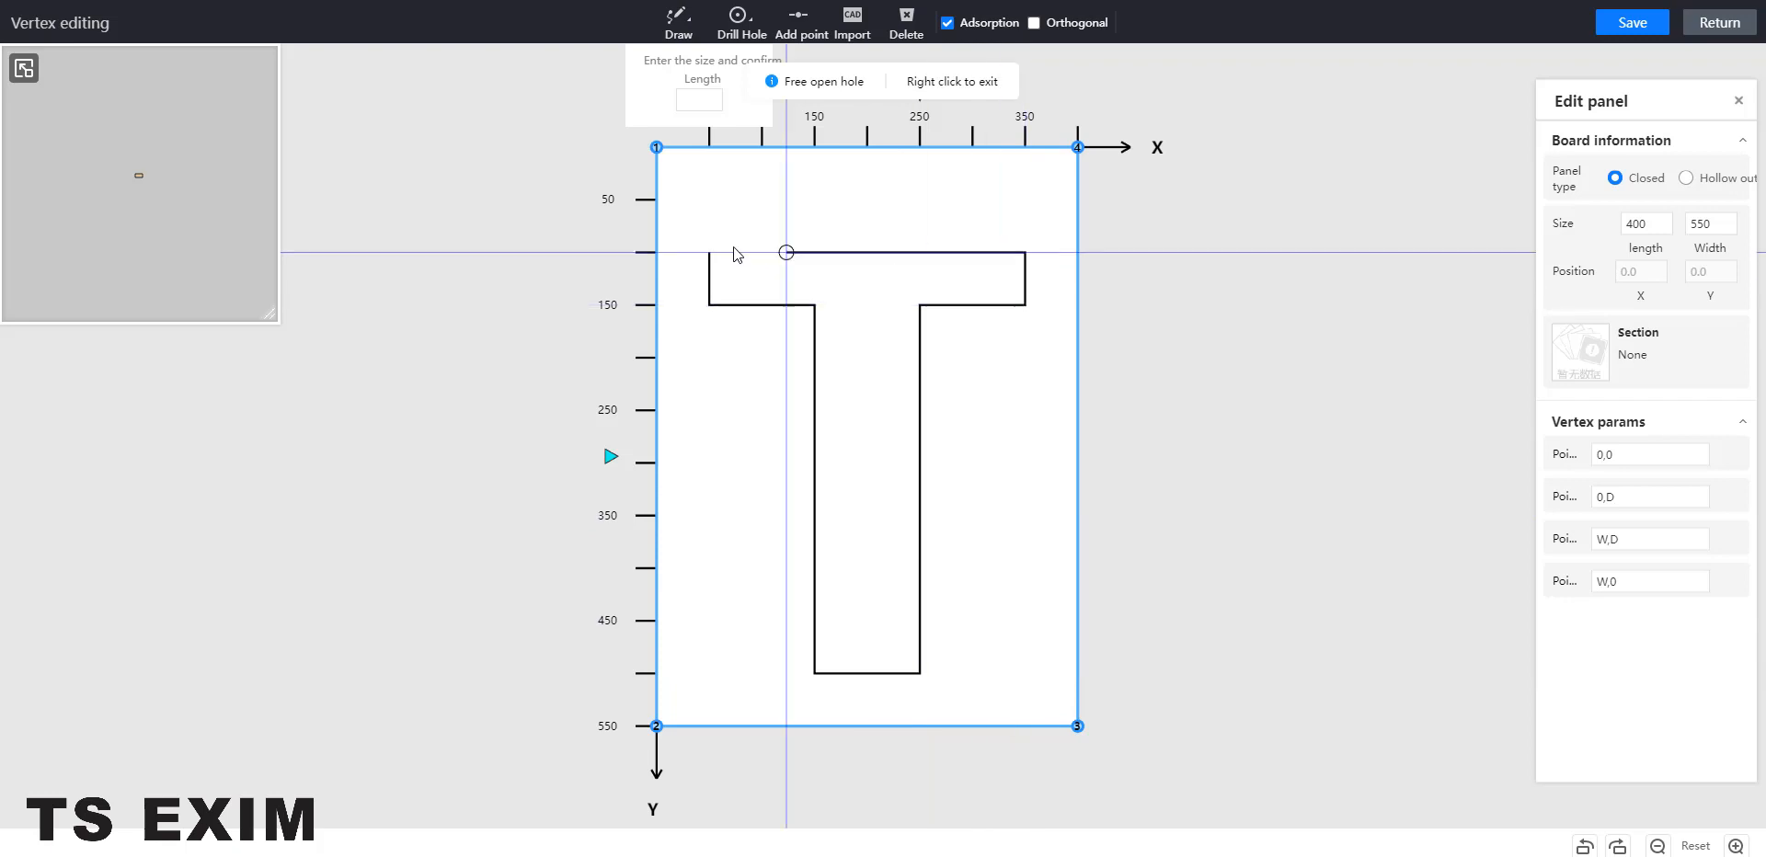
pyautogui.click(710, 251)
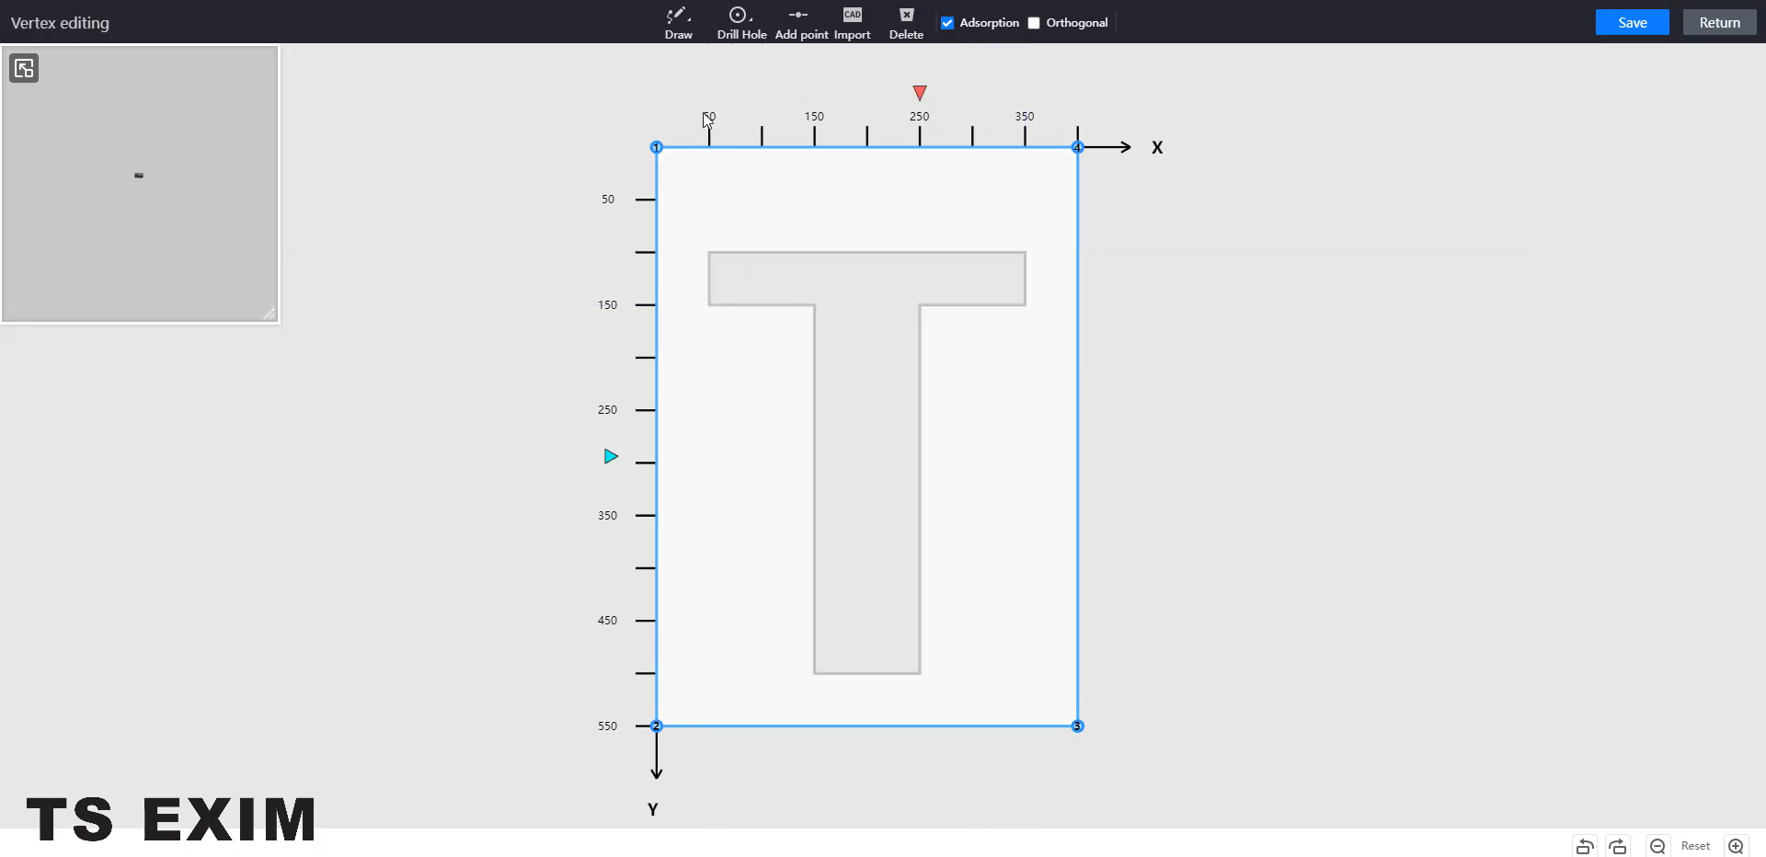
# Cut a circular hole 50 in diameter above the T, spanning Y 50–100 at X 200, and save the panel edit
pyautogui.click(738, 61)
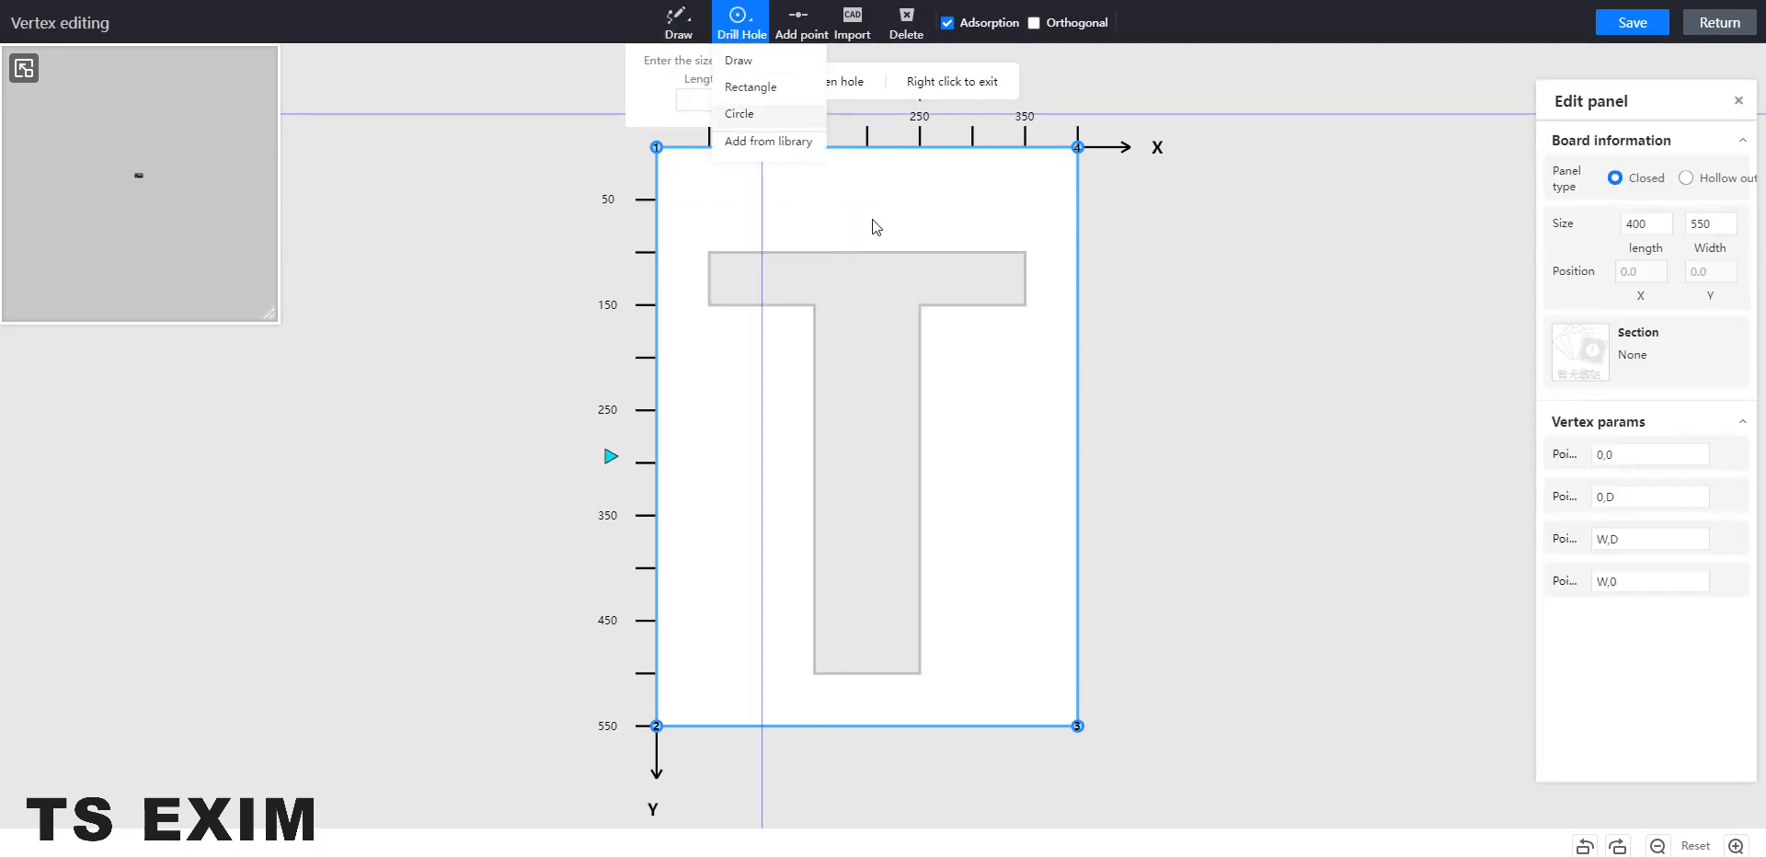
pyautogui.click(739, 114)
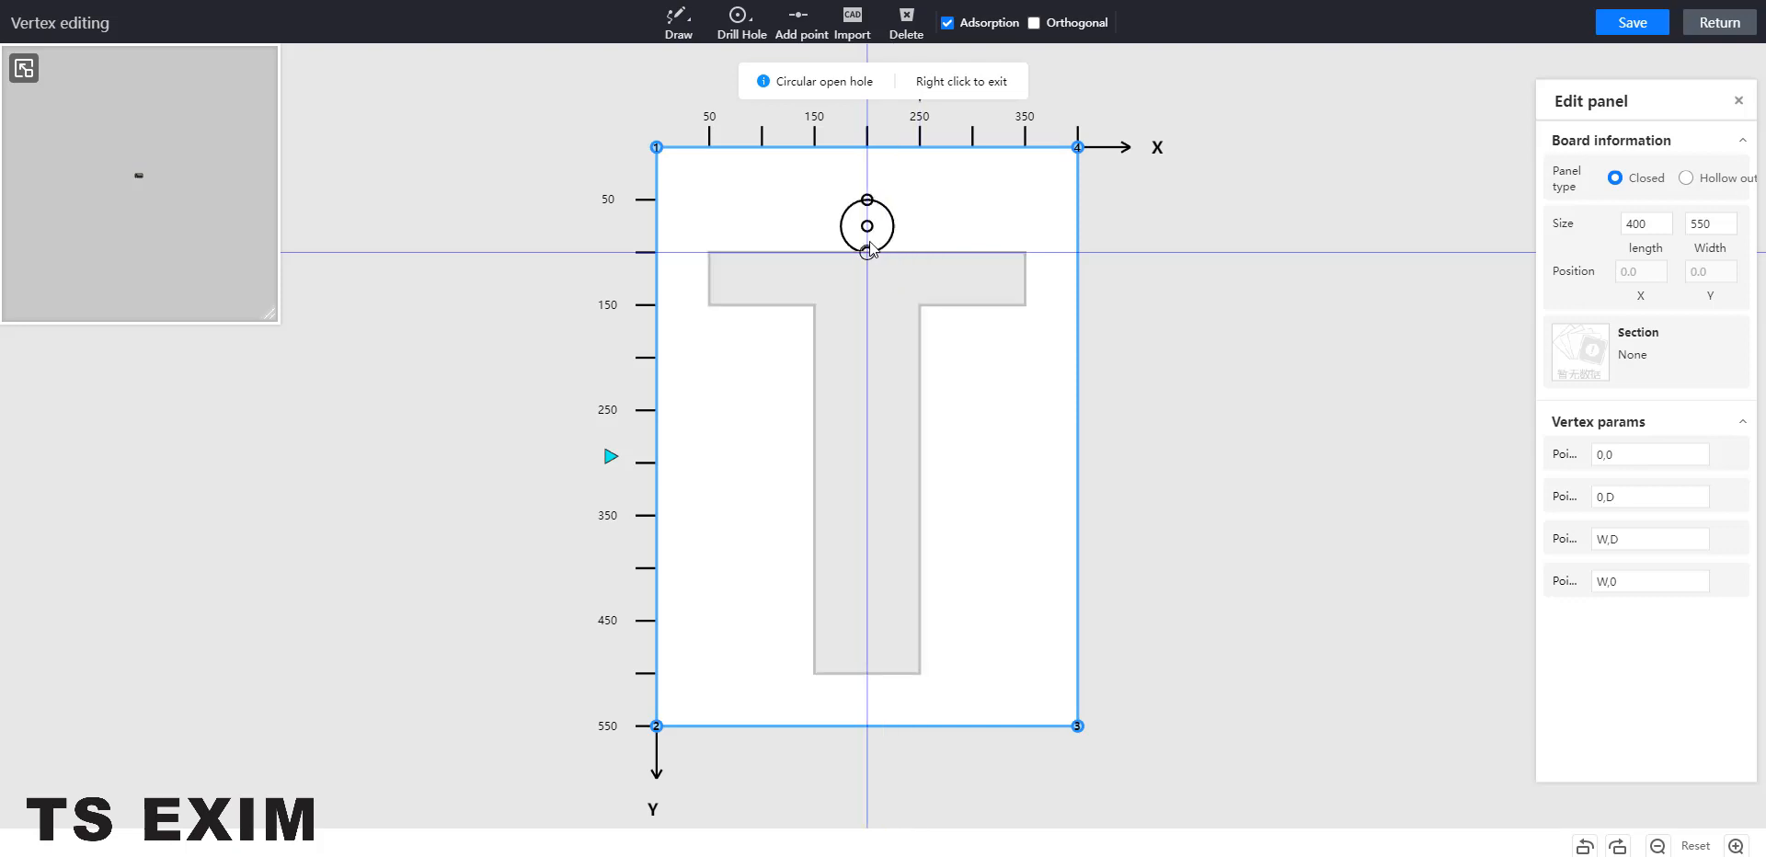
pyautogui.click(867, 250)
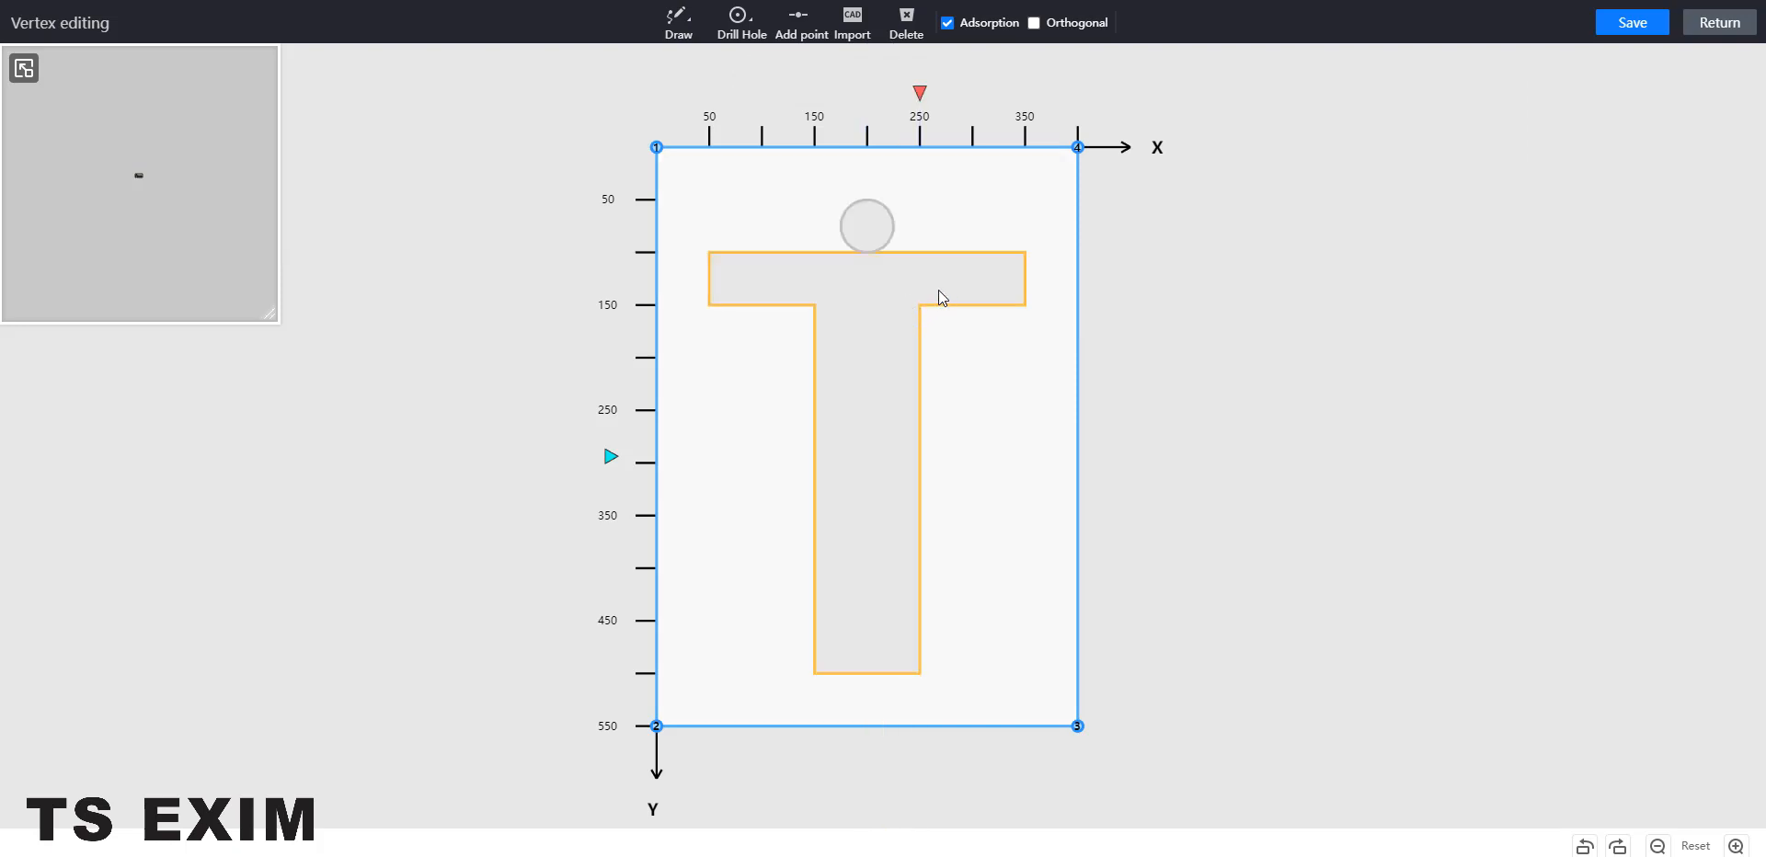
pyautogui.click(1646, 27)
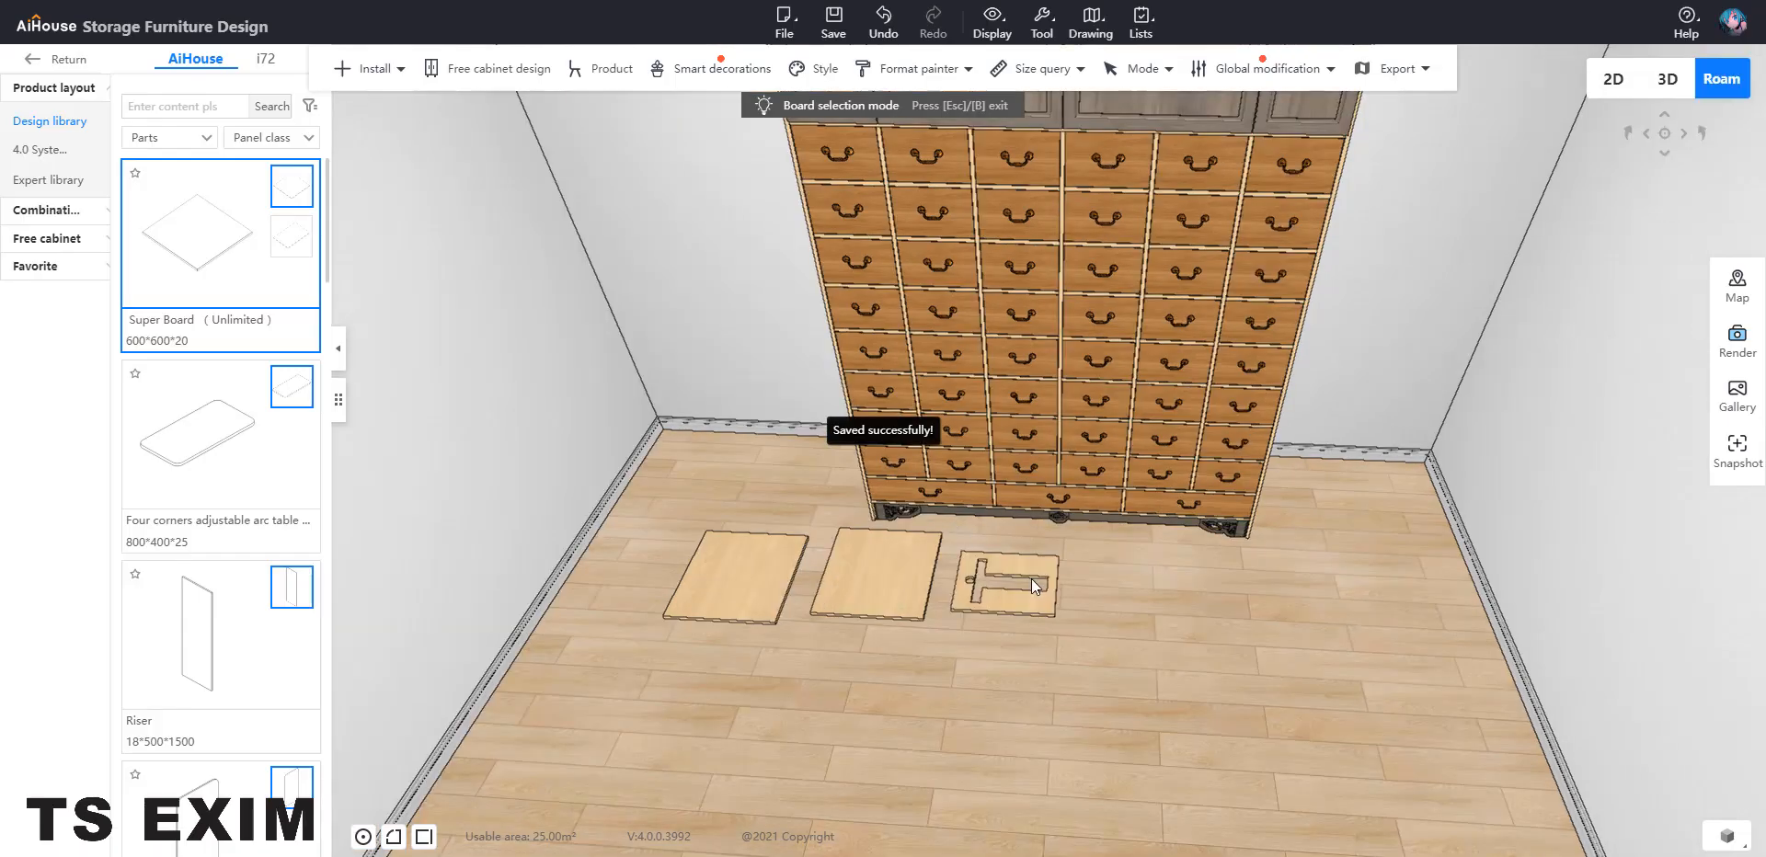
# Raise the T-cut board from the floor to an elevation of 2563.6 in front of the upper cabinet doors
pyautogui.click(1019, 607)
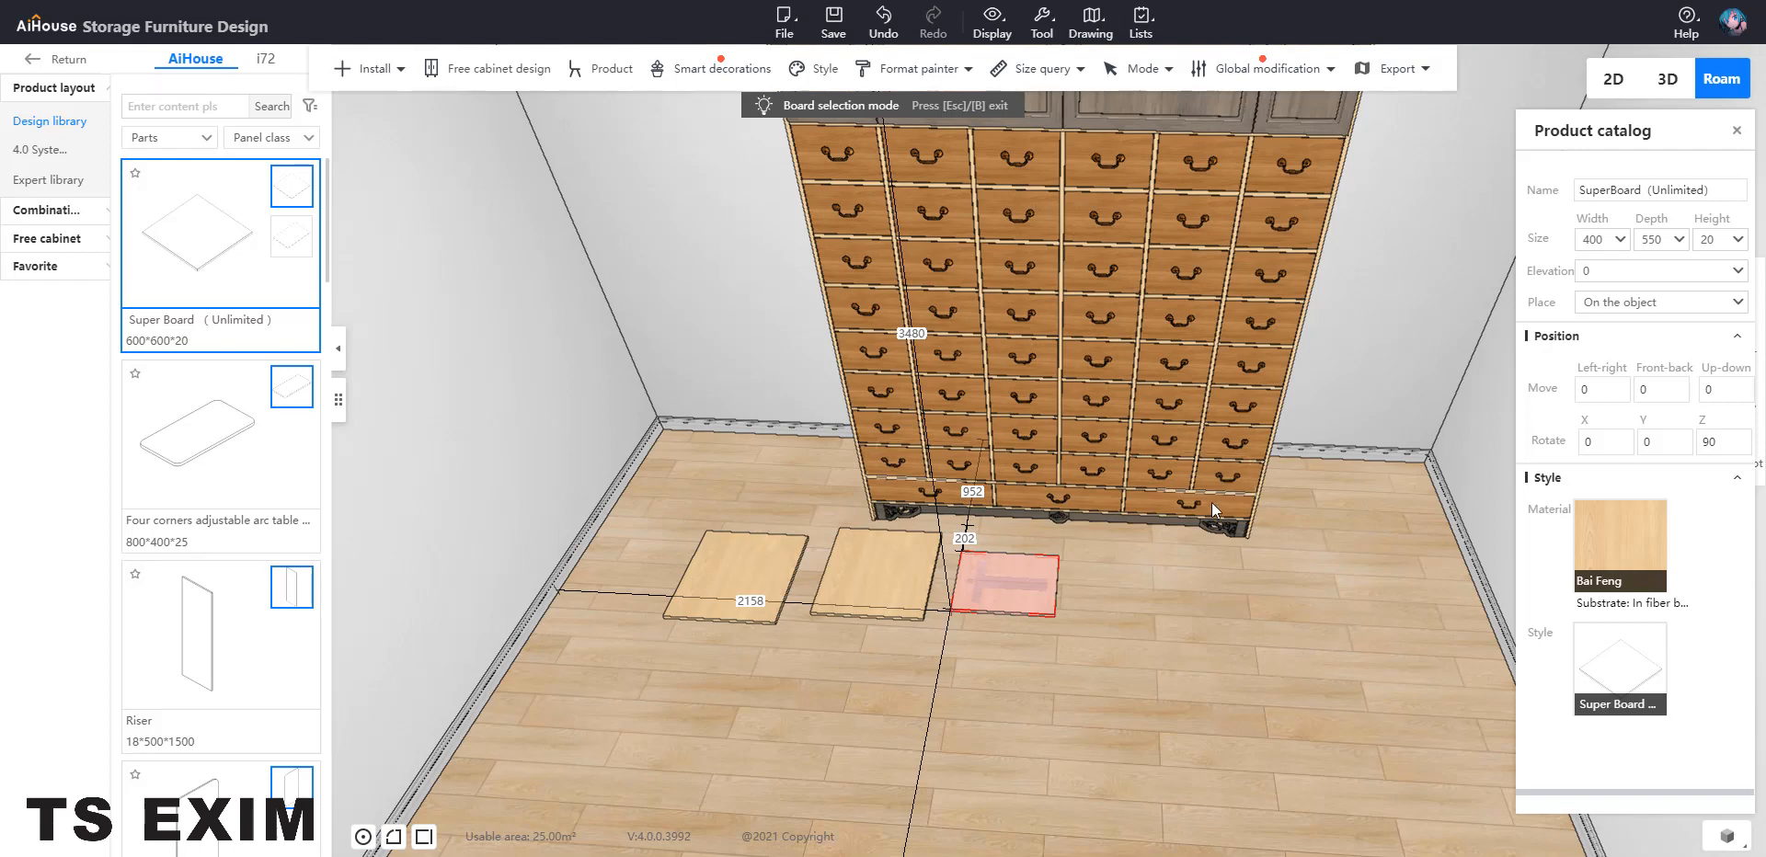
pyautogui.scroll(2, 990, 544)
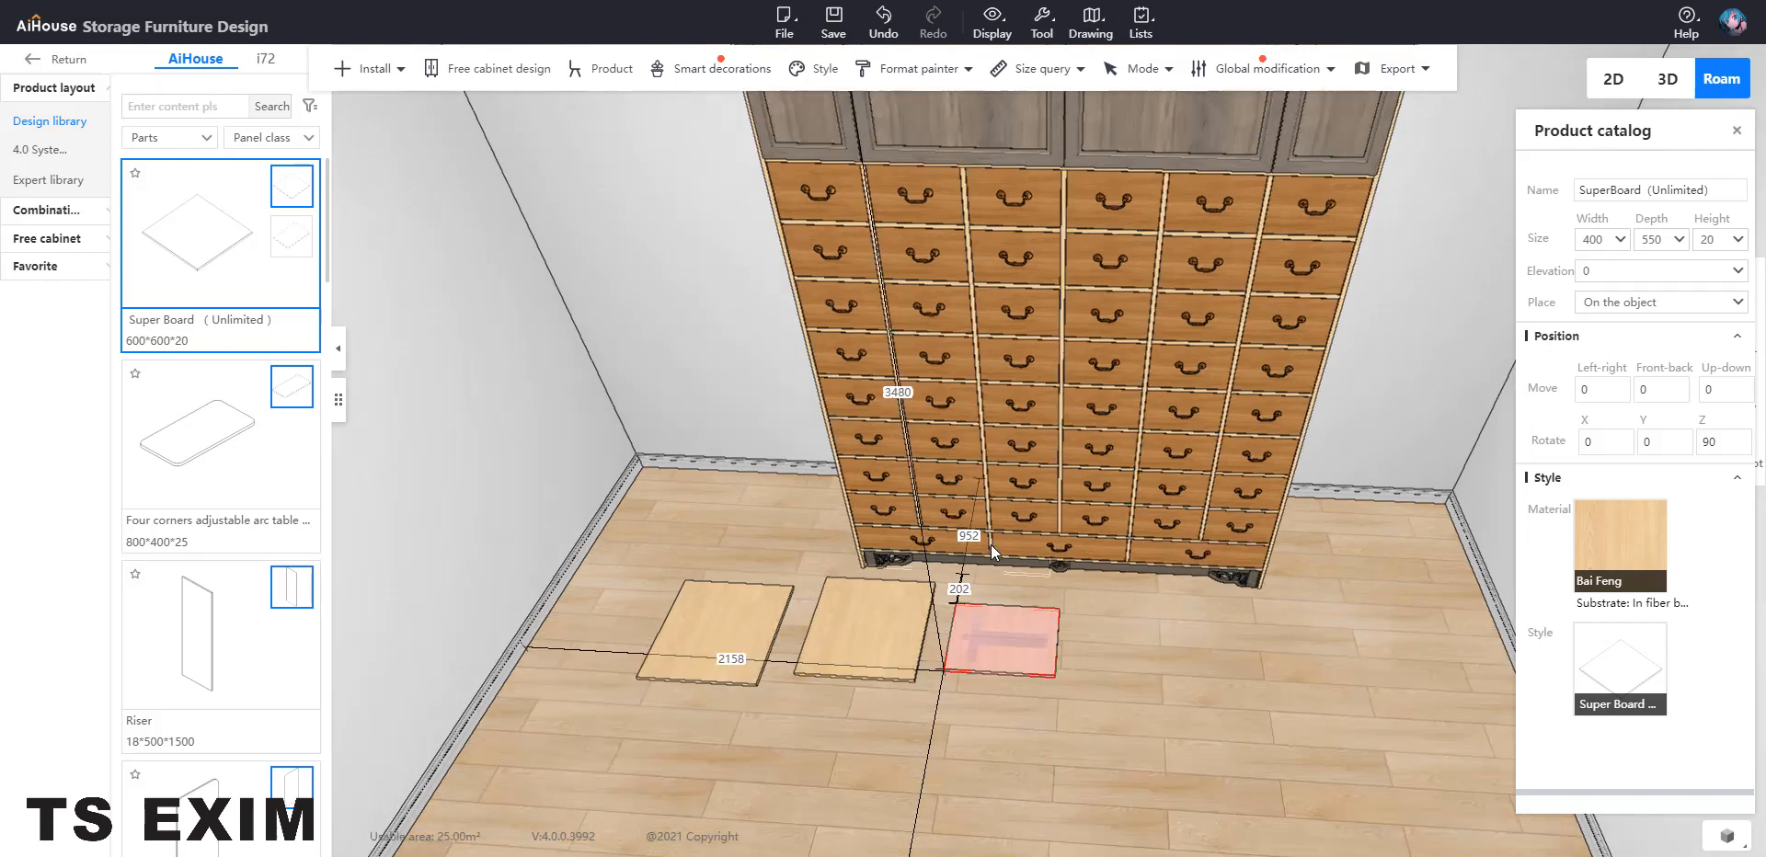
pyautogui.press('c')
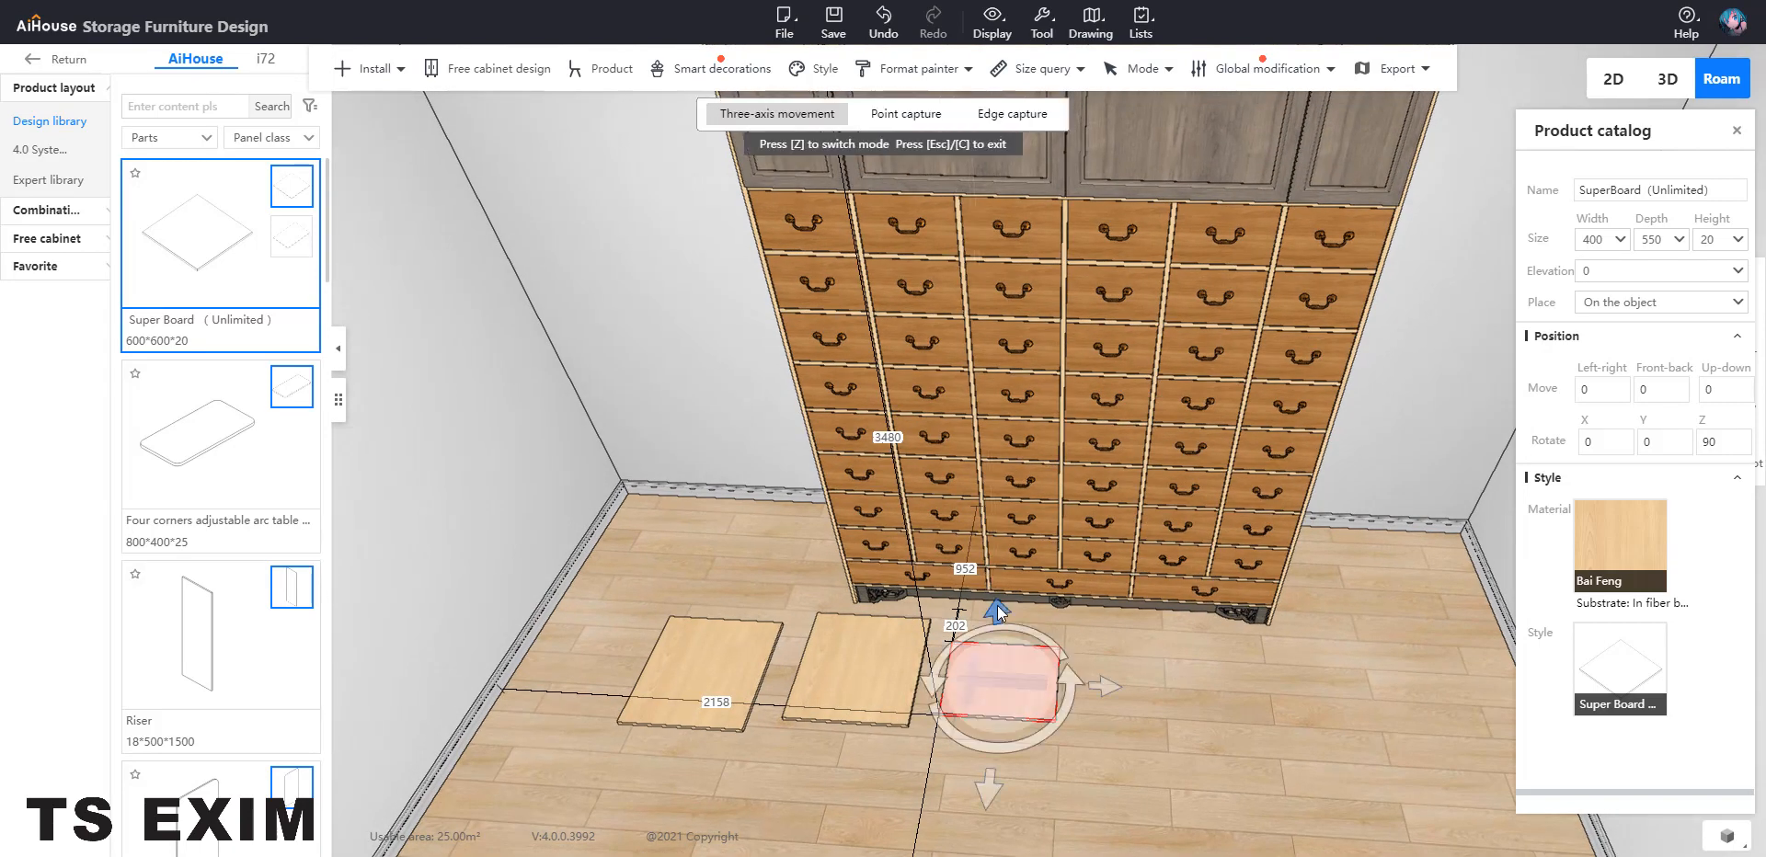
pyautogui.moveTo(998, 607); pyautogui.dragTo(945, 53)
pyautogui.moveTo(933, 147); pyautogui.dragTo(956, 340, button='right')
pyautogui.moveTo(951, 228); pyautogui.dragTo(950, 230)
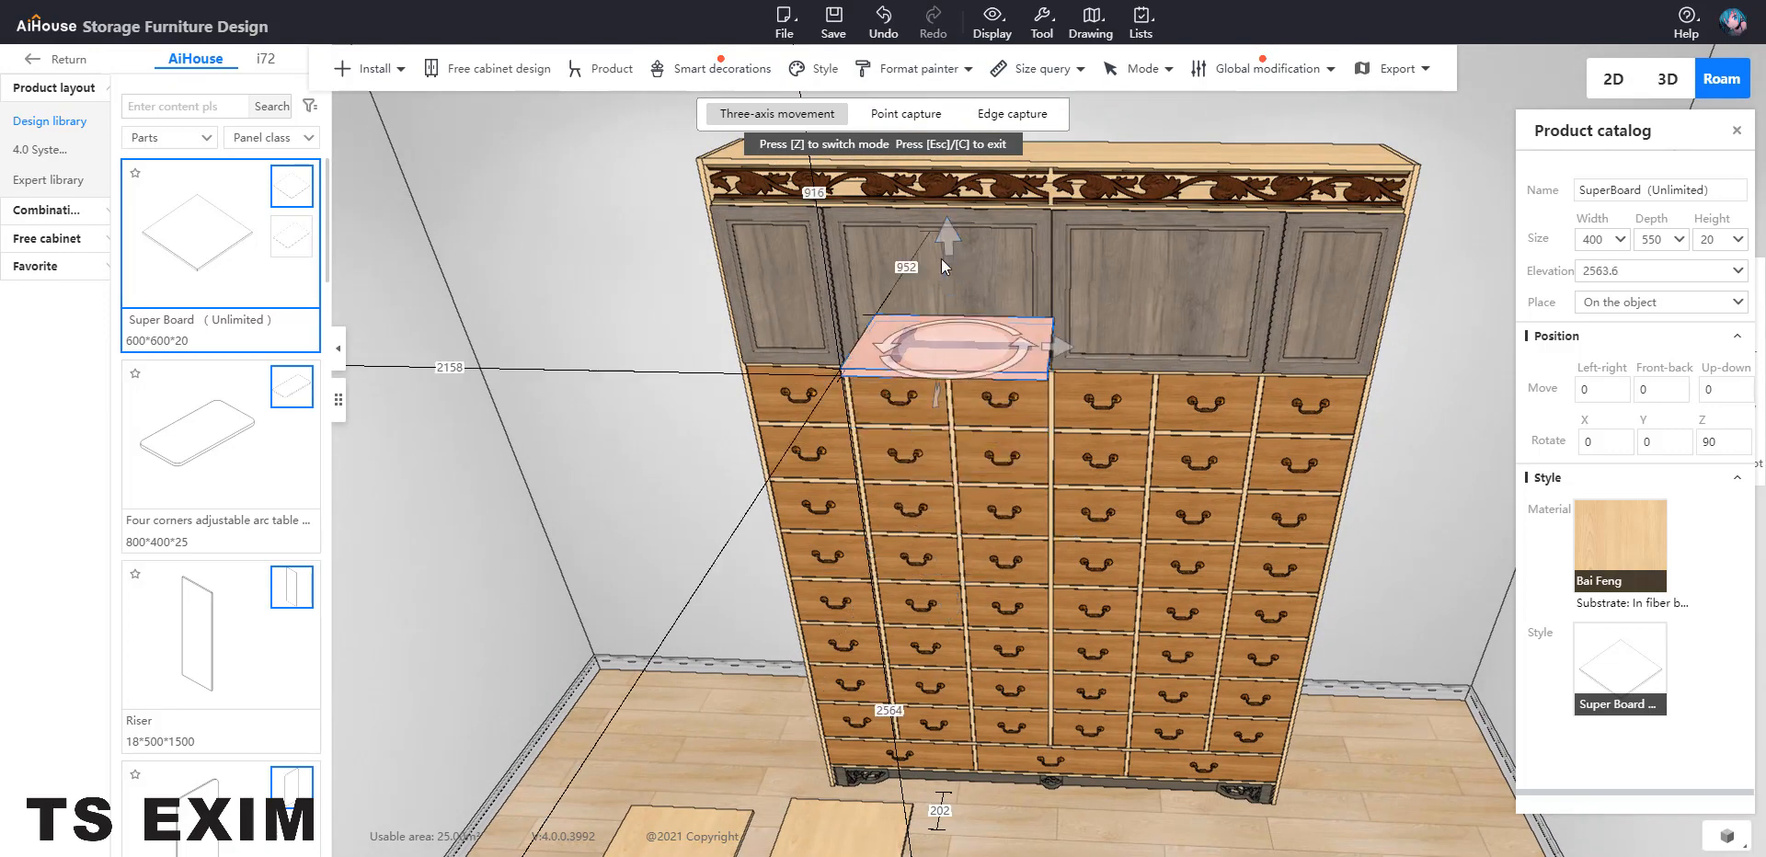
# Undo the accidental height jump and rotate the T-cut board -90° about Y so it stands parallel to the doors
pyautogui.scroll(-2, 942, 281)
pyautogui.scroll(2, 949, 342)
pyautogui.press('z')
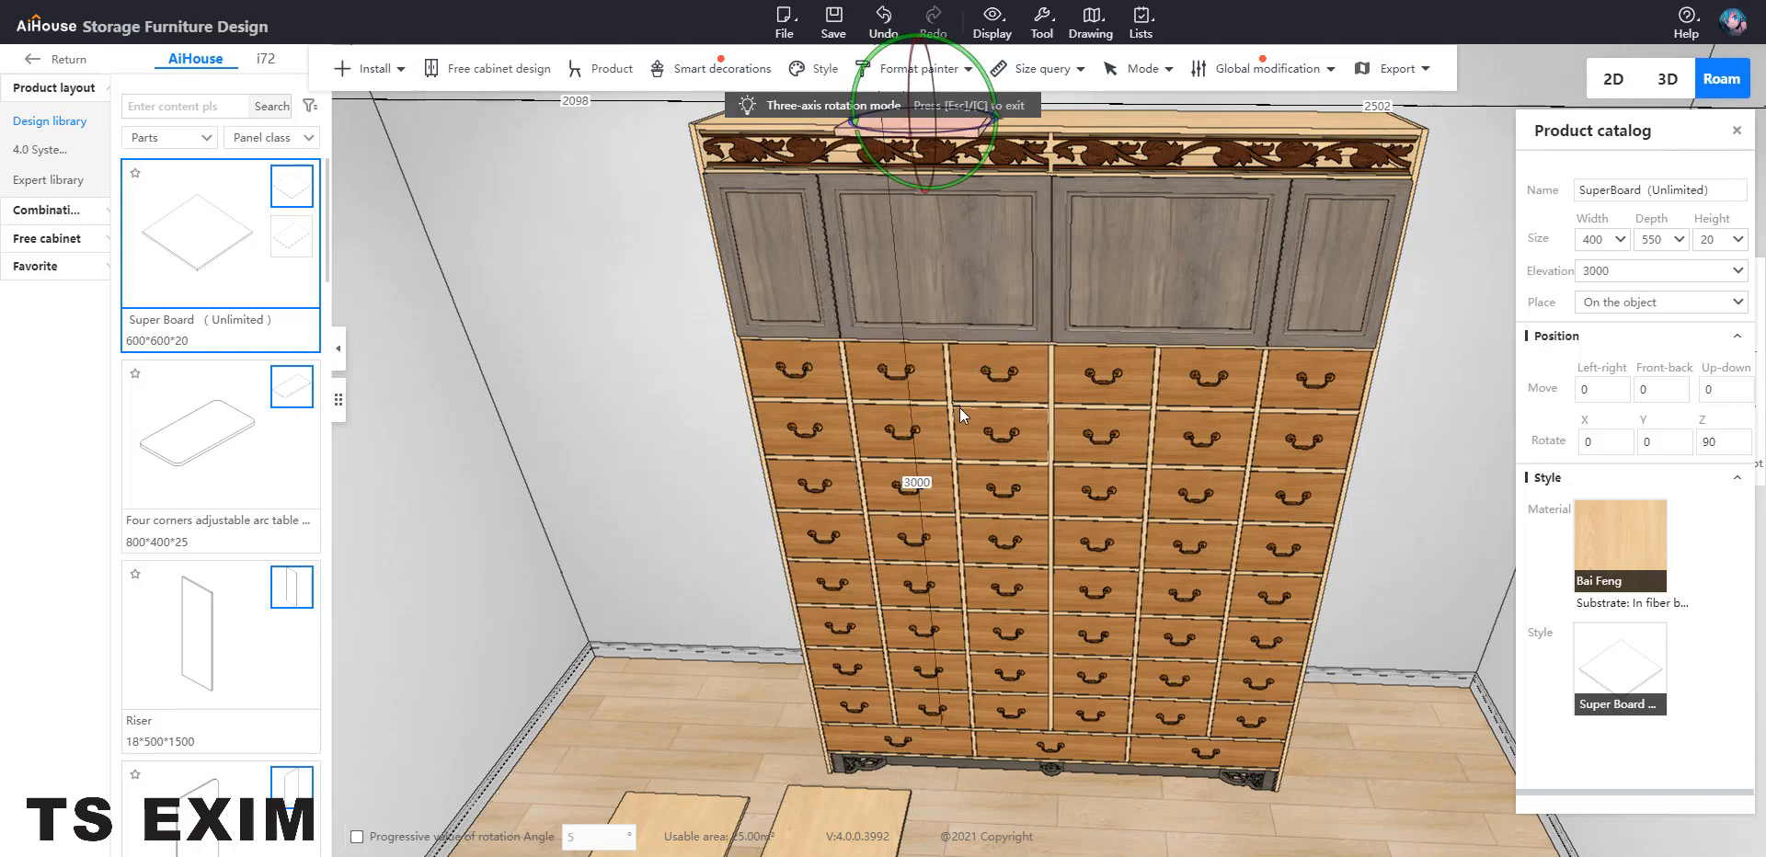
pyautogui.hotkey('ctrl', 'z')
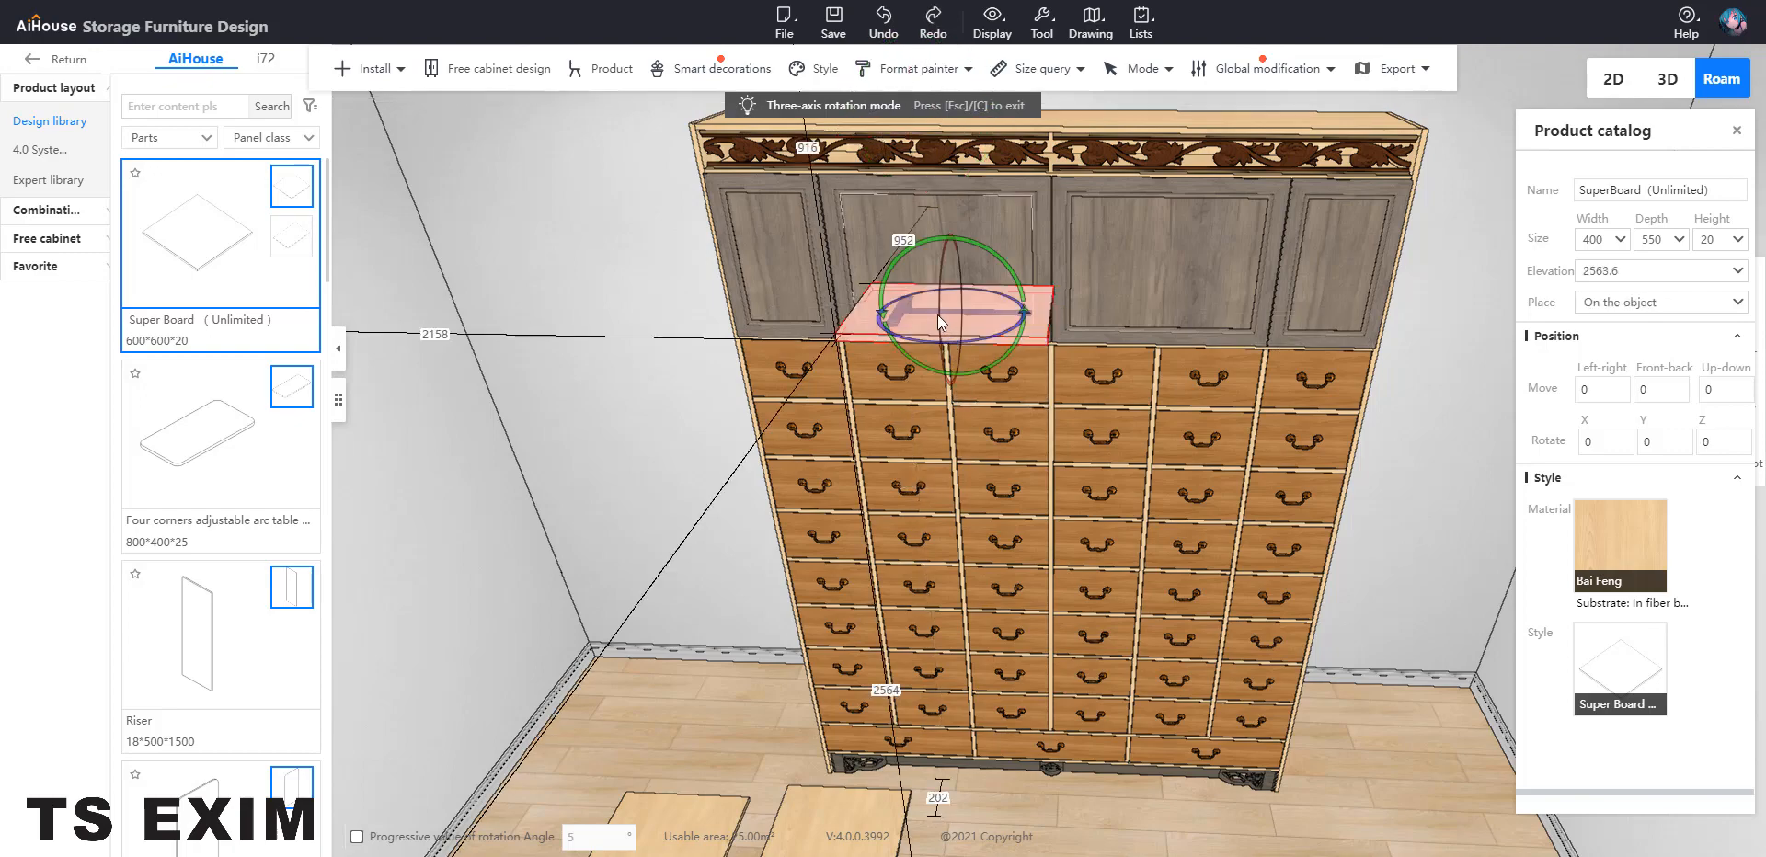
pyautogui.moveTo(936, 314); pyautogui.dragTo(709, 443, button='right')
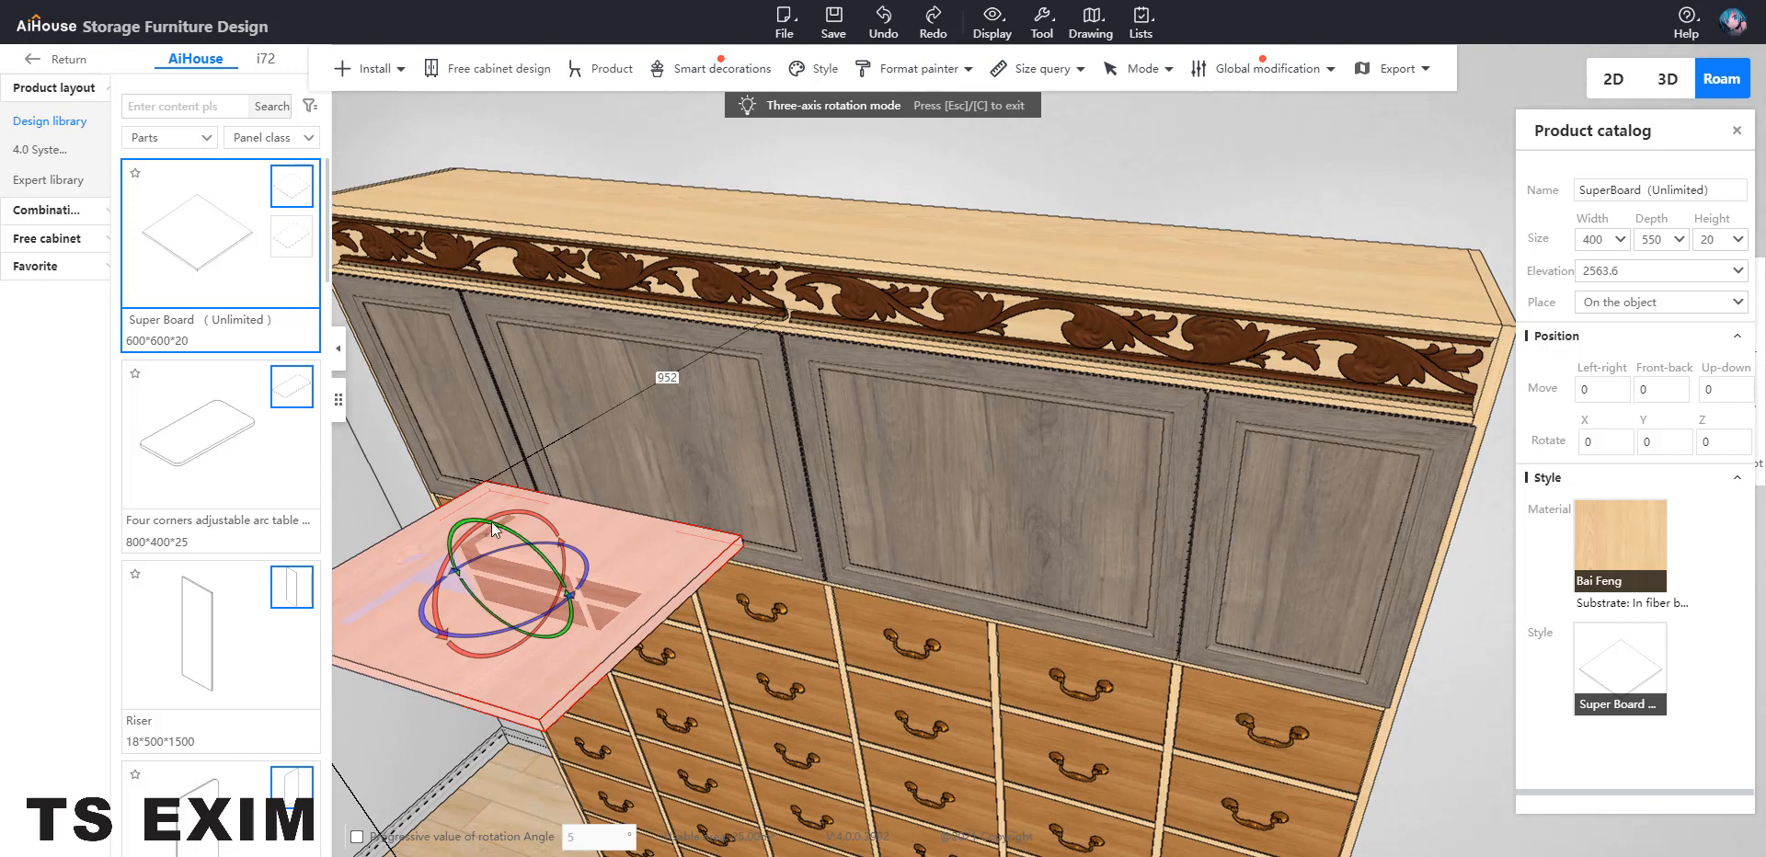
pyautogui.moveTo(472, 531); pyautogui.dragTo(495, 596)
pyautogui.moveTo(582, 561); pyautogui.dragTo(1180, 744, button='right')
pyautogui.press('Escape')
# Move the upright T-cut board against the wide left upper door and centre it there at elevation 2381.5
pyautogui.moveTo(1186, 789); pyautogui.dragTo(989, 686)
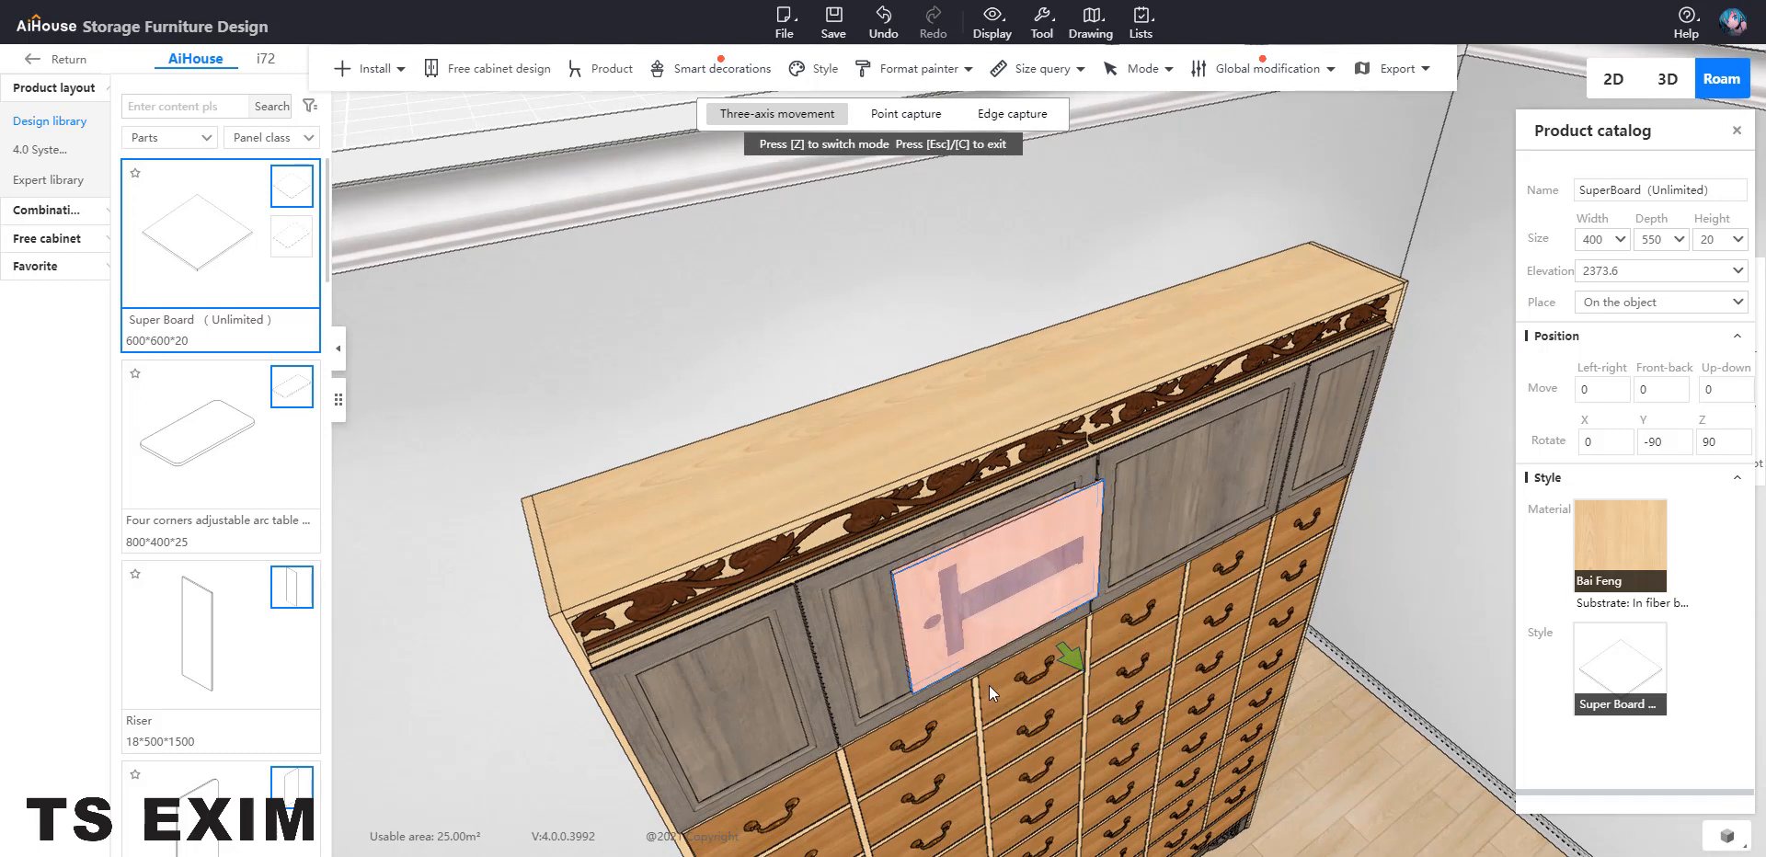
pyautogui.moveTo(897, 633); pyautogui.dragTo(853, 660)
pyautogui.moveTo(1026, 675); pyautogui.dragTo(1018, 673)
pyautogui.moveTo(1028, 649); pyautogui.dragTo(798, 478, button='right')
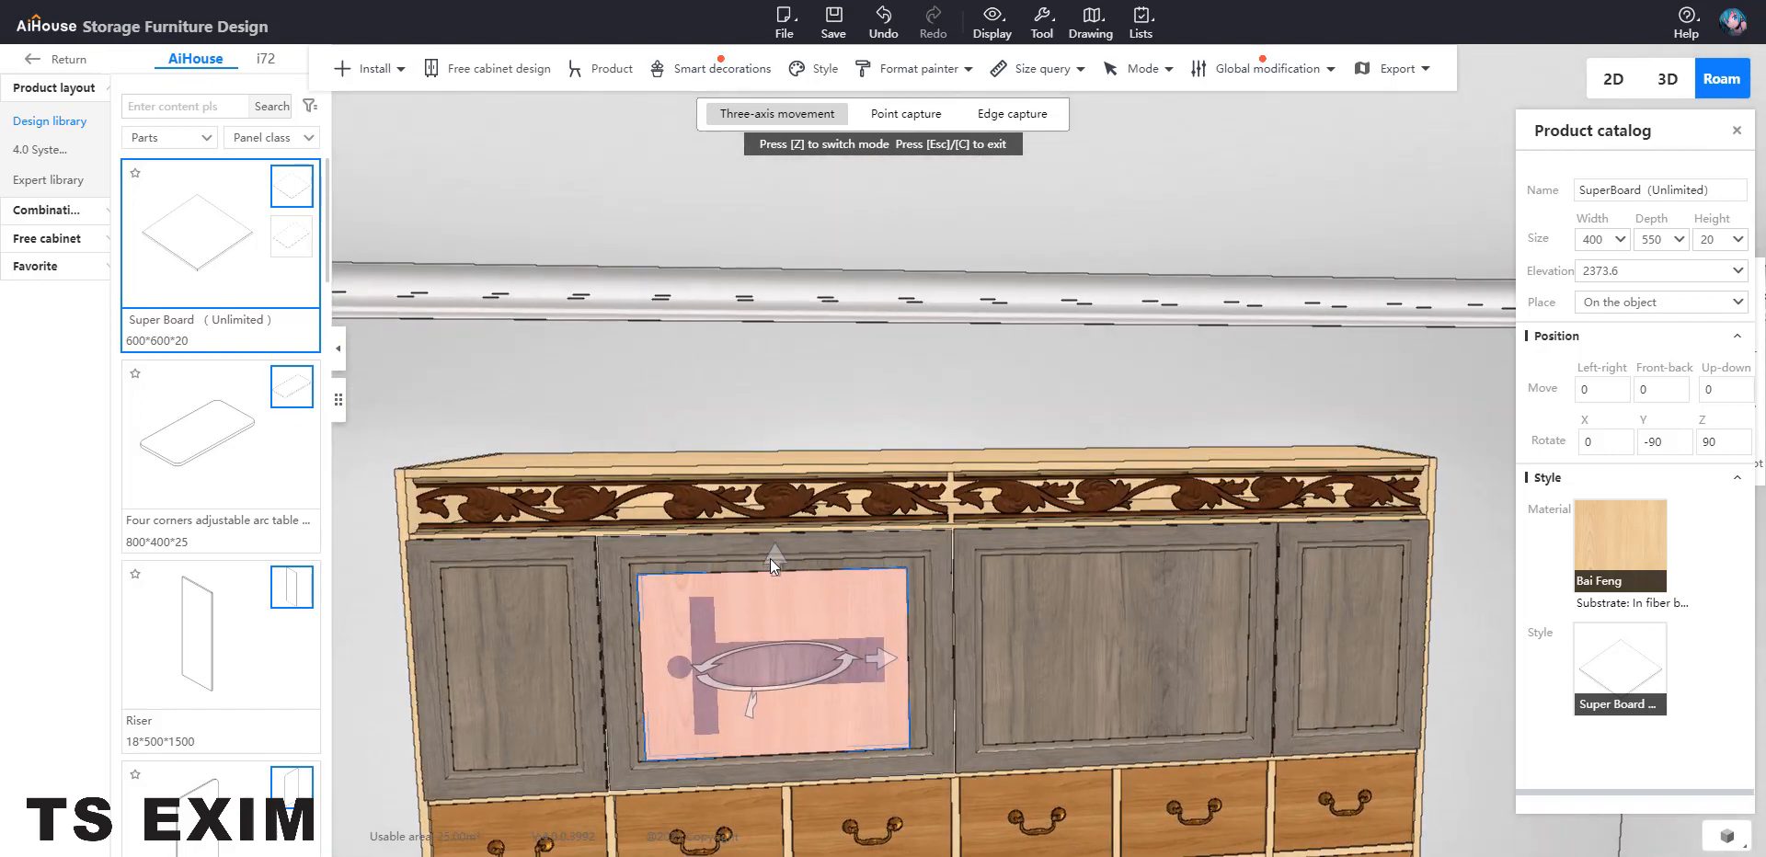
pyautogui.moveTo(770, 559); pyautogui.dragTo(771, 554)
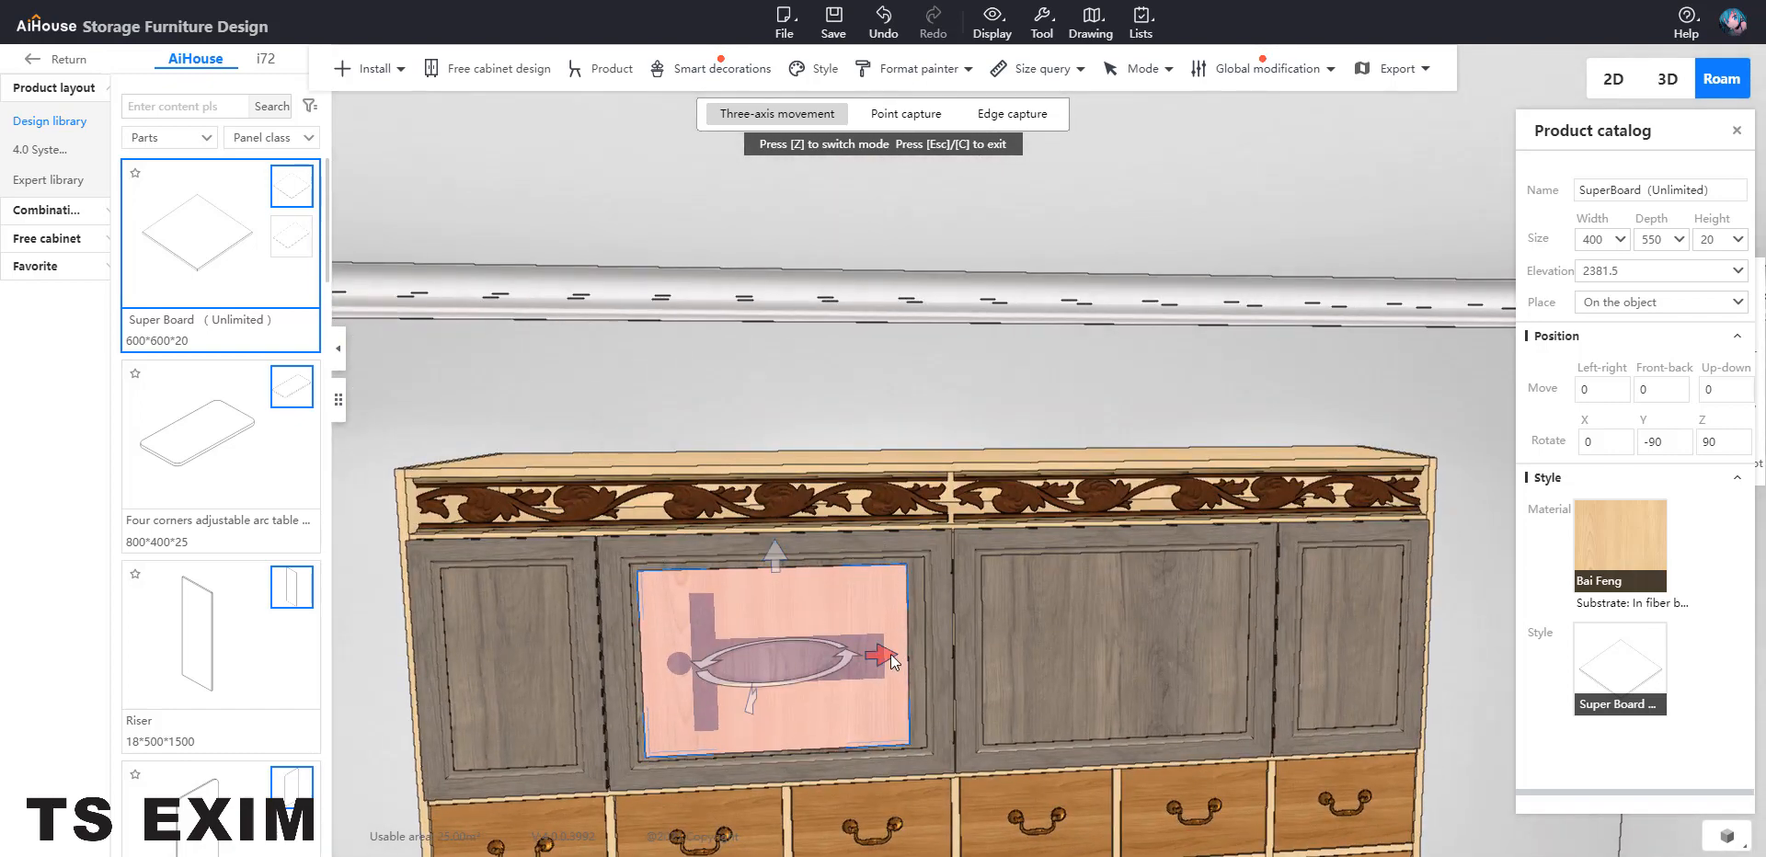
pyautogui.moveTo(892, 654); pyautogui.dragTo(896, 653)
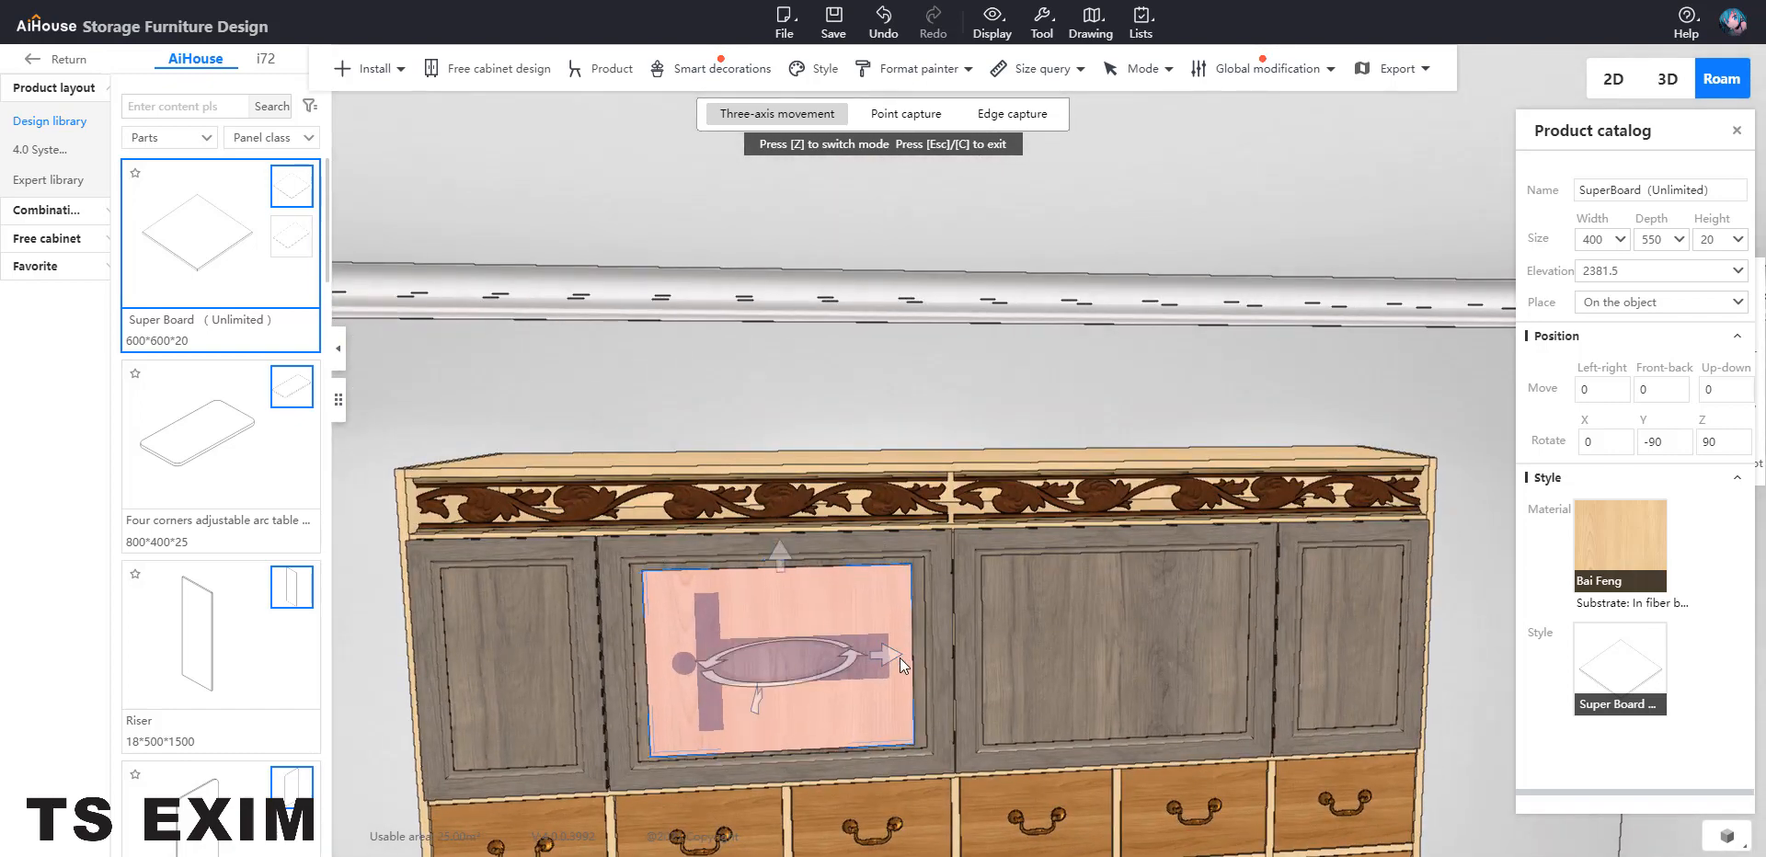
# Duplicate the T-cut board upwards and move the copy onto the wide right upper door at elevation 2381.6
pyautogui.hotkey('ctrl', 'Up')
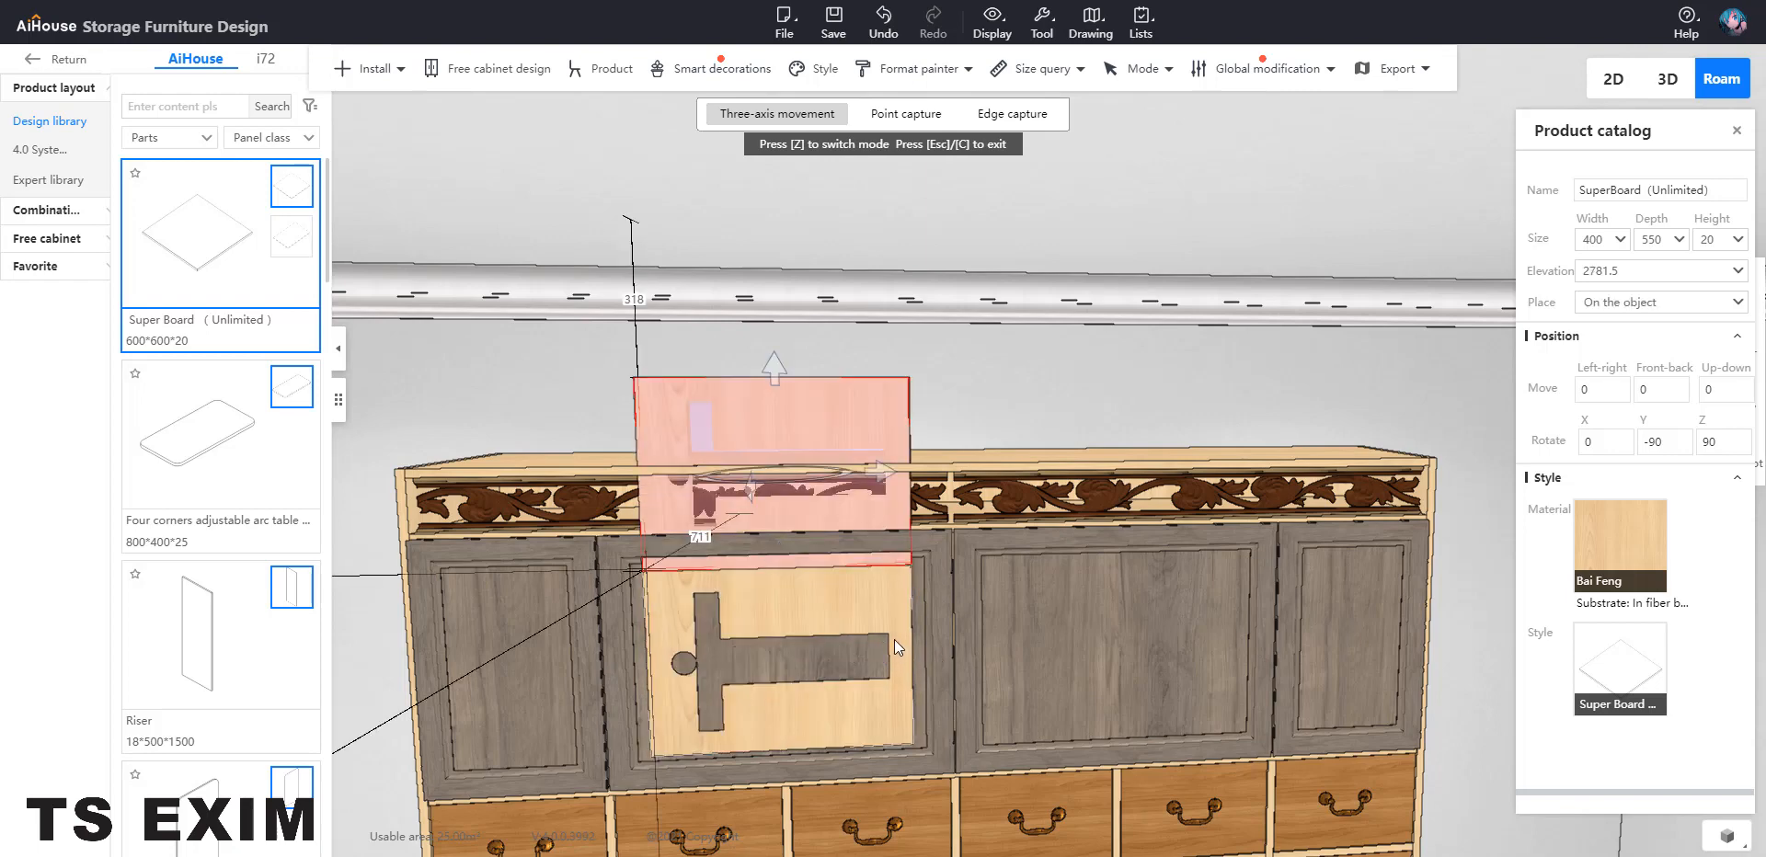
pyautogui.moveTo(888, 474); pyautogui.dragTo(1214, 480)
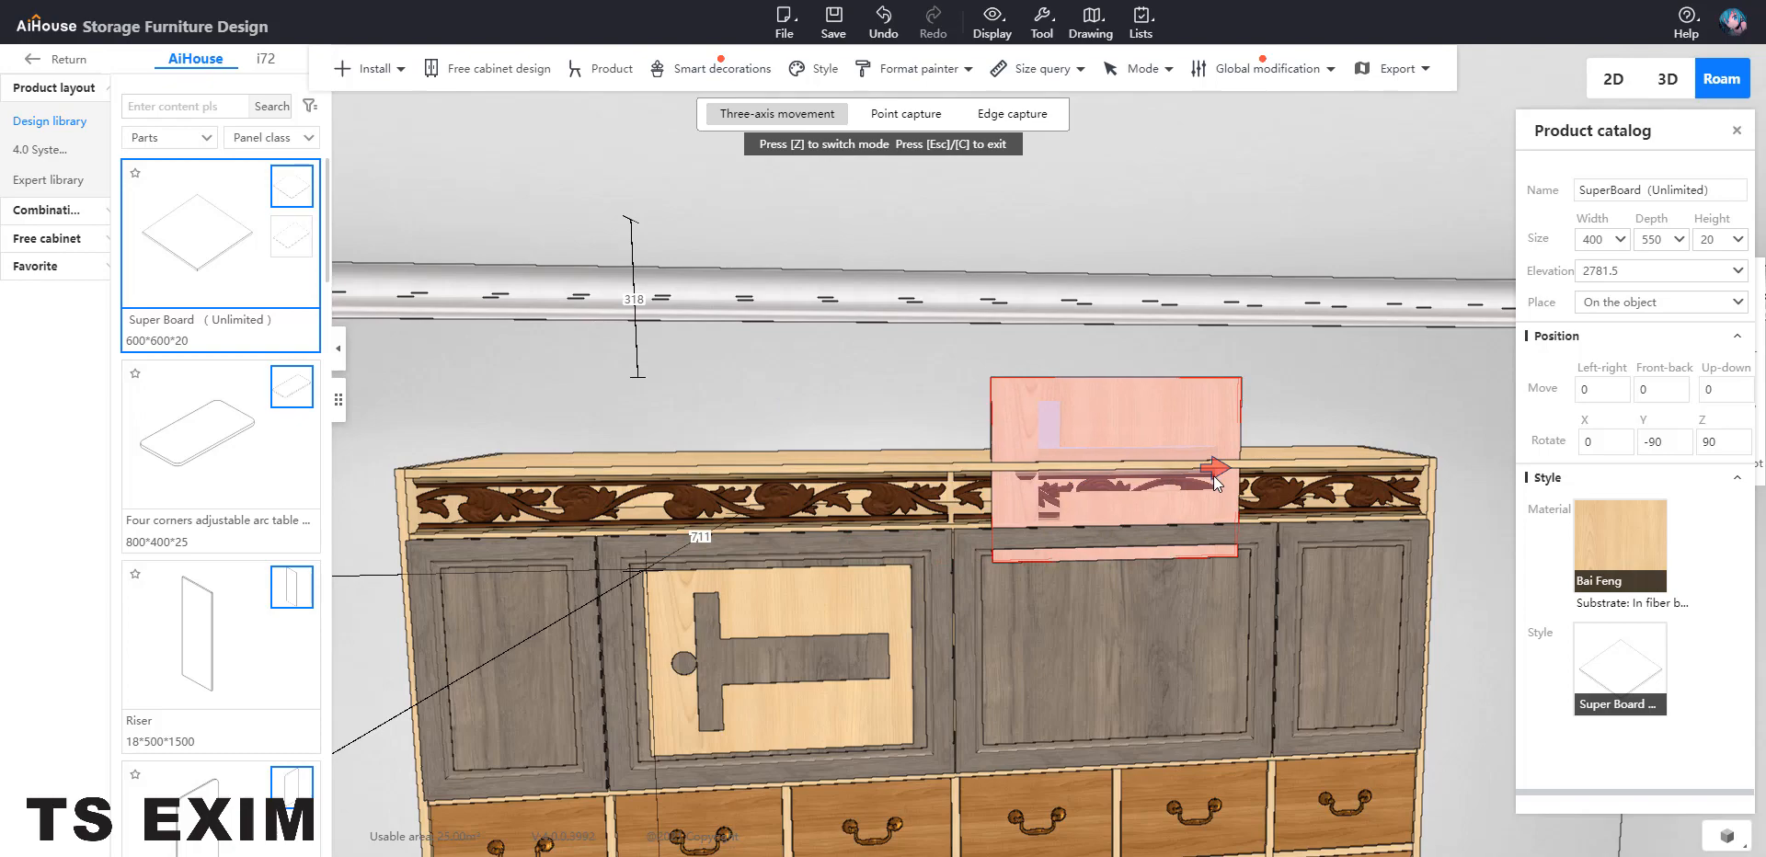
pyautogui.moveTo(1117, 371); pyautogui.dragTo(1096, 556)
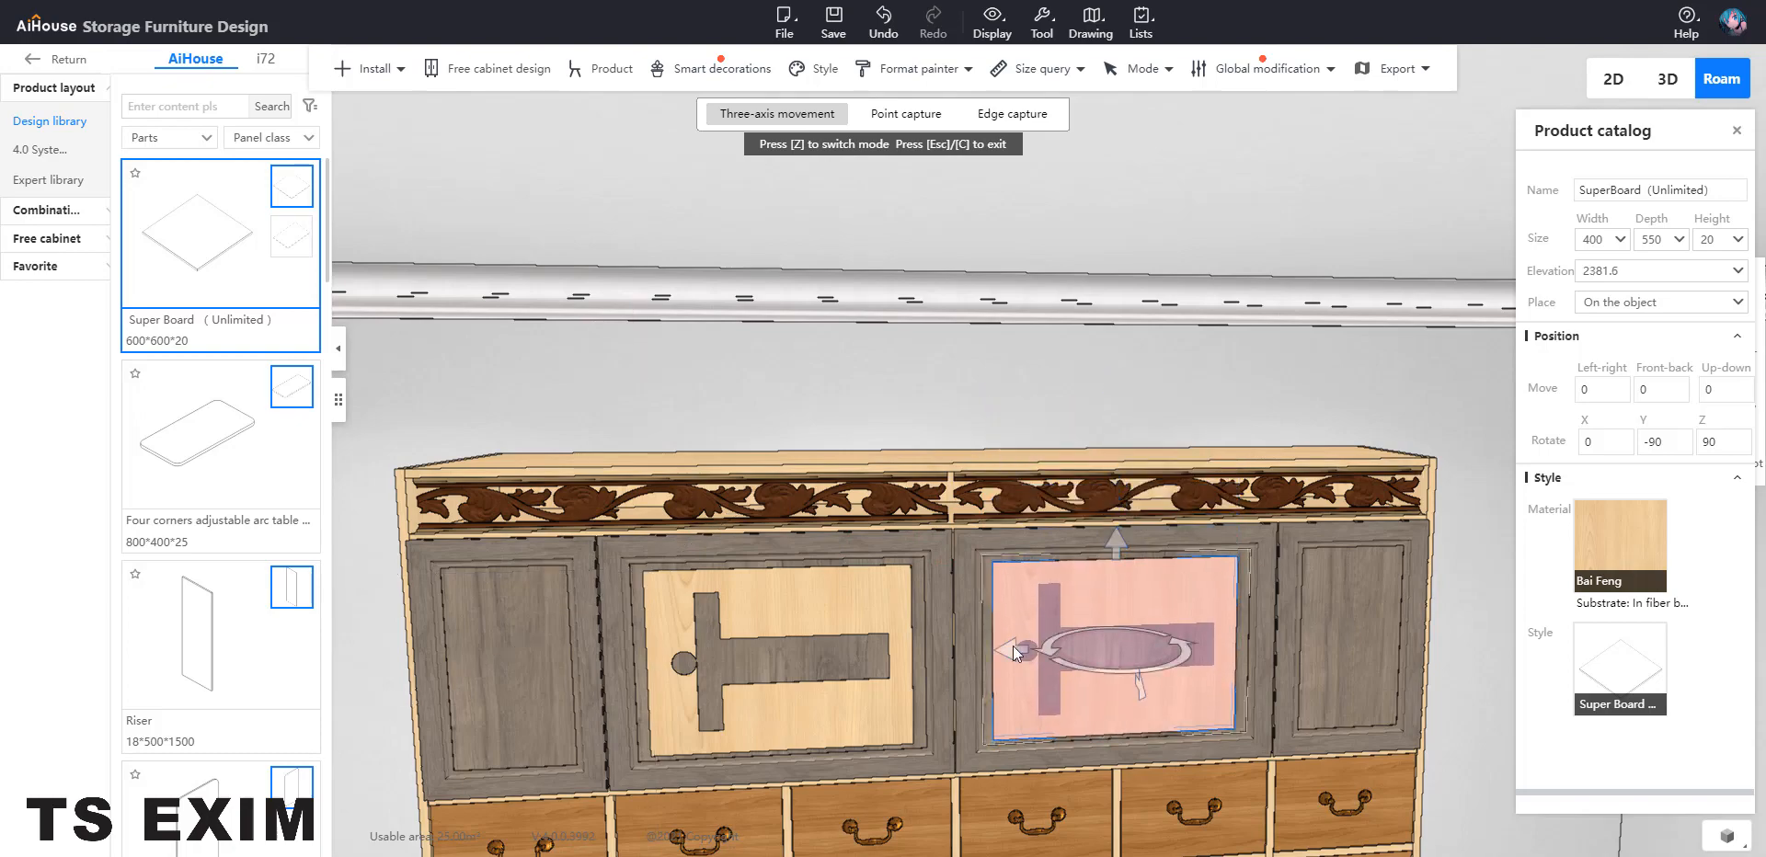
# Set the right one of the two remaining floor boards to width 400 and depth 200
pyautogui.scroll(-5, 1012, 645)
pyautogui.moveTo(1010, 648); pyautogui.dragTo(952, 589, button='right')
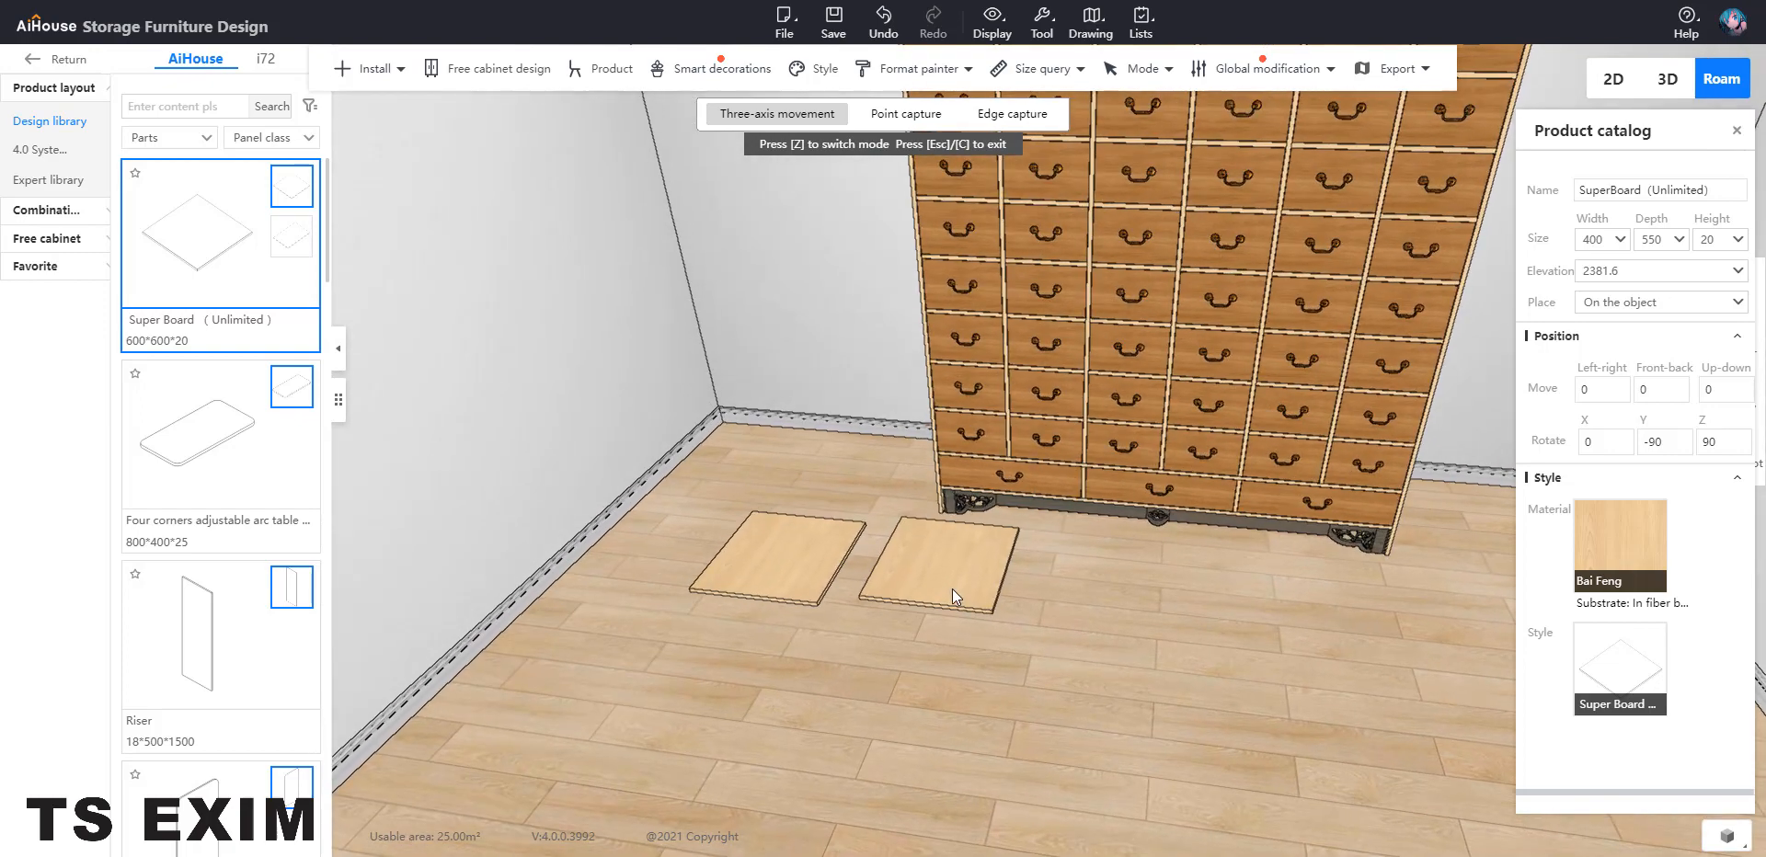
pyautogui.click(951, 587)
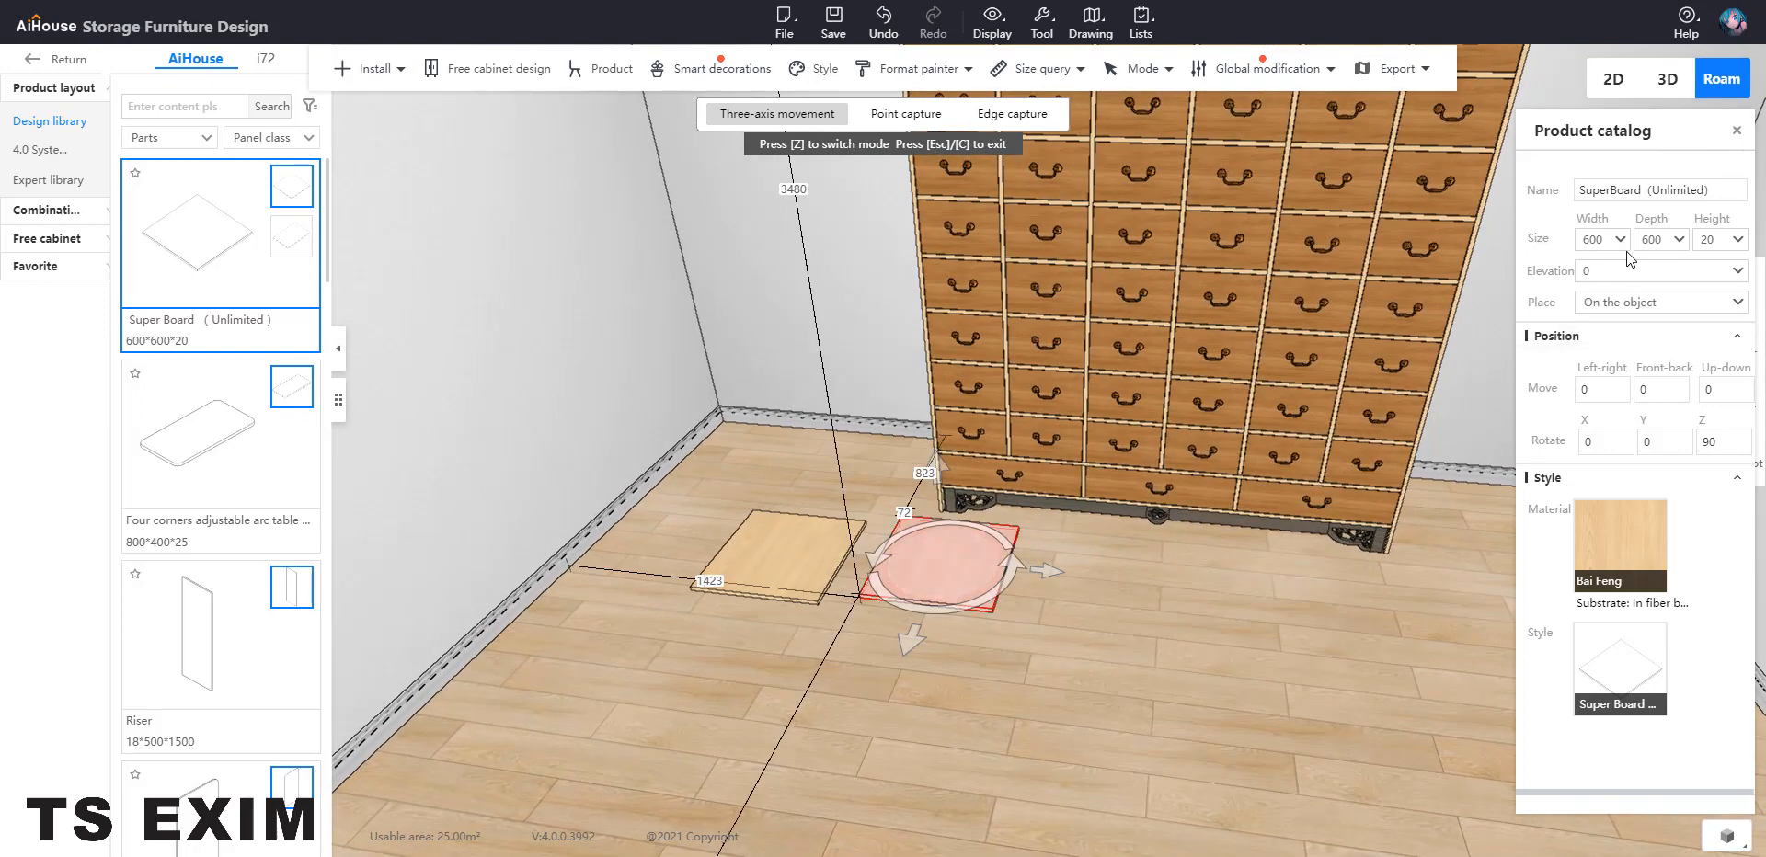
pyautogui.write('400')
pyautogui.press('Return')
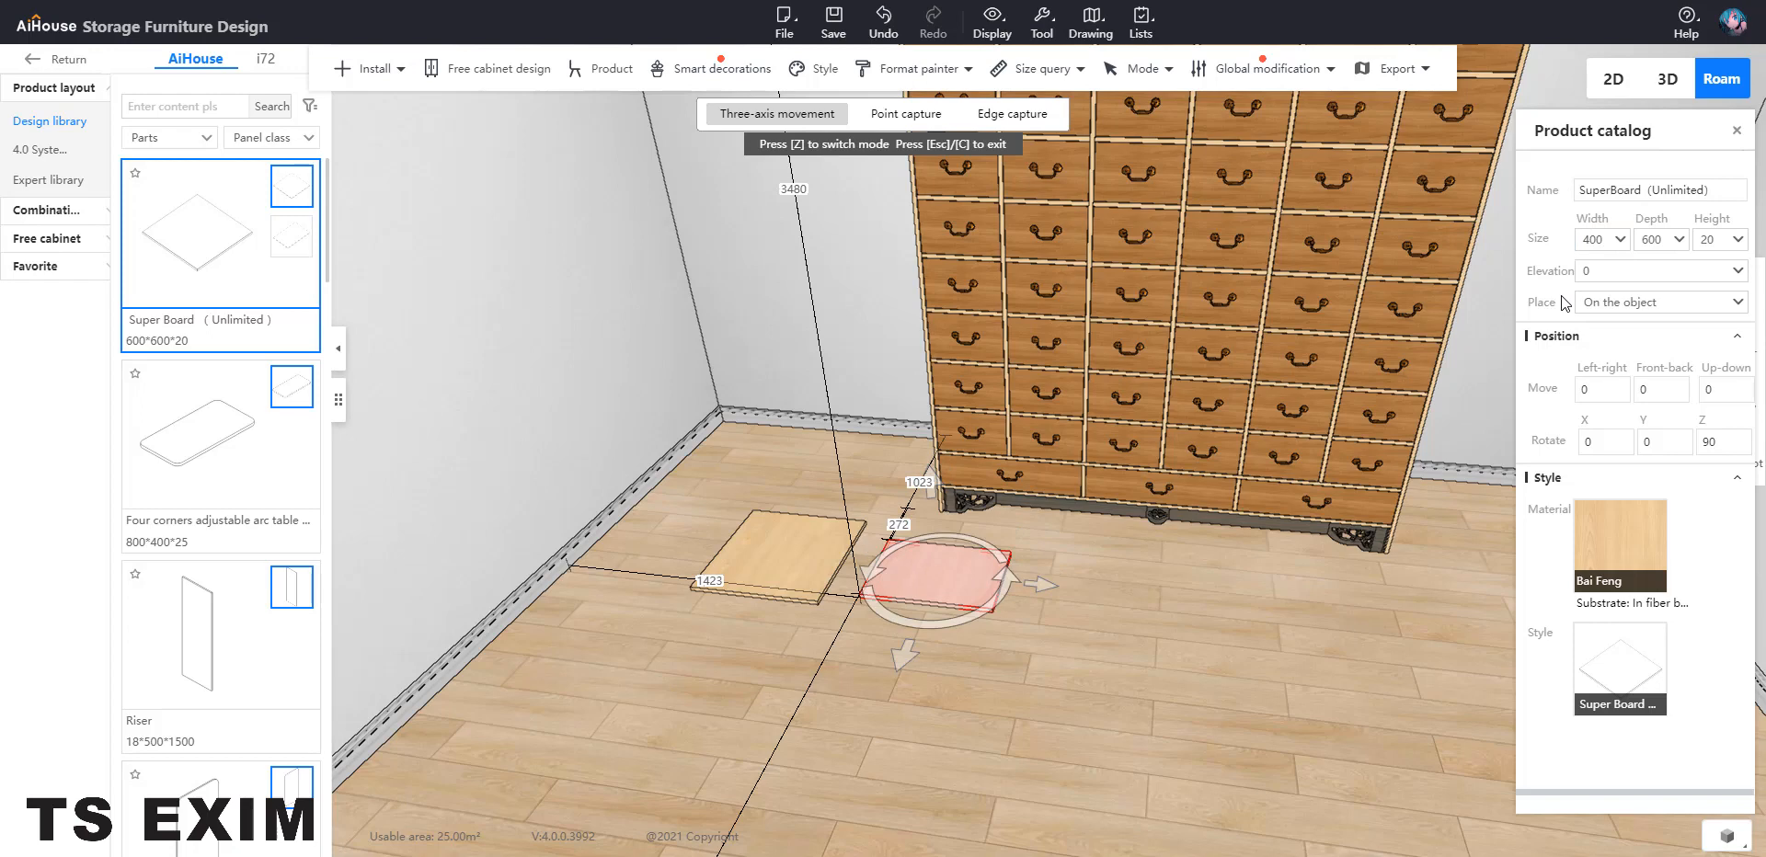
pyautogui.doubleClick(1651, 239)
pyautogui.moveTo(948, 580); pyautogui.dragTo(991, 498, button='right')
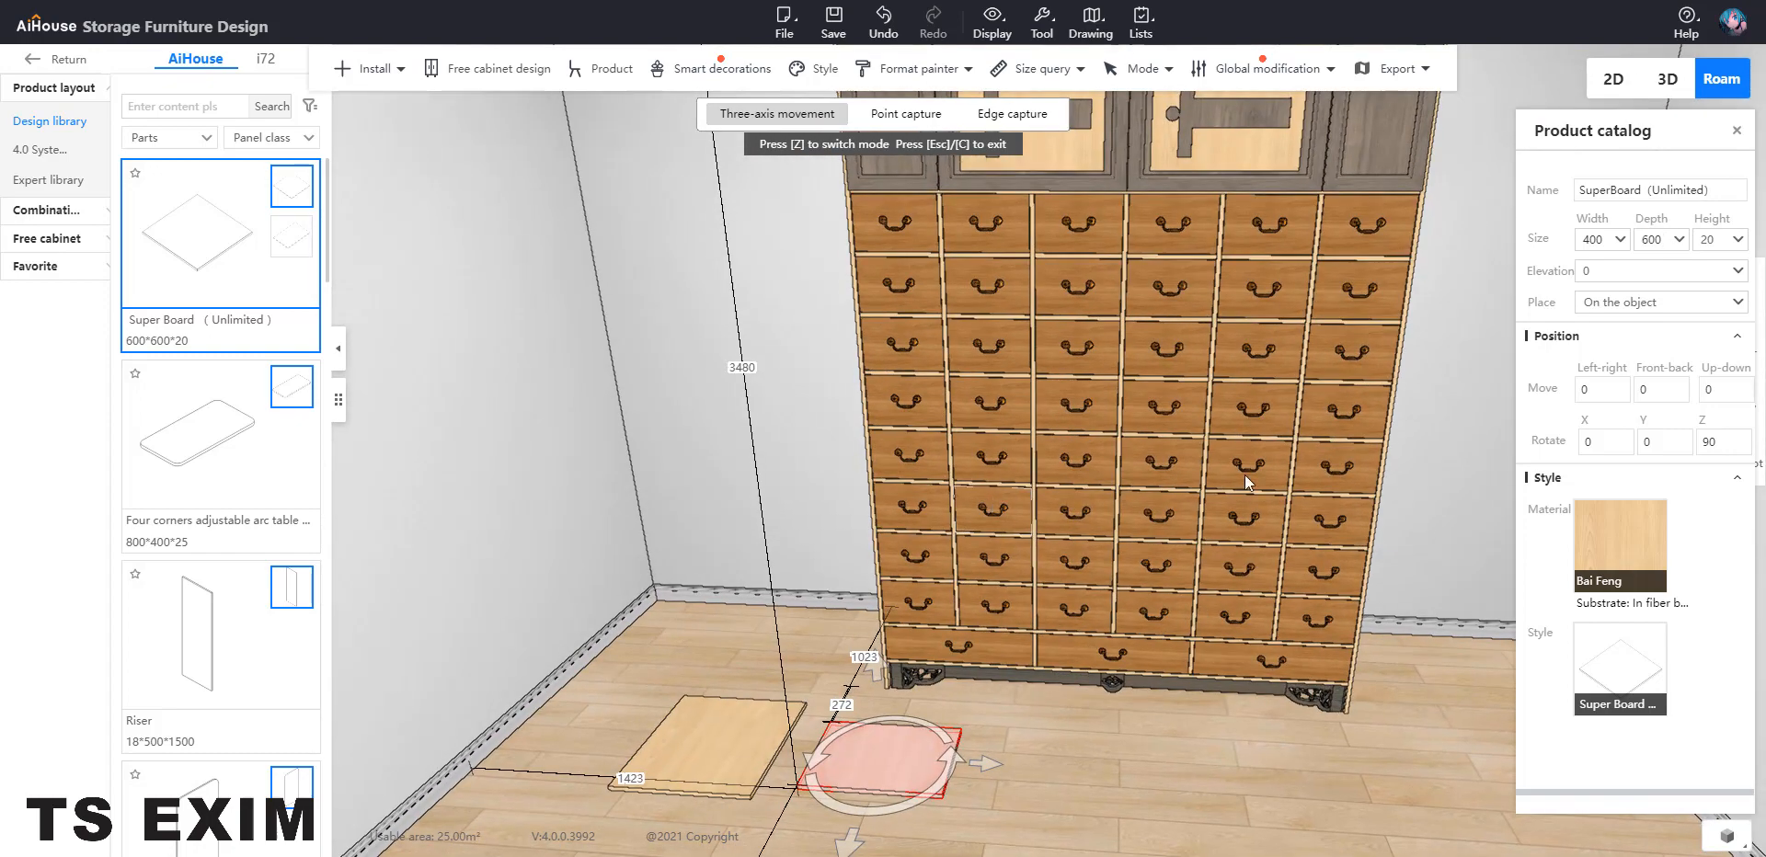
pyautogui.doubleClick(1652, 239)
pyautogui.write('200')
pyautogui.press('Return')
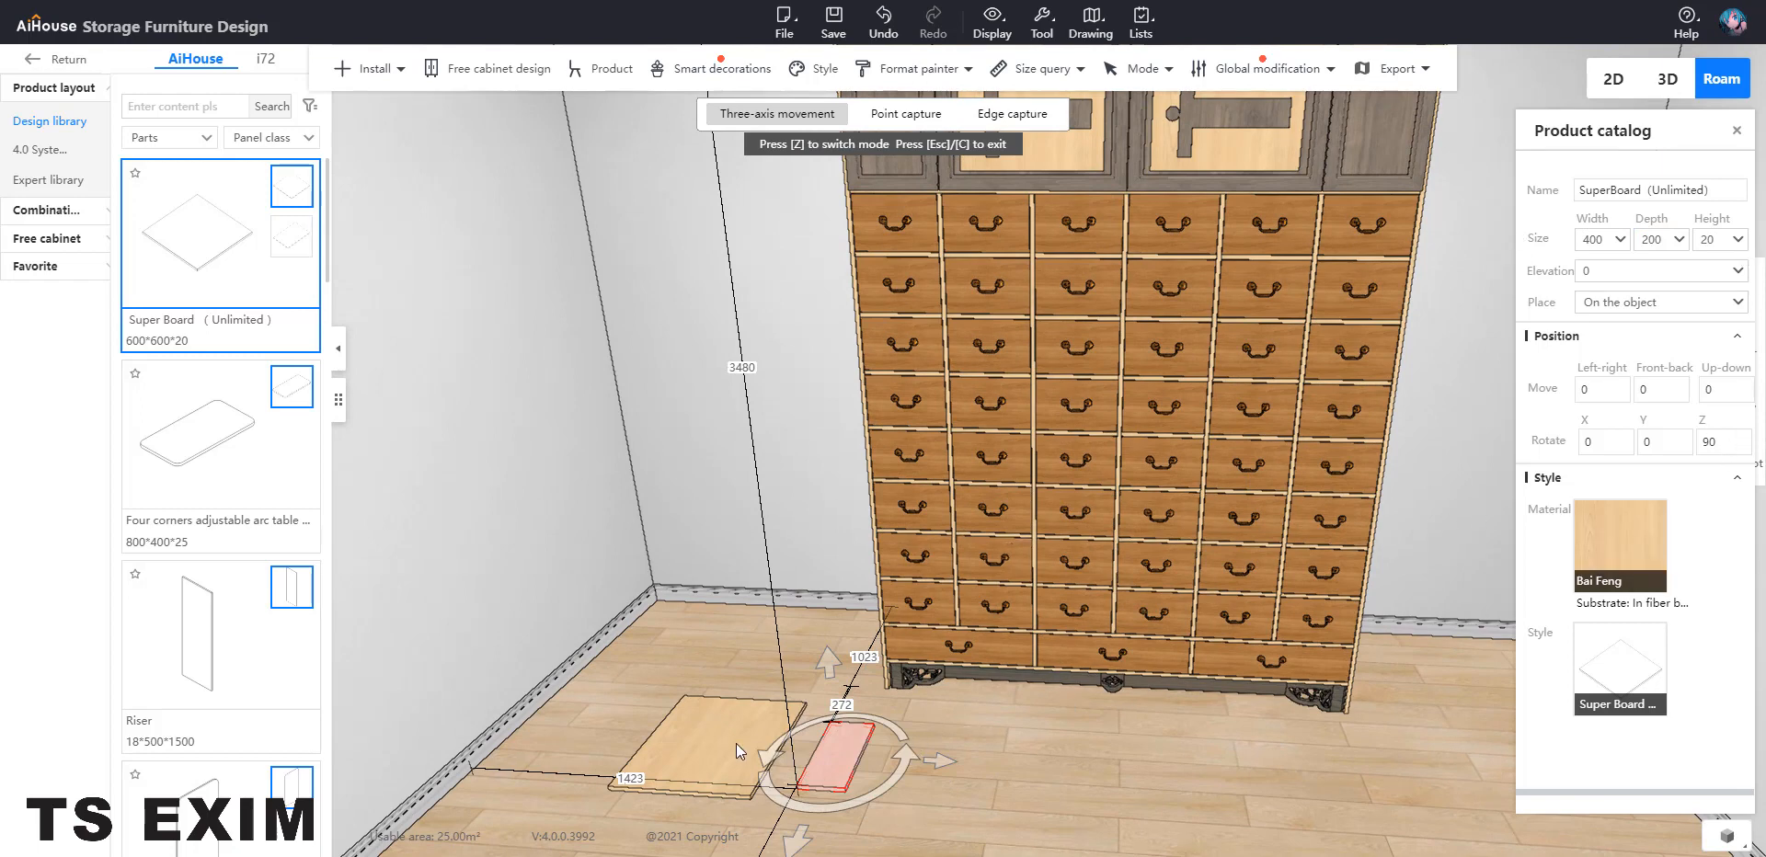
# Open the 400 × 200 board for panel point editing and cut a circular hole spanning X 50–100, centred at Y 100
pyautogui.rightClick(846, 759)
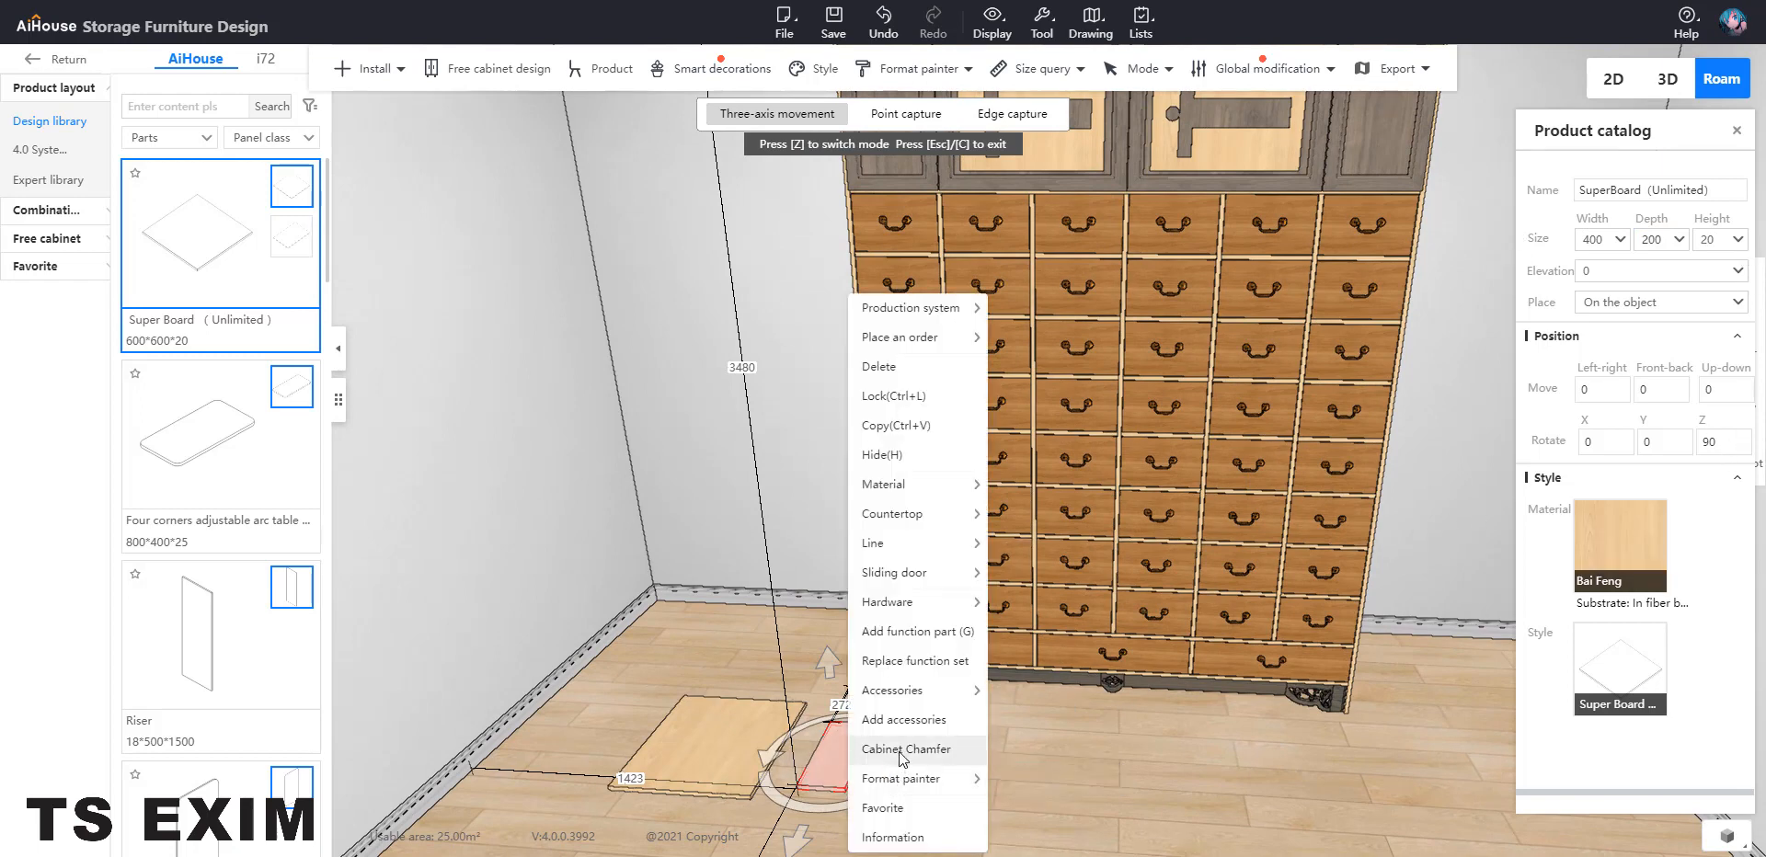
pyautogui.press('b')
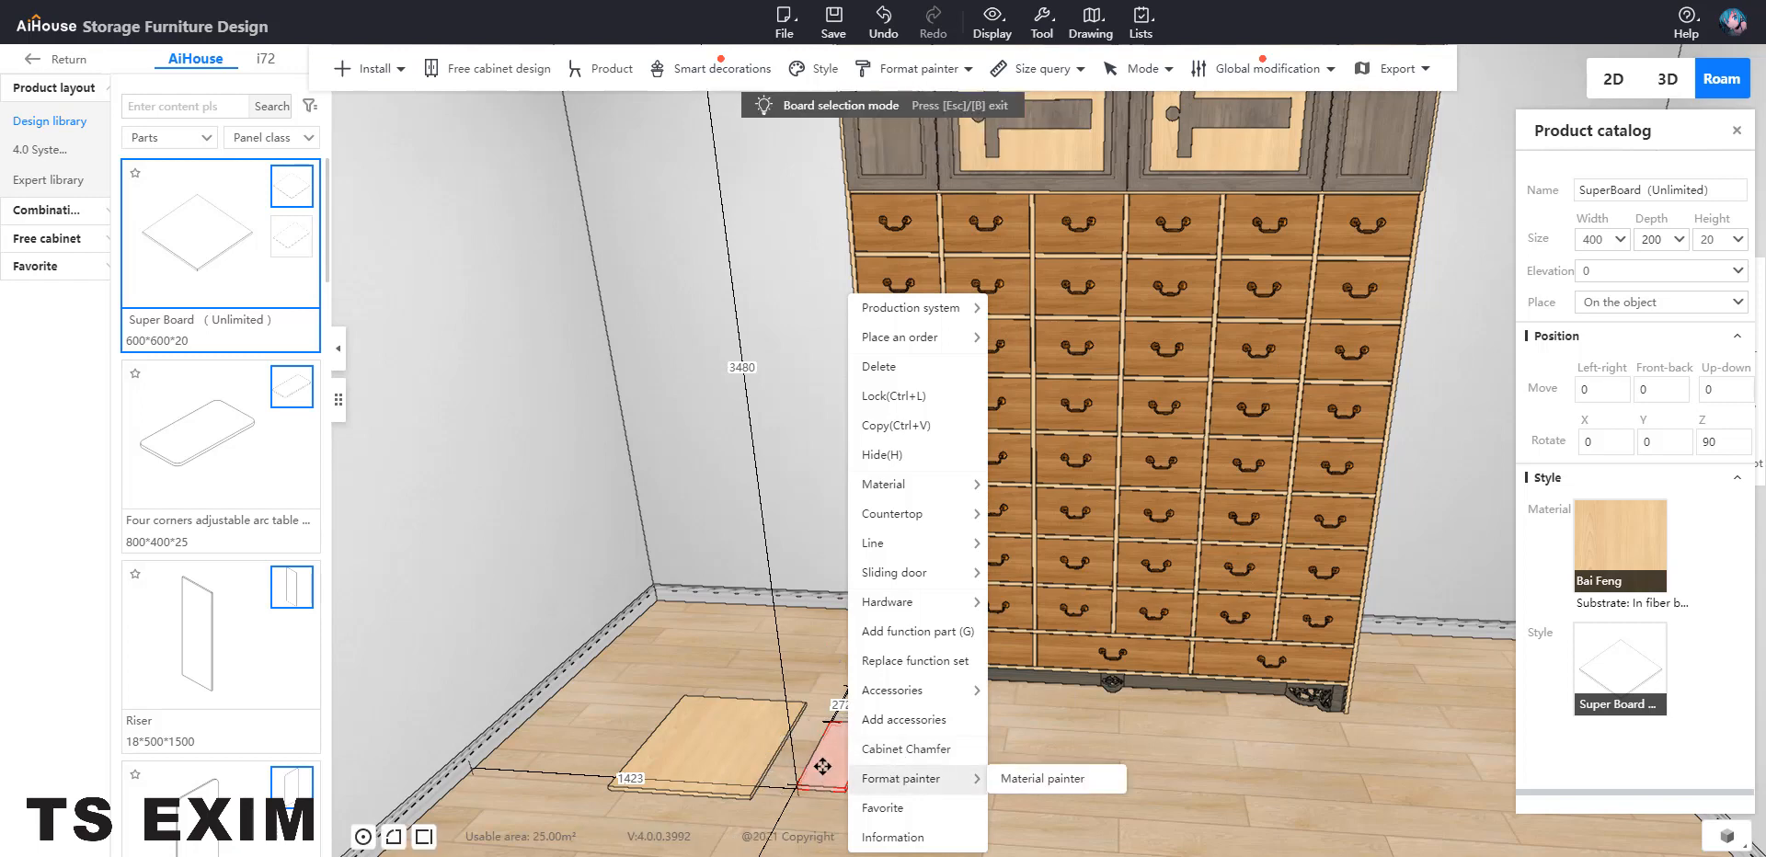
pyautogui.rightClick(823, 772)
pyautogui.click(860, 771)
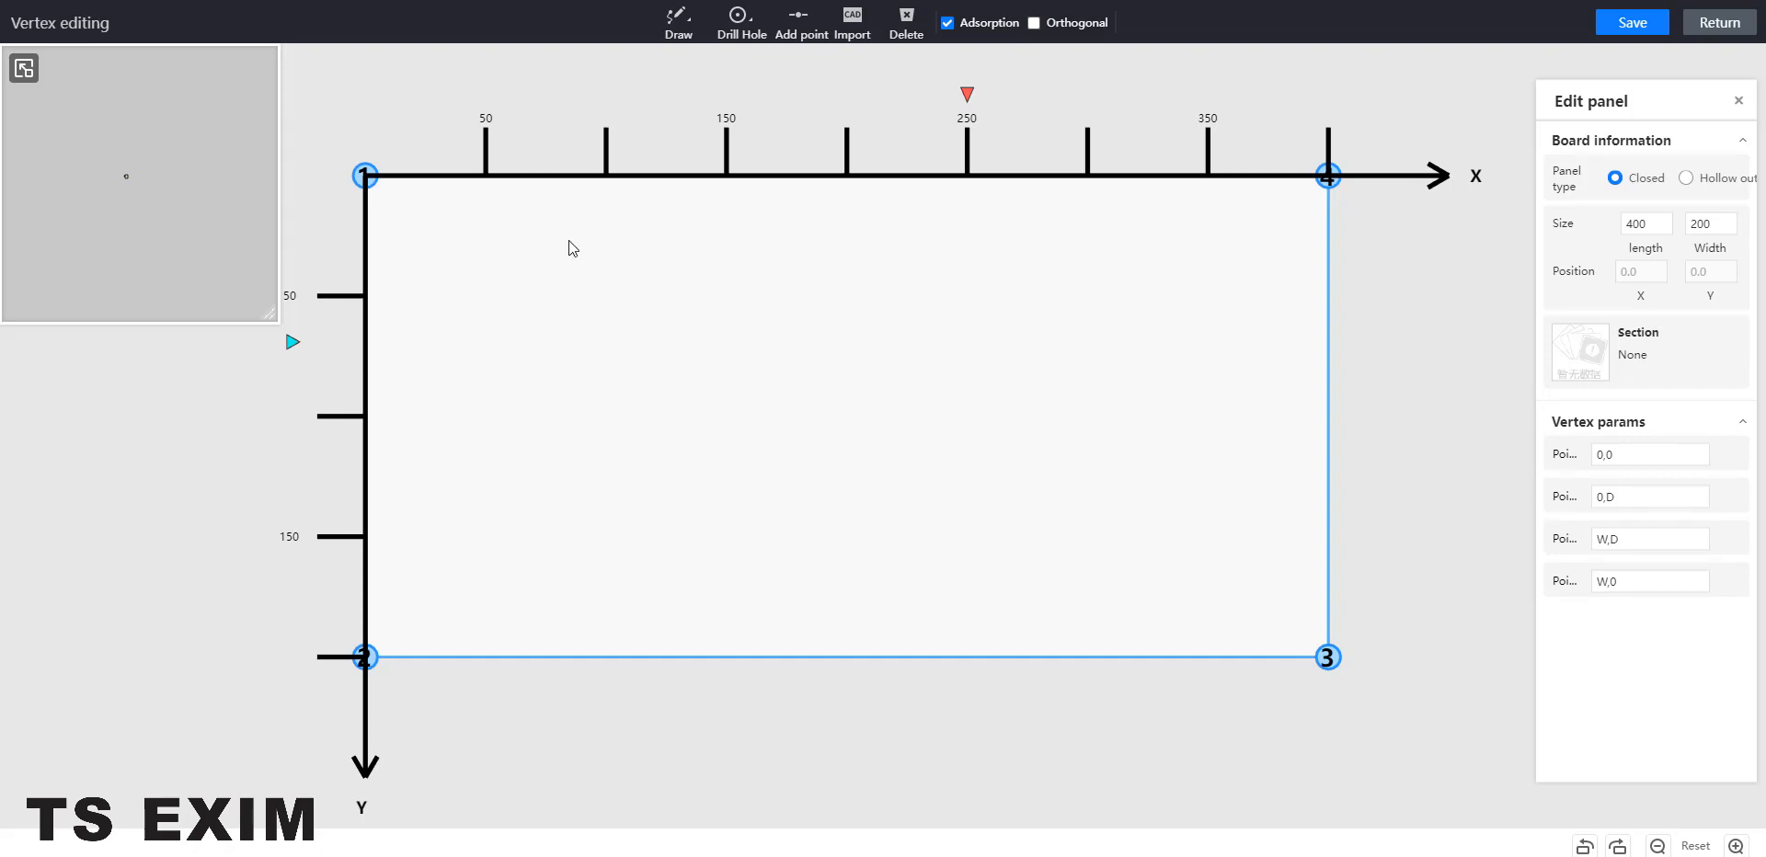
pyautogui.moveTo(737, 16)
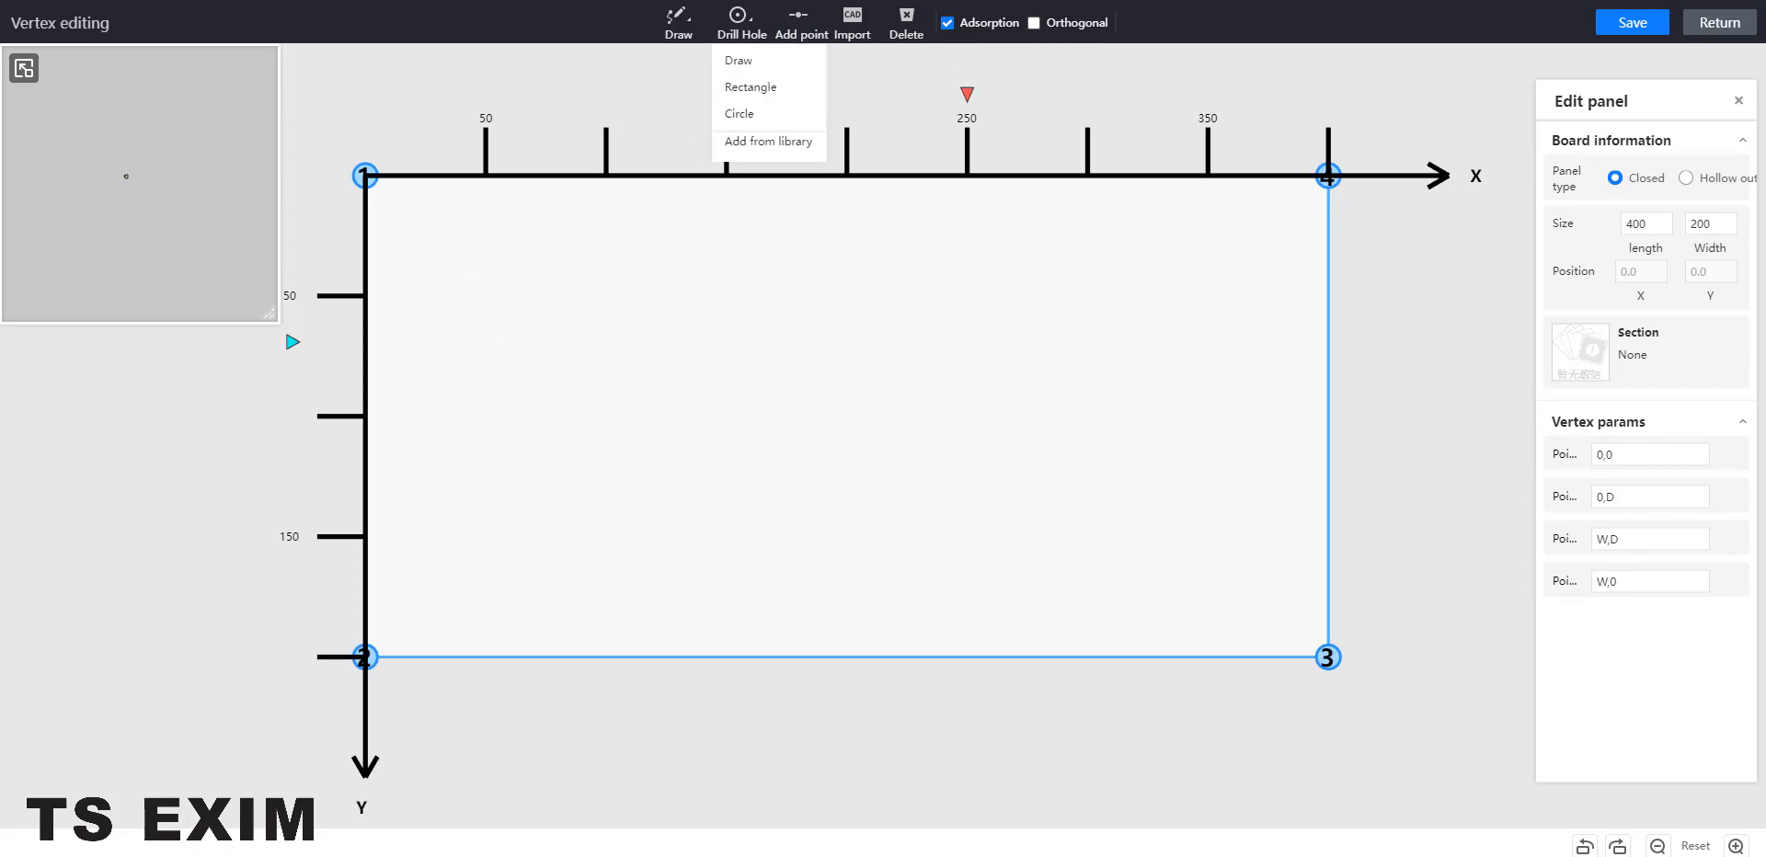
pyautogui.click(756, 113)
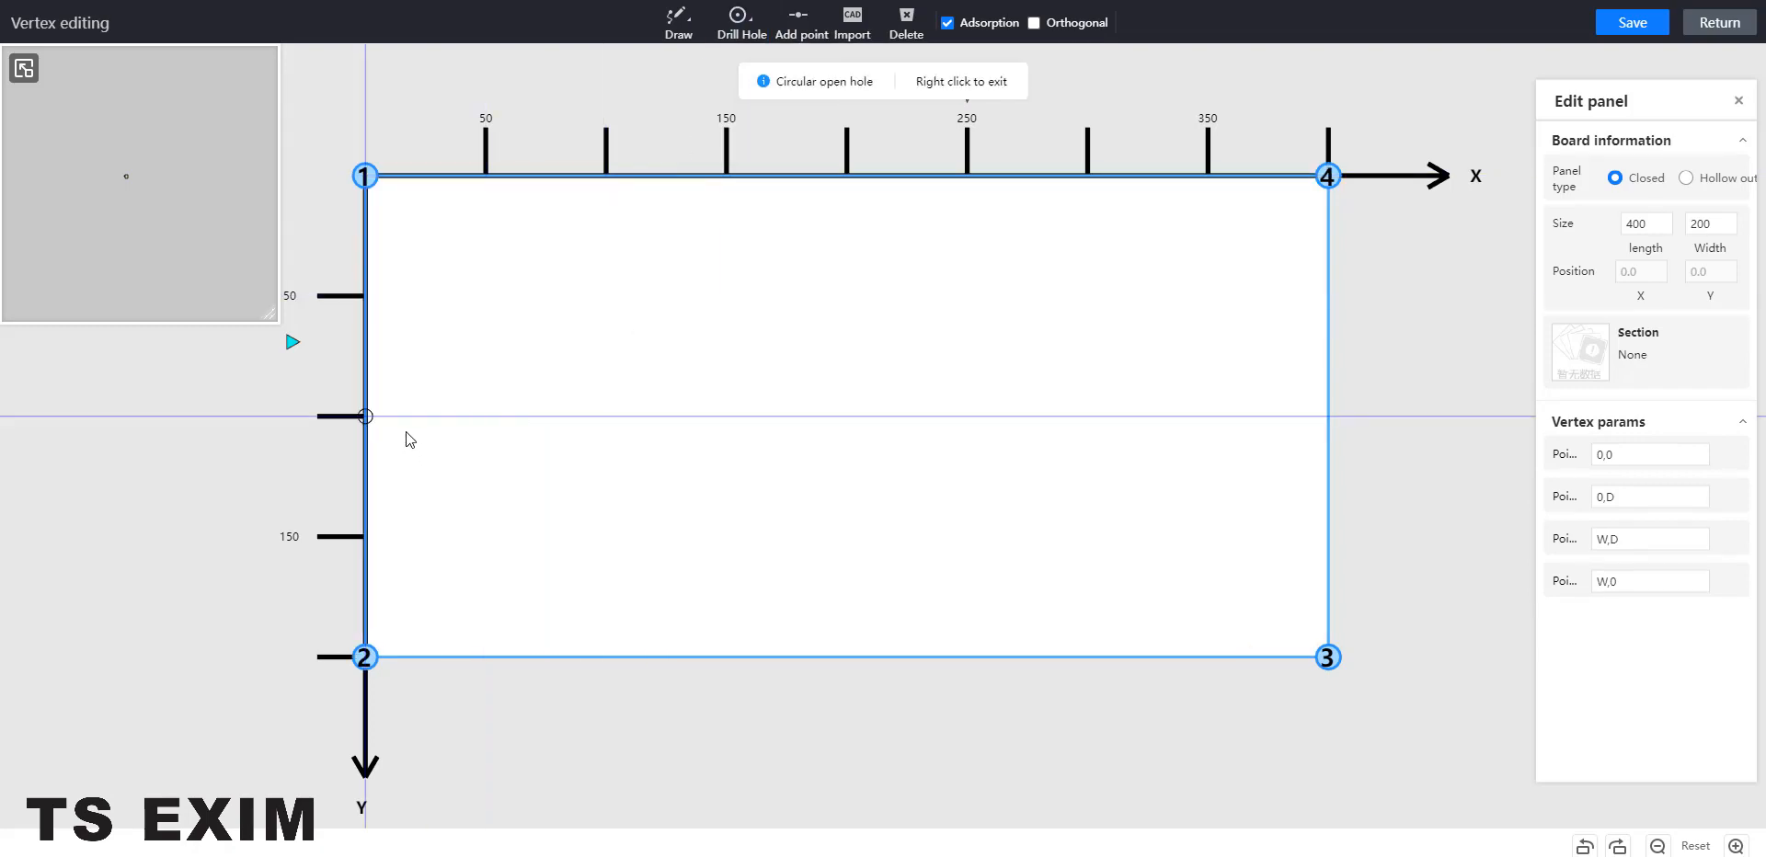
pyautogui.click(449, 431)
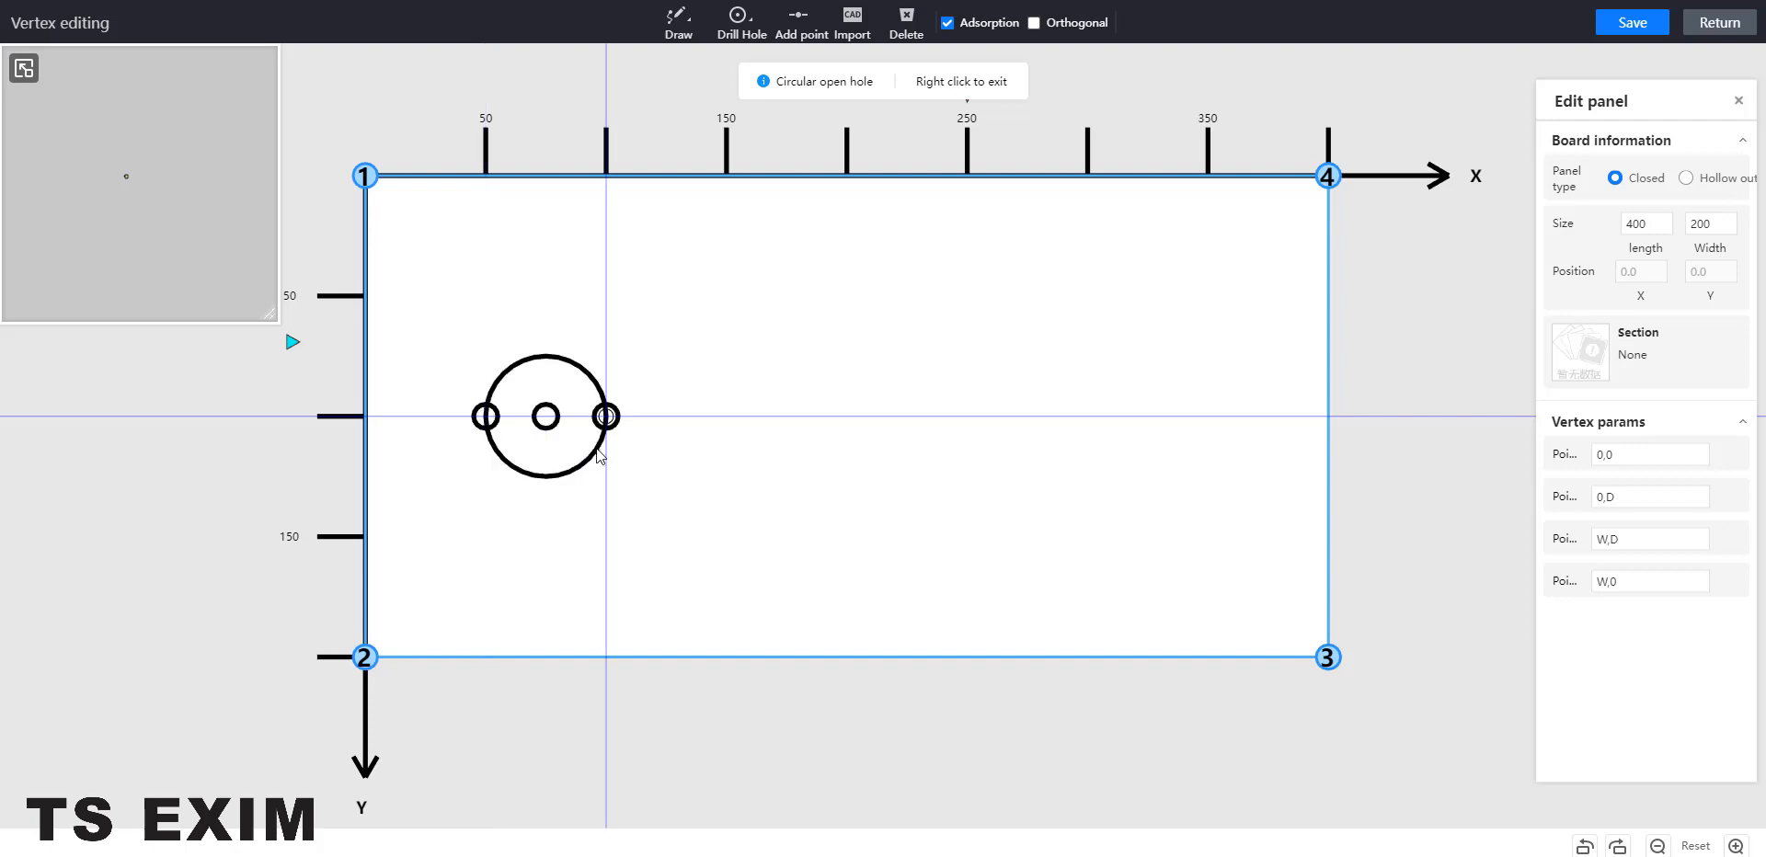
pyautogui.rightClick(626, 434)
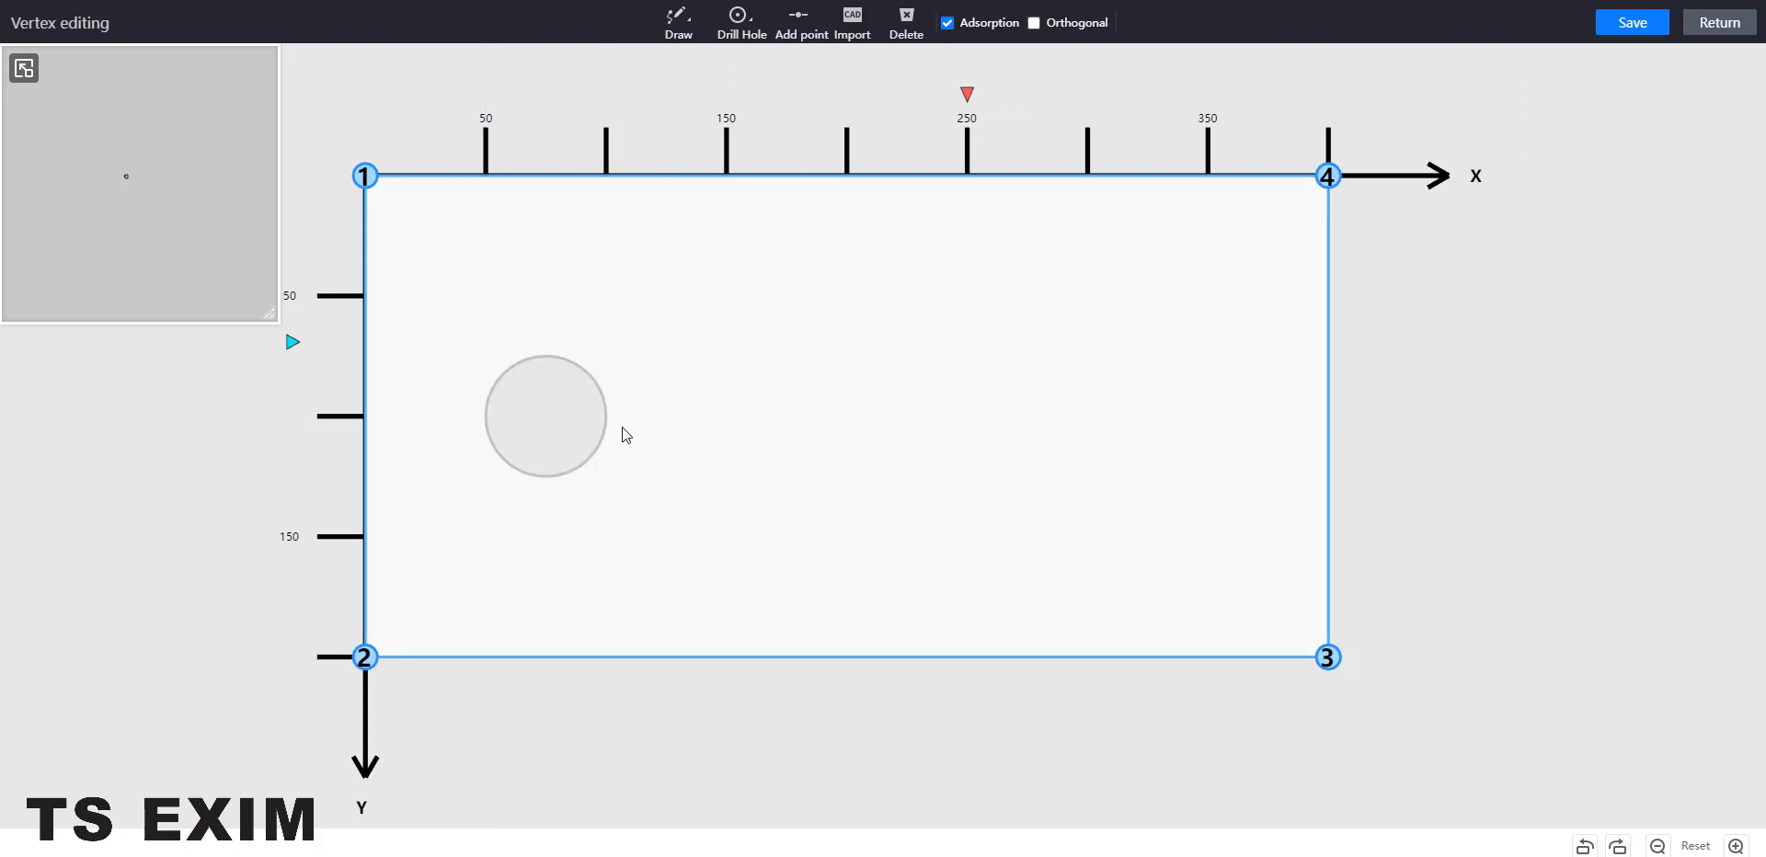
pyautogui.moveTo(741, 26)
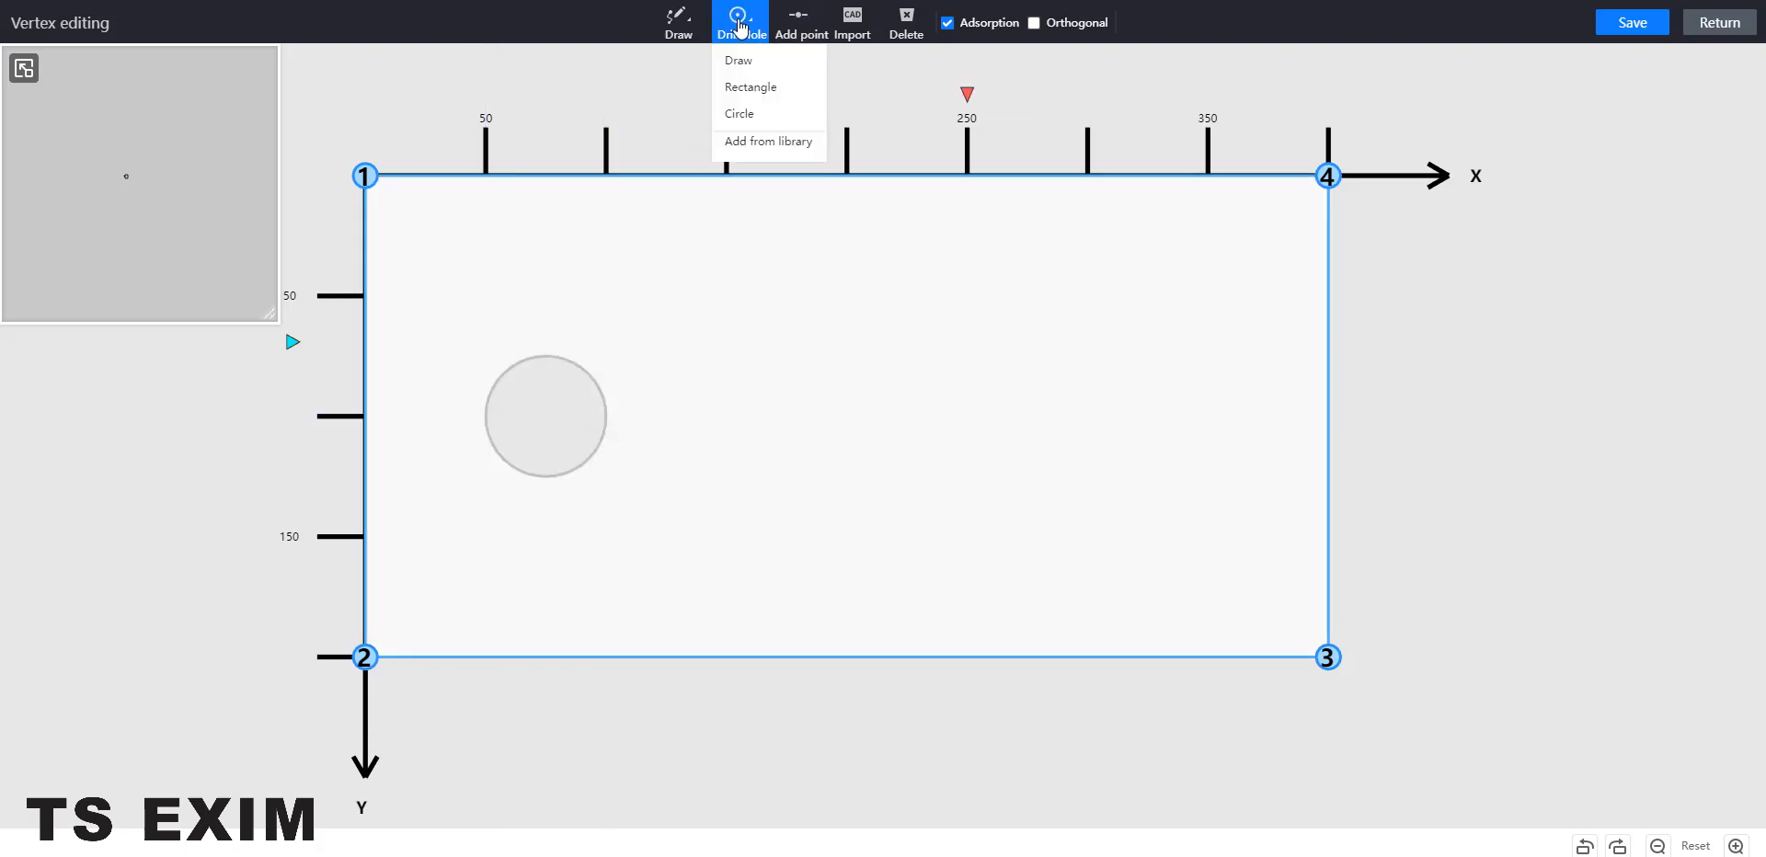
pyautogui.click(746, 88)
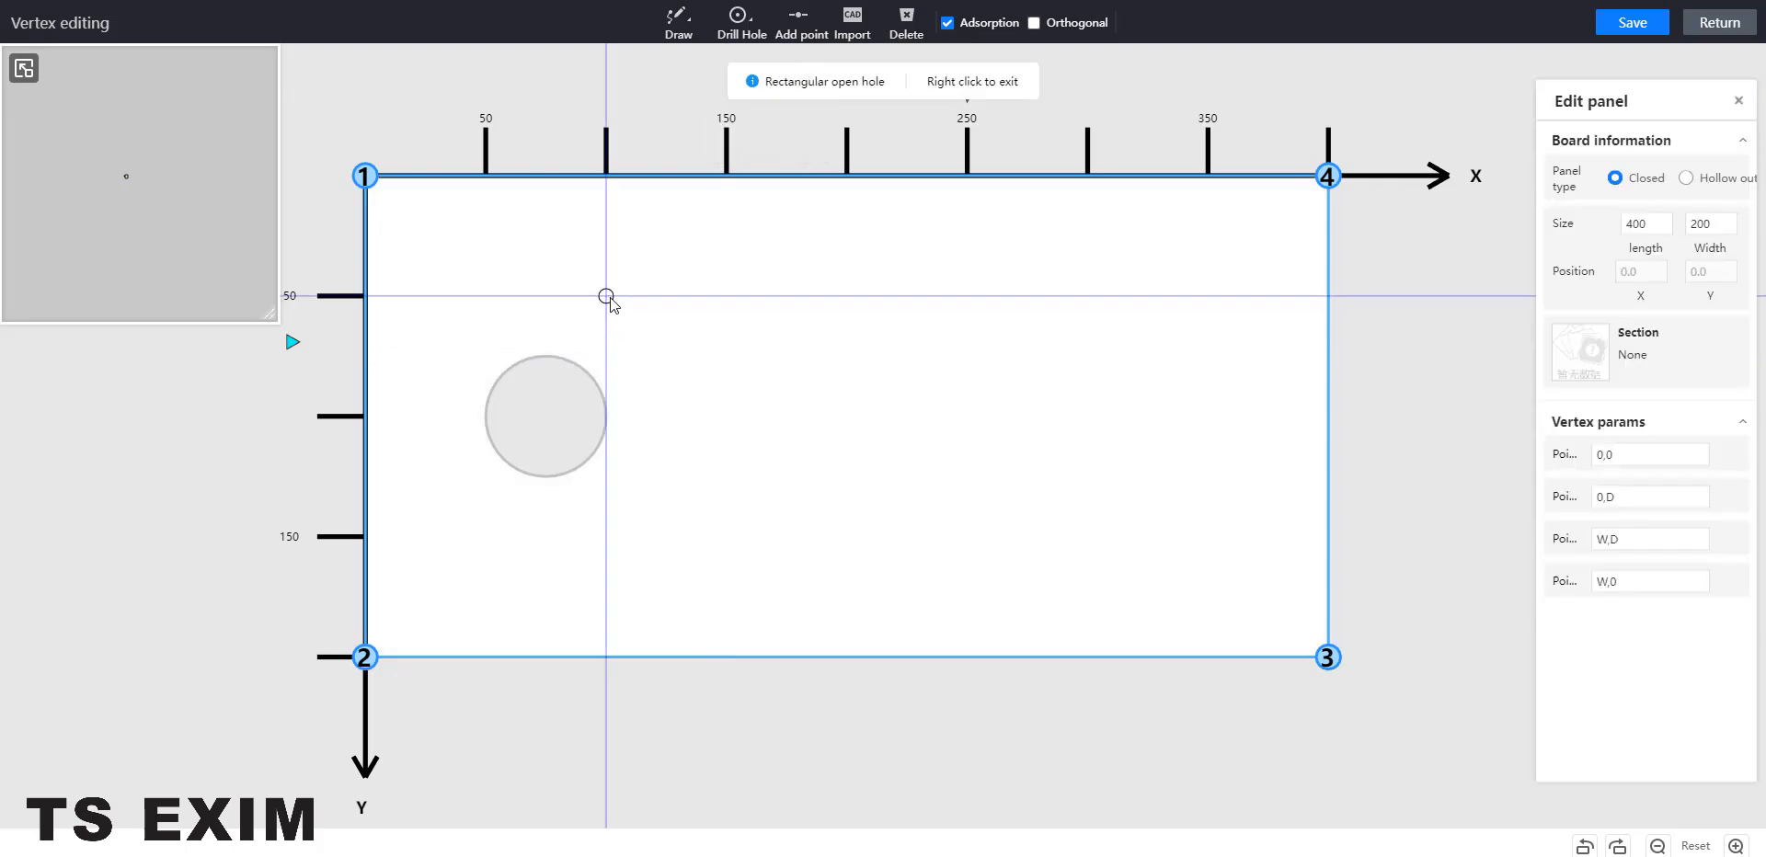
pyautogui.click(606, 296)
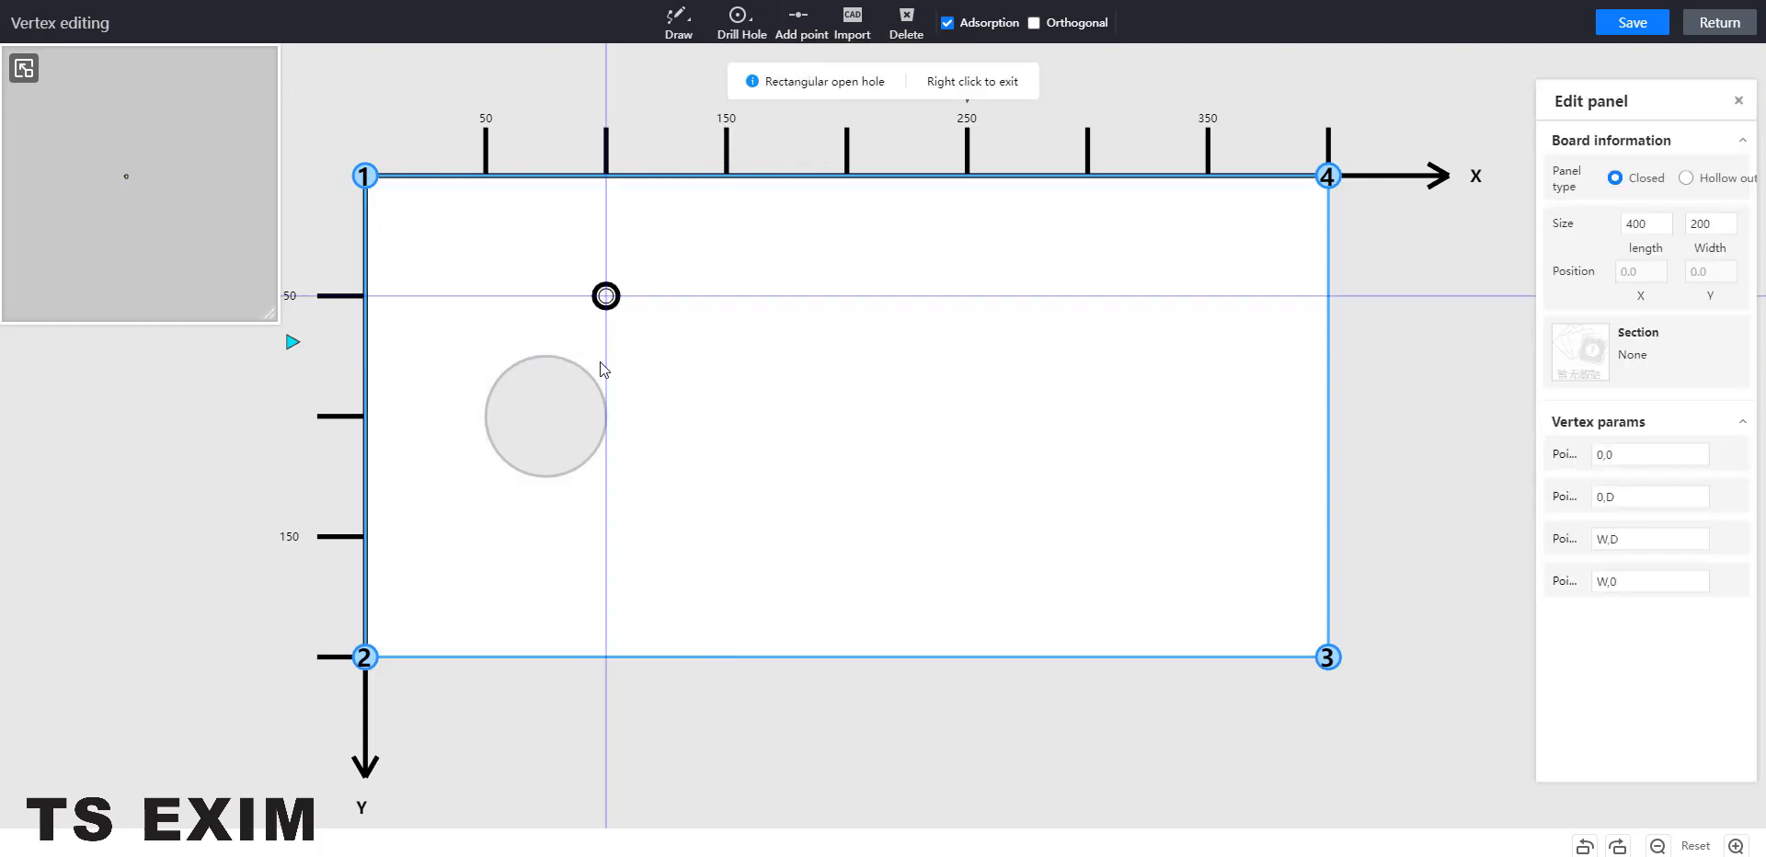
pyautogui.rightClick(607, 586)
# Cut a freehand T-shaped hole with its head at X 100–150, Y 50–150 and its stem reaching X 300, and save the board
pyautogui.moveTo(745, 13)
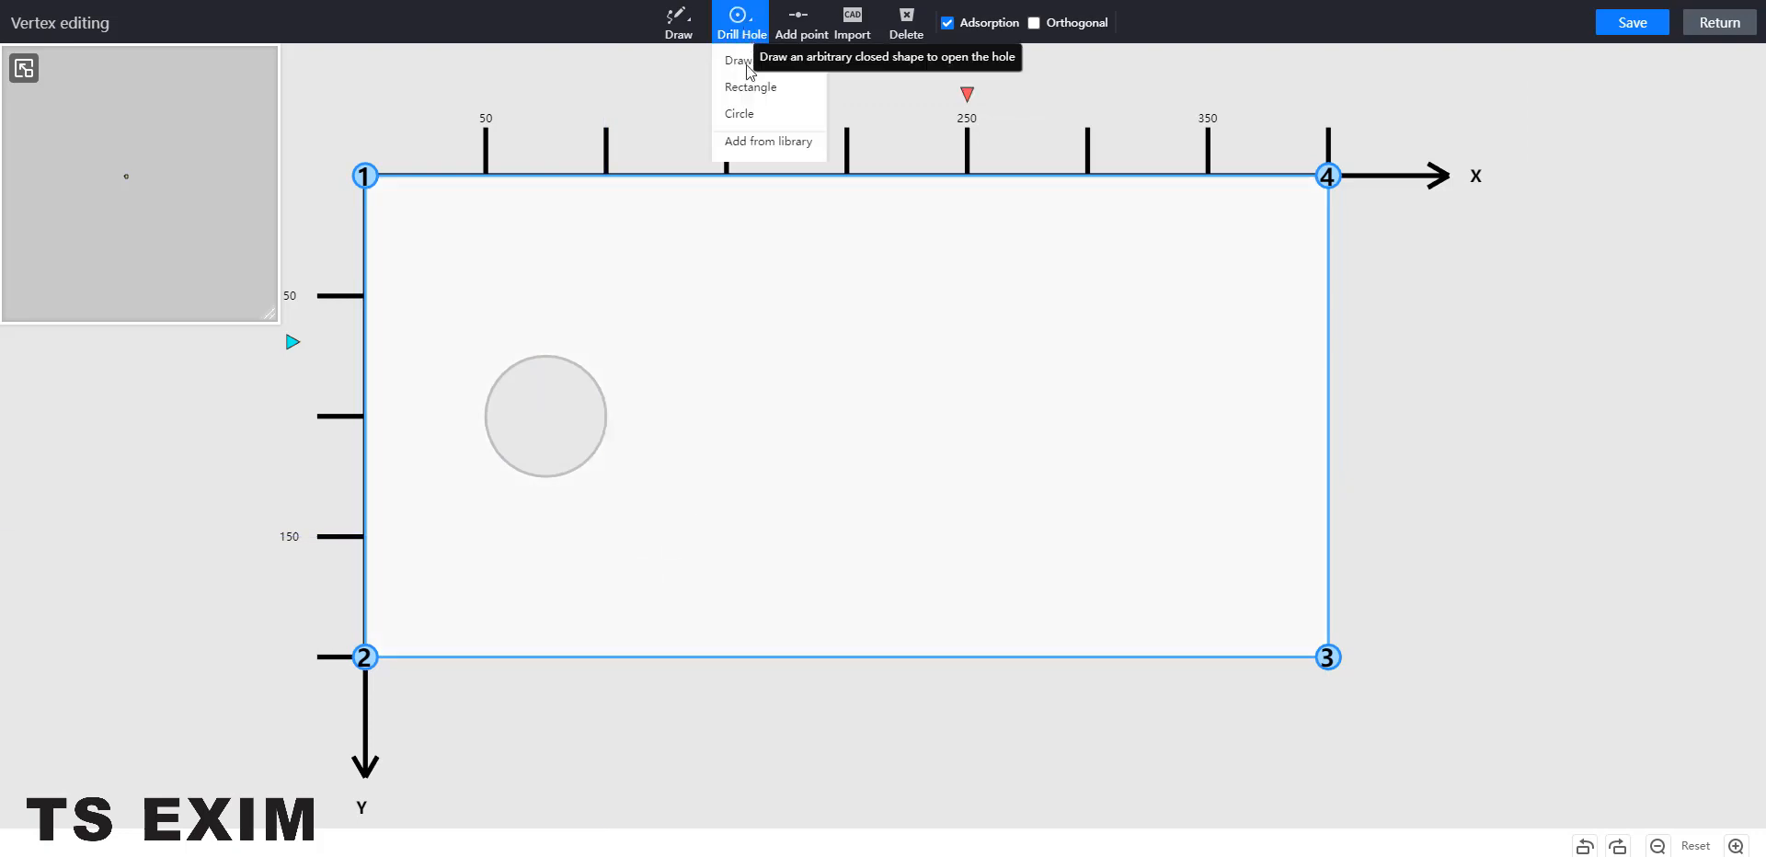
pyautogui.click(741, 61)
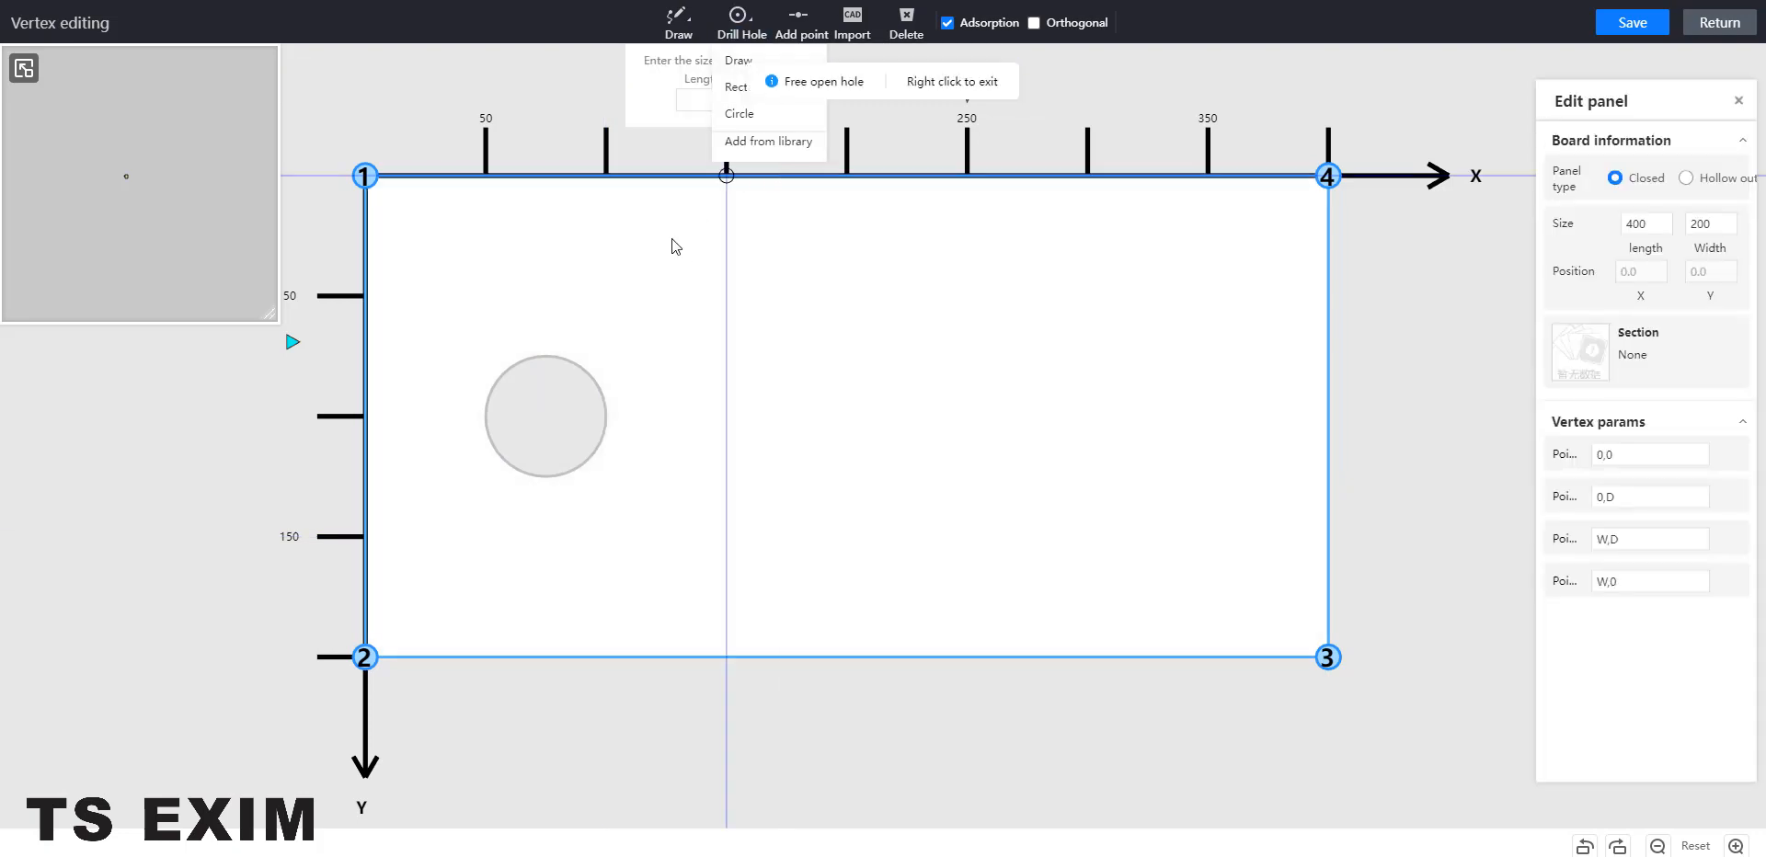
pyautogui.click(618, 305)
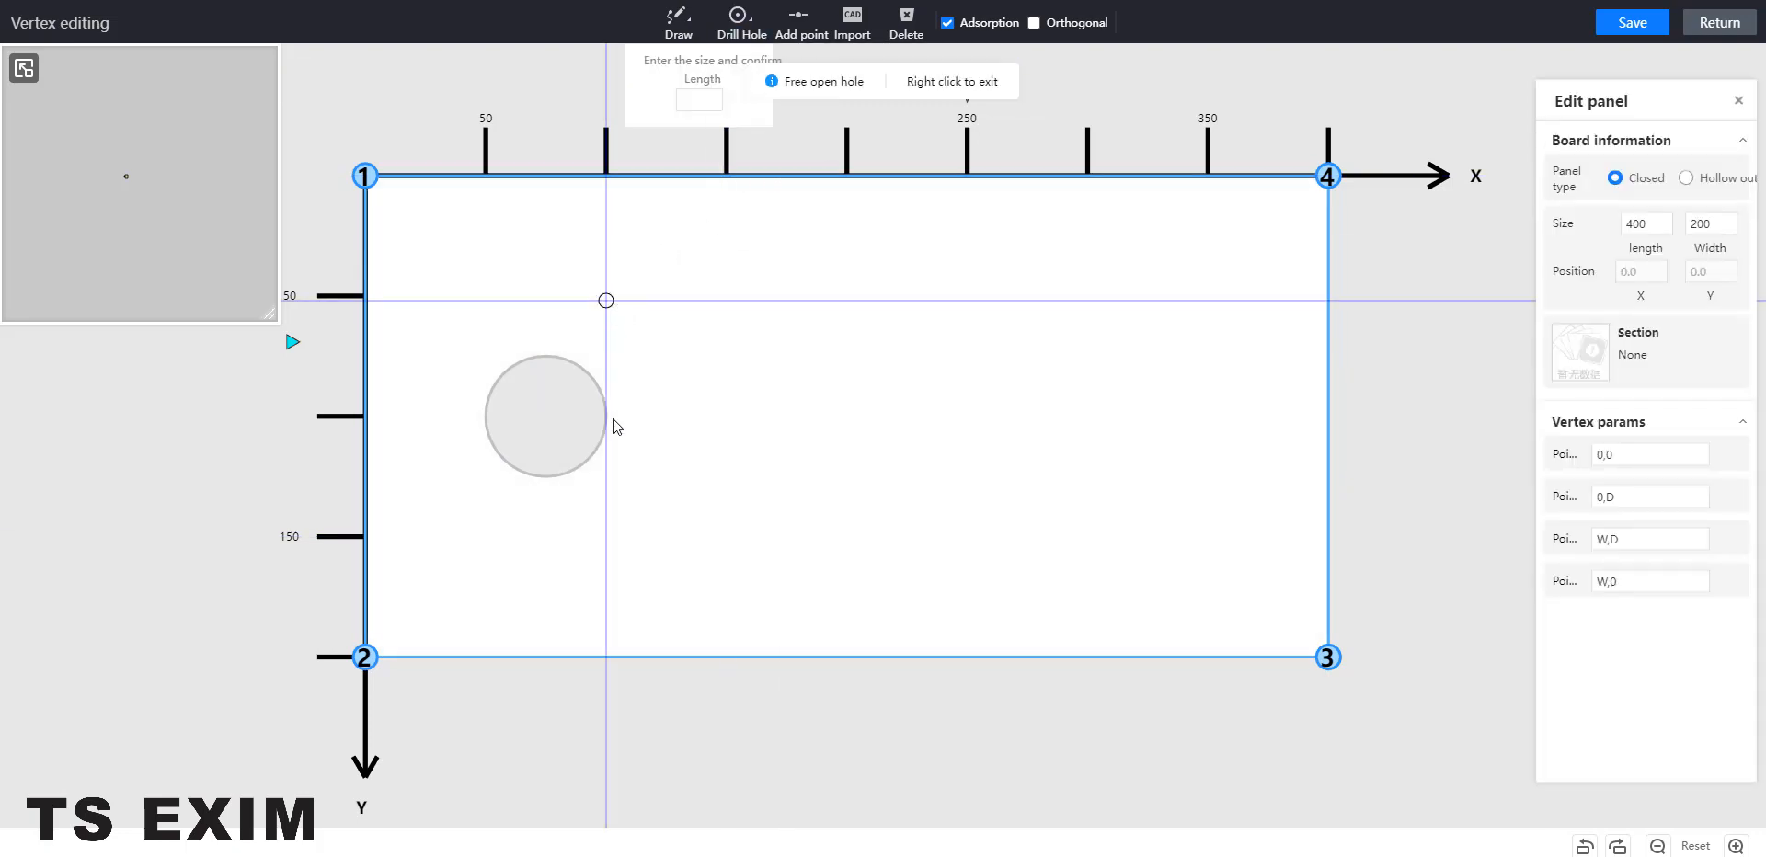
pyautogui.click(615, 564)
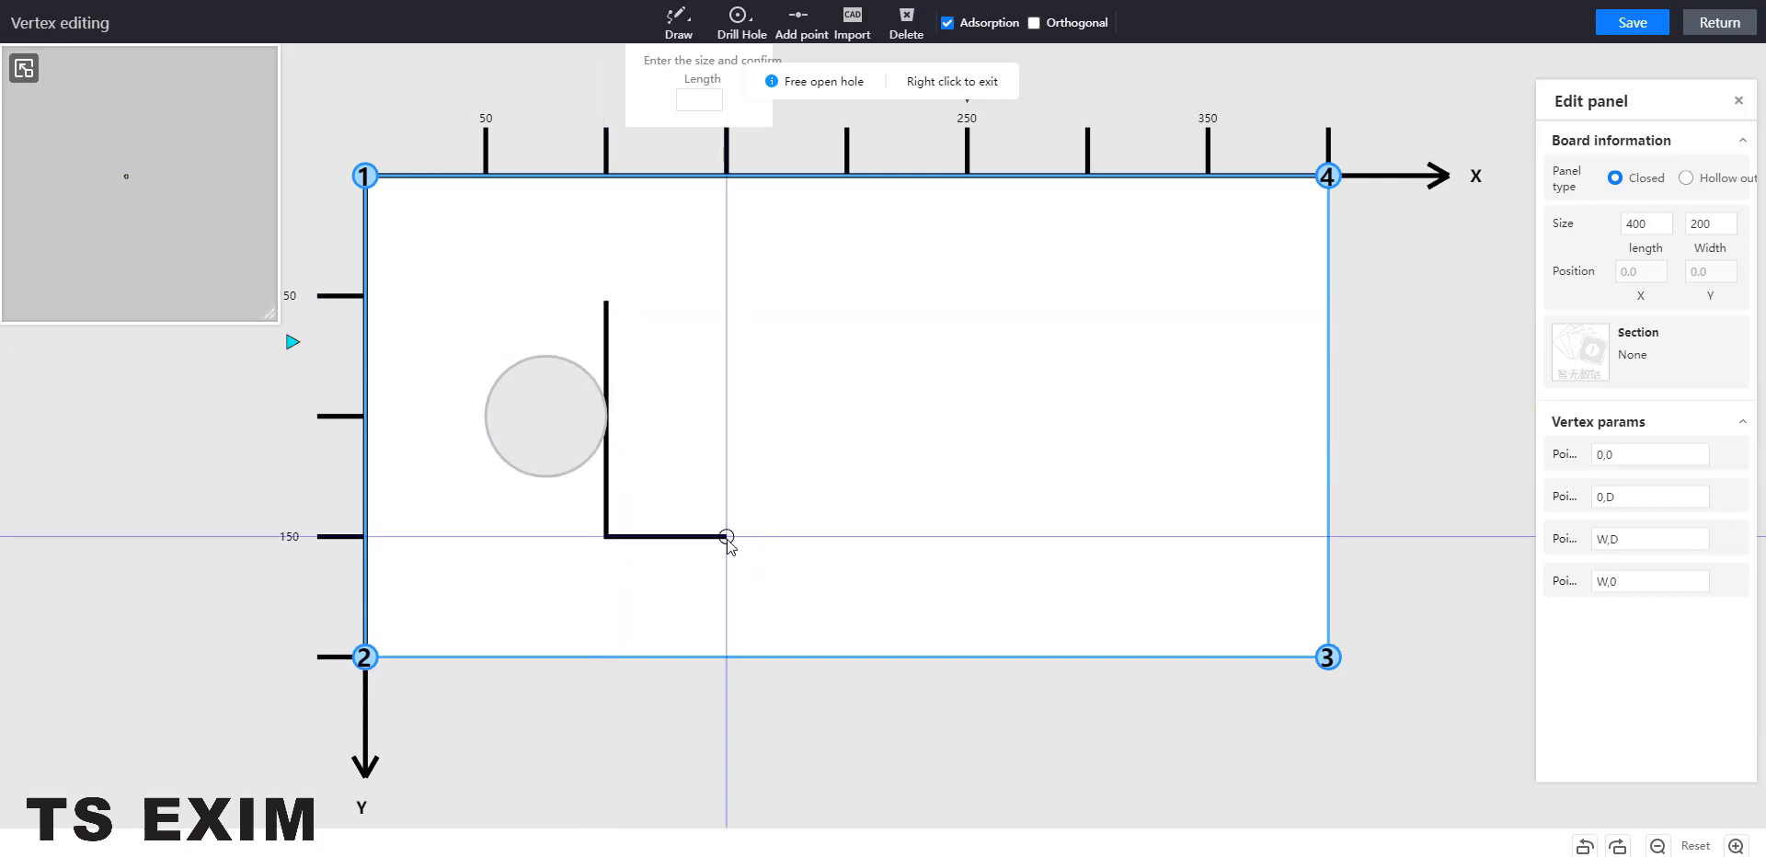
pyautogui.click(737, 424)
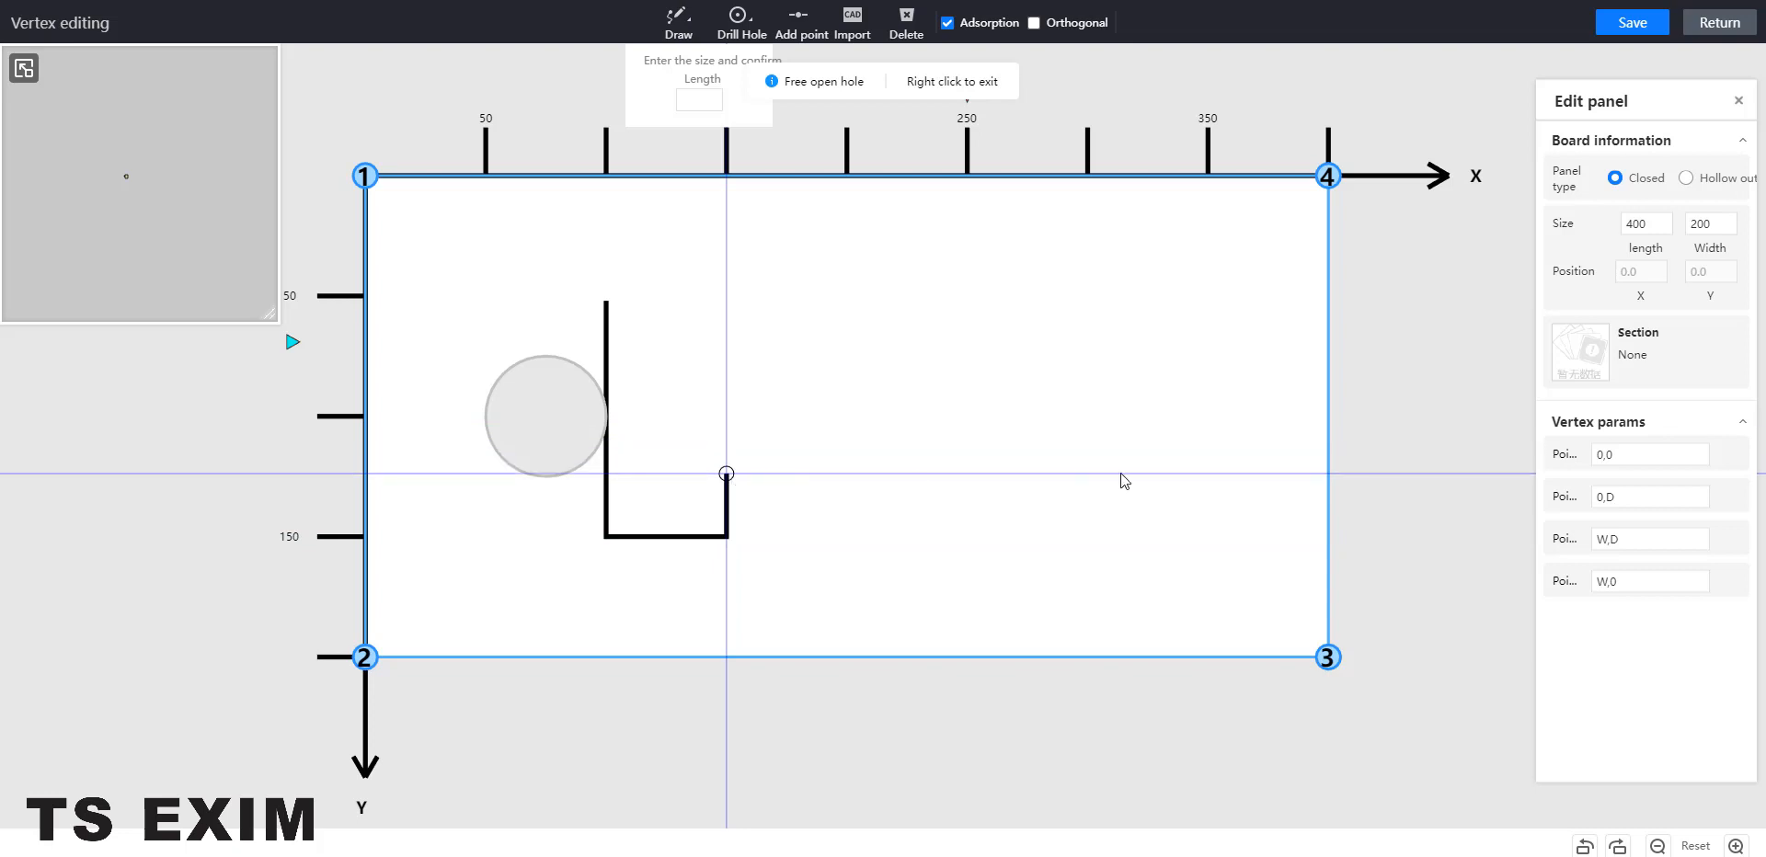
pyautogui.click(1121, 474)
pyautogui.click(1122, 473)
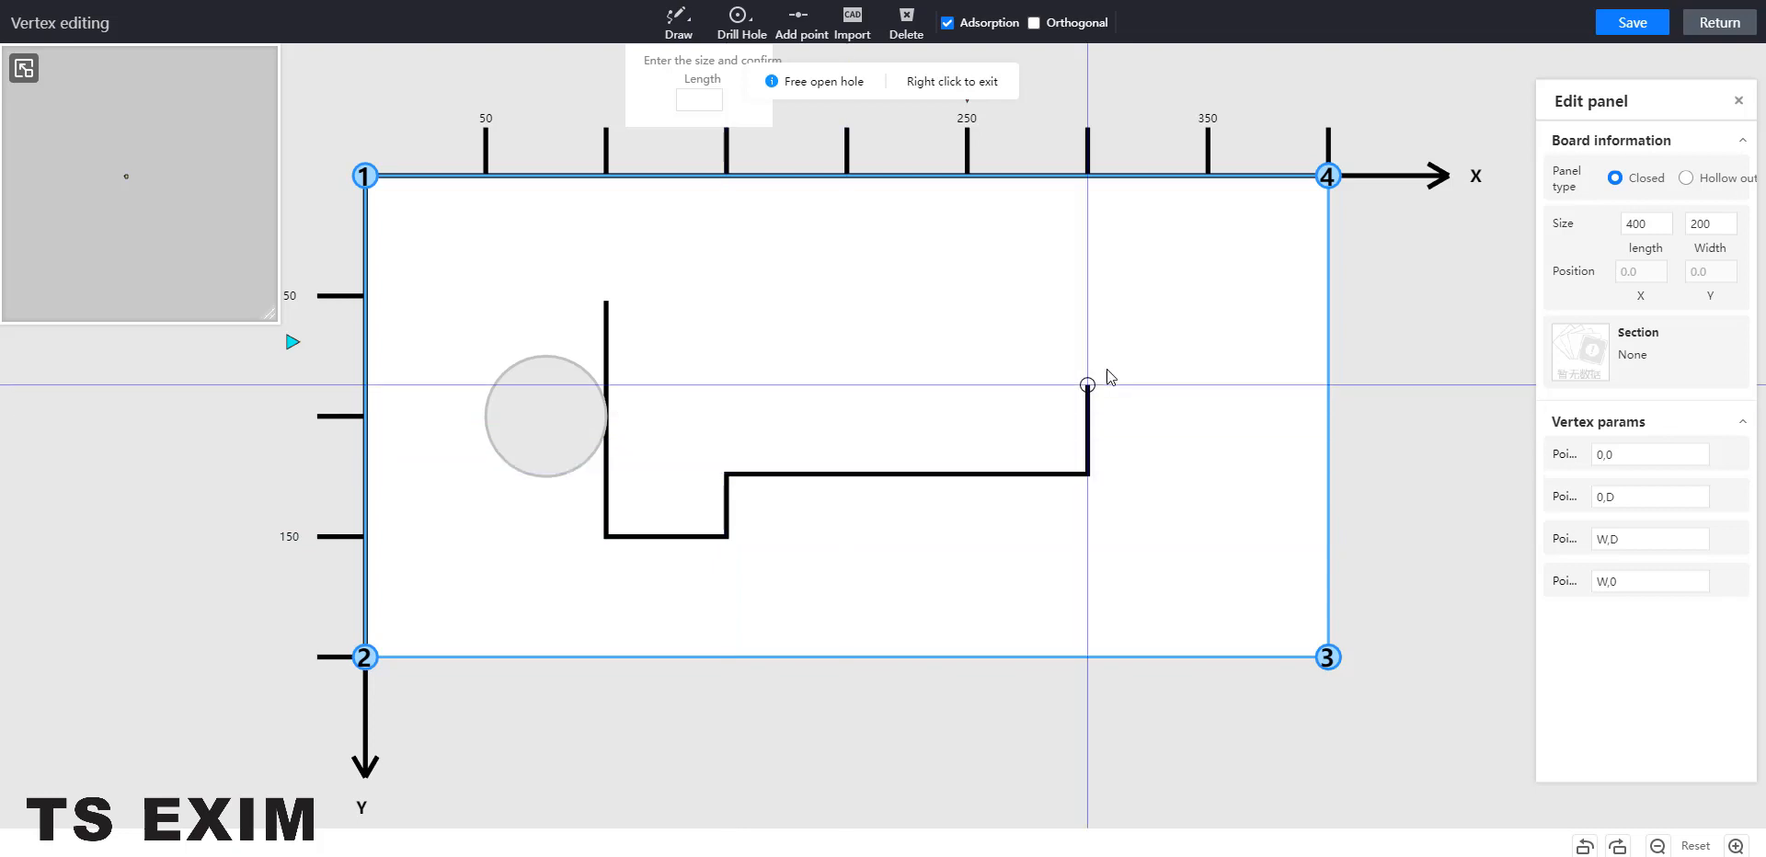
pyautogui.click(1105, 351)
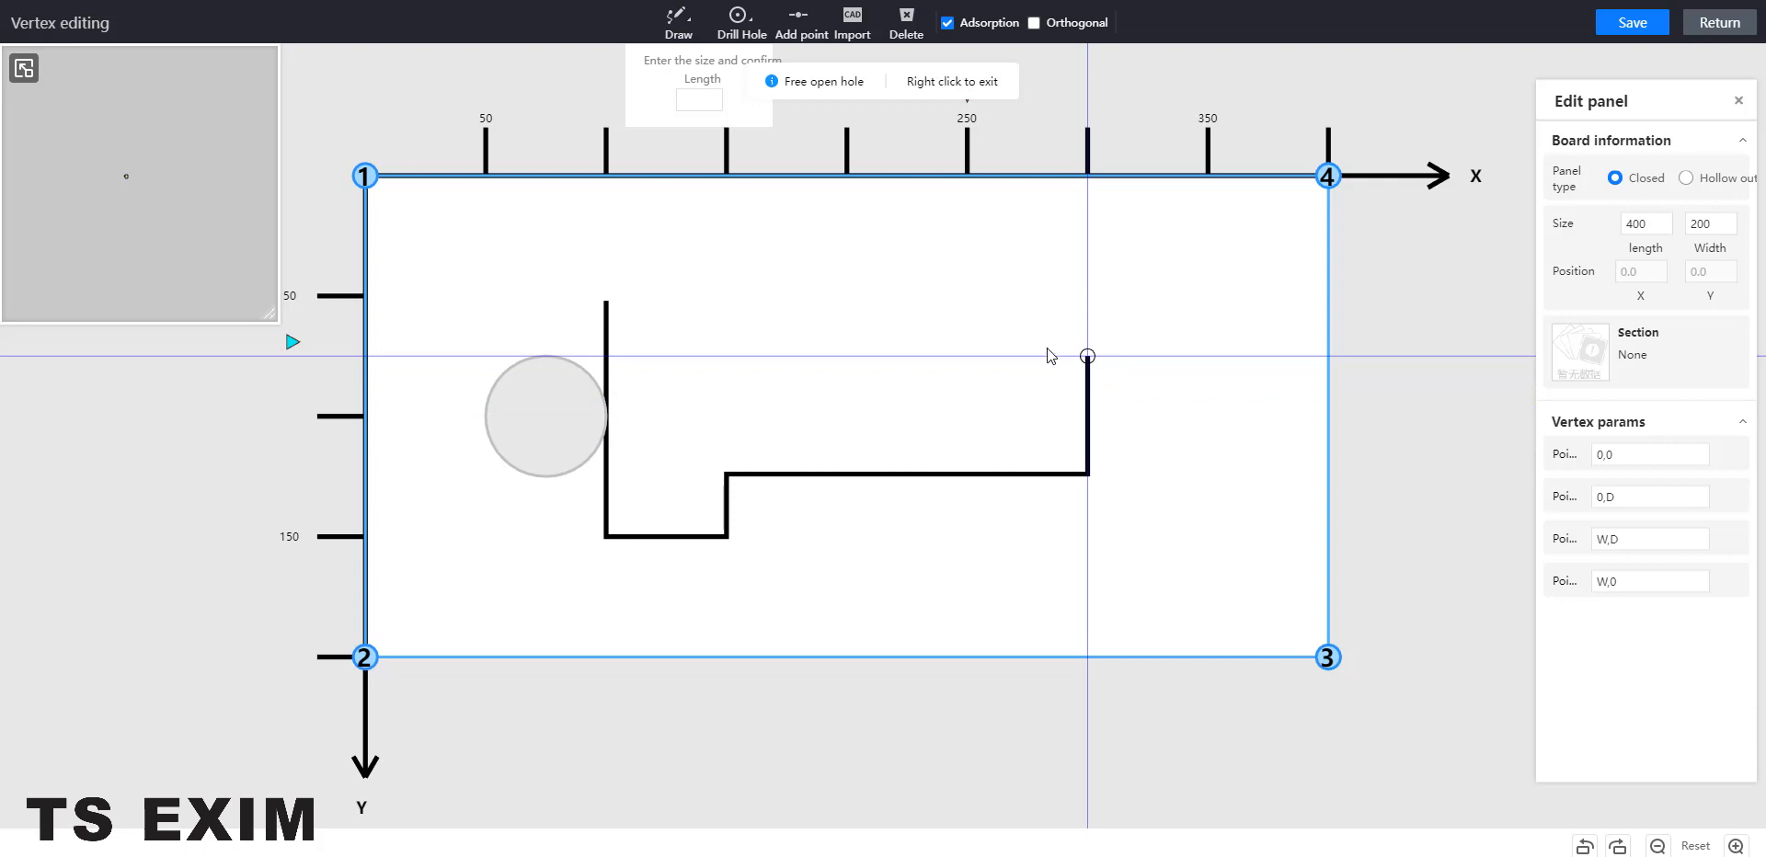
pyautogui.click(752, 356)
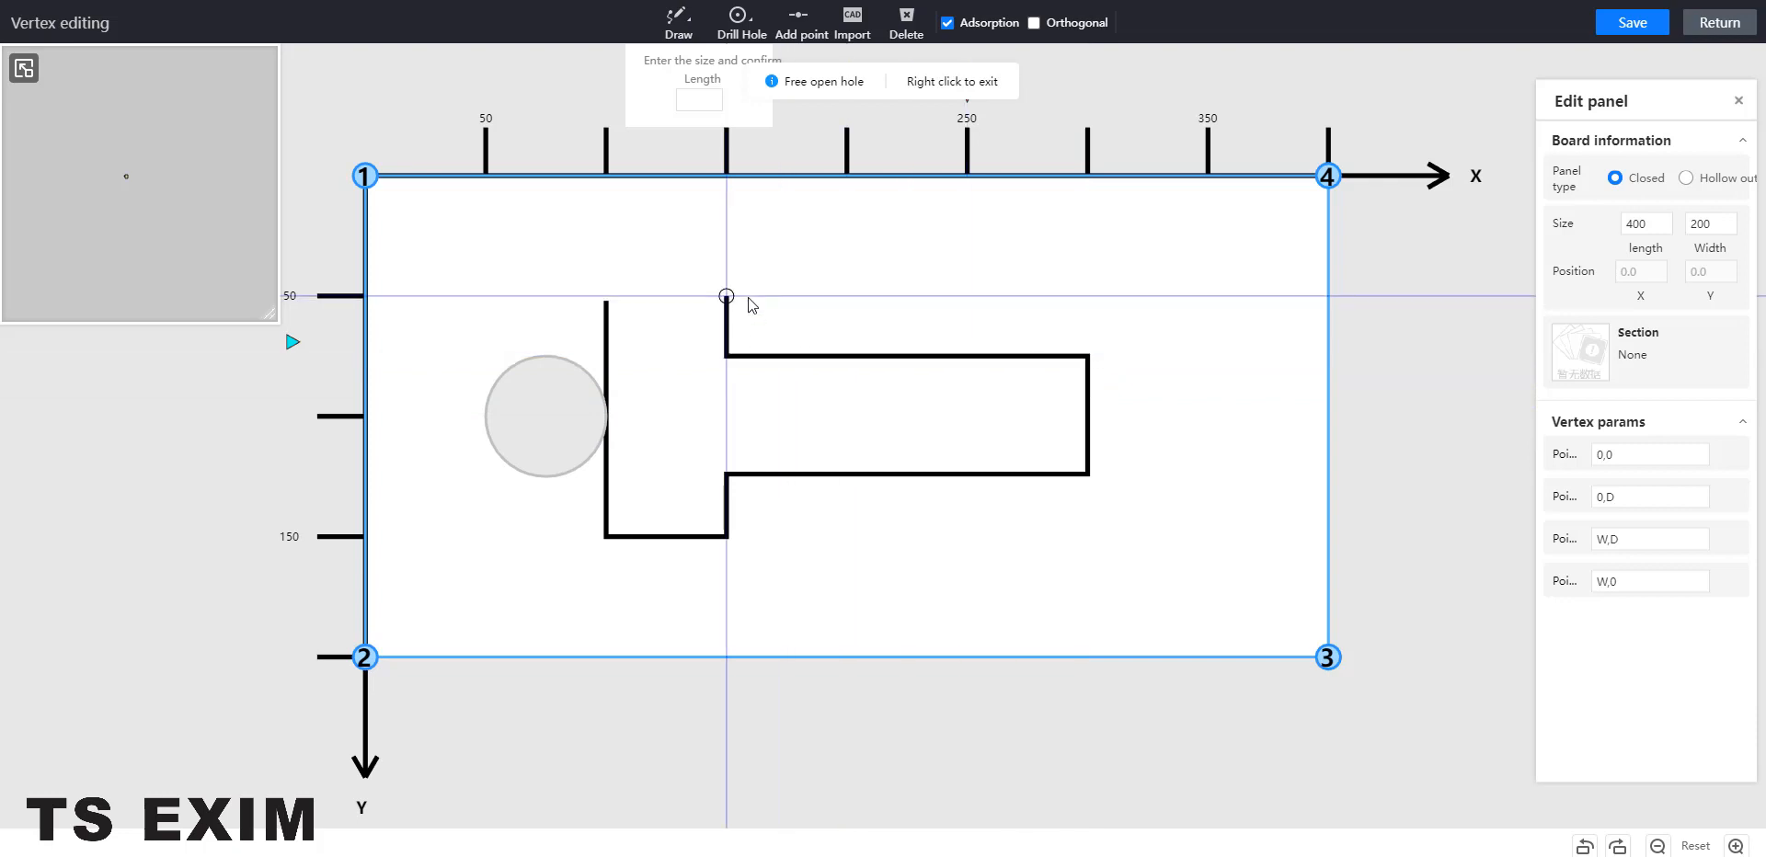
pyautogui.click(745, 296)
pyautogui.click(607, 297)
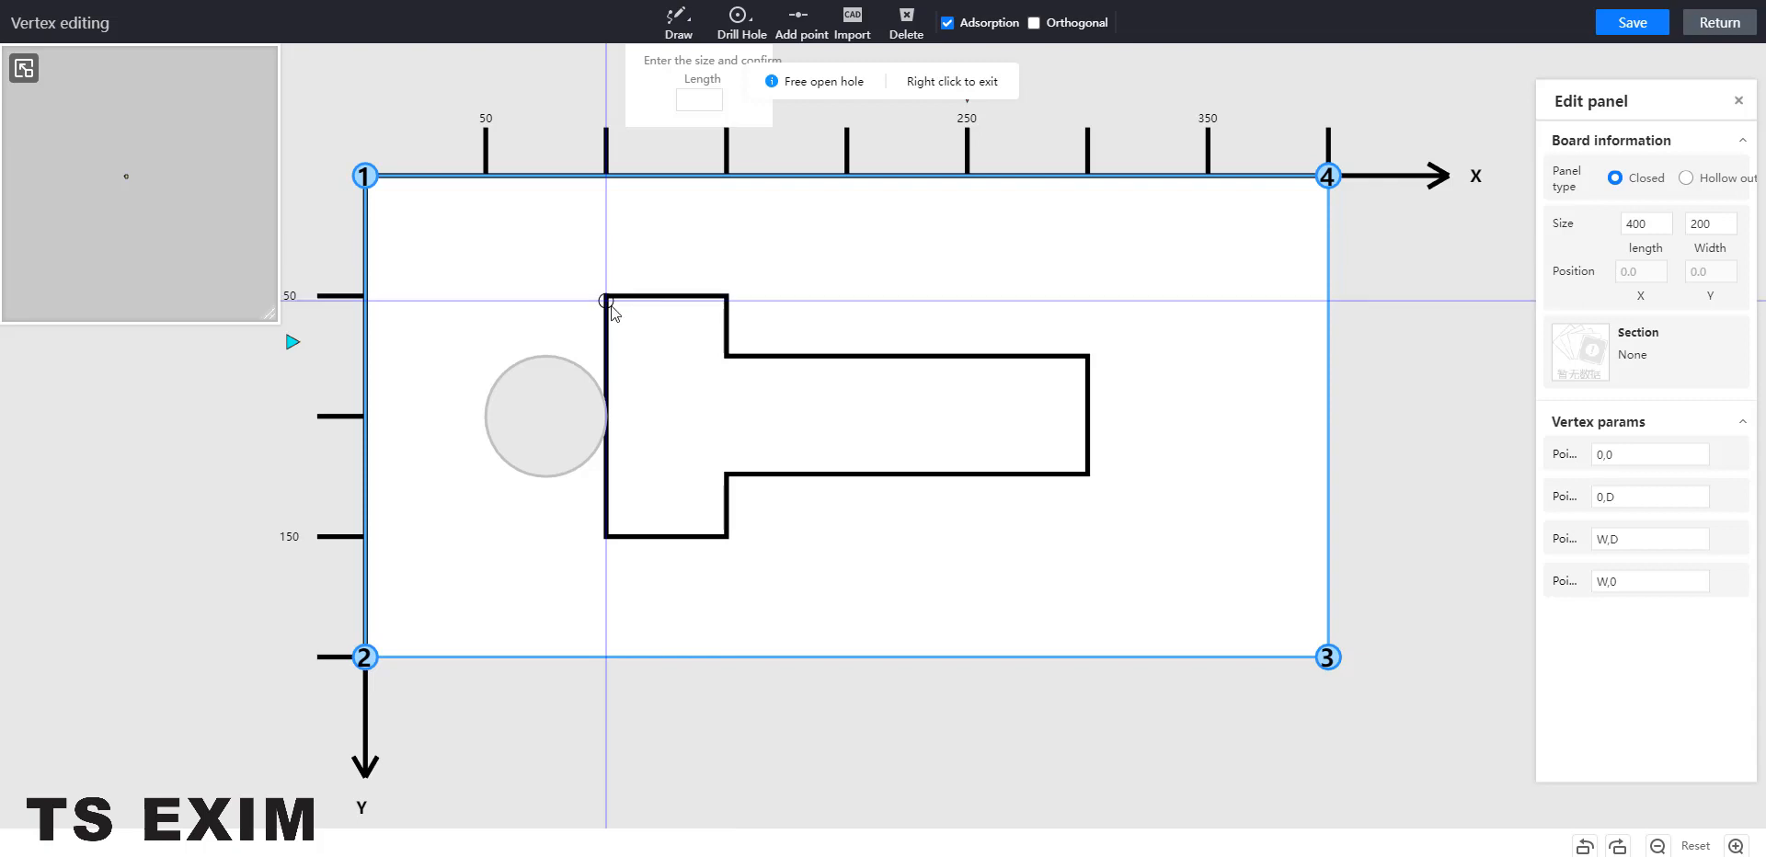
pyautogui.click(1635, 24)
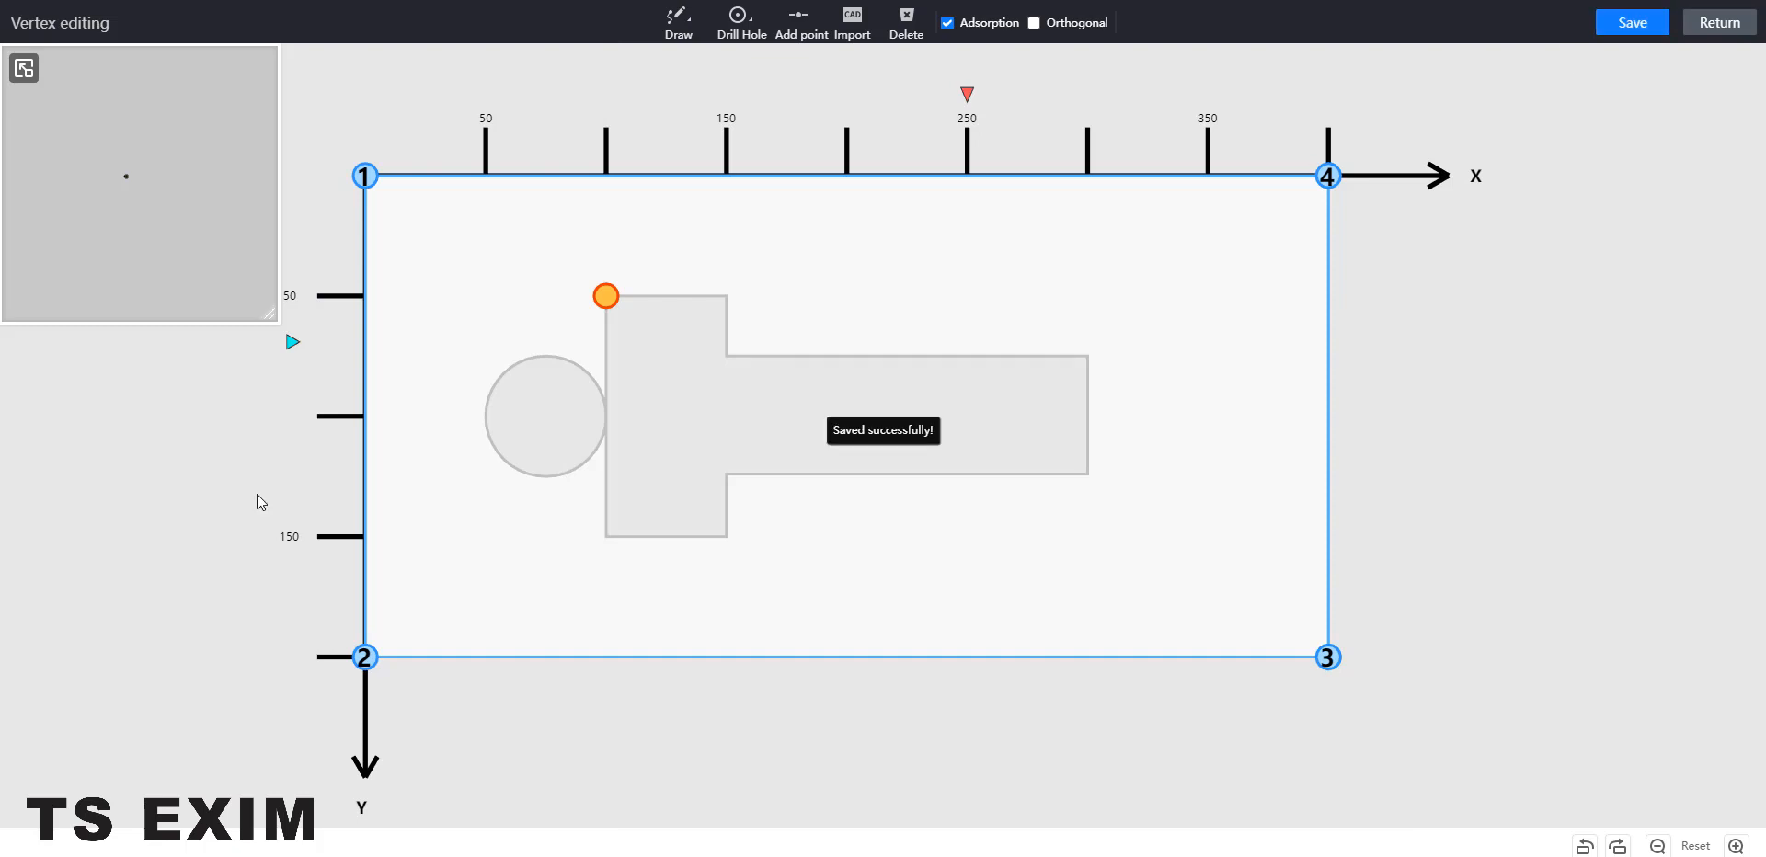
pyautogui.click(1716, 24)
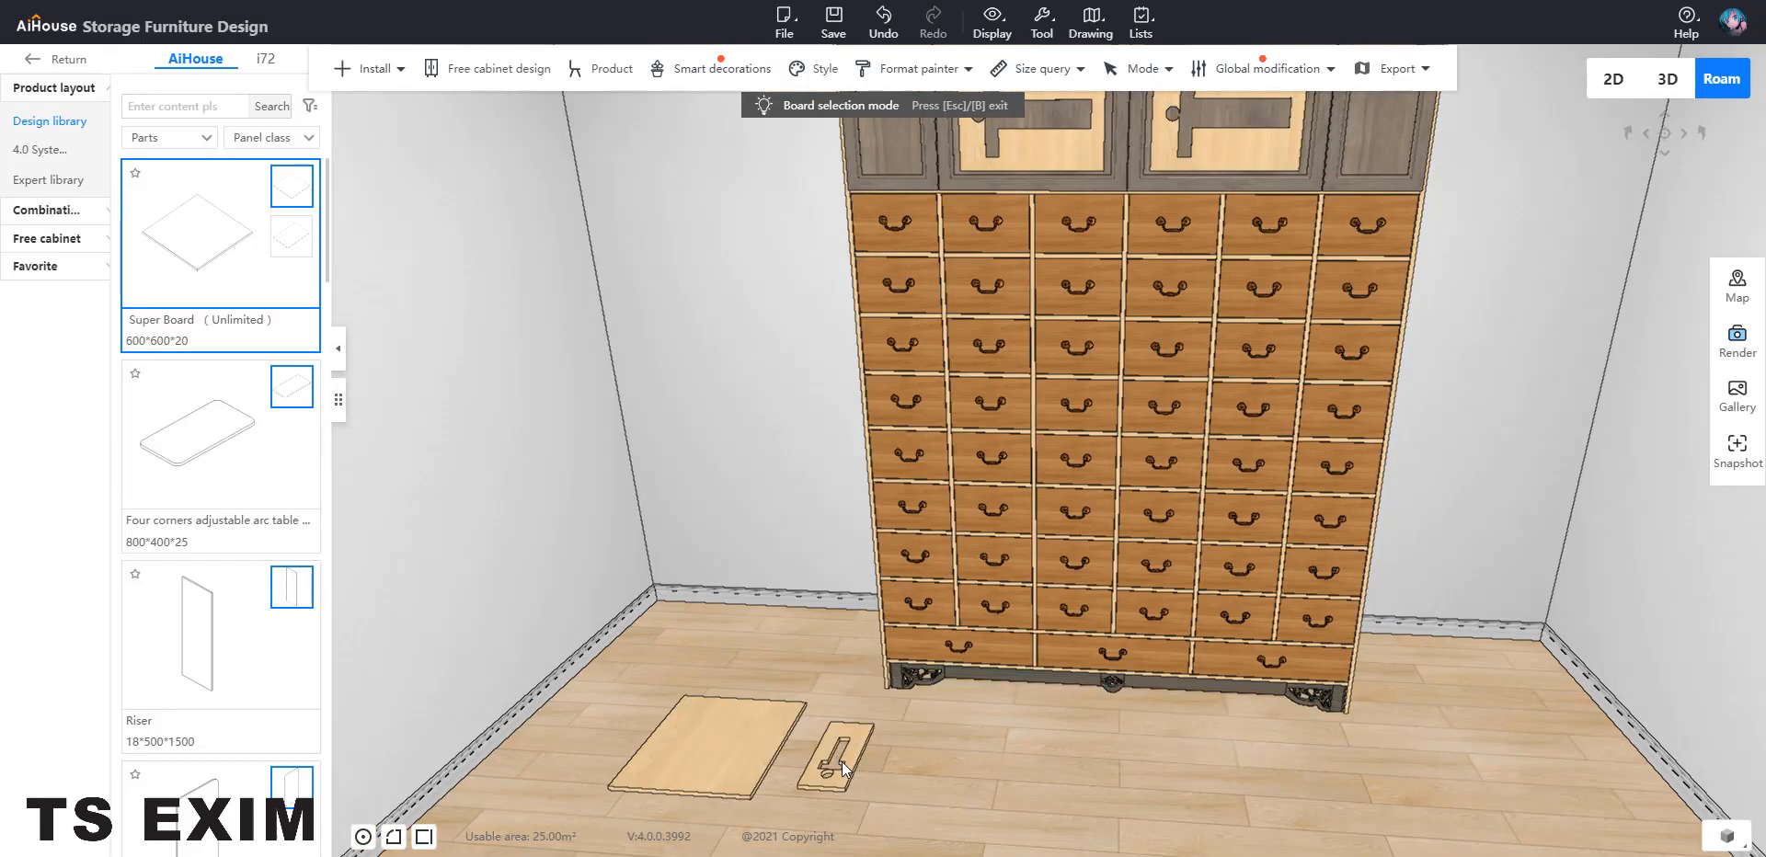
# Stand the 400 × 200 cut-out board upright by rotating it 90° about the Y axis
pyautogui.click(842, 767)
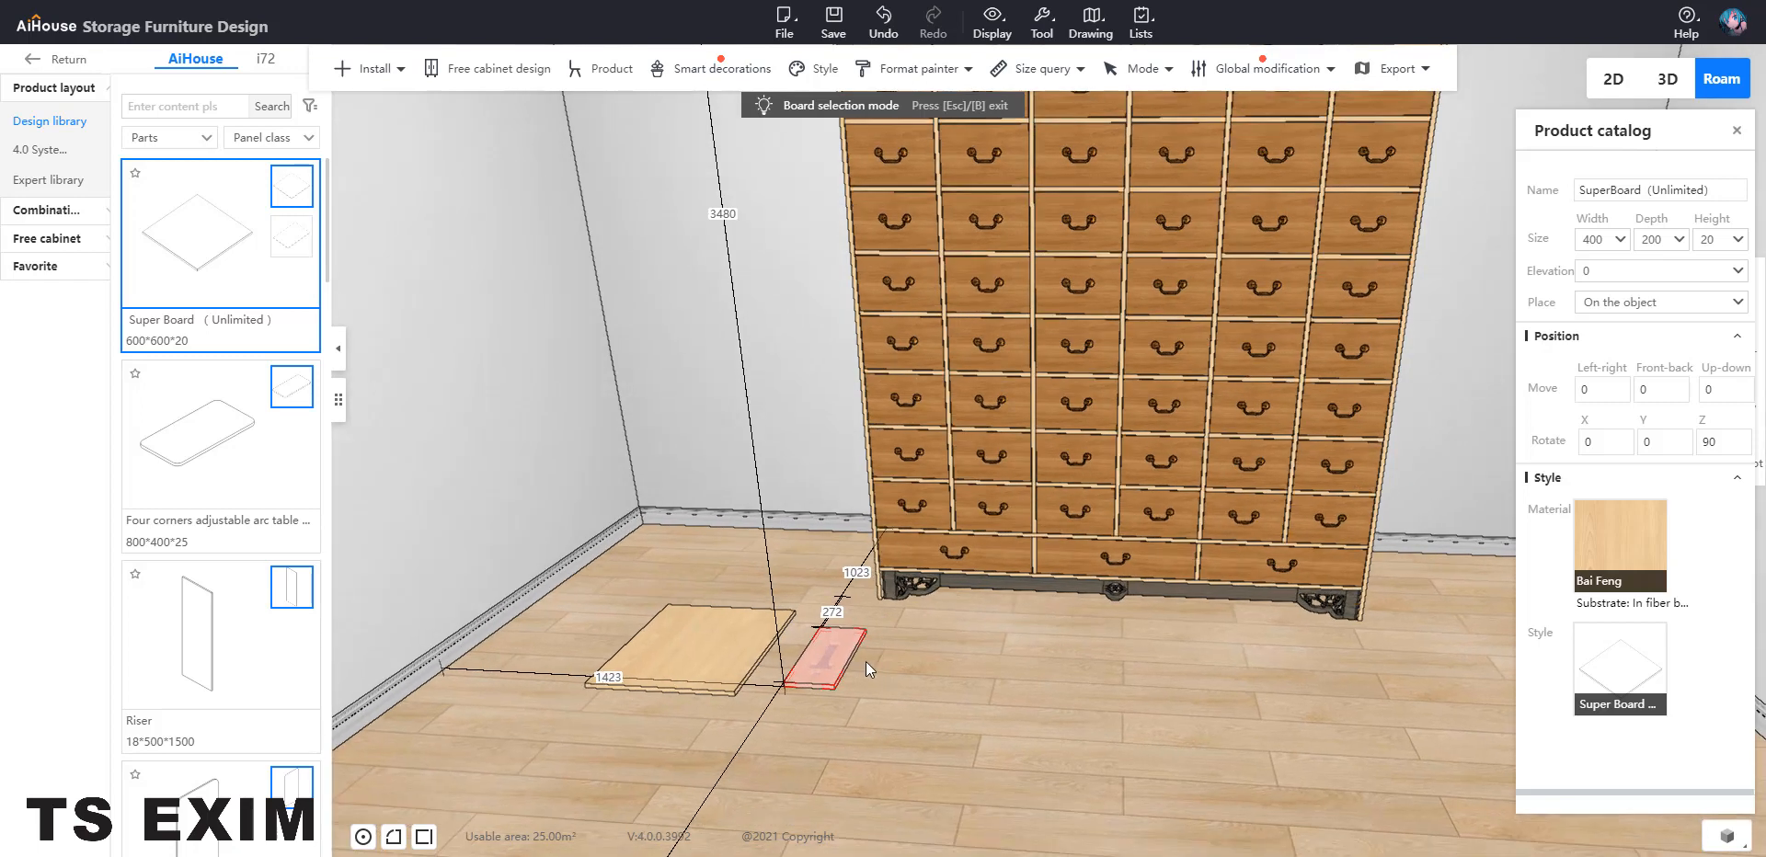
pyautogui.press('c')
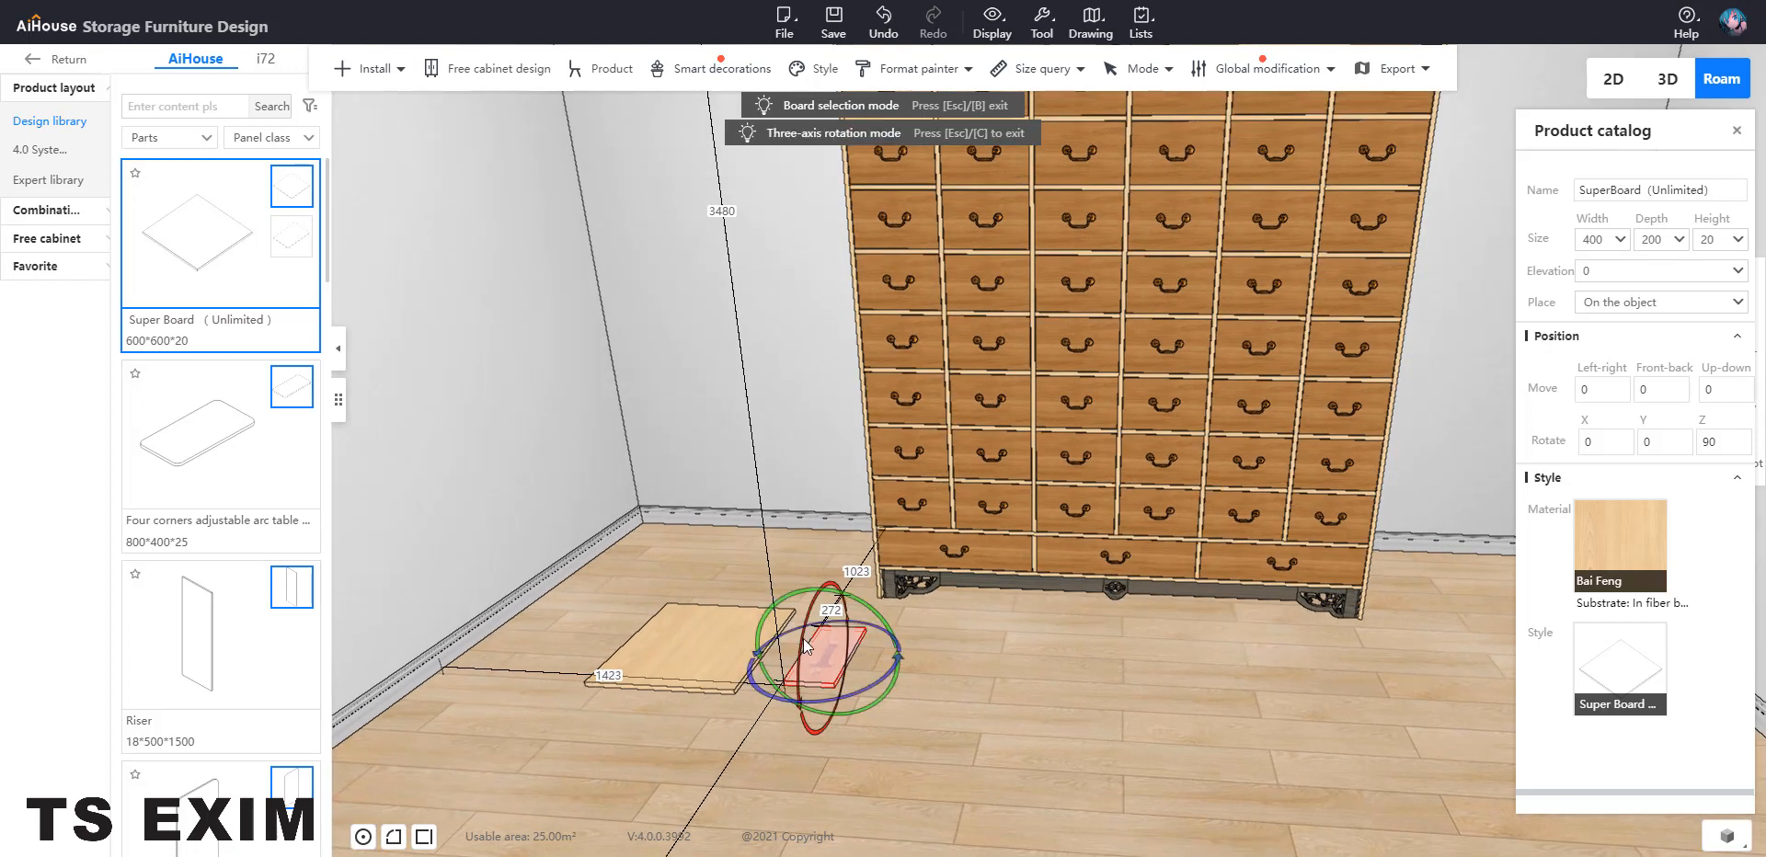
pyautogui.moveTo(805, 643); pyautogui.dragTo(1308, 364)
pyautogui.scroll(1, 929, 620)
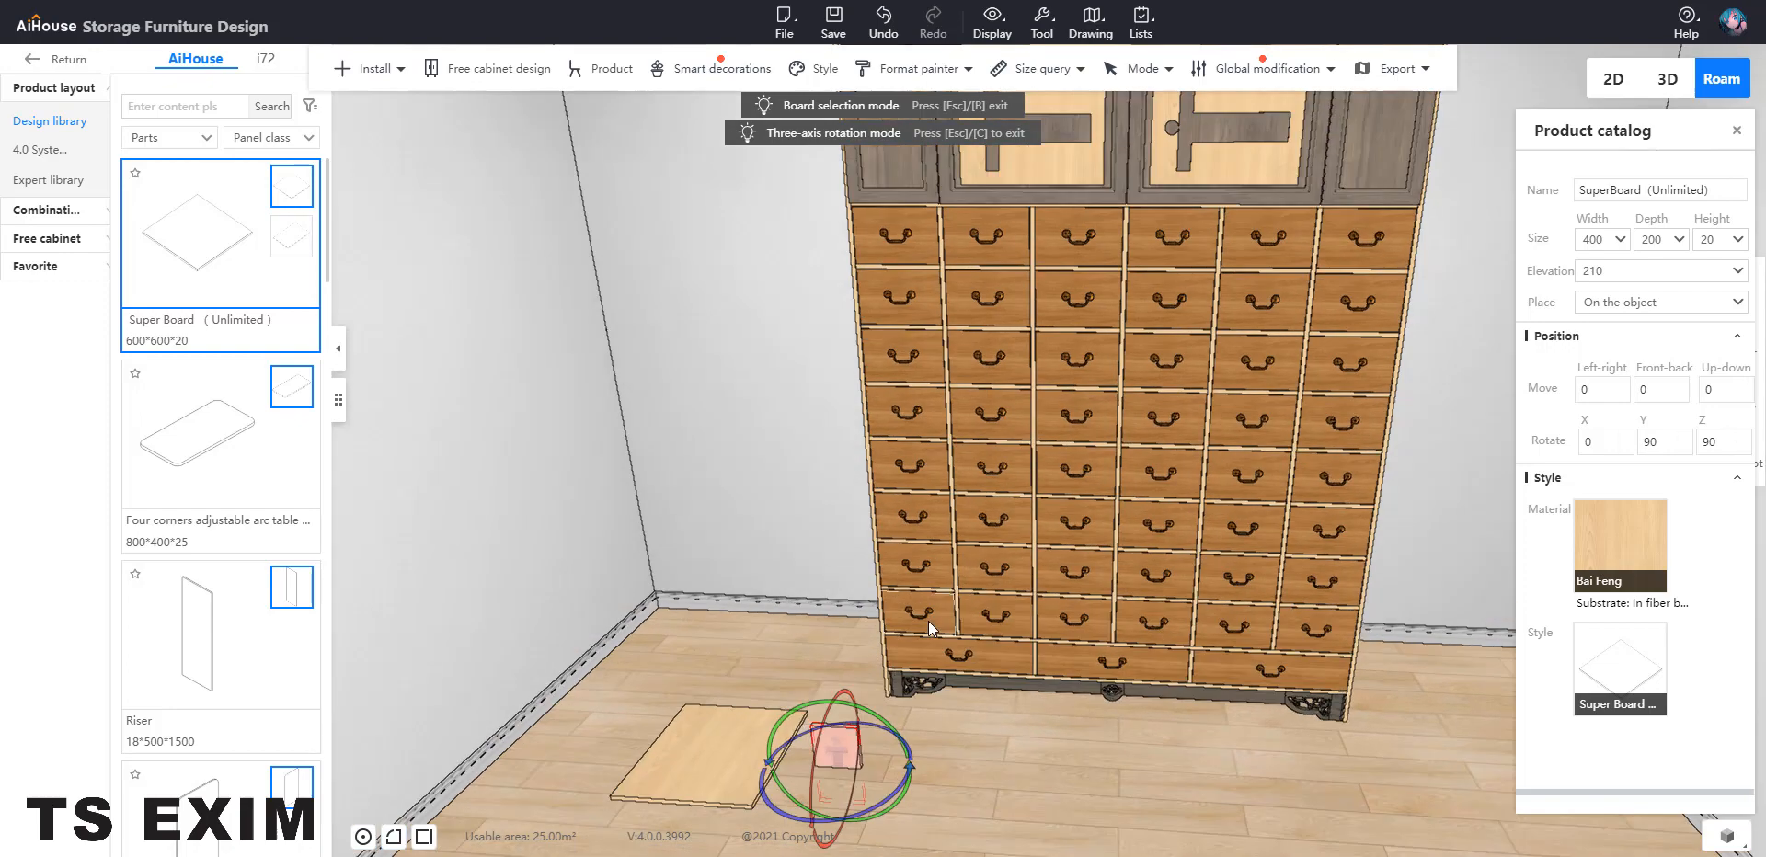
pyautogui.moveTo(909, 645); pyautogui.dragTo(885, 680, button='right')
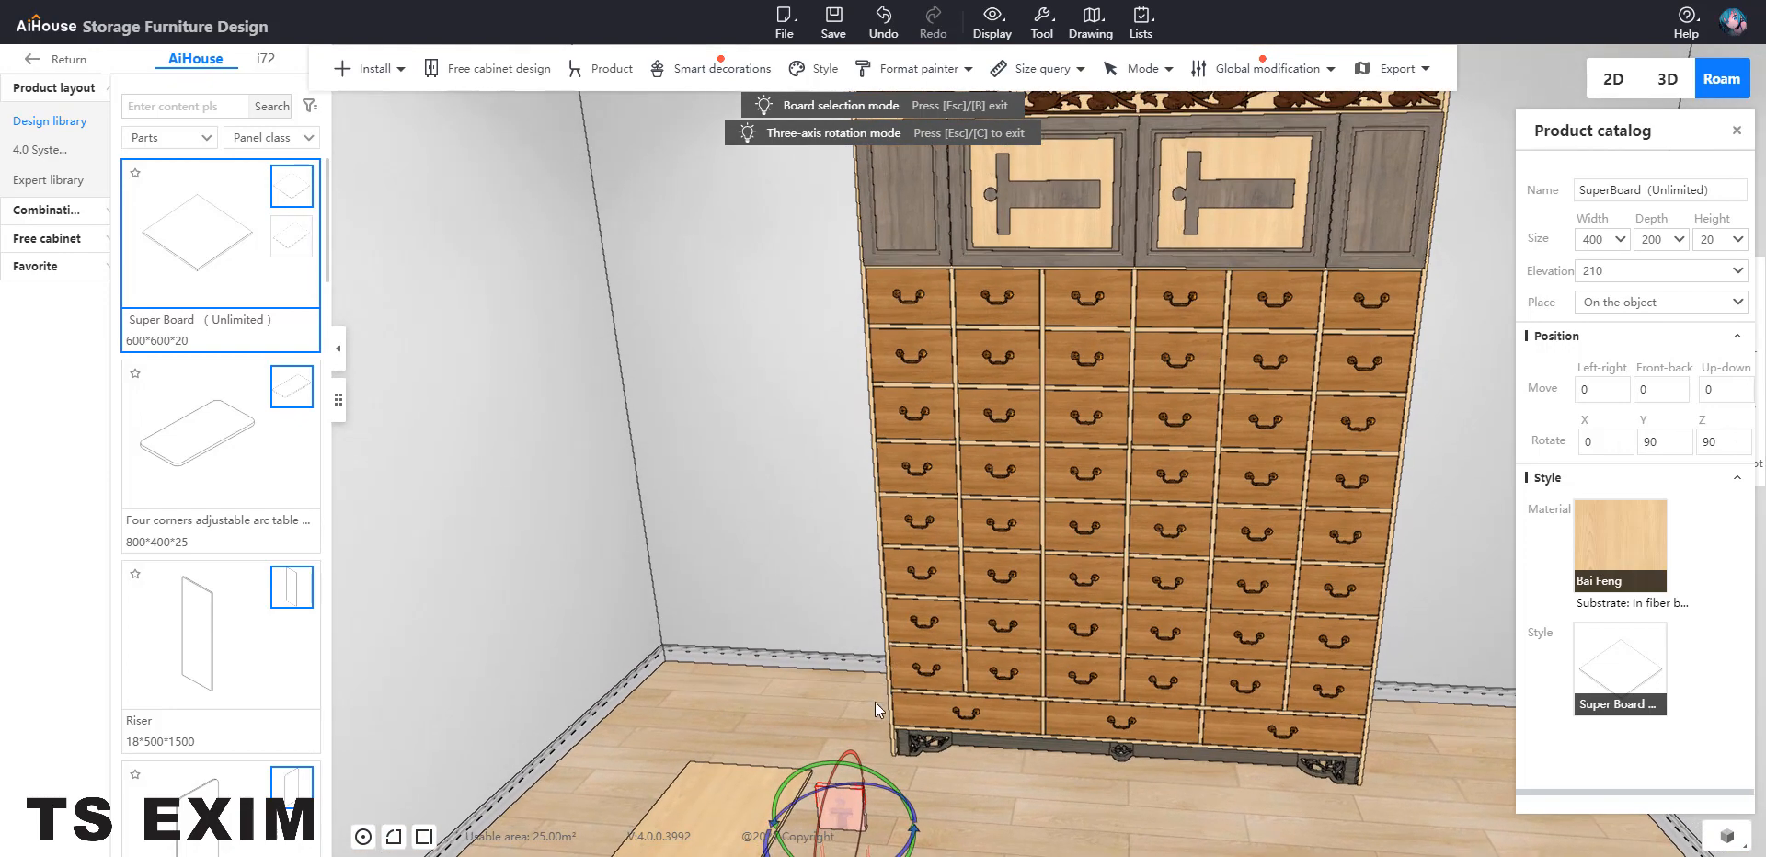
# Raise the upright 400 × 200 board from the floor to elevation 2952.6 beside the cabinet's upper doors
pyautogui.press('c')
pyautogui.press('c')
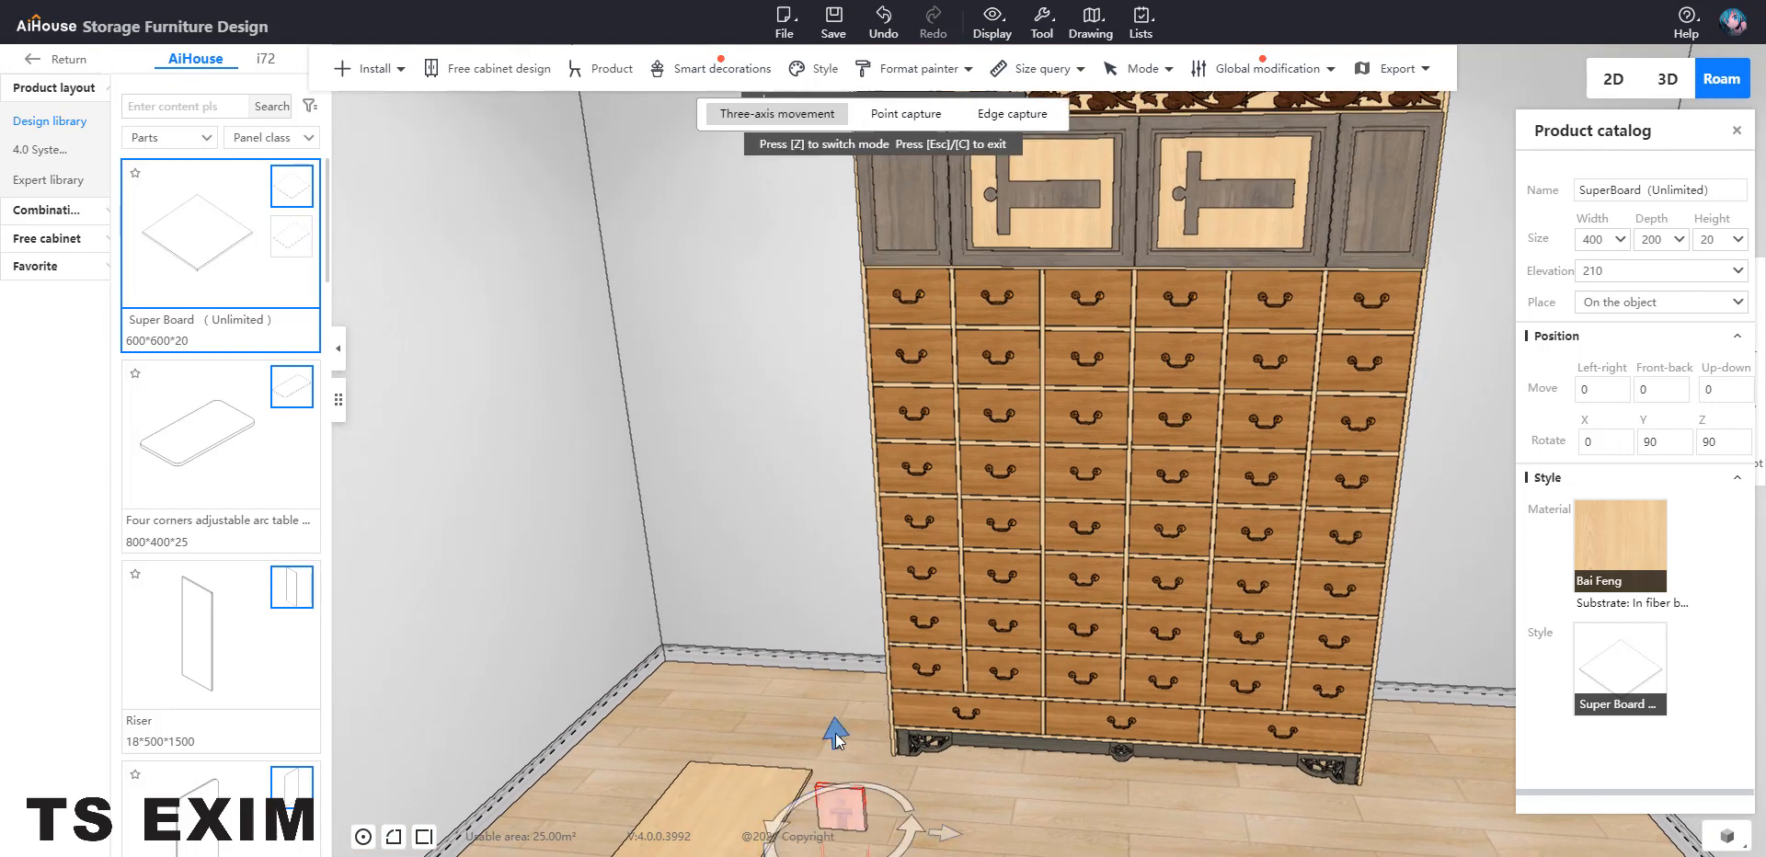
pyautogui.moveTo(835, 740); pyautogui.dragTo(846, 235)
pyautogui.scroll(2, 746, 292)
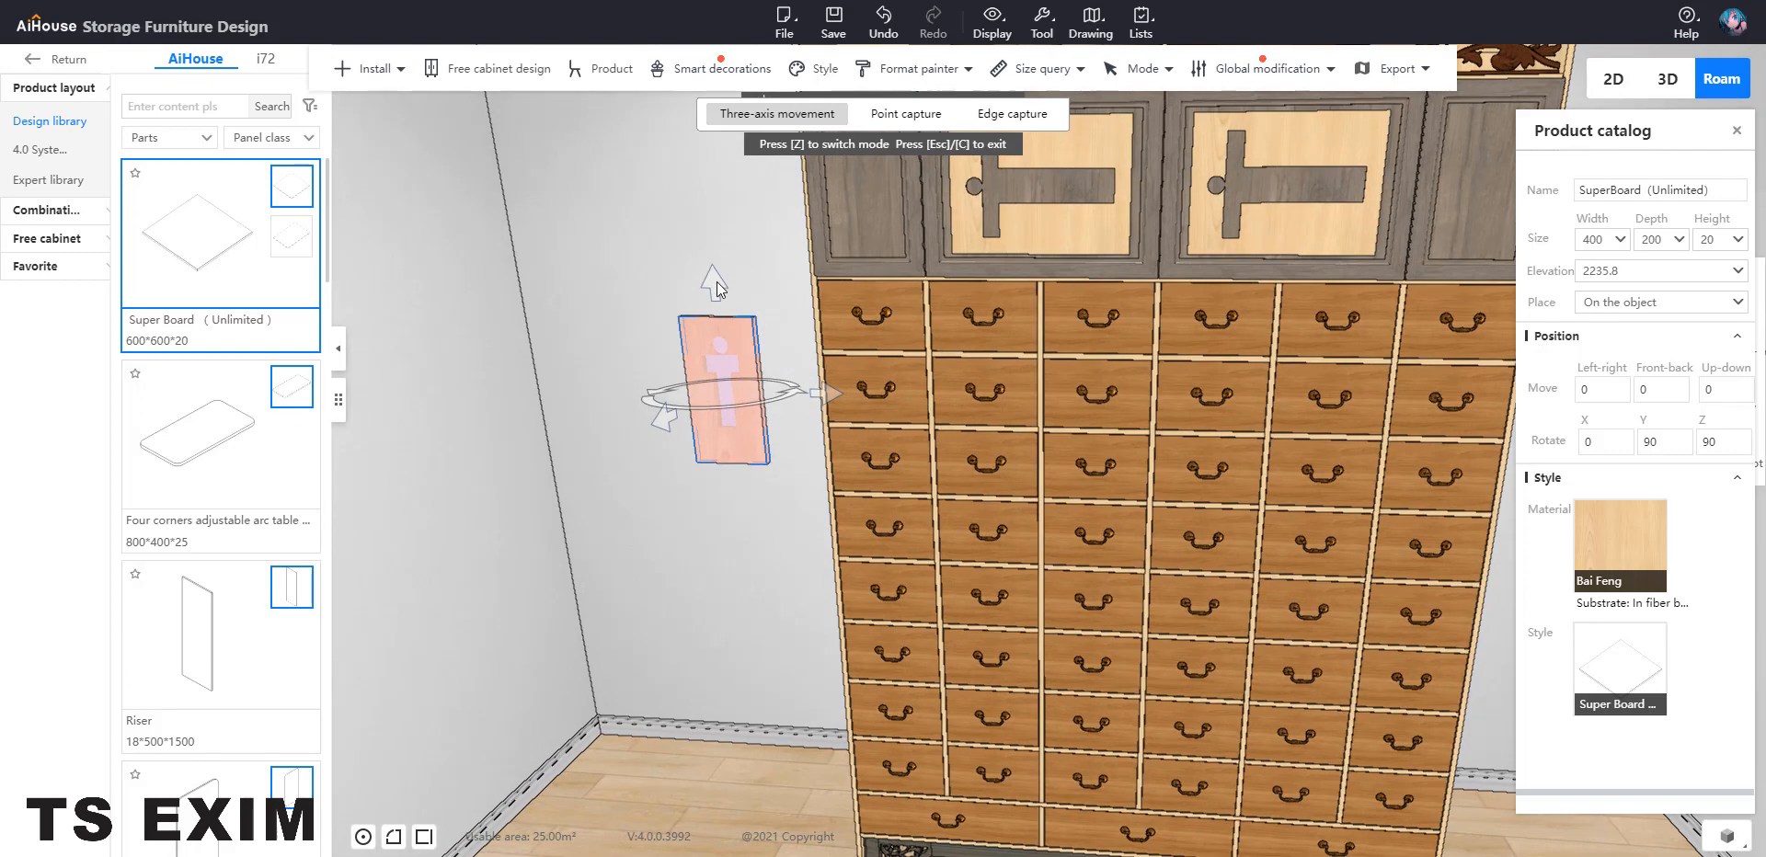
pyautogui.moveTo(716, 284); pyautogui.dragTo(716, 167)
pyautogui.scroll(5, 699, 276)
pyautogui.moveTo(688, 296); pyautogui.dragTo(905, 382, button='right')
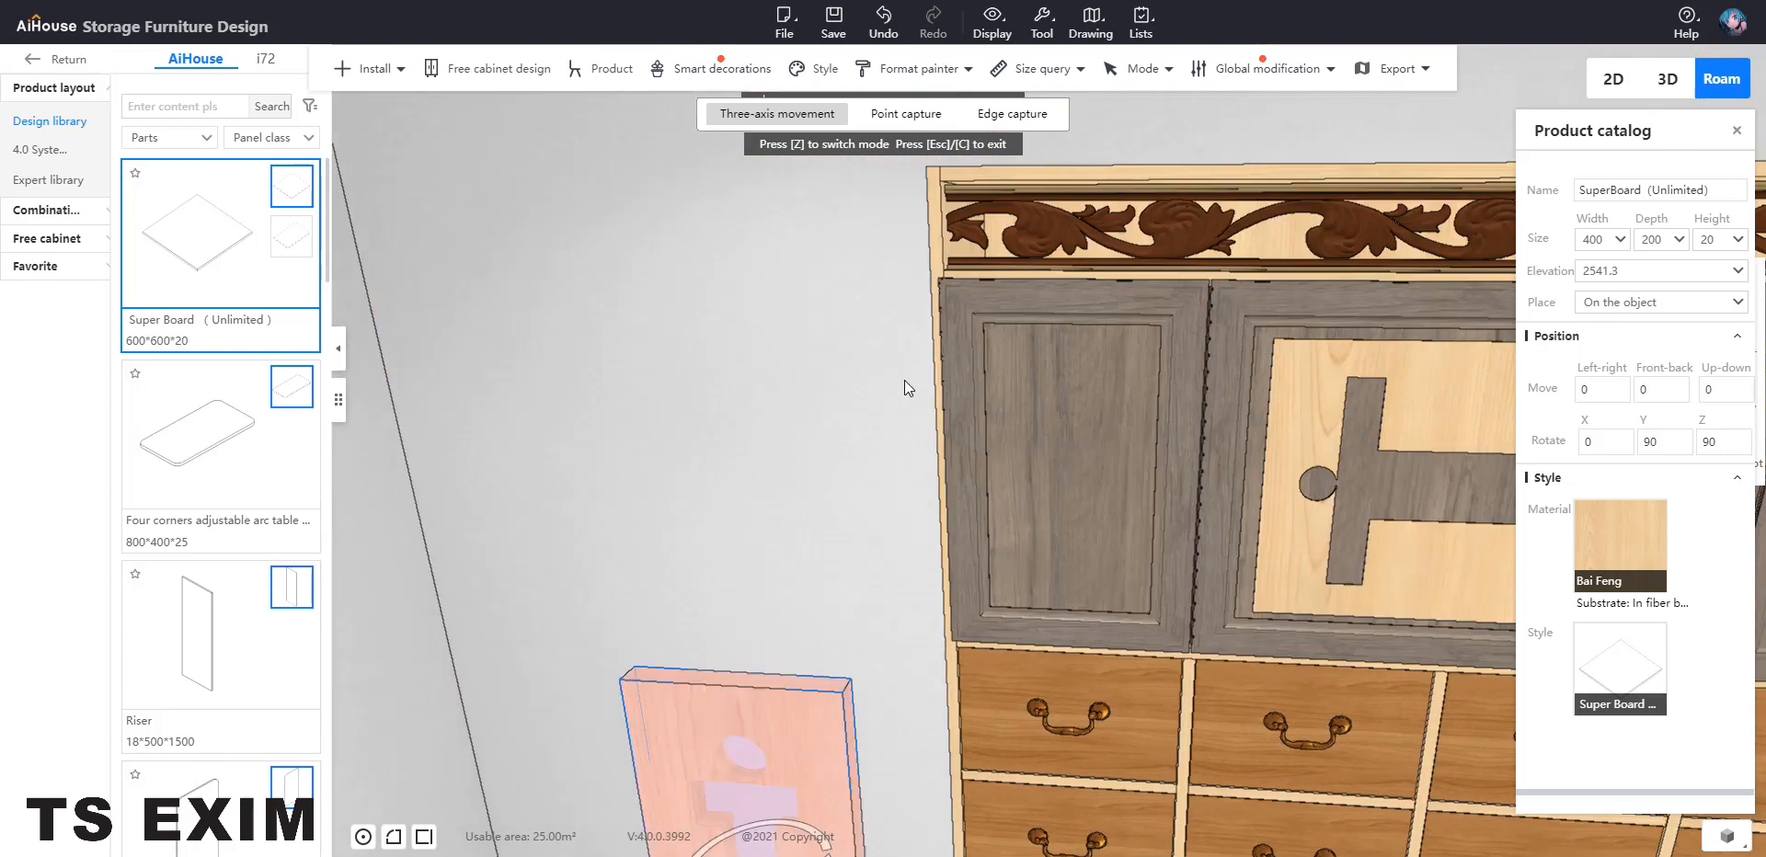
pyautogui.scroll(-5, 903, 379)
pyautogui.moveTo(909, 821); pyautogui.dragTo(925, 614)
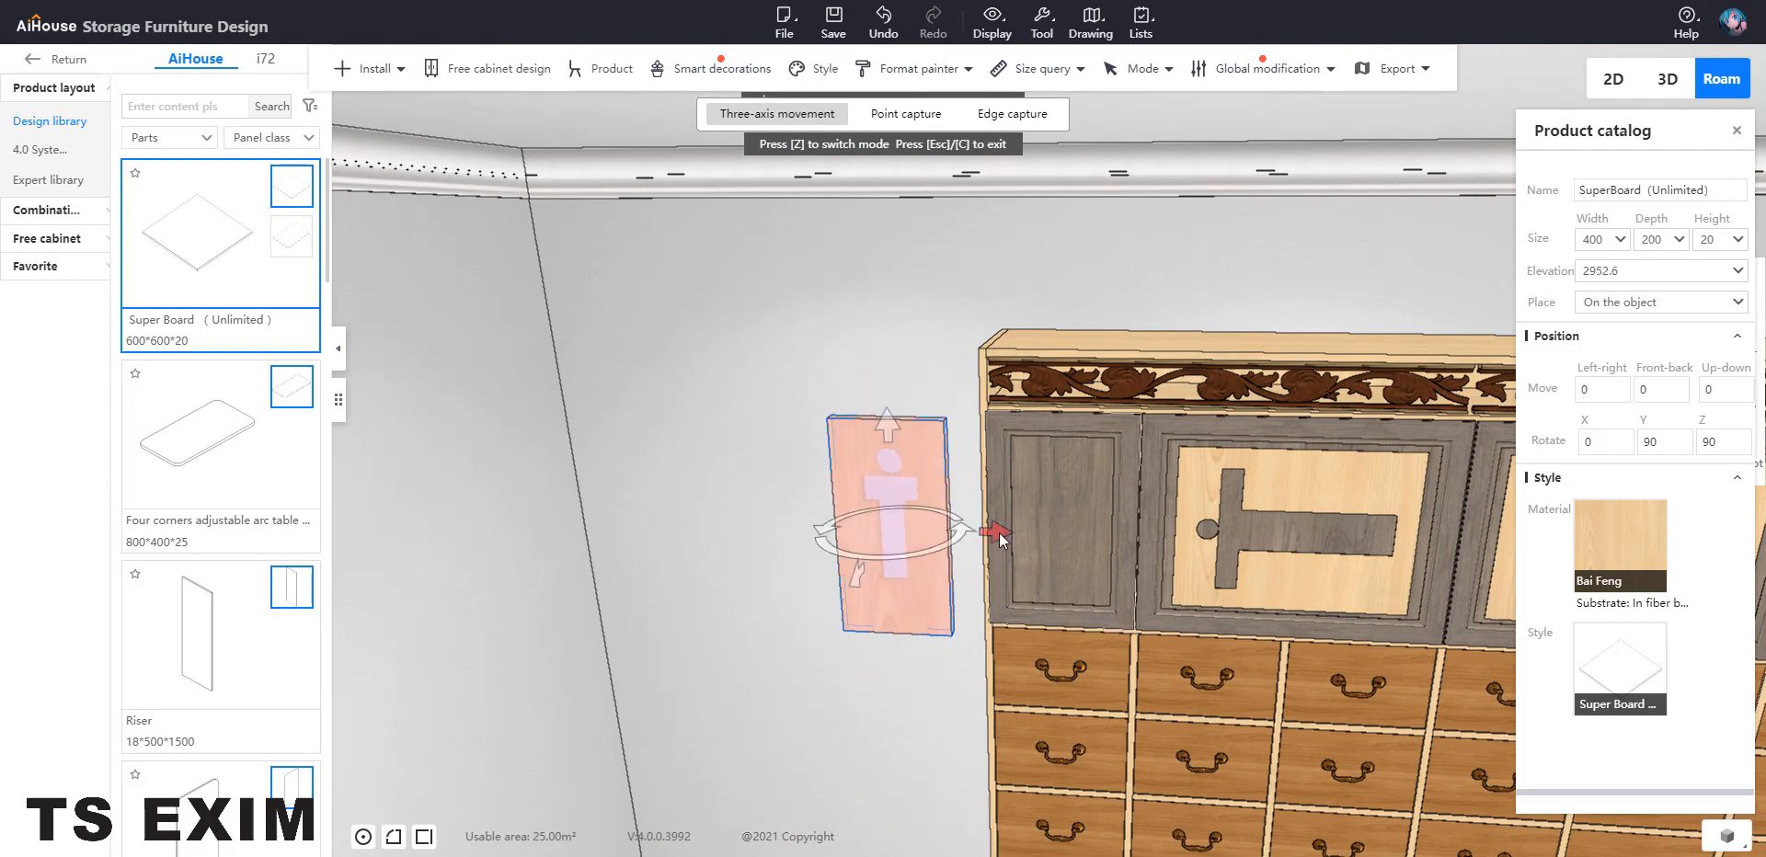
# Move the upright board against the narrow left upper door and centre it there at elevation 2788.6
pyautogui.moveTo(997, 532); pyautogui.dragTo(1161, 547)
pyautogui.moveTo(1186, 543); pyautogui.dragTo(1358, 559, button='right')
pyautogui.moveTo(1138, 536); pyautogui.dragTo(940, 471)
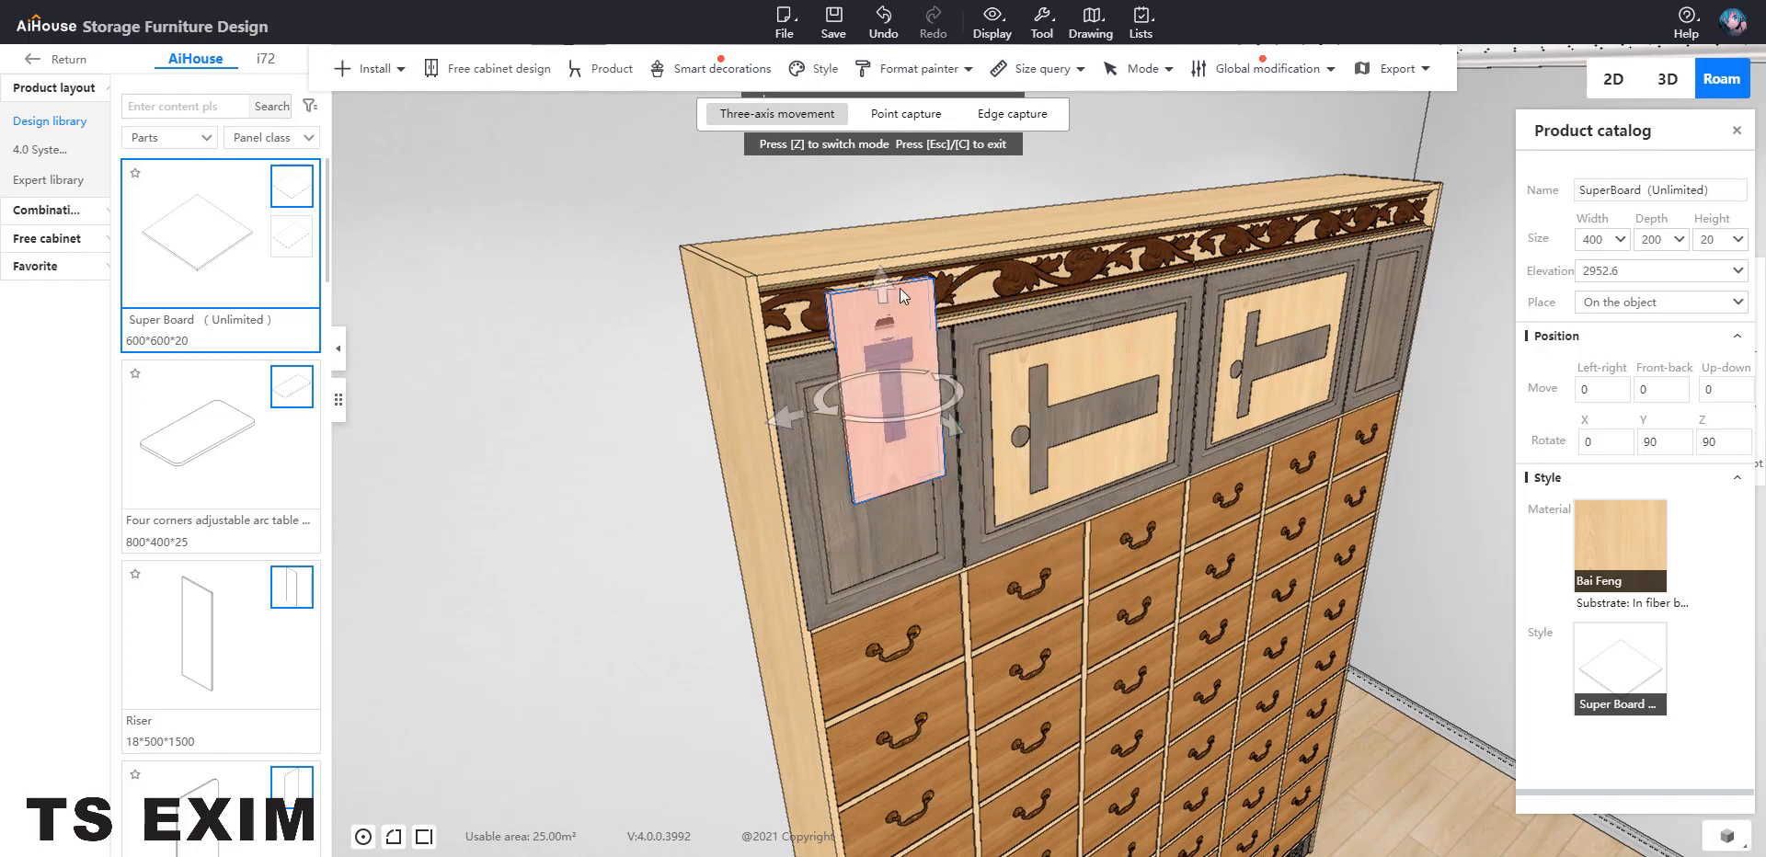
pyautogui.moveTo(886, 302); pyautogui.dragTo(886, 387)
pyautogui.moveTo(776, 505); pyautogui.dragTo(765, 510)
pyautogui.moveTo(1206, 593); pyautogui.dragTo(988, 538, button='right')
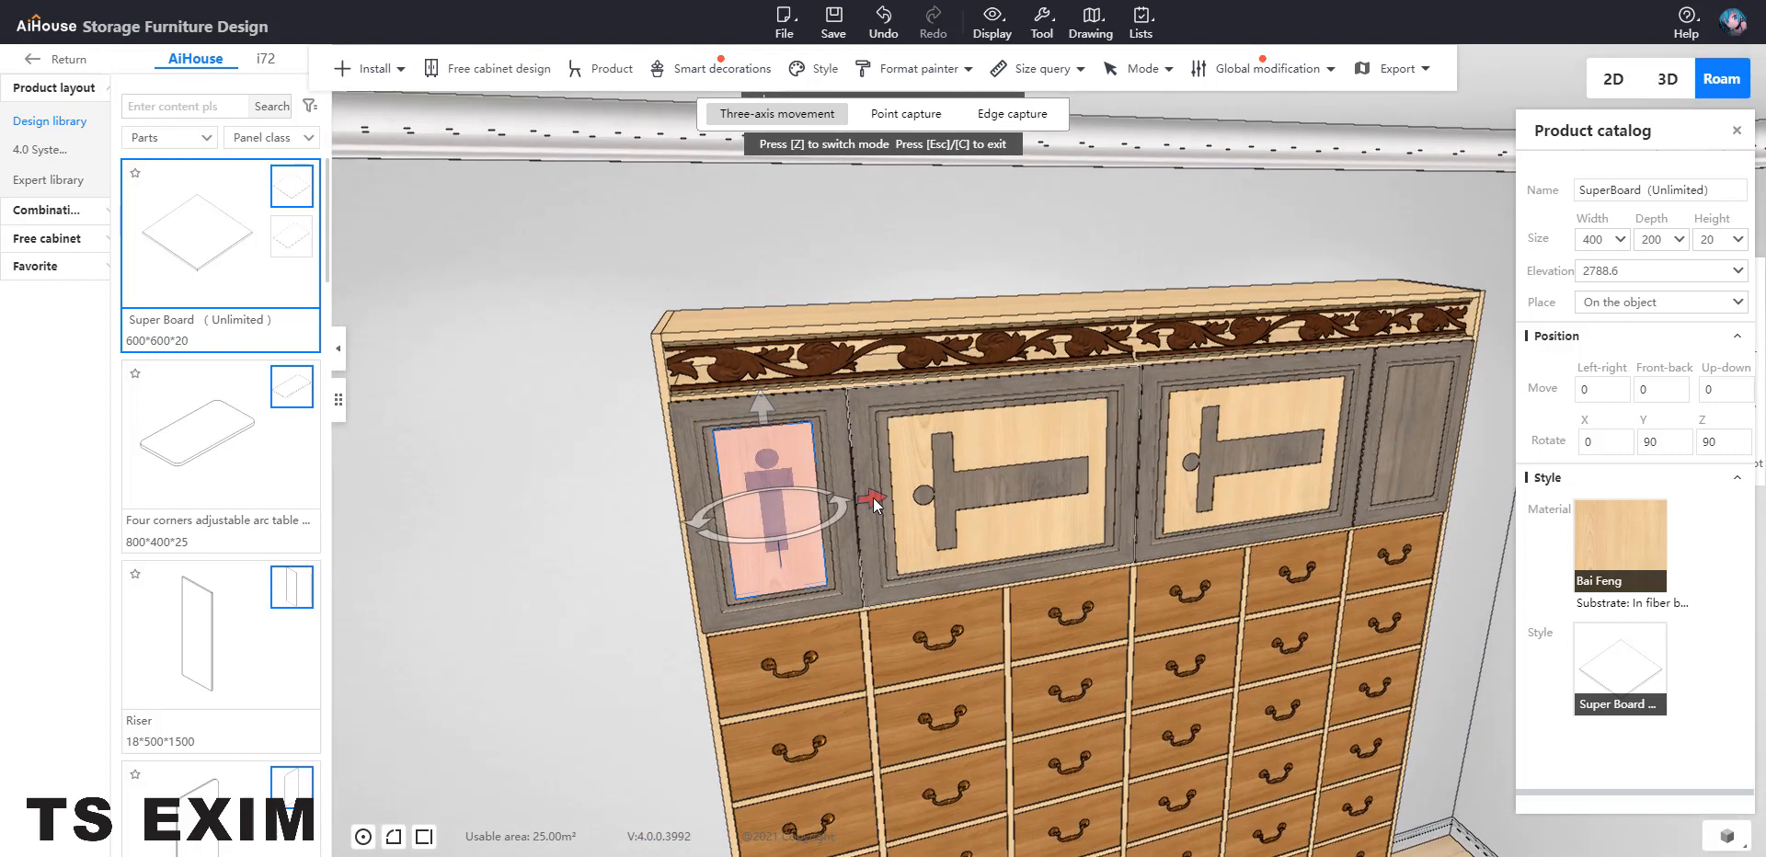
# Duplicate the narrow cut-out board and place the copy on the narrow right upper door at elevation 2777.6
pyautogui.moveTo(891, 499); pyautogui.dragTo(1440, 599)
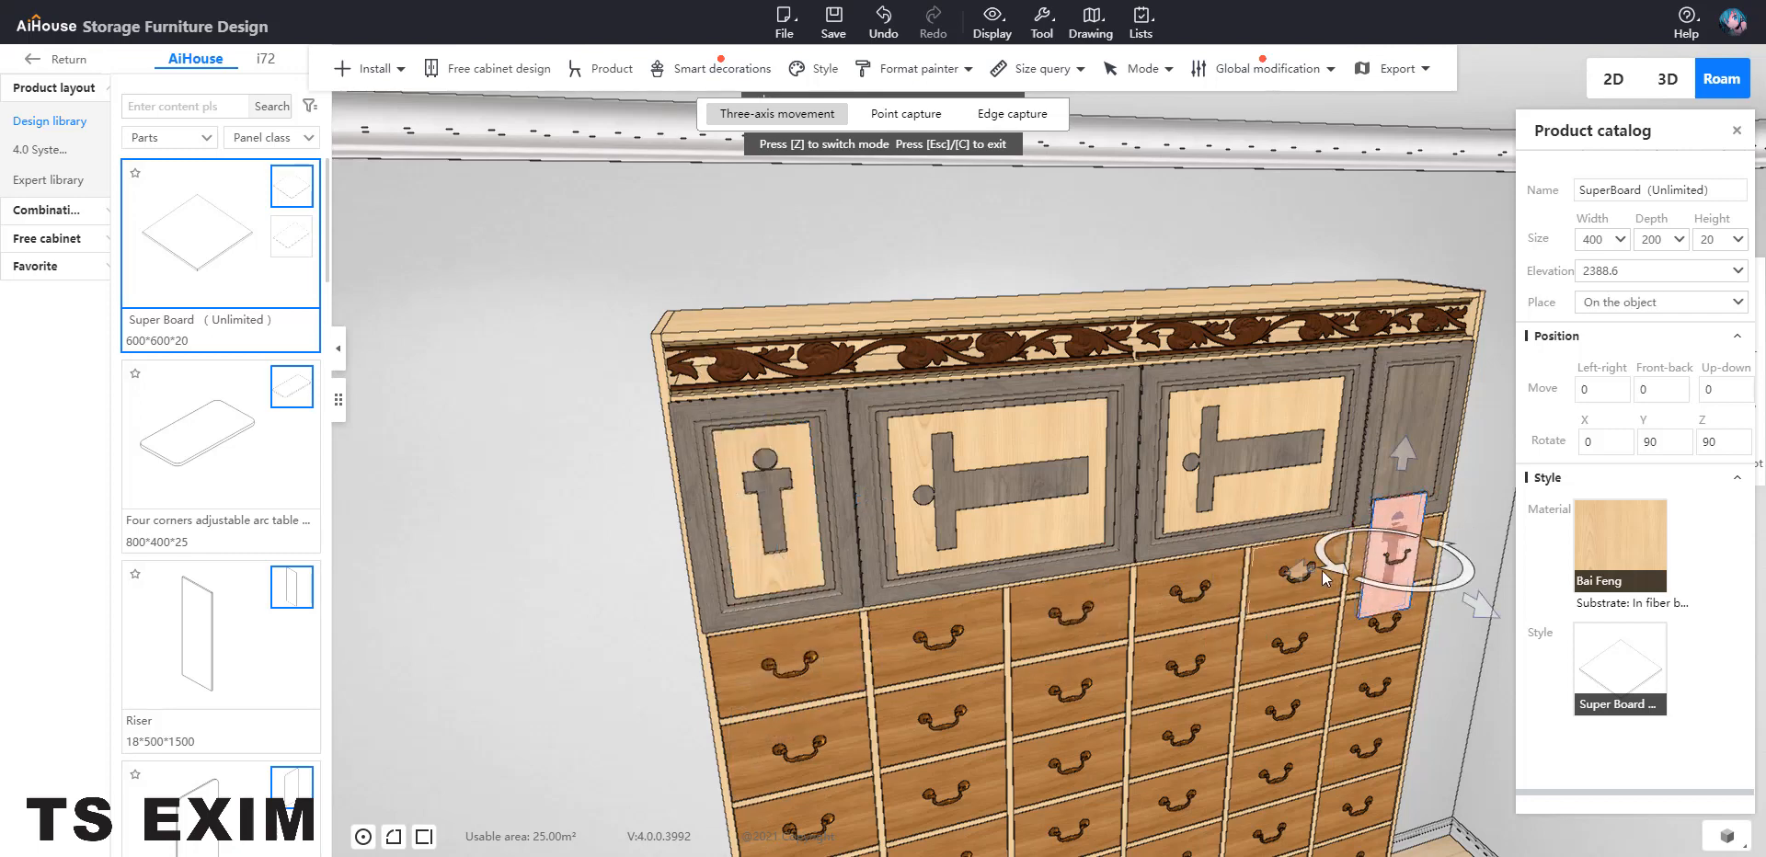
pyautogui.moveTo(1304, 569); pyautogui.dragTo(1306, 572)
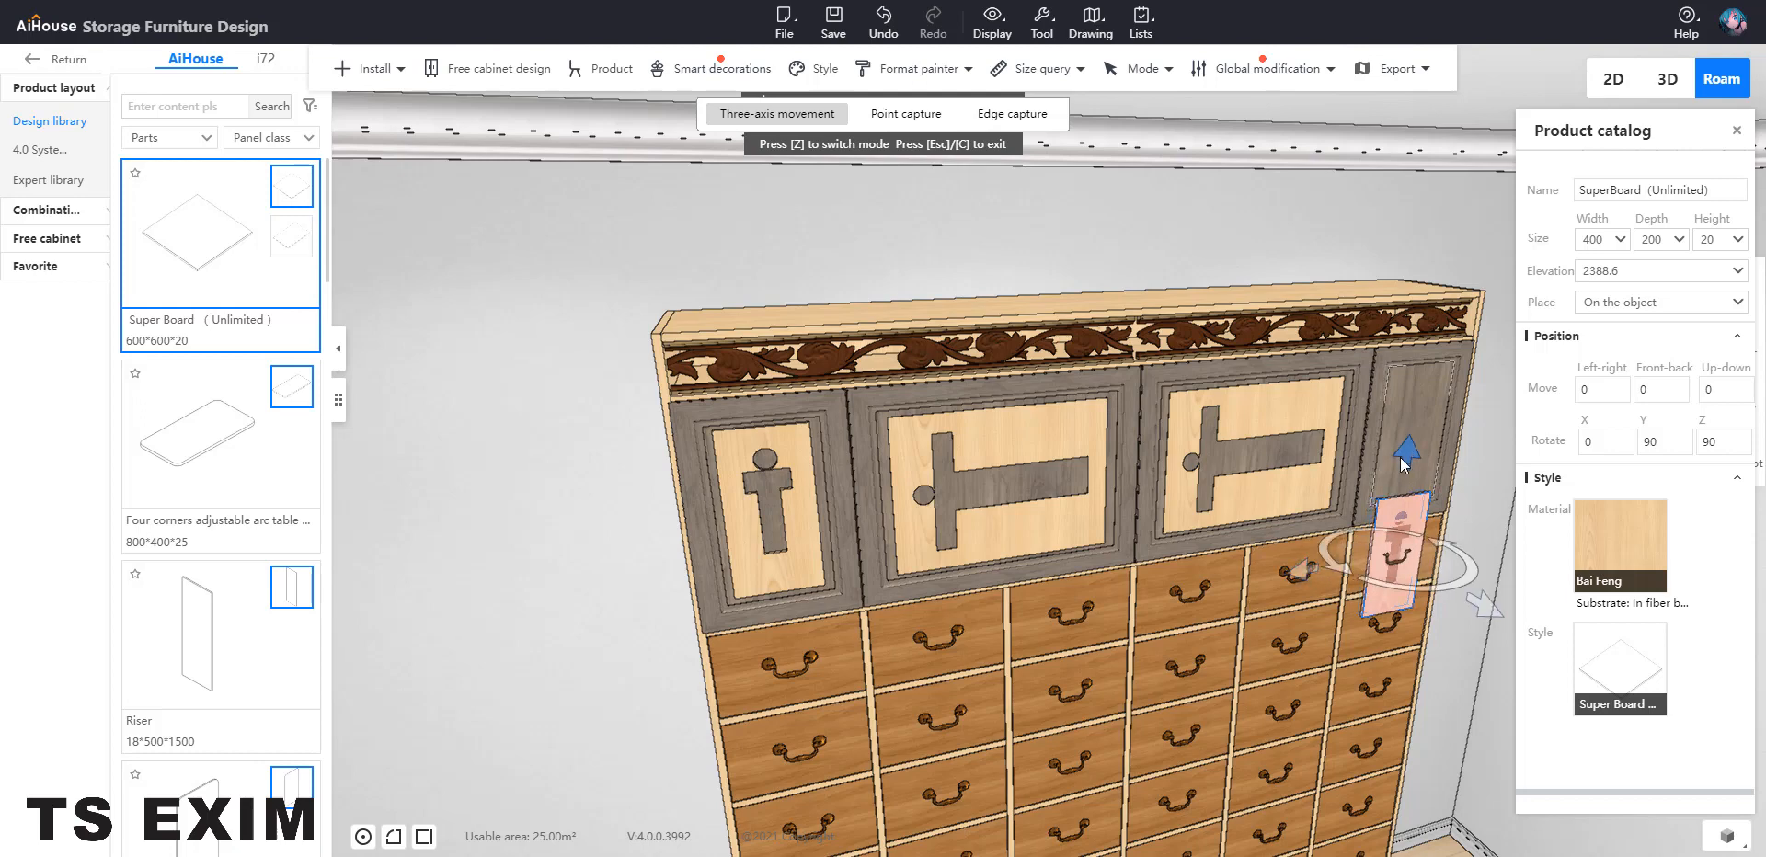
pyautogui.moveTo(1402, 456); pyautogui.dragTo(1402, 327)
pyautogui.scroll(-5, 1157, 487)
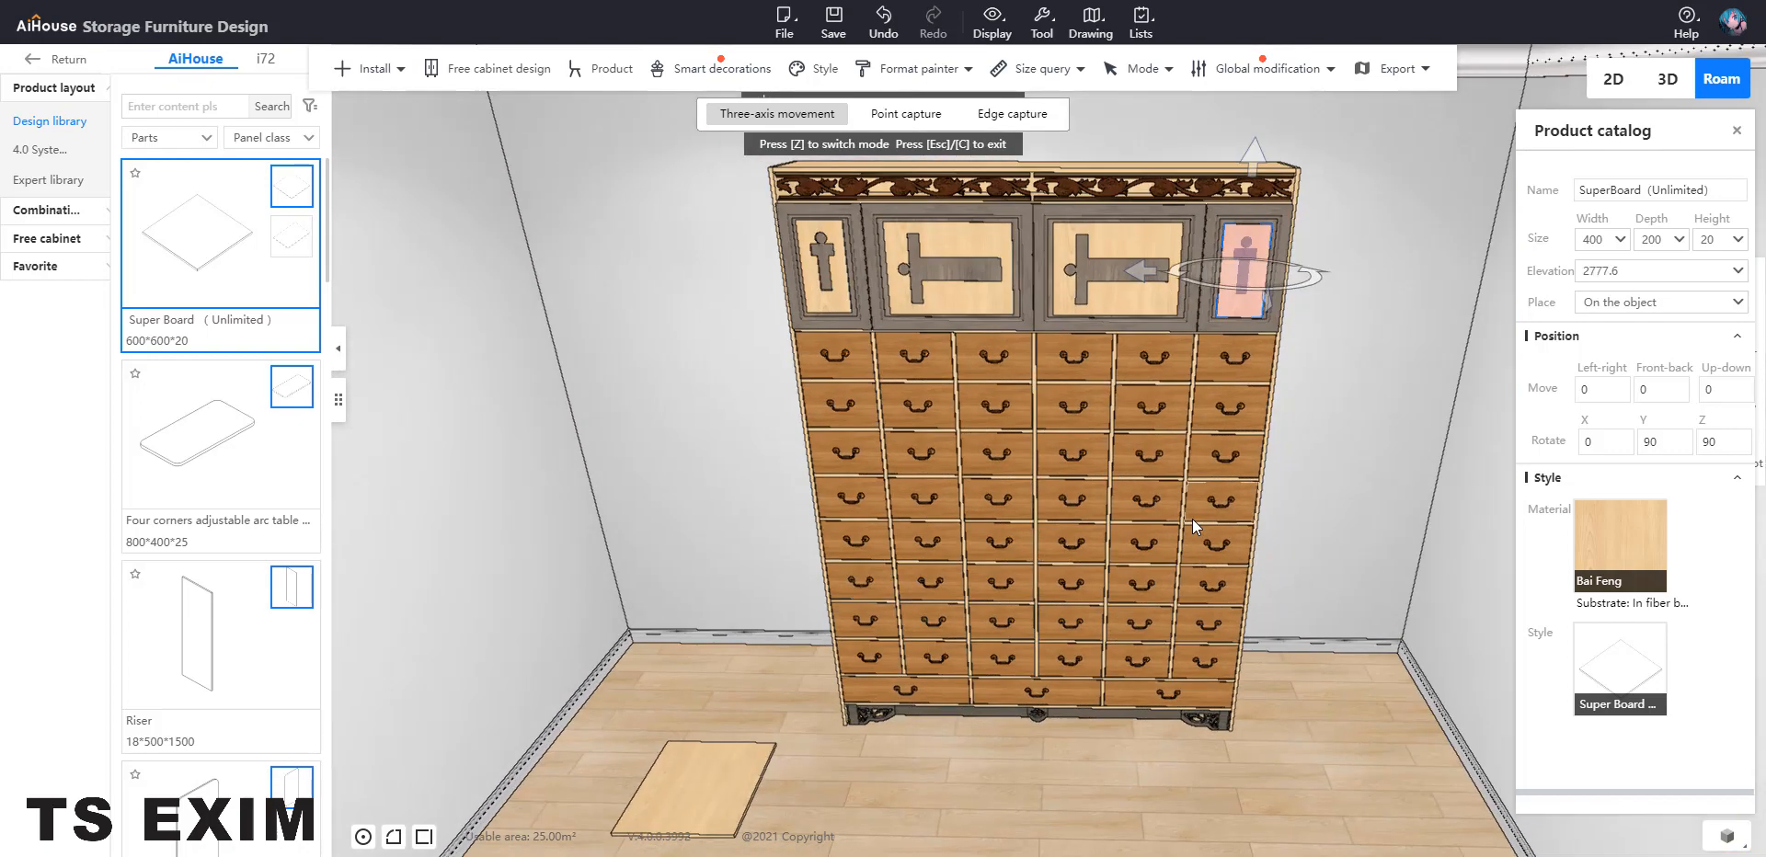
pyautogui.moveTo(1191, 520); pyautogui.dragTo(1174, 520, button='right')
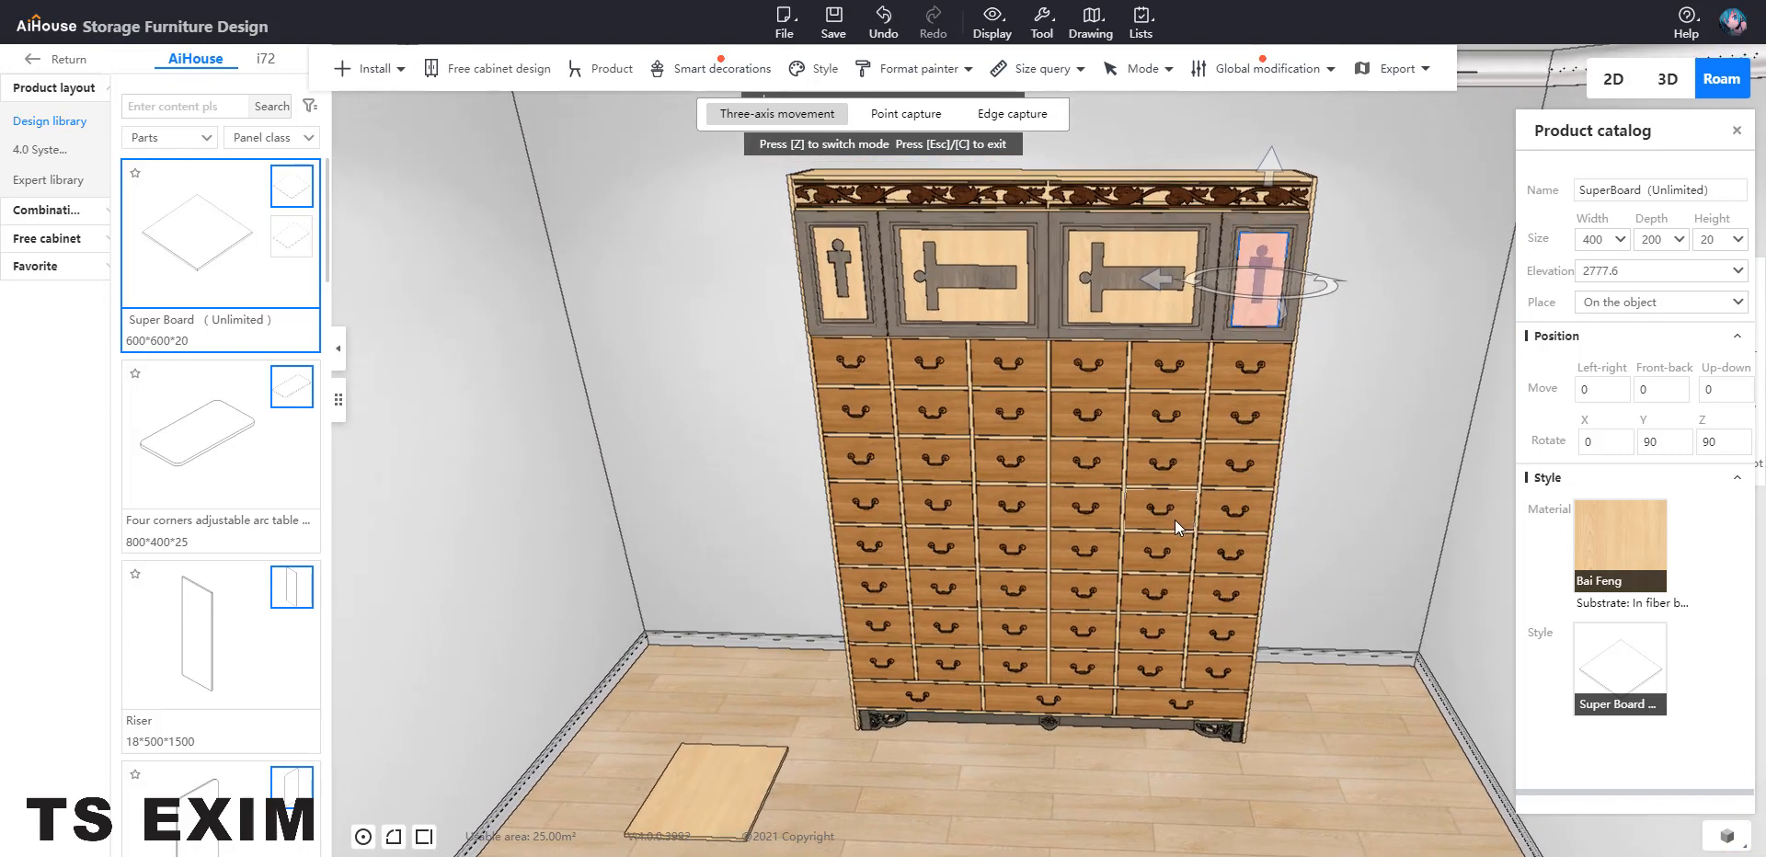
# Set the remaining floor board to width 100 and depth 2200
pyautogui.click(720, 776)
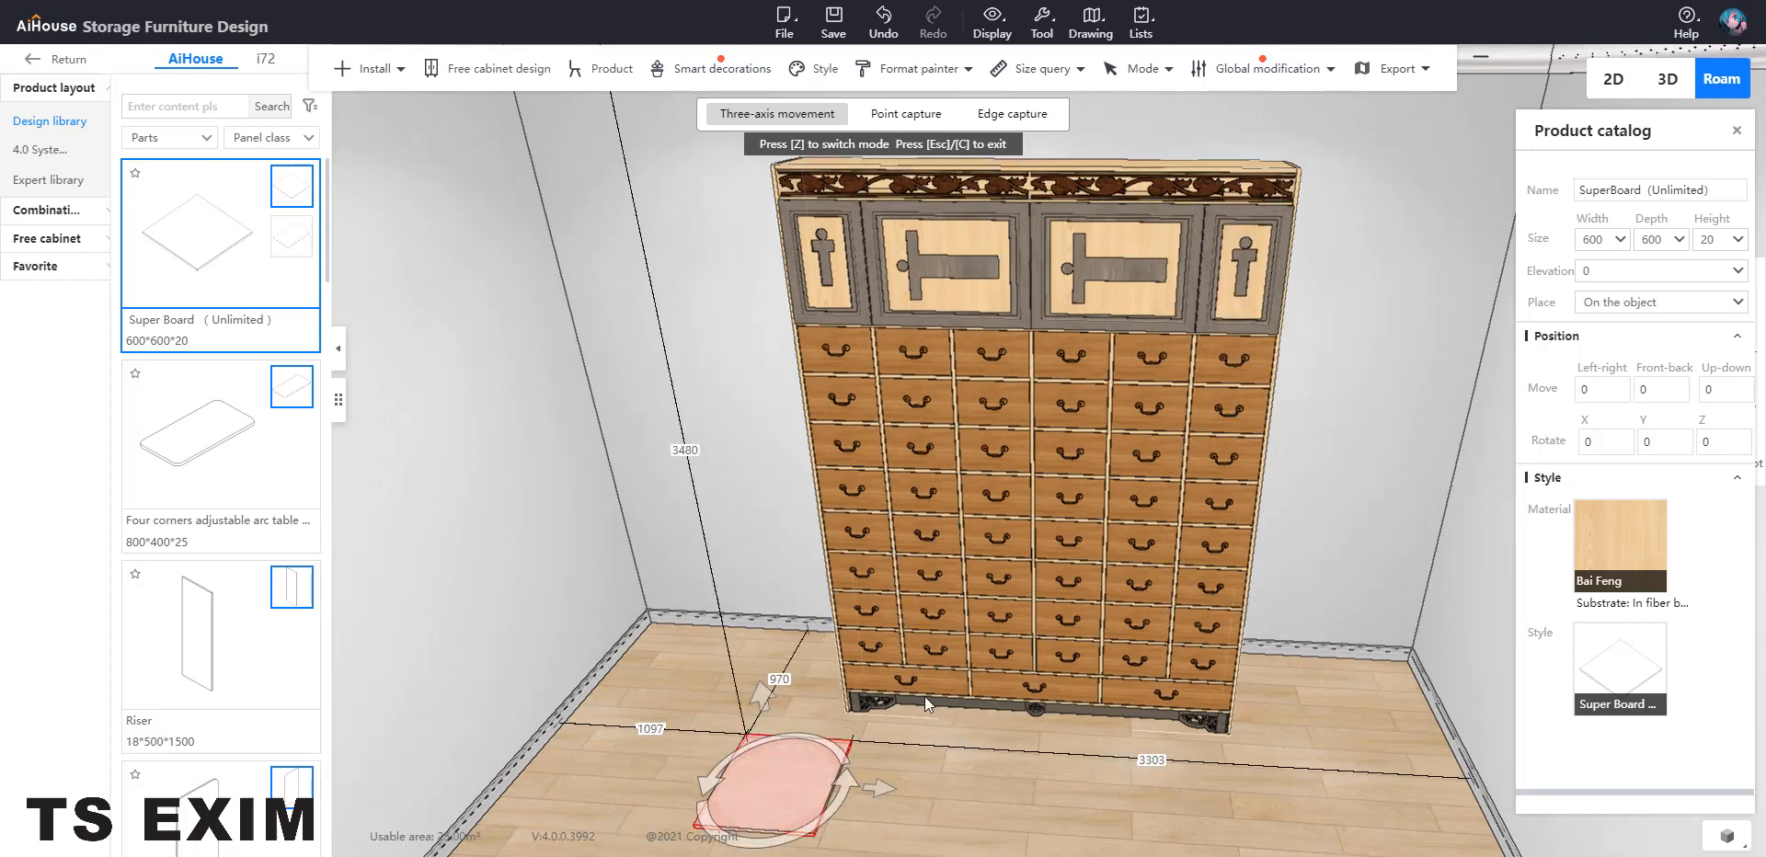
pyautogui.click(1592, 239)
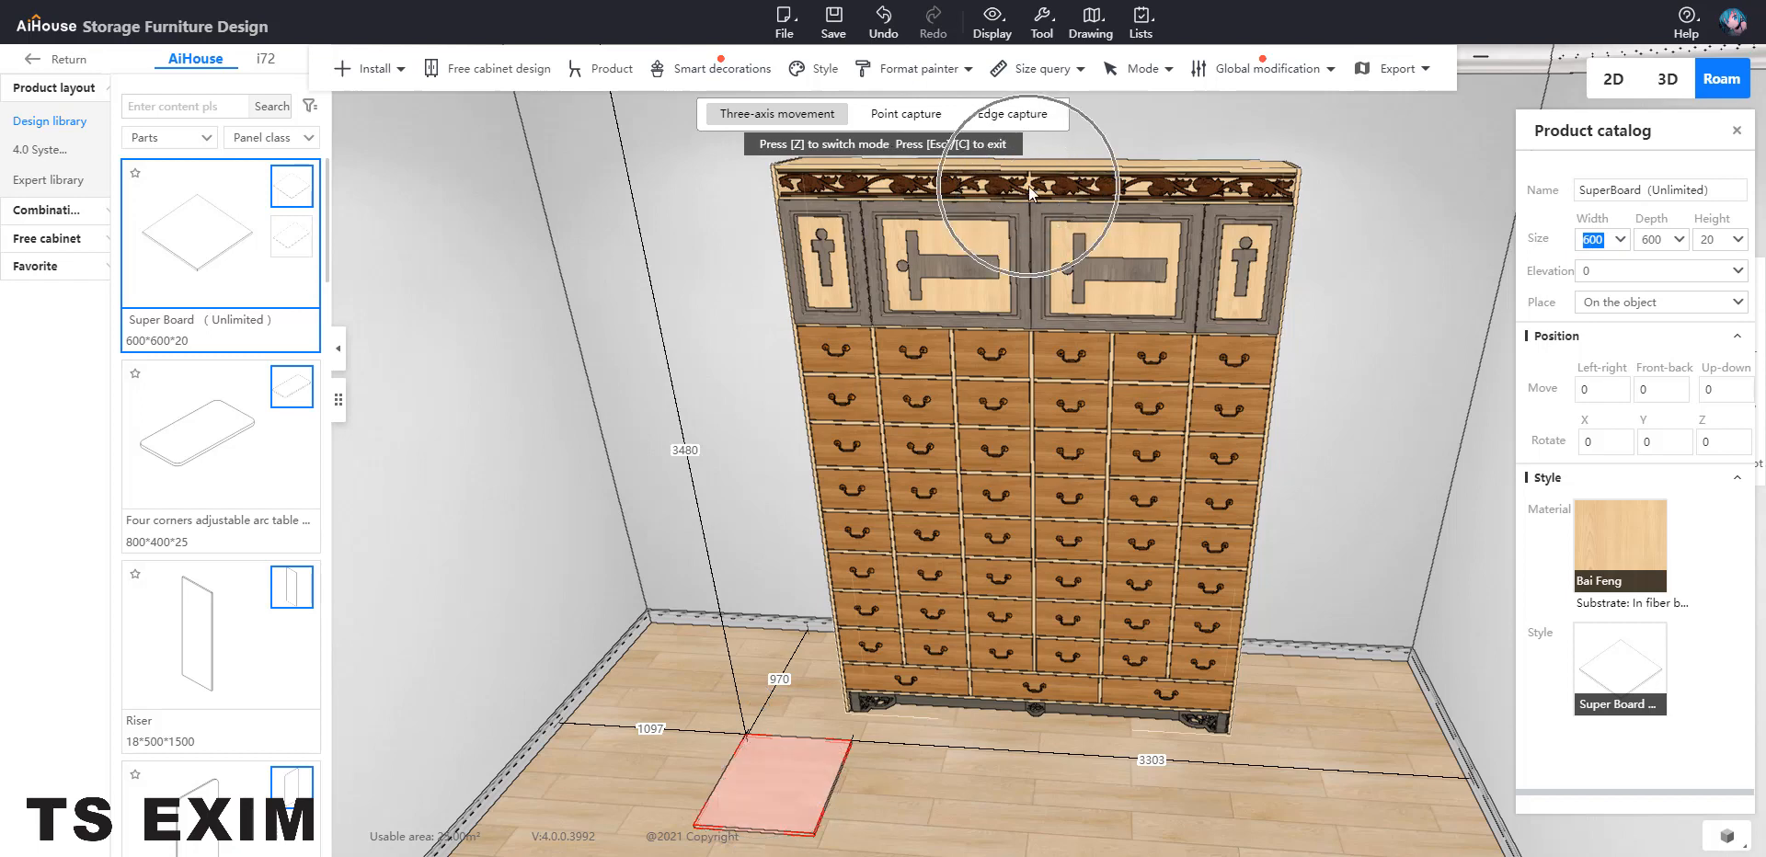
pyautogui.write('100')
pyautogui.press('Return')
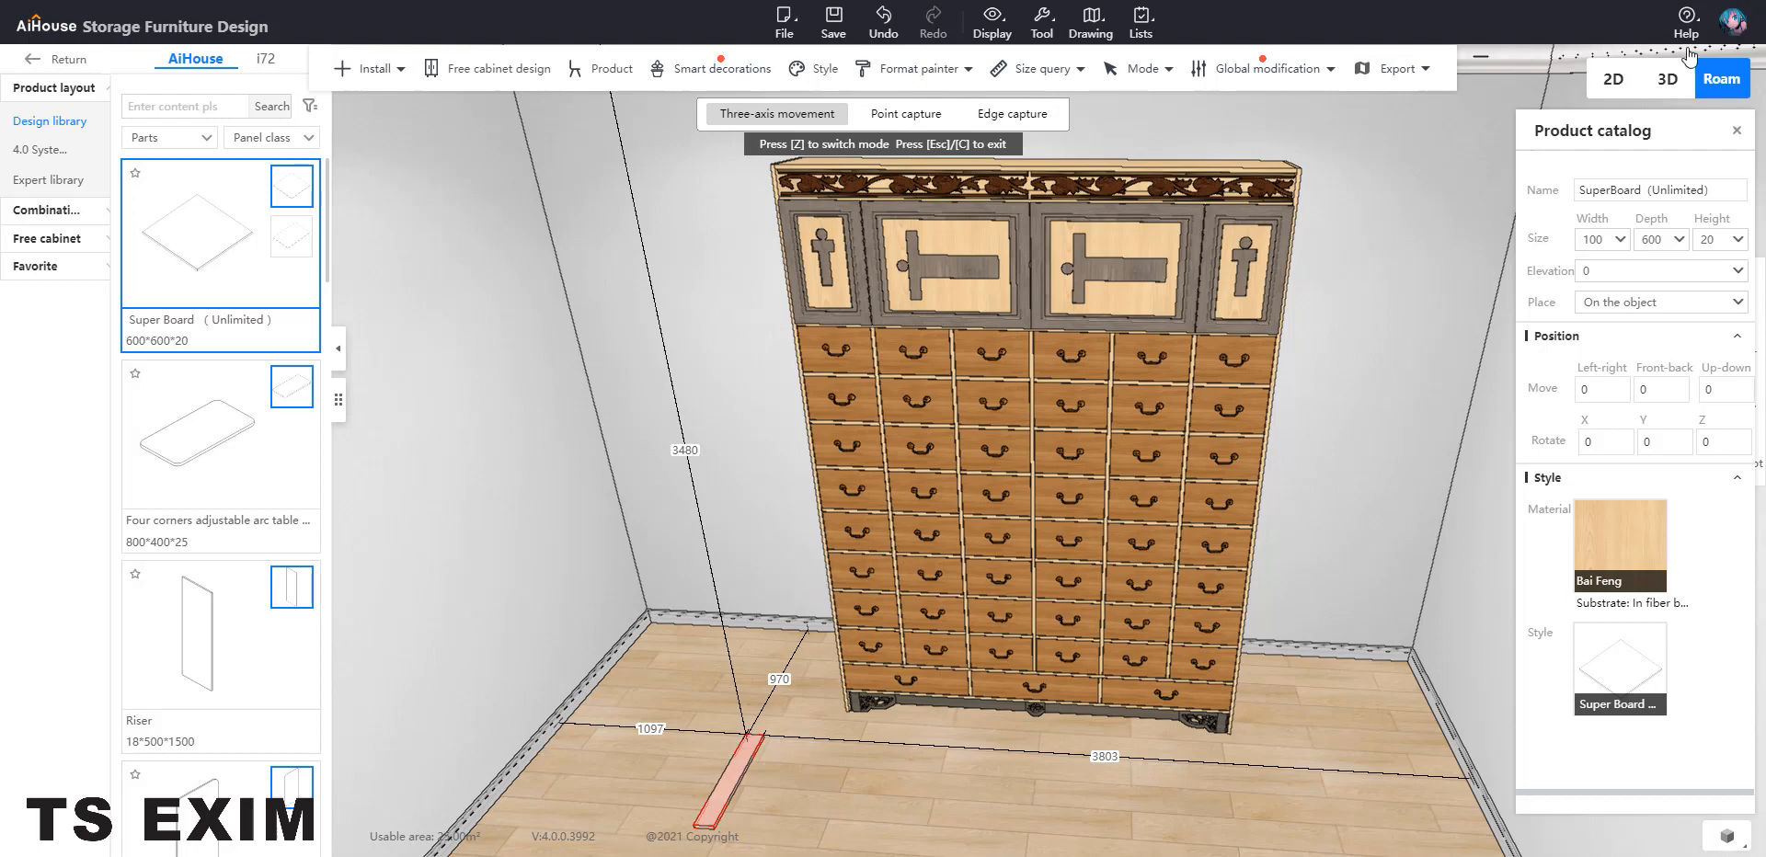
pyautogui.click(1653, 239)
pyautogui.press('Return')
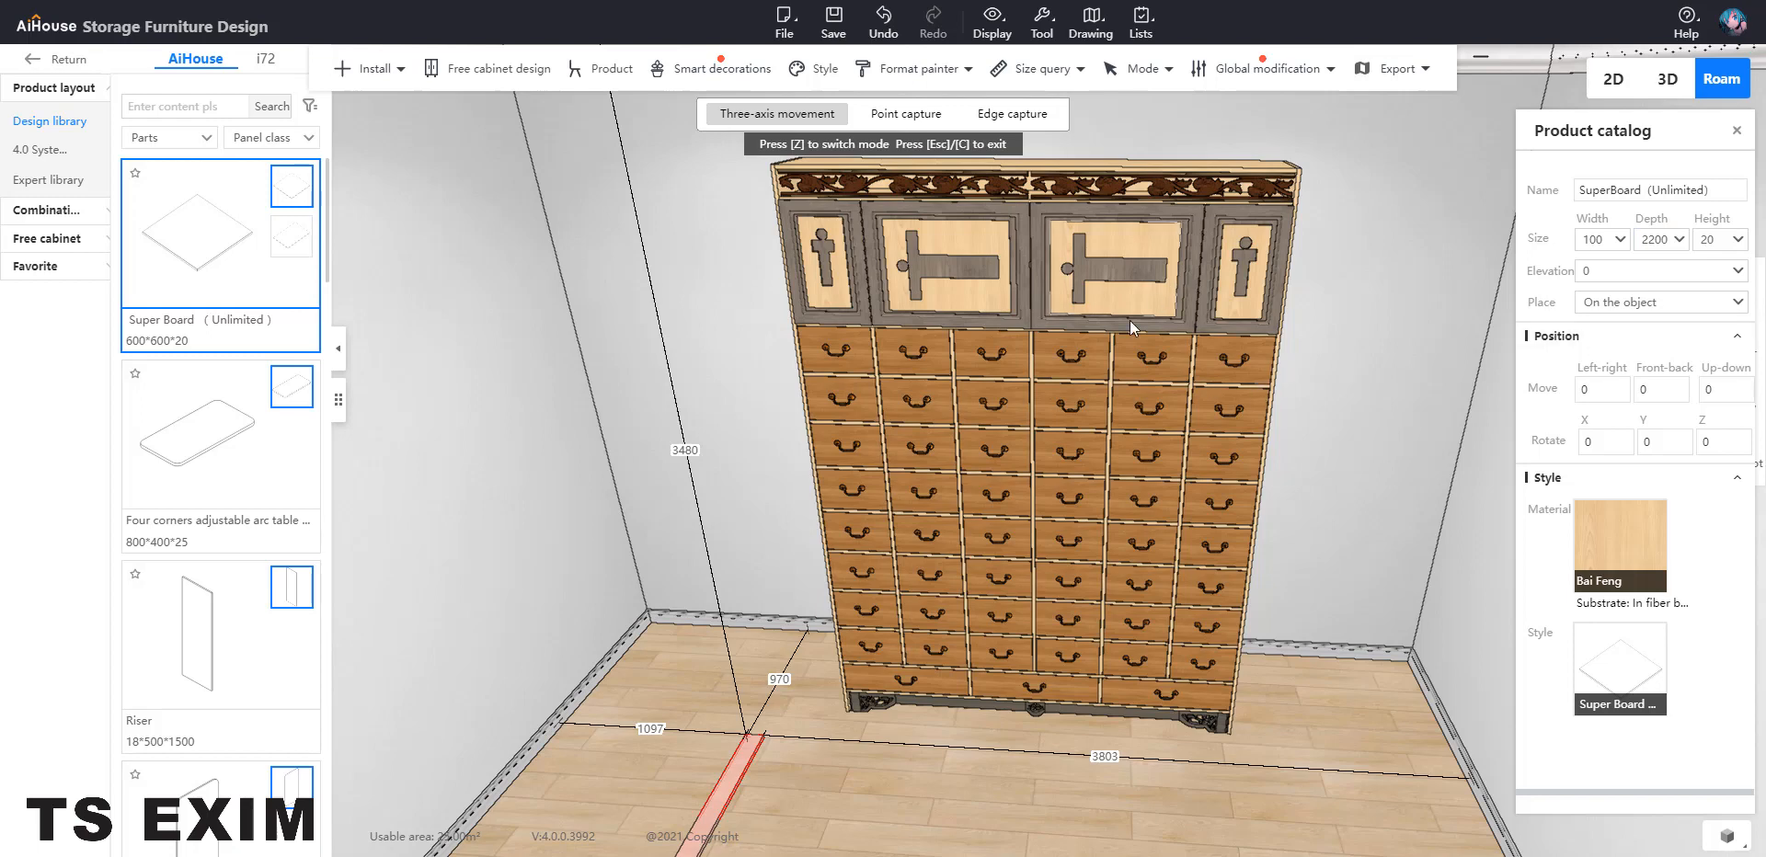
# Open the 100 × 2200 floor board for panel point editing
pyautogui.moveTo(1010, 460); pyautogui.dragTo(1023, 390, button='right')
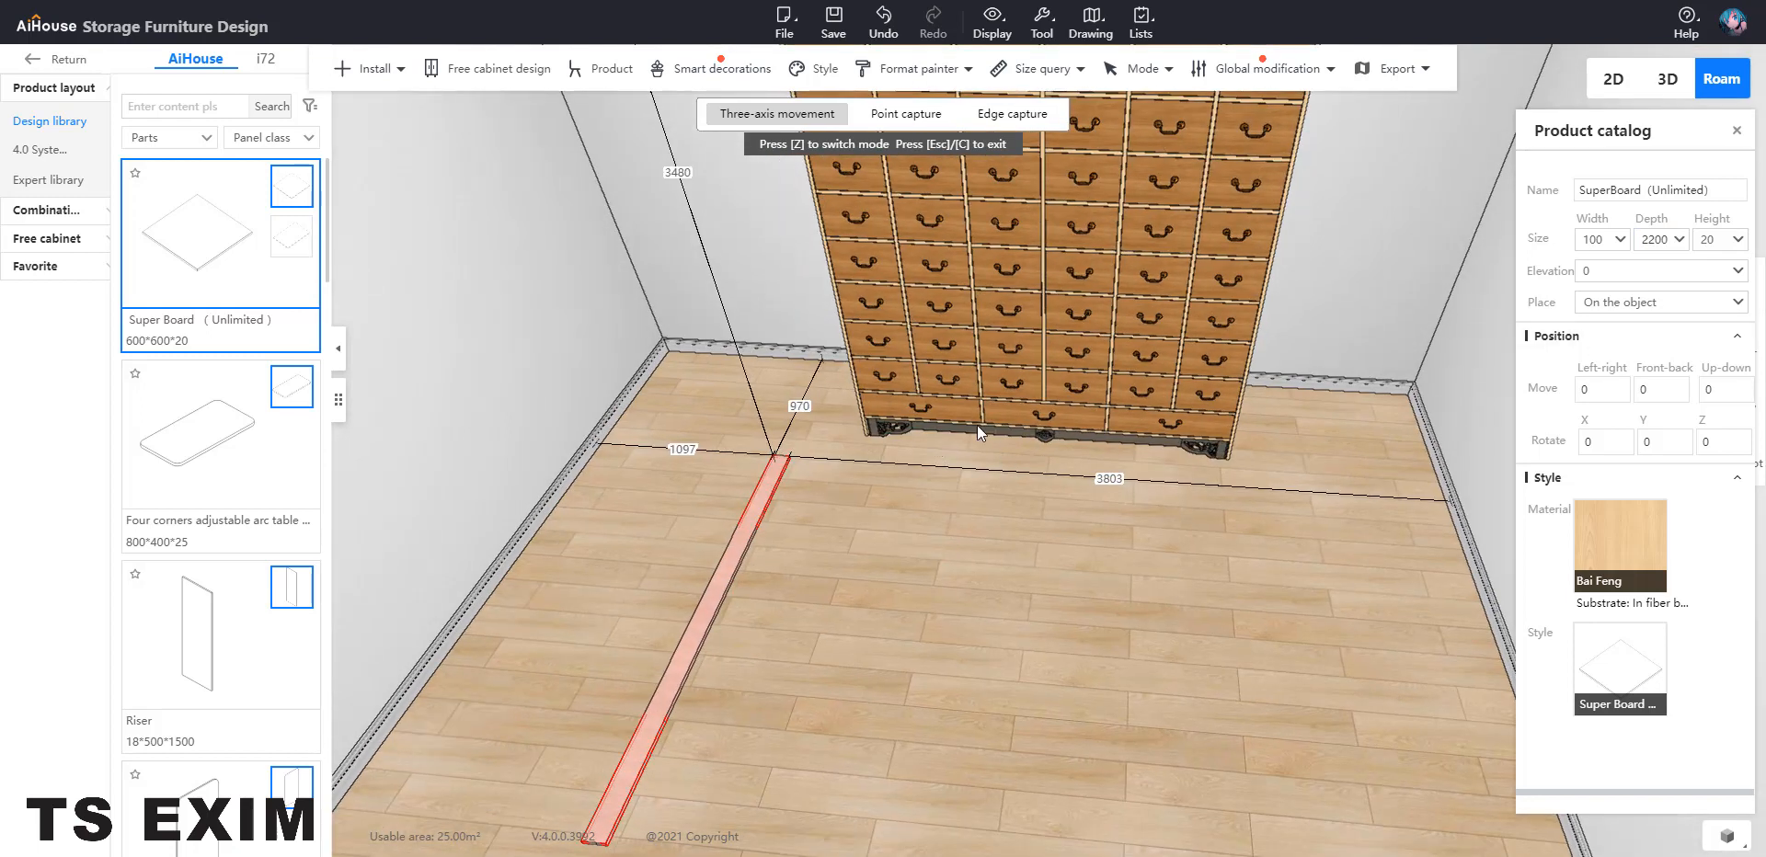
pyautogui.rightClick(729, 561)
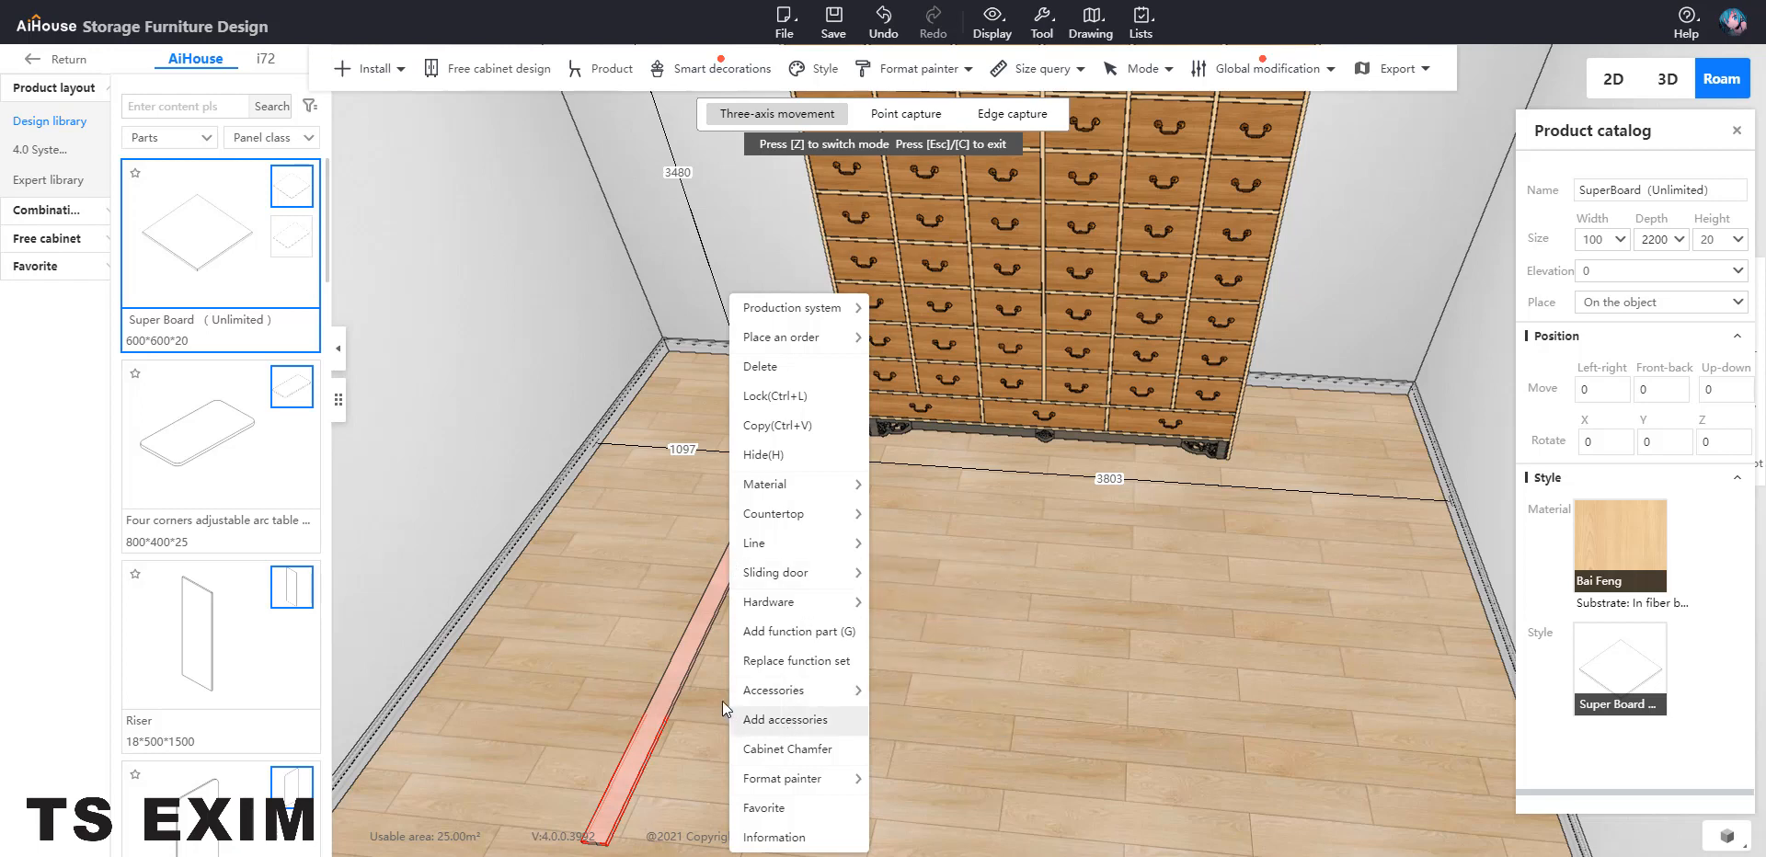
pyautogui.click(741, 720)
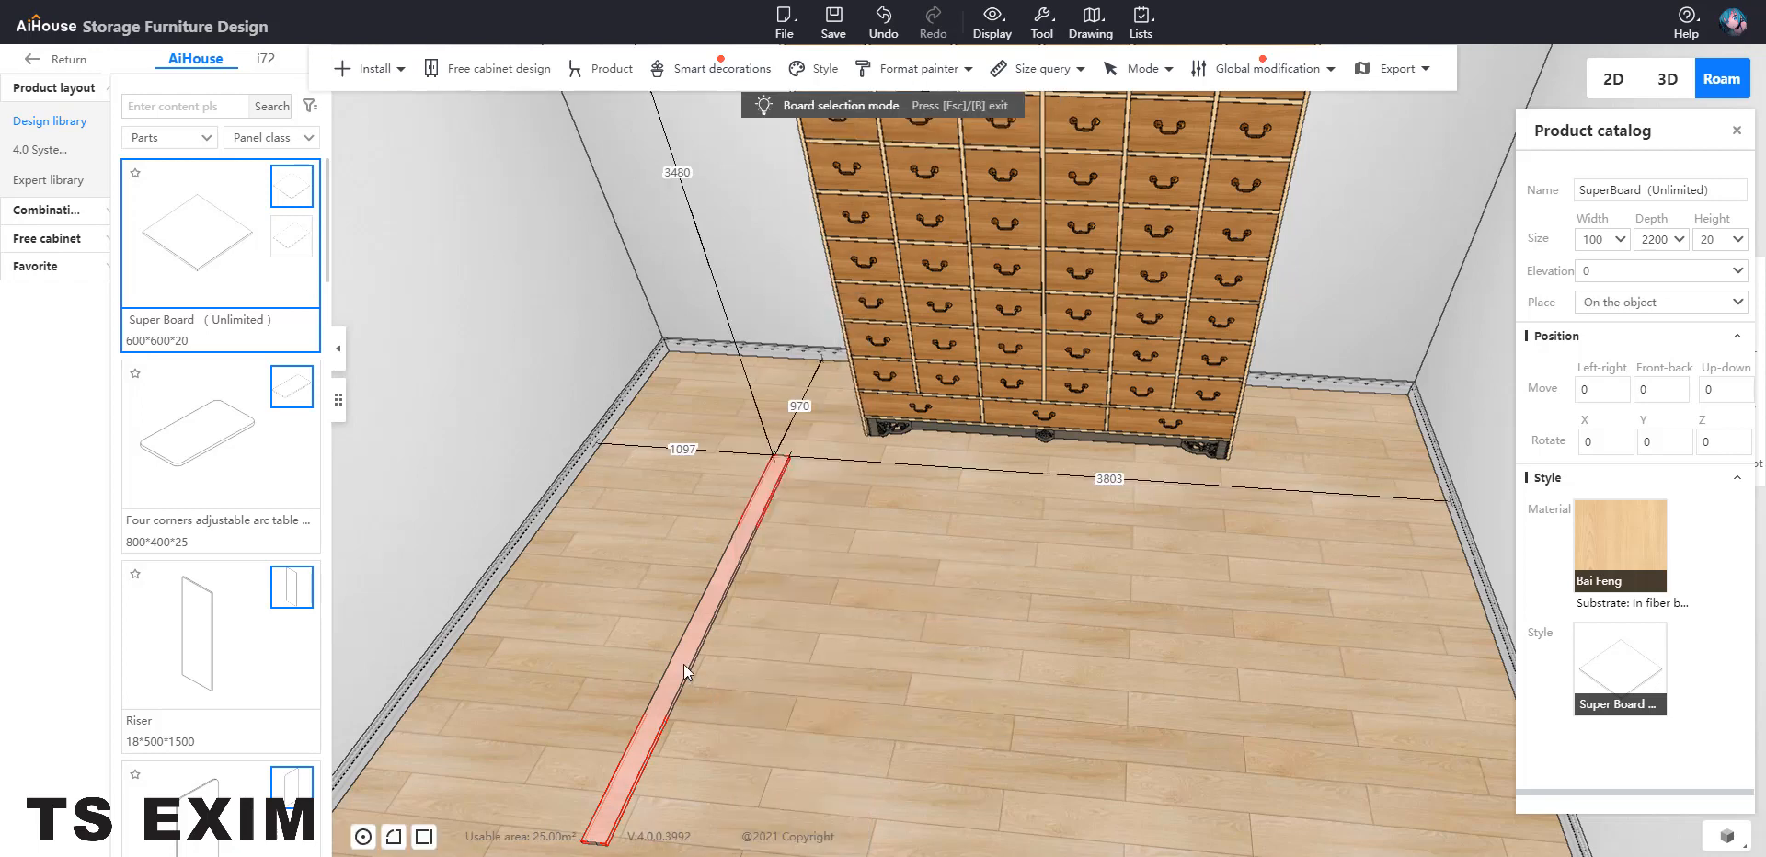
pyautogui.rightClick(682, 664)
pyautogui.moveTo(763, 750)
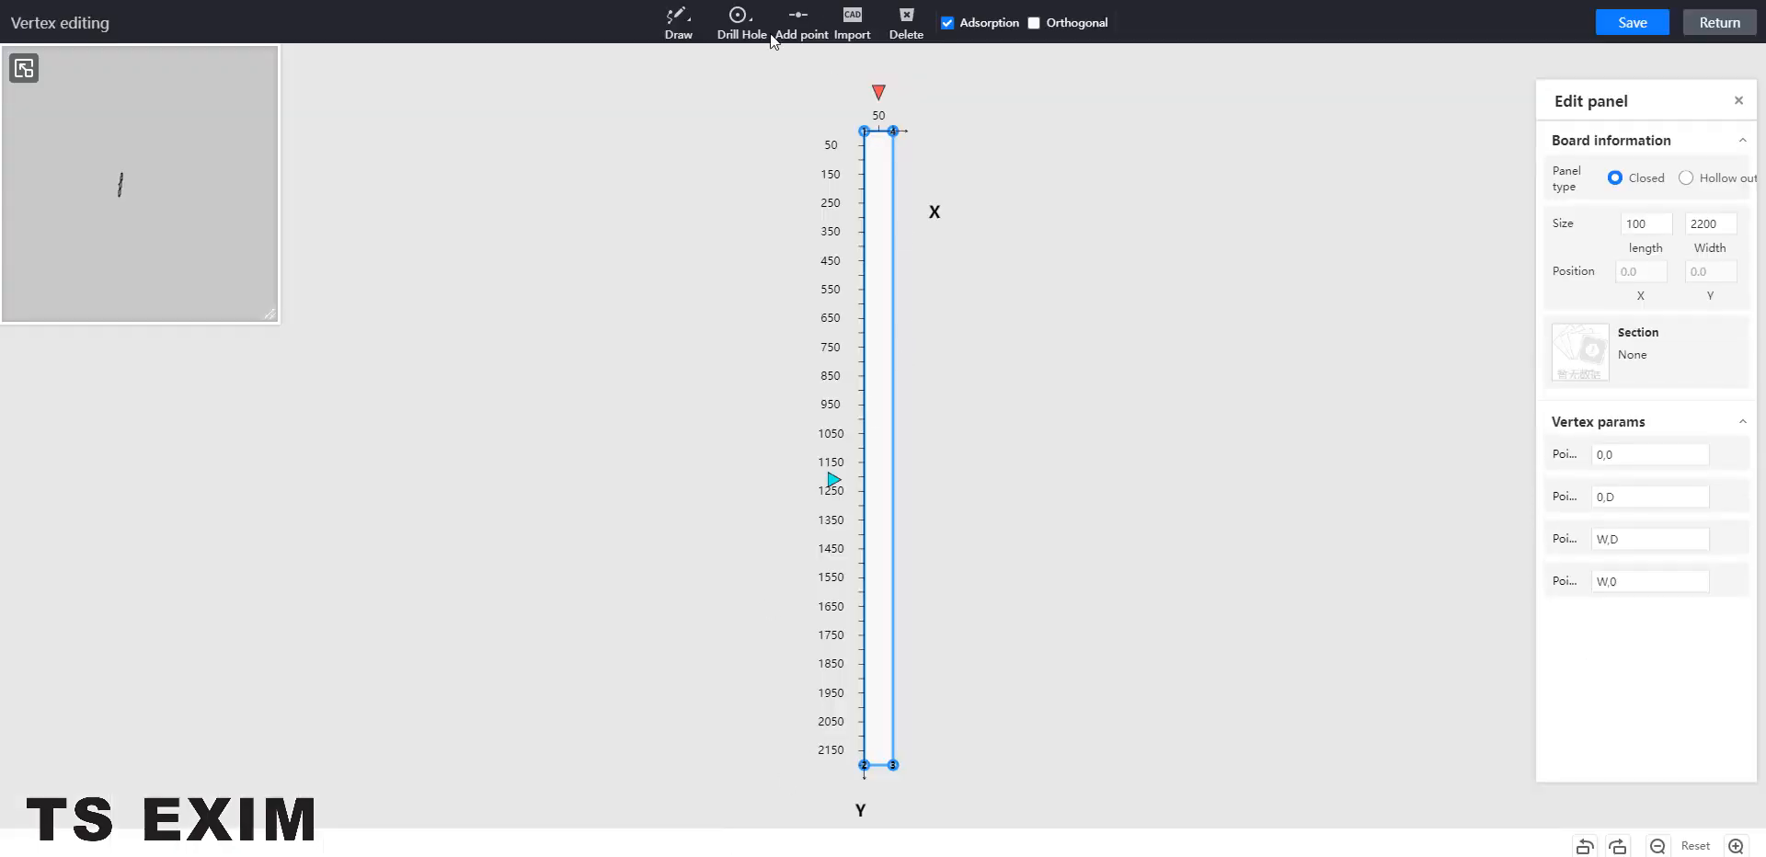
# Cut a rectangular hole about 51 × 50 near the board's upper end, at X 25 and Y 50
pyautogui.click(739, 21)
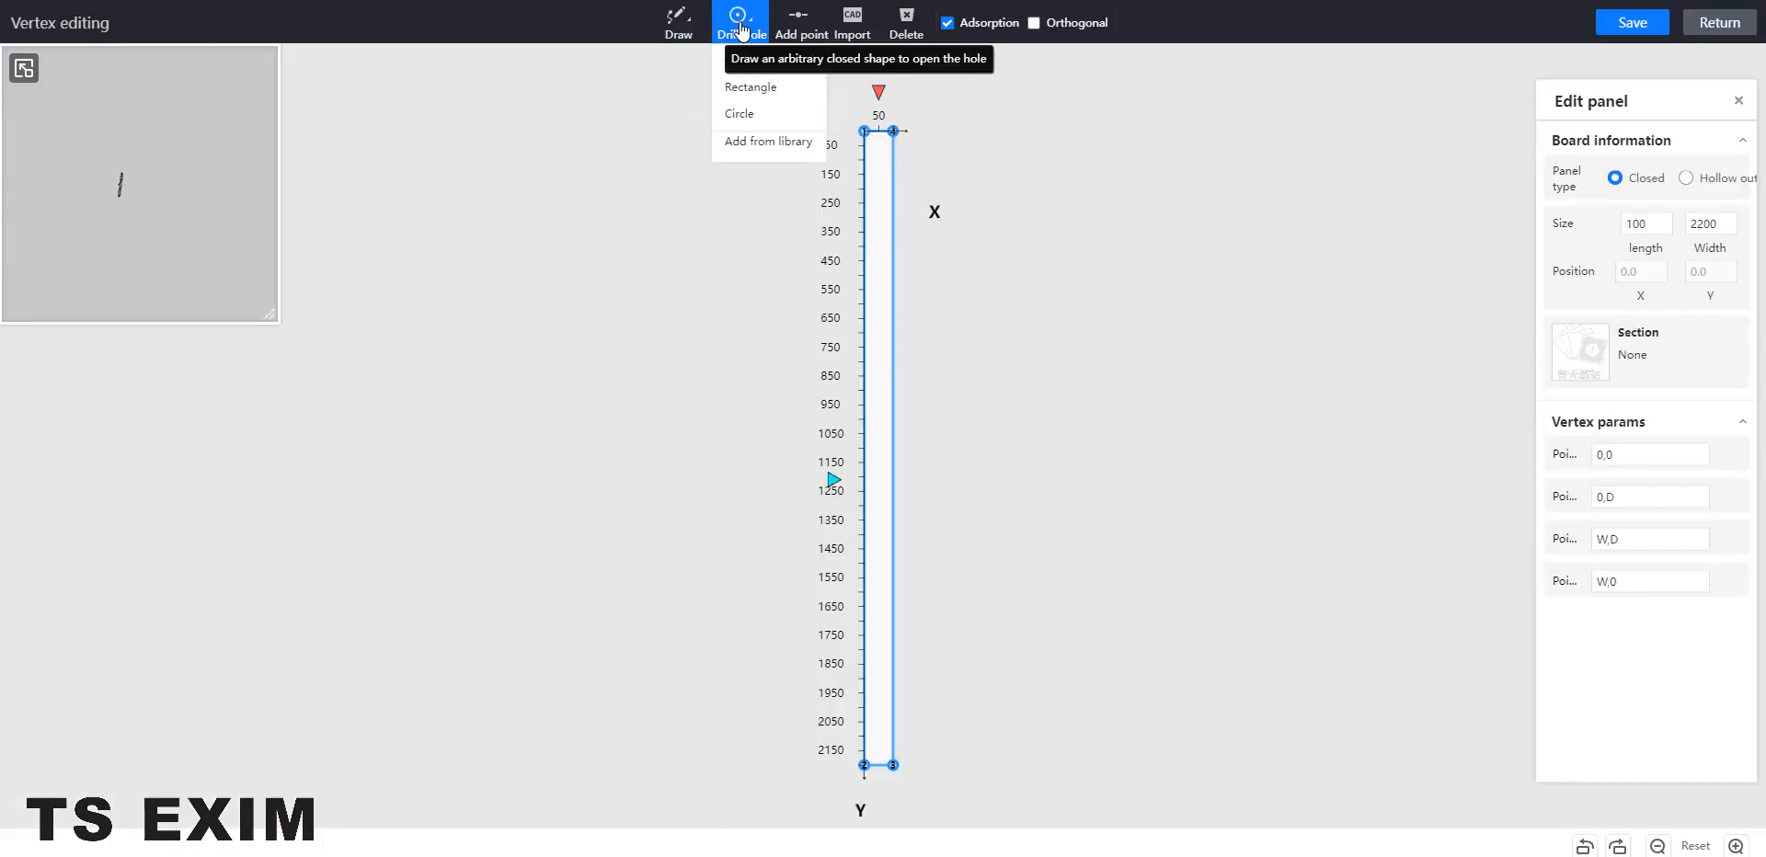
pyautogui.click(744, 87)
pyautogui.scroll(5, 876, 165)
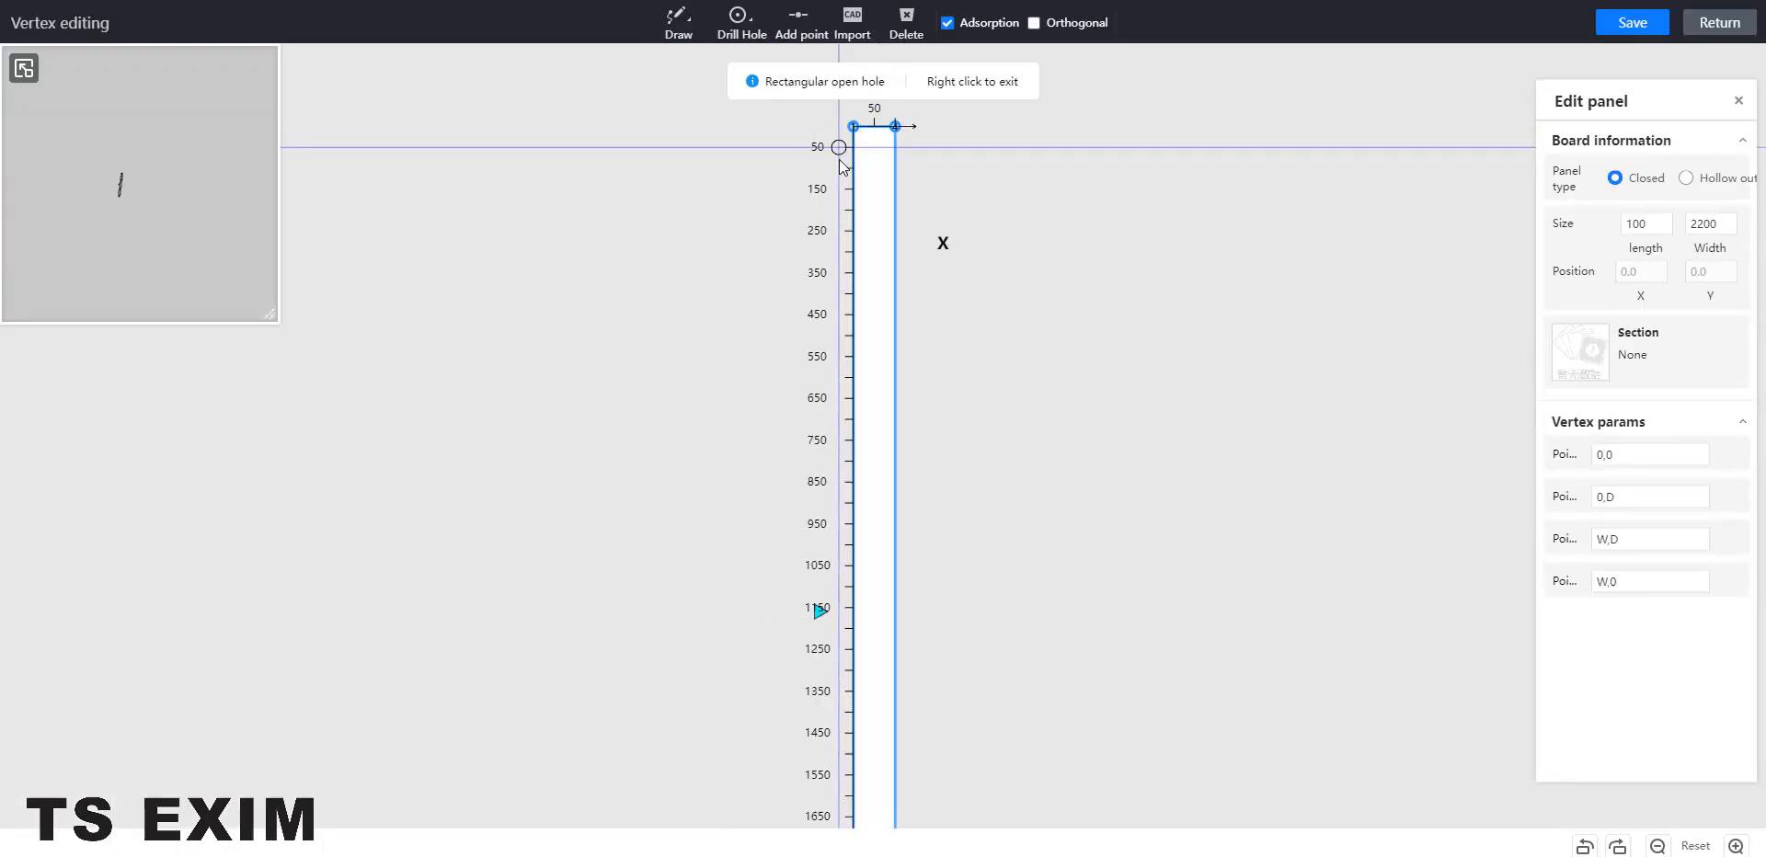
pyautogui.scroll(3, 873, 151)
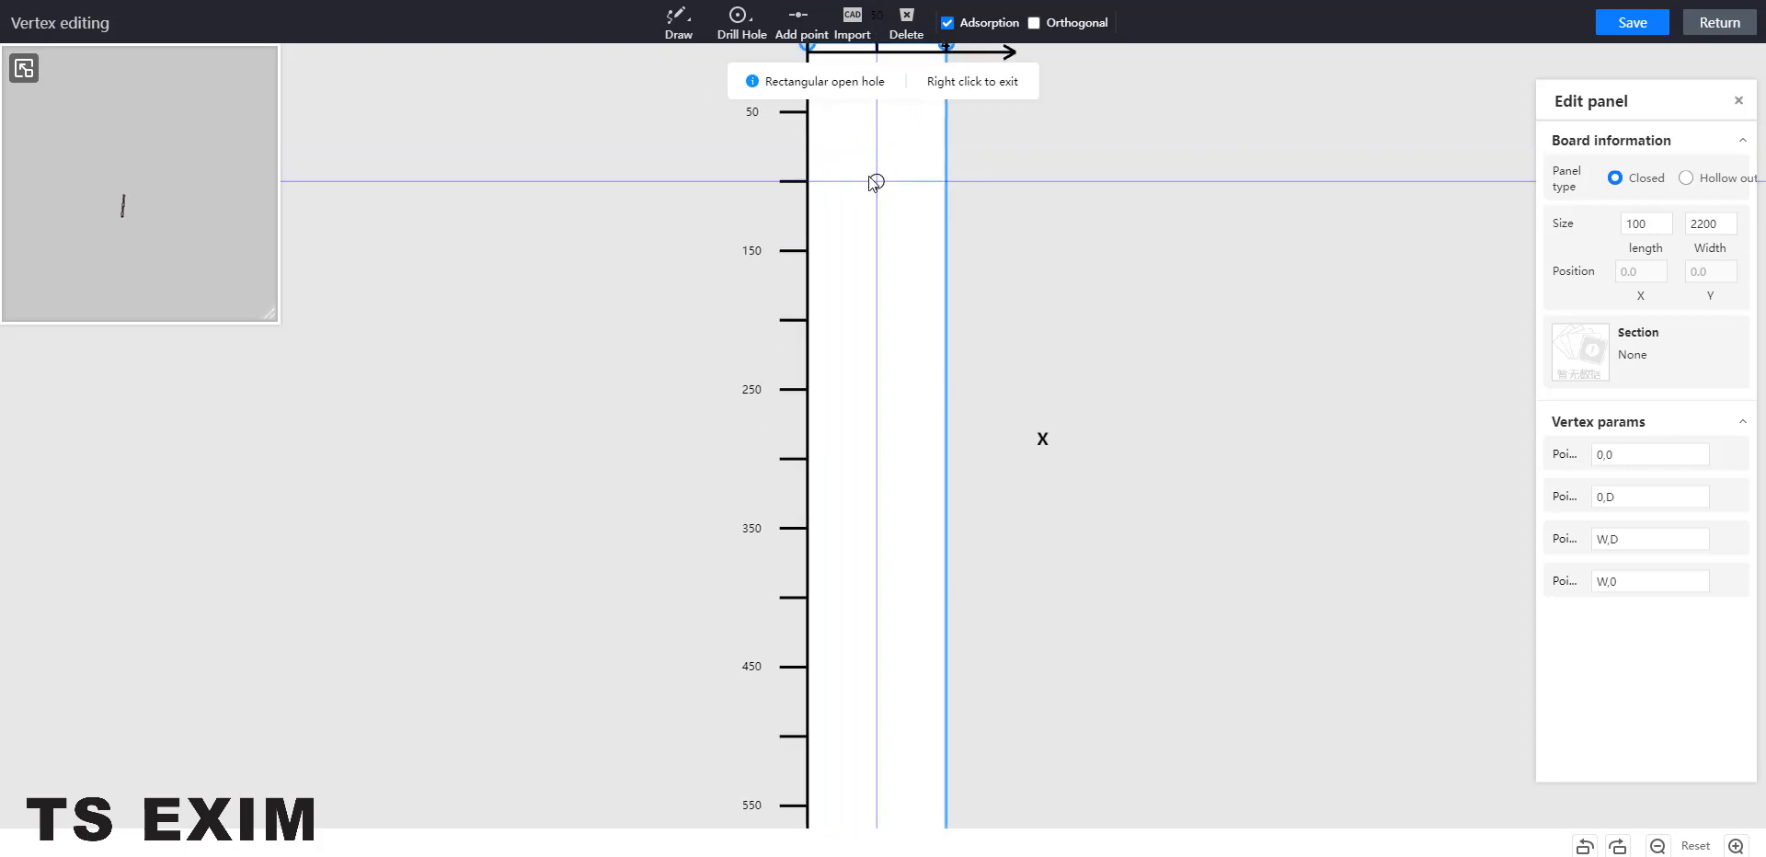
pyautogui.click(842, 117)
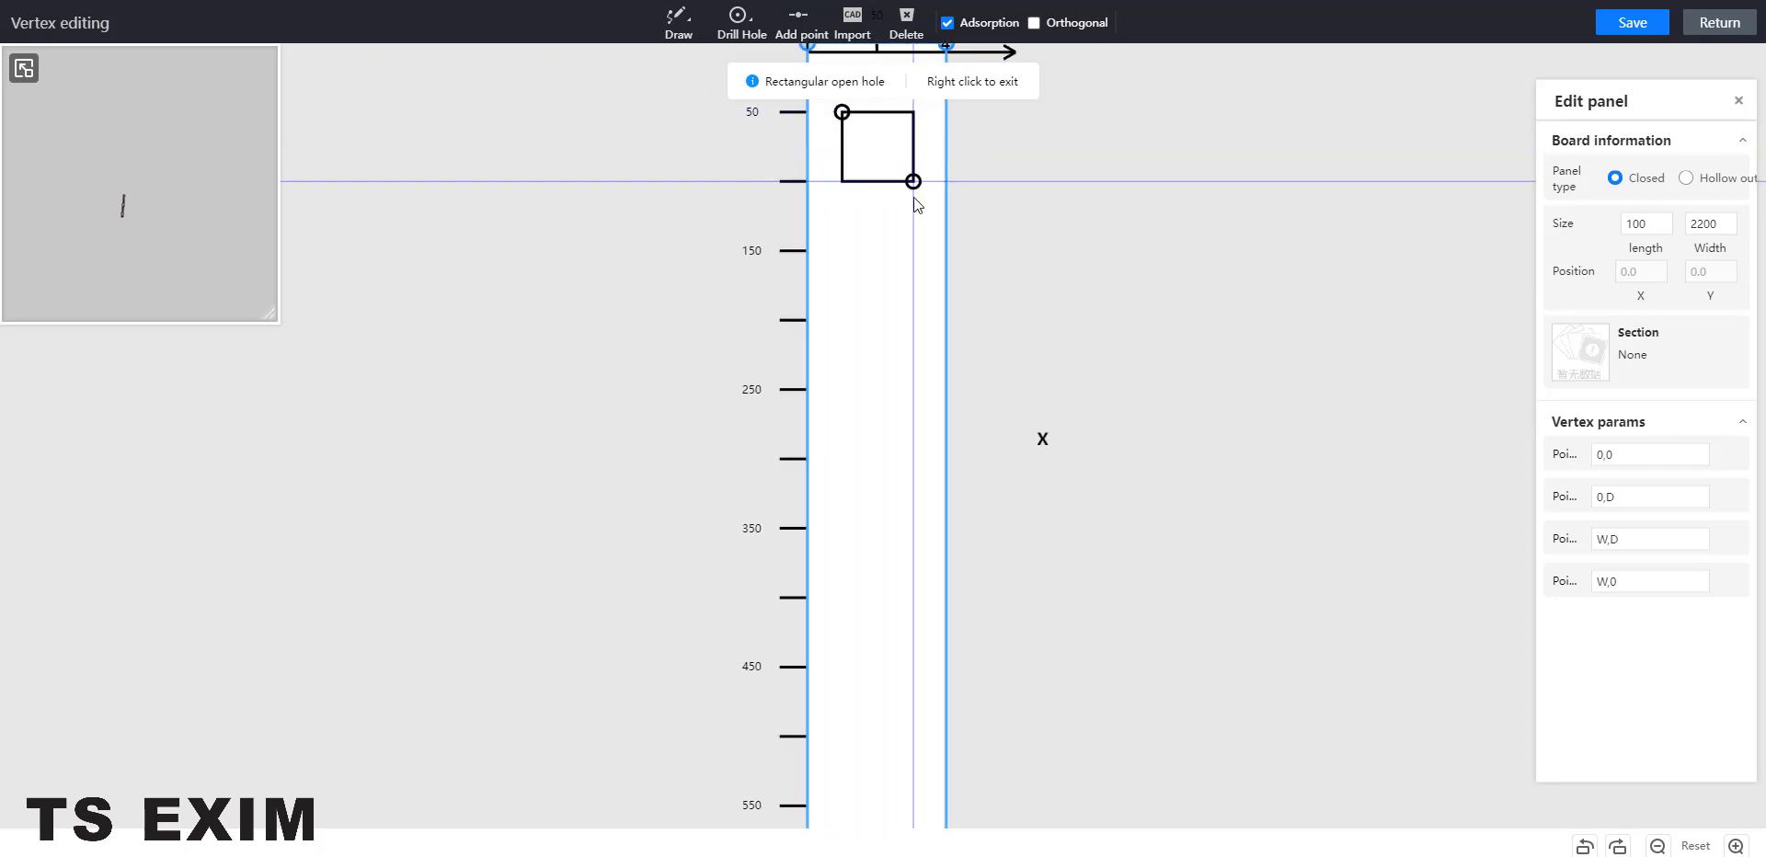
pyautogui.click(914, 197)
# Array the rectangular hole vertically with quantity 11 and interval 150, then save the panel and return to the room
pyautogui.click(848, 150)
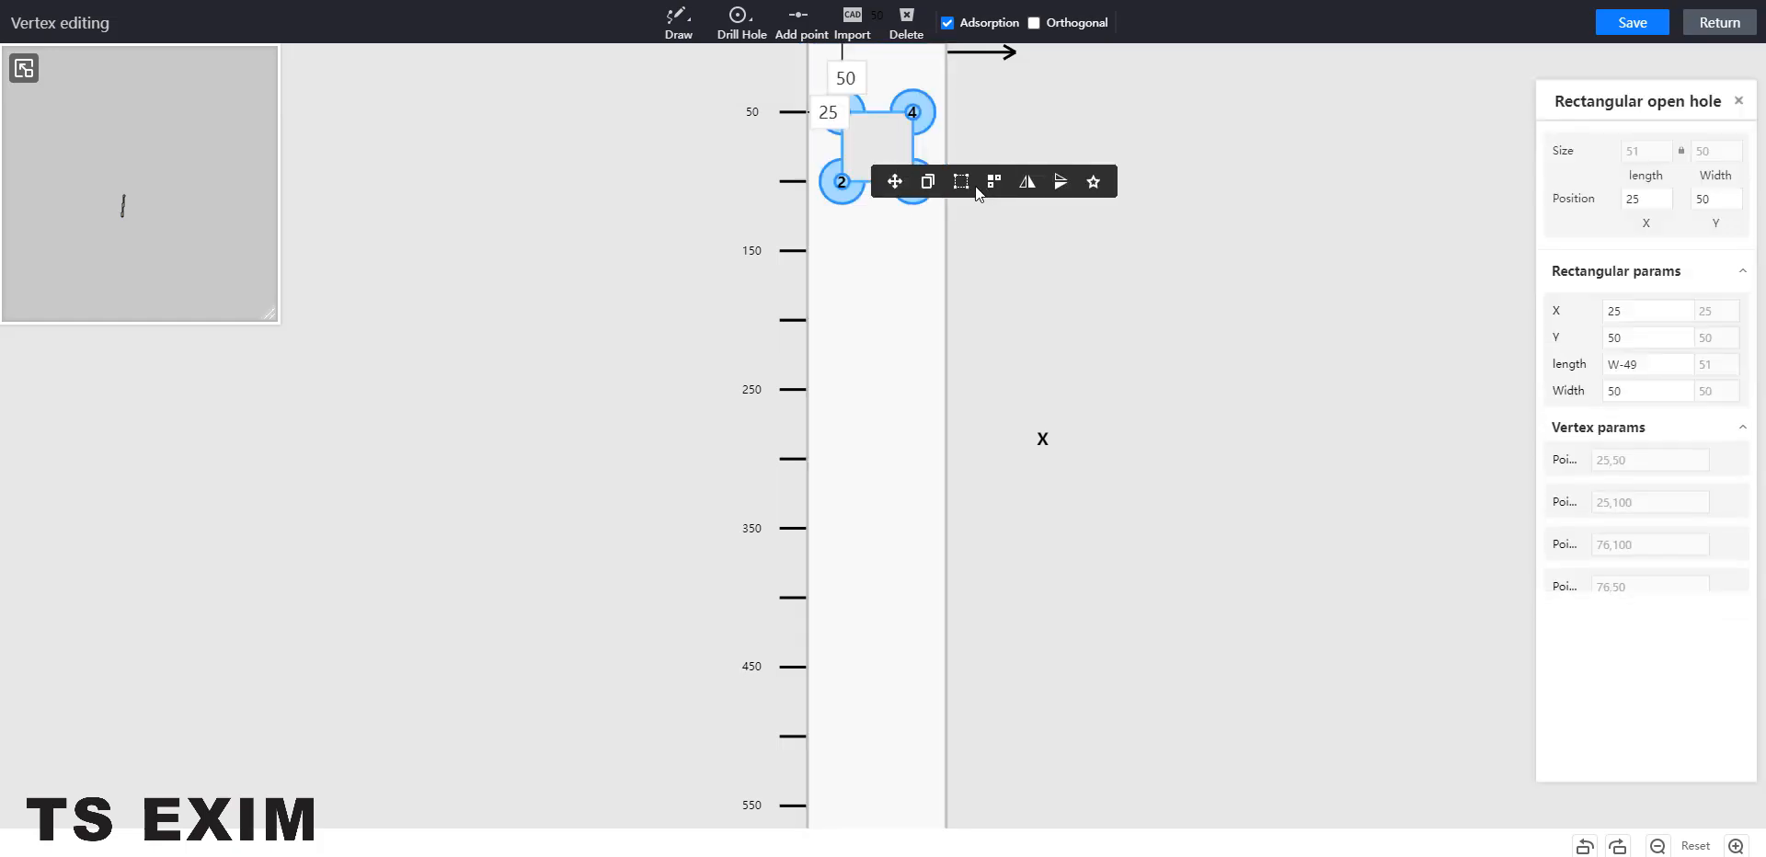
pyautogui.click(986, 186)
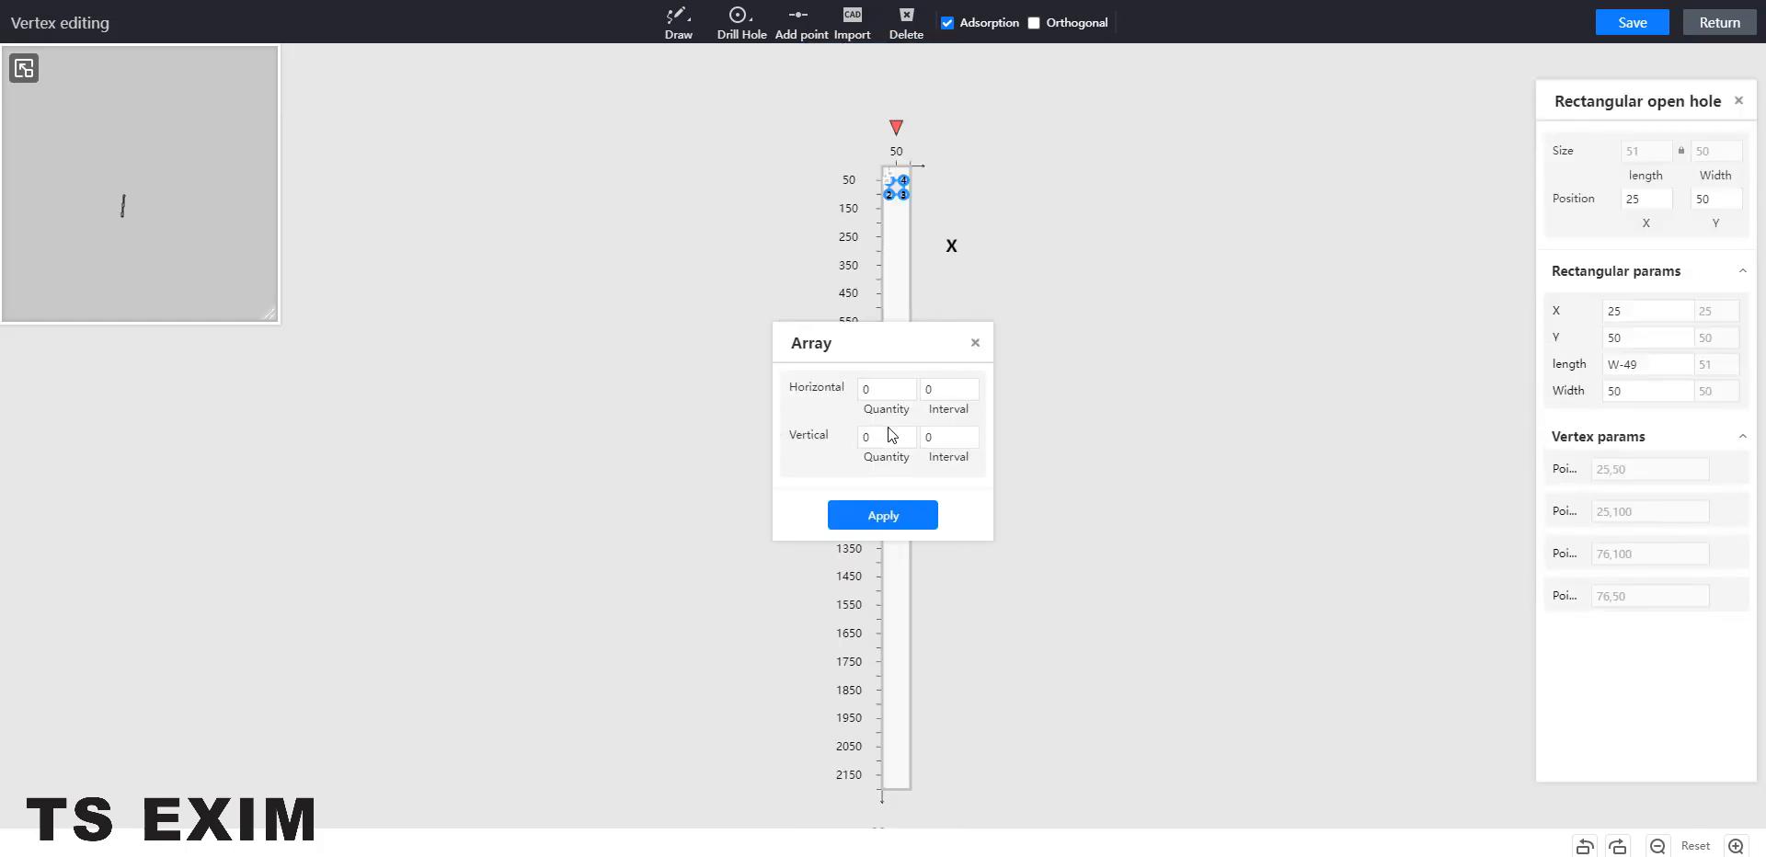
pyautogui.moveTo(886, 434); pyautogui.dragTo(700, 432)
pyautogui.write('11')
pyautogui.press('Tab')
pyautogui.write('150')
pyautogui.click(874, 516)
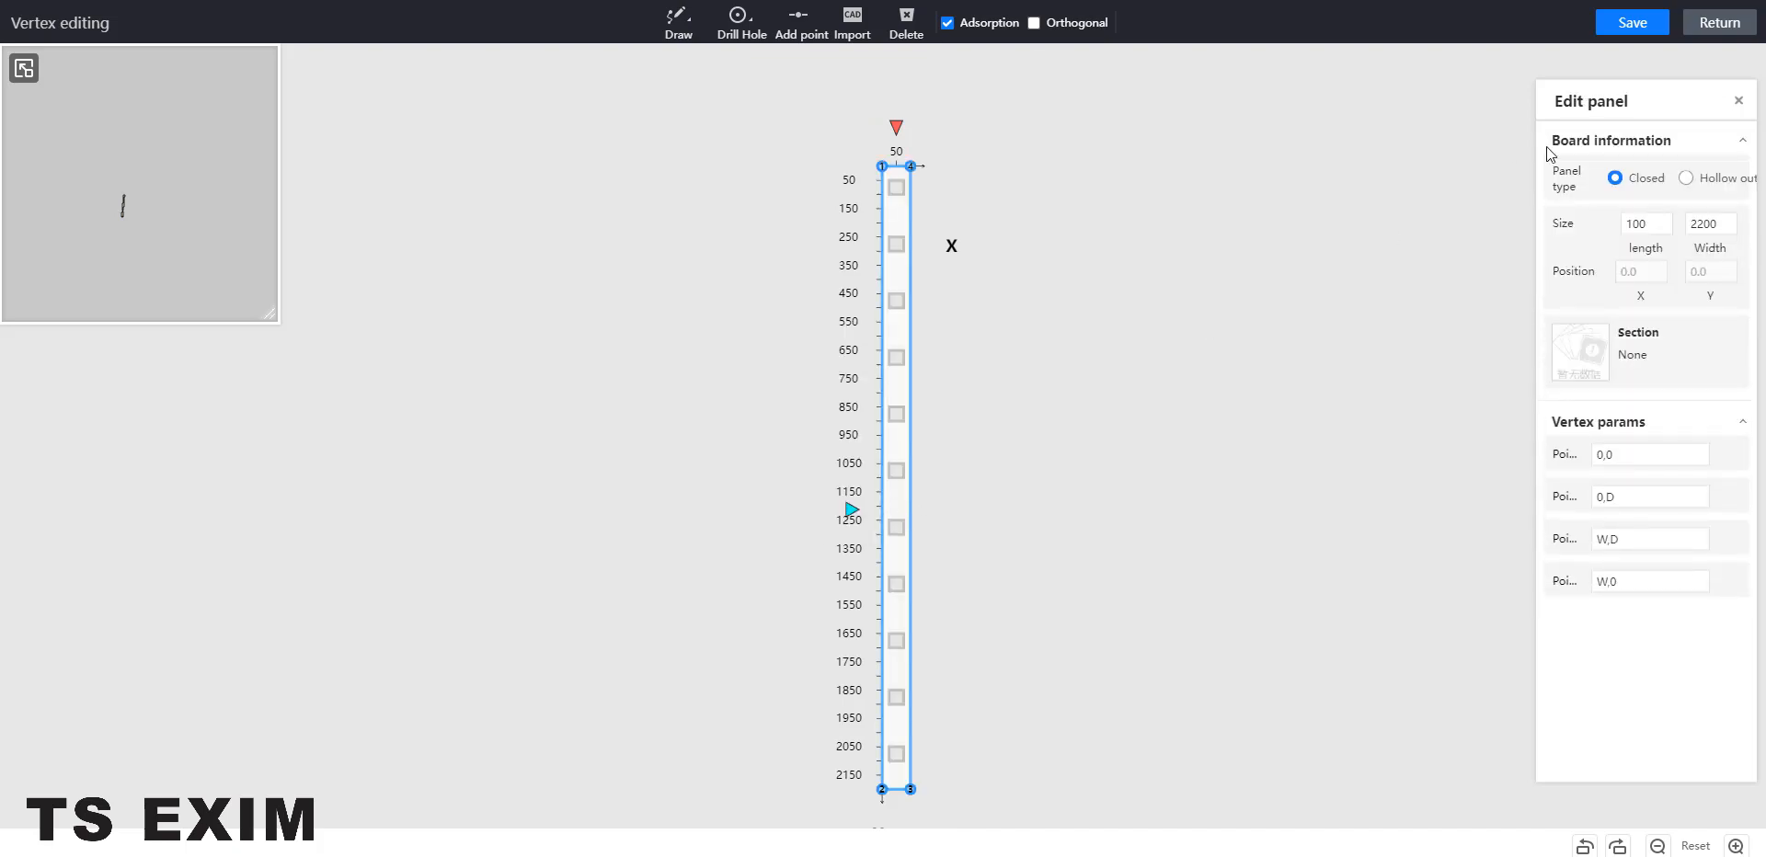
pyautogui.click(1632, 22)
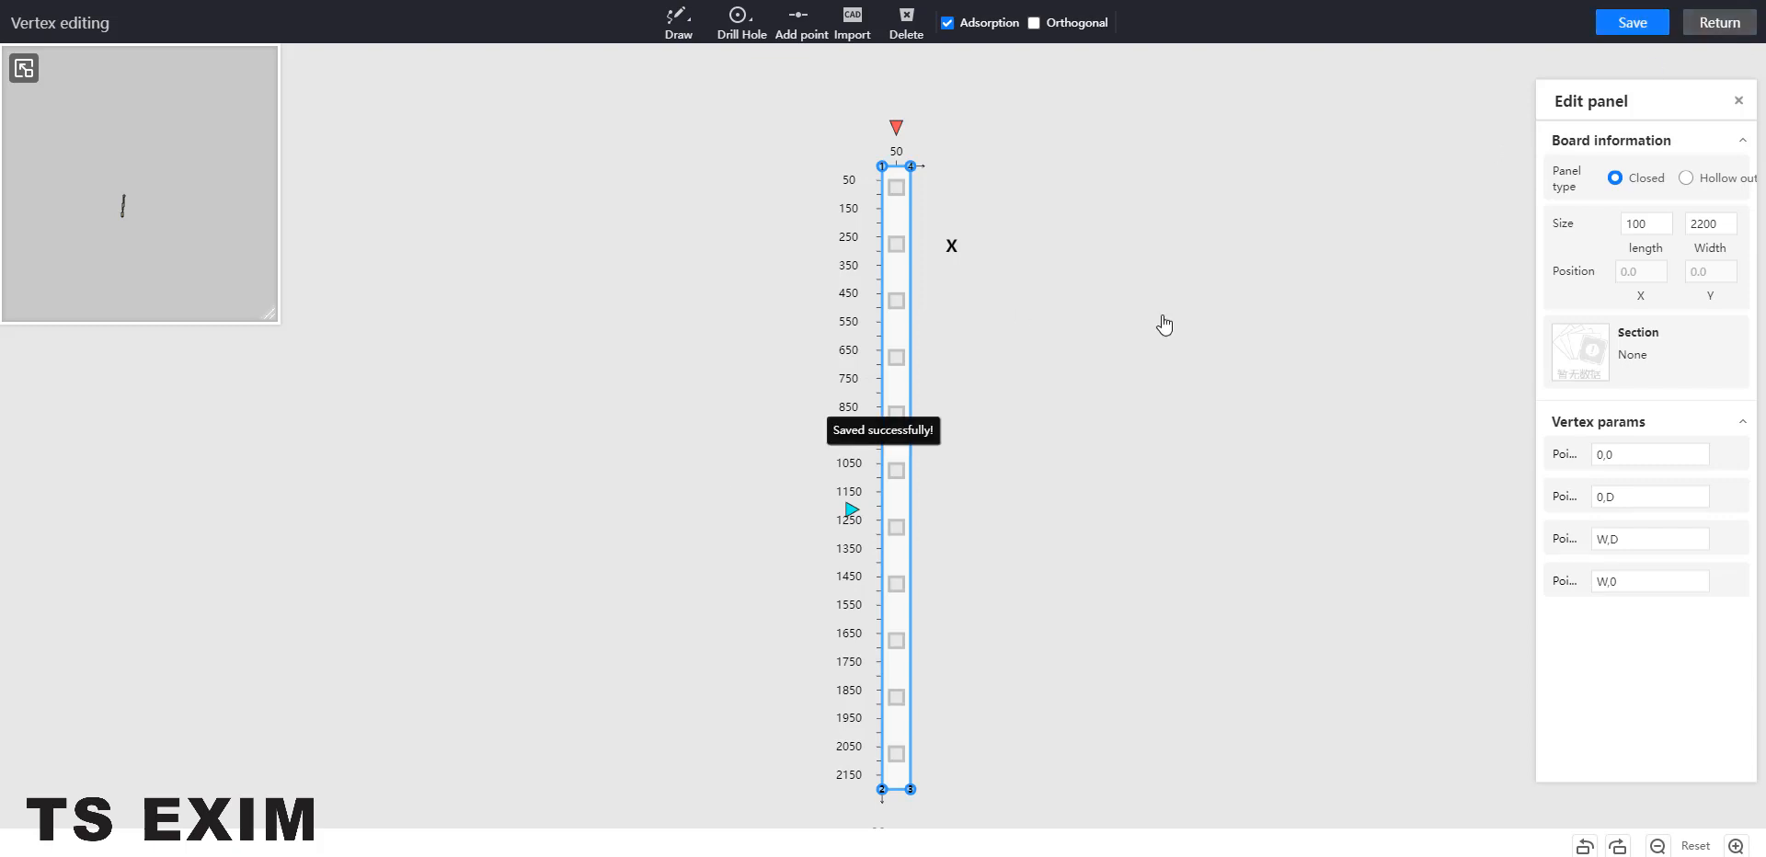
pyautogui.click(1719, 22)
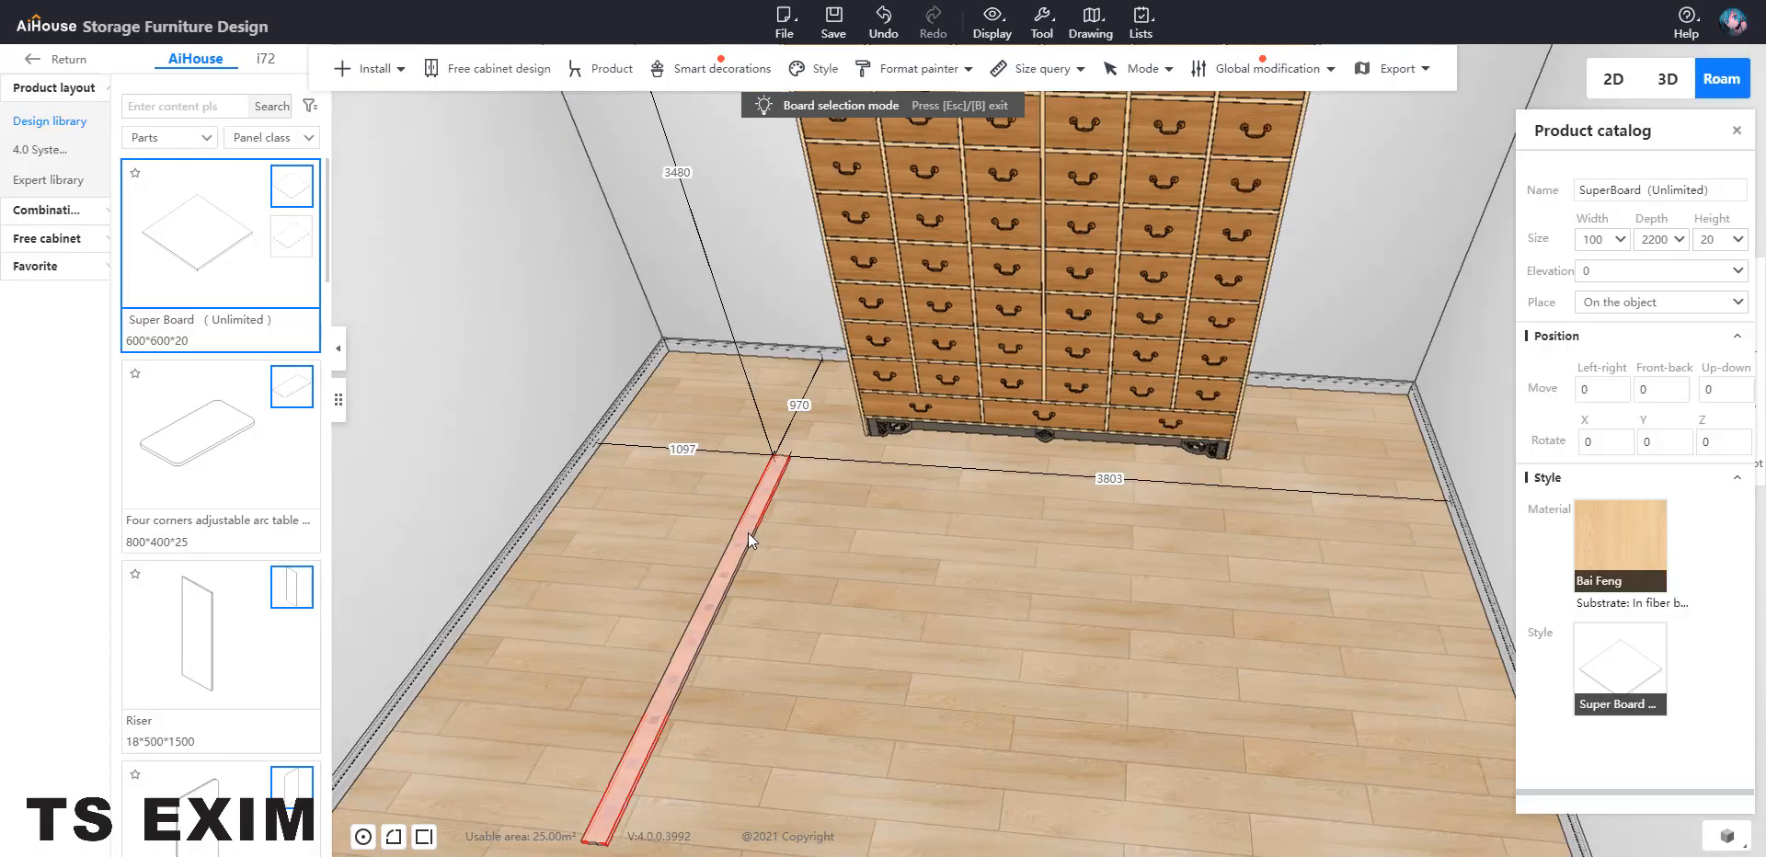
# Rotate the perforated strip board 90 degrees about Y so it stands on its long edge
pyautogui.scroll(3, 747, 527)
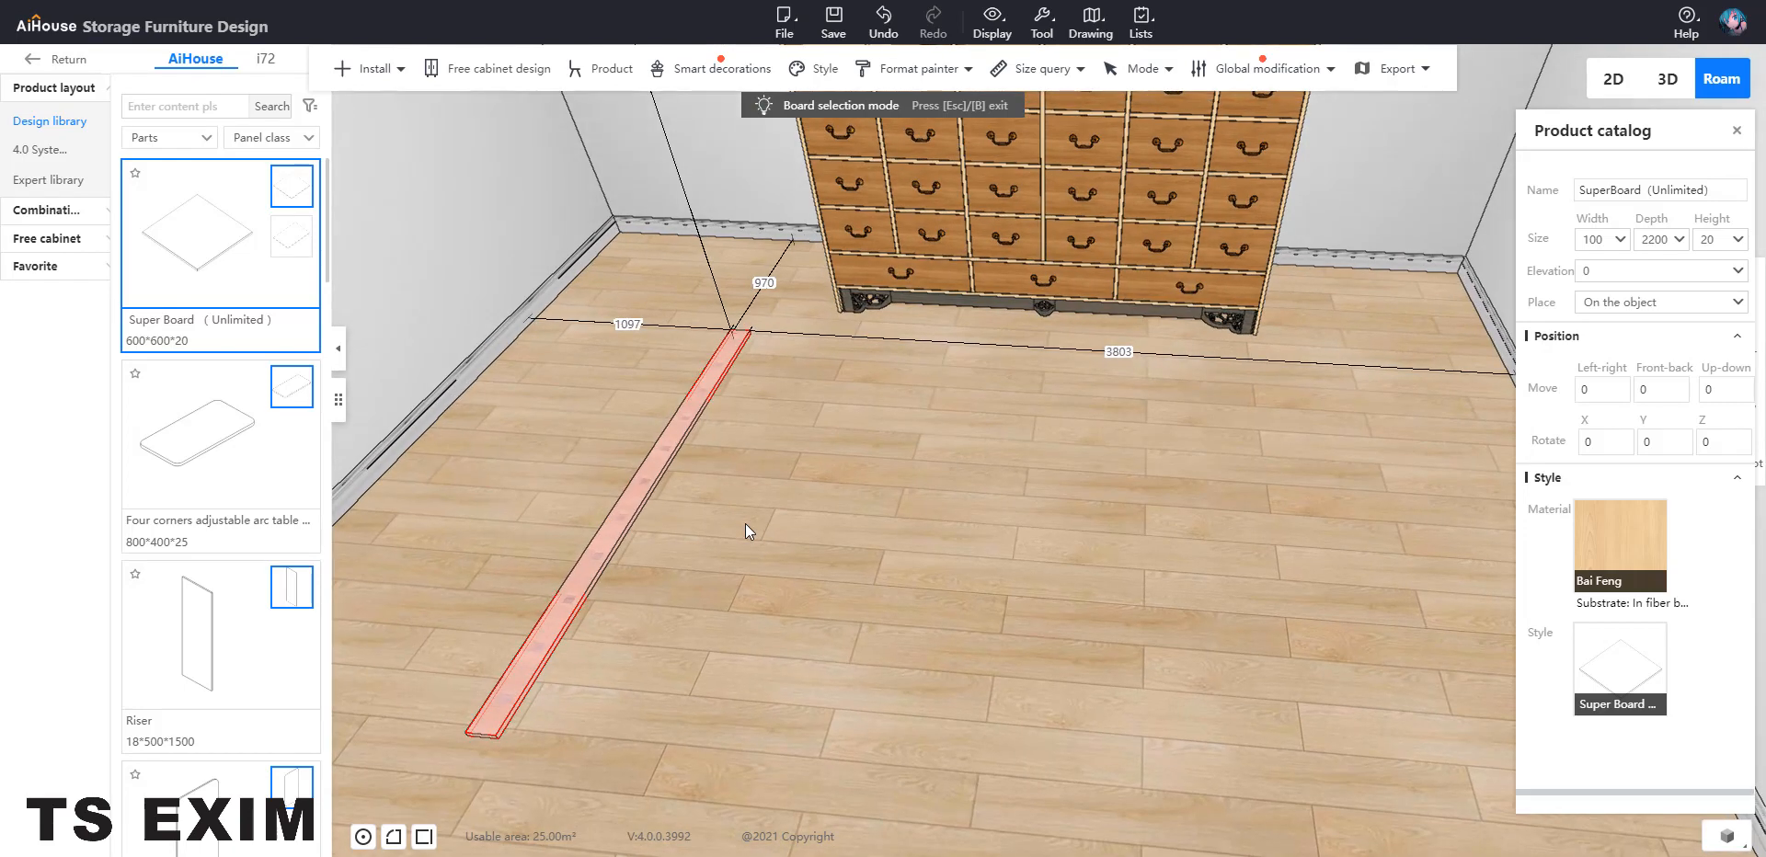
pyautogui.press('c')
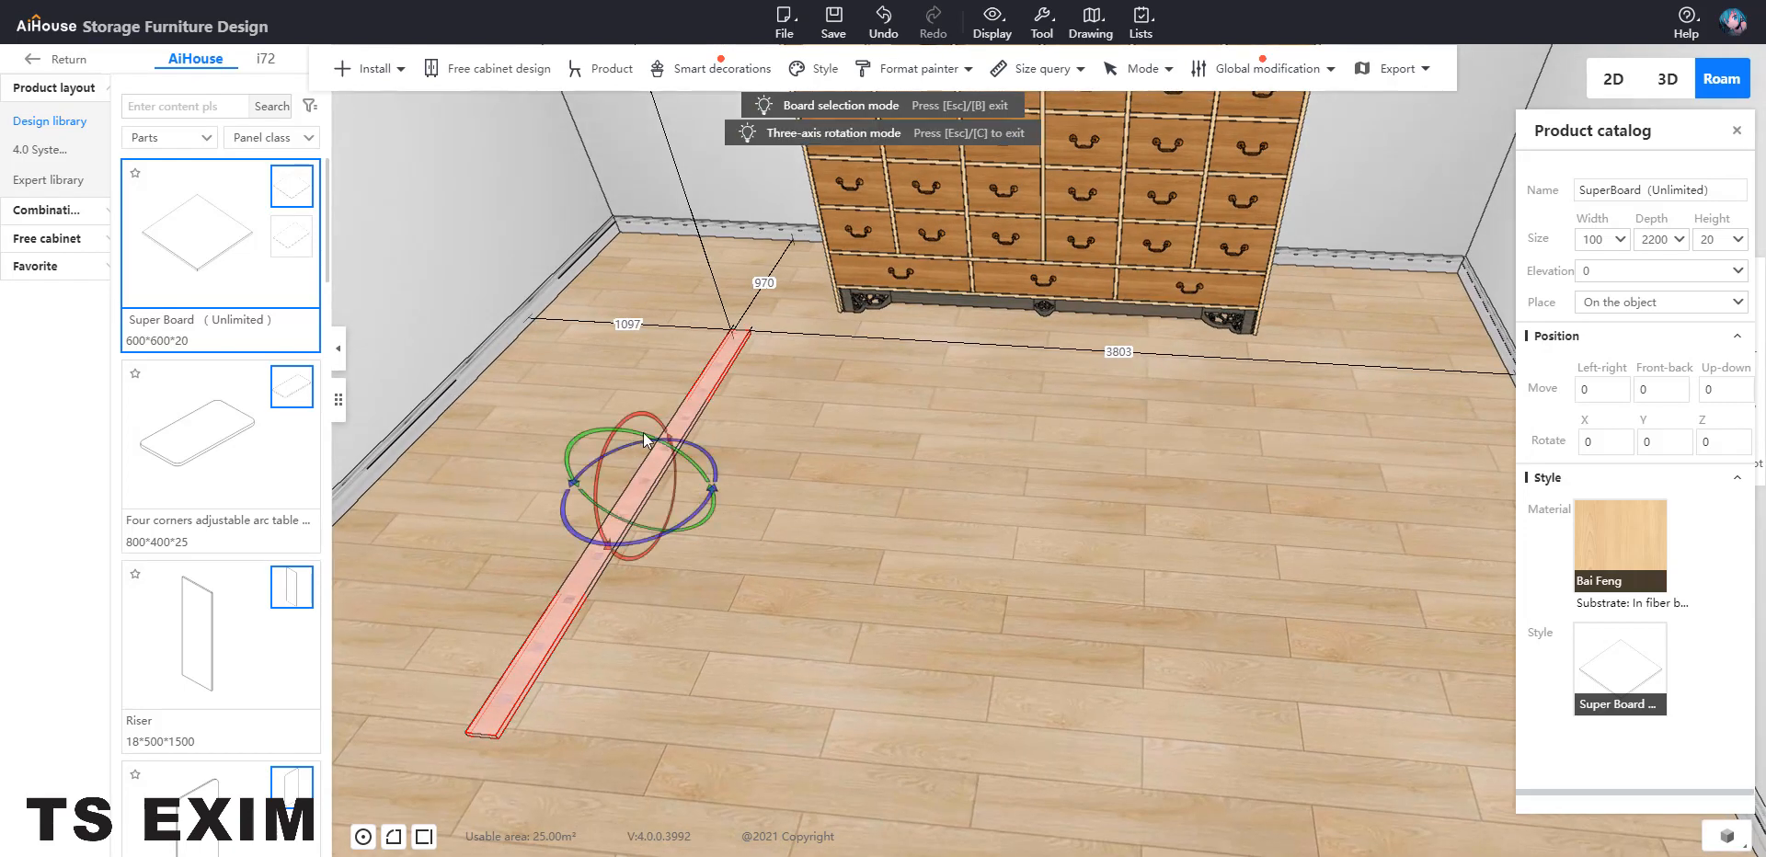
pyautogui.moveTo(688, 459); pyautogui.dragTo(760, 546)
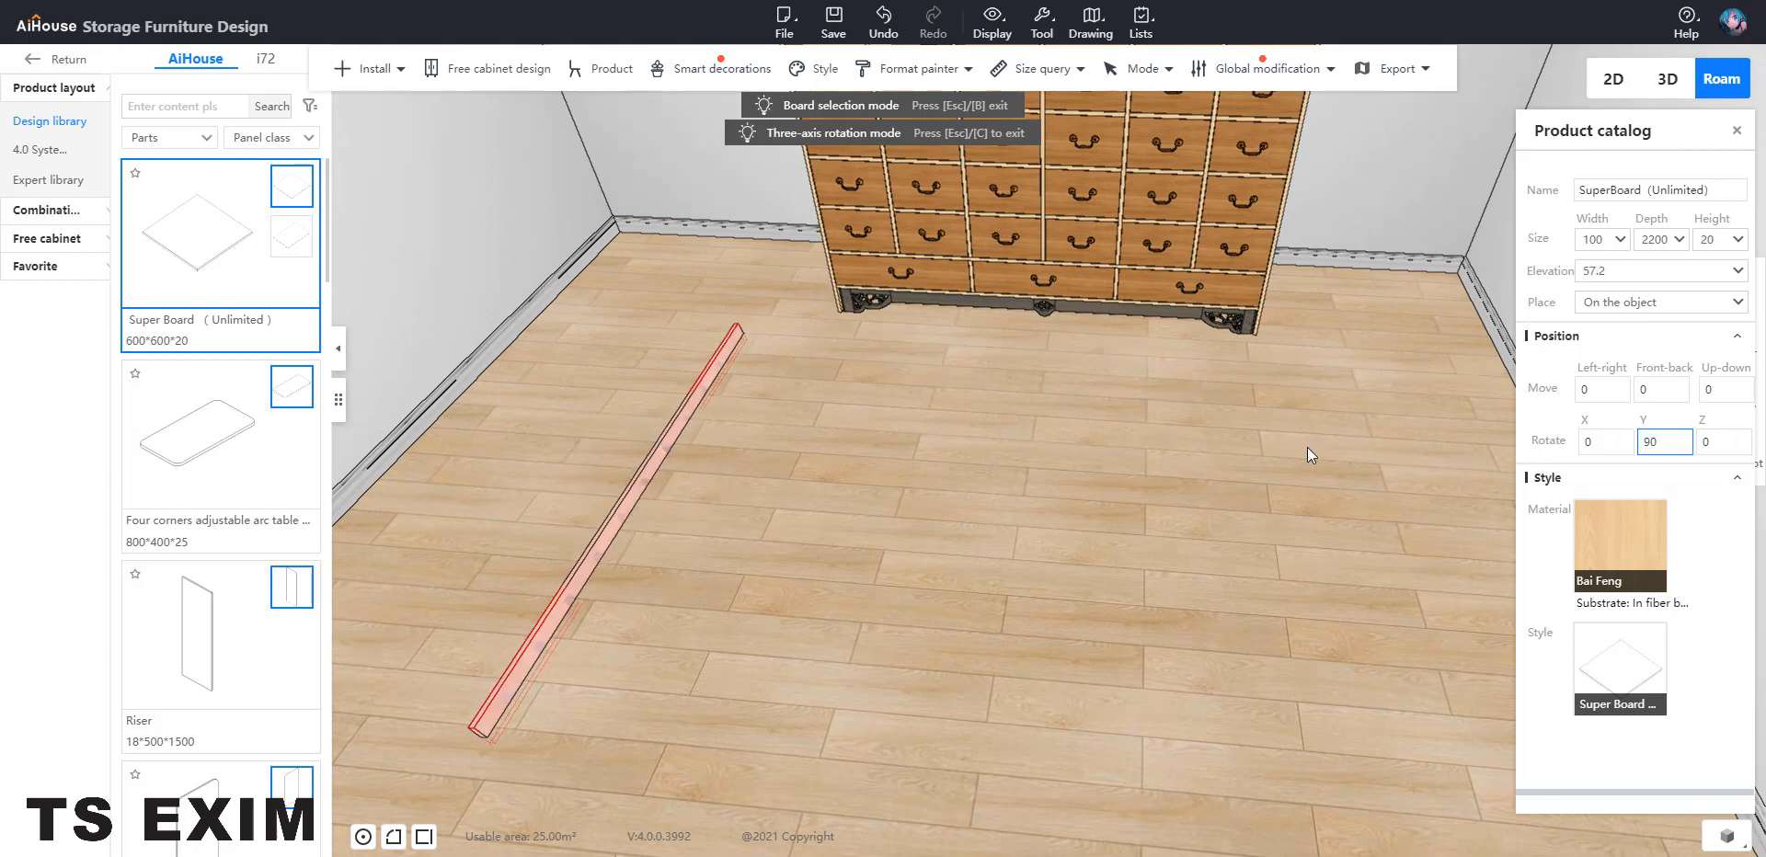
pyautogui.click(623, 510)
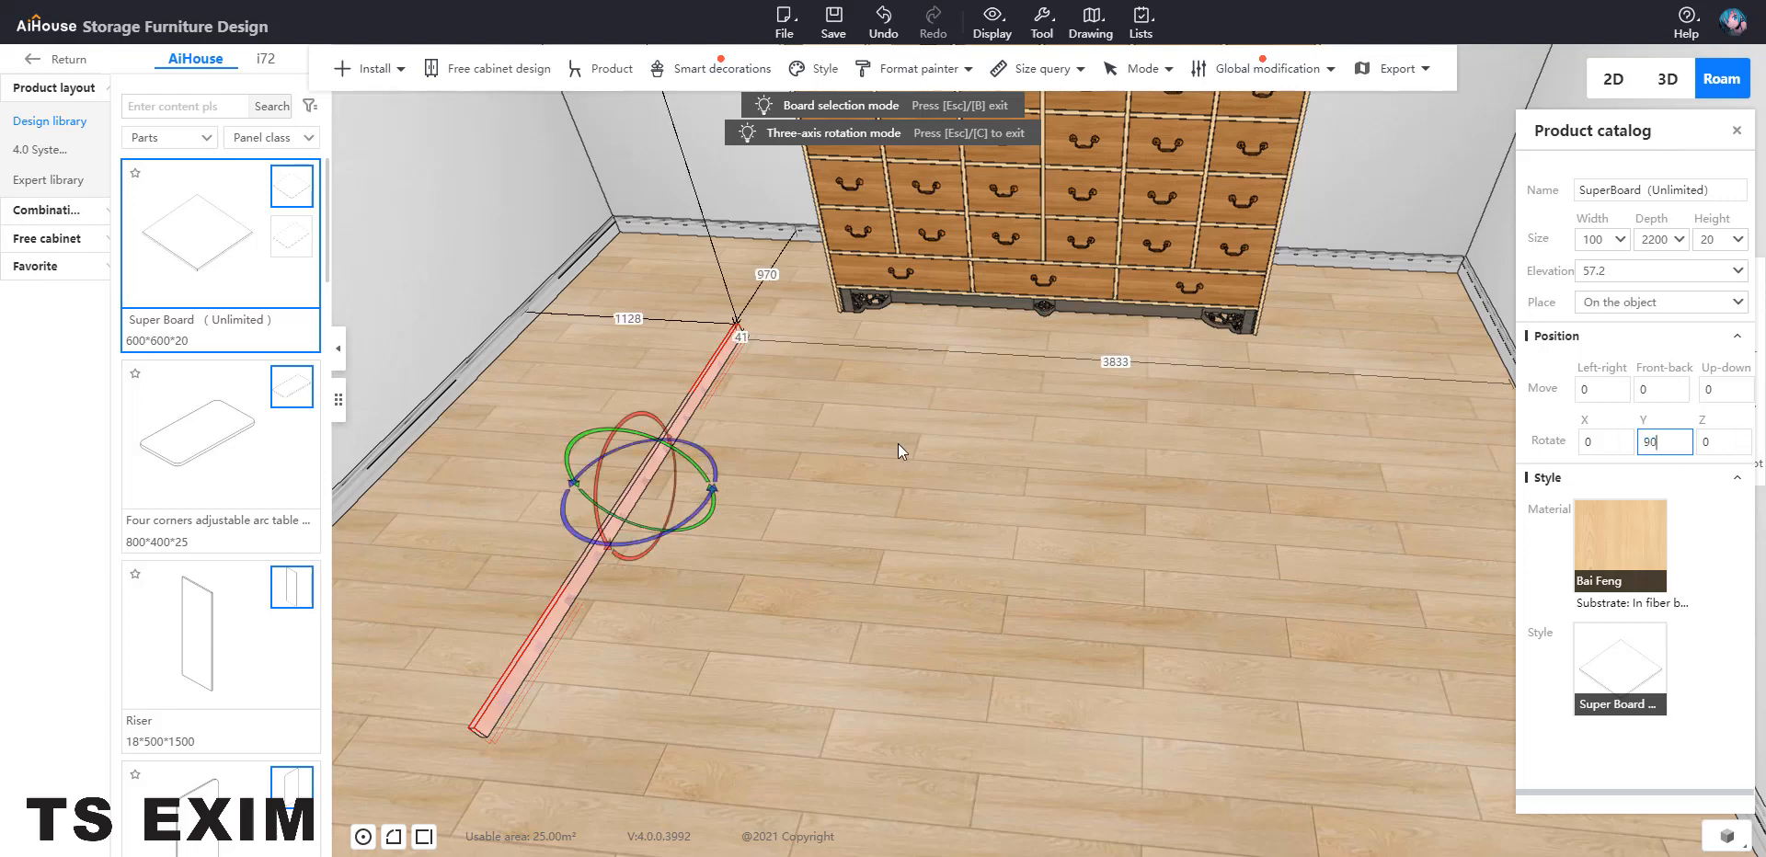
pyautogui.press('Return')
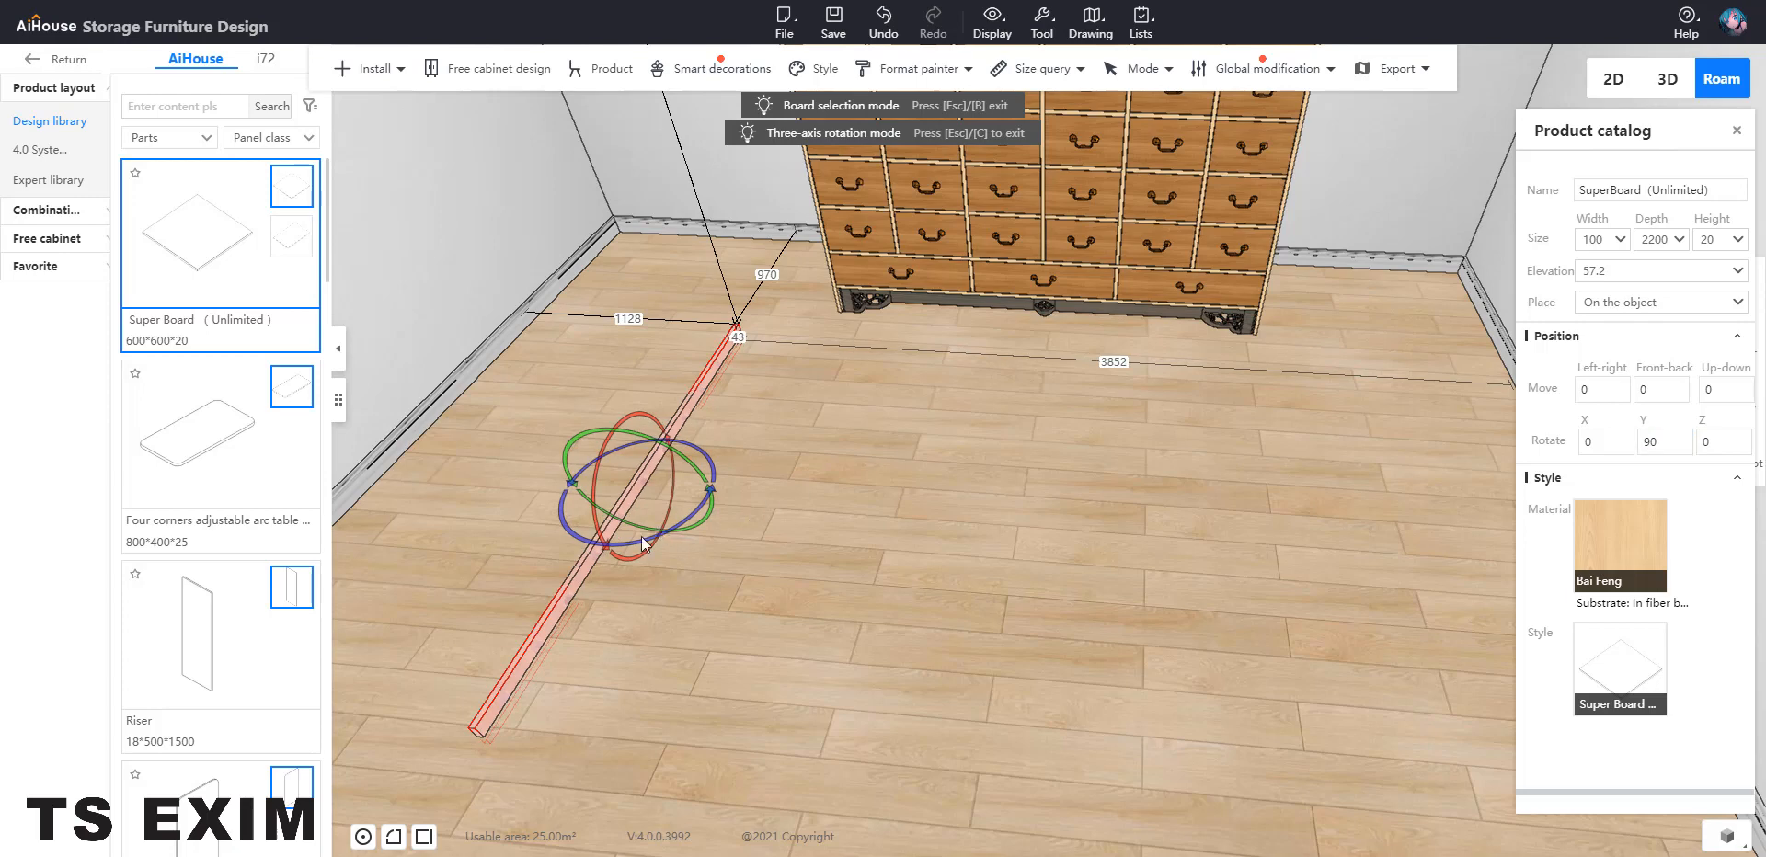
# Rotate the strip board 90 degrees about X so it runs parallel to the cabinet front
pyautogui.moveTo(642, 538); pyautogui.dragTo(703, 446, button='right')
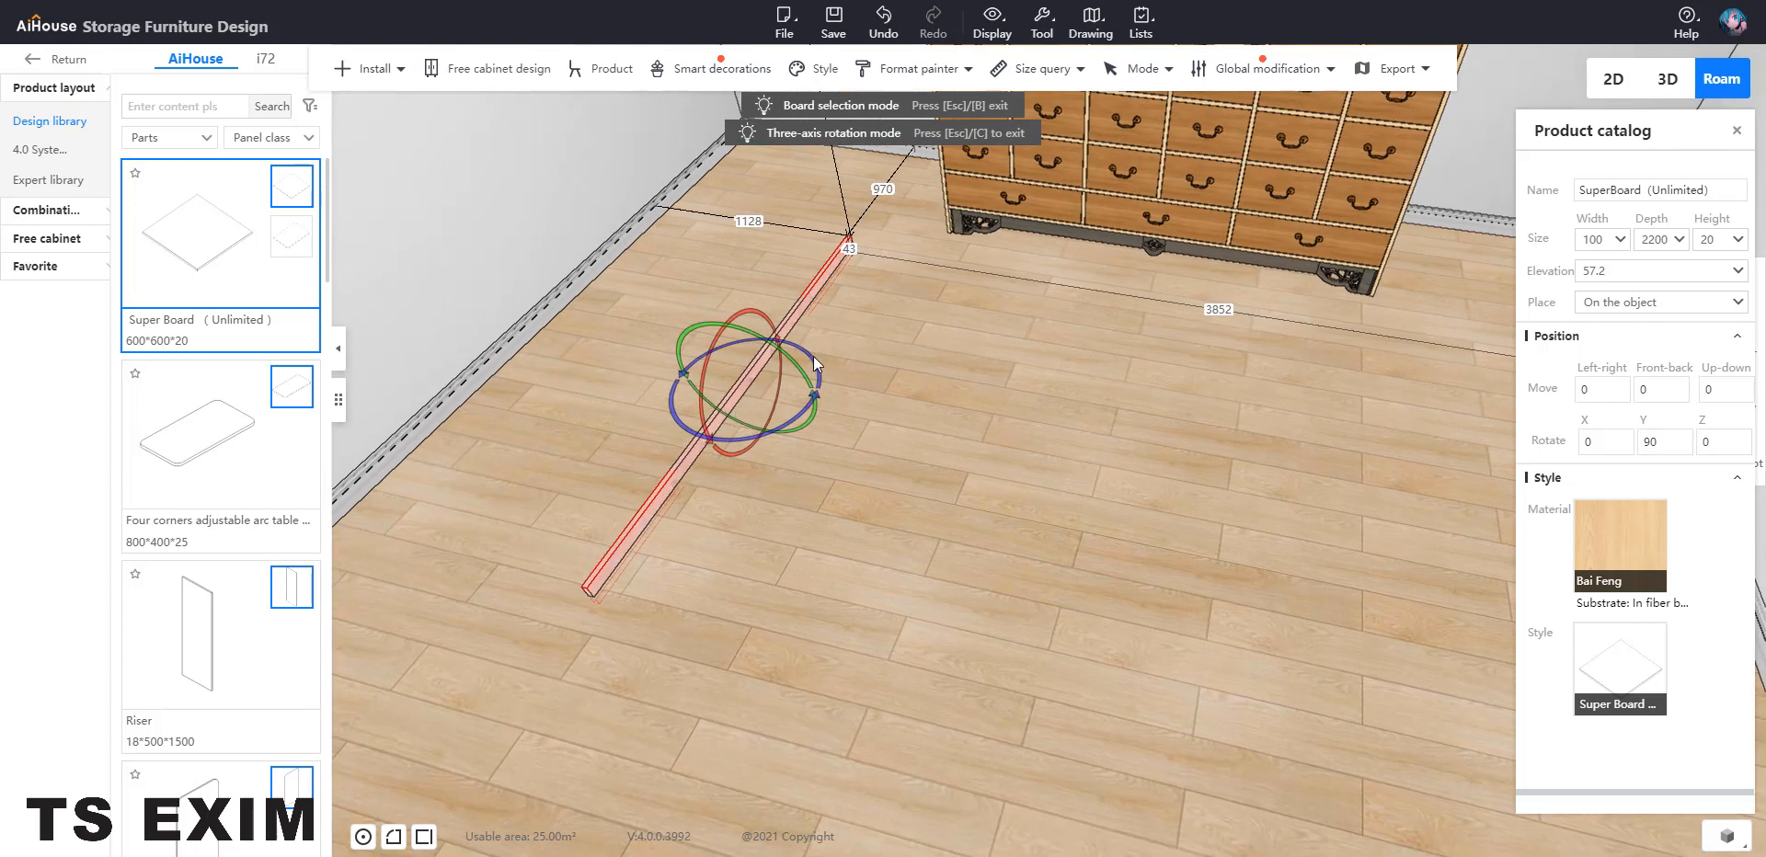
pyautogui.moveTo(819, 362); pyautogui.dragTo(760, 449)
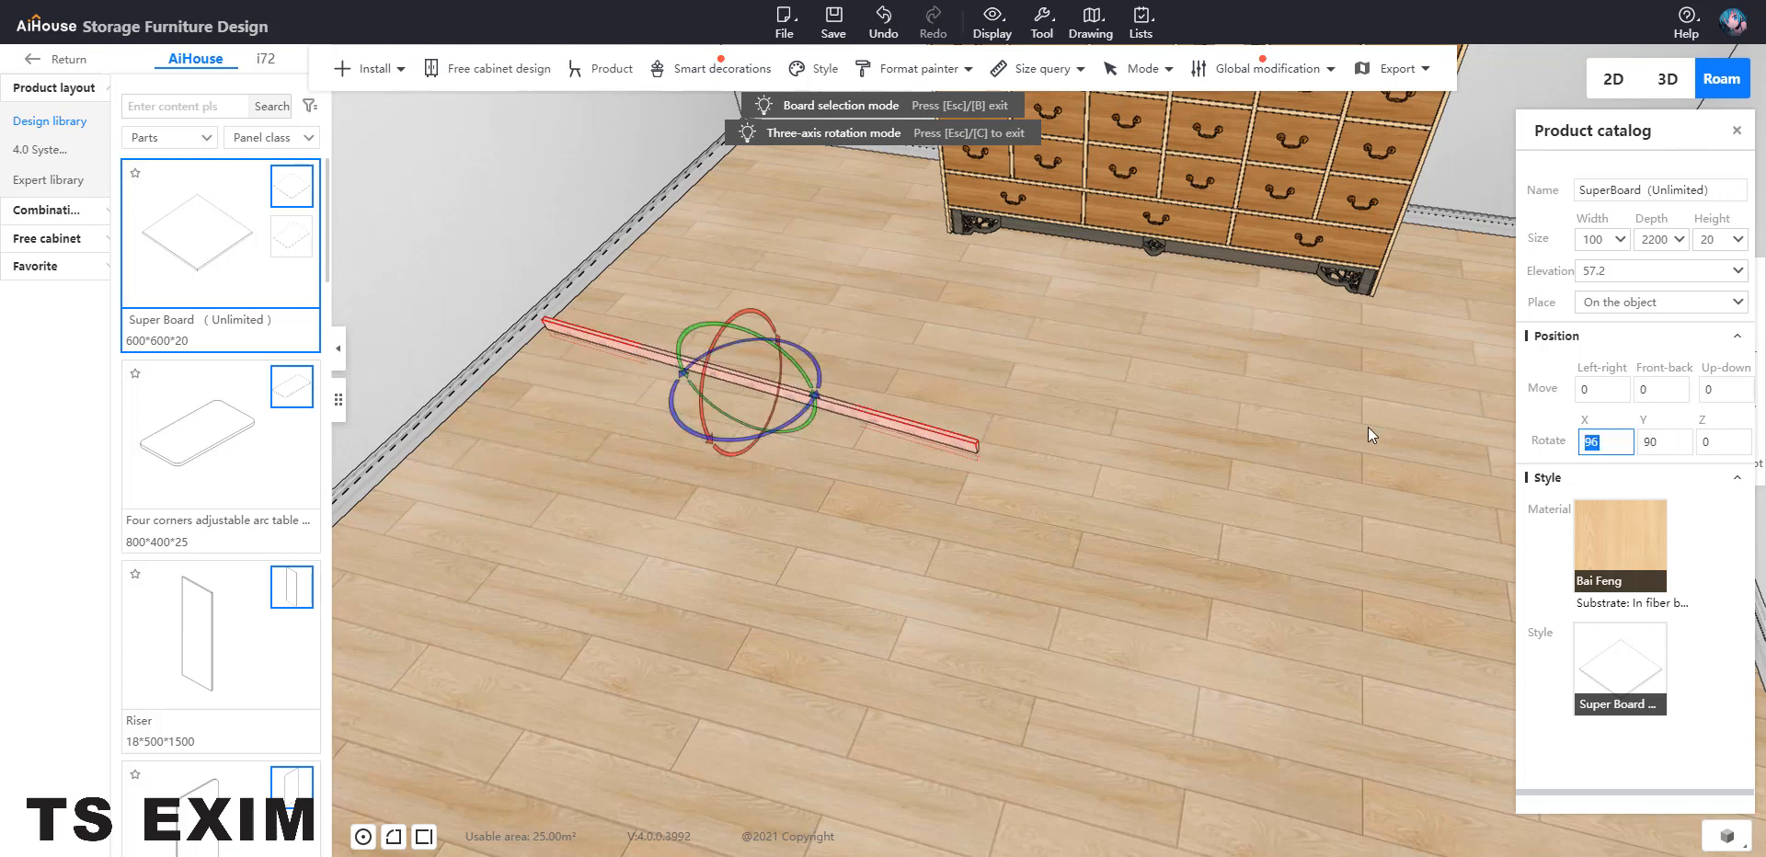
pyautogui.write('90')
pyautogui.press('Return')
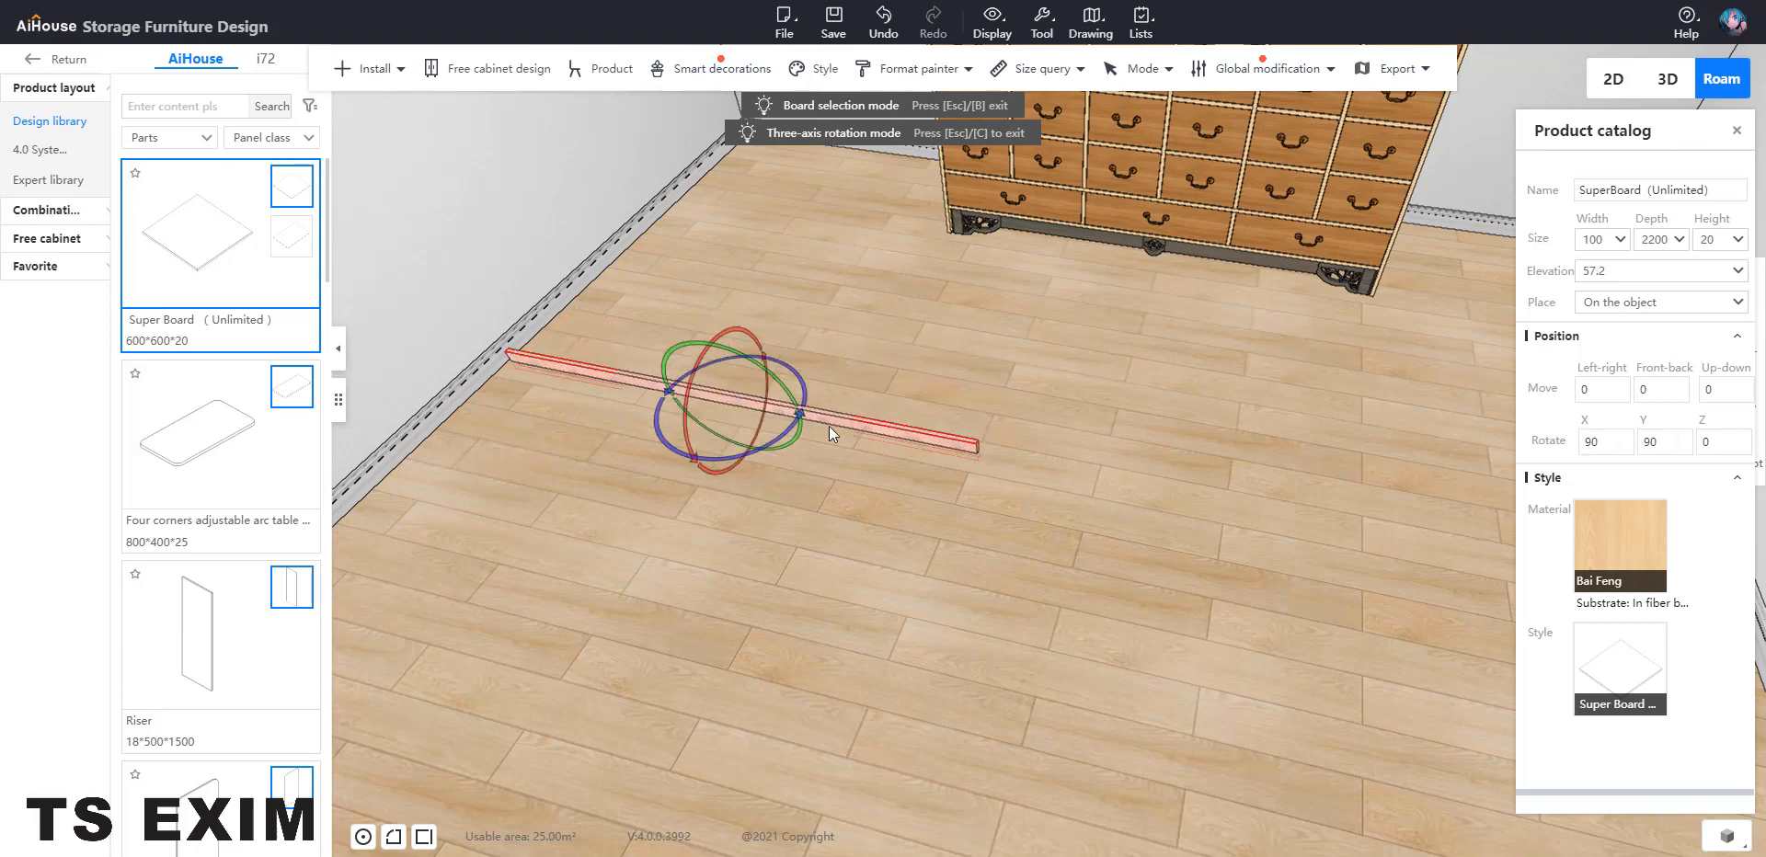
# Try to snap the strip board's long edge to the cabinet edge above the upper doors using Edge capture
pyautogui.press('c')
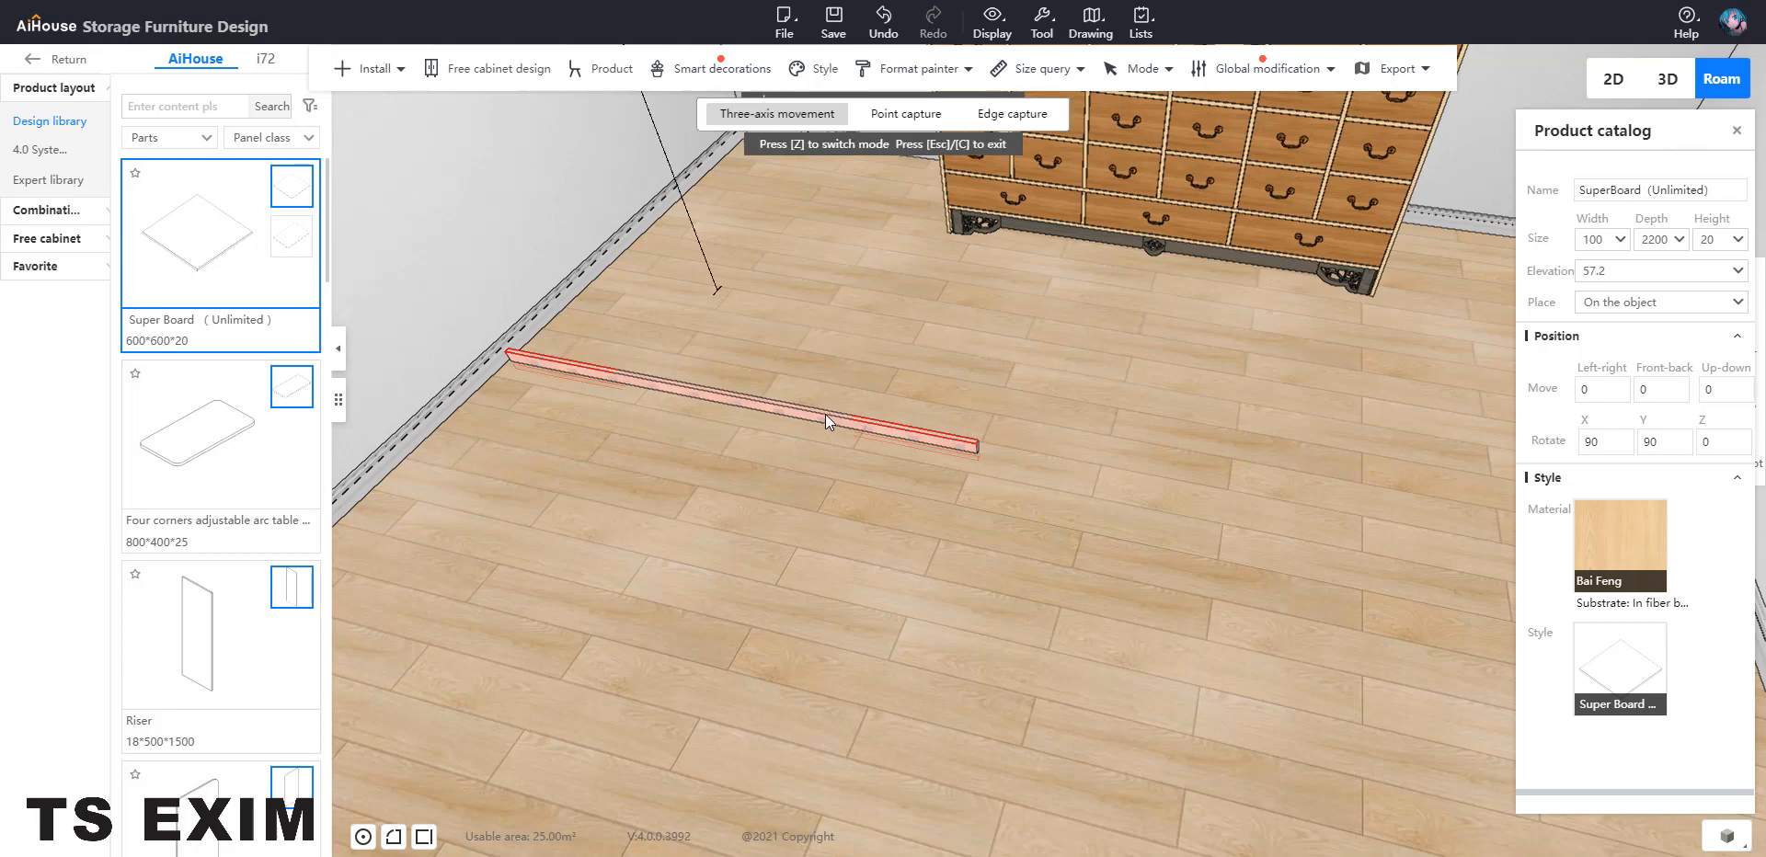
pyautogui.press('z')
pyautogui.press('z')
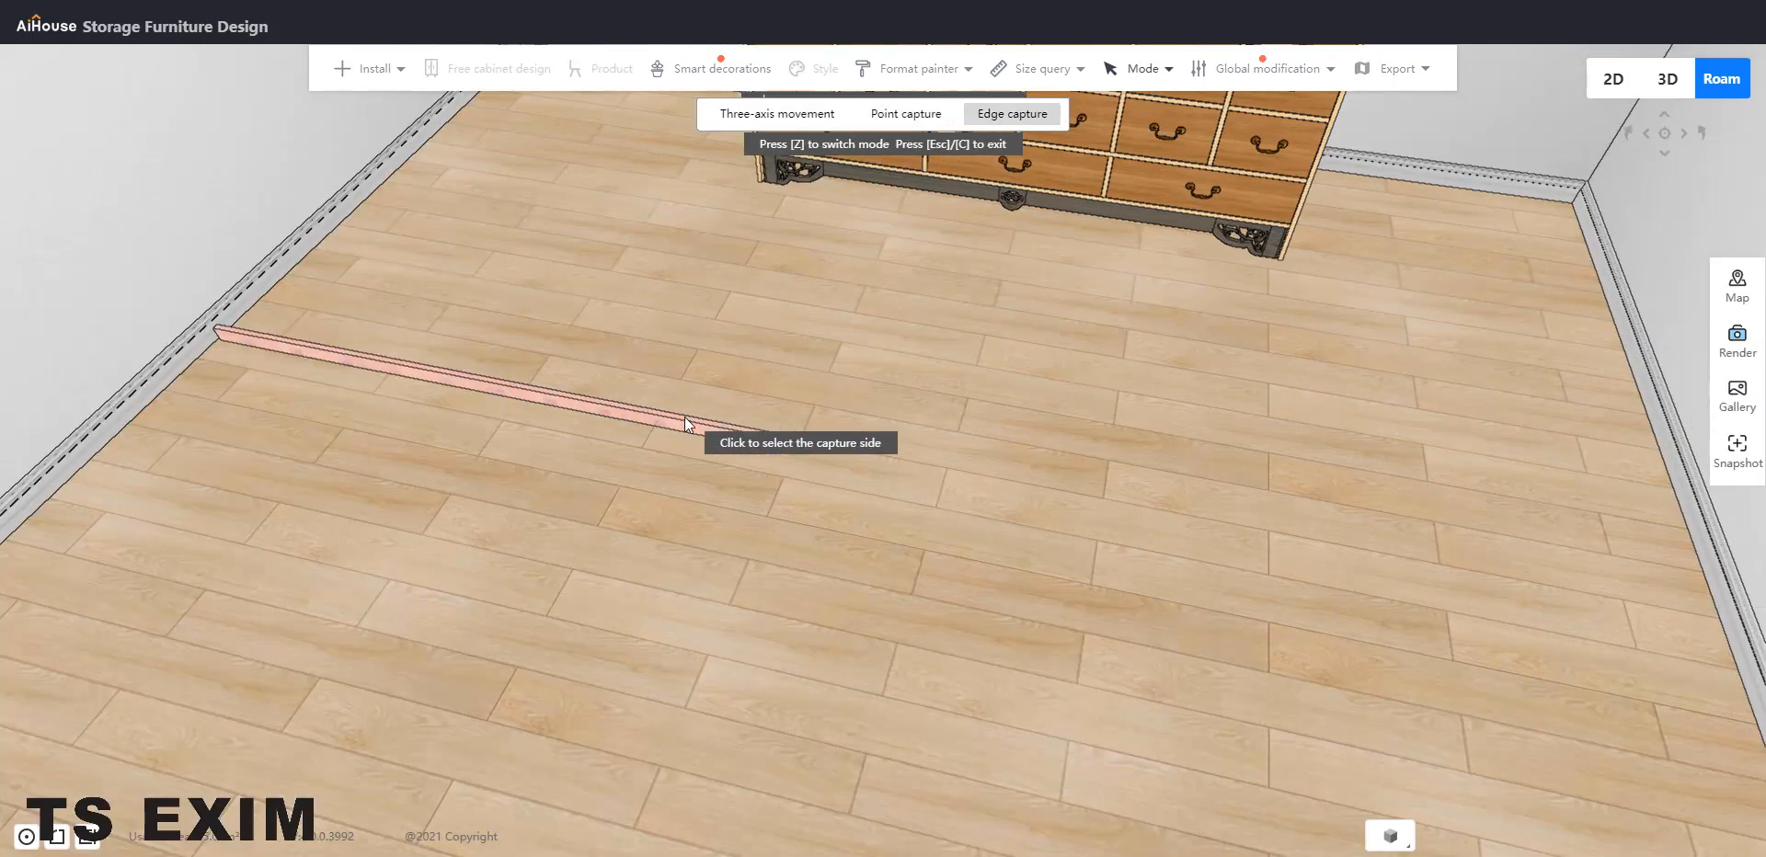
pyautogui.click(684, 418)
pyautogui.moveTo(718, 378); pyautogui.dragTo(717, 285, button='right')
pyautogui.moveTo(662, 416); pyautogui.dragTo(659, 443, button='middle')
pyautogui.scroll(-3, 659, 444)
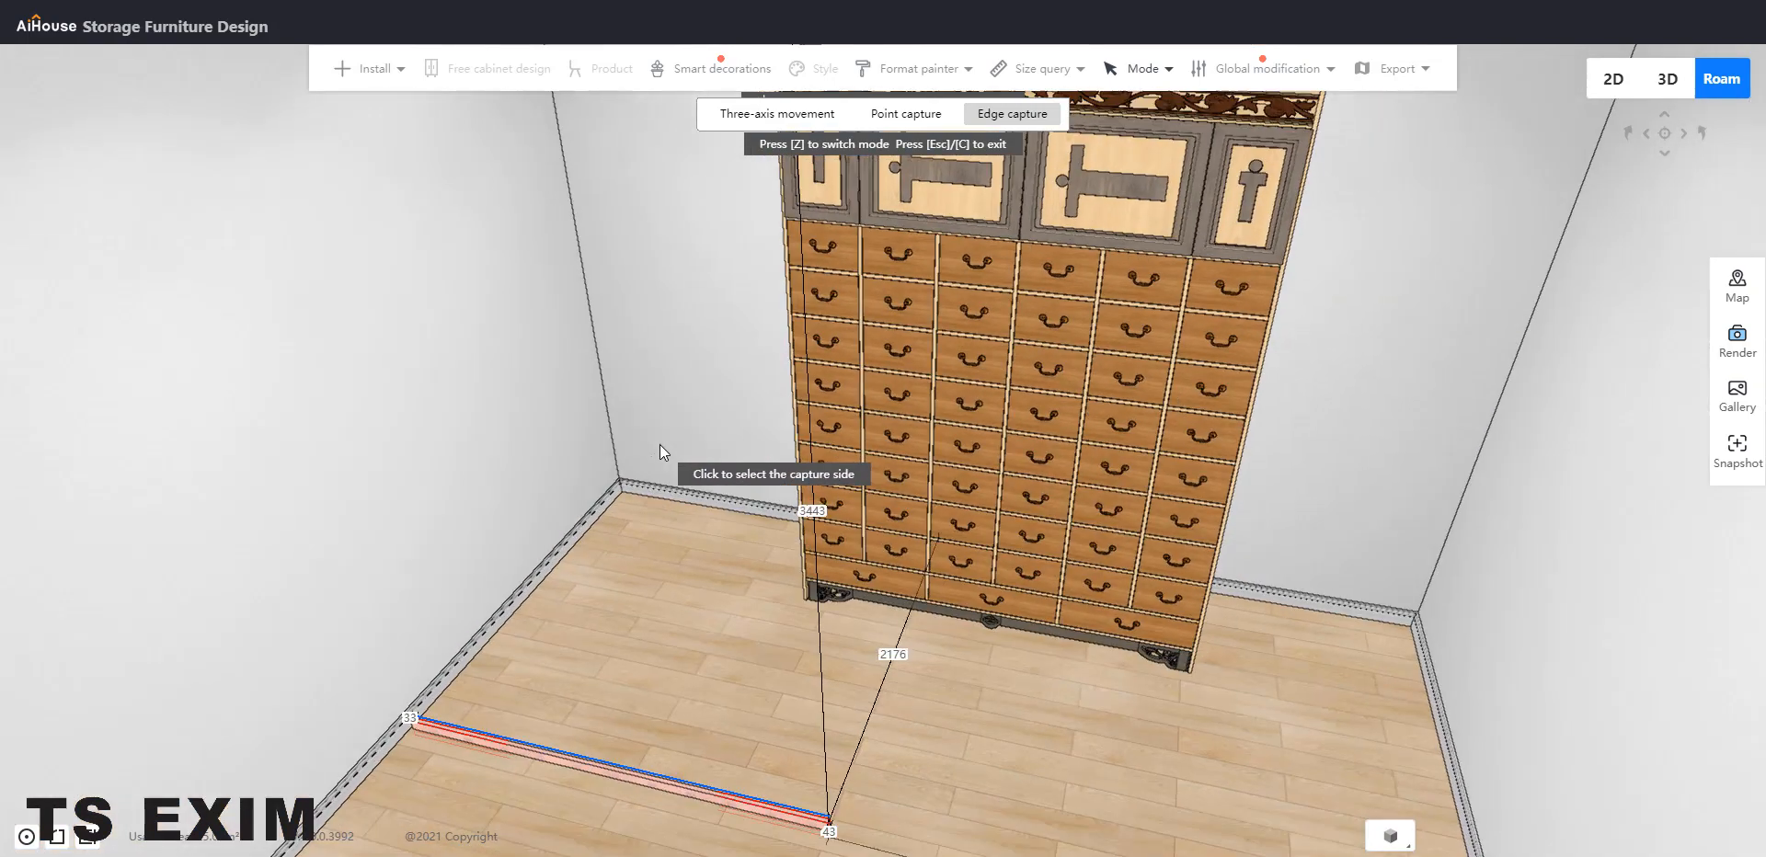
pyautogui.moveTo(659, 444); pyautogui.dragTo(669, 388, button='right')
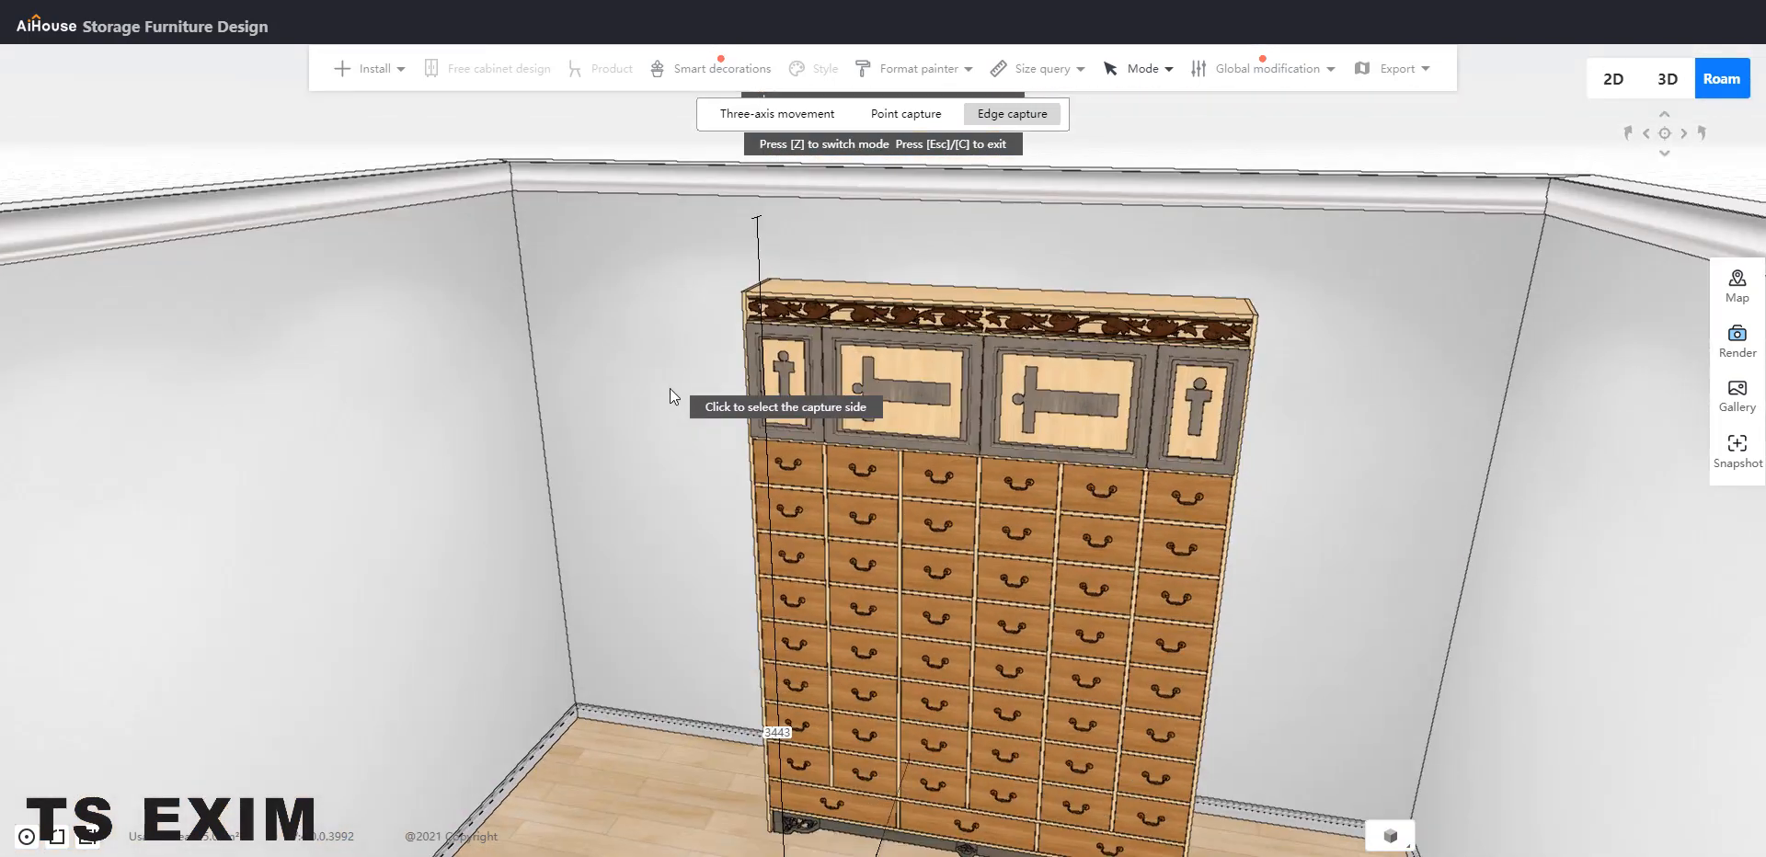
pyautogui.click(1004, 322)
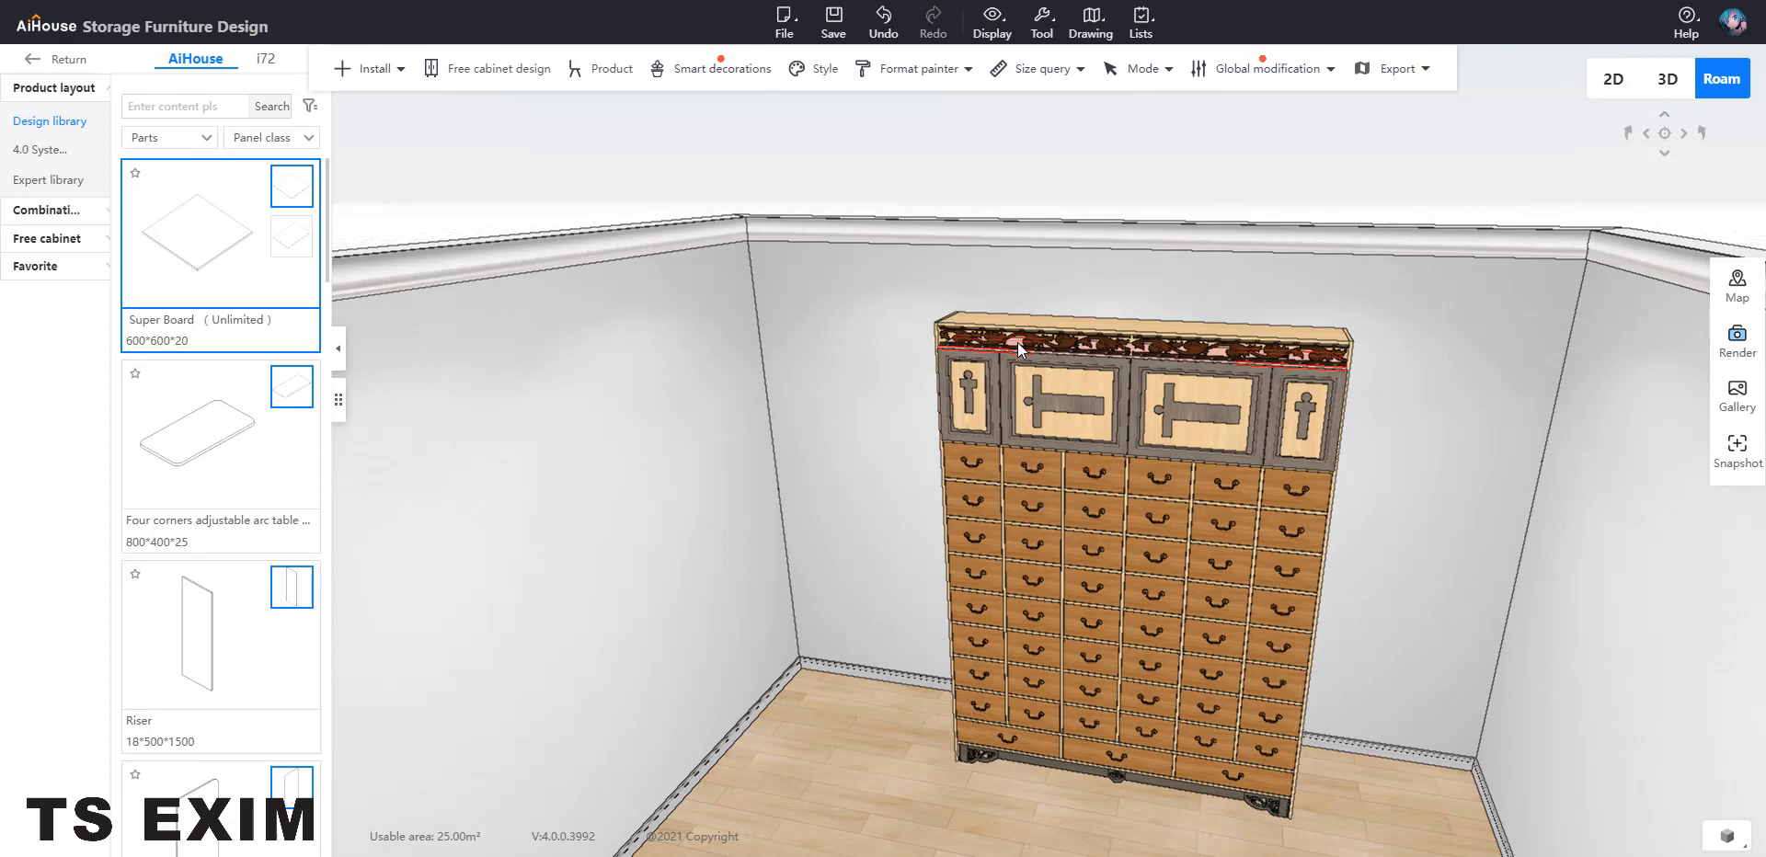
# Delete the two carved fascia strips above the cabinet's upper doors
pyautogui.click(1018, 348)
pyautogui.scroll(3, 1089, 324)
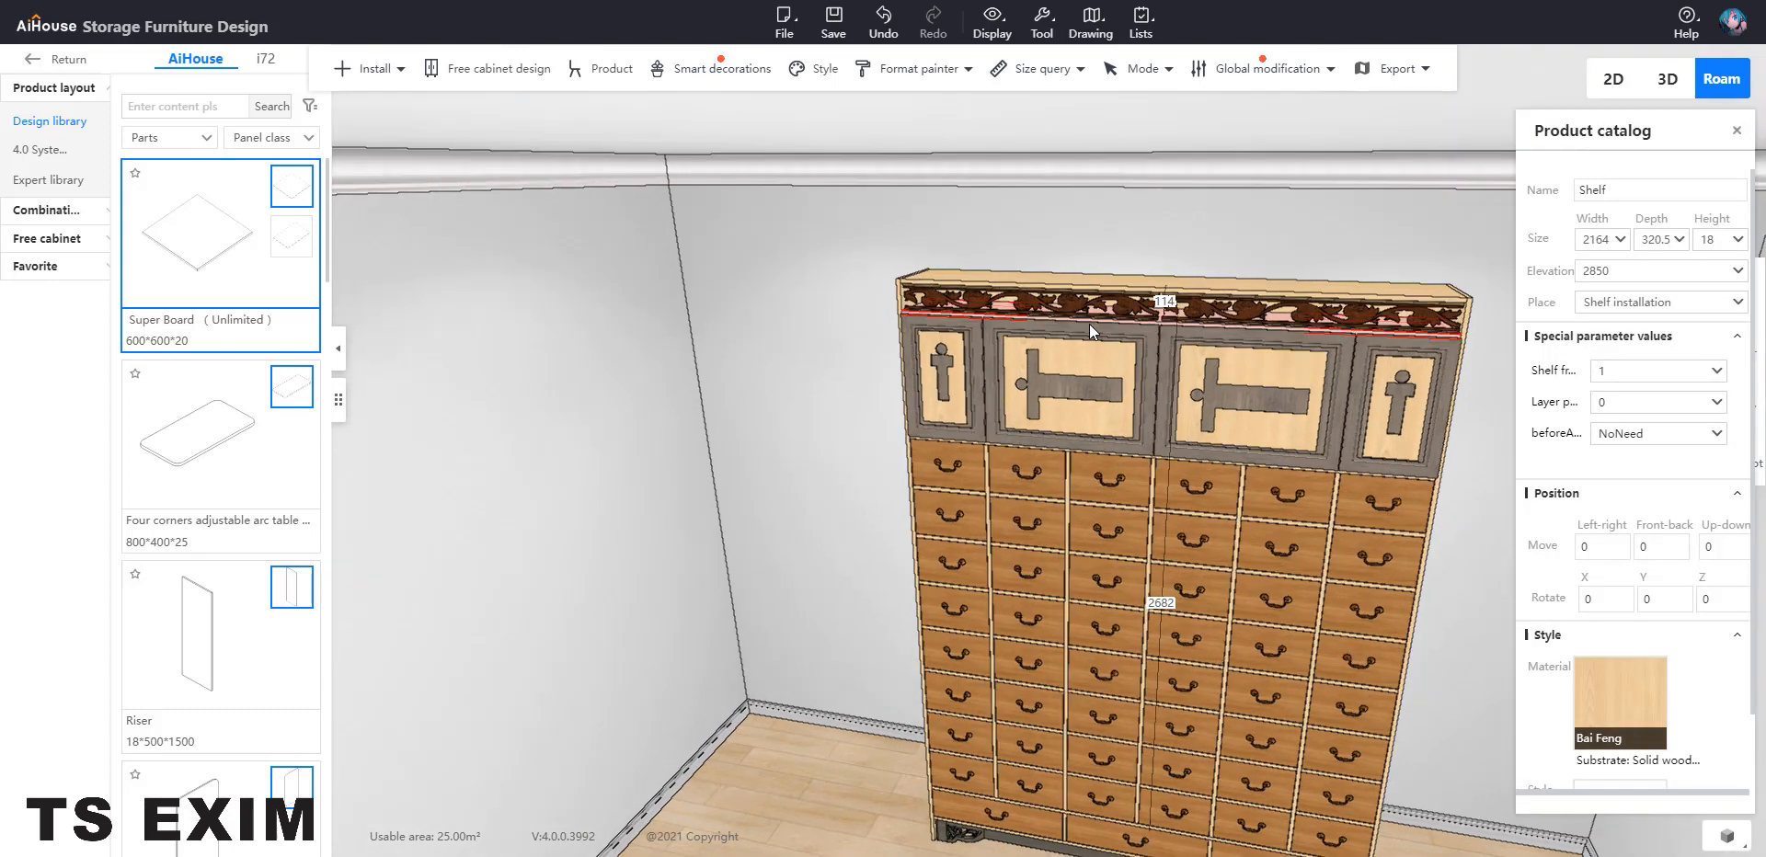
pyautogui.click(1067, 281)
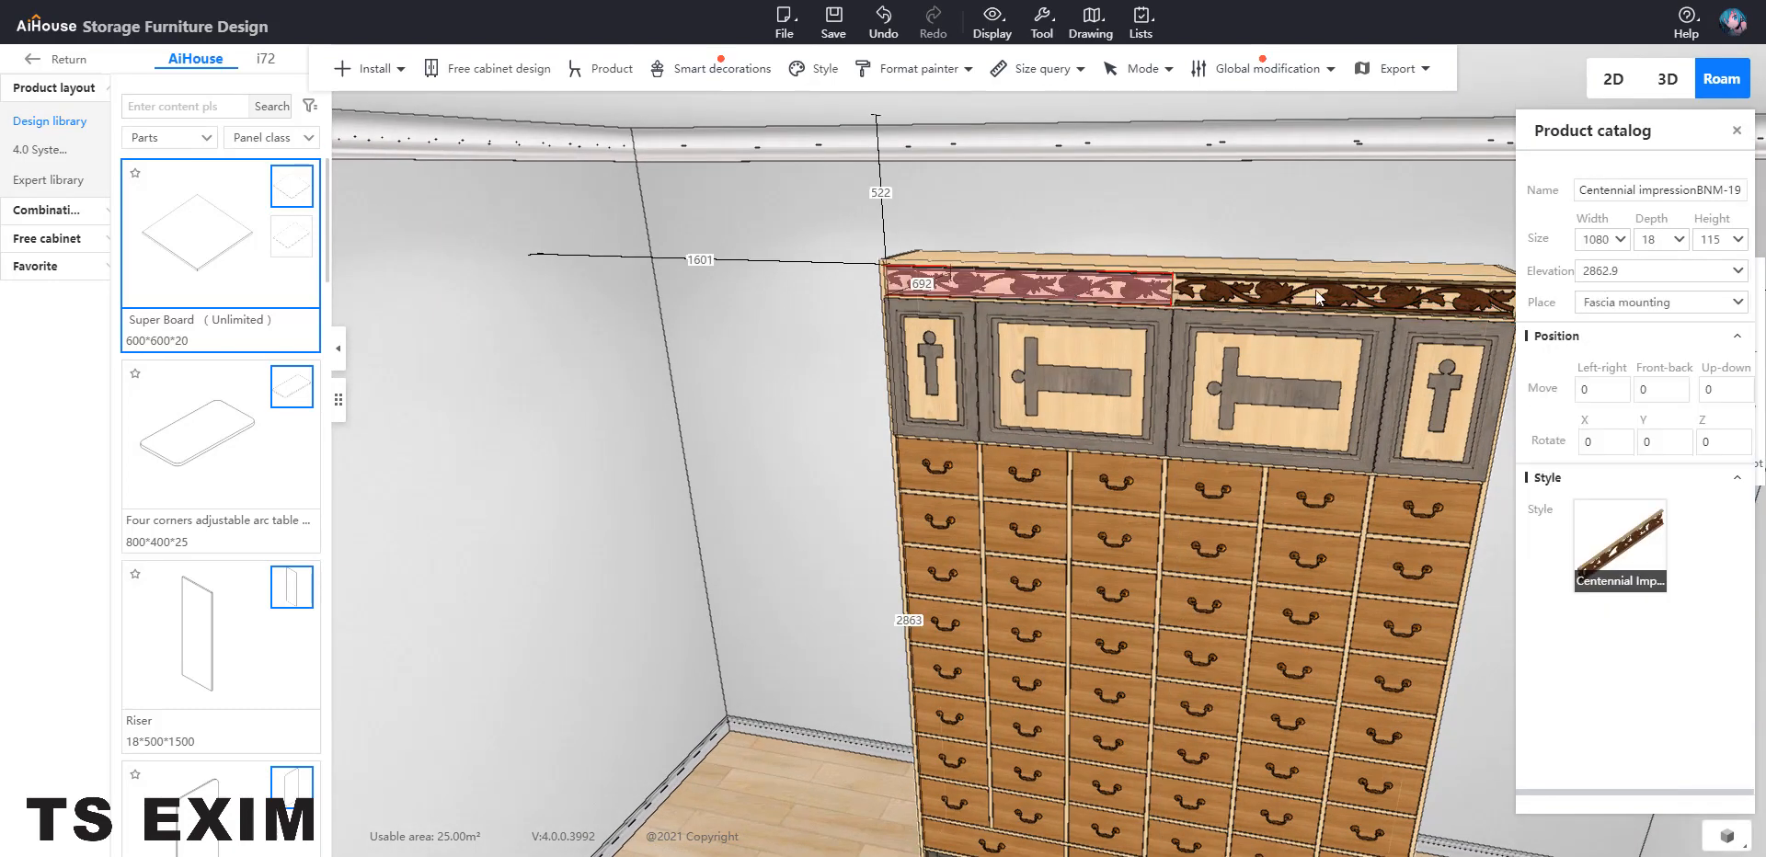
pyautogui.press('Delete')
pyautogui.click(1278, 289)
pyautogui.press('Delete')
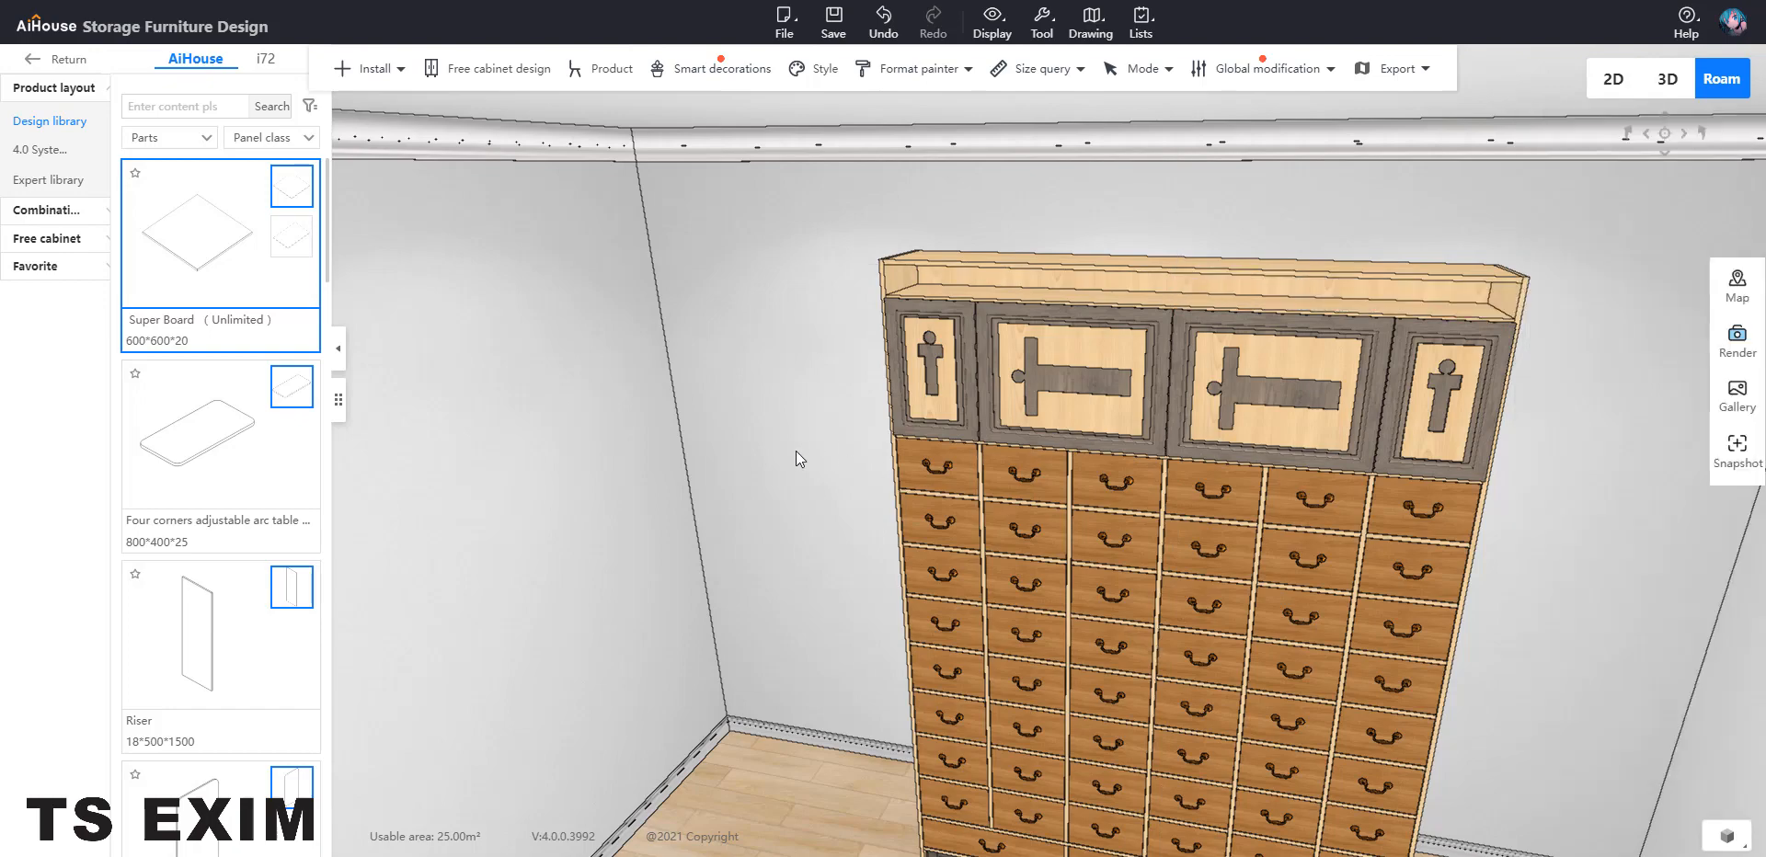
# Move the strip board from the floor to the front of the cabinet and raise it to elevation 1291.1
pyautogui.moveTo(797, 451); pyautogui.dragTo(752, 646)
pyautogui.click(827, 566)
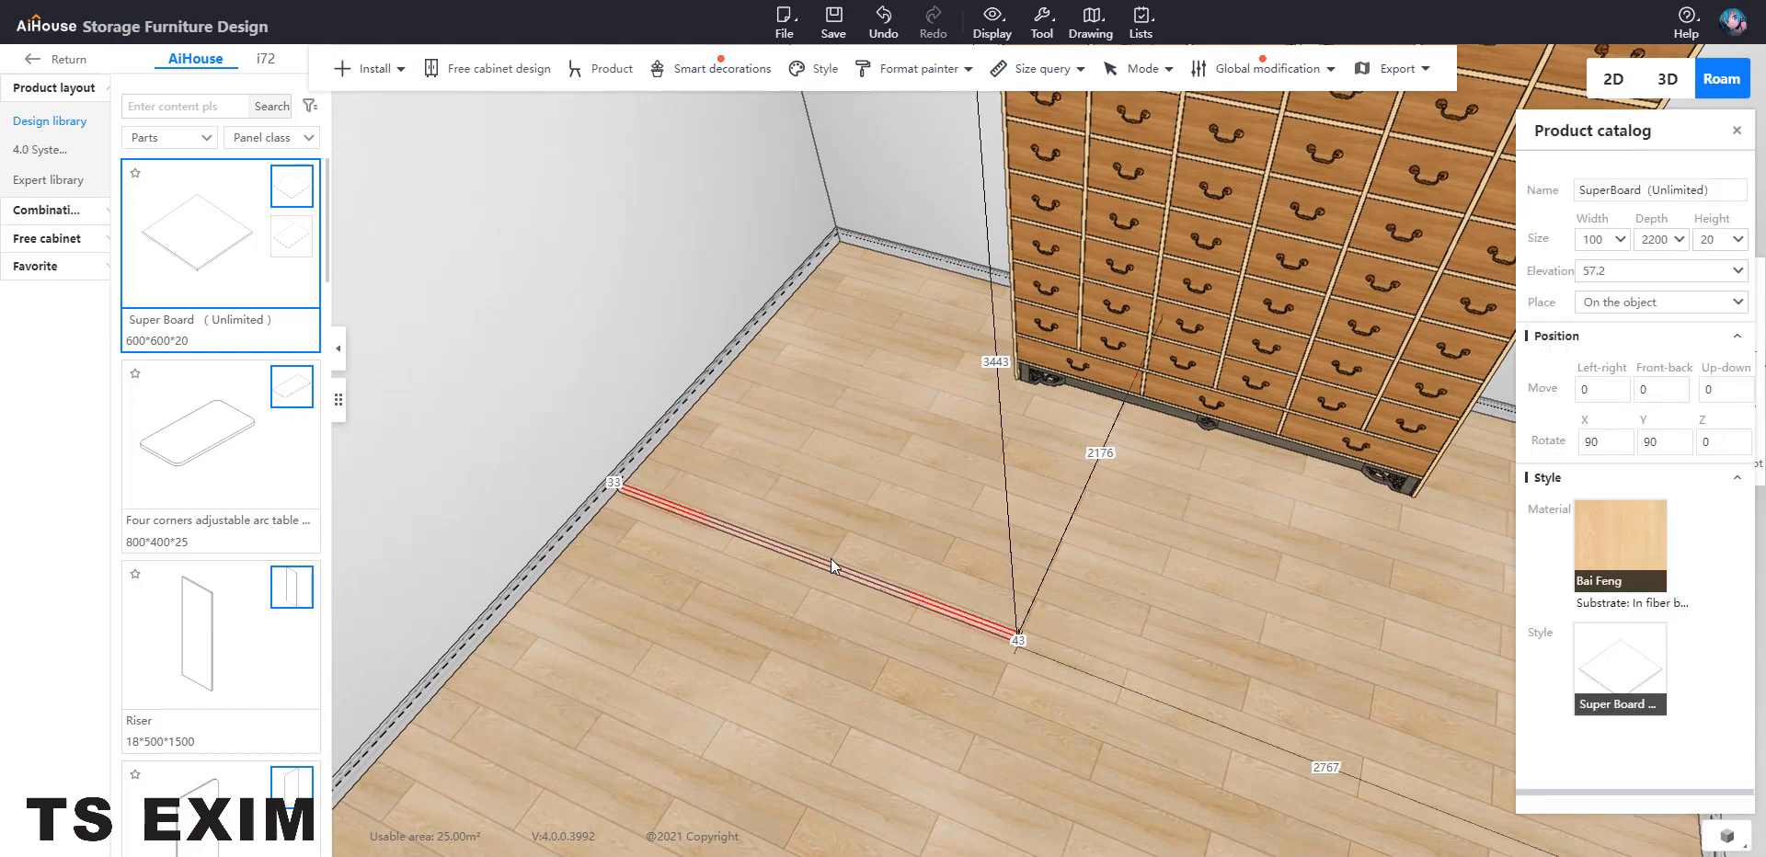
pyautogui.click(830, 559)
pyautogui.moveTo(785, 500); pyautogui.dragTo(754, 203)
pyautogui.moveTo(659, 450); pyautogui.dragTo(1293, 274)
pyautogui.moveTo(1293, 275); pyautogui.dragTo(1115, 496, button='right')
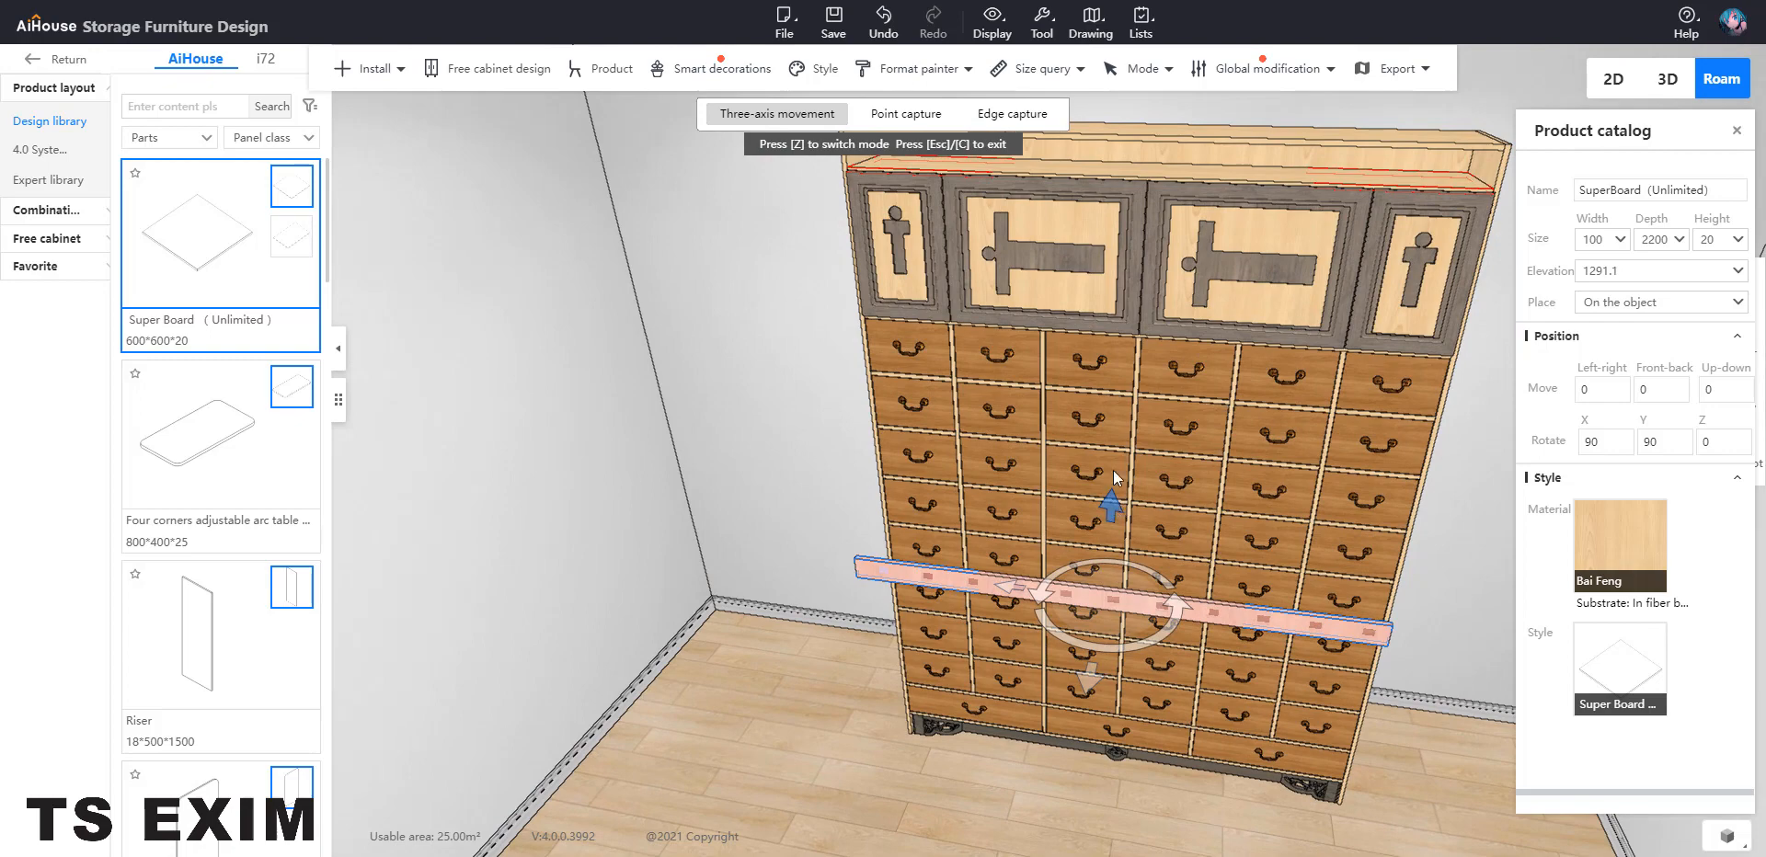
# Raise the strip board to elevation 2972.9 and align it with the open recess above the upper doors
pyautogui.moveTo(1113, 473); pyautogui.dragTo(1118, 73)
pyautogui.moveTo(1118, 74); pyautogui.dragTo(930, 449, button='right')
pyautogui.moveTo(905, 471); pyautogui.dragTo(903, 411)
pyautogui.scroll(2, 824, 454)
pyautogui.moveTo(839, 550); pyautogui.dragTo(847, 469)
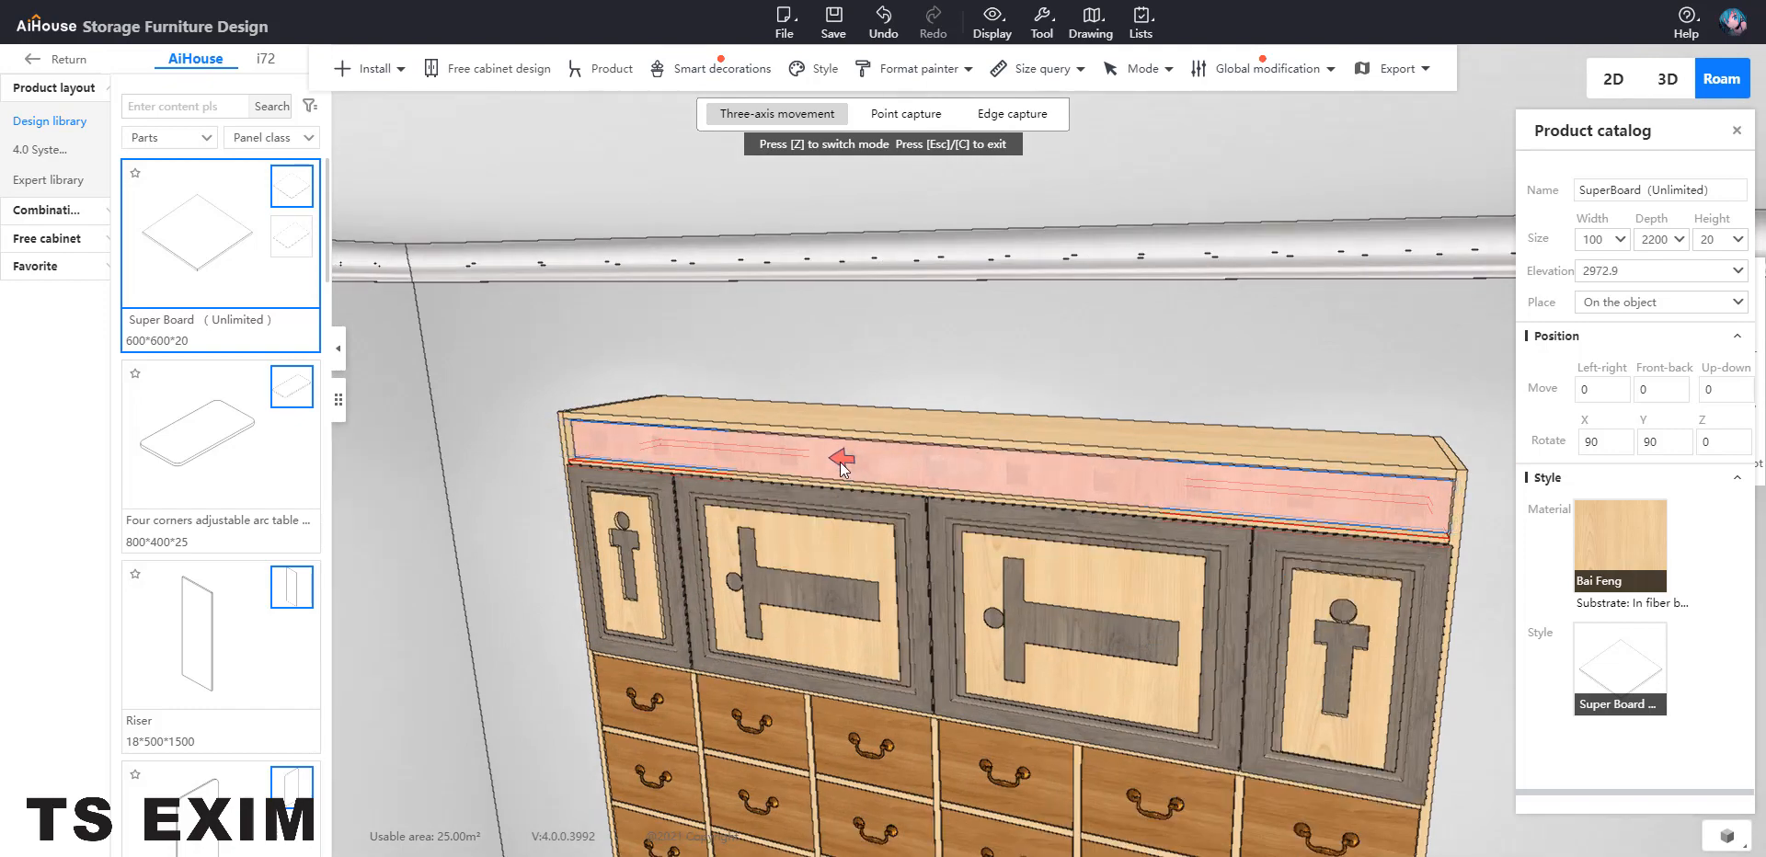
pyautogui.moveTo(706, 541); pyautogui.dragTo(796, 561, button='right')
pyautogui.scroll(-3, 795, 561)
pyautogui.scroll(-3, 795, 561)
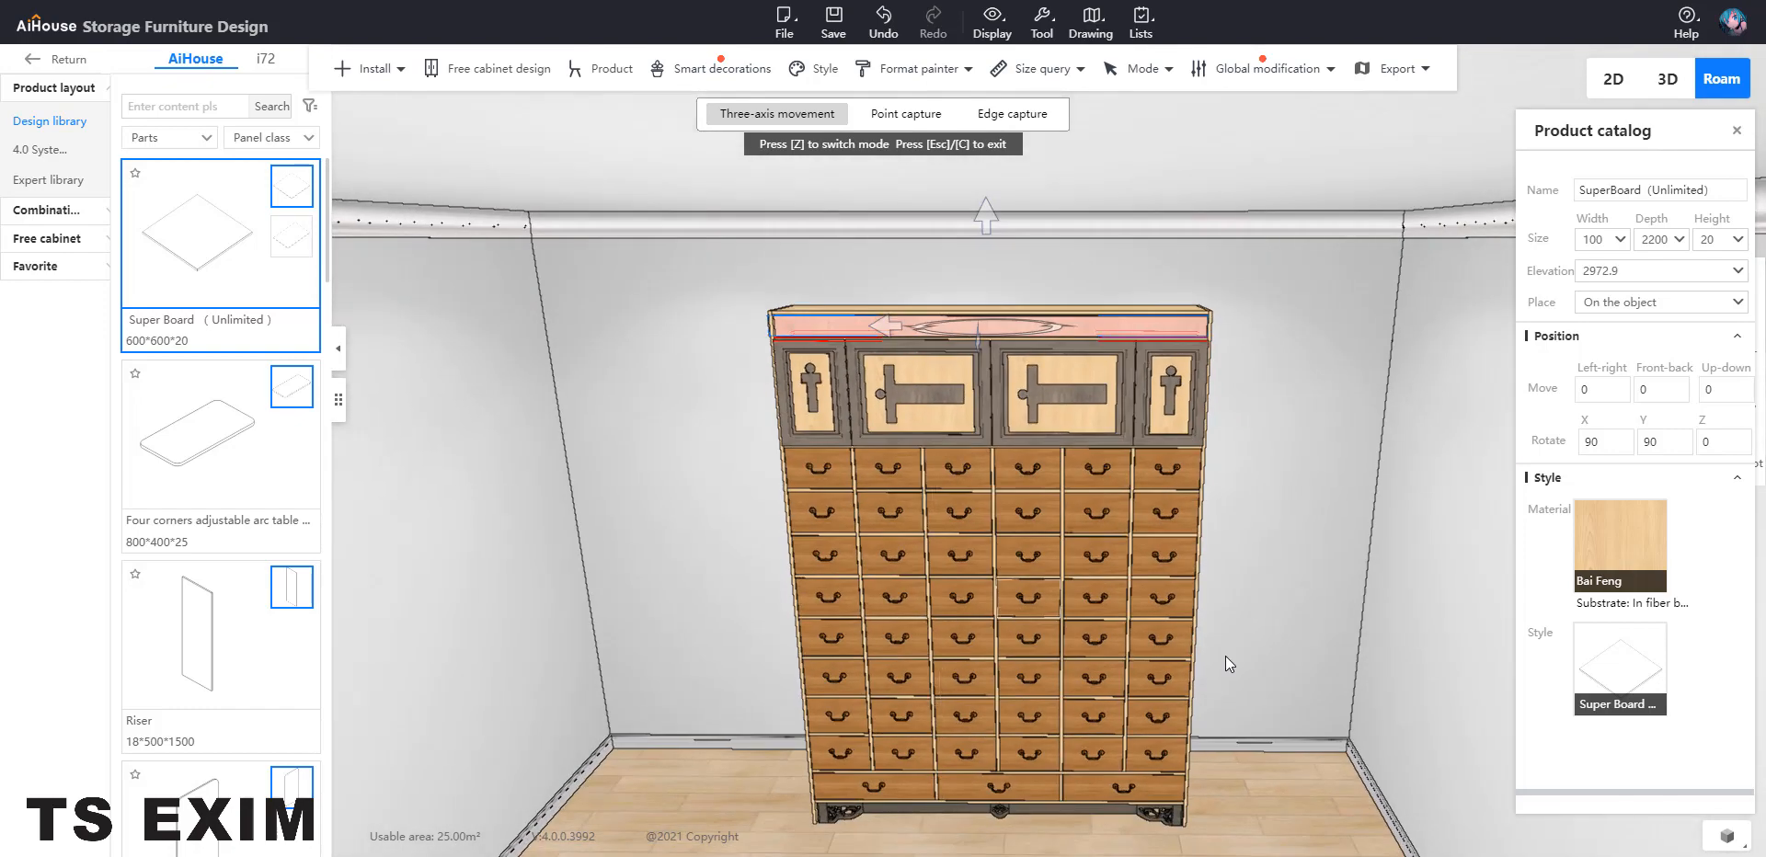
pyautogui.scroll(4, 1057, 417)
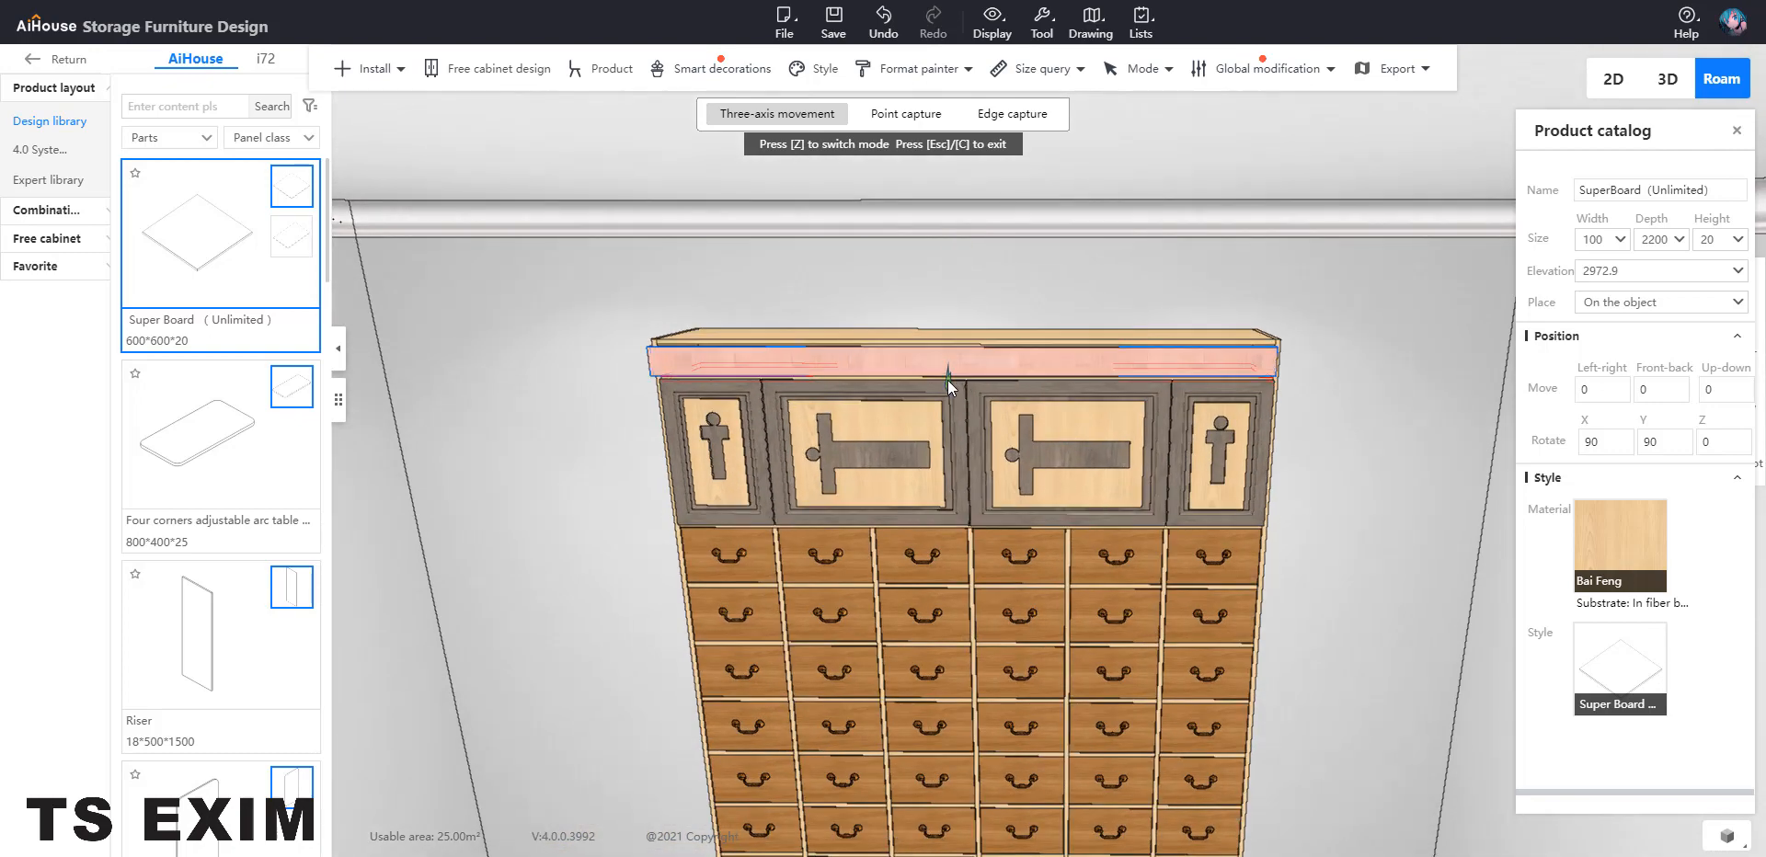
pyautogui.scroll(-4, 1385, 563)
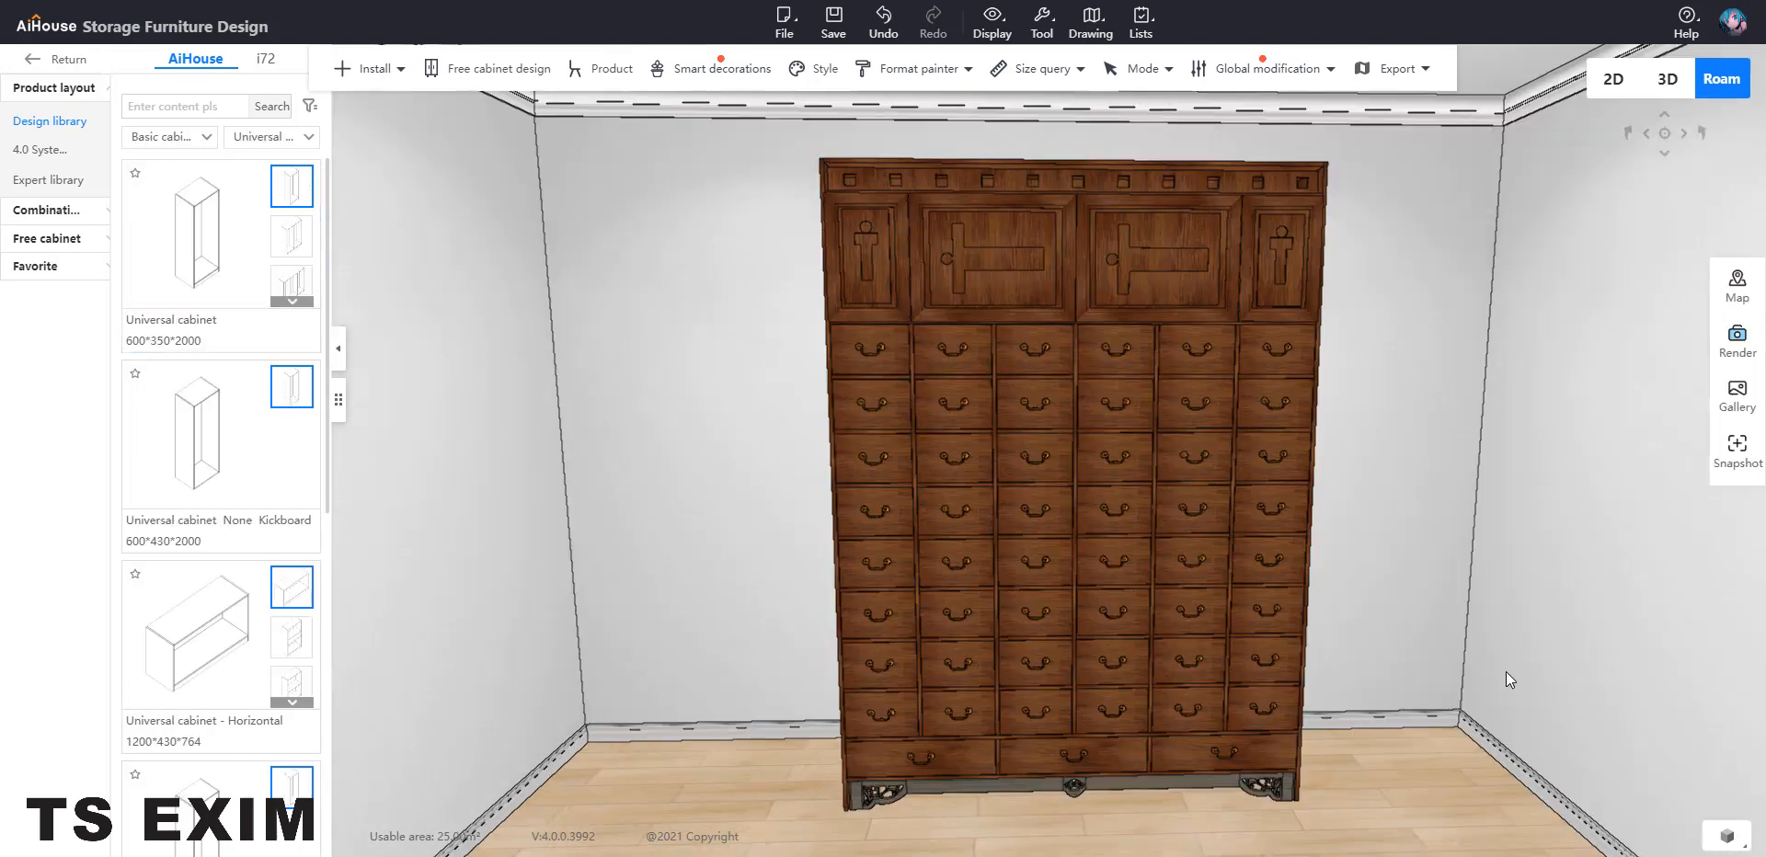
# Apply the Philae finish from the double-faced oak wood materials to the wide left-hand door leaf above the drawers
pyautogui.scroll(2, 1505, 672)
pyautogui.scroll(-3, 1499, 666)
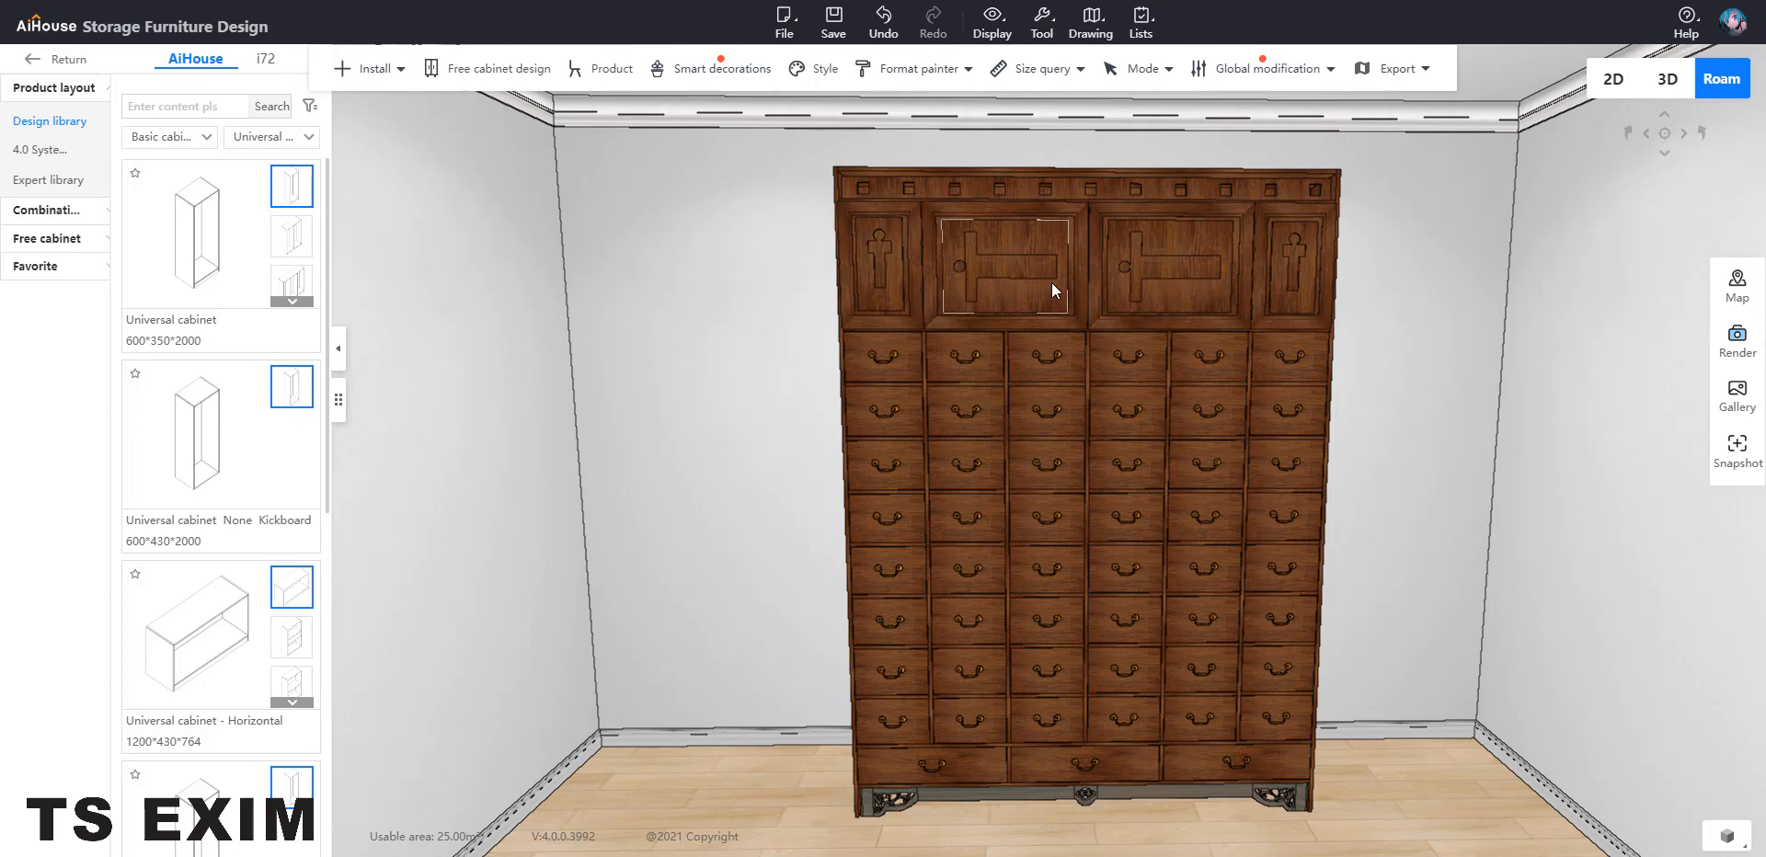
pyautogui.moveTo(1206, 436); pyautogui.dragTo(1024, 384)
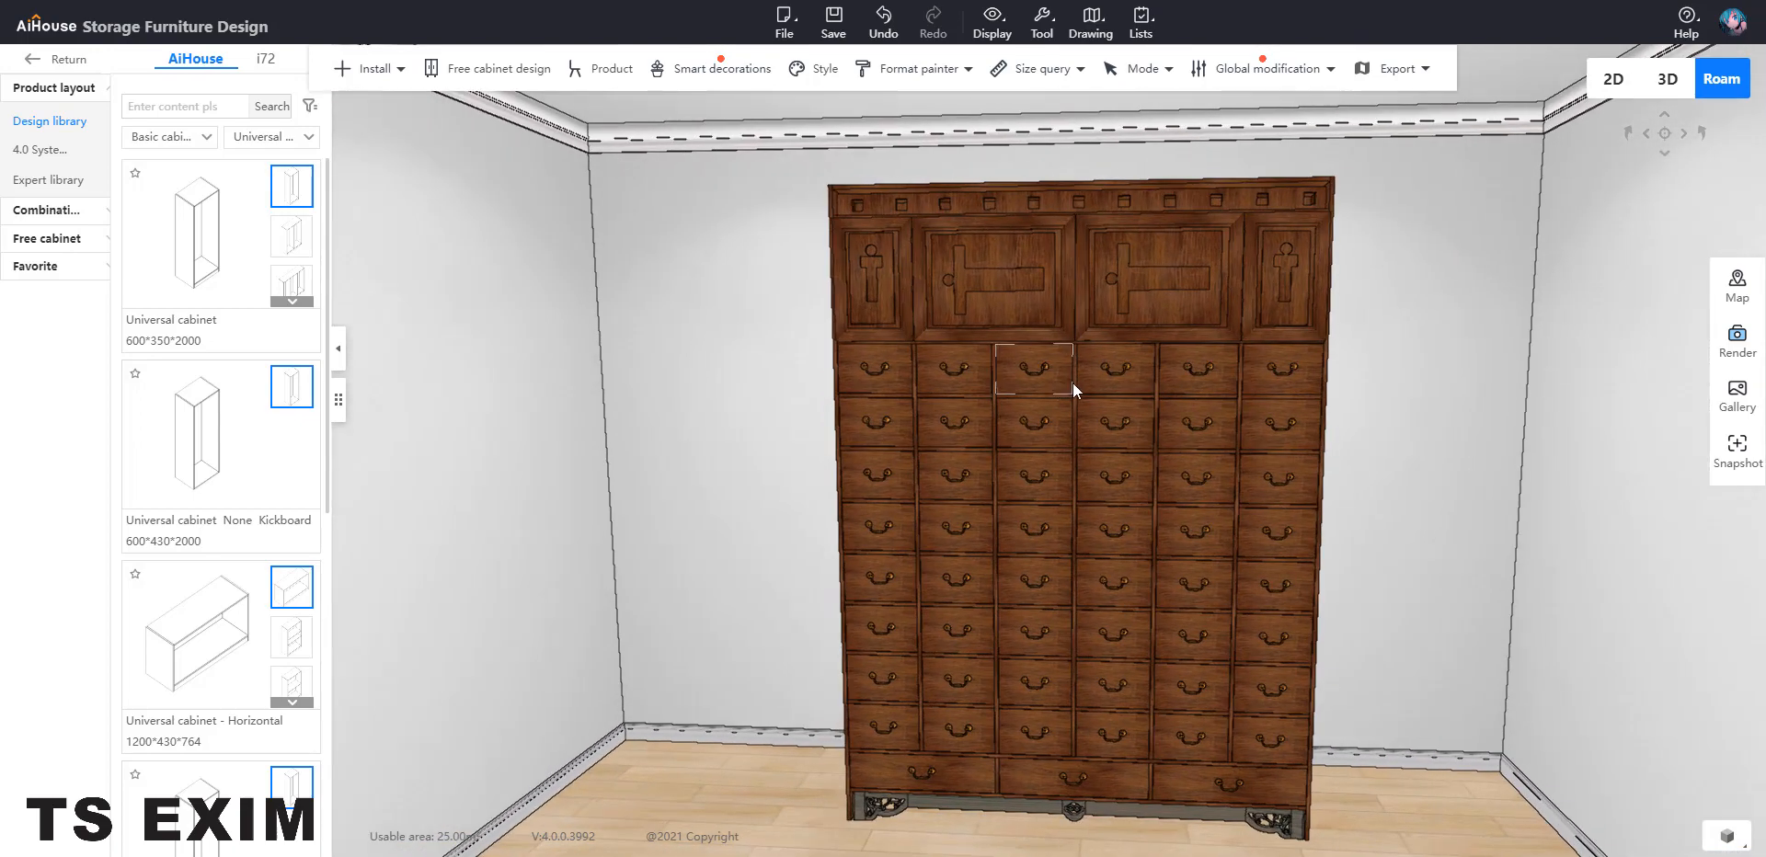
pyautogui.click(1028, 383)
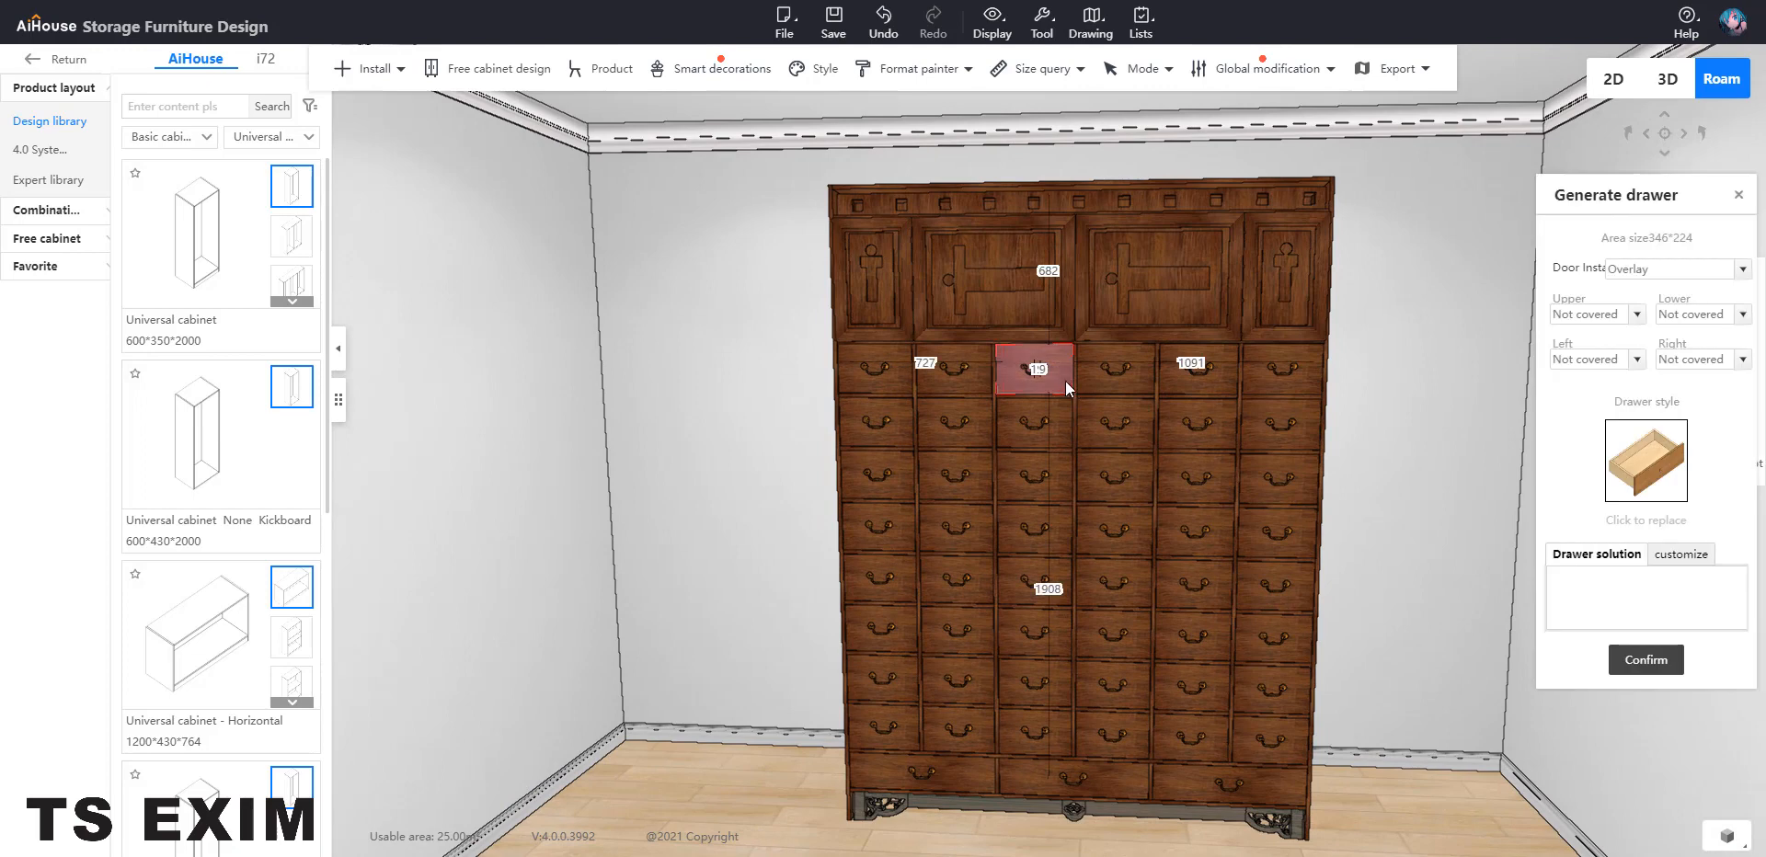
pyautogui.click(1073, 226)
pyautogui.moveTo(1597, 725)
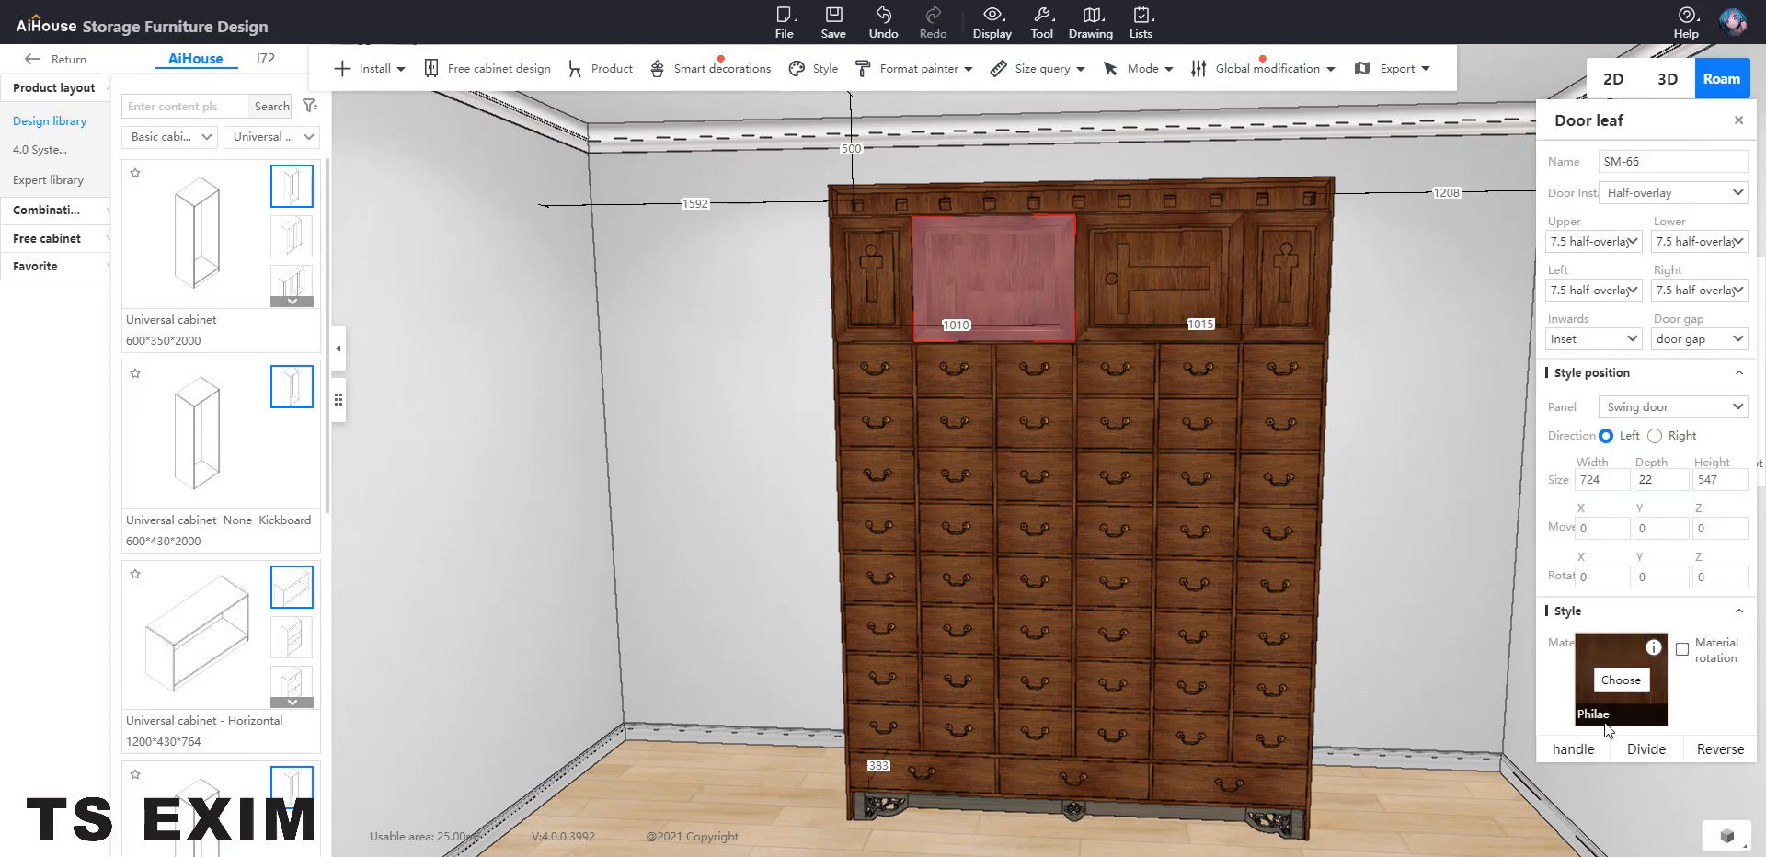
pyautogui.click(1620, 680)
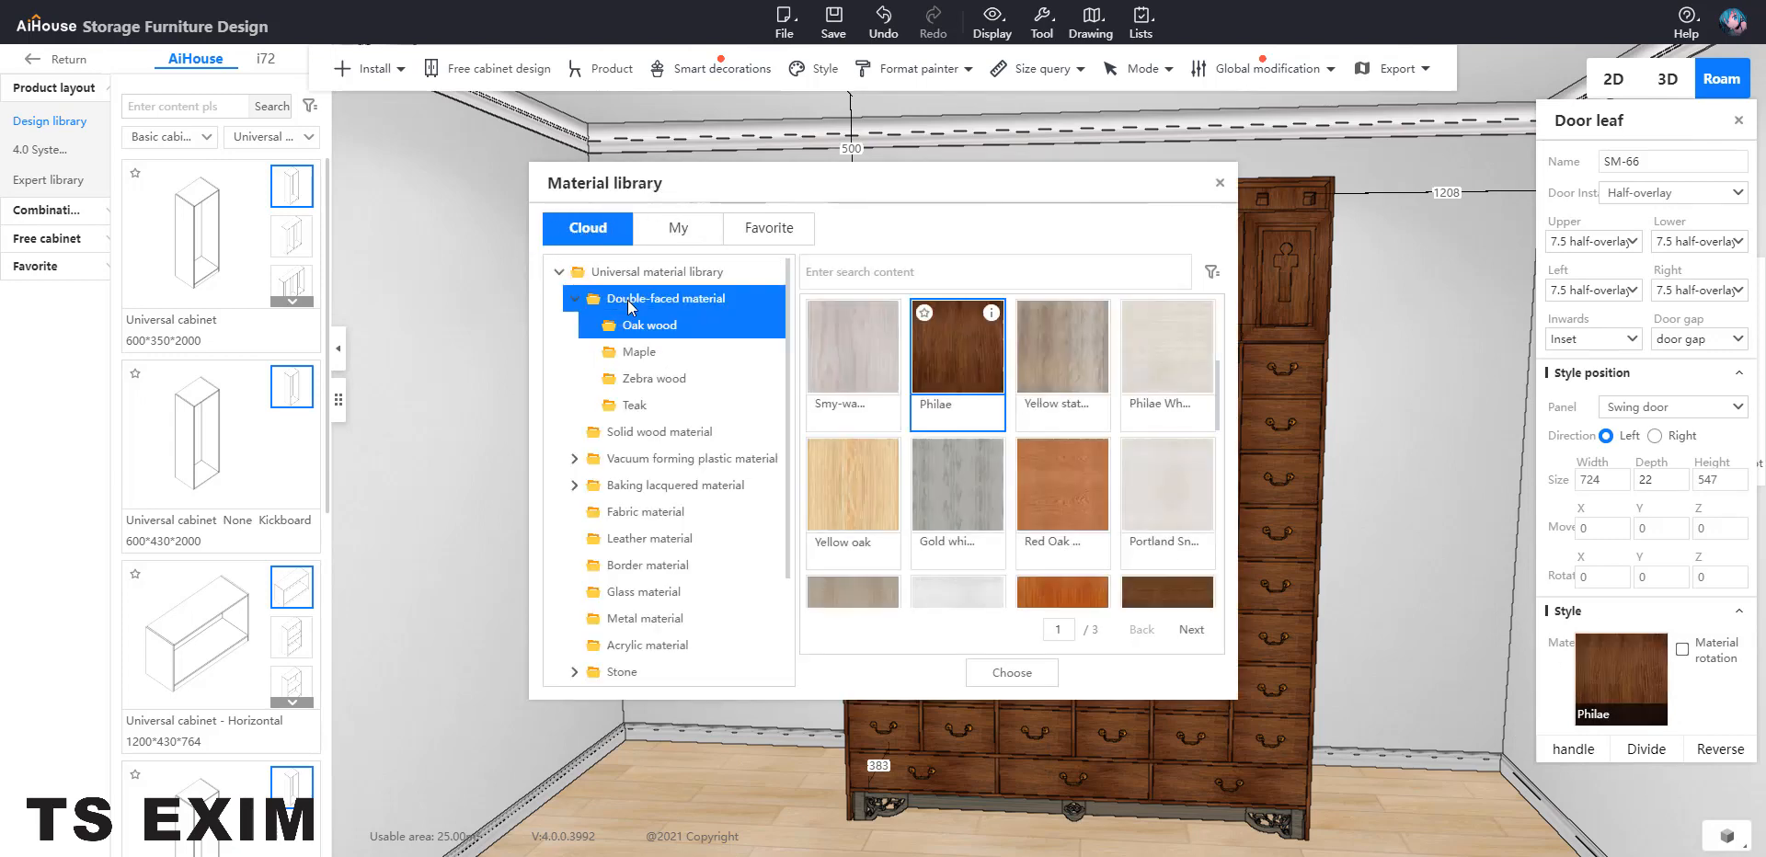
pyautogui.click(630, 300)
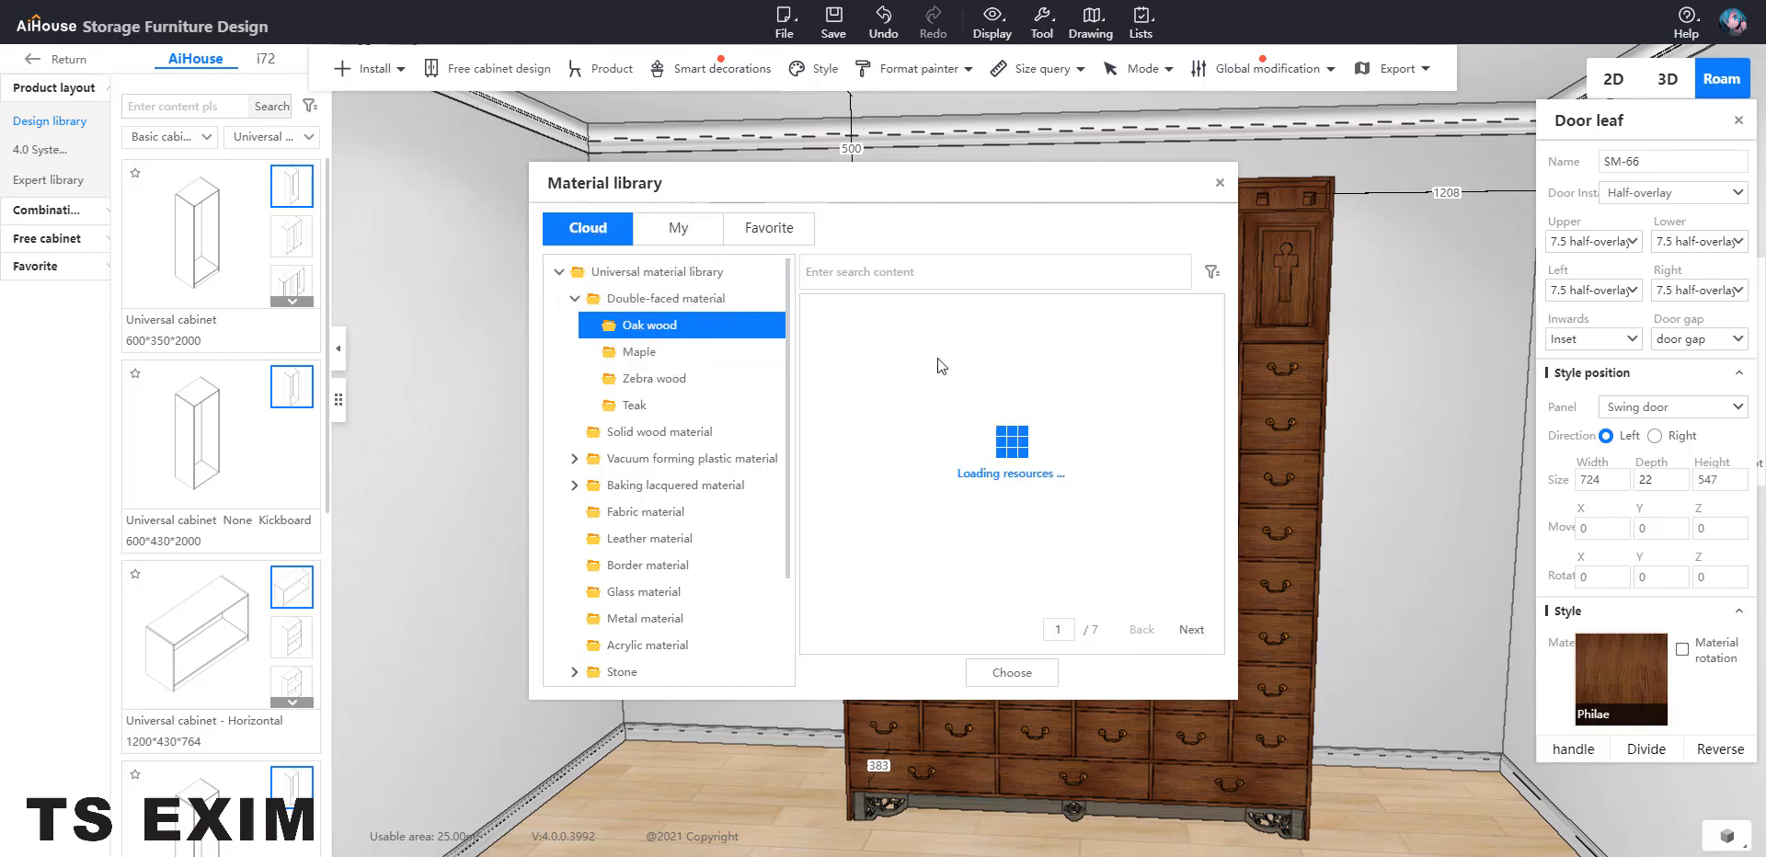
pyautogui.scroll(-3, 847, 350)
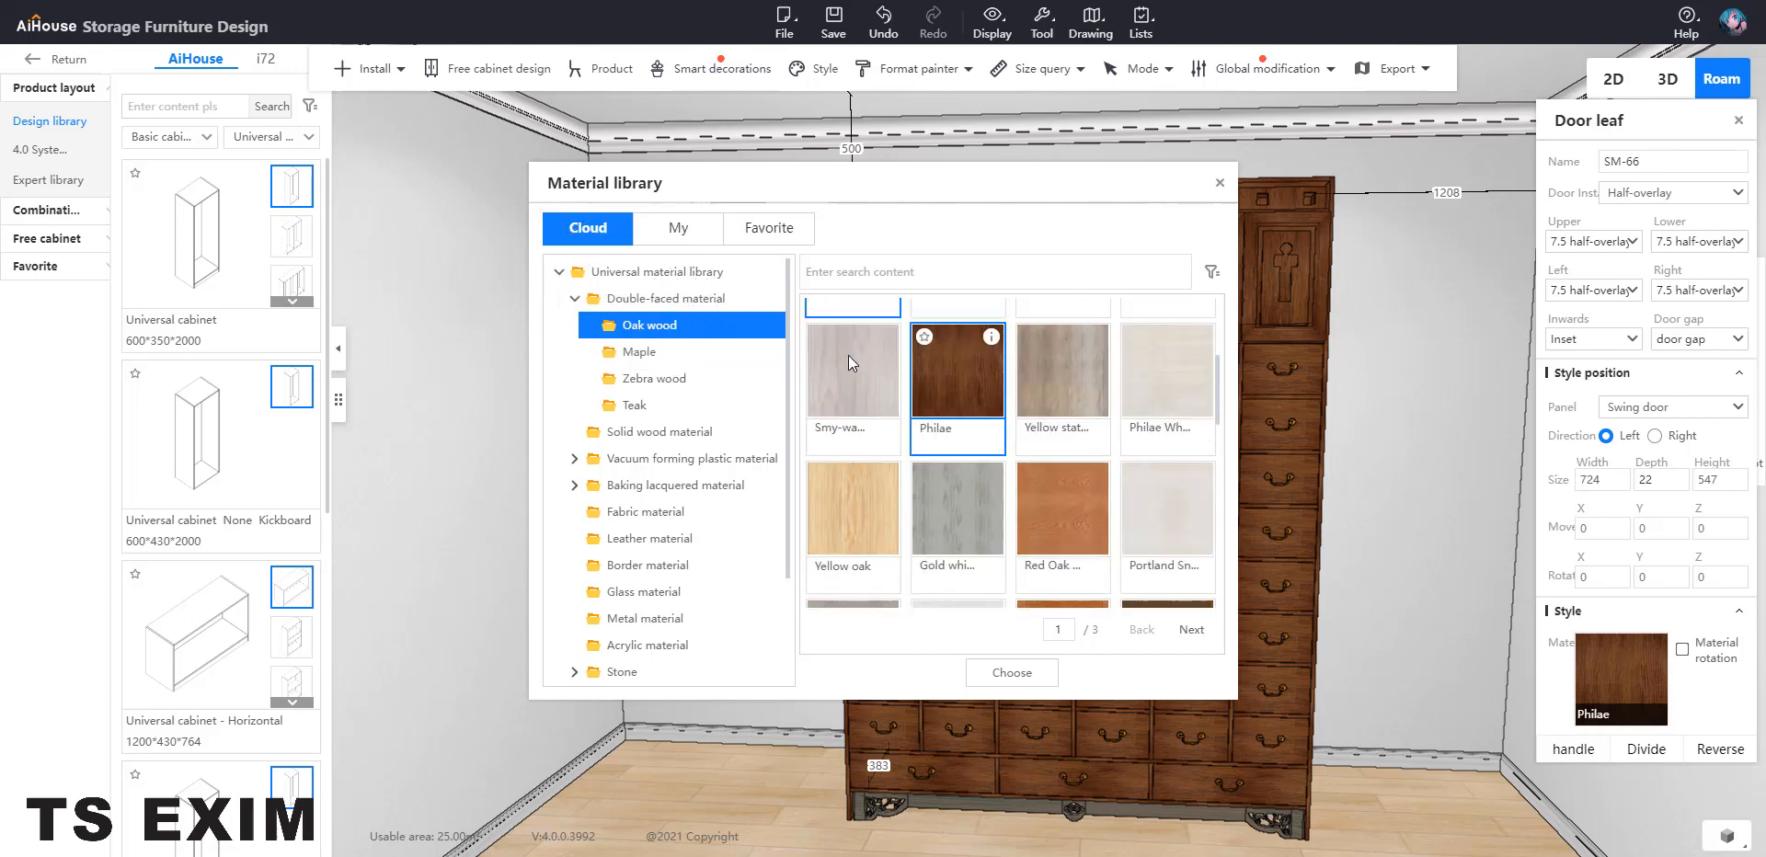
pyautogui.scroll(2, 965, 346)
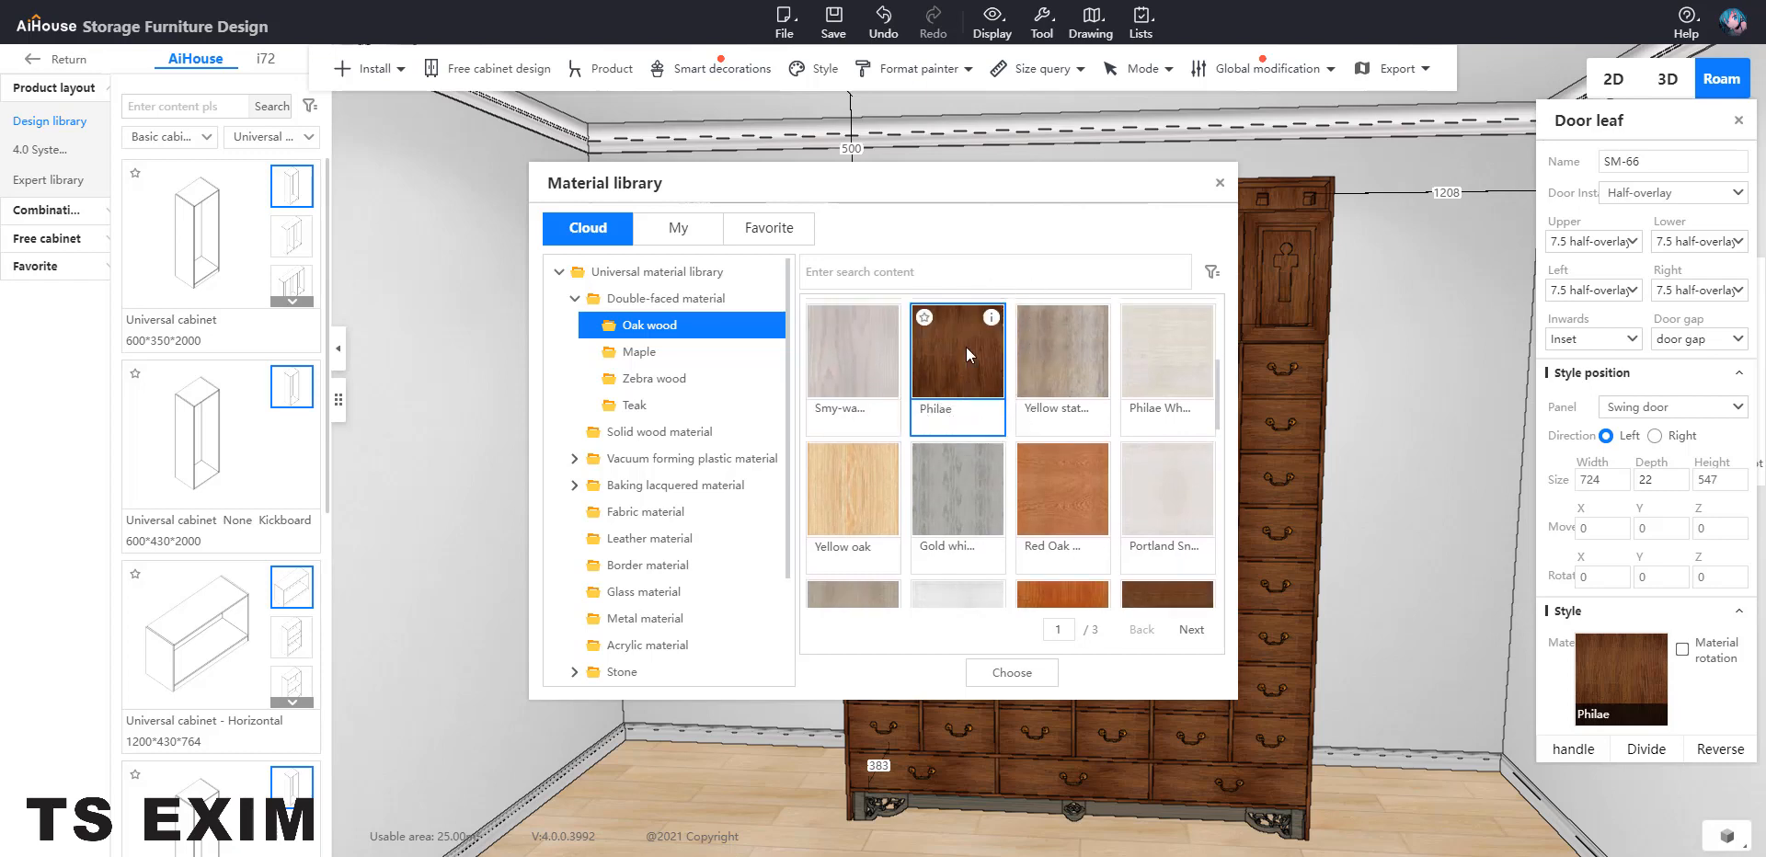
pyautogui.click(962, 401)
pyautogui.scroll(1, 962, 404)
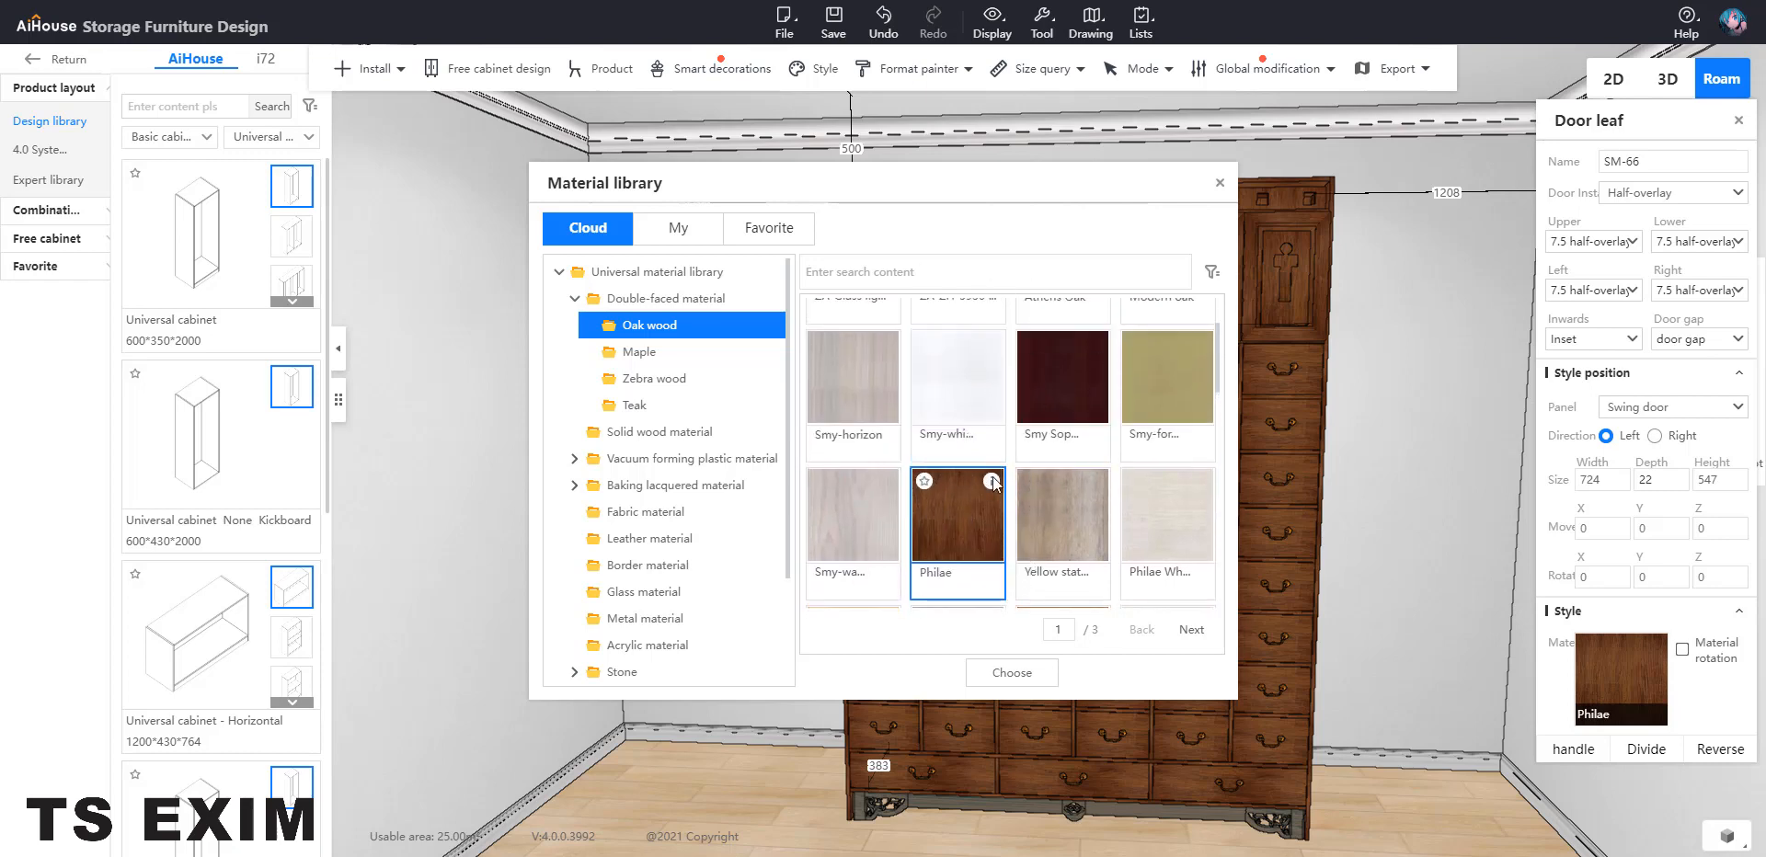
pyautogui.click(1015, 674)
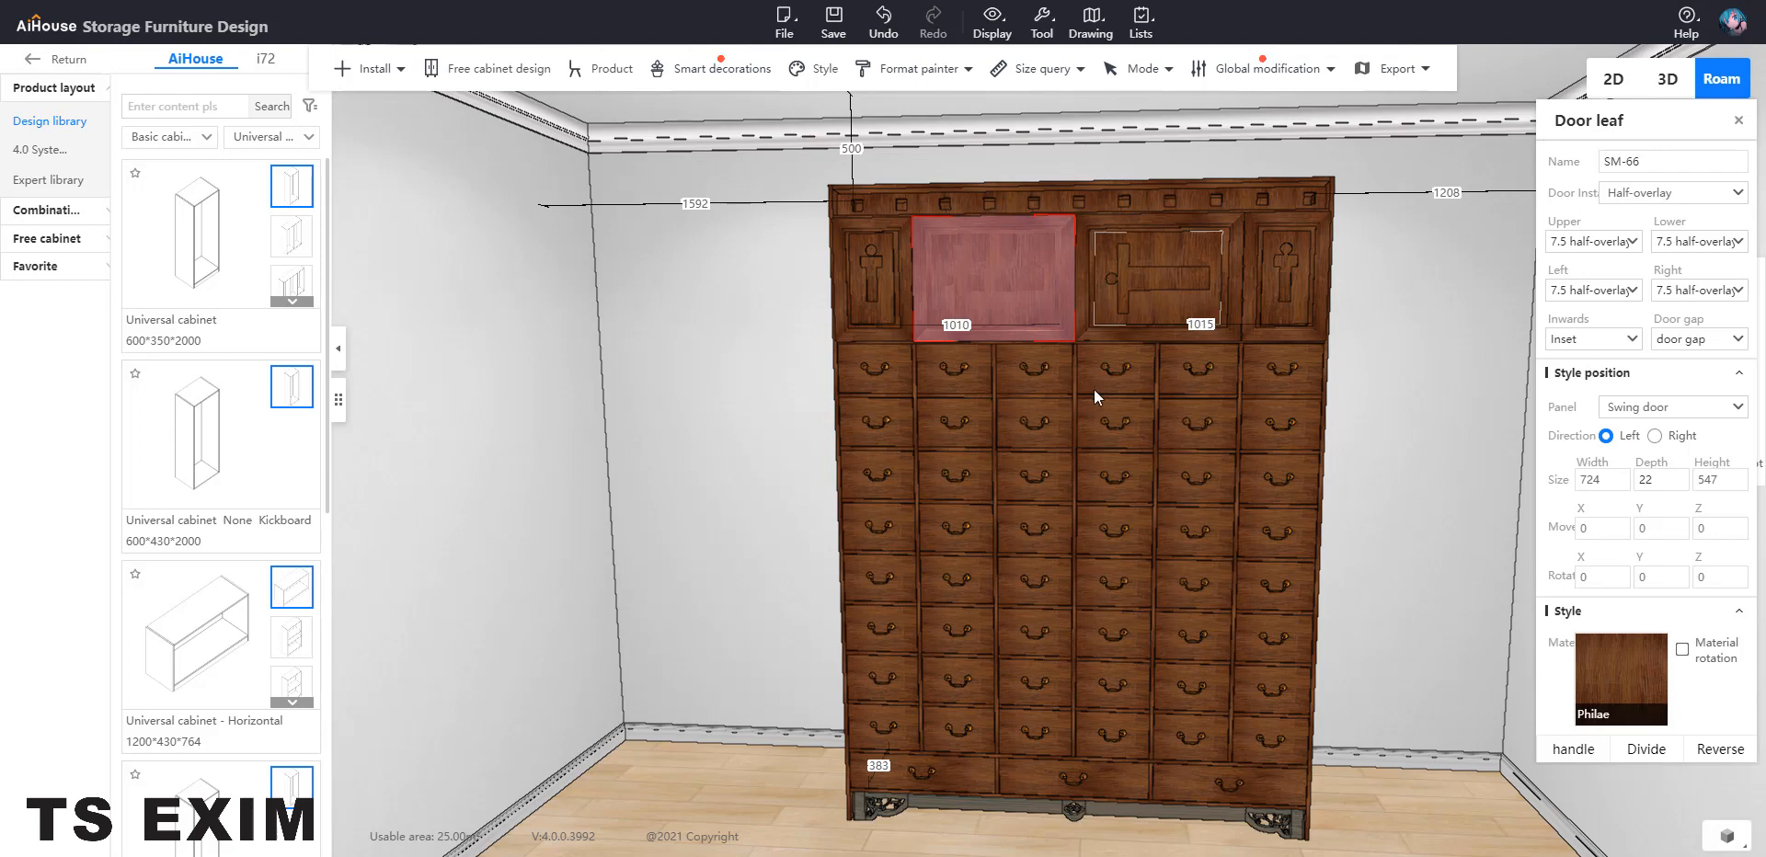
pyautogui.click(937, 72)
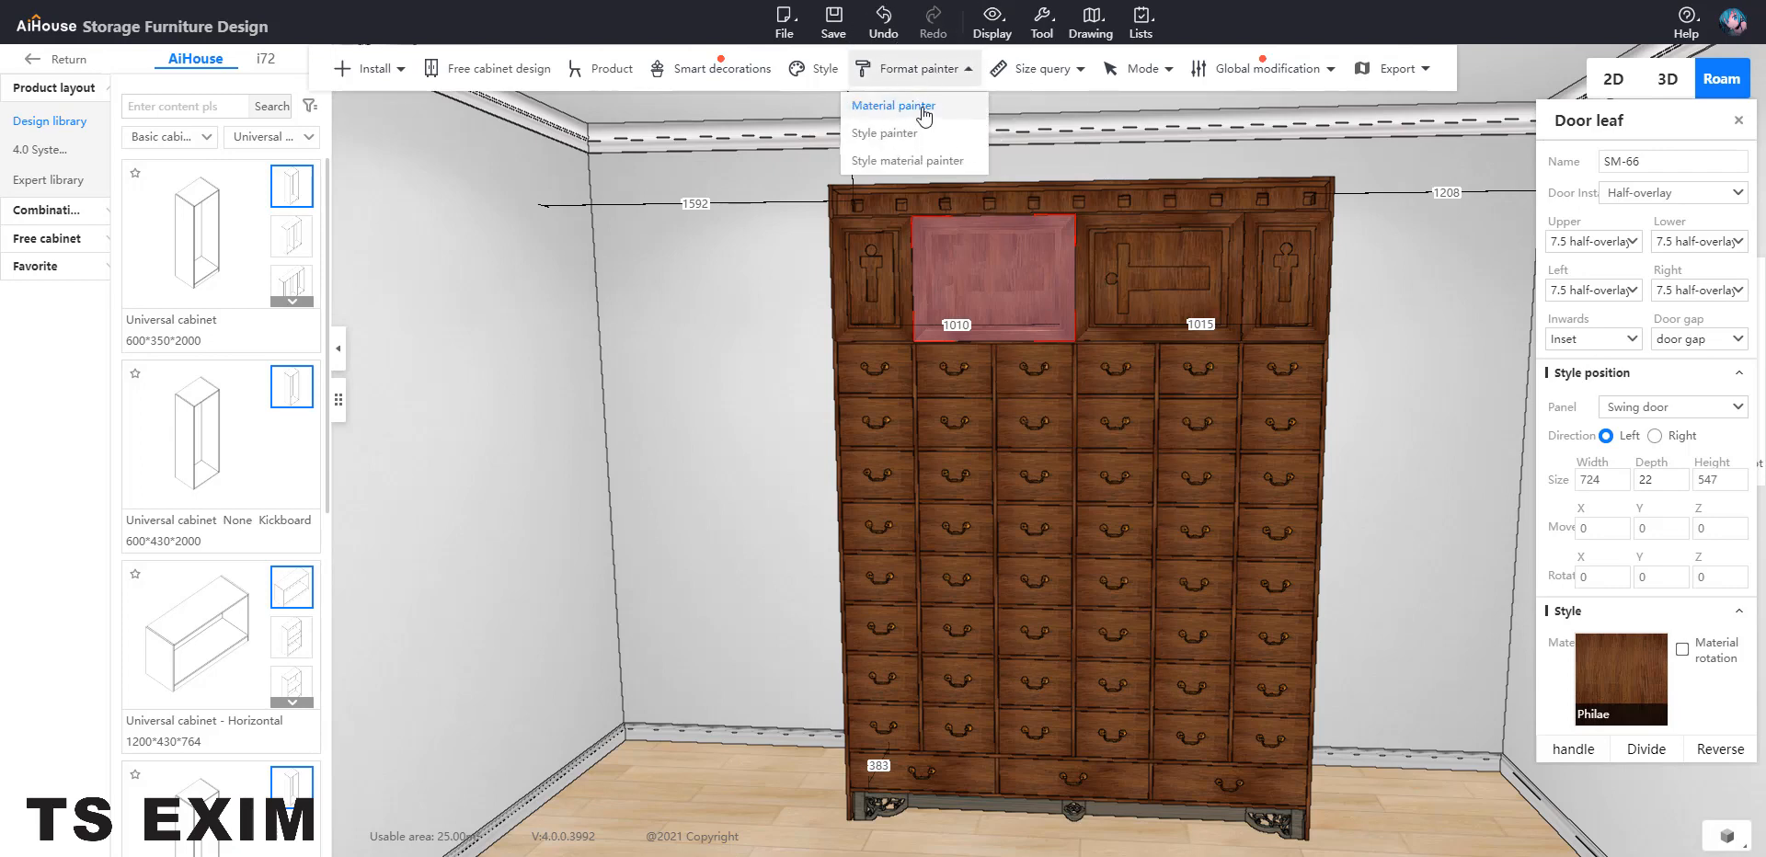
pyautogui.click(924, 107)
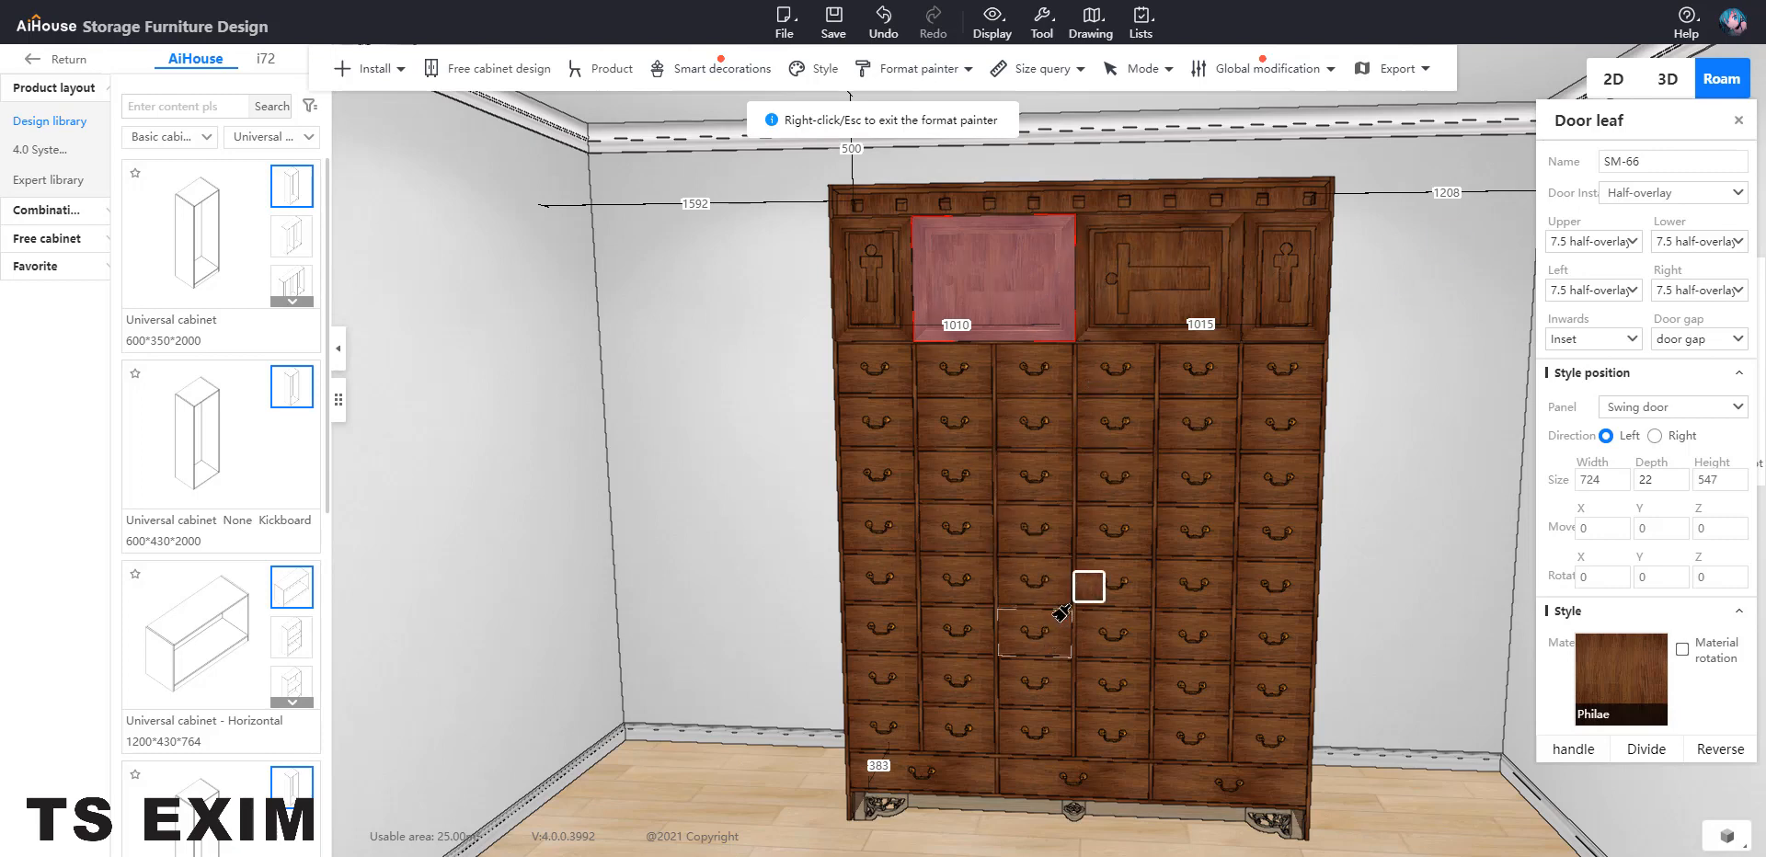
pyautogui.rightClick(1030, 373)
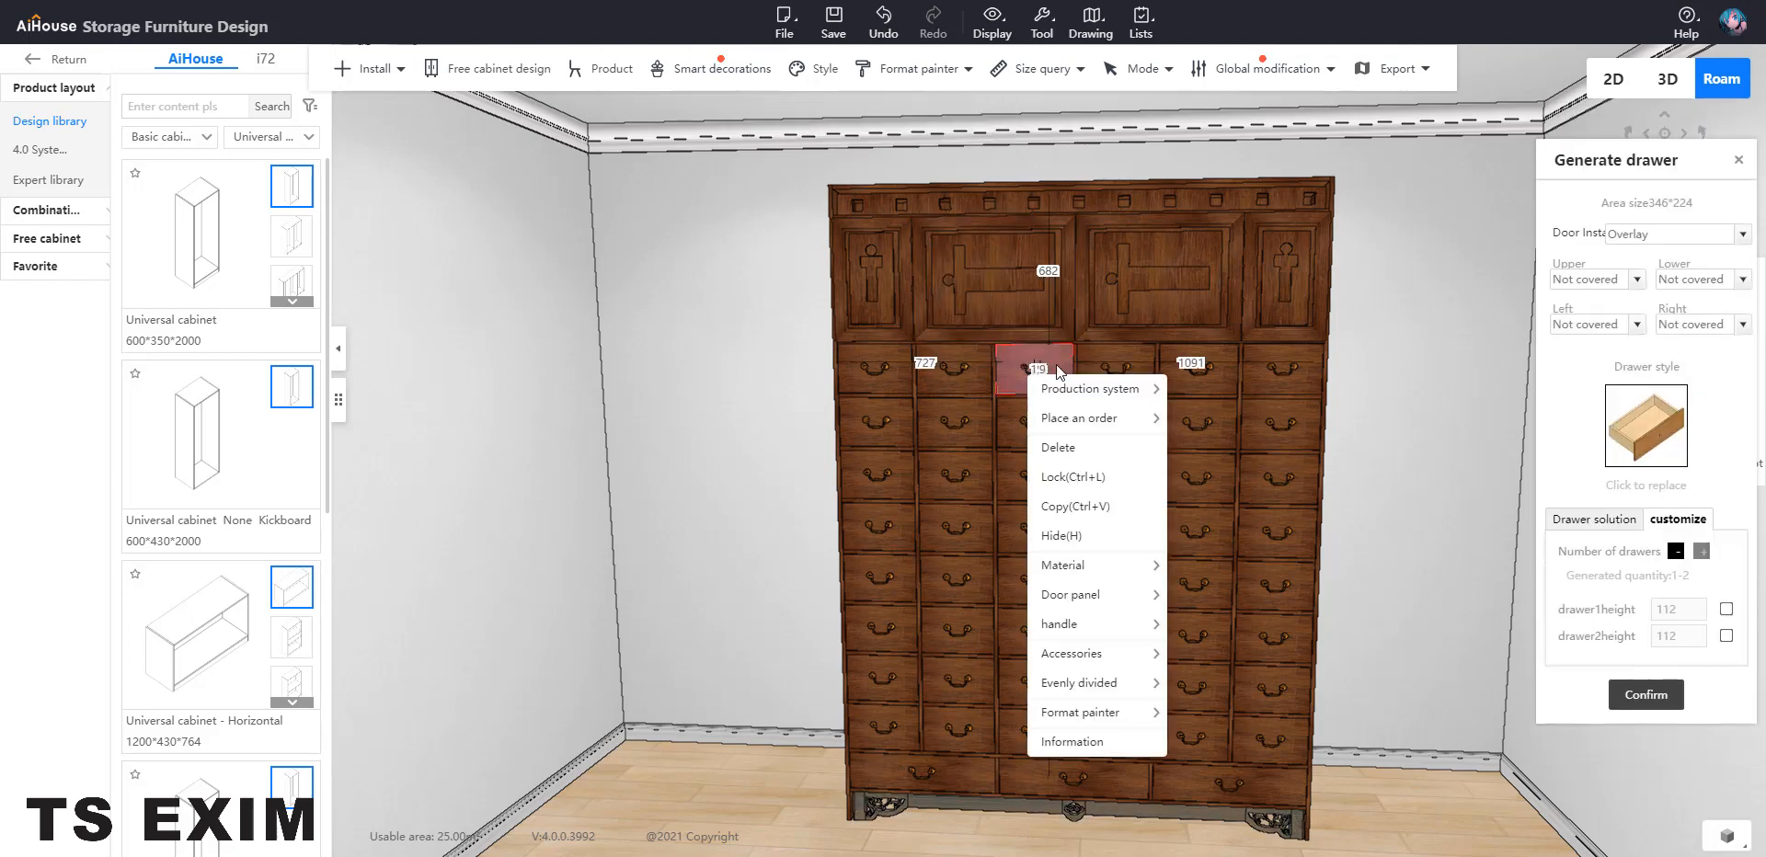
pyautogui.click(1314, 405)
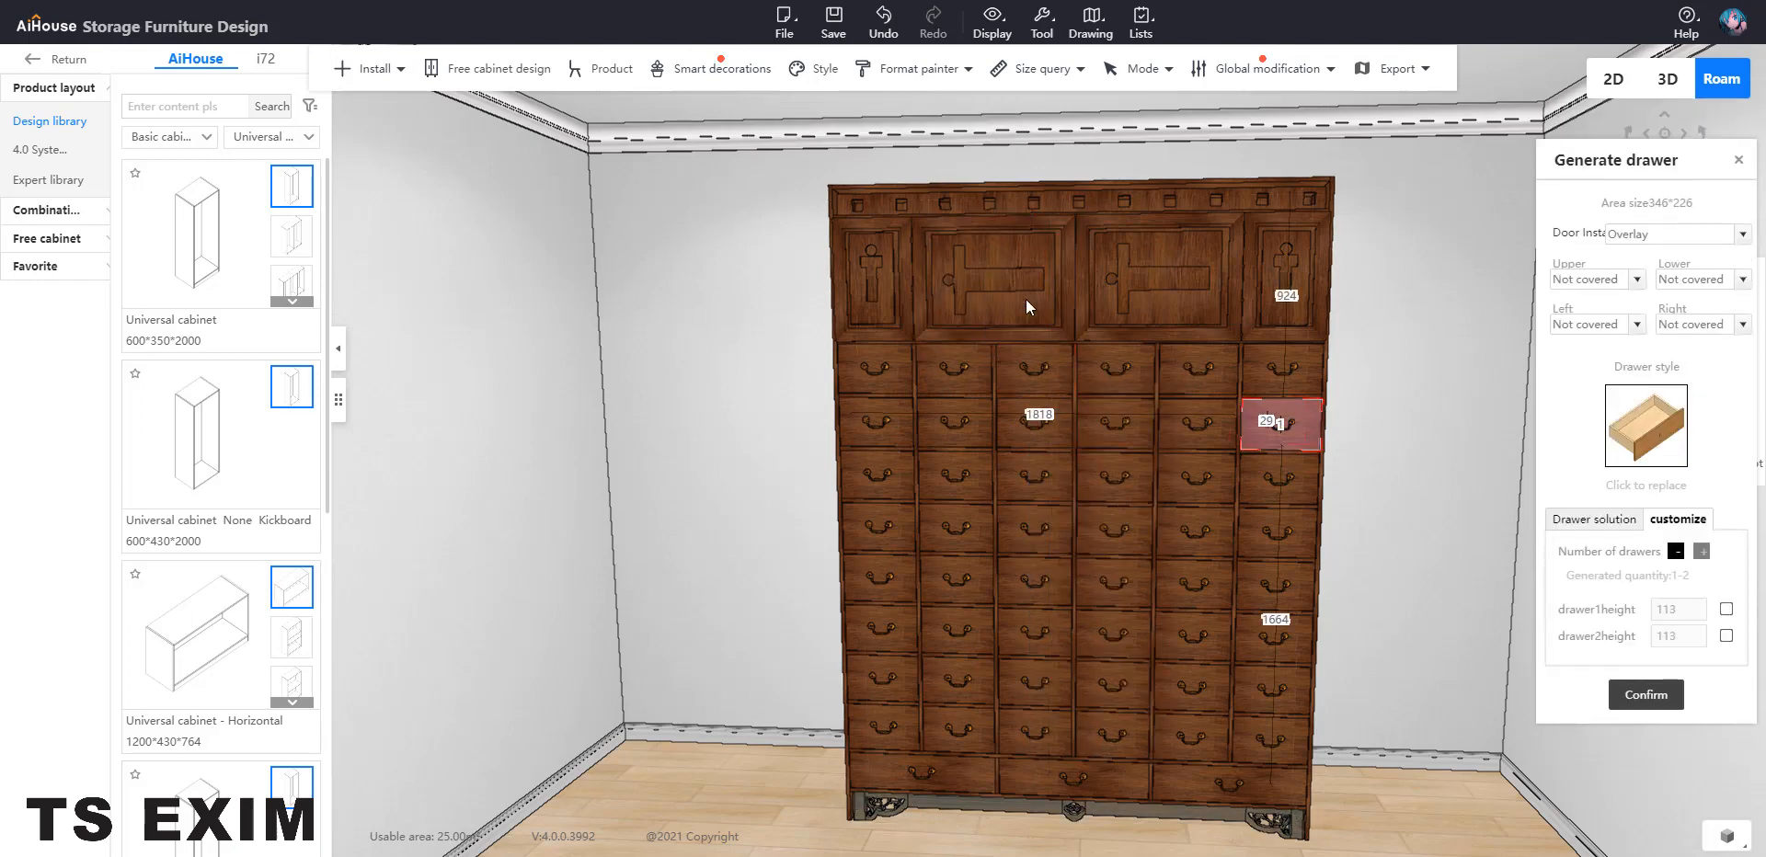
pyautogui.click(1350, 596)
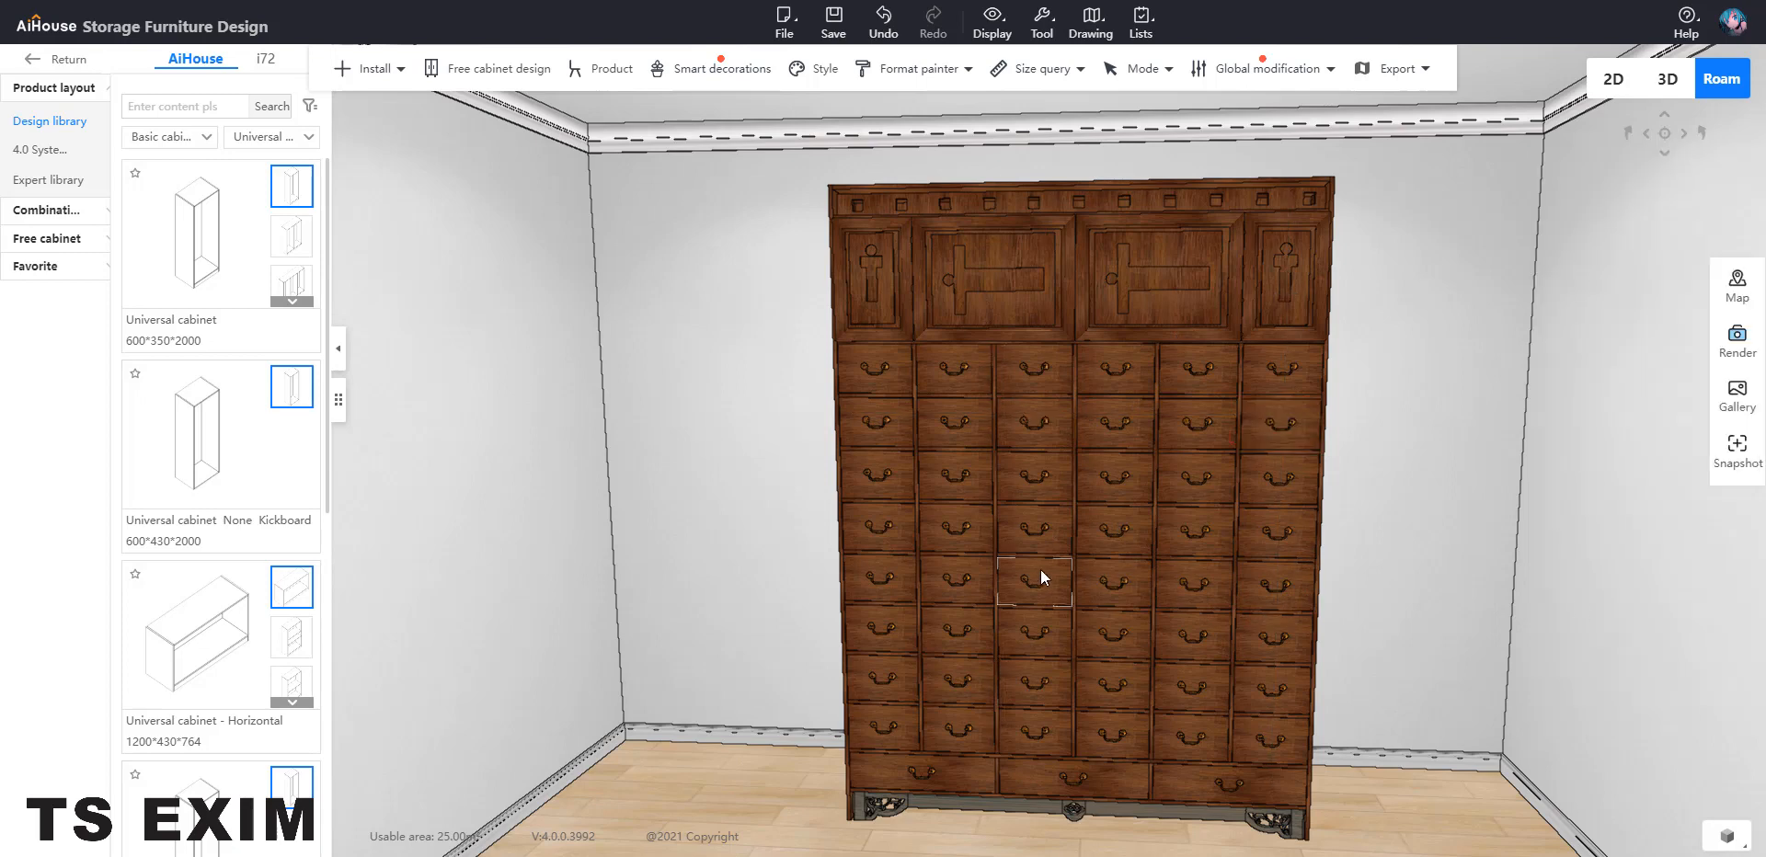